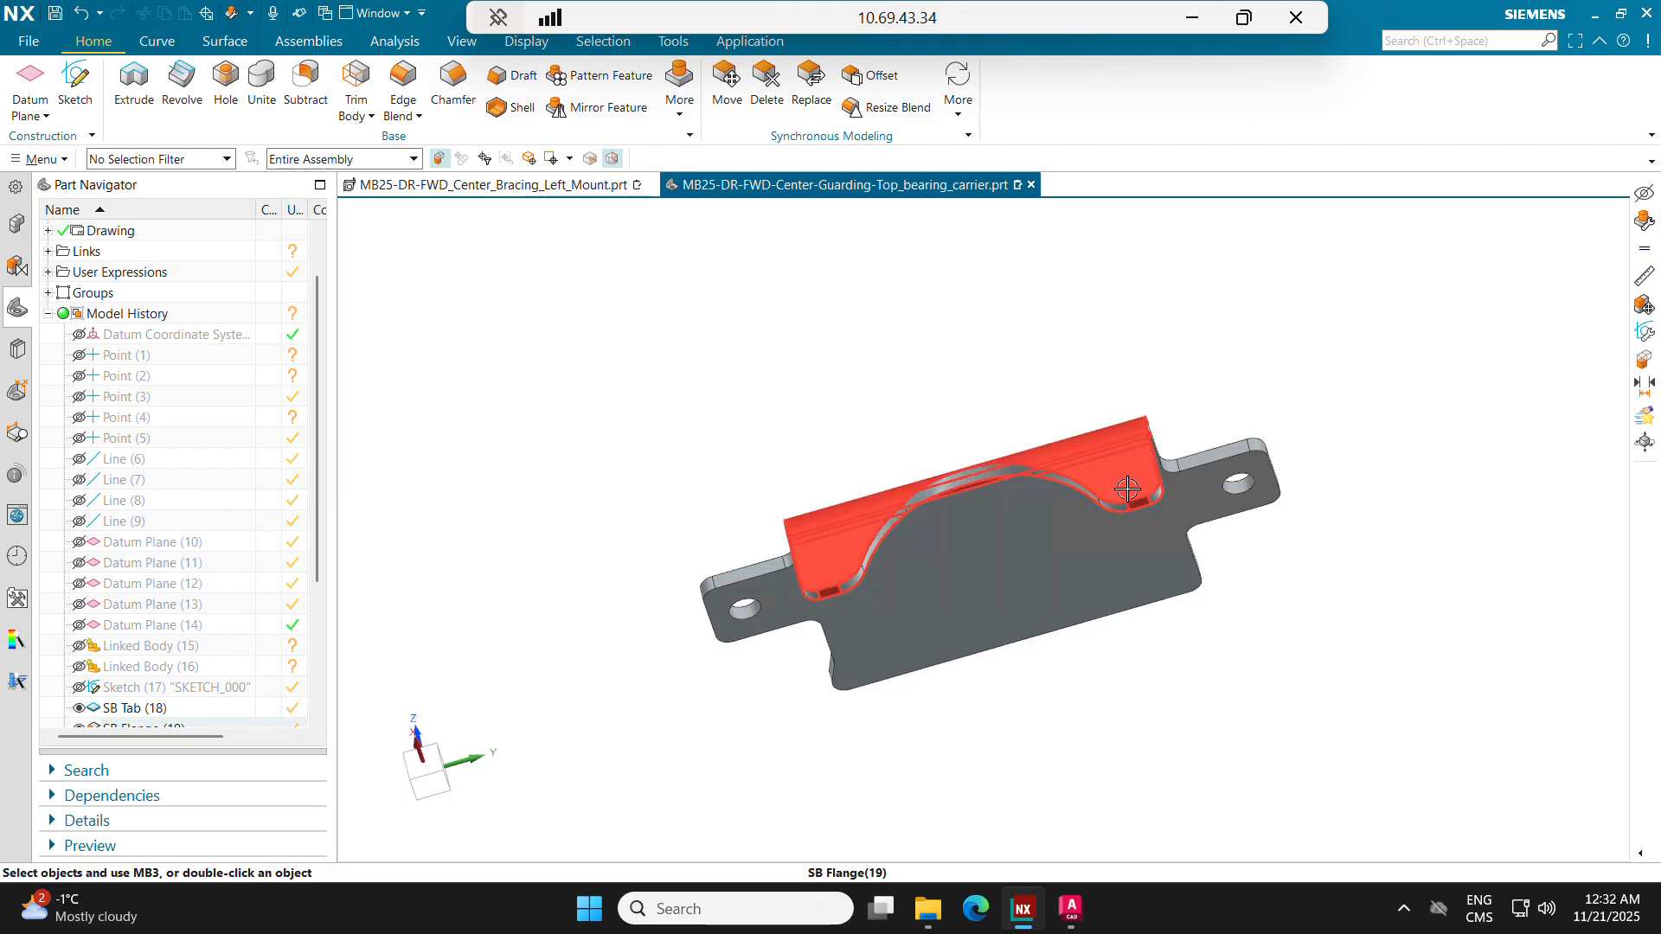
Step: Switch to File Explorer and open the MB26 "03 - Lasercut" folder inside Baja SAE's Subteam Leaders, 02 - Manufacturing and Ordering
middle_drag(1067, 534, 934, 650)
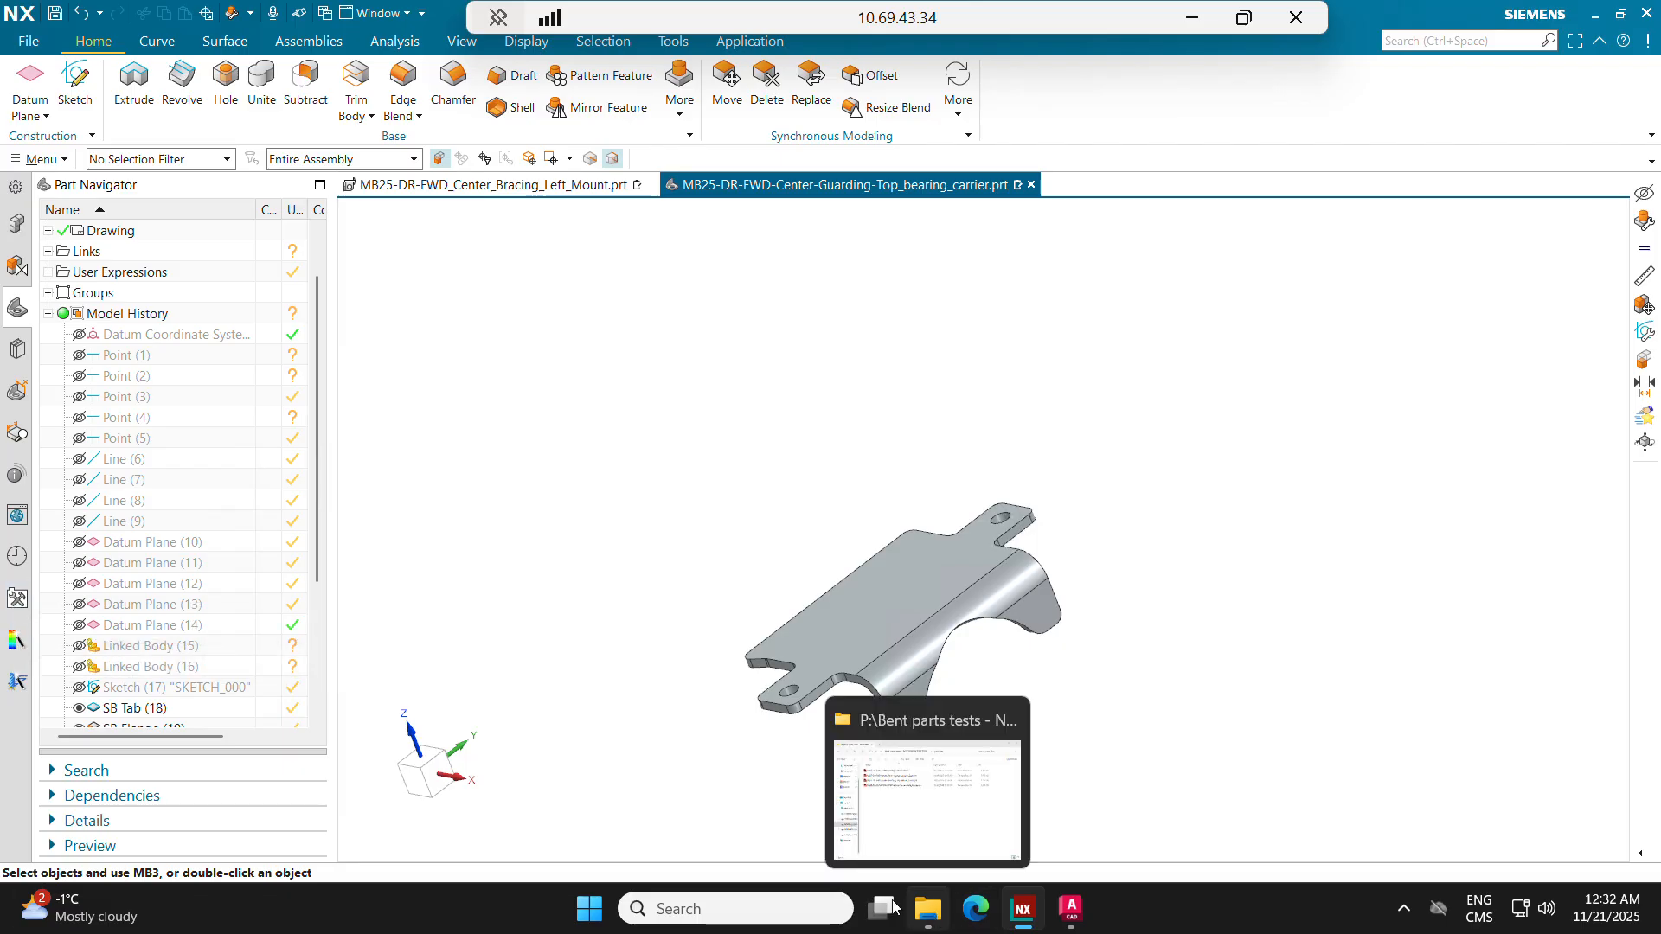
click(927, 909)
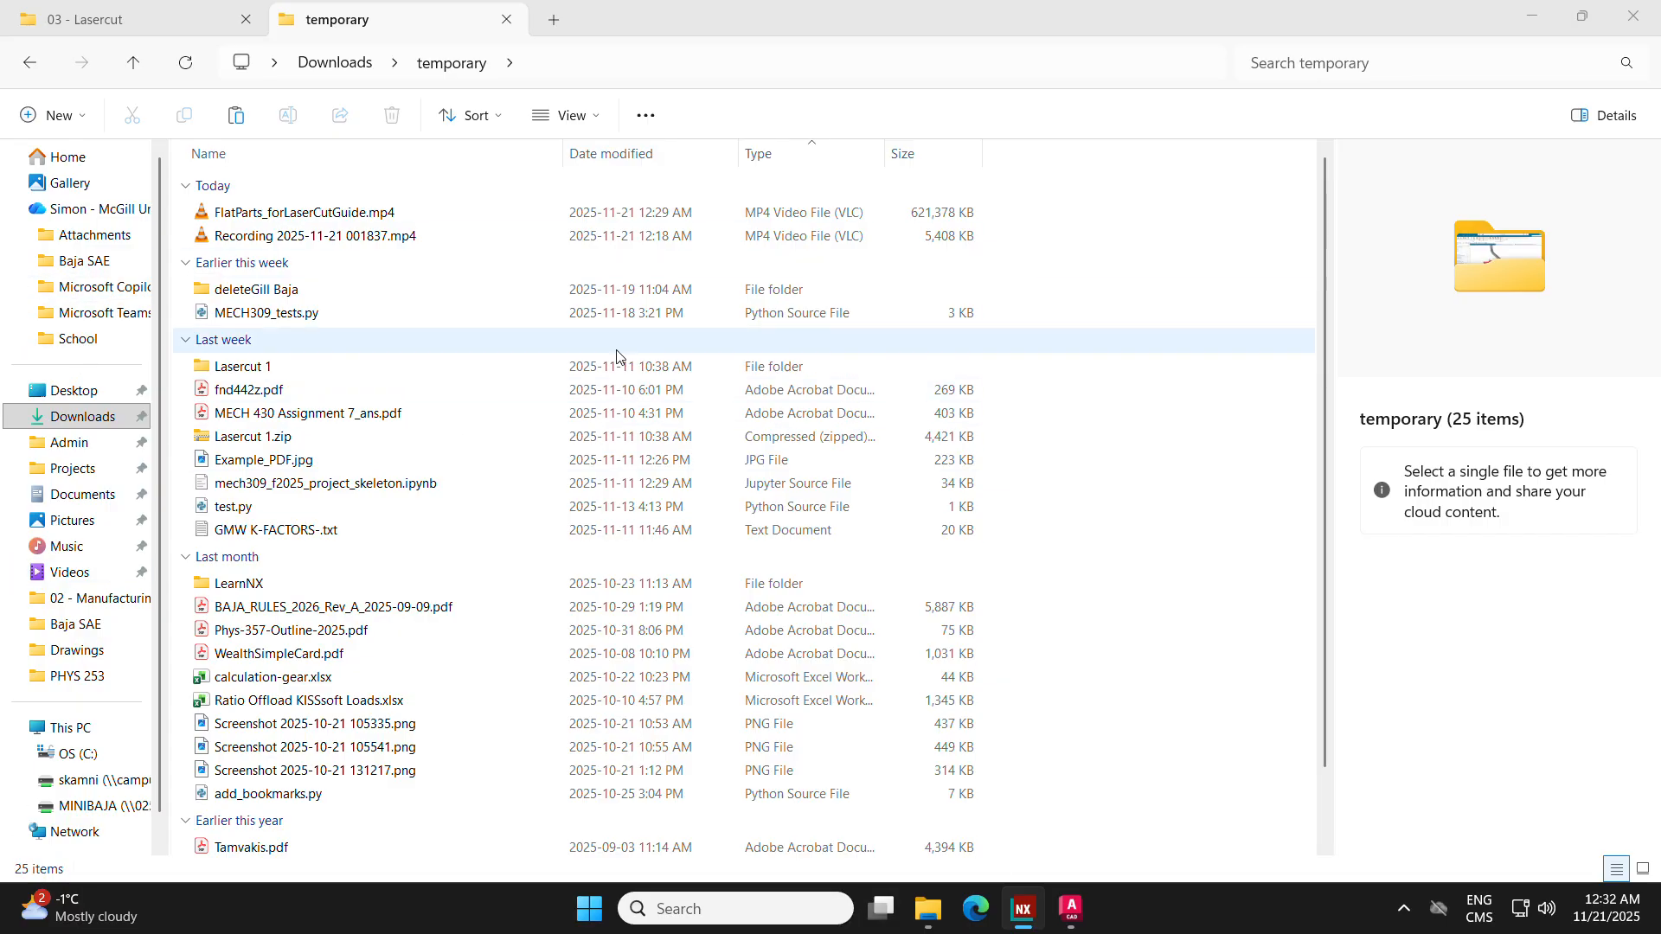
click(76, 259)
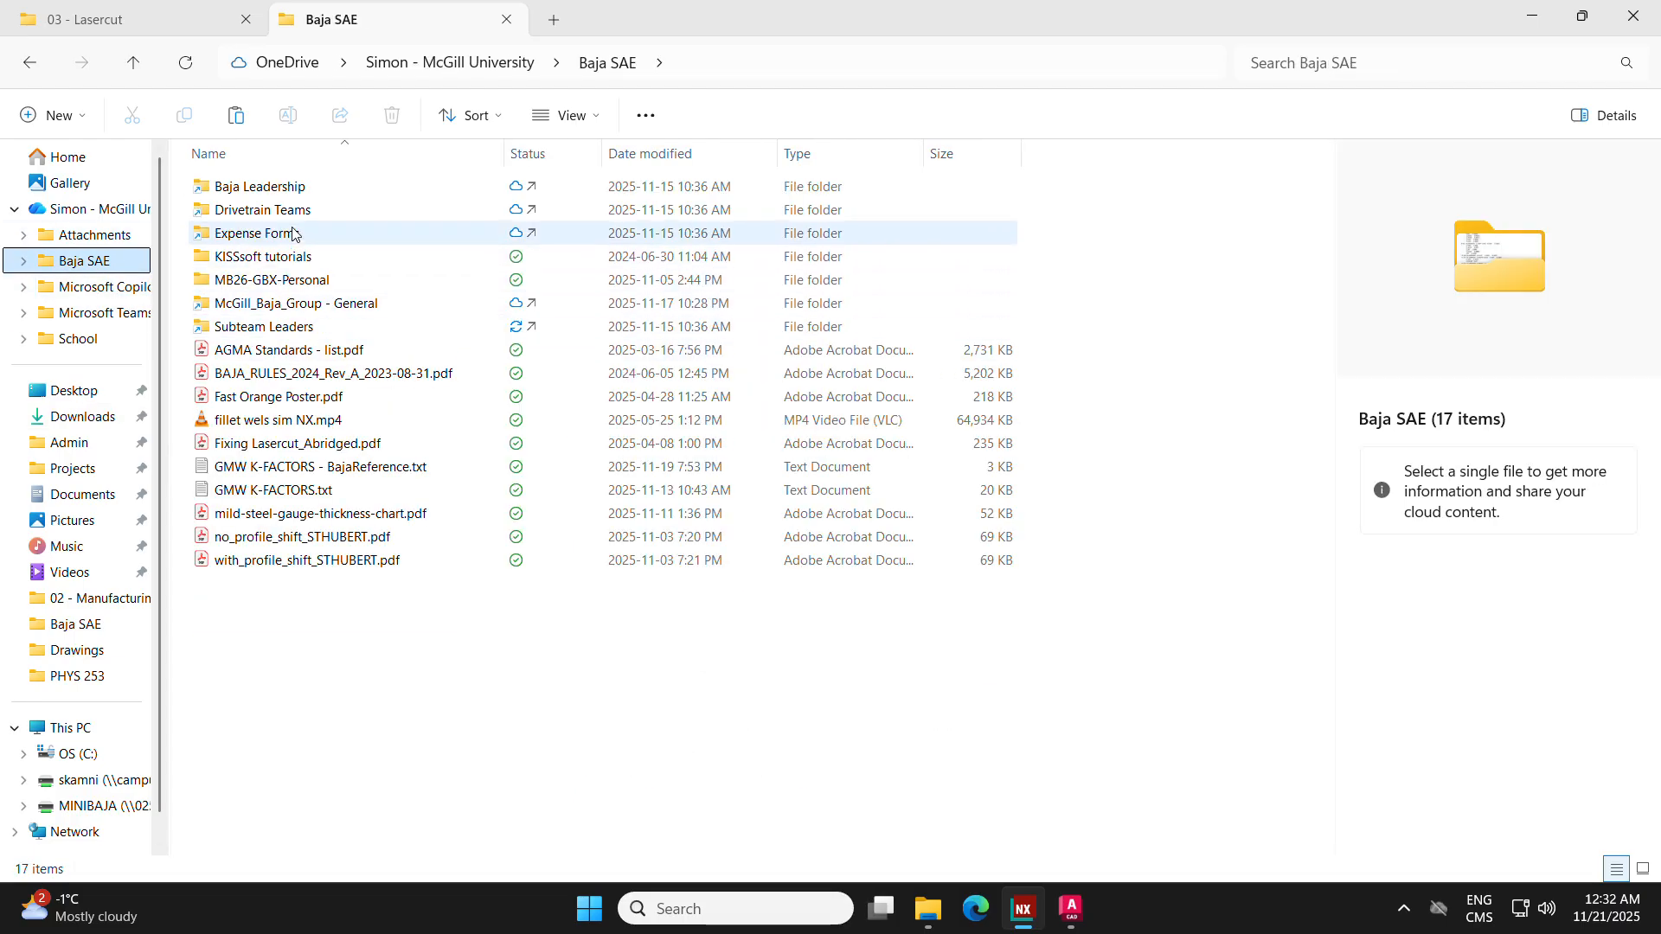
click(277, 334)
double_click(277, 334)
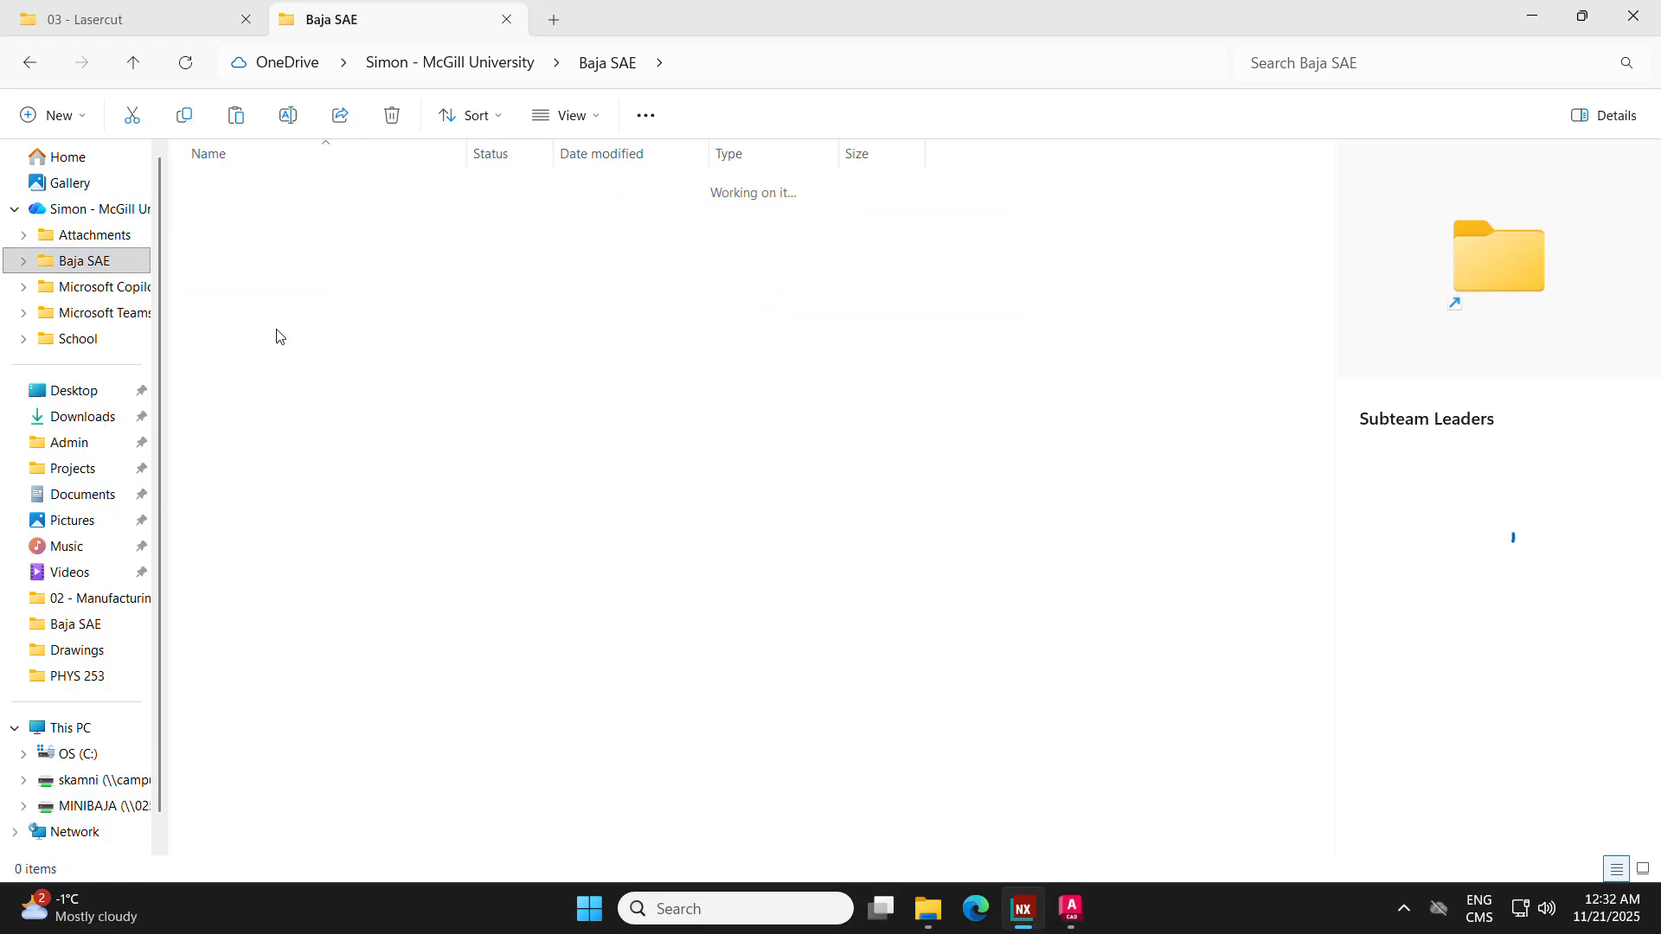
click(277, 234)
double_click(277, 233)
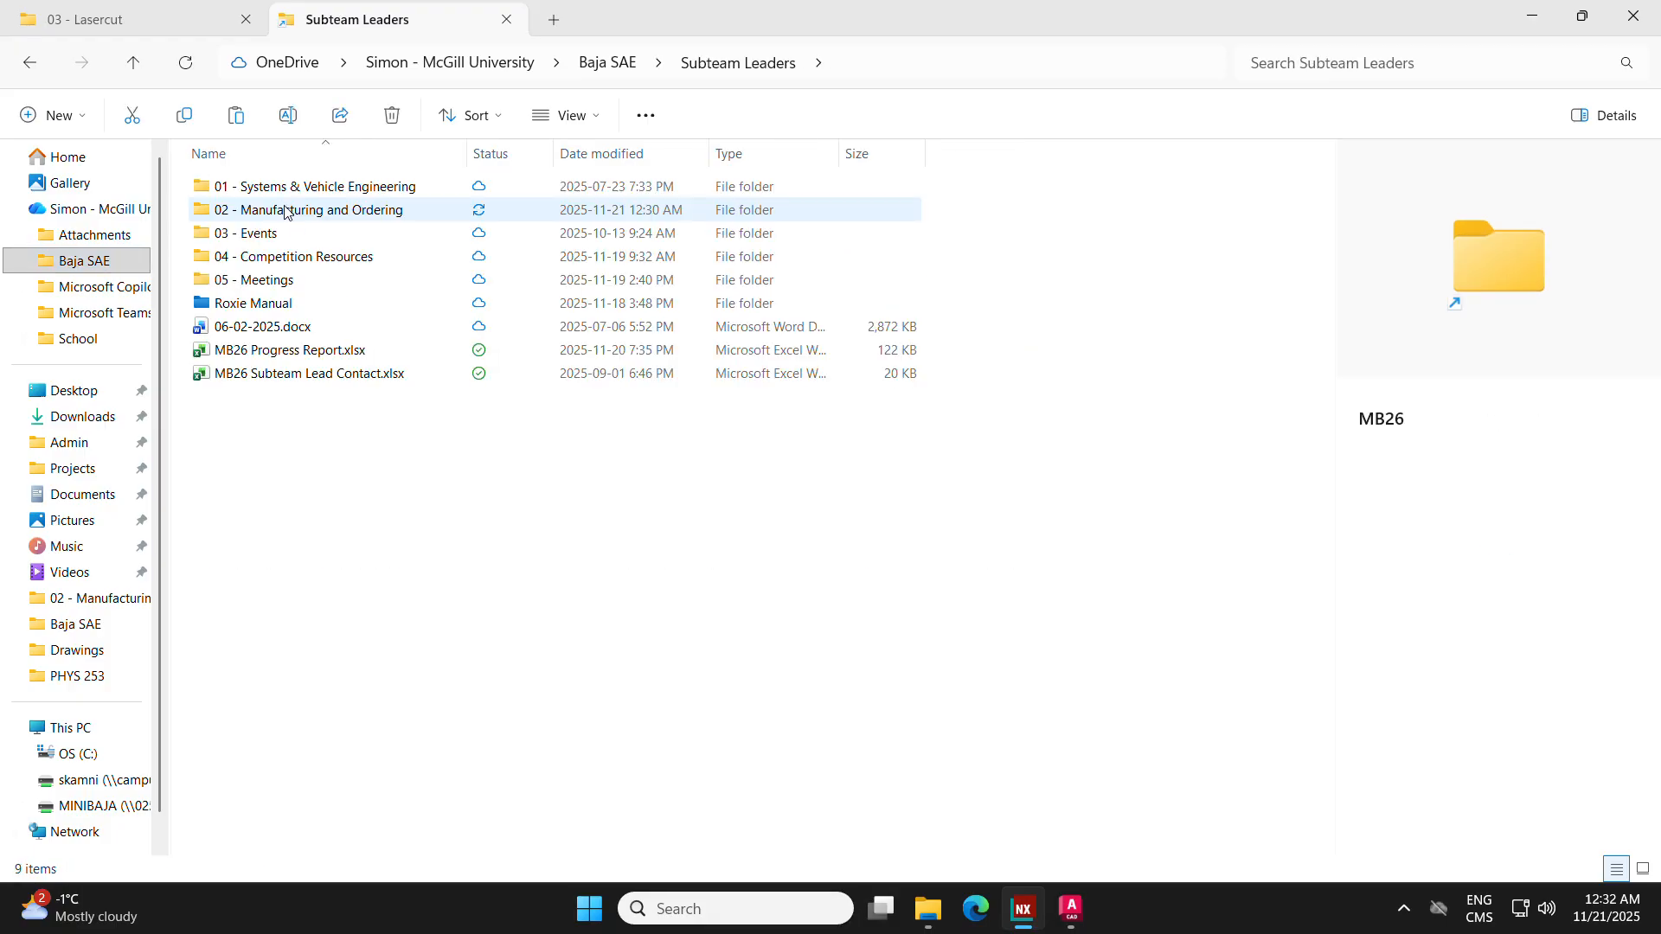
double_click(298, 212)
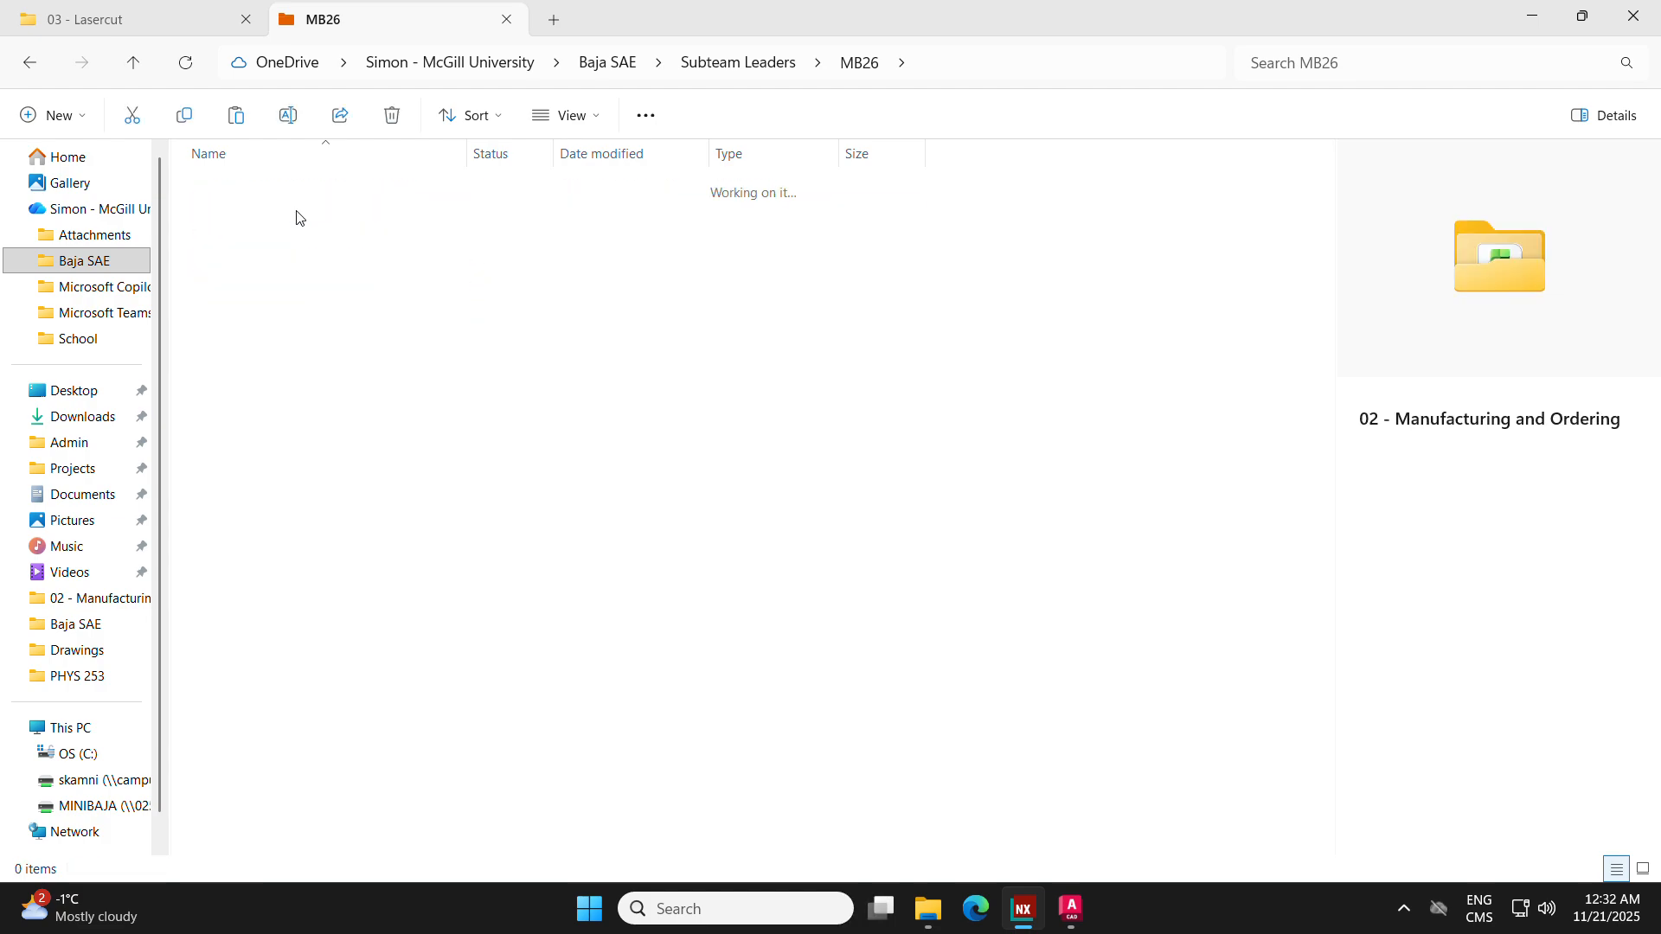
double_click(288, 230)
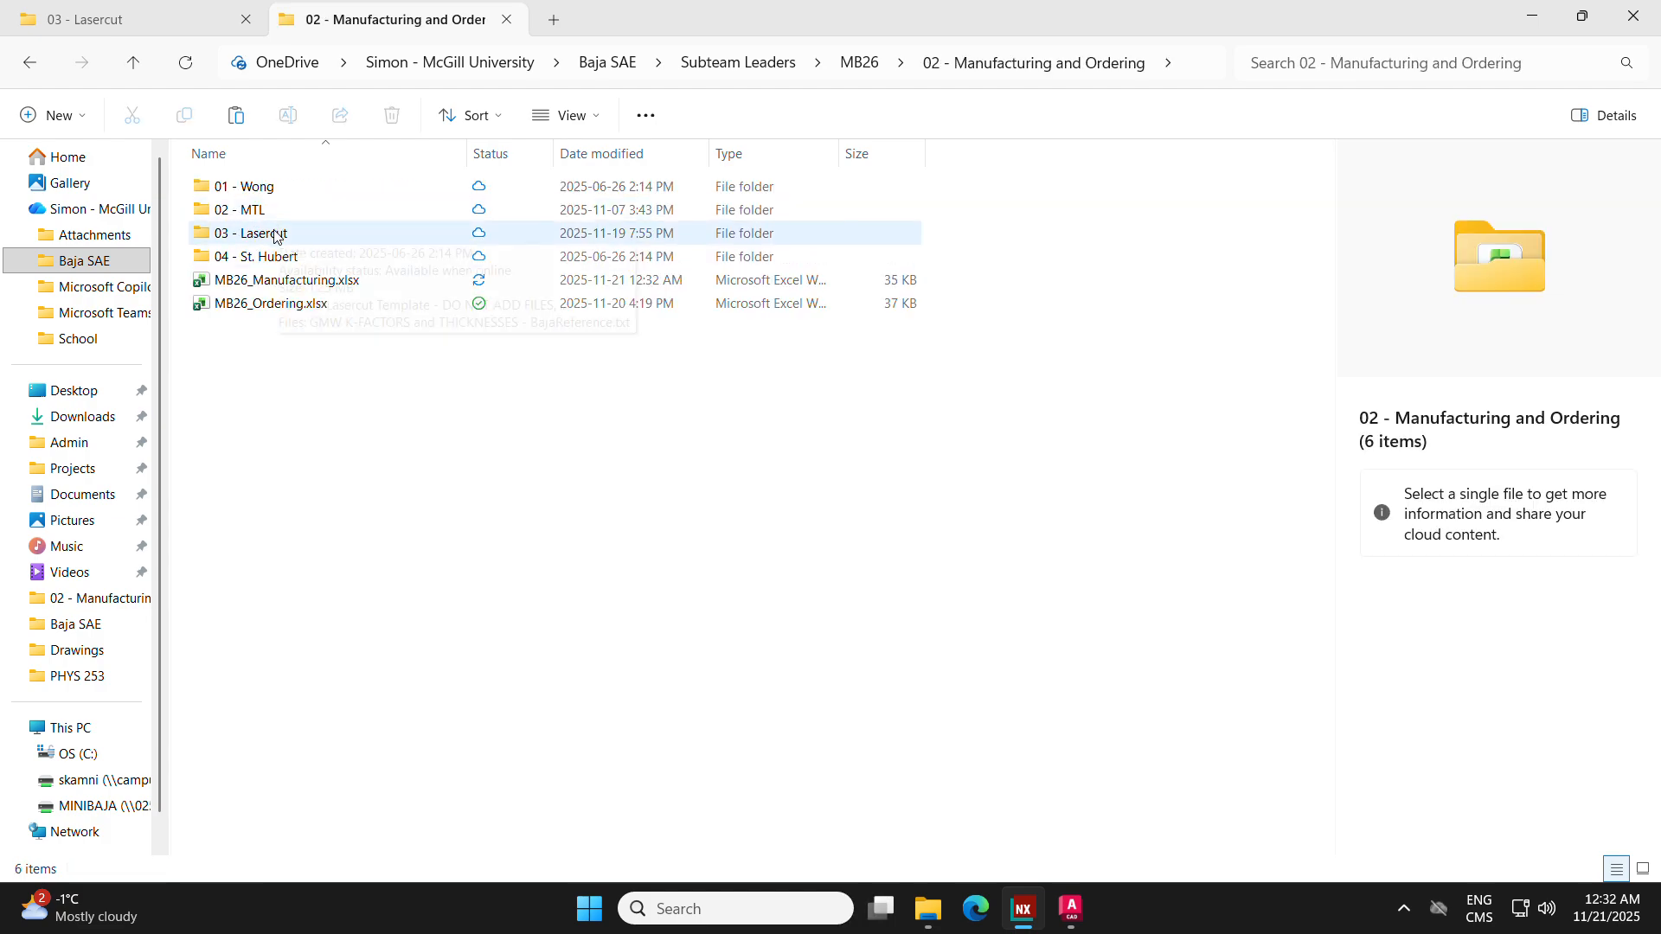
Step: Open "GMW K-FACTORS and THICKNESSES - BajaReference.txt" and review its material, thickness, bend radius and K-factor columns
click(325, 281)
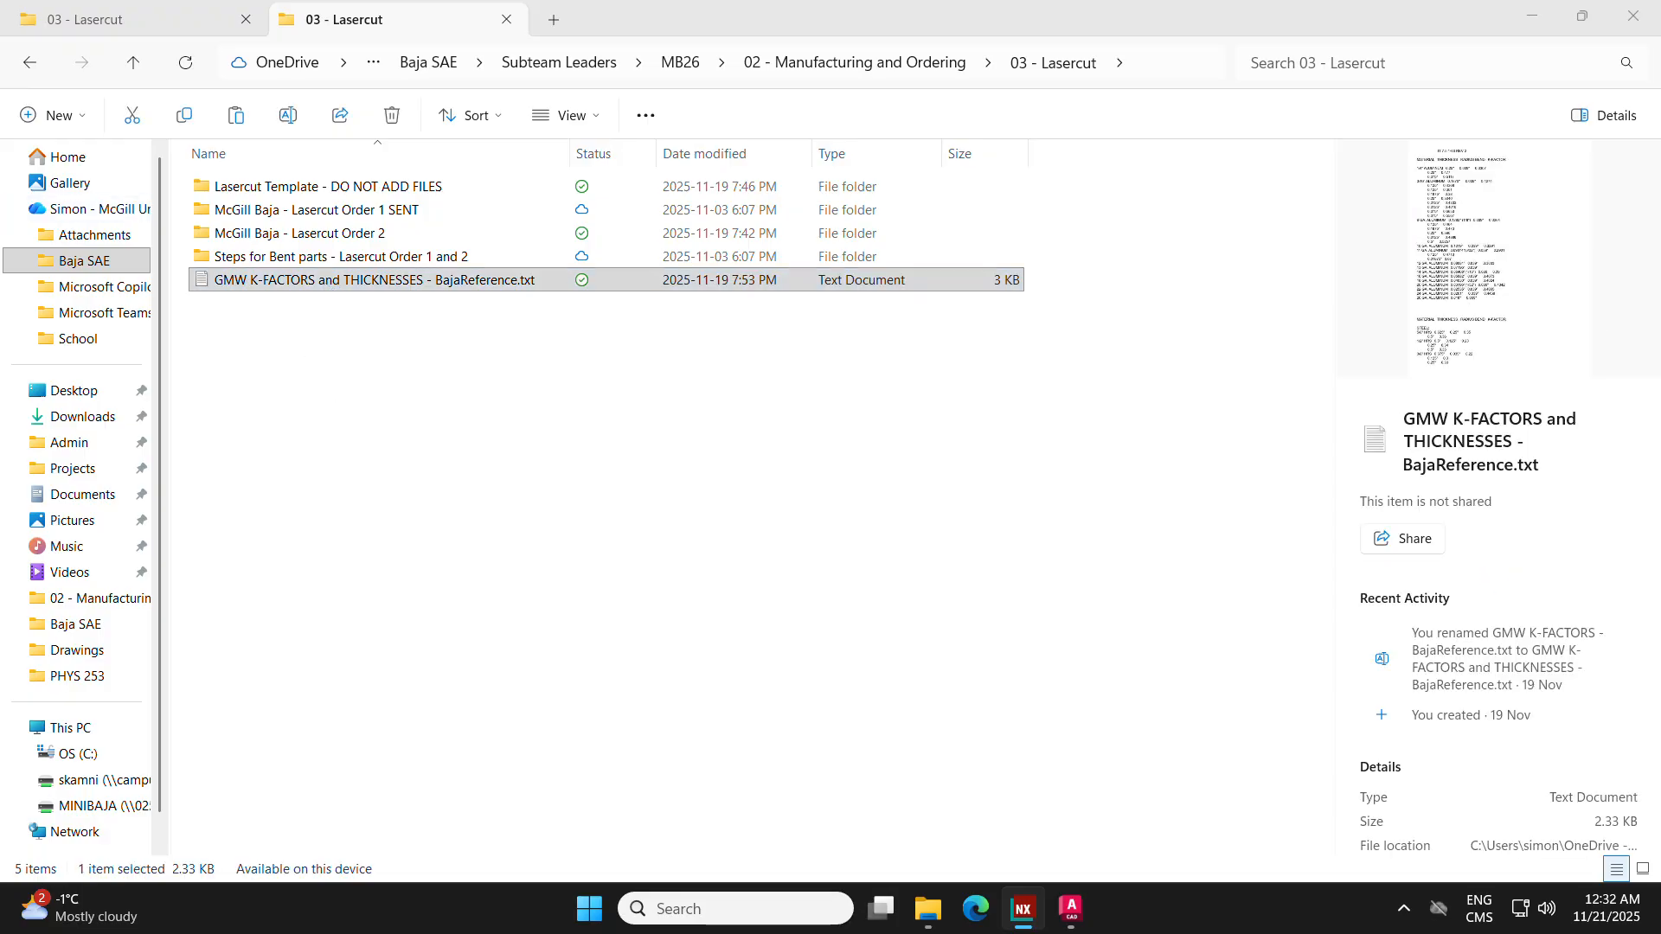
drag(0, 184, 752, 63)
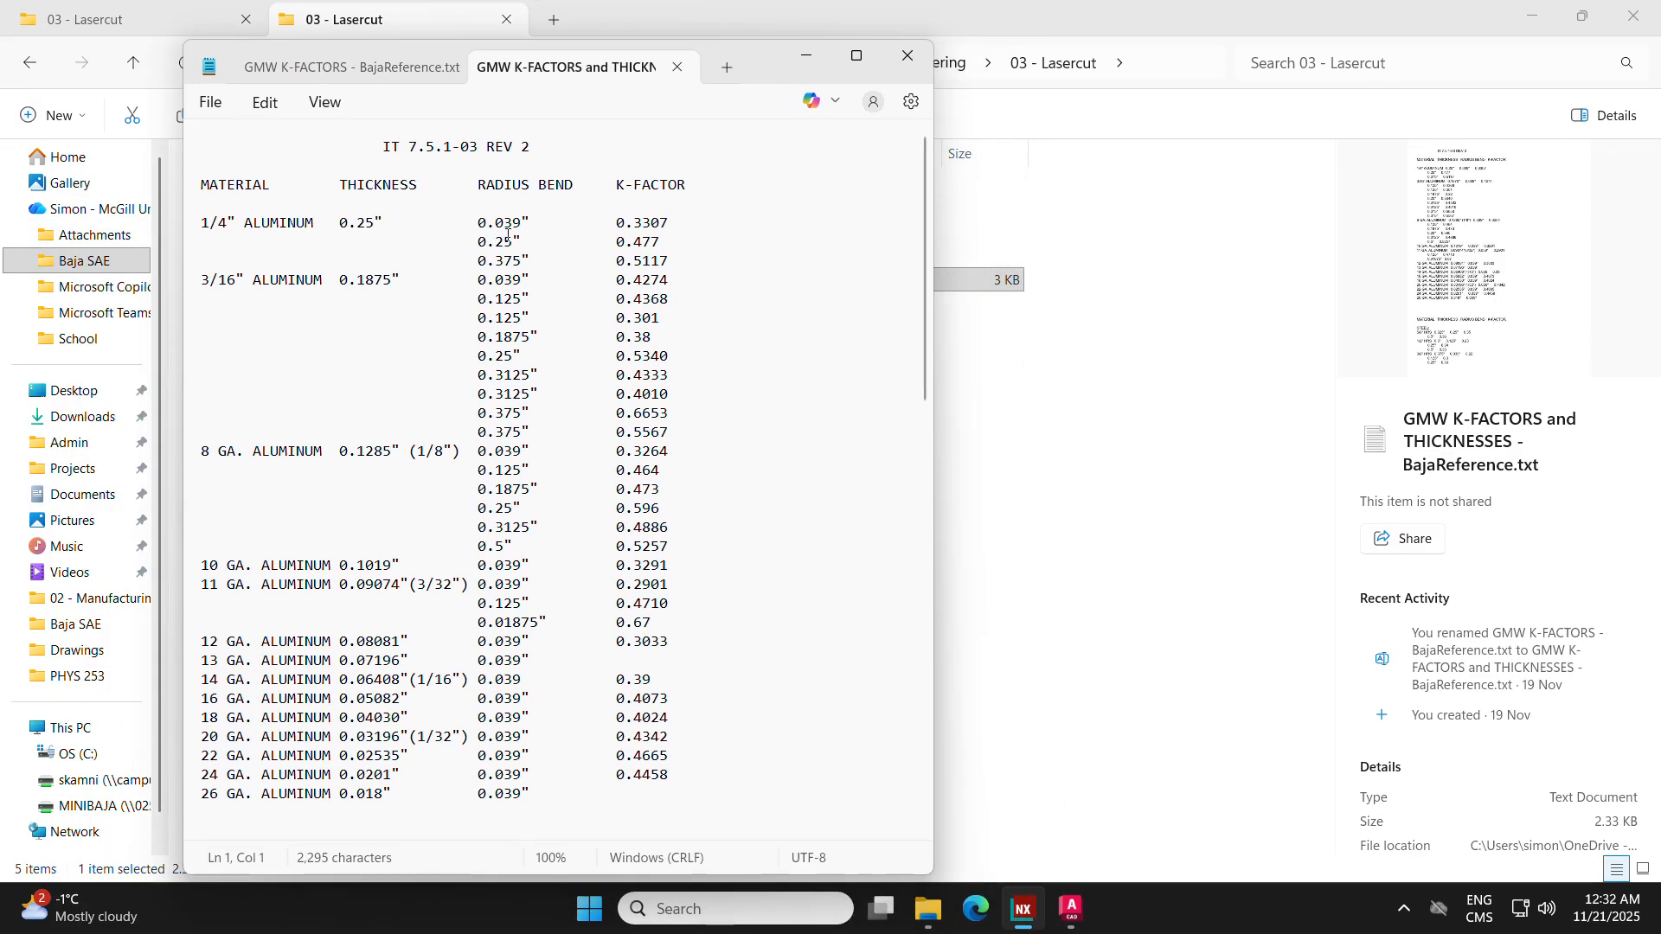
drag(227, 185, 403, 181)
drag(409, 451, 454, 456)
drag(495, 185, 571, 188)
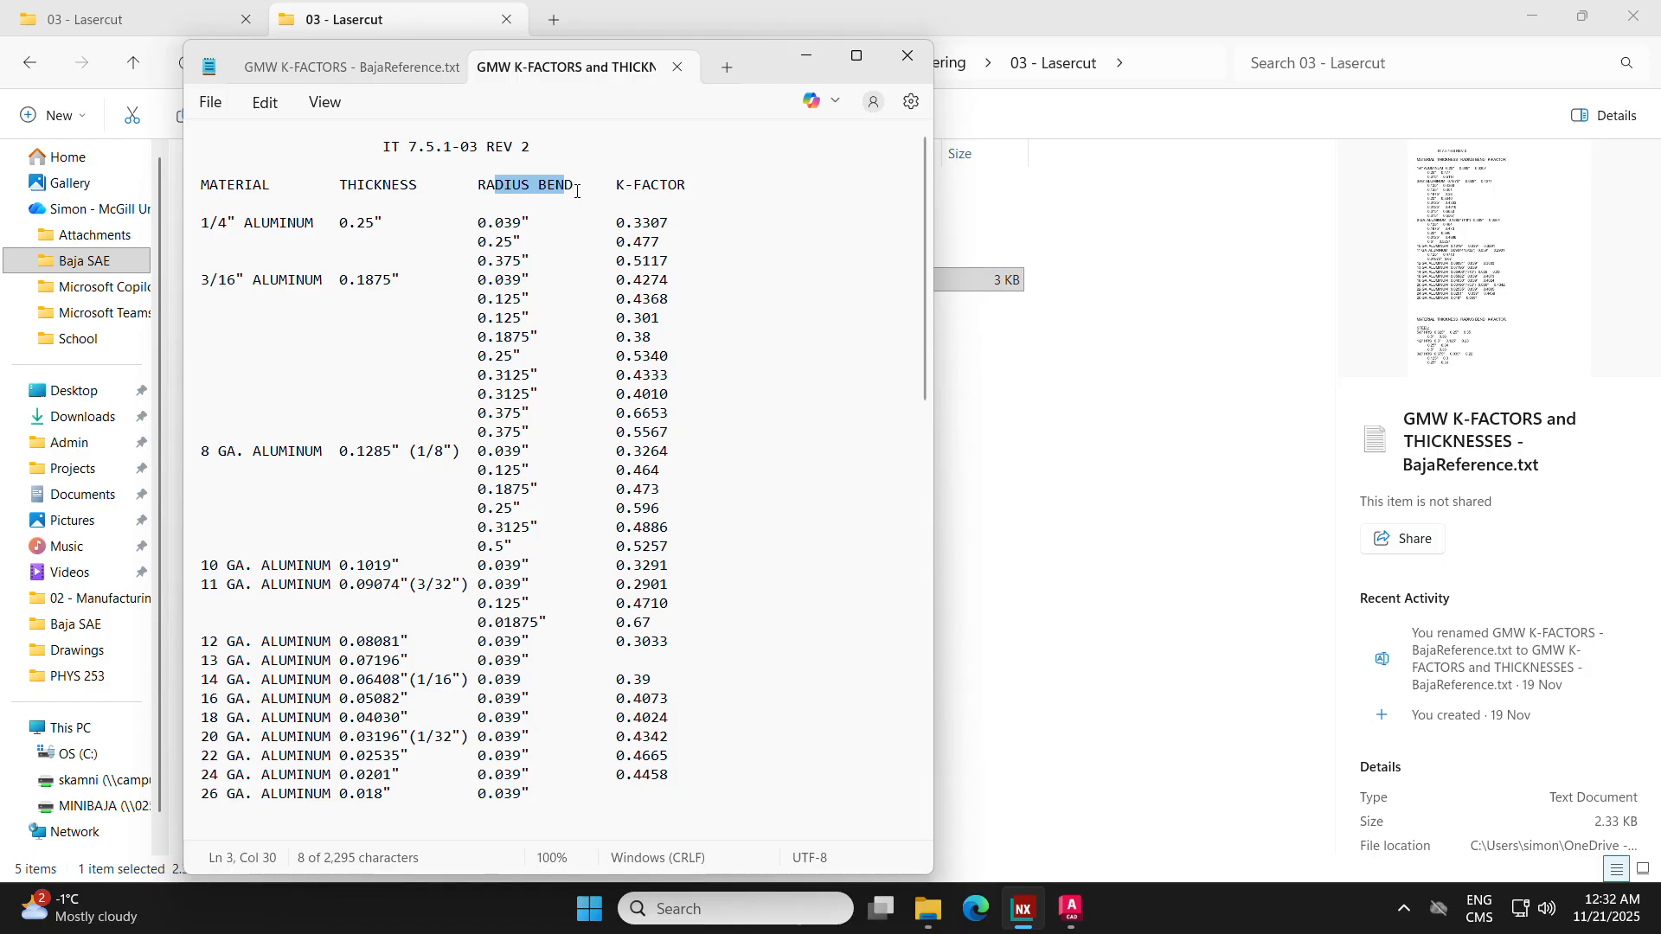
drag(625, 186, 673, 187)
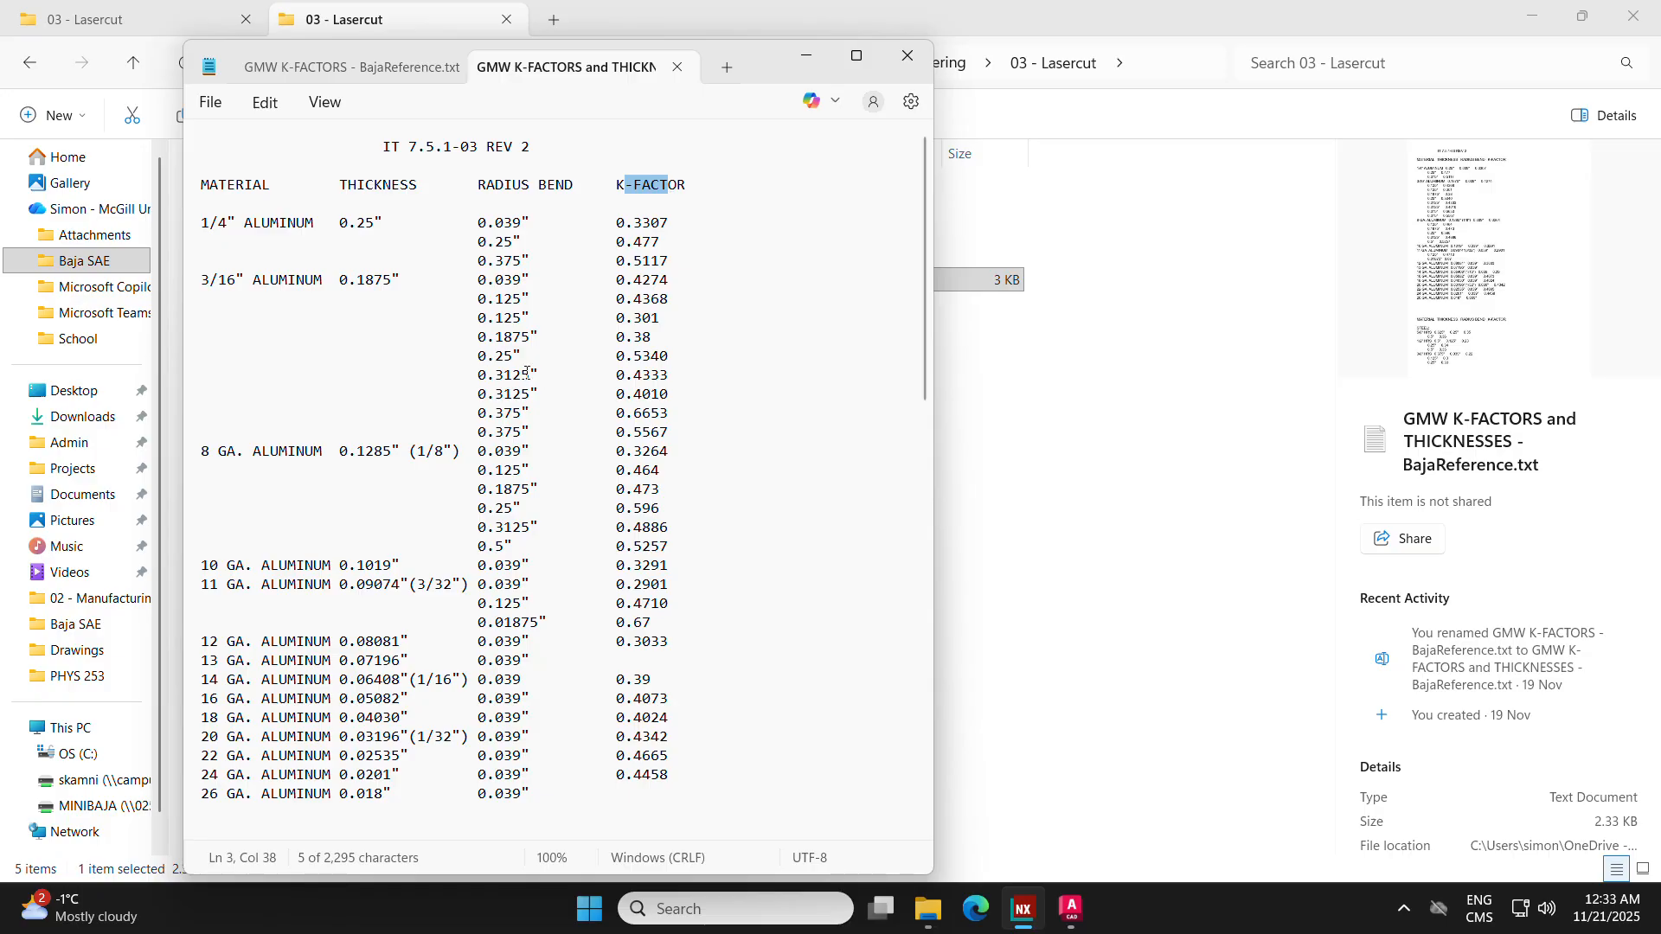
Step: Look through the aluminum and steel tables for available thicknesses, bend radii and their K-factors
scroll(527, 373, down, 5)
scroll(506, 361, up, 2)
drag(487, 243, 703, 257)
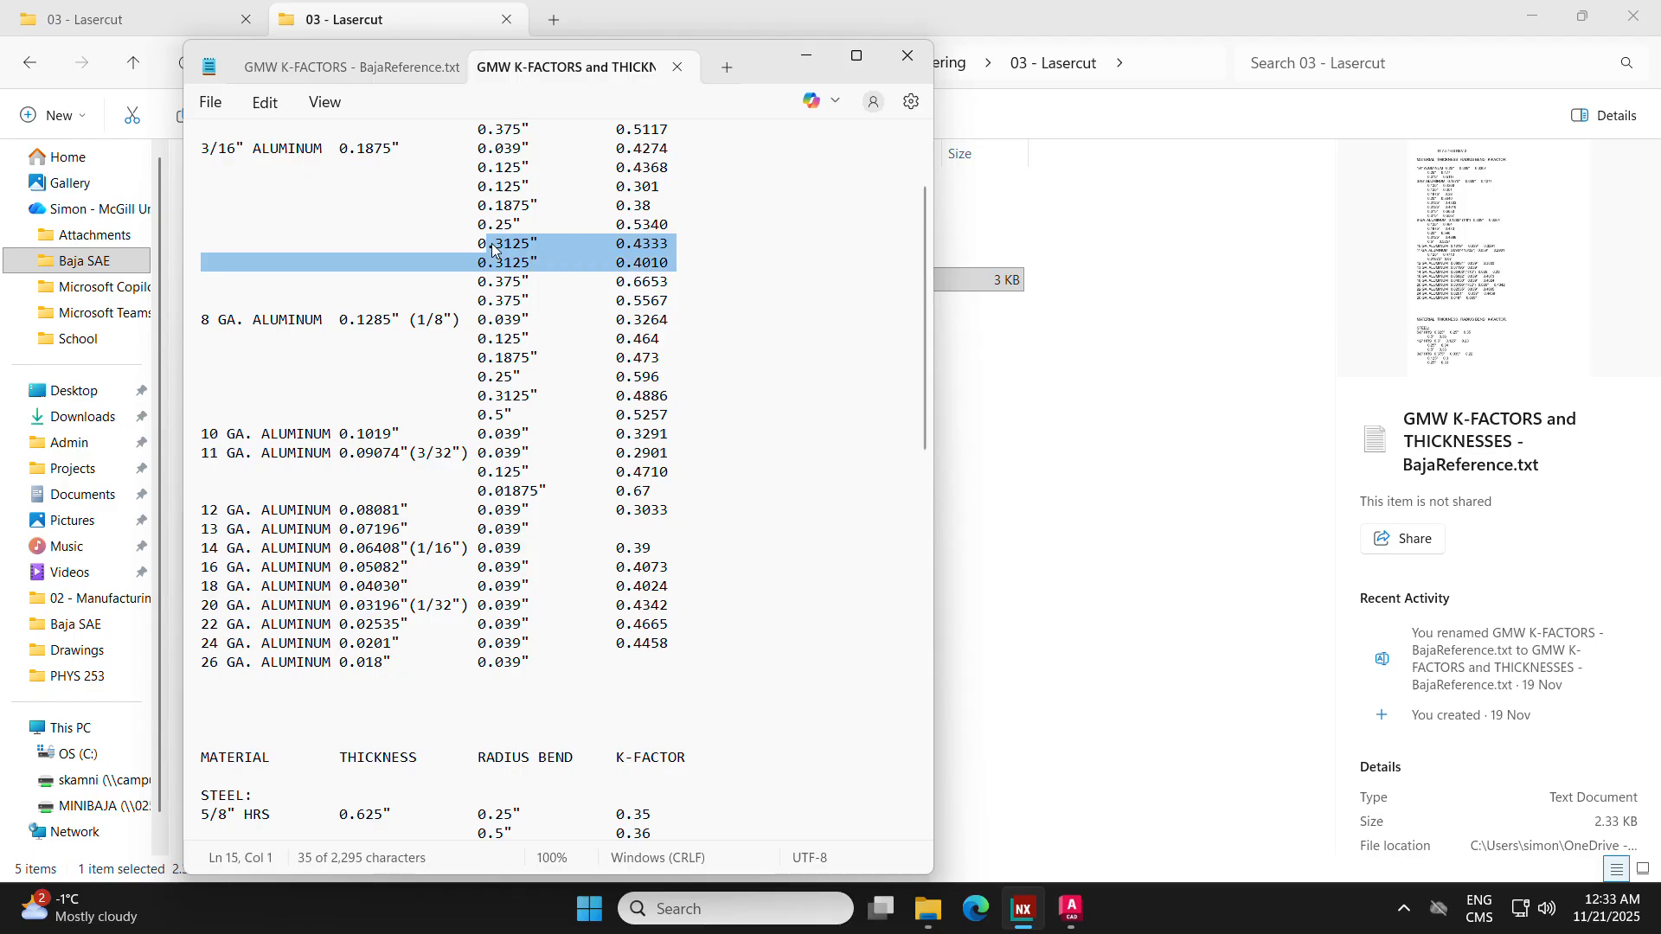
scroll(509, 275, down, 2)
click(507, 278)
scroll(458, 294, down, 4)
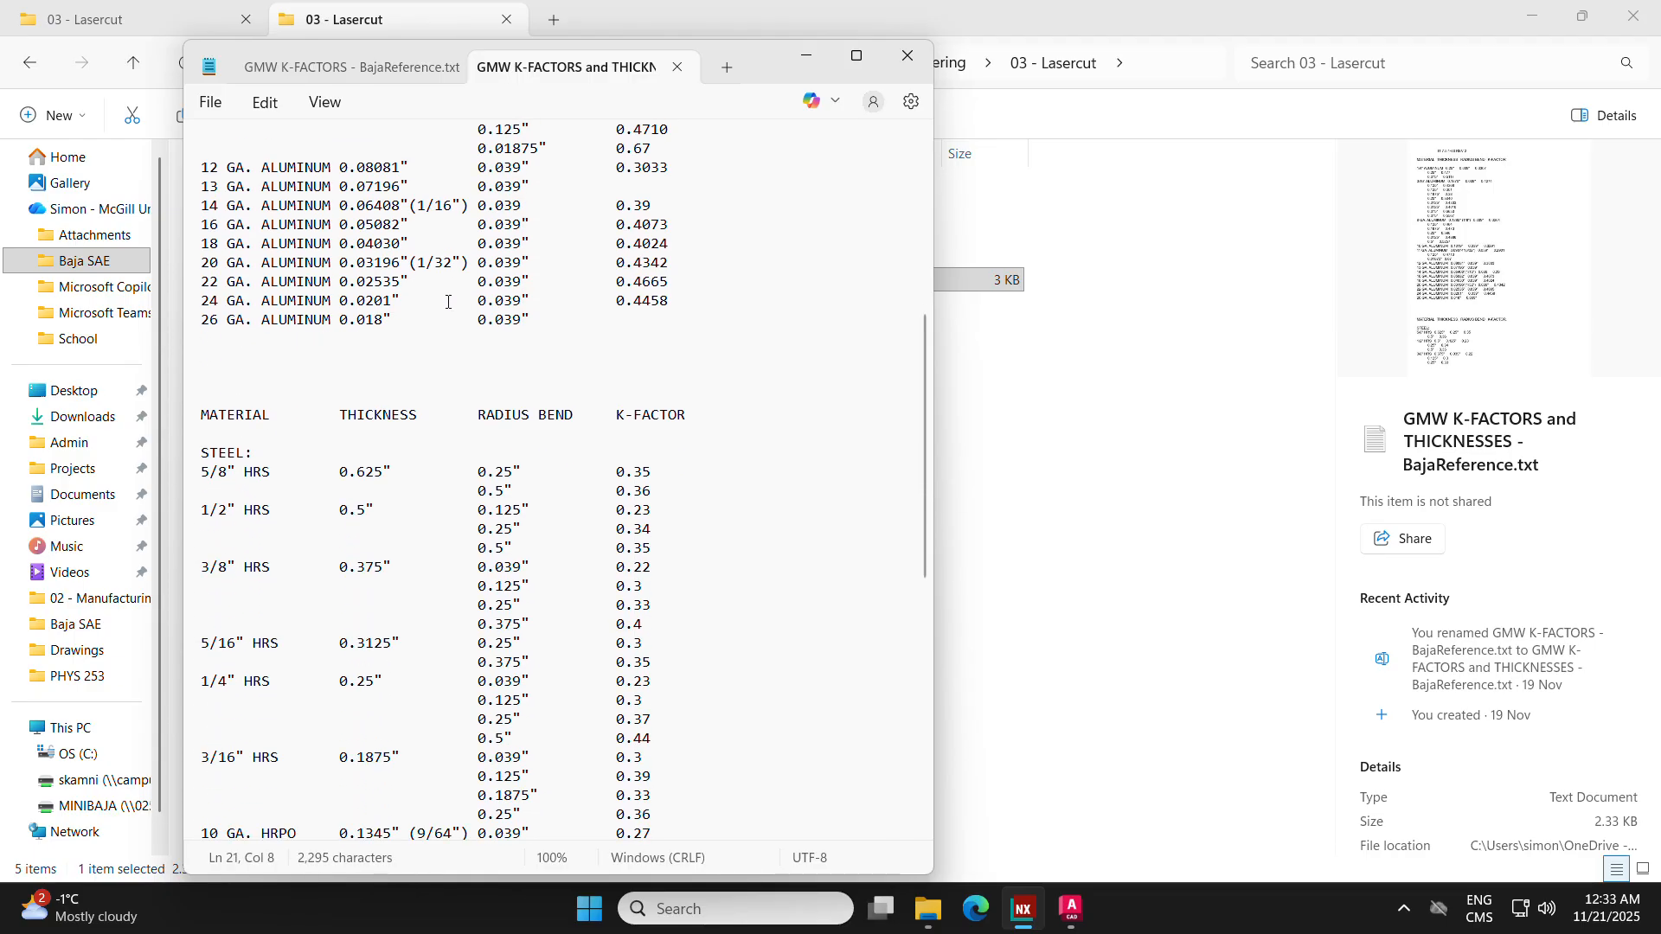
scroll(433, 301, up, 2)
scroll(424, 268, down, 4)
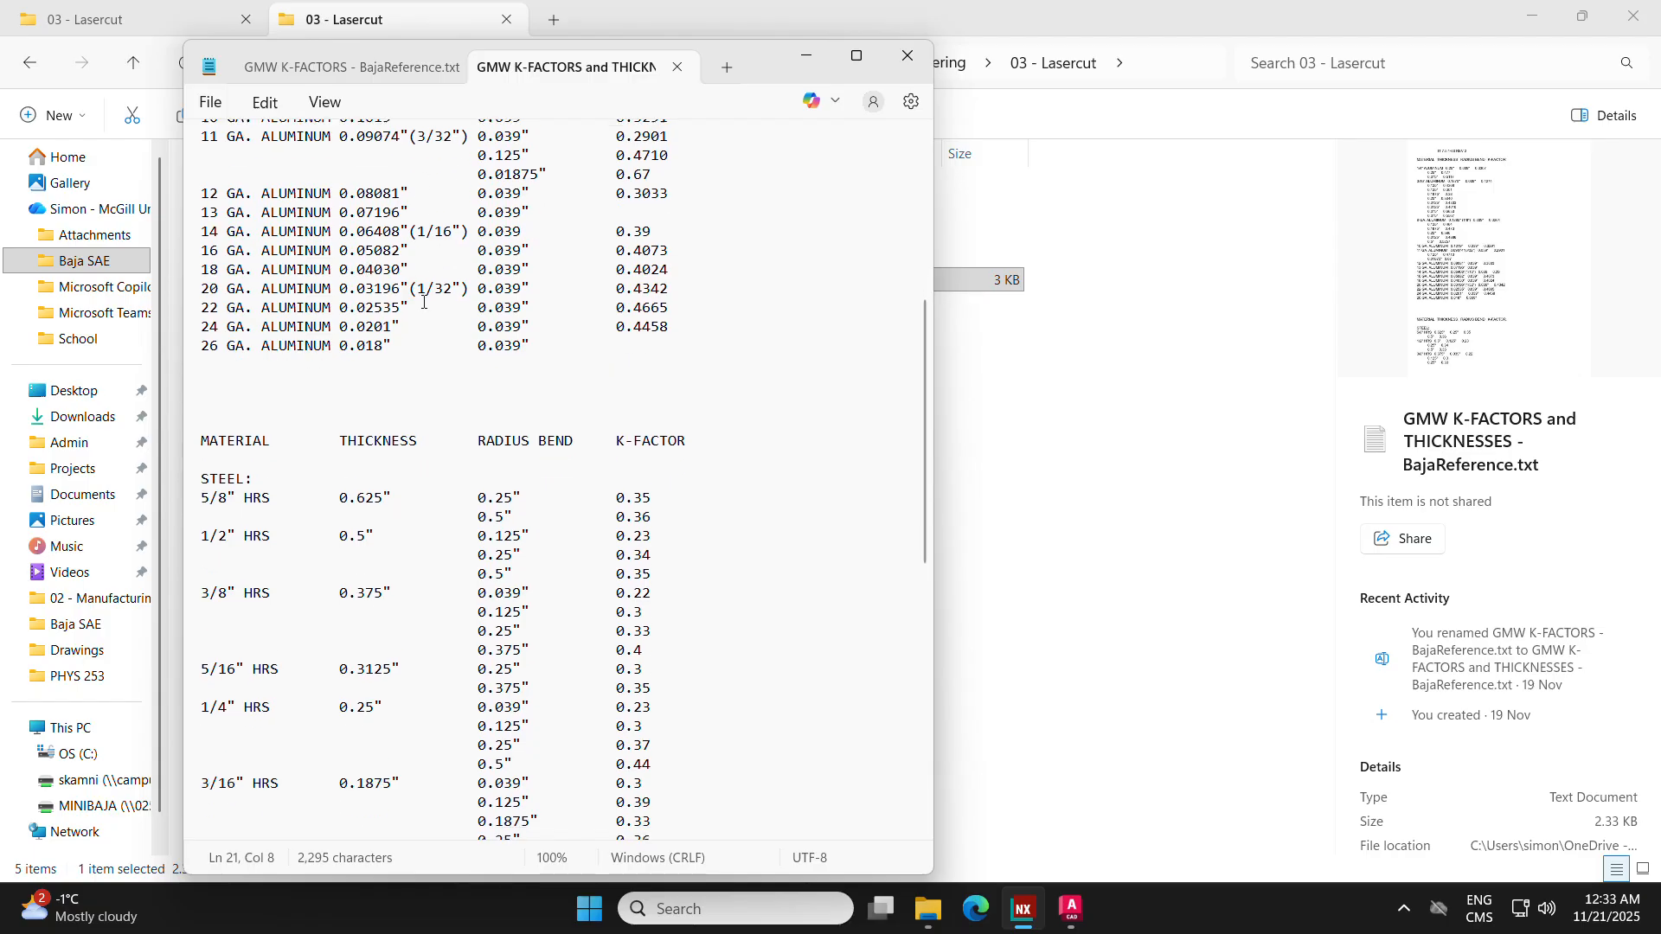
scroll(273, 528, down, 4)
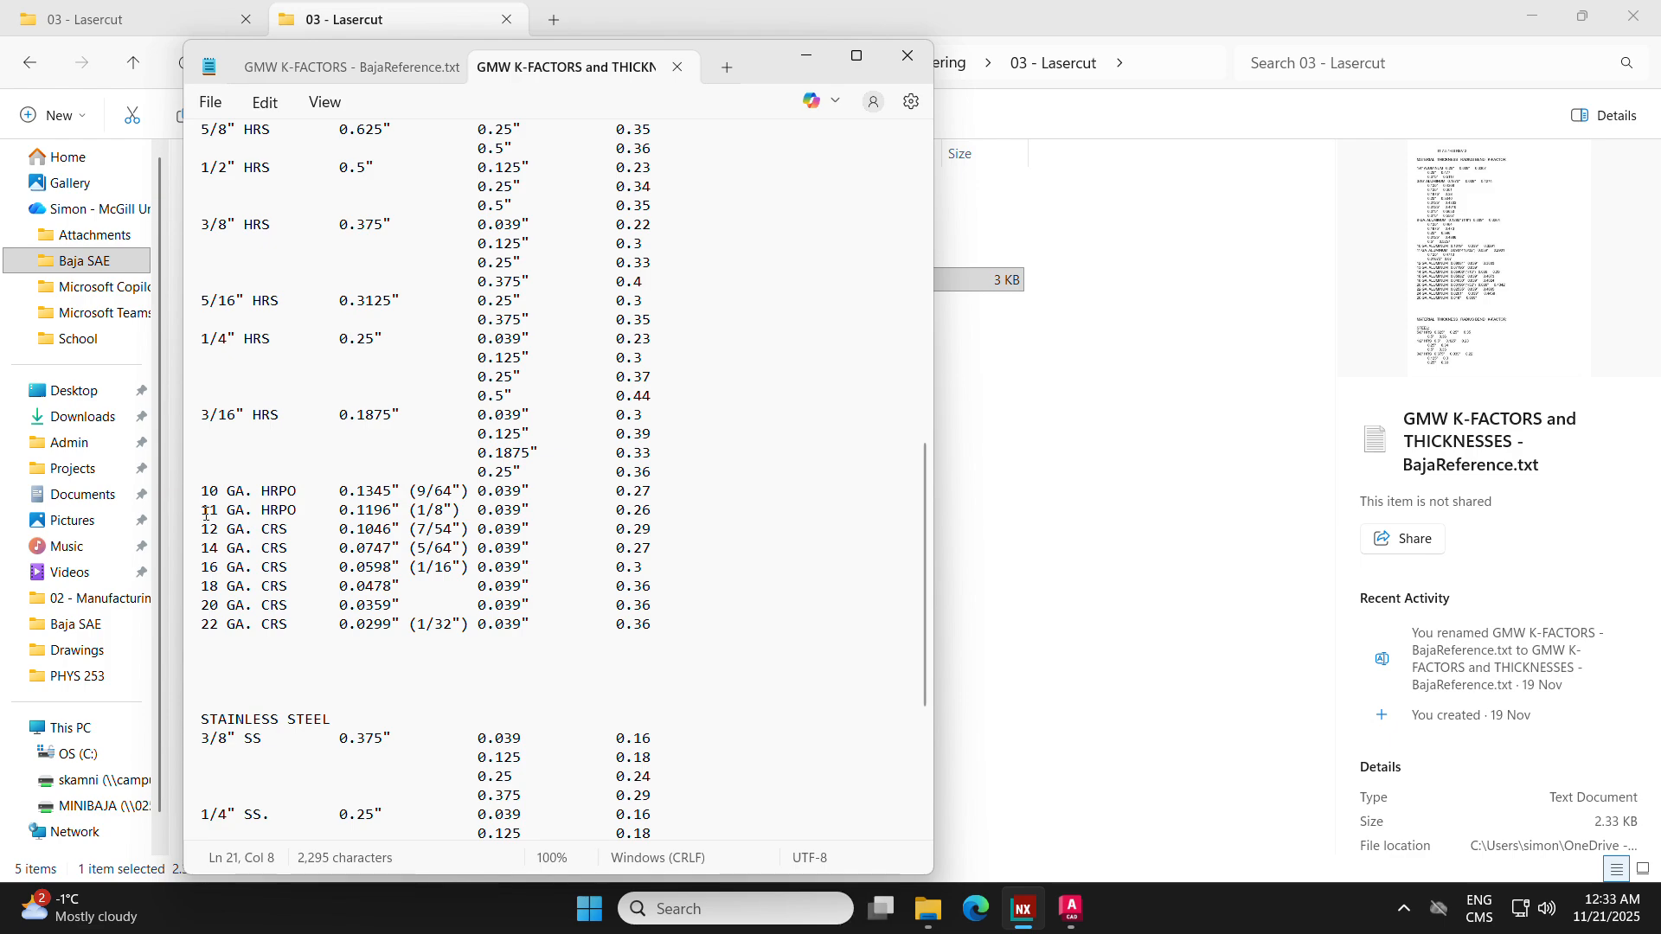
Step: Examine the thickness and bend radius entries for 11 GA. HRPO in the steel table
drag(206, 513, 456, 509)
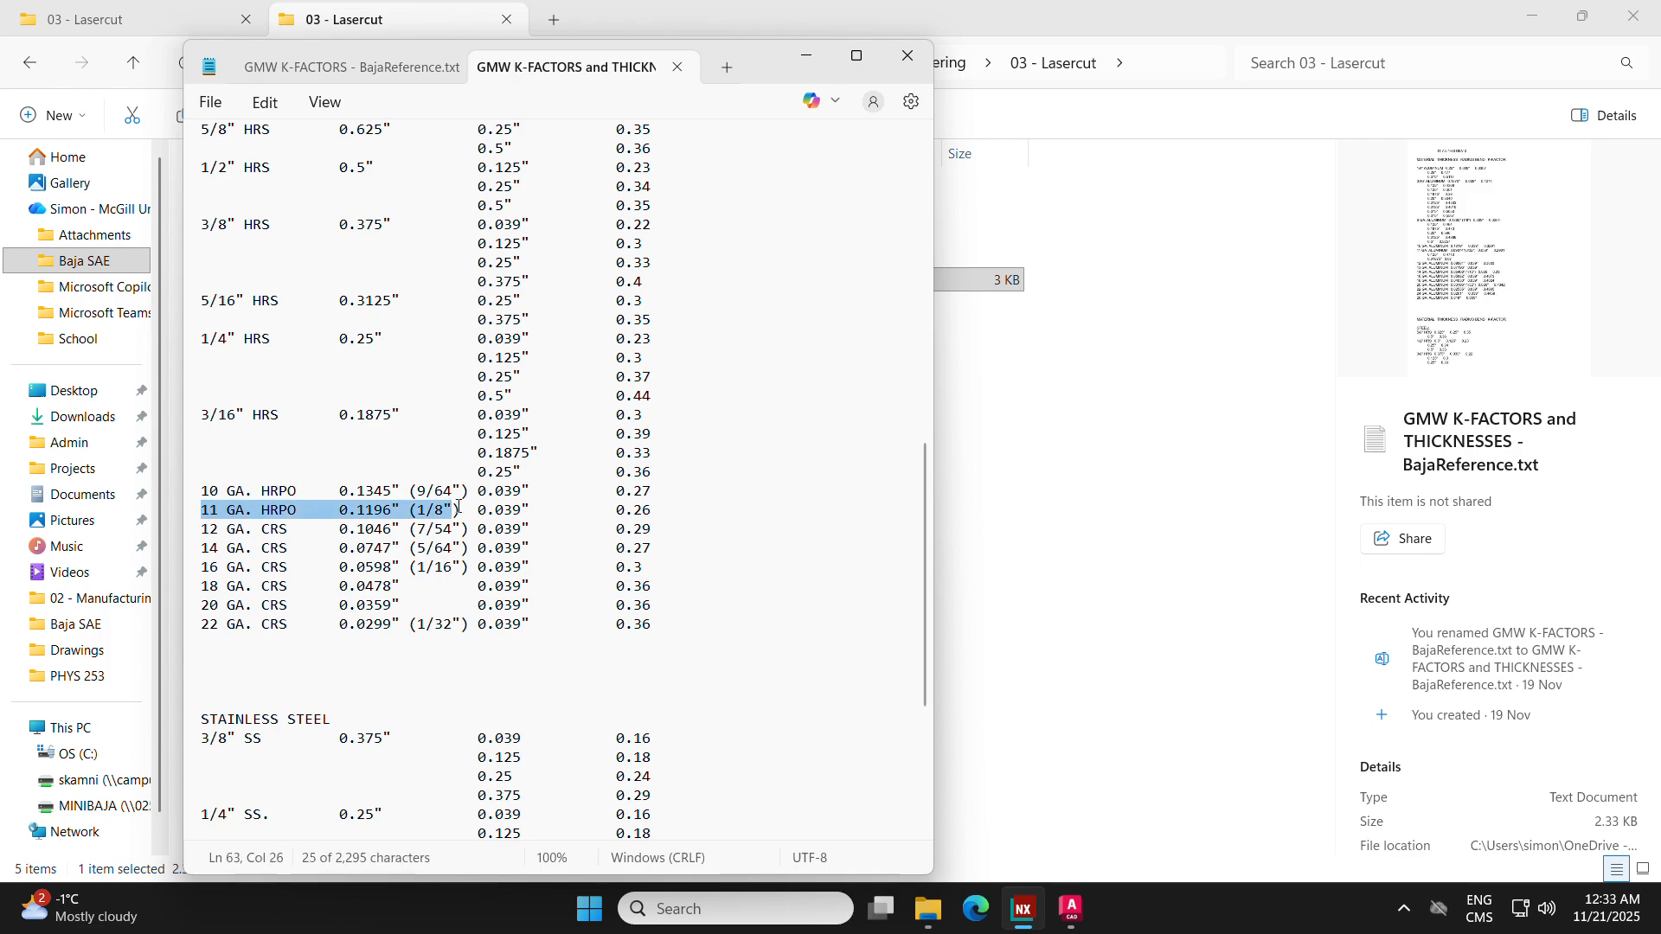
double_click(366, 514)
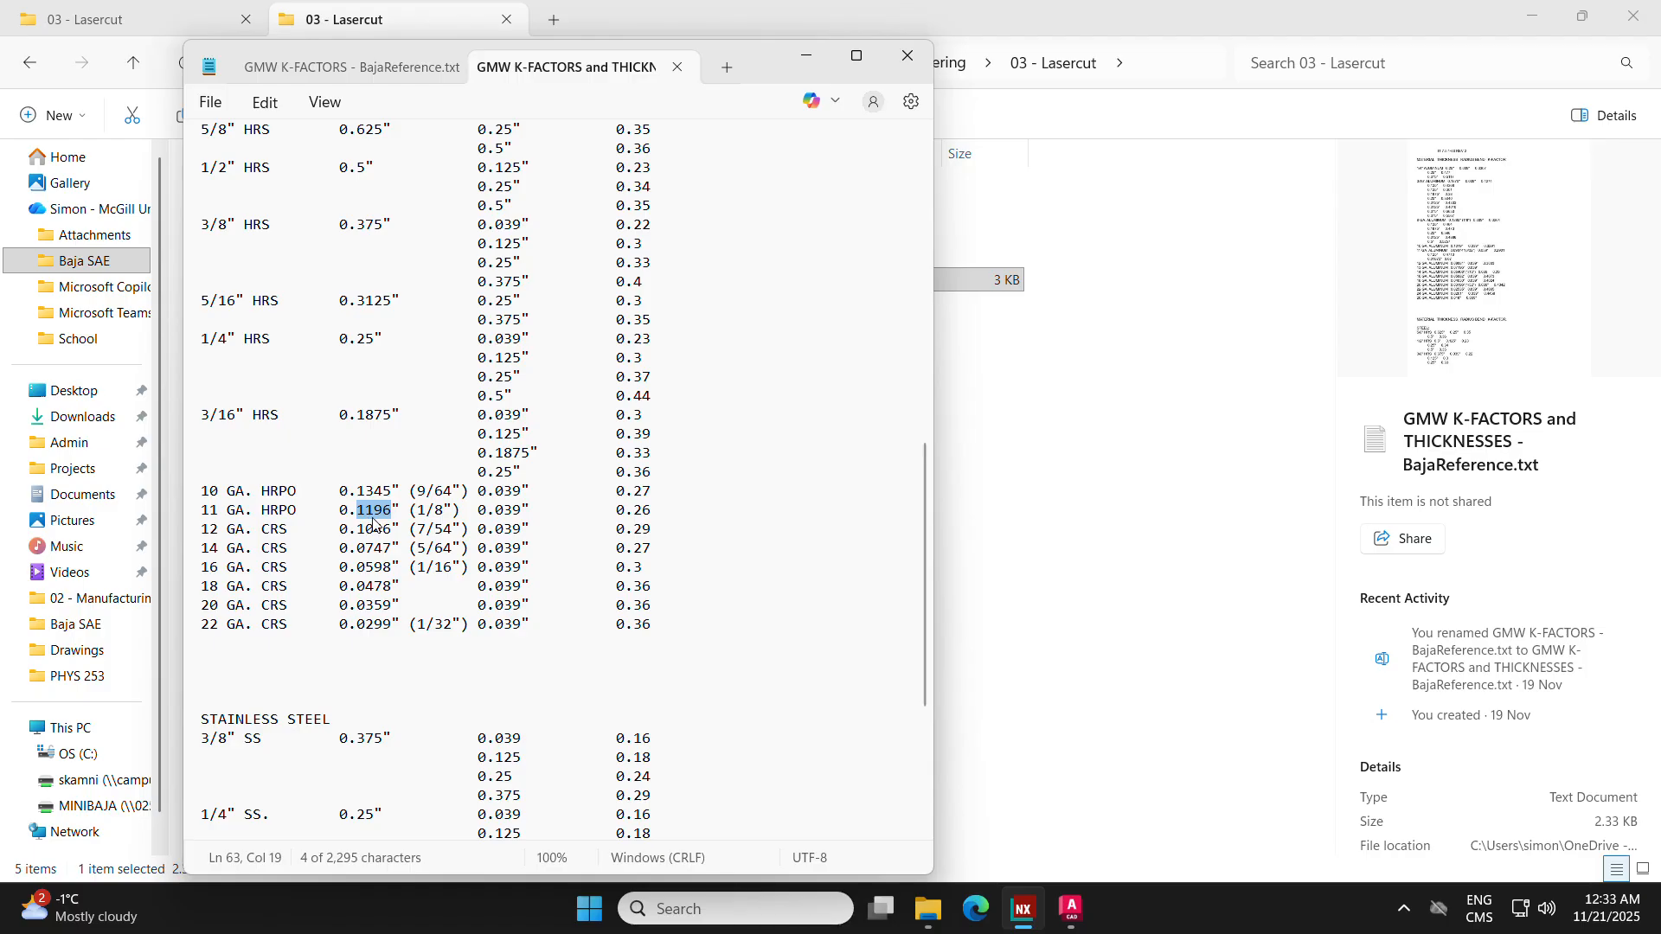
click(370, 517)
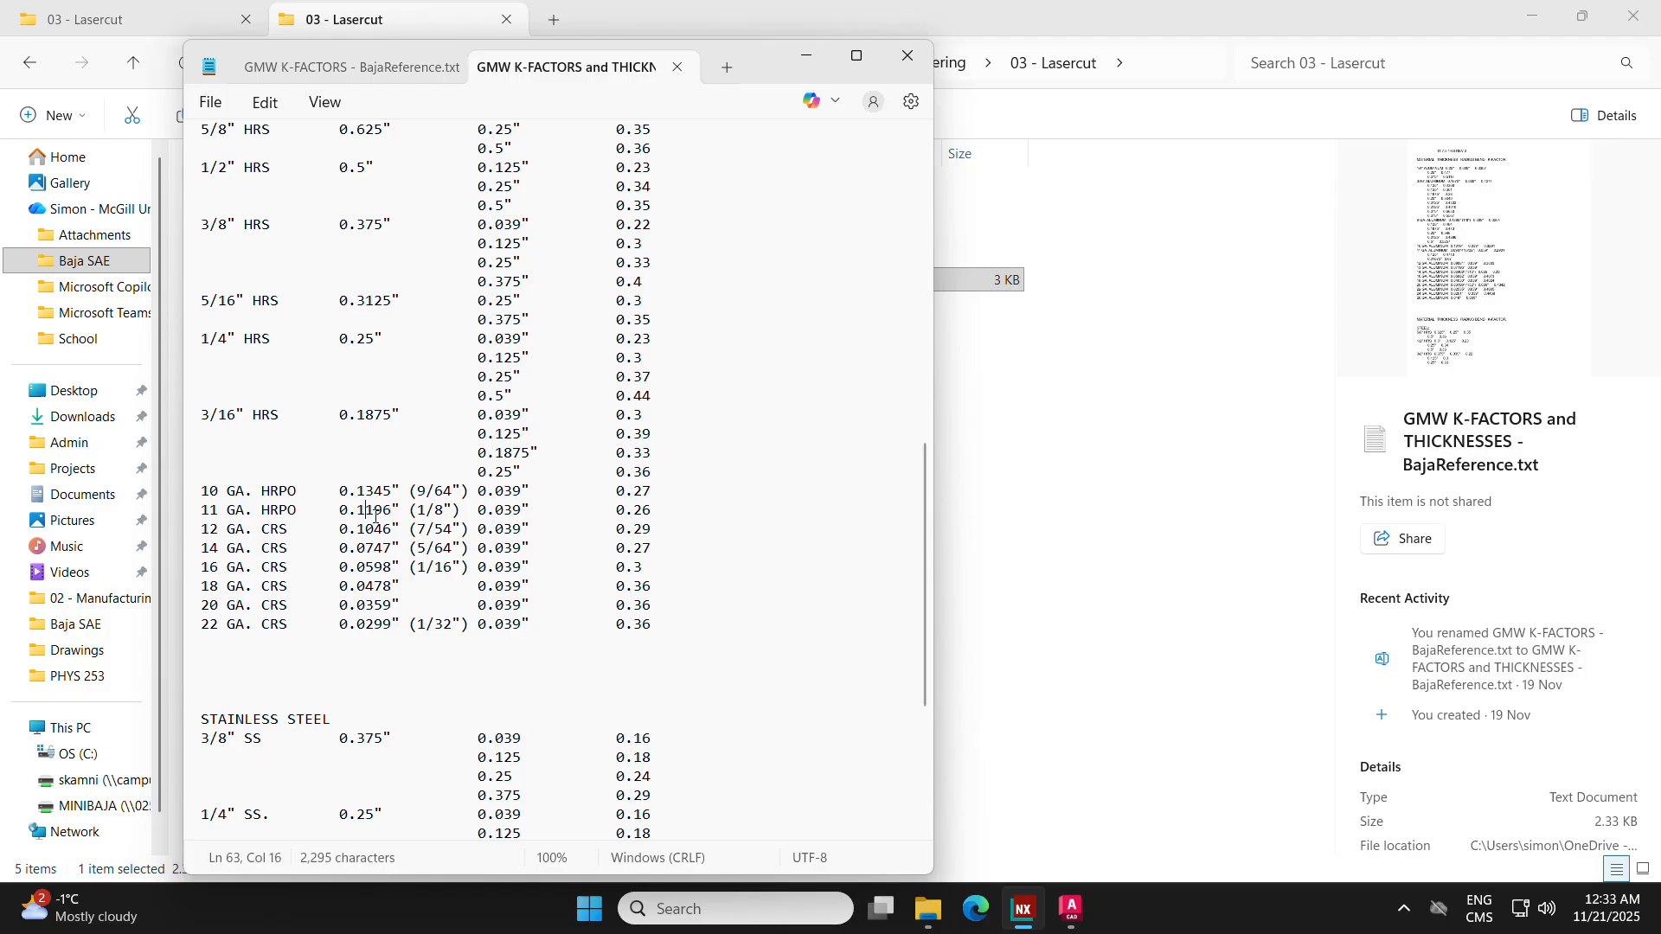
double_click(510, 512)
scroll(517, 498, up, 2)
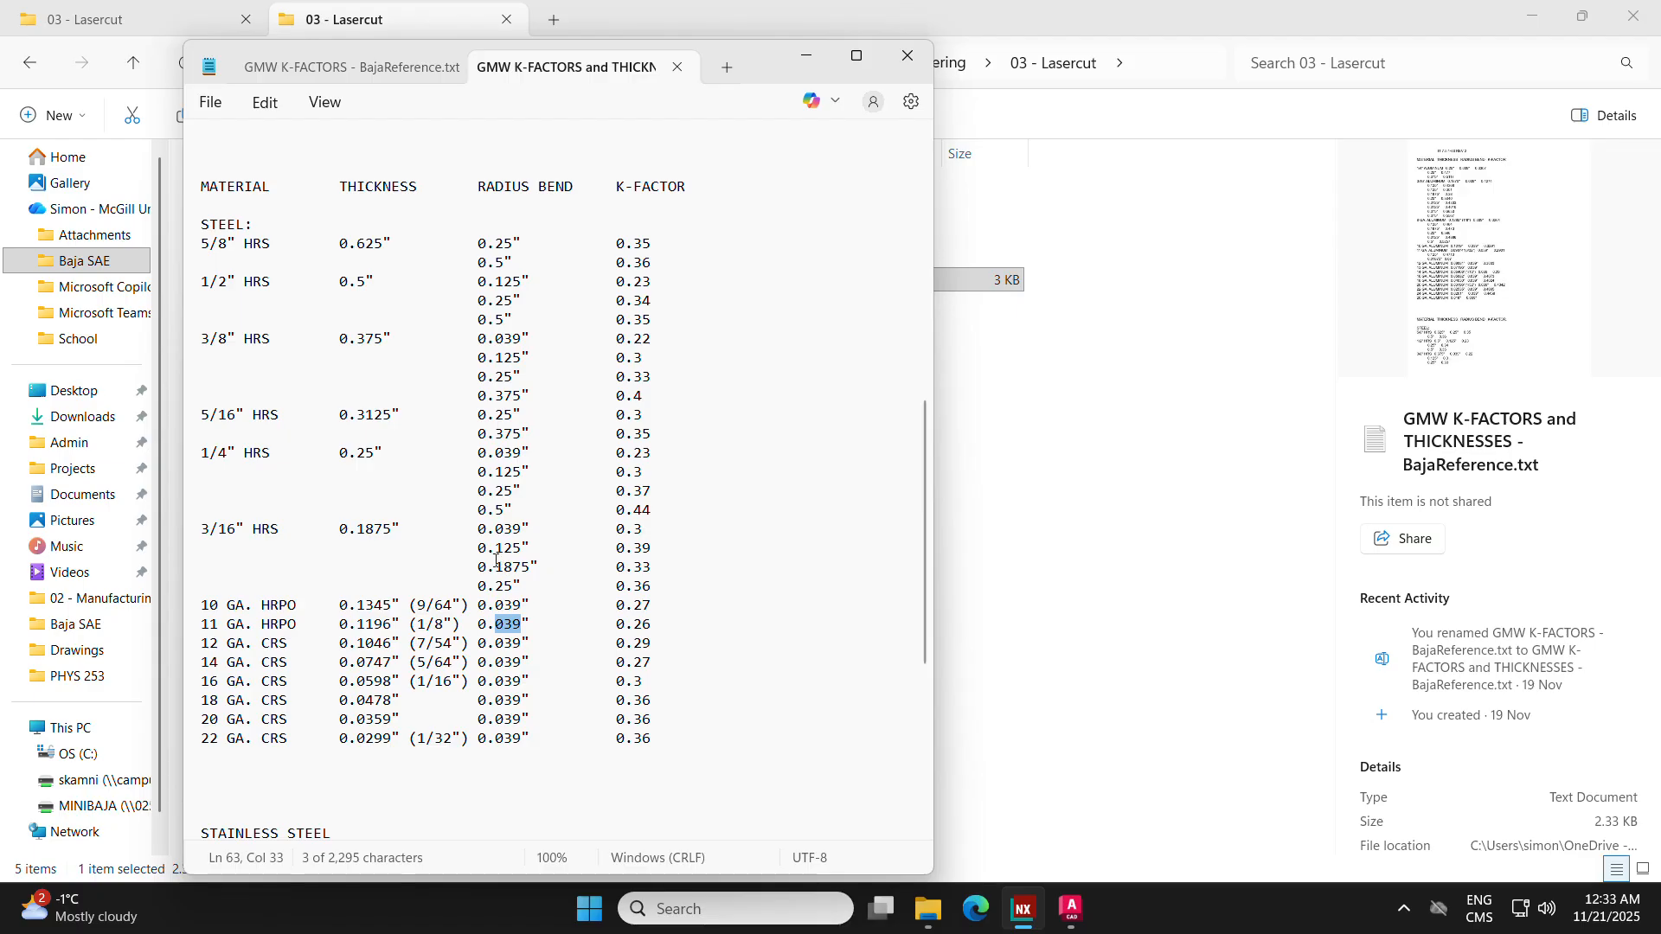
drag(523, 632, 482, 630)
click(523, 625)
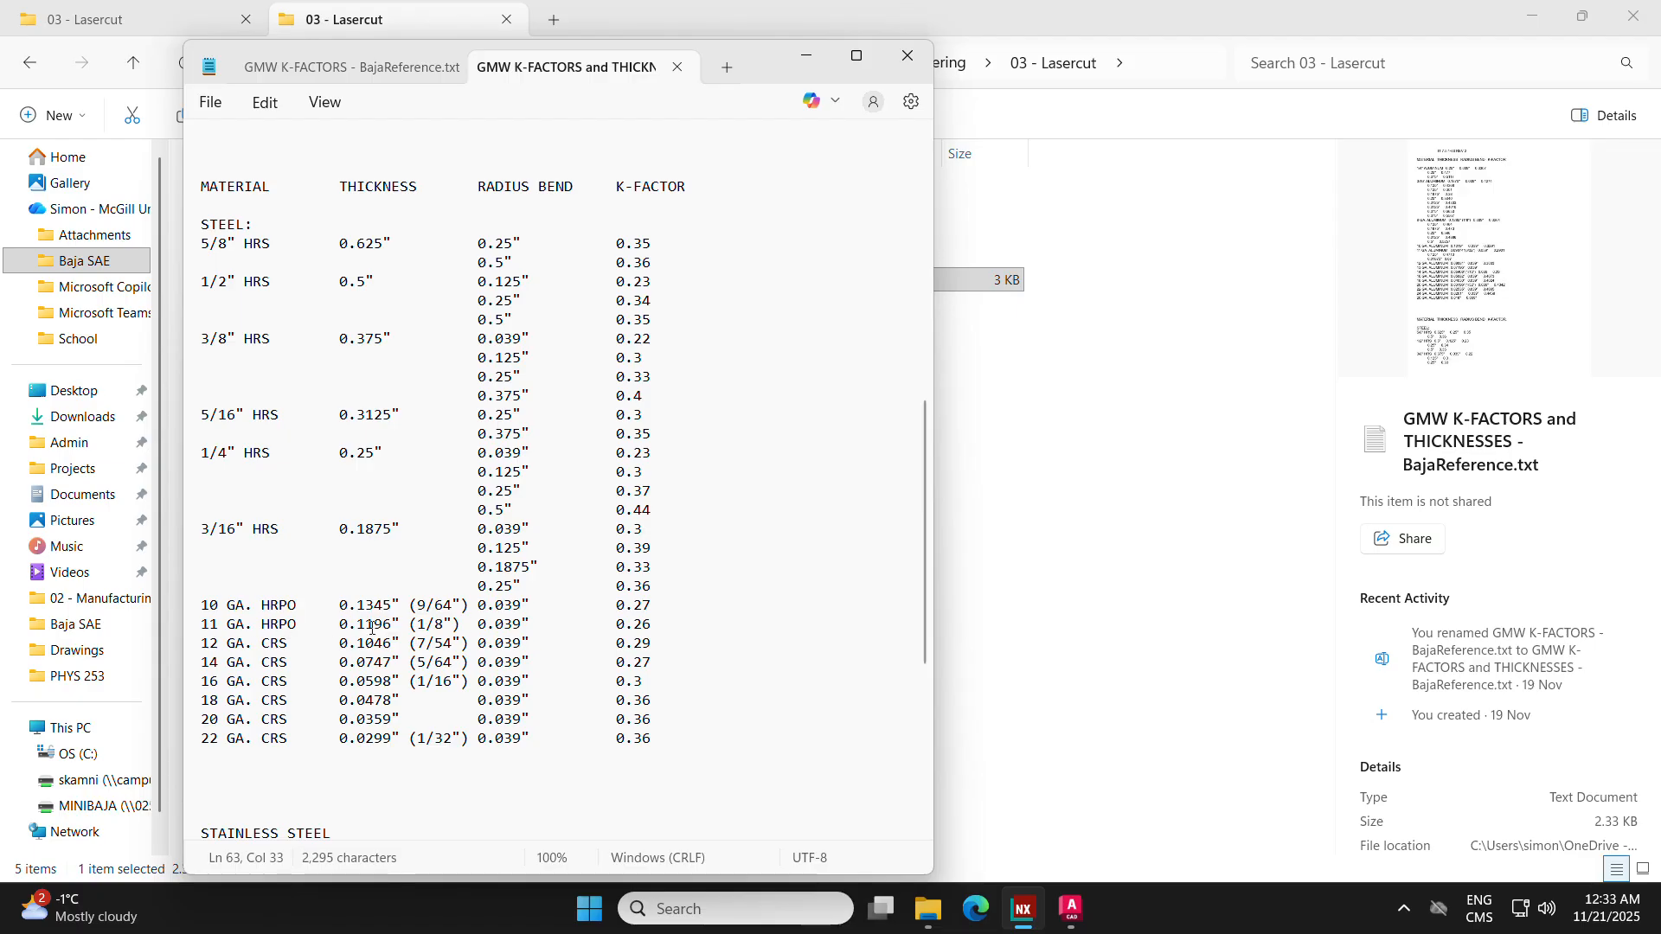
Step: Look up the K-factor for 11 GA. HRPO from its gauge, thickness and bend radius, and return to the file's start
drag(210, 625, 274, 627)
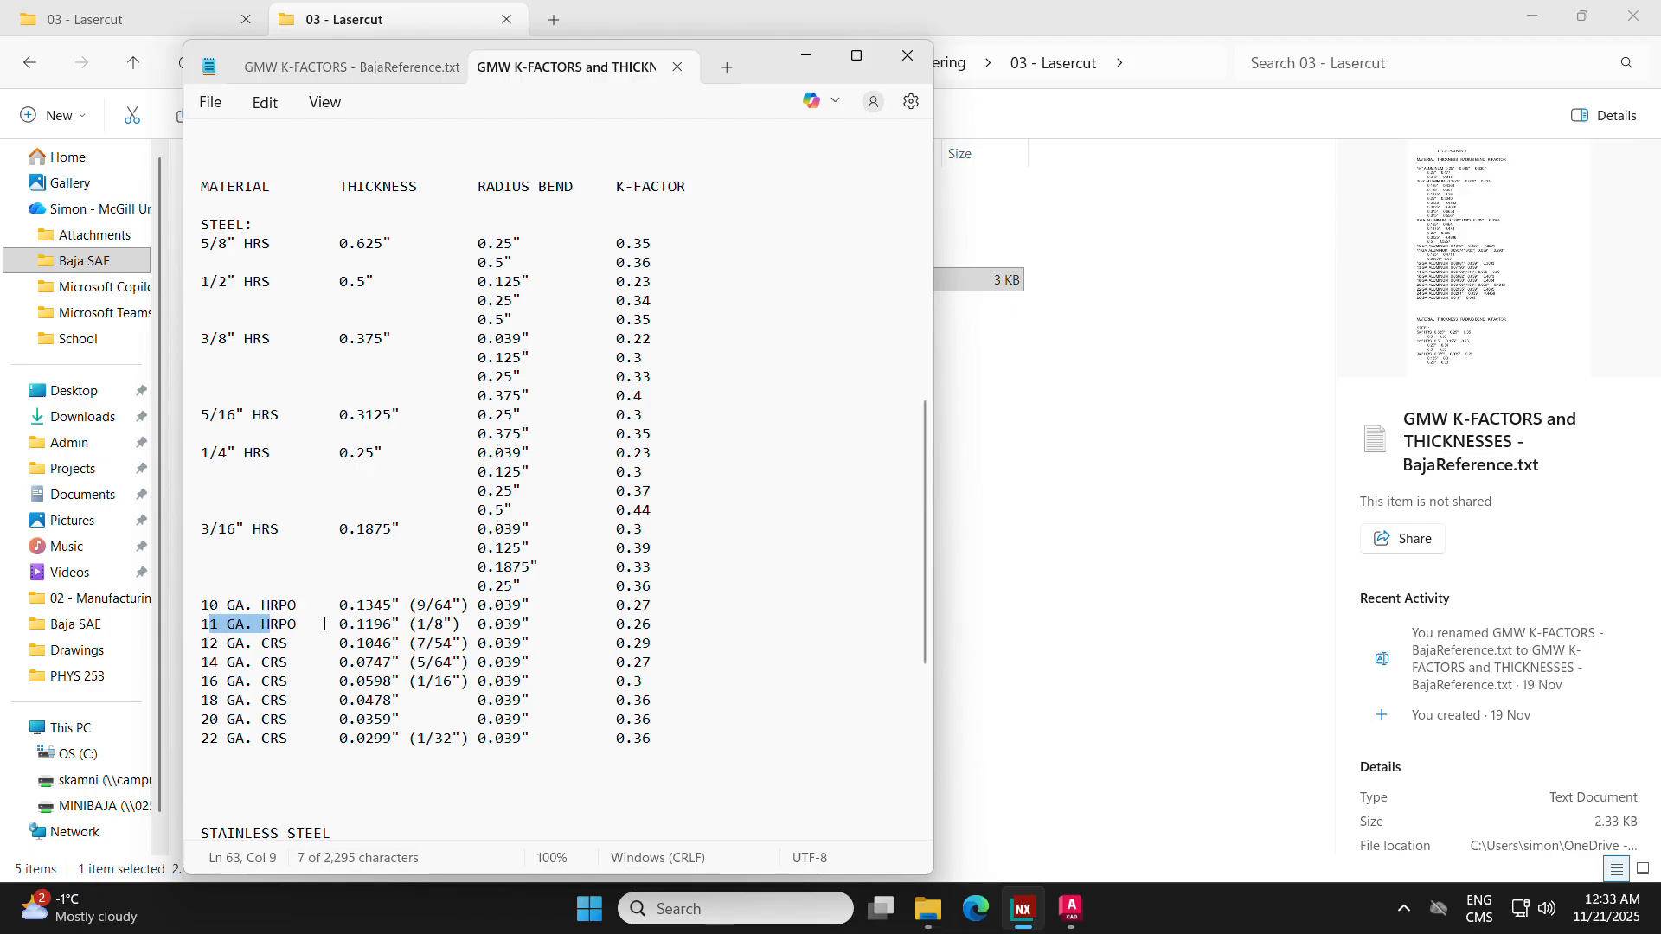
drag(417, 624, 443, 625)
drag(340, 626, 530, 626)
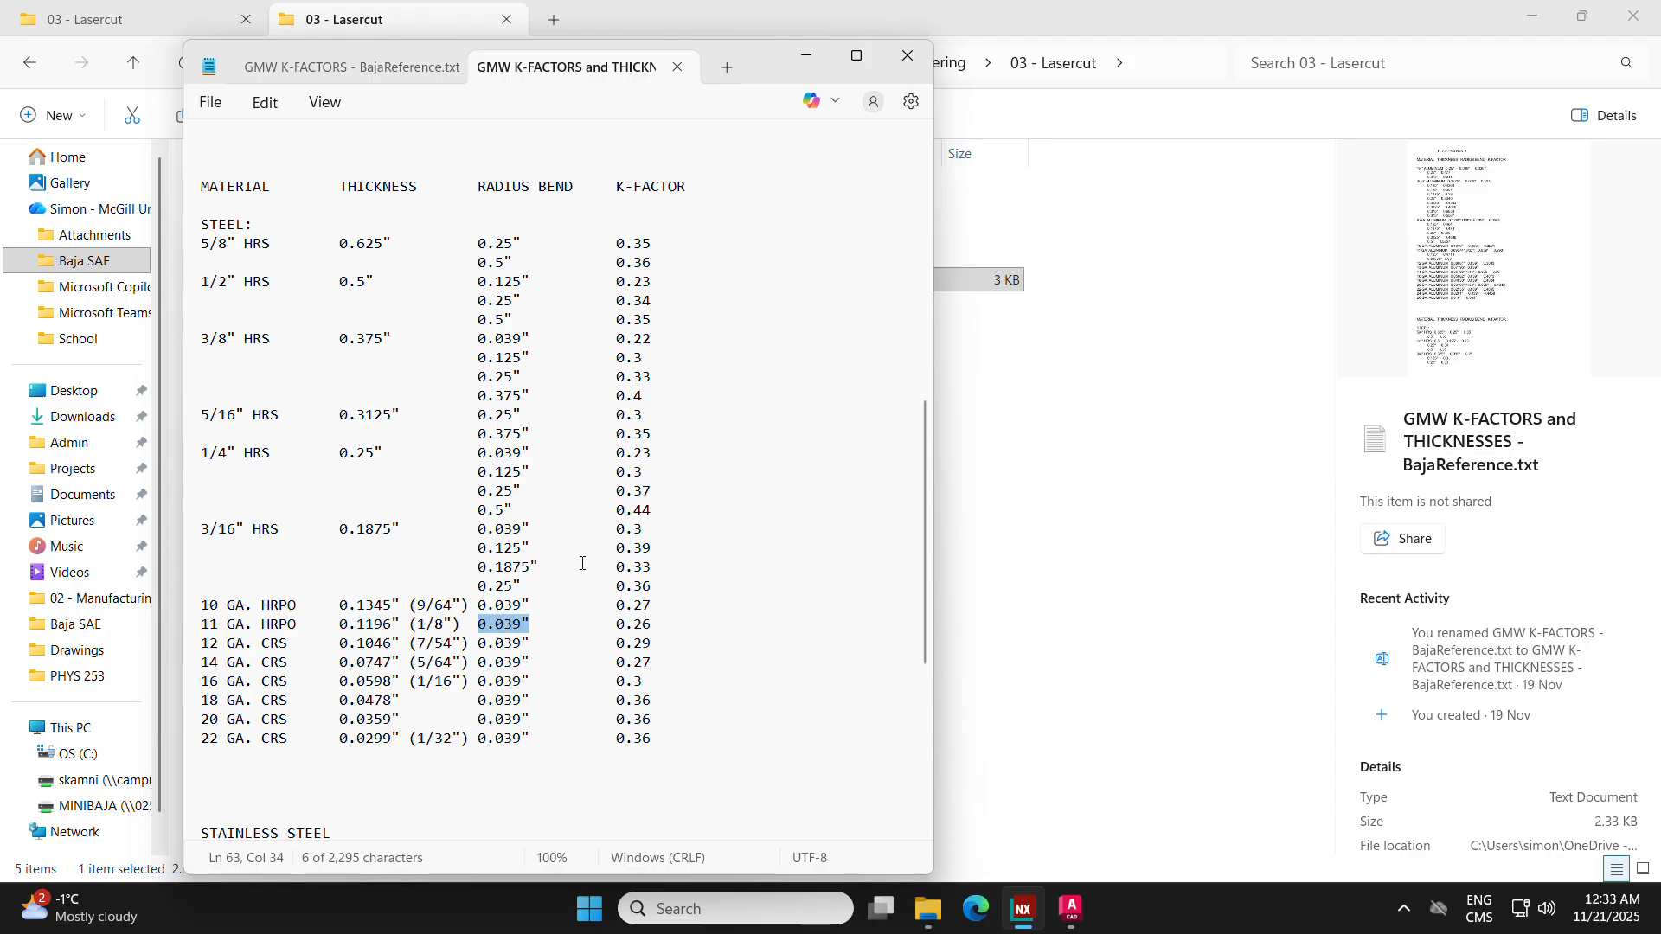
drag(615, 625, 653, 626)
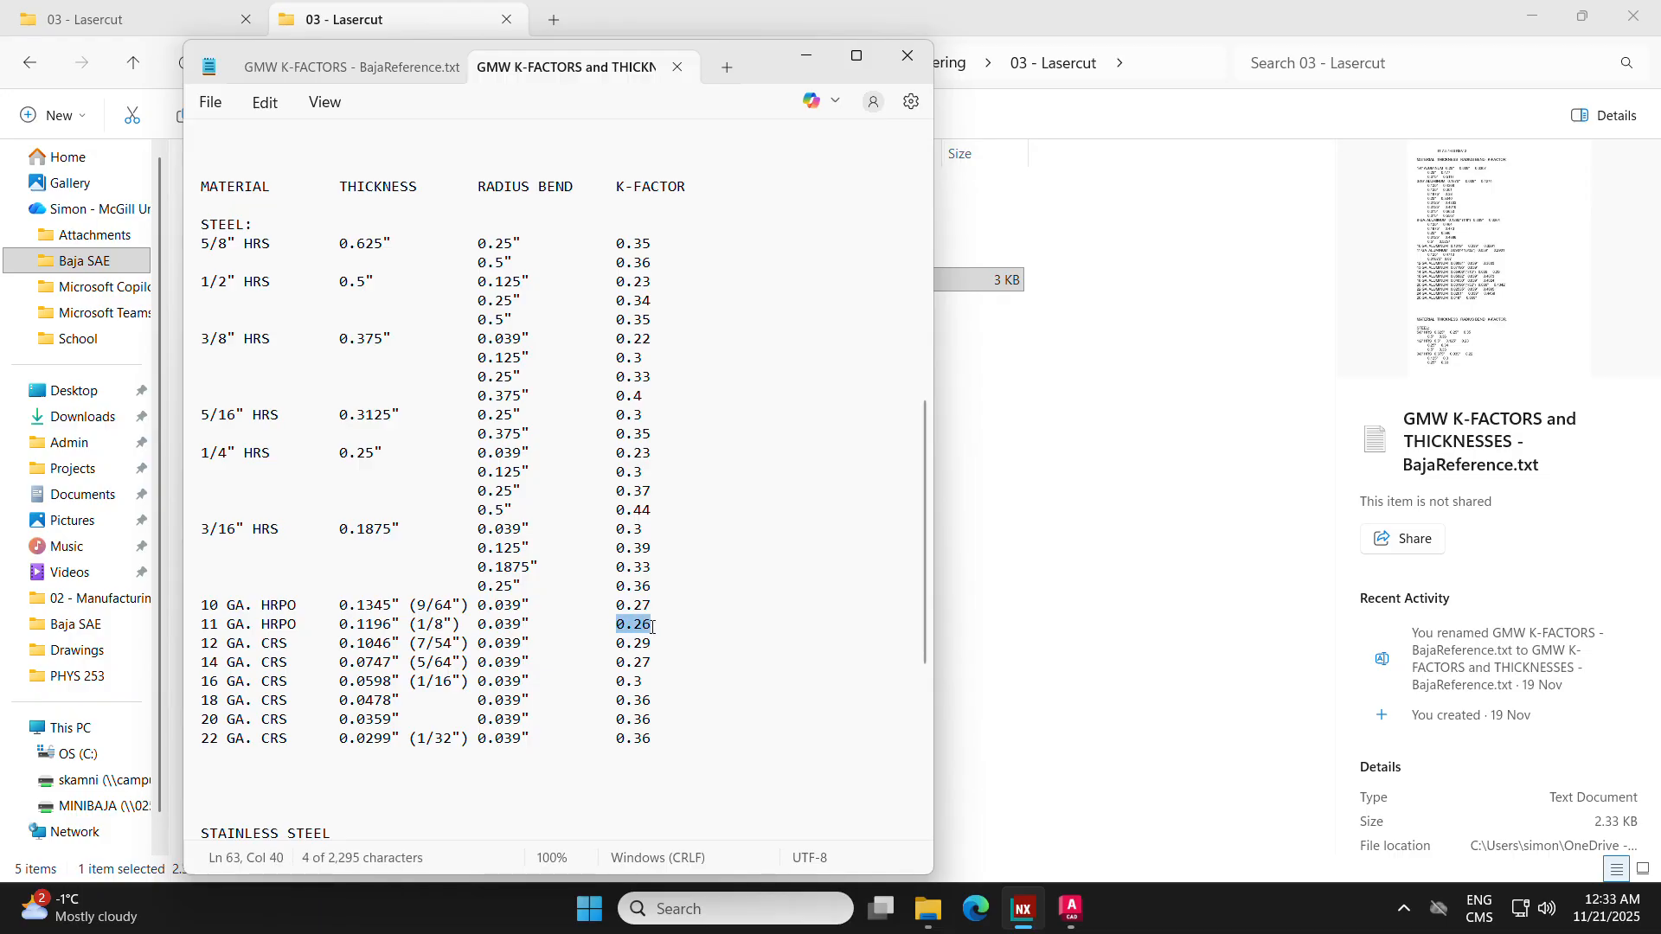
scroll(650, 578, down, 3)
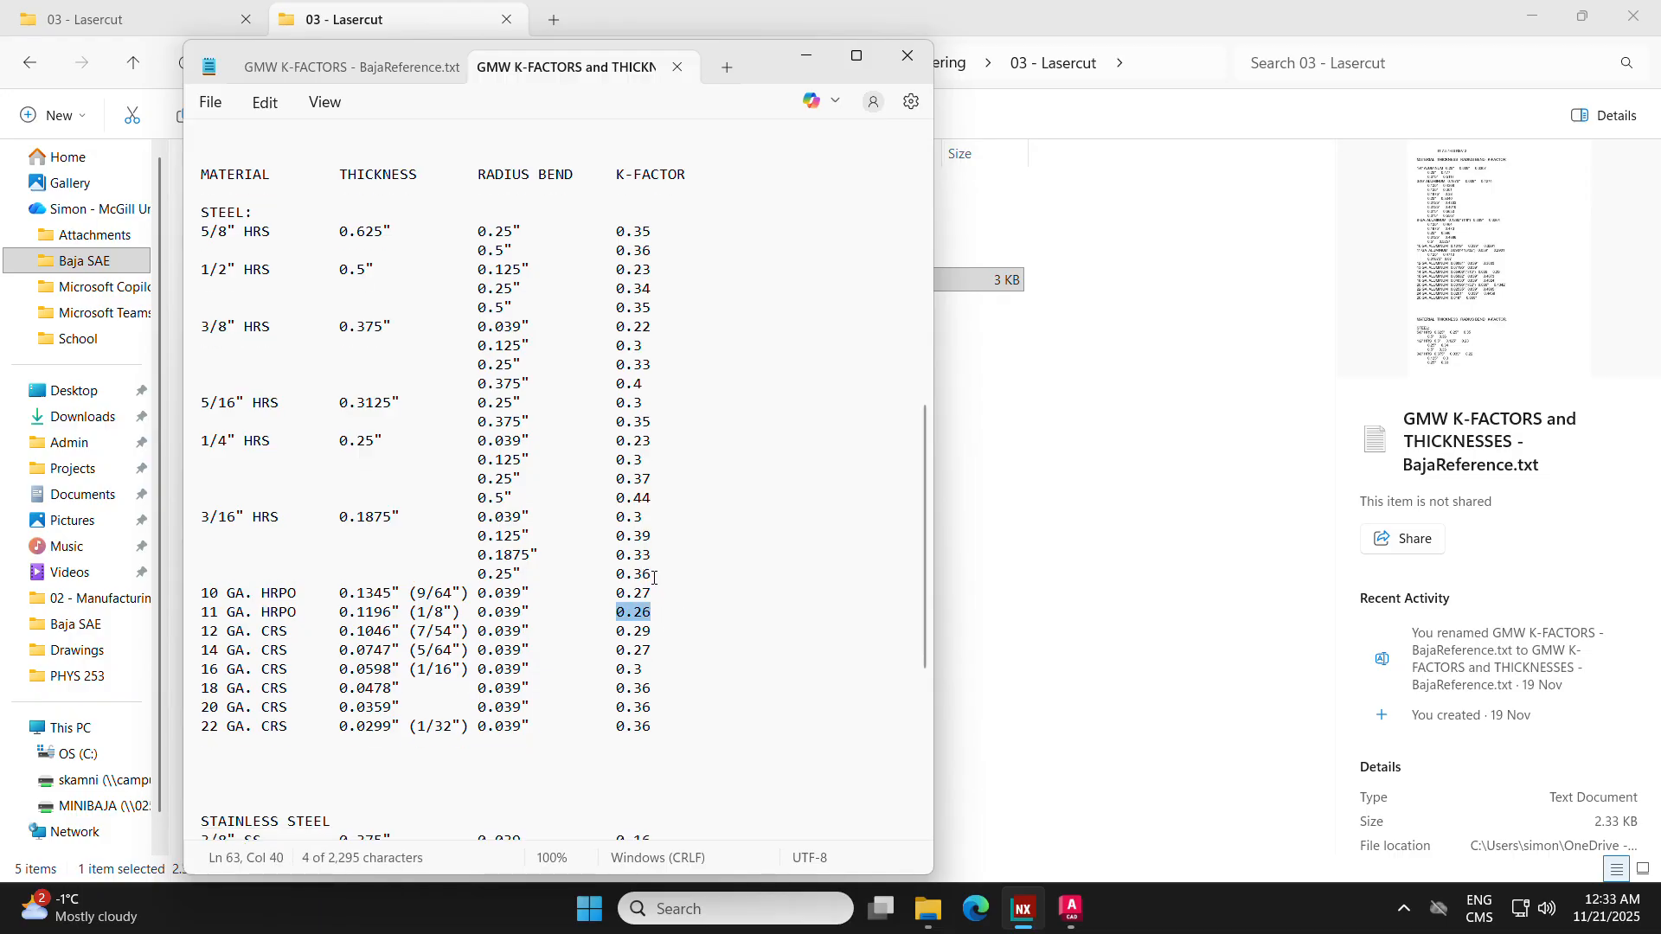
scroll(652, 579, up, 3)
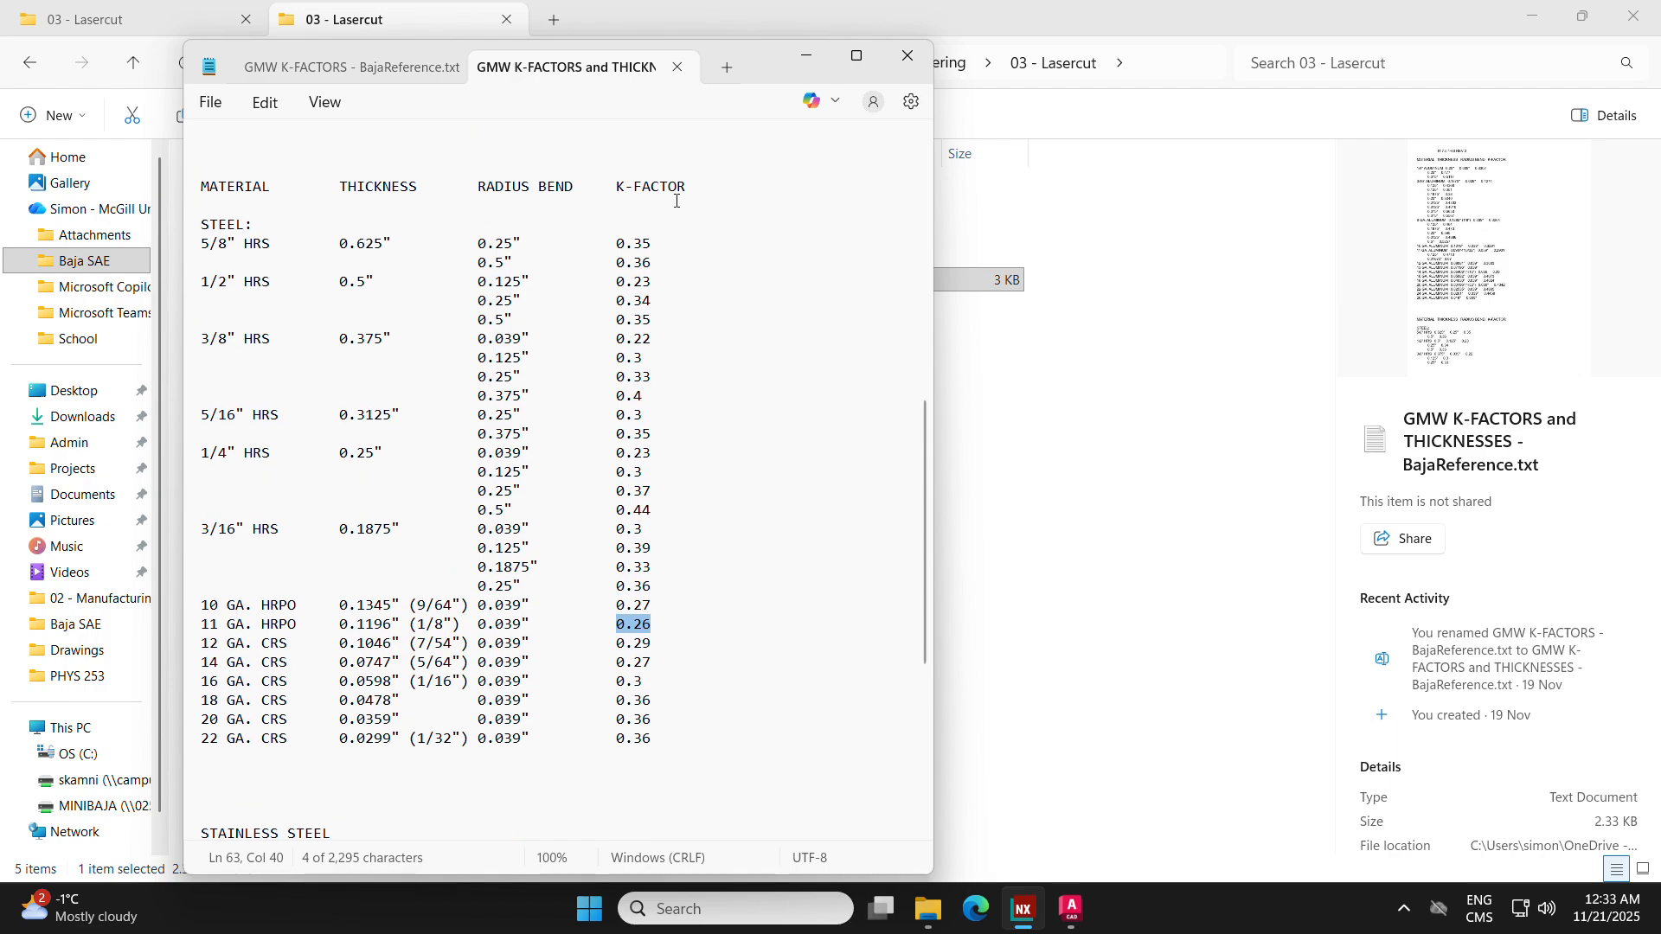
scroll(599, 493, down, 6)
scroll(383, 574, up, 18)
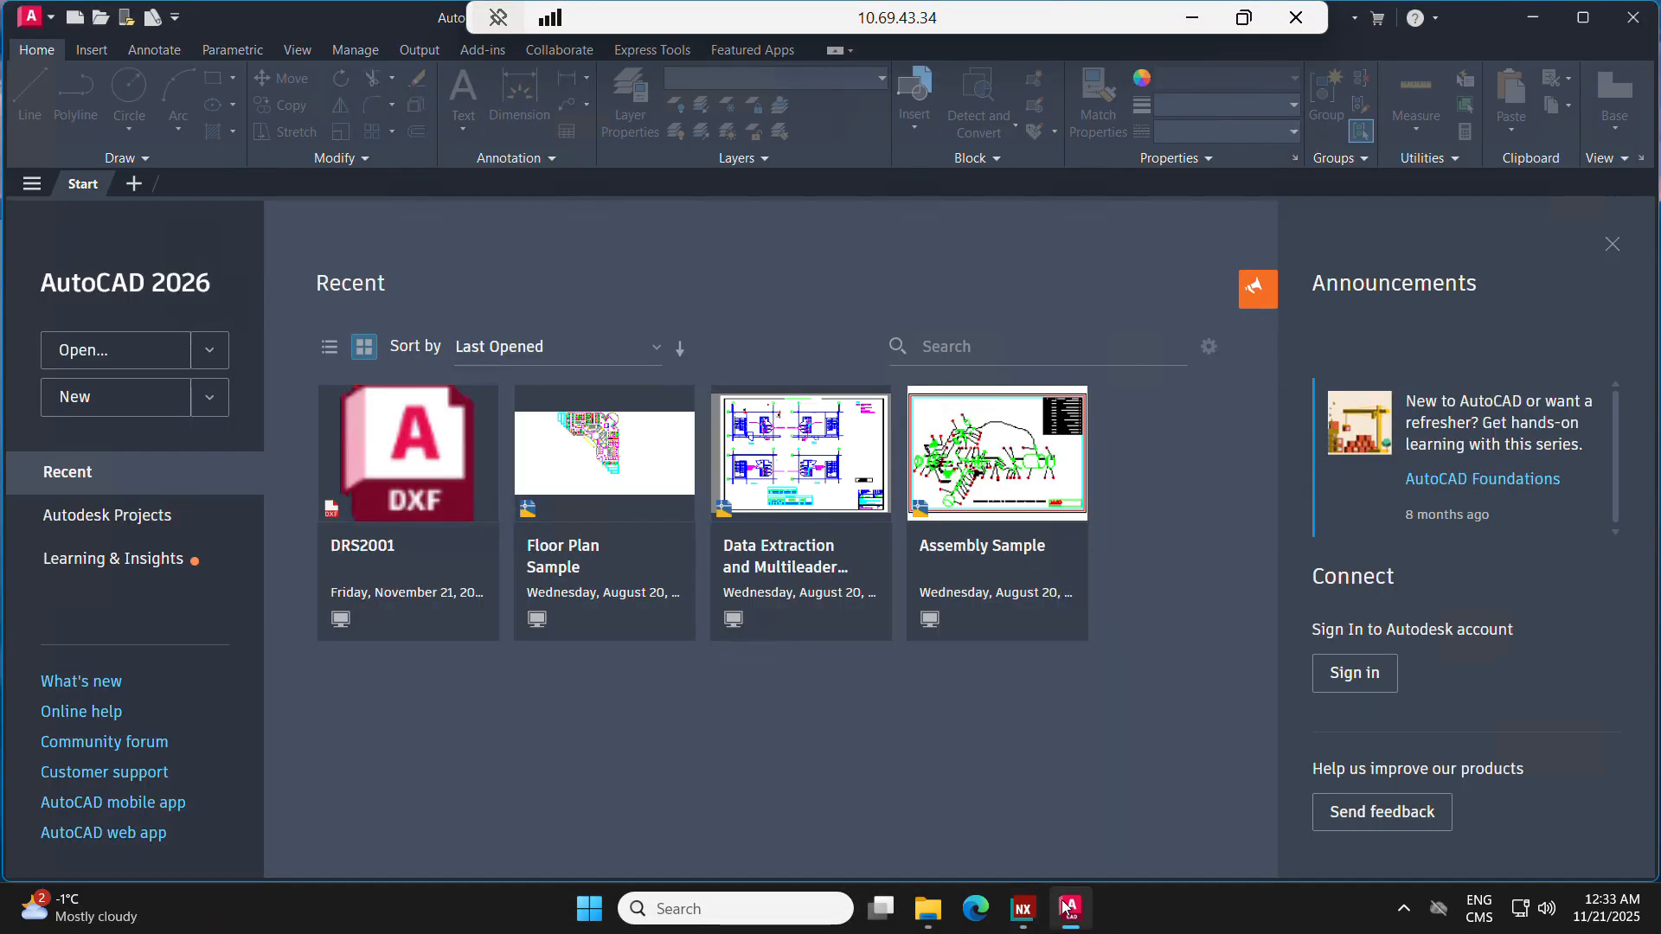
Step: Switch to NX and inspect the bends of the top bearing carrier part
click(1023, 909)
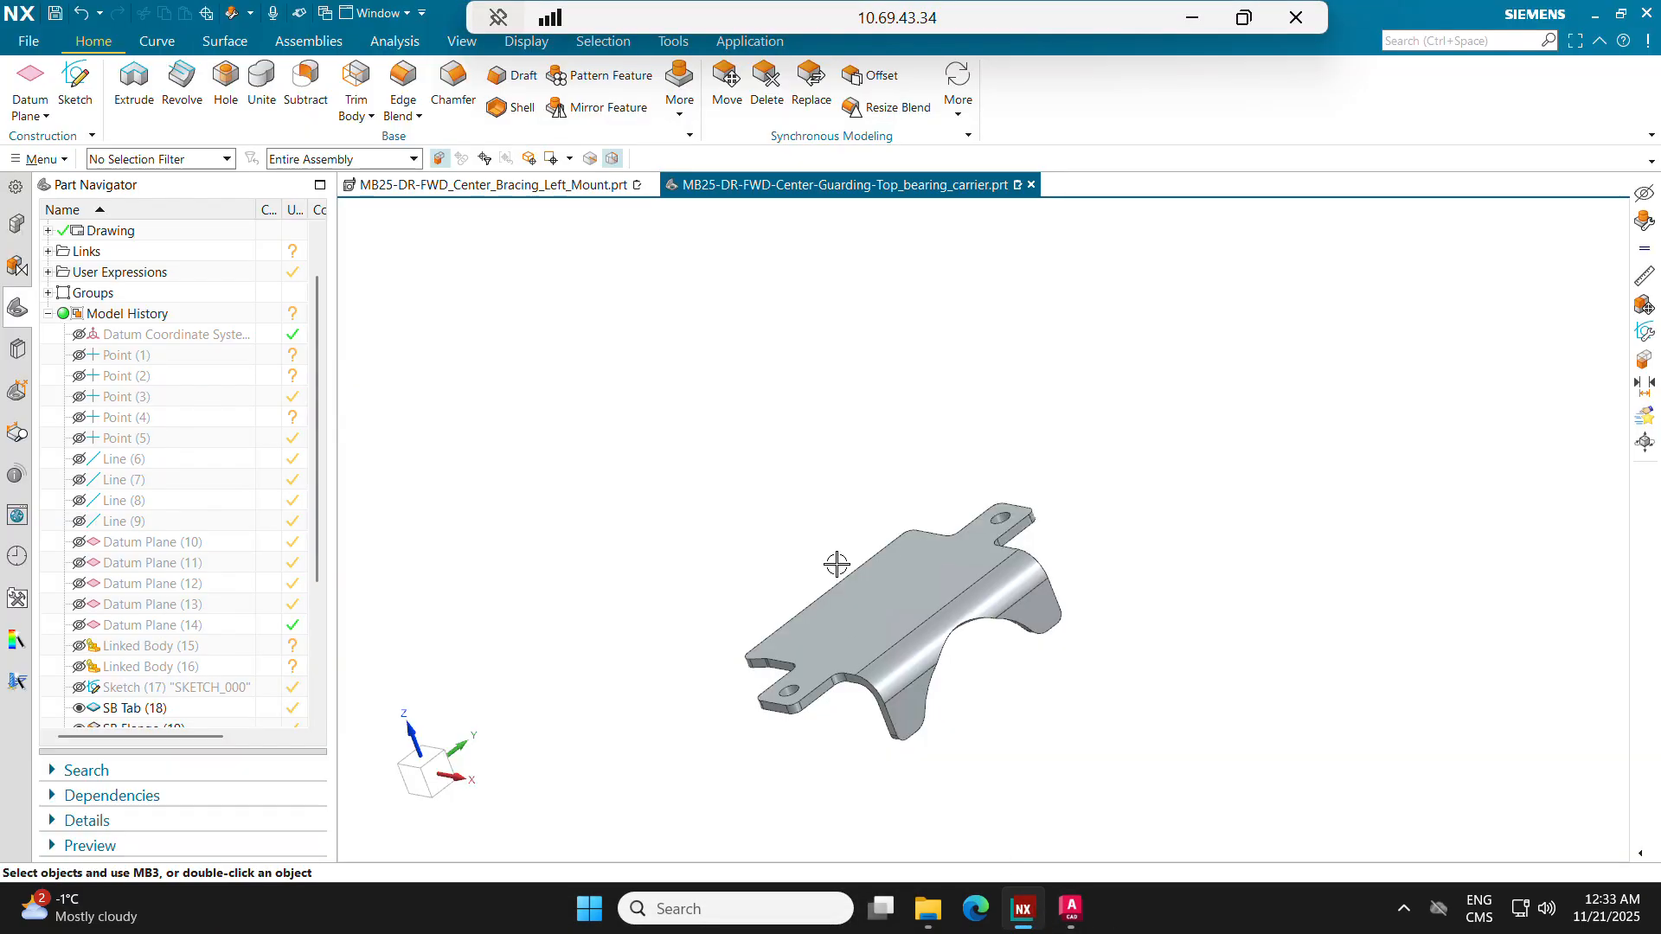
middle_drag(764, 492, 726, 426)
scroll(830, 549, up, 2)
shift+middle_drag(839, 589, 838, 475)
scroll(838, 476, down, 1)
Step: Return to the K-factor text file and look up the K-factor for 8 GA. aluminum at a 0.25" bend radius
click(880, 908)
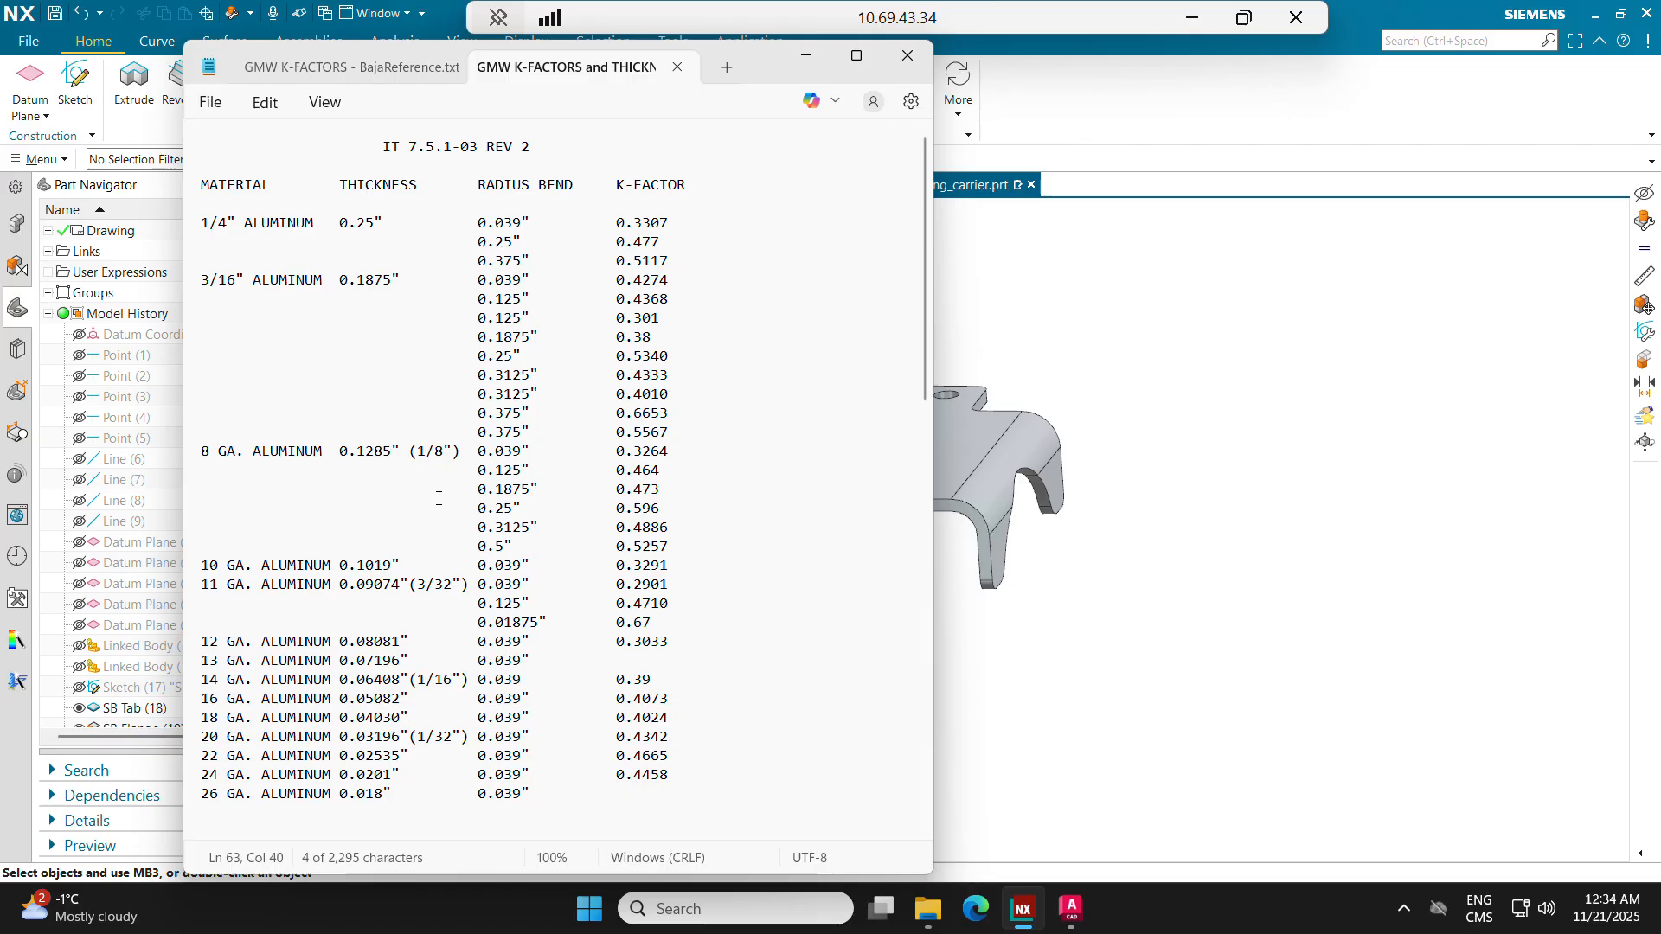
drag(451, 451, 393, 455)
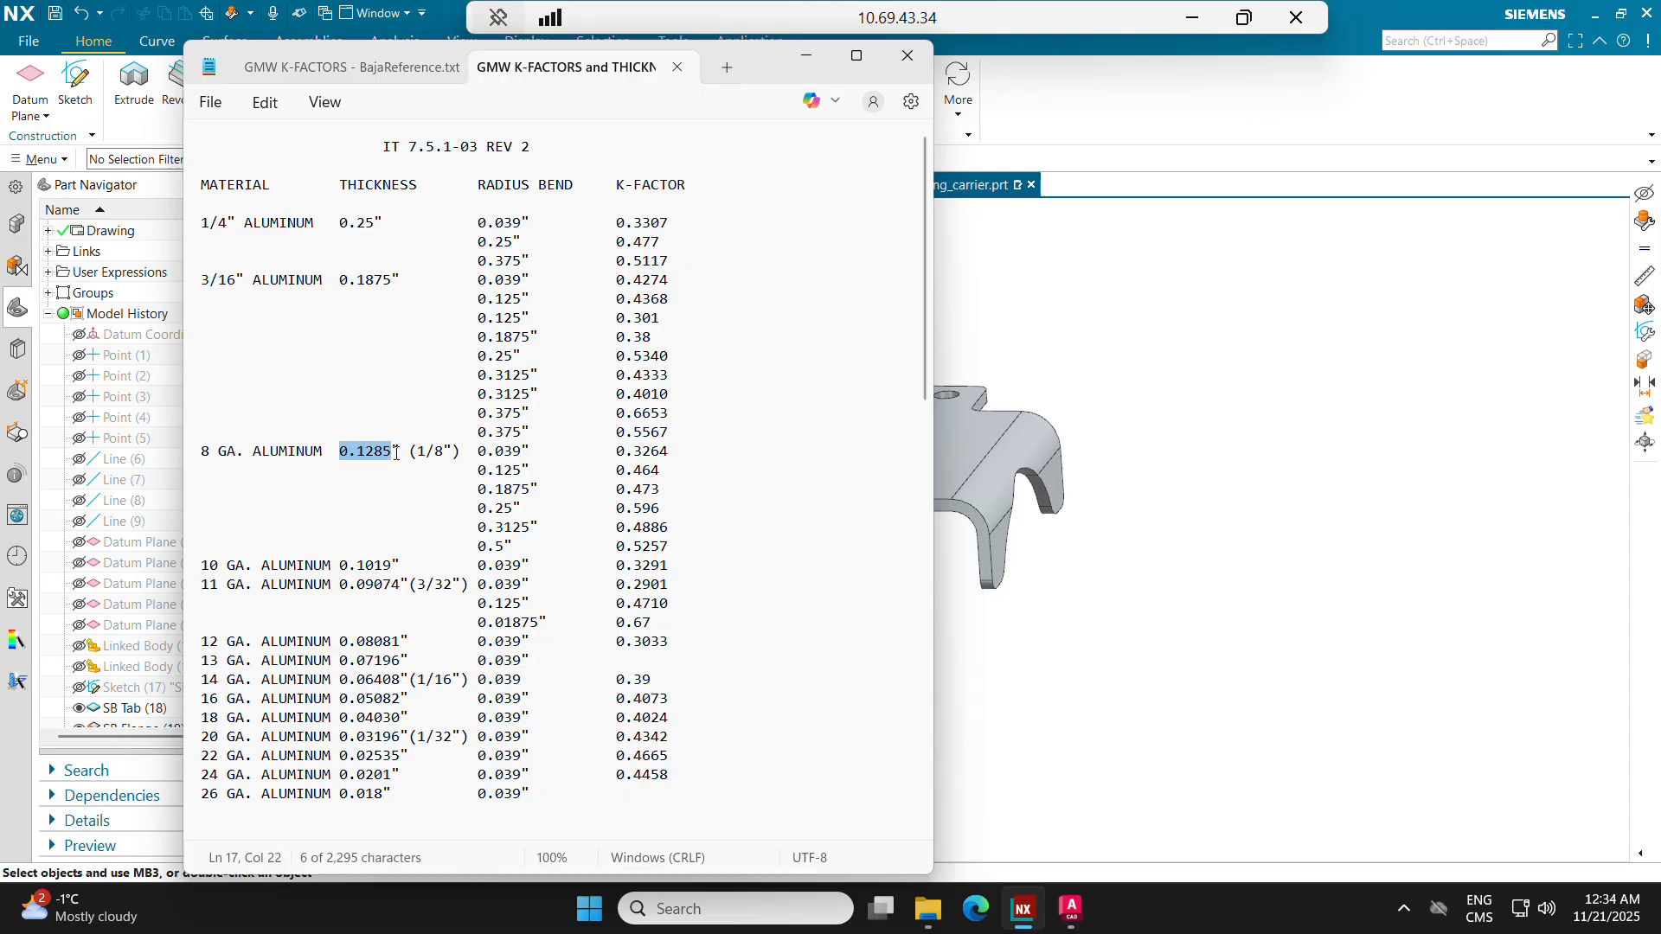
drag(201, 451, 260, 455)
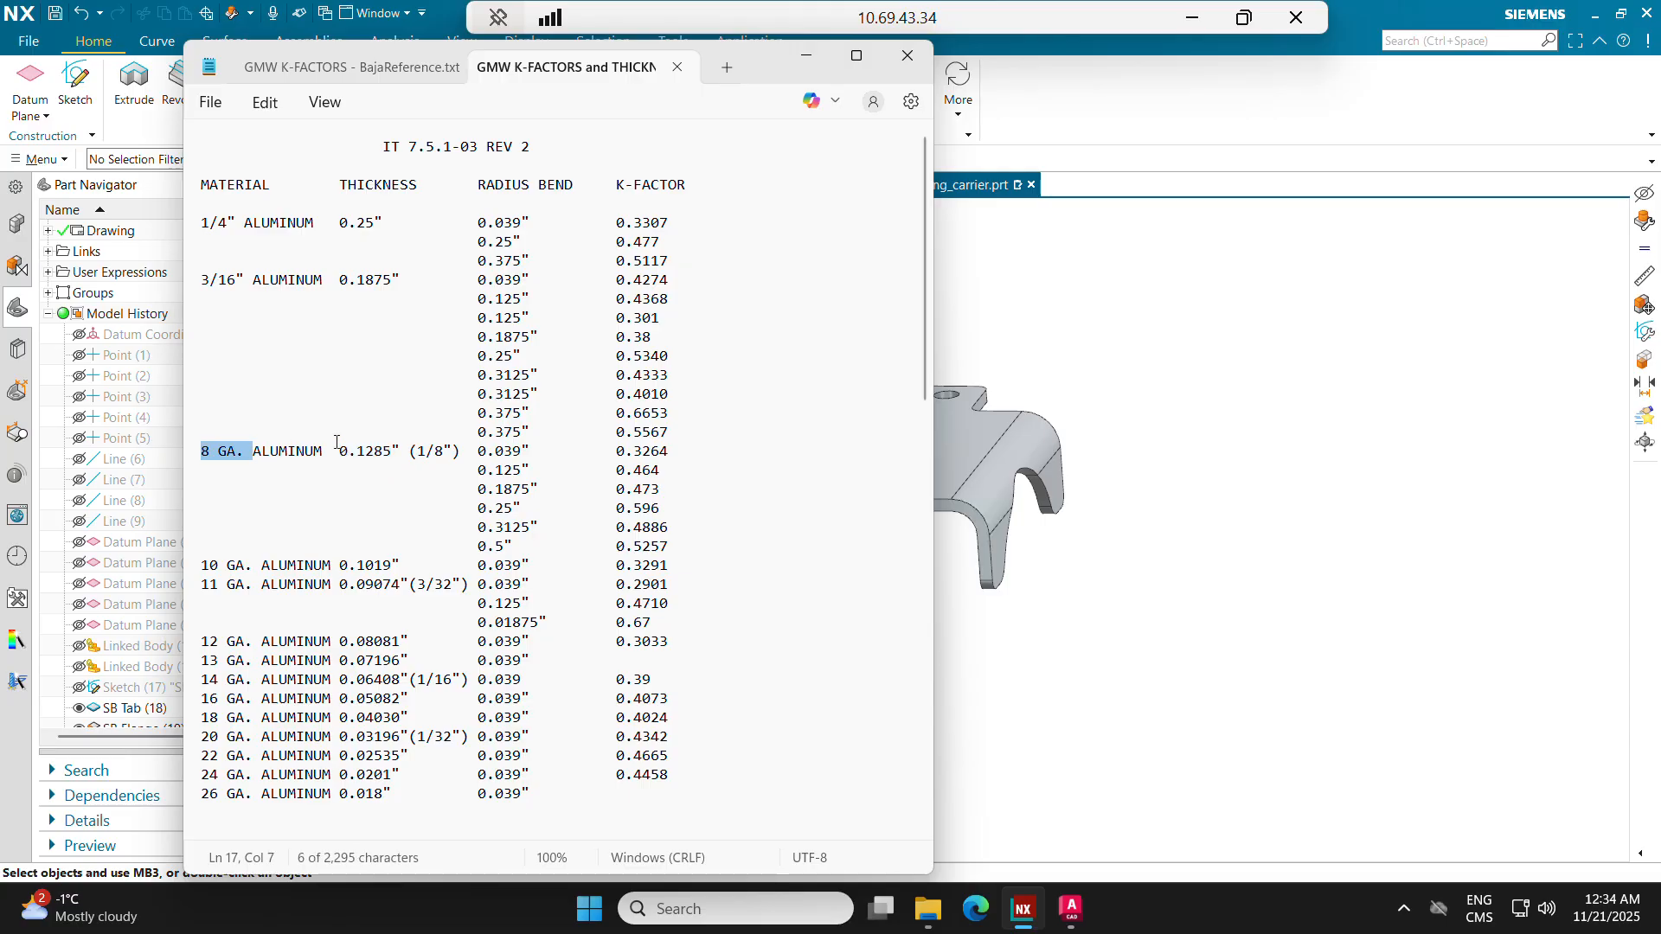
drag(481, 452, 527, 510)
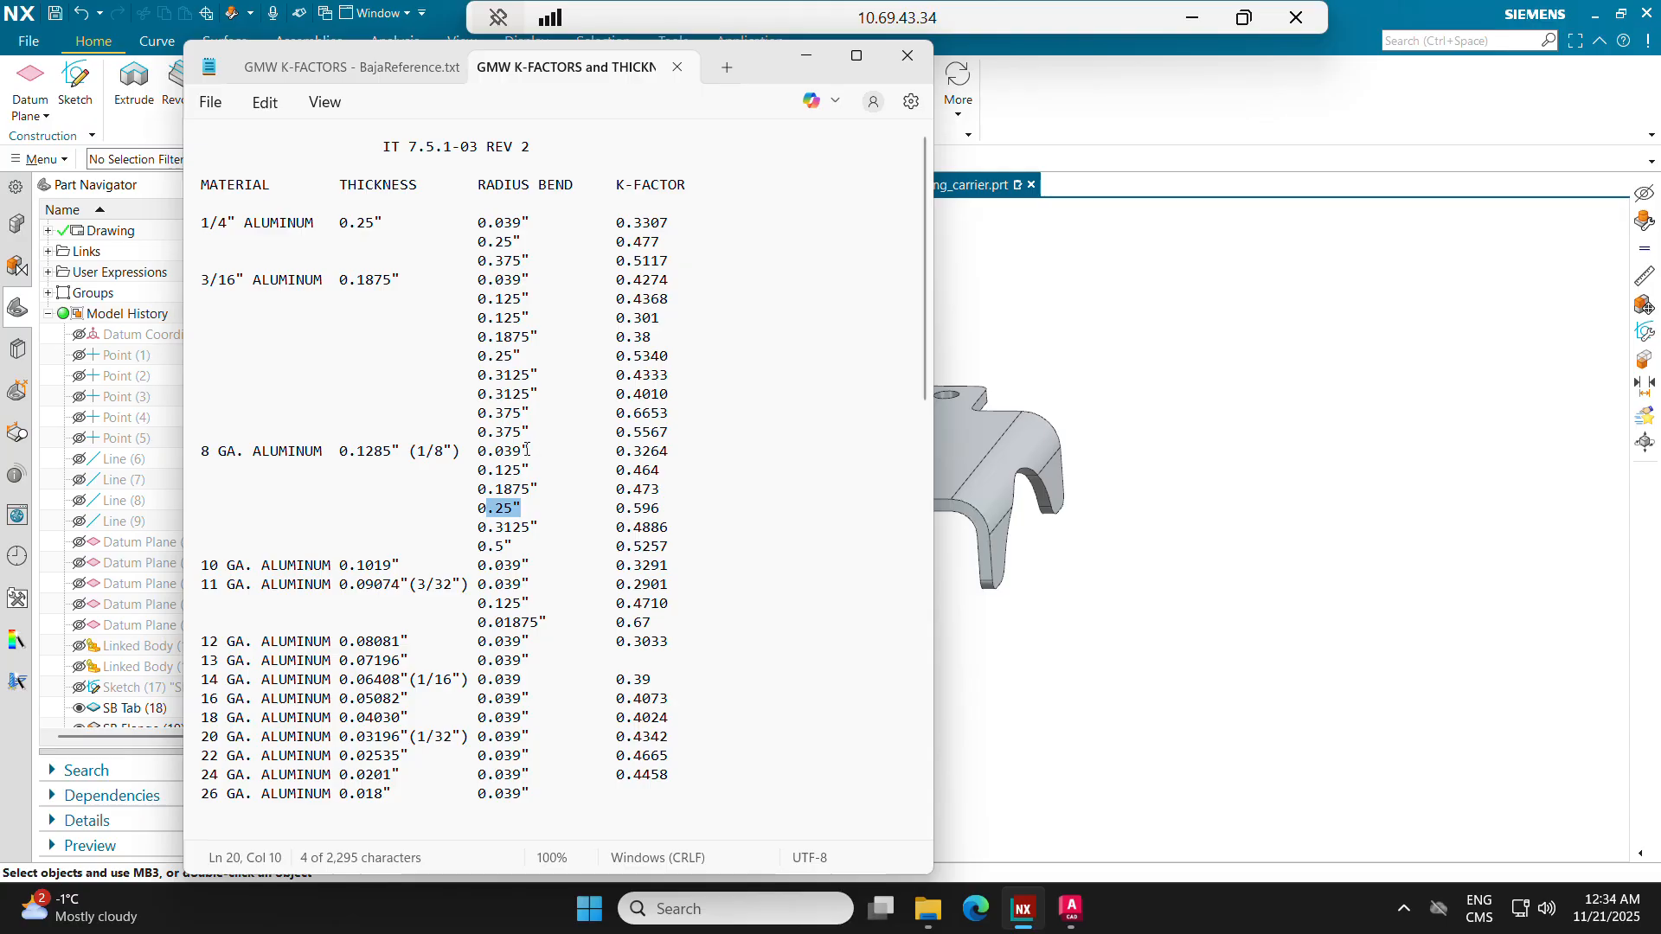
click(505, 511)
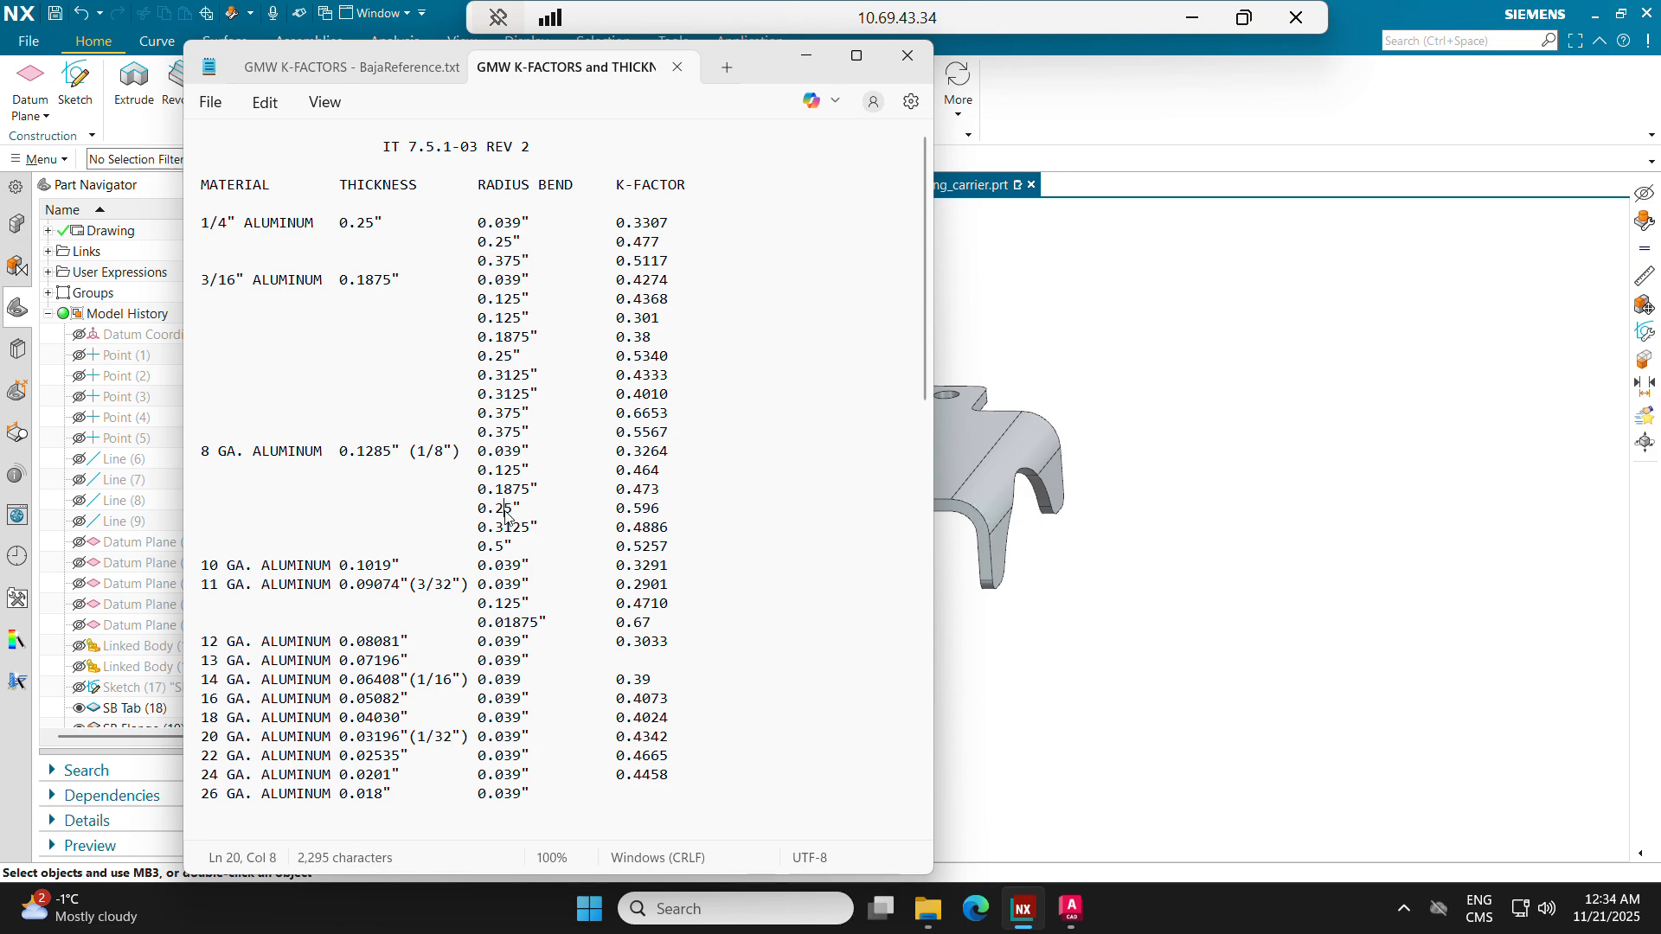
drag(511, 512, 487, 512)
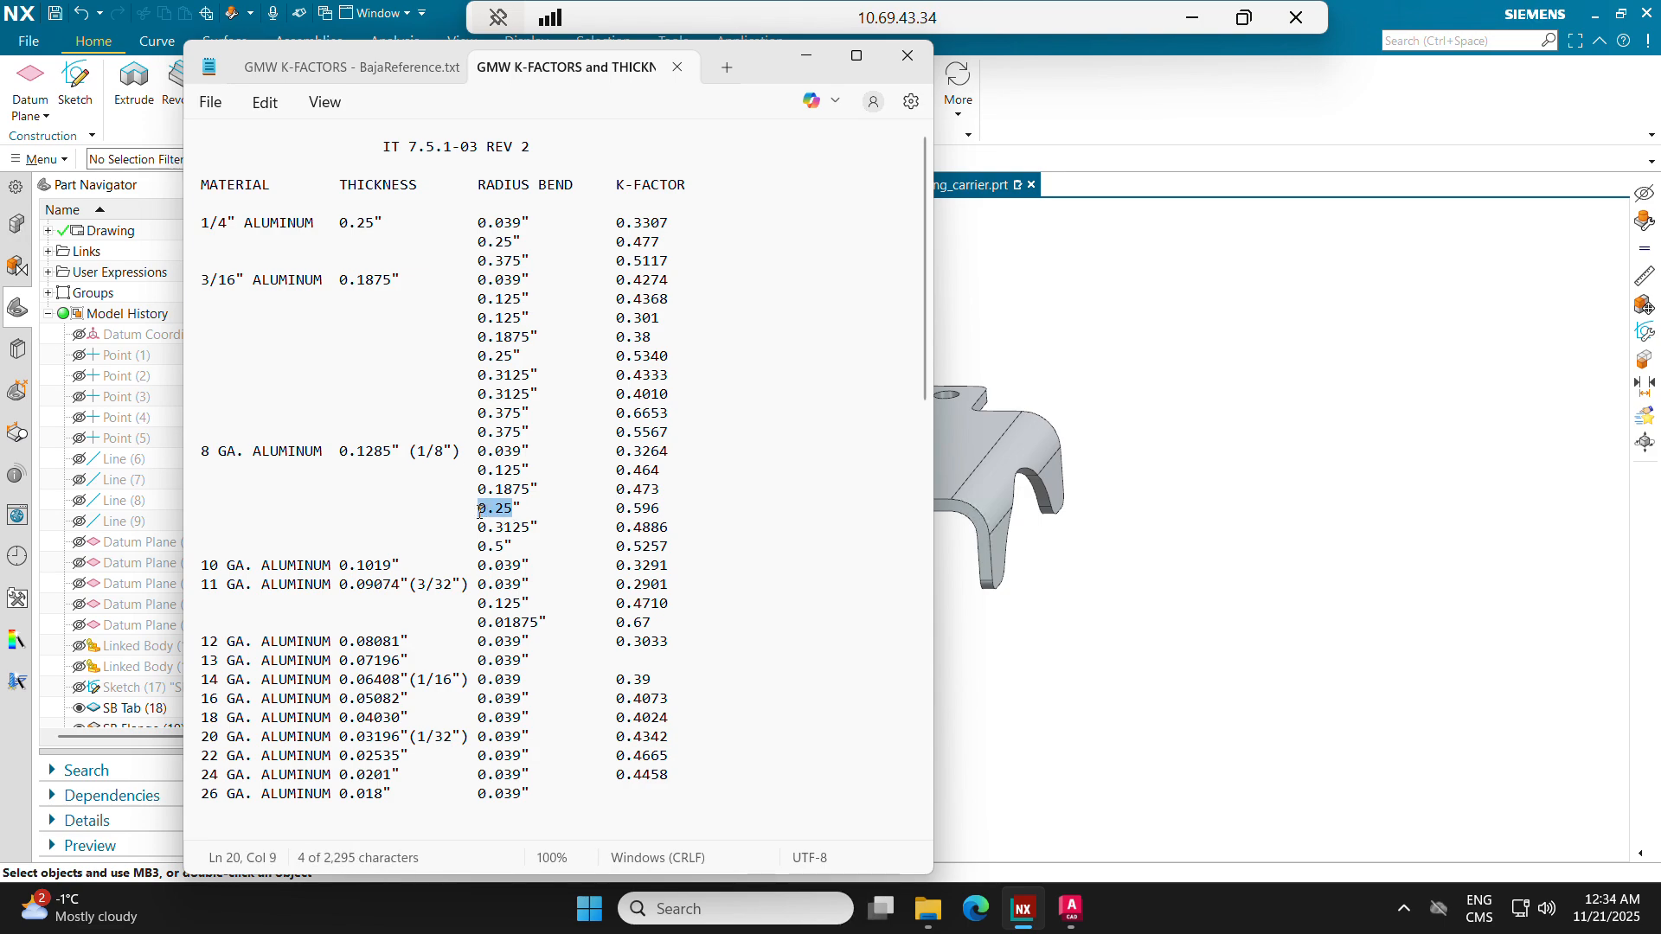
double_click(487, 512)
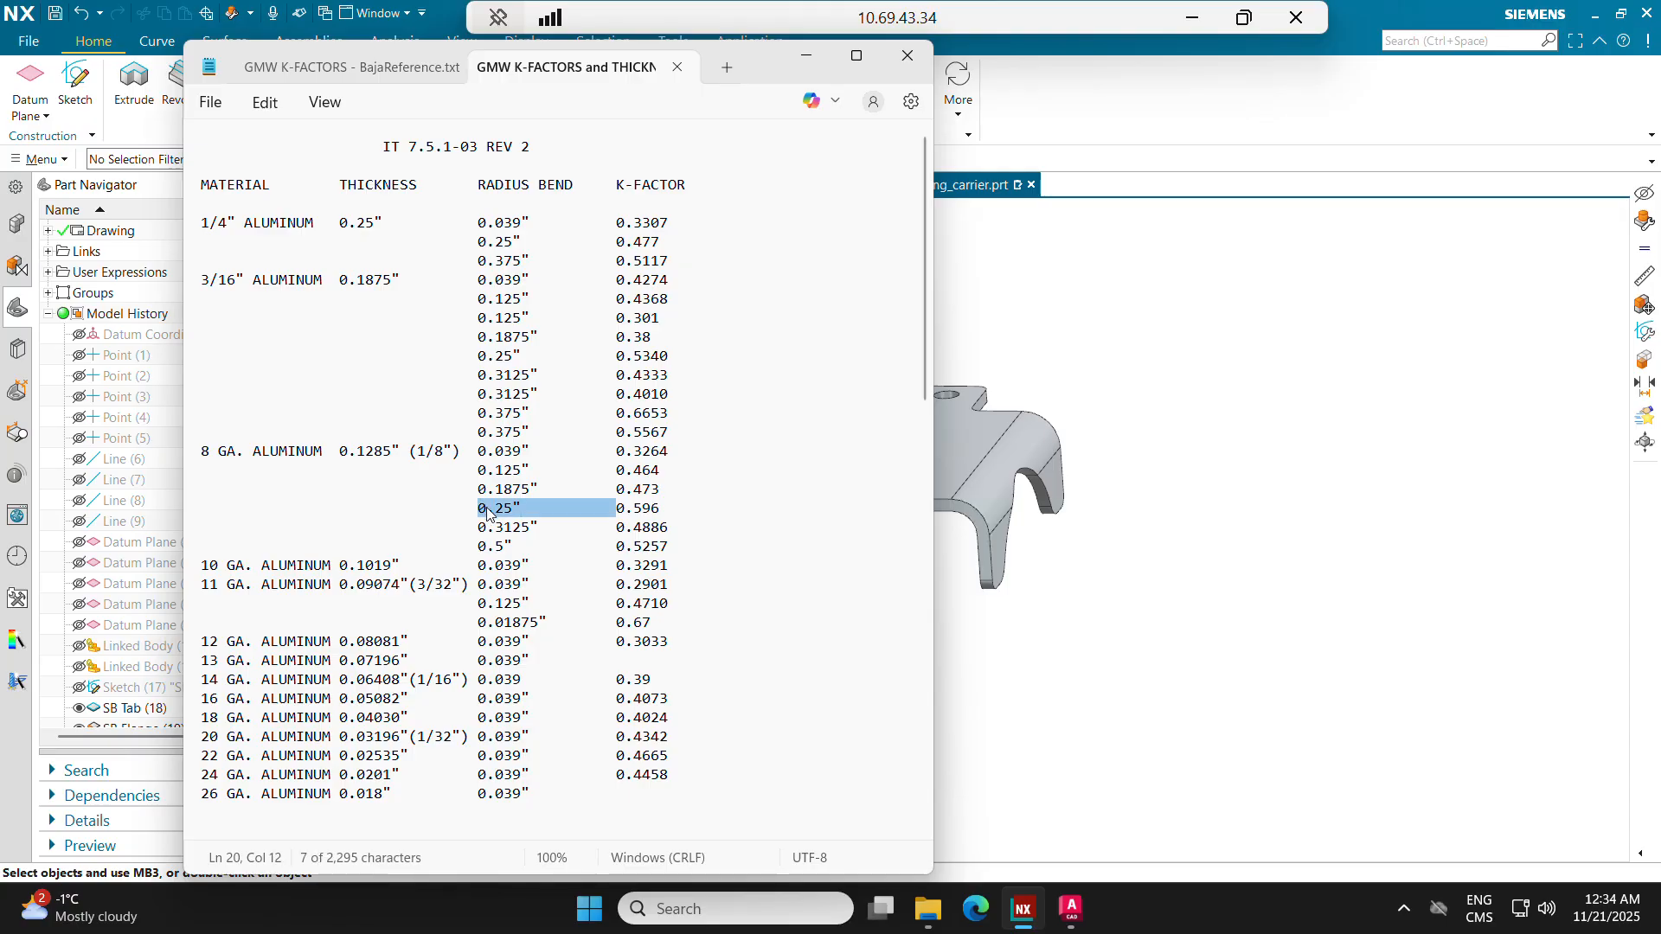
drag(616, 512, 662, 512)
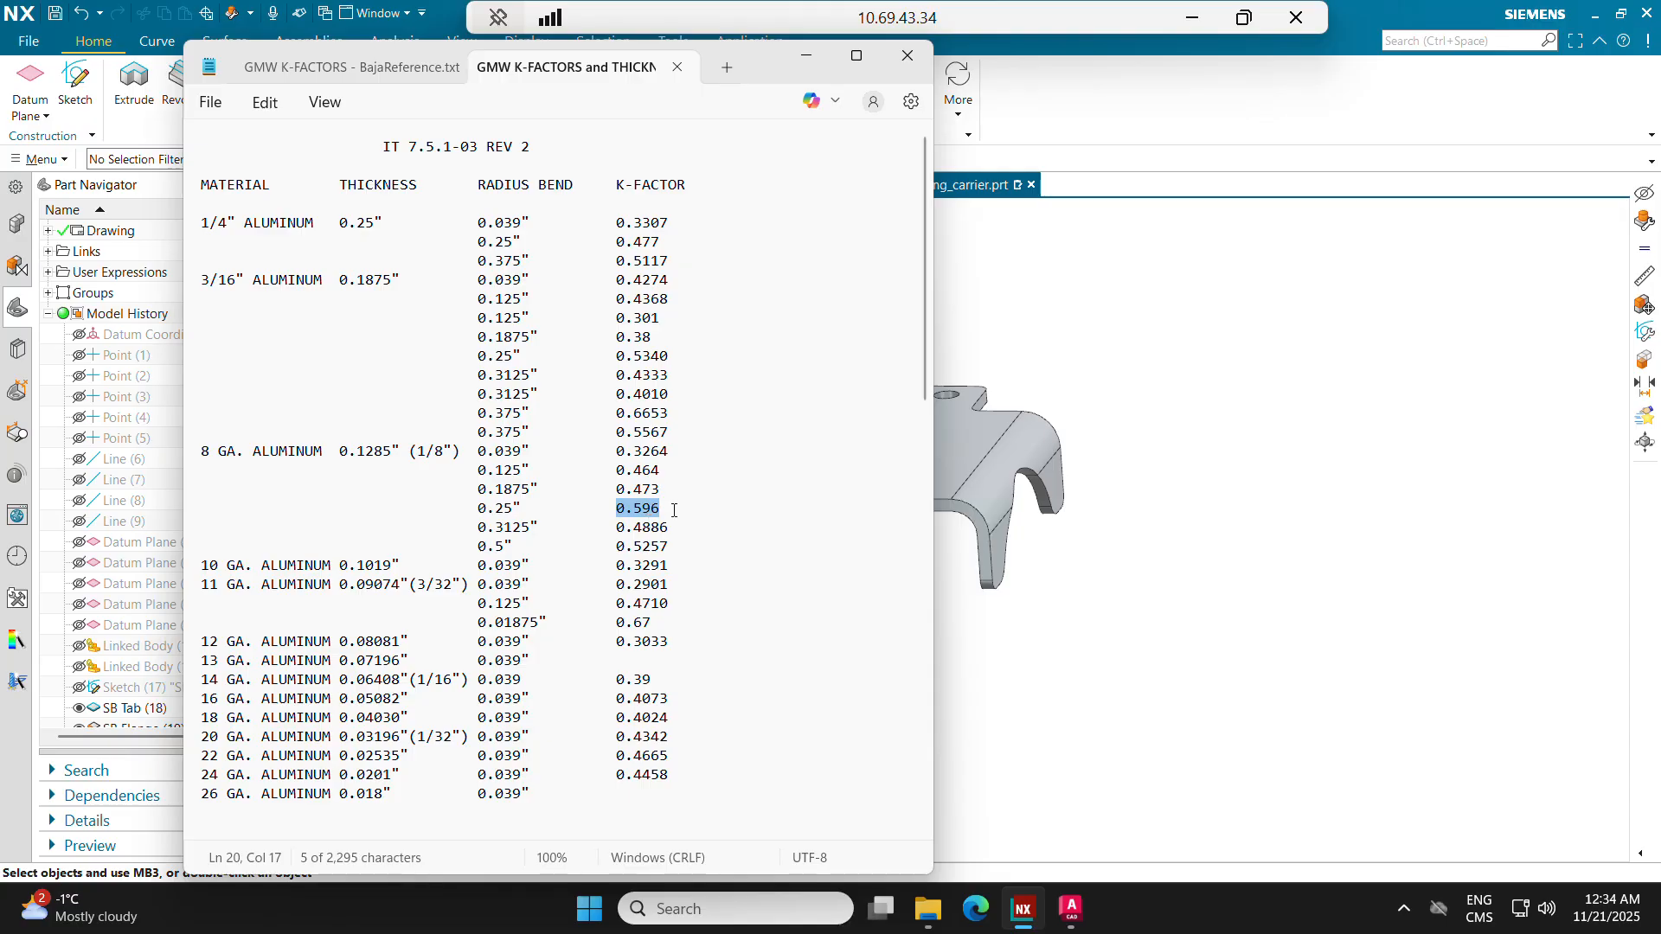
Step: Switch to NX and check the Sheet_Metal_Material_Thickness expression against the 8 GA. aluminum thickness in the K-factor text file
click(1077, 517)
middle_drag(886, 337, 889, 379)
key(ctrl+e)
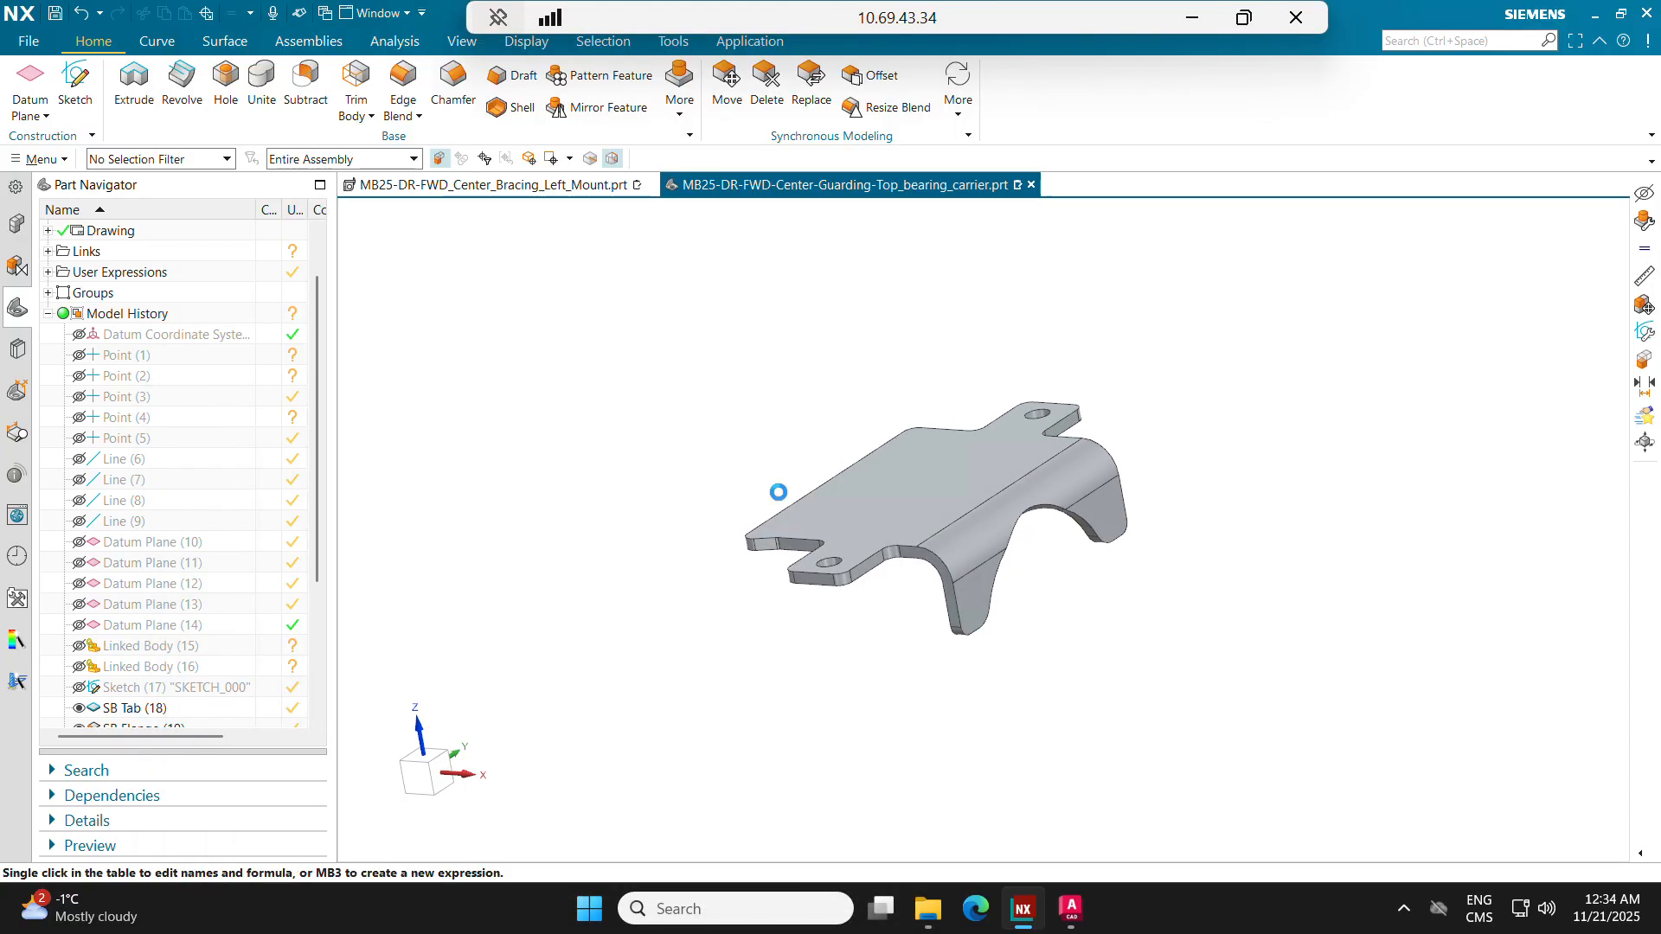
scroll(674, 390, down, 4)
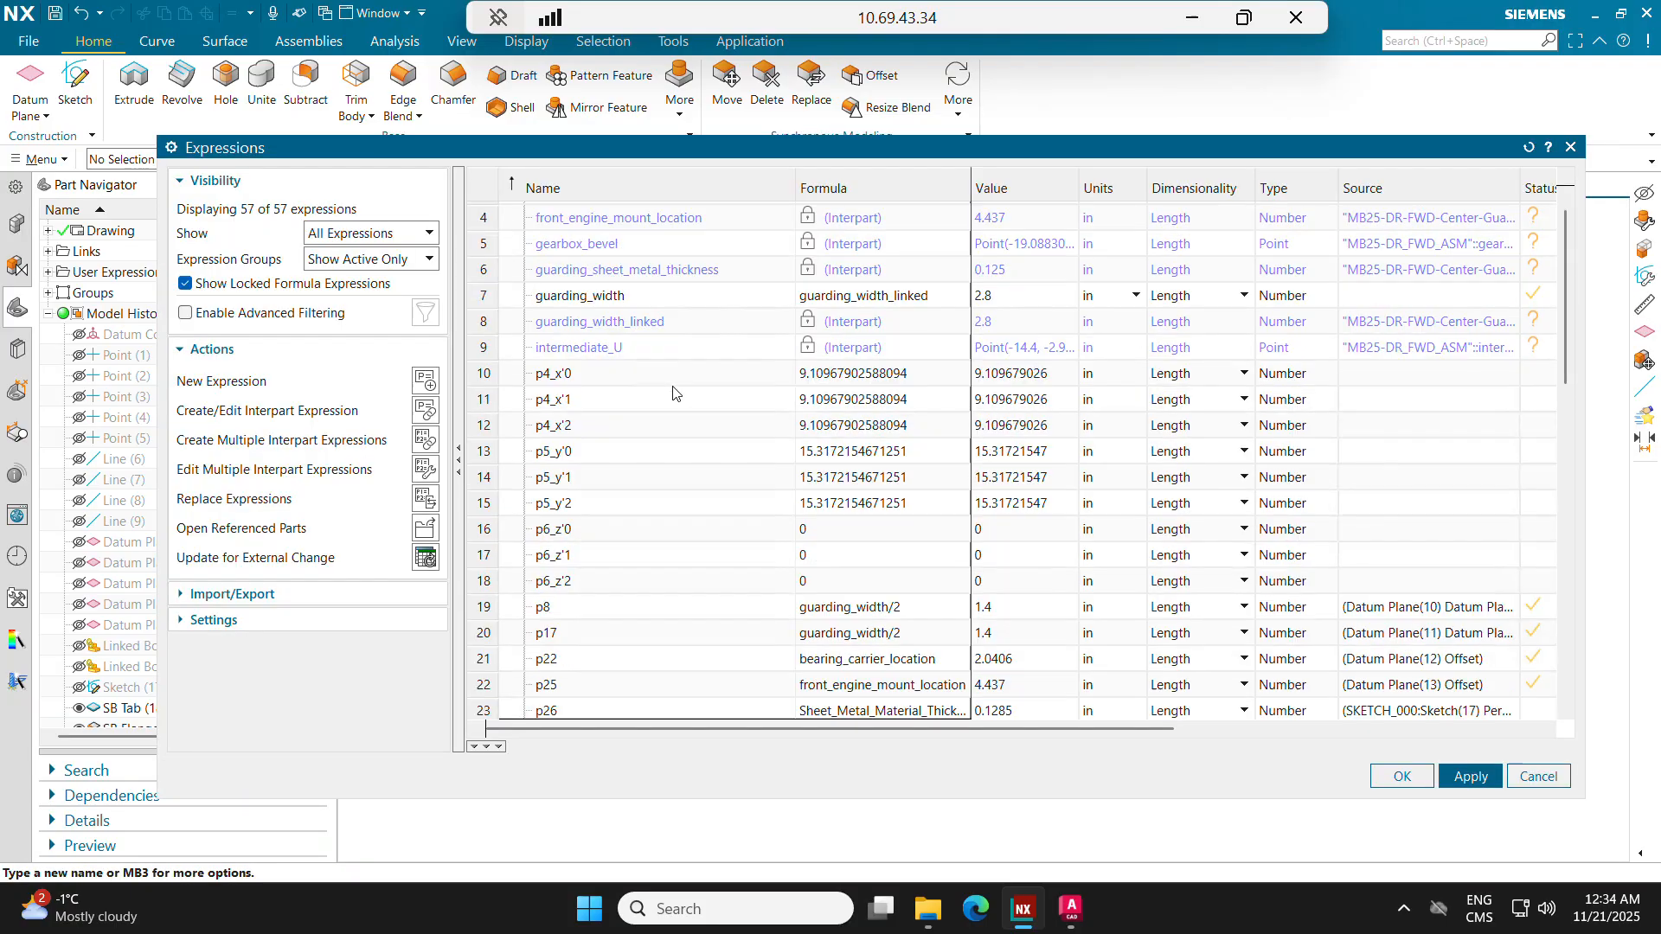
scroll(679, 389, down, 9)
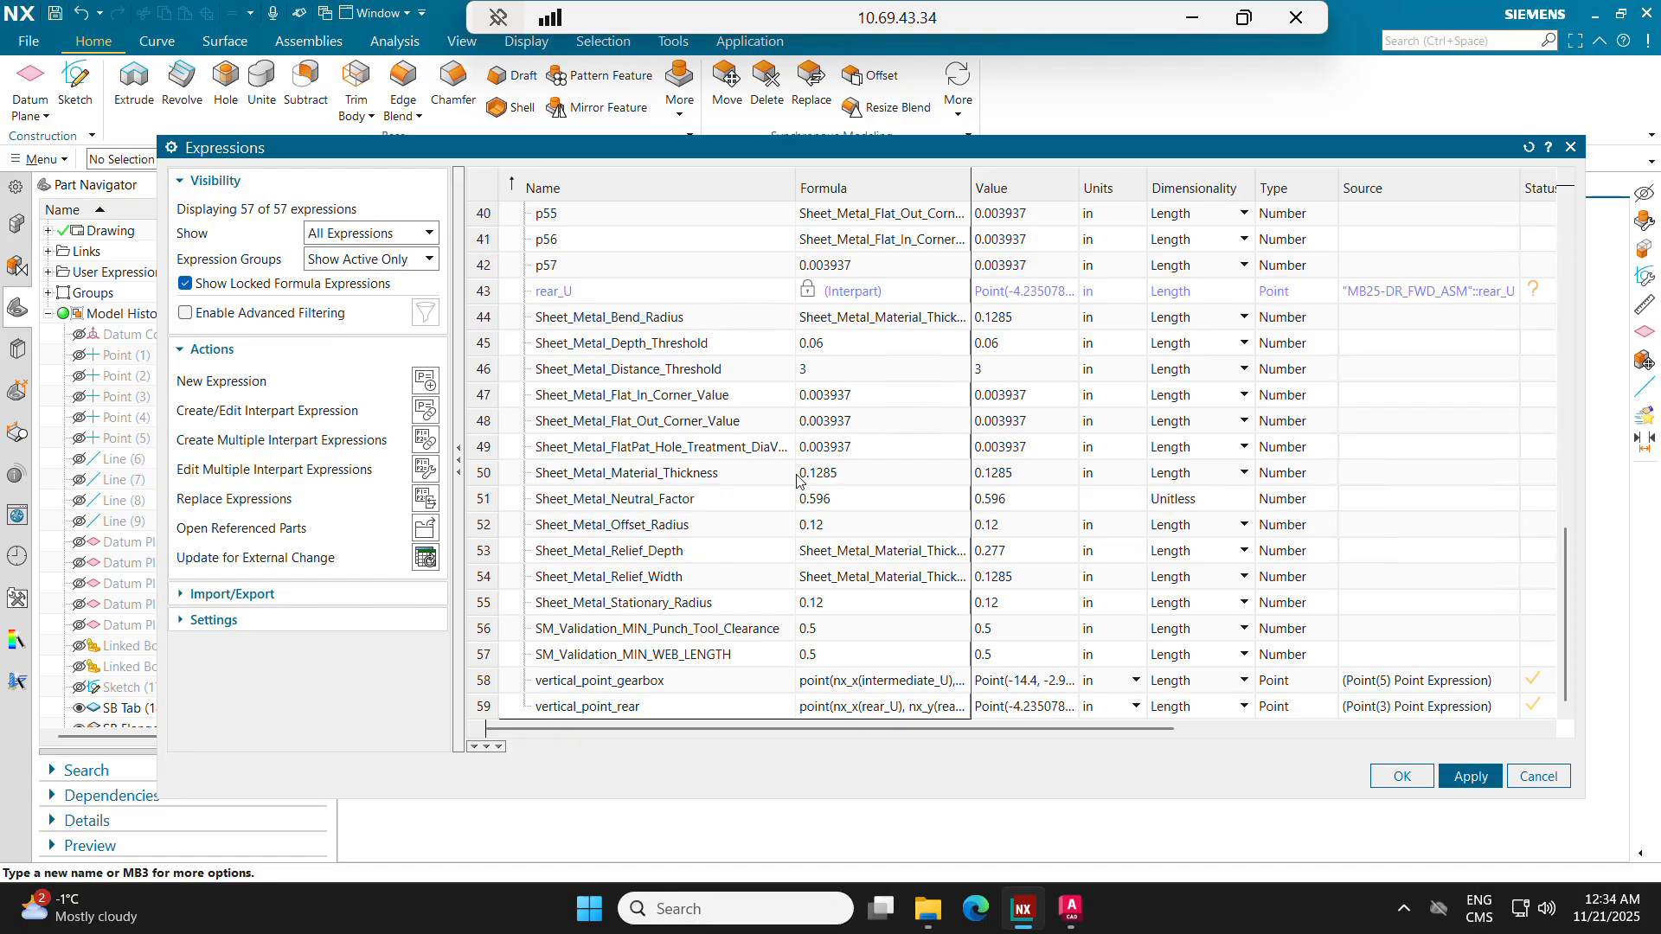
click(842, 476)
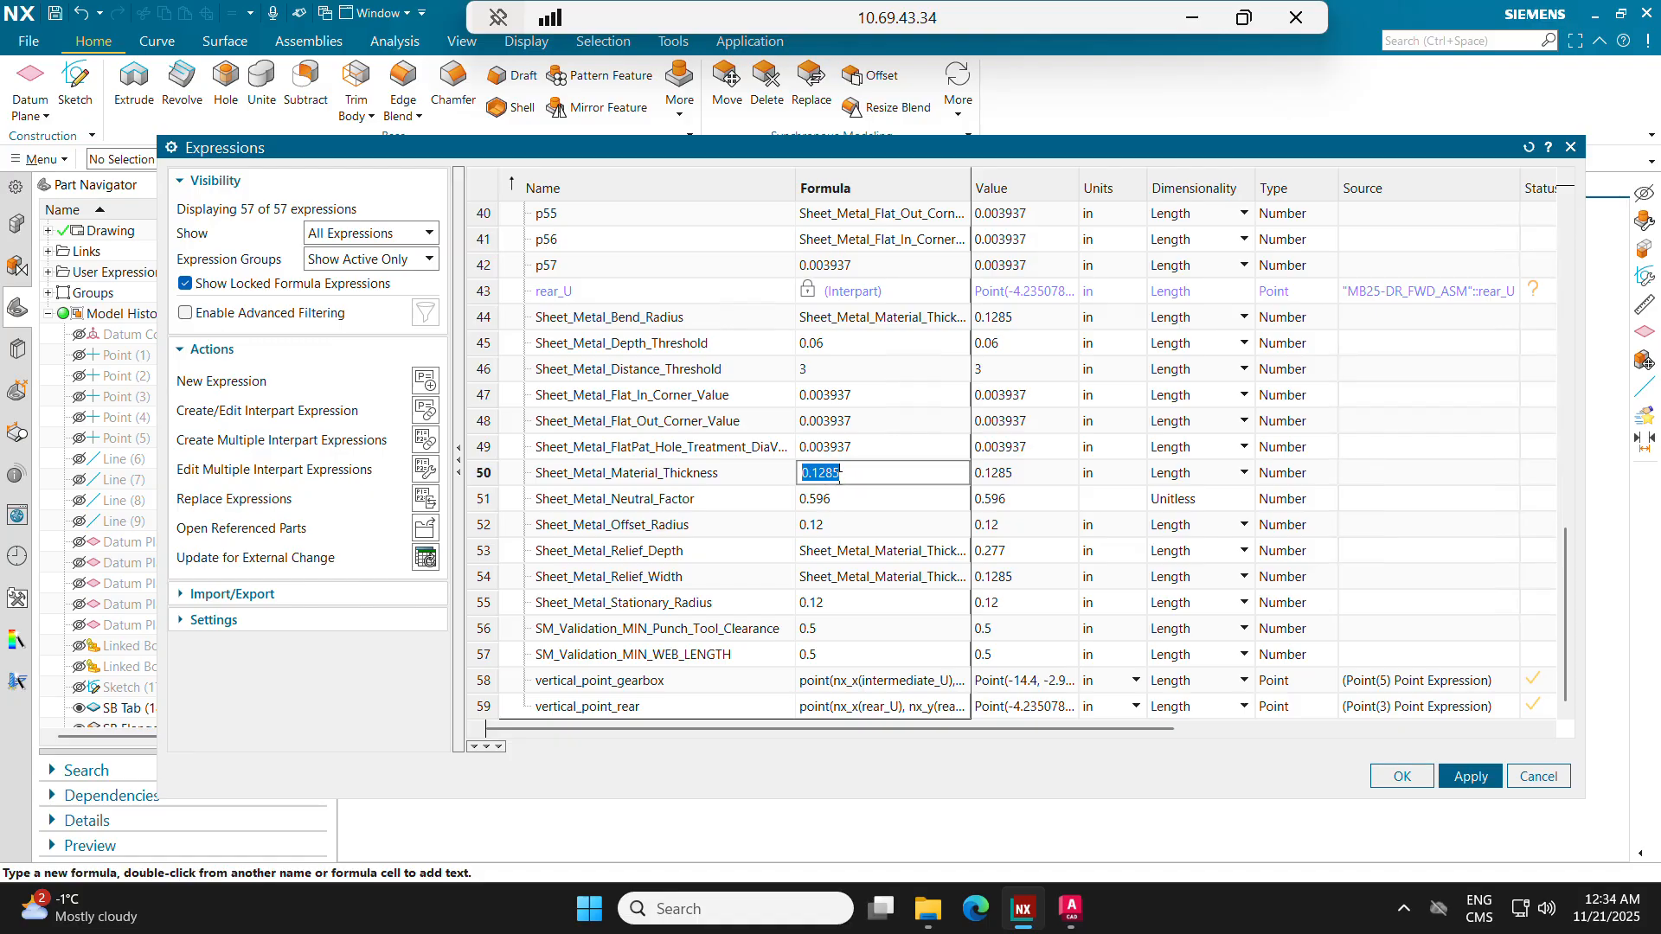
key(alt+Tab)
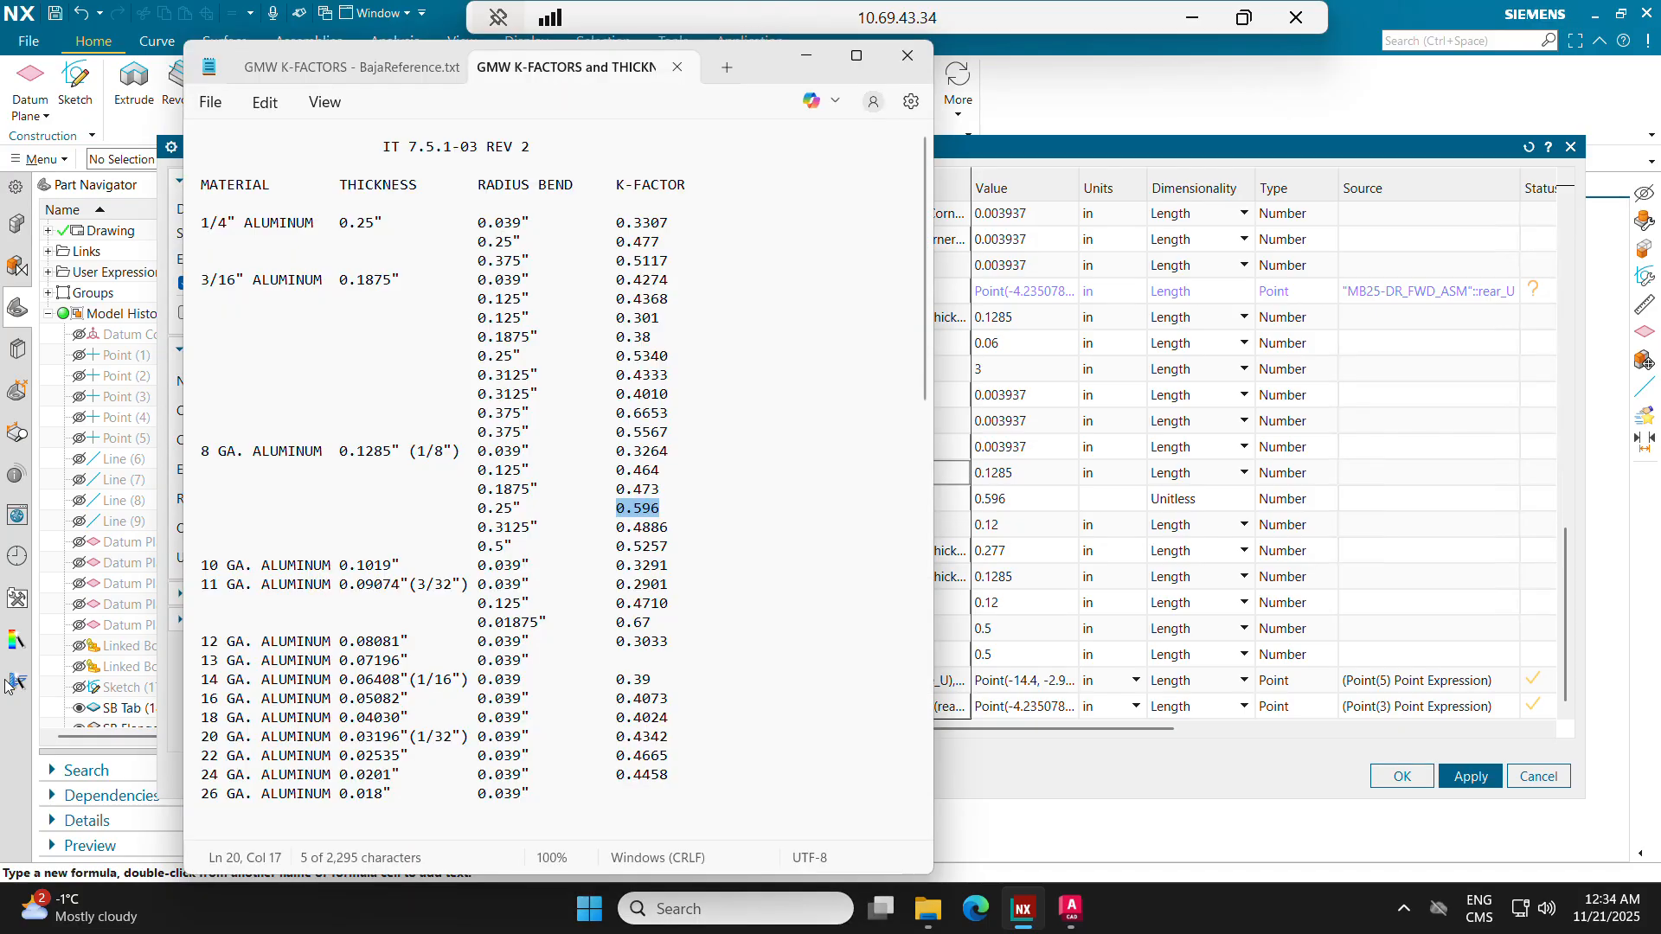
double_click(370, 455)
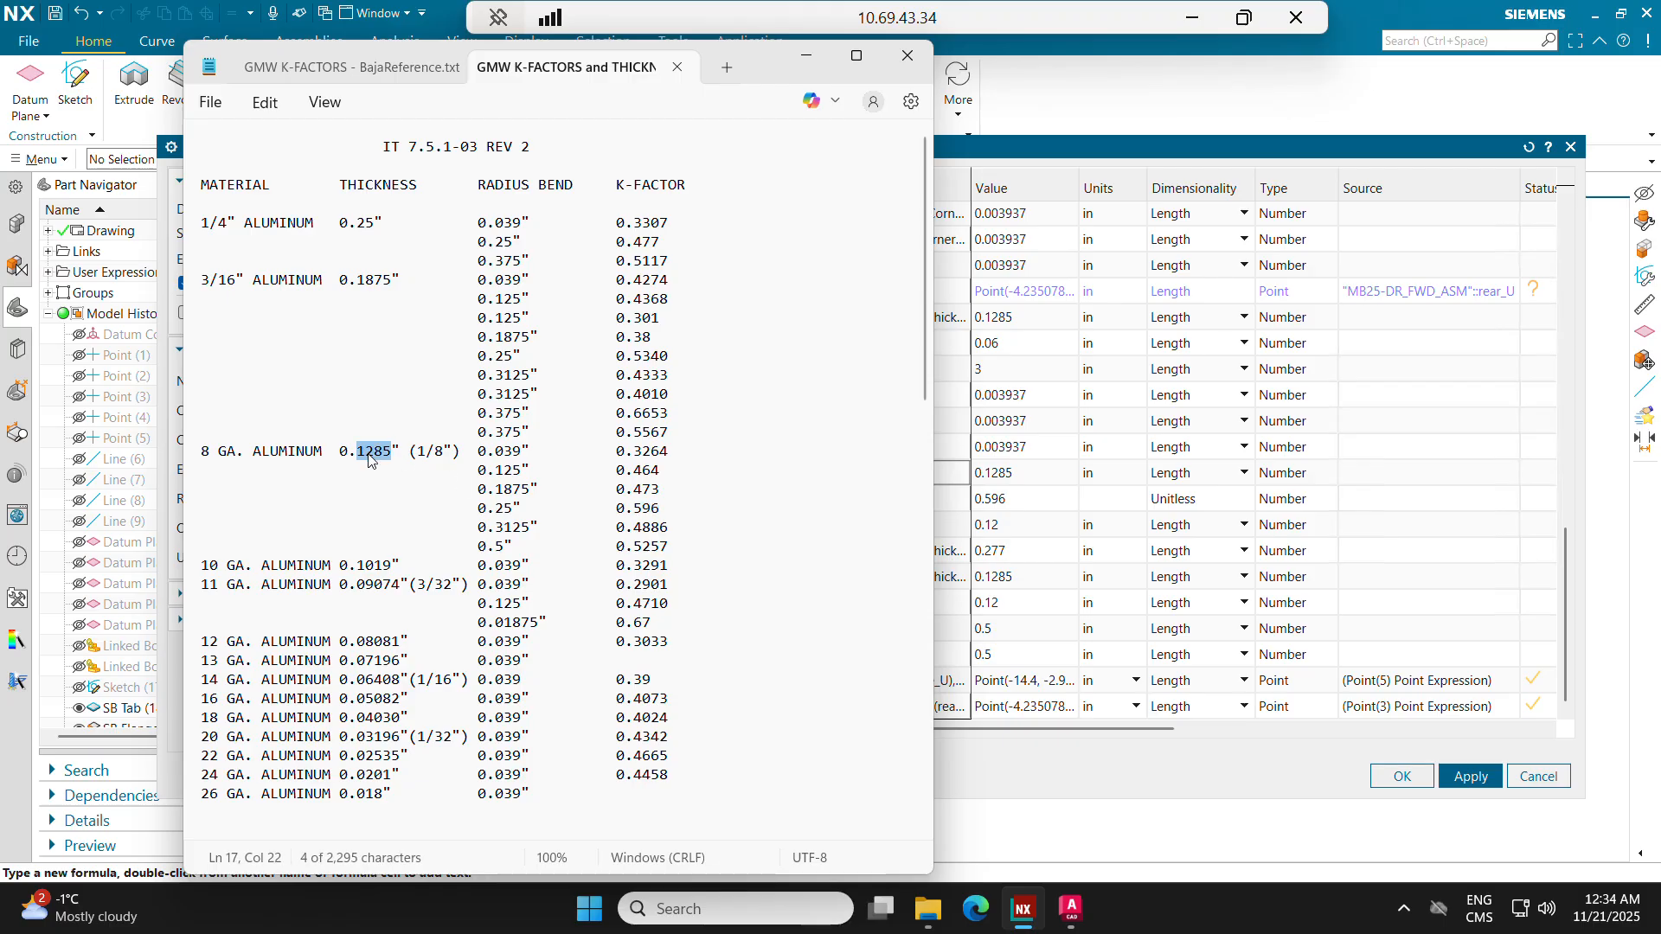
click(964, 476)
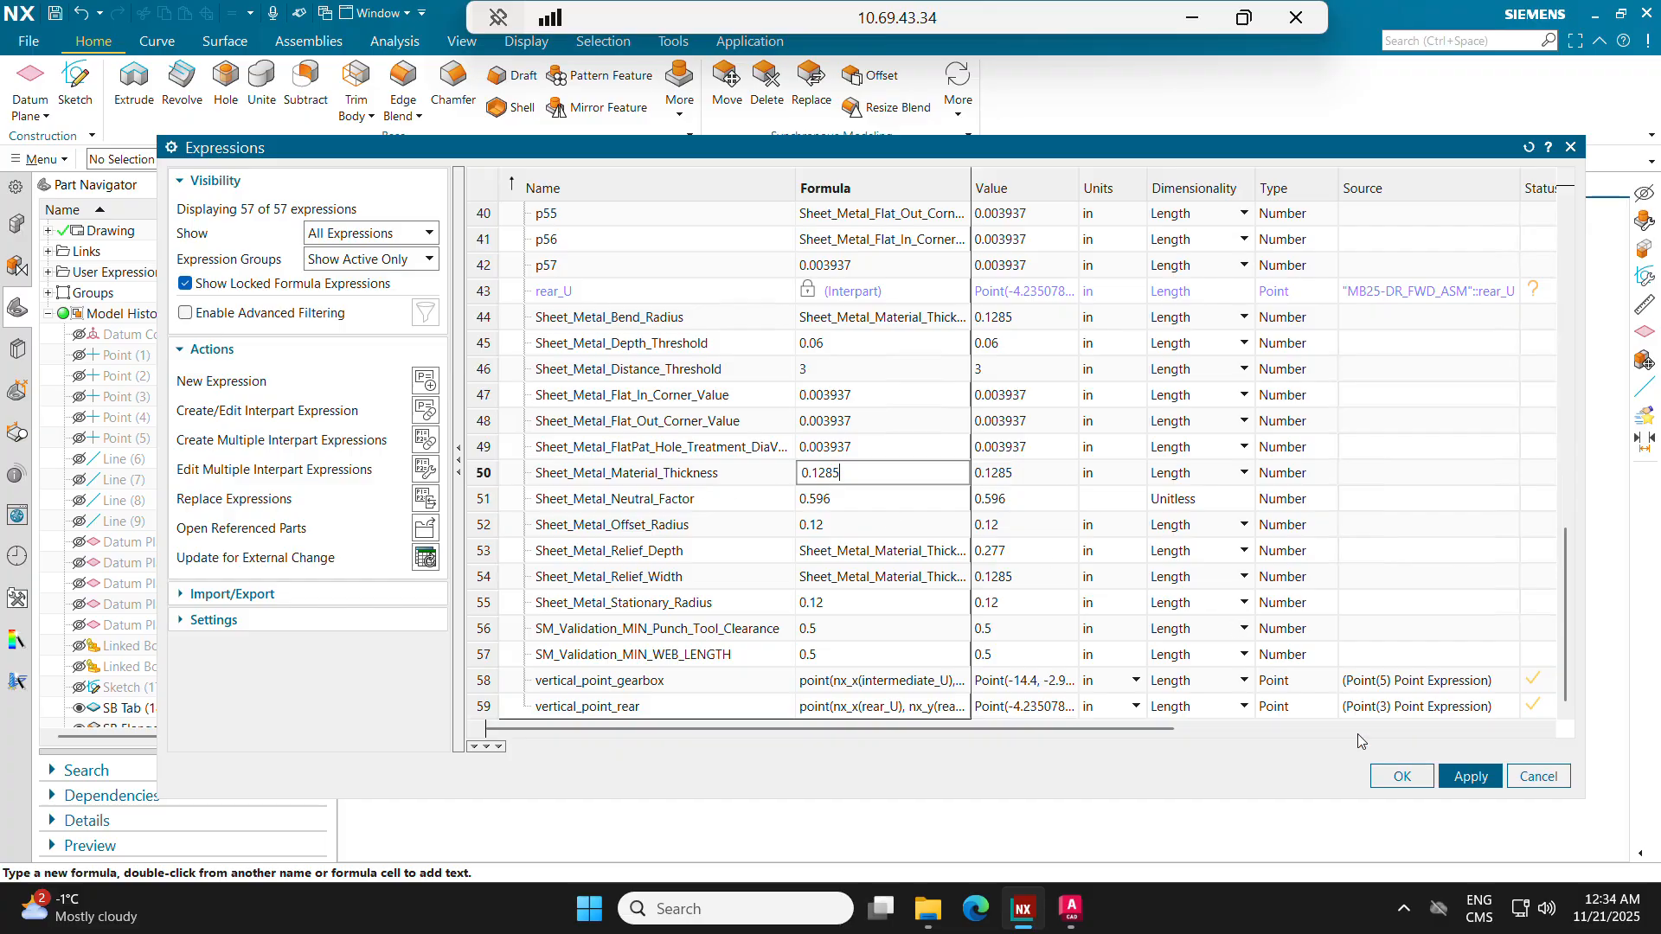
click(1401, 775)
Step: Check the thickness of the SB Tab feature and close it without changes
scroll(200, 666, down, 1)
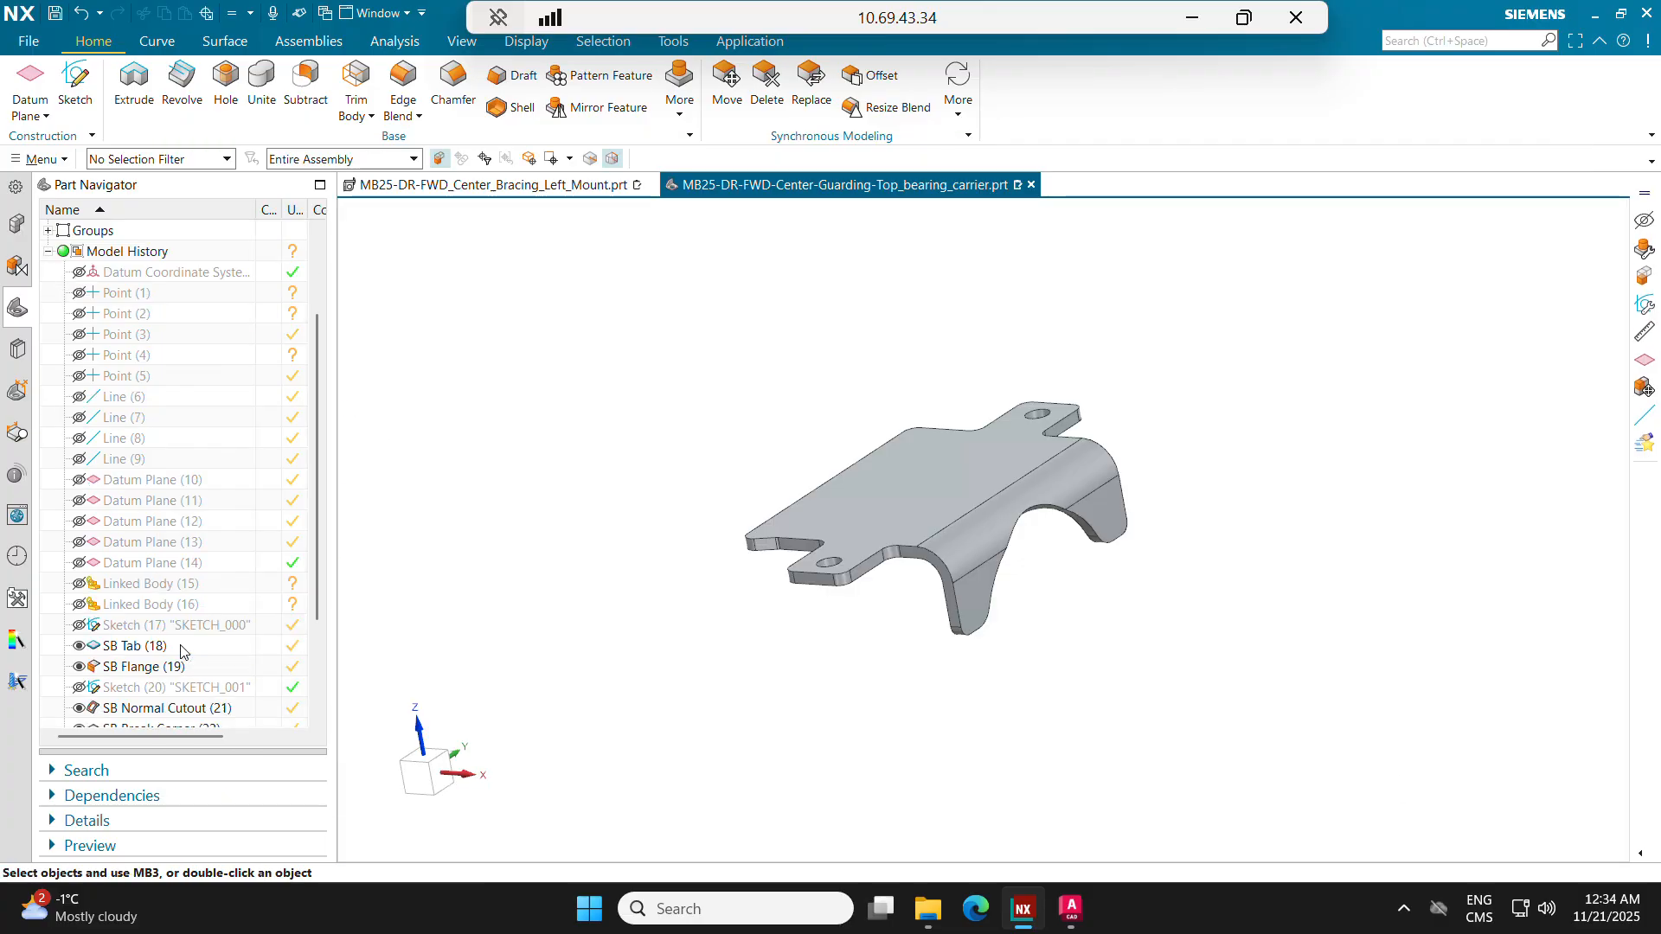
double_click(127, 645)
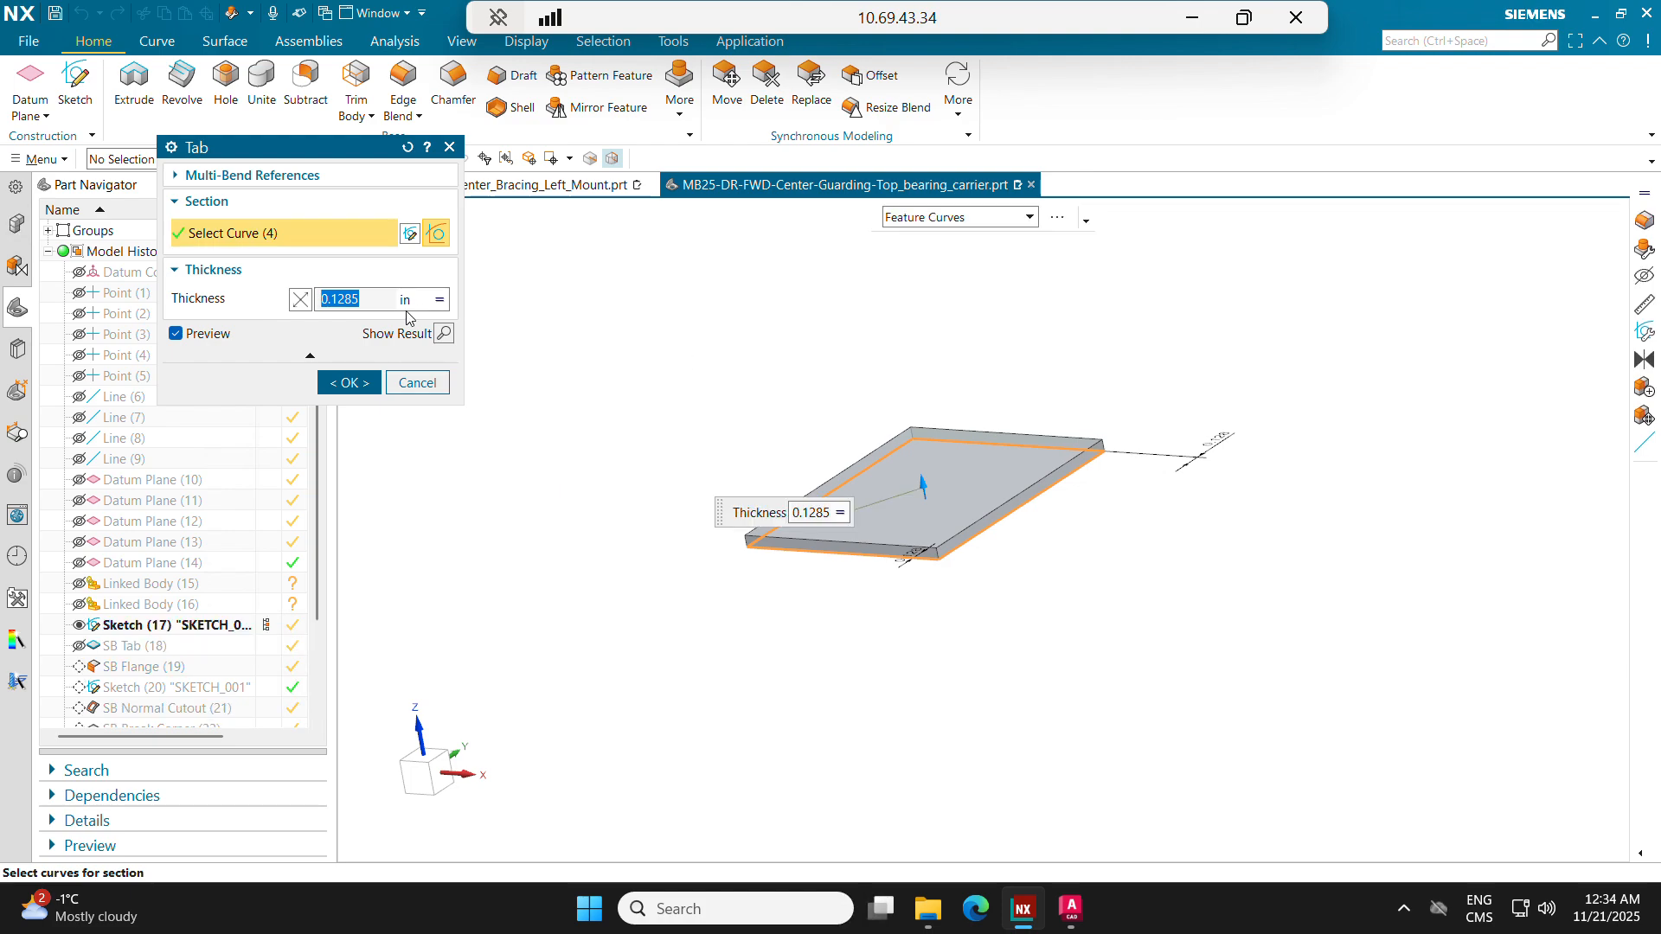
click(351, 382)
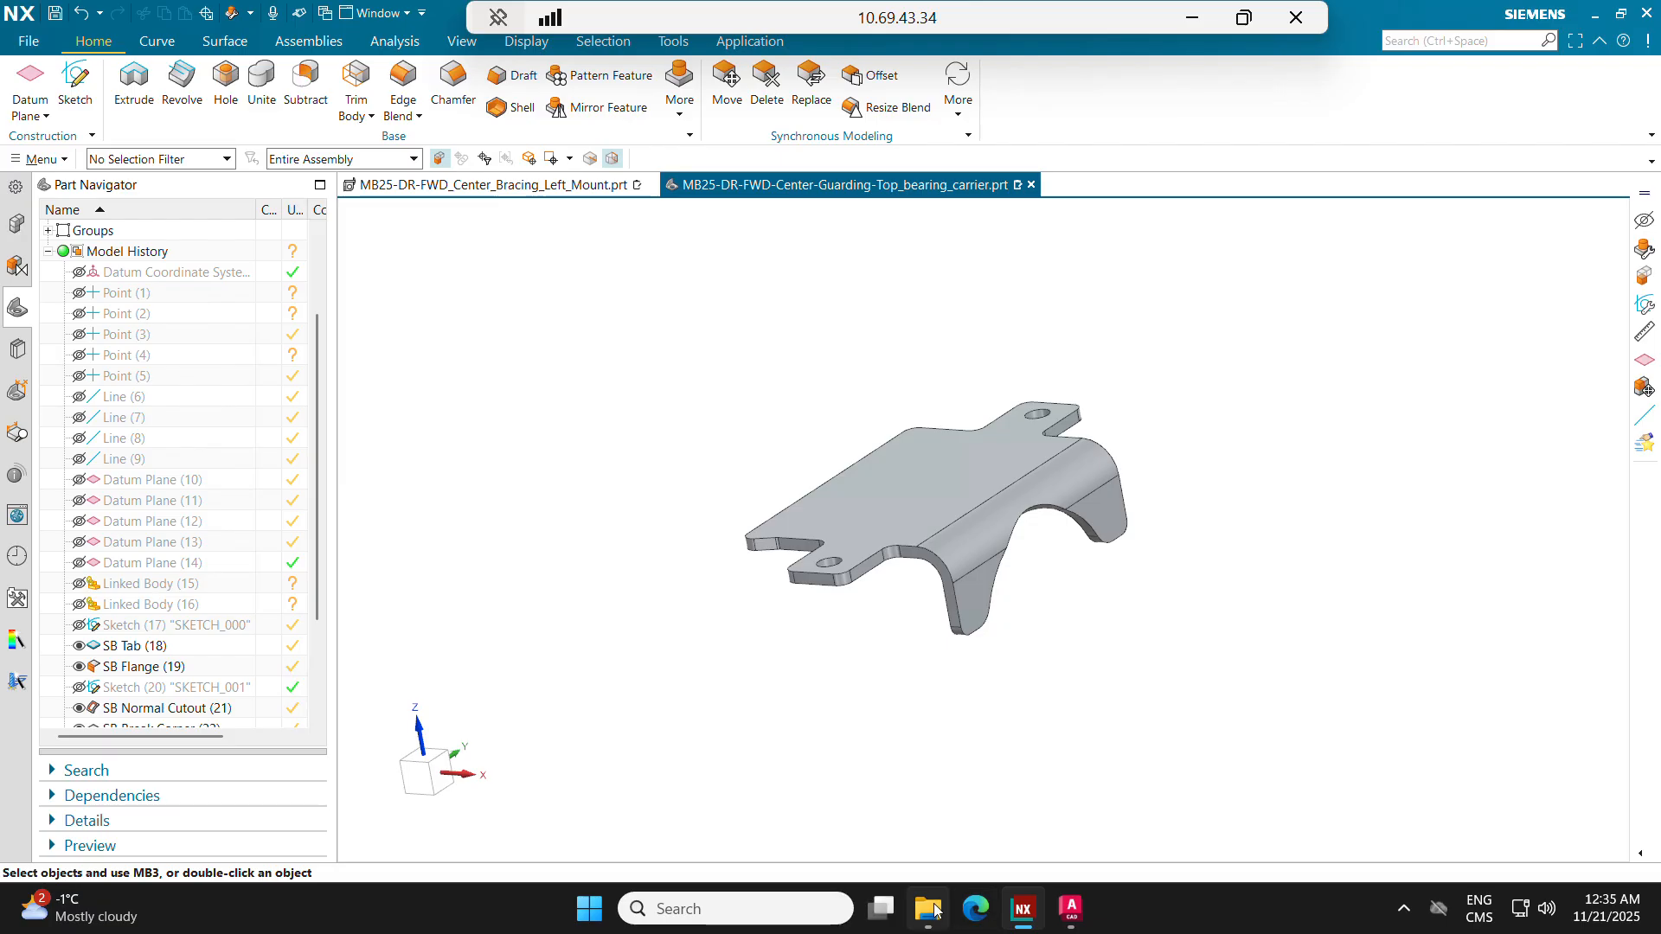
Step: Compare the Sheet_Metal_Neutral_Factor expression with the text file's K-factor for 8 GA. aluminum at a 0.25" bend radius
key(ctrl+e)
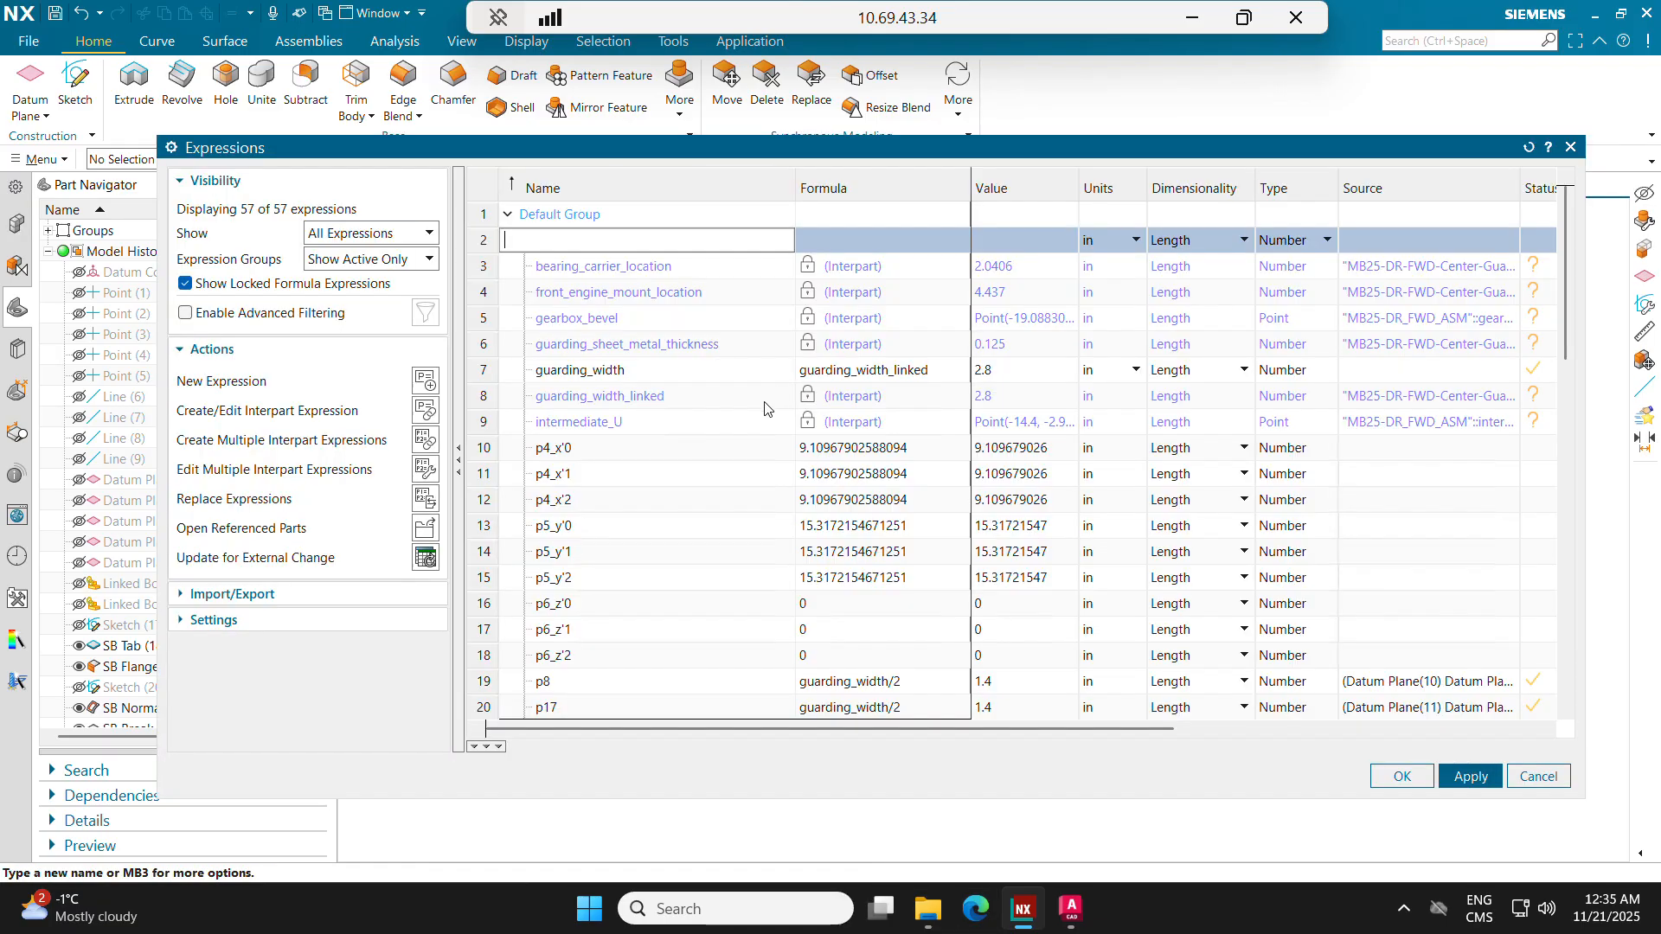
scroll(770, 408, down, 13)
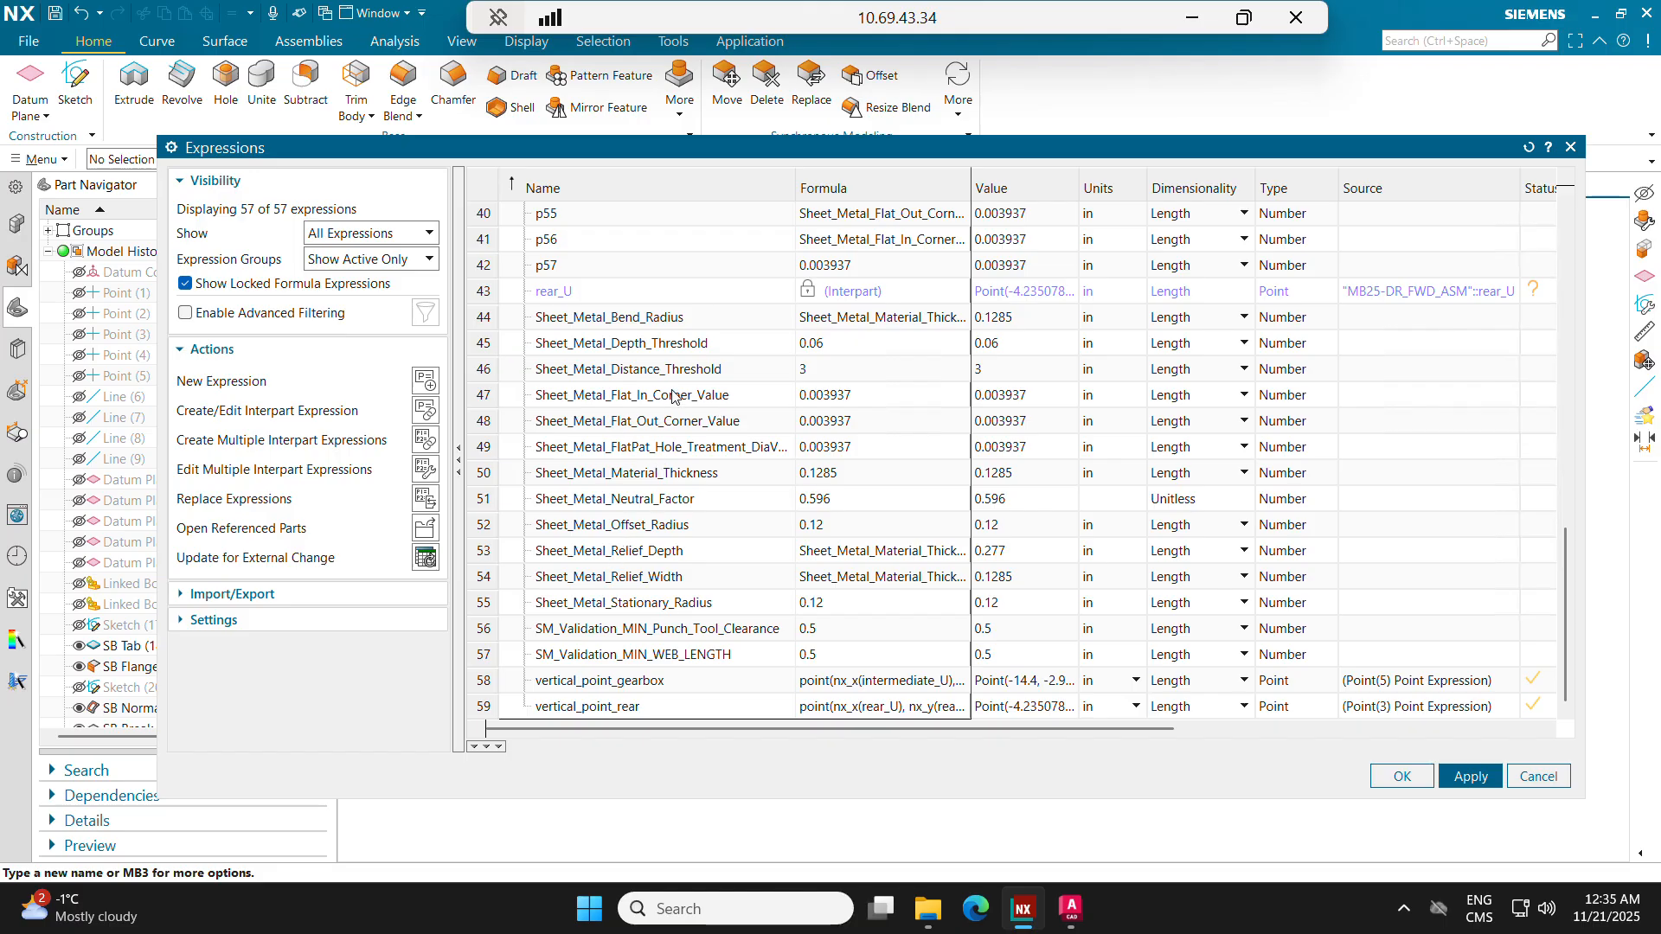
click(625, 508)
click(821, 506)
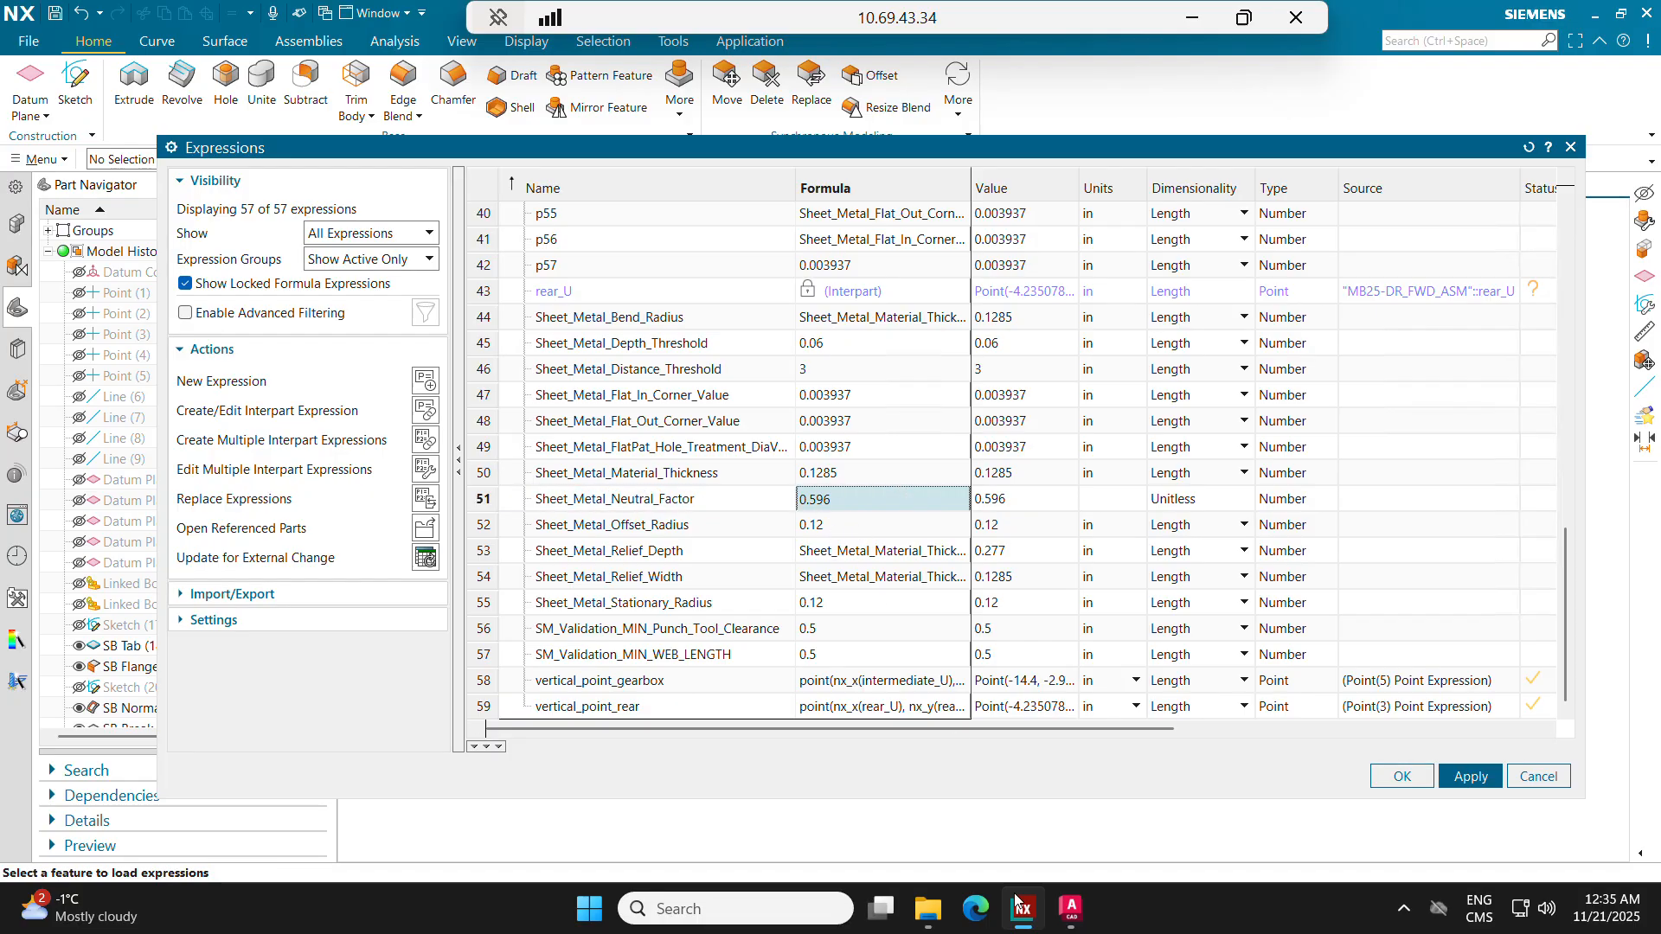
mouse_move(93, 909)
key(alt+Tab)
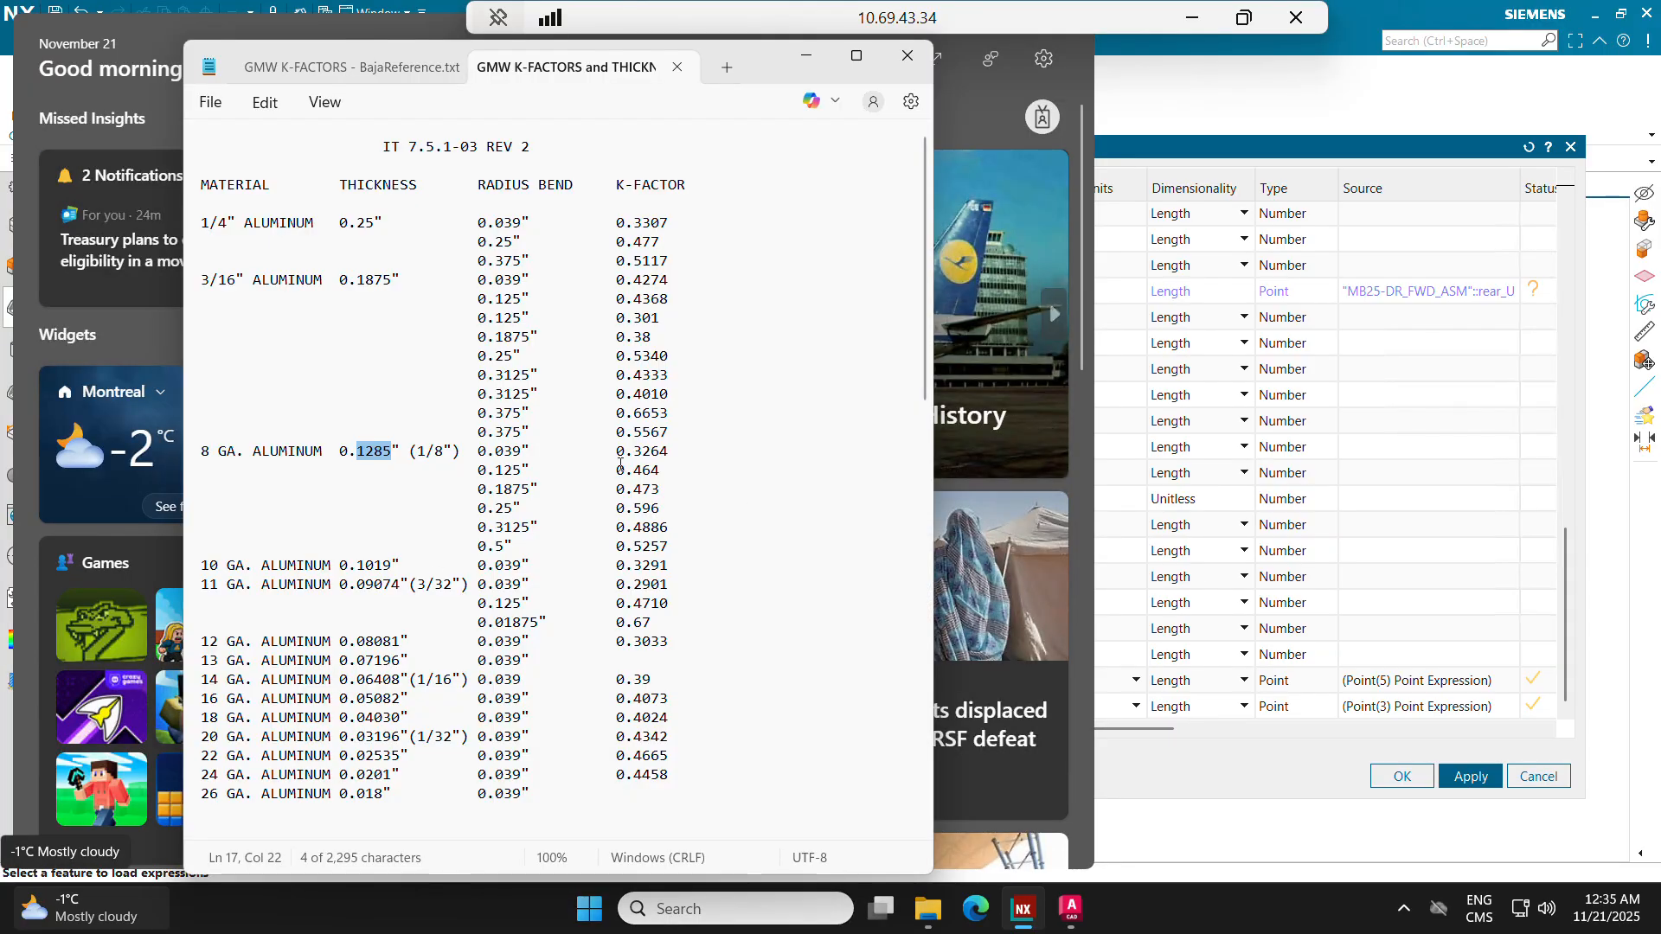
double_click(513, 509)
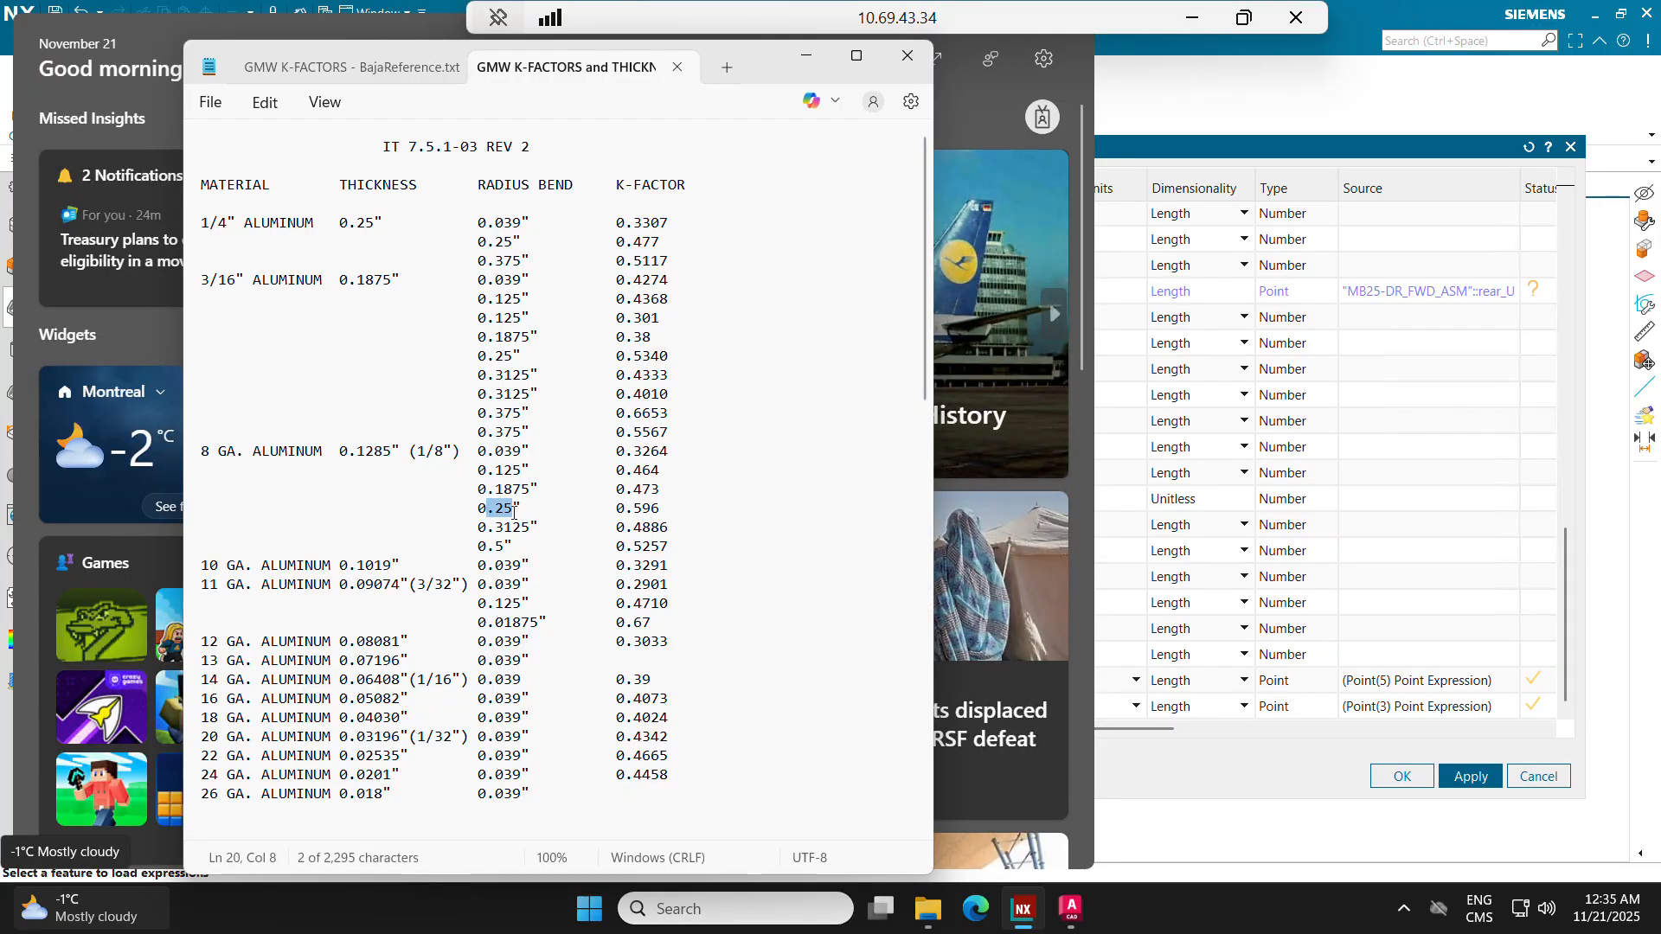
drag(616, 508, 660, 512)
click(682, 513)
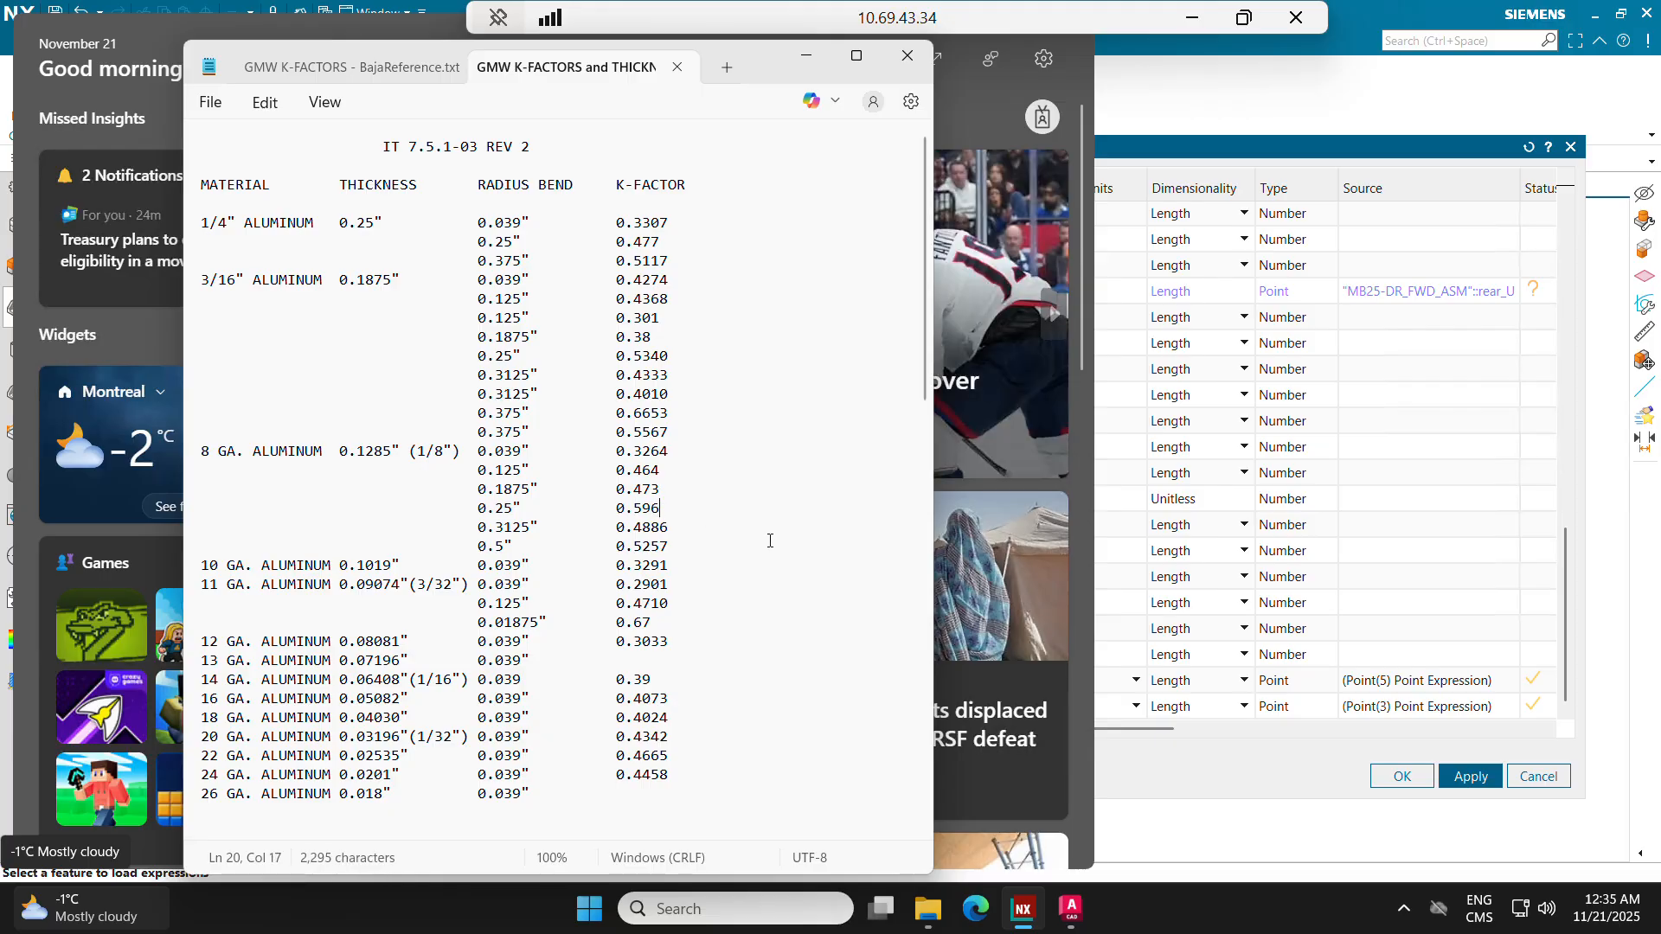
click(1401, 776)
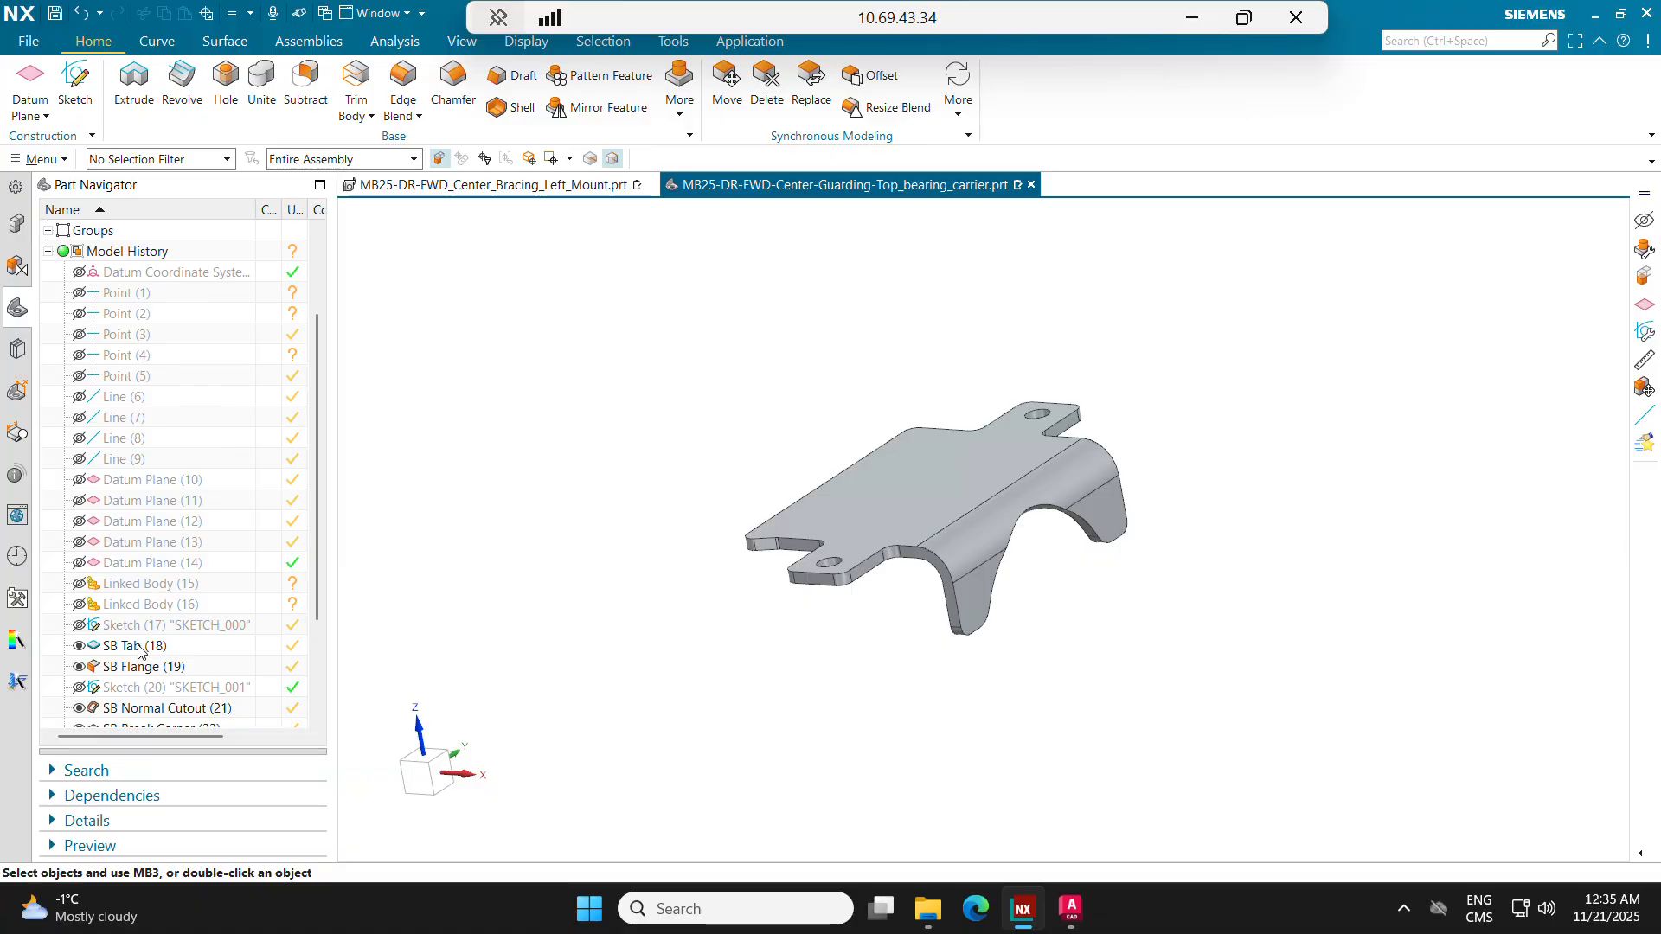
Step: Set the Sheet_Metal_Bend_Radius expression to 0.25 in and update the part
key(ctrl+e)
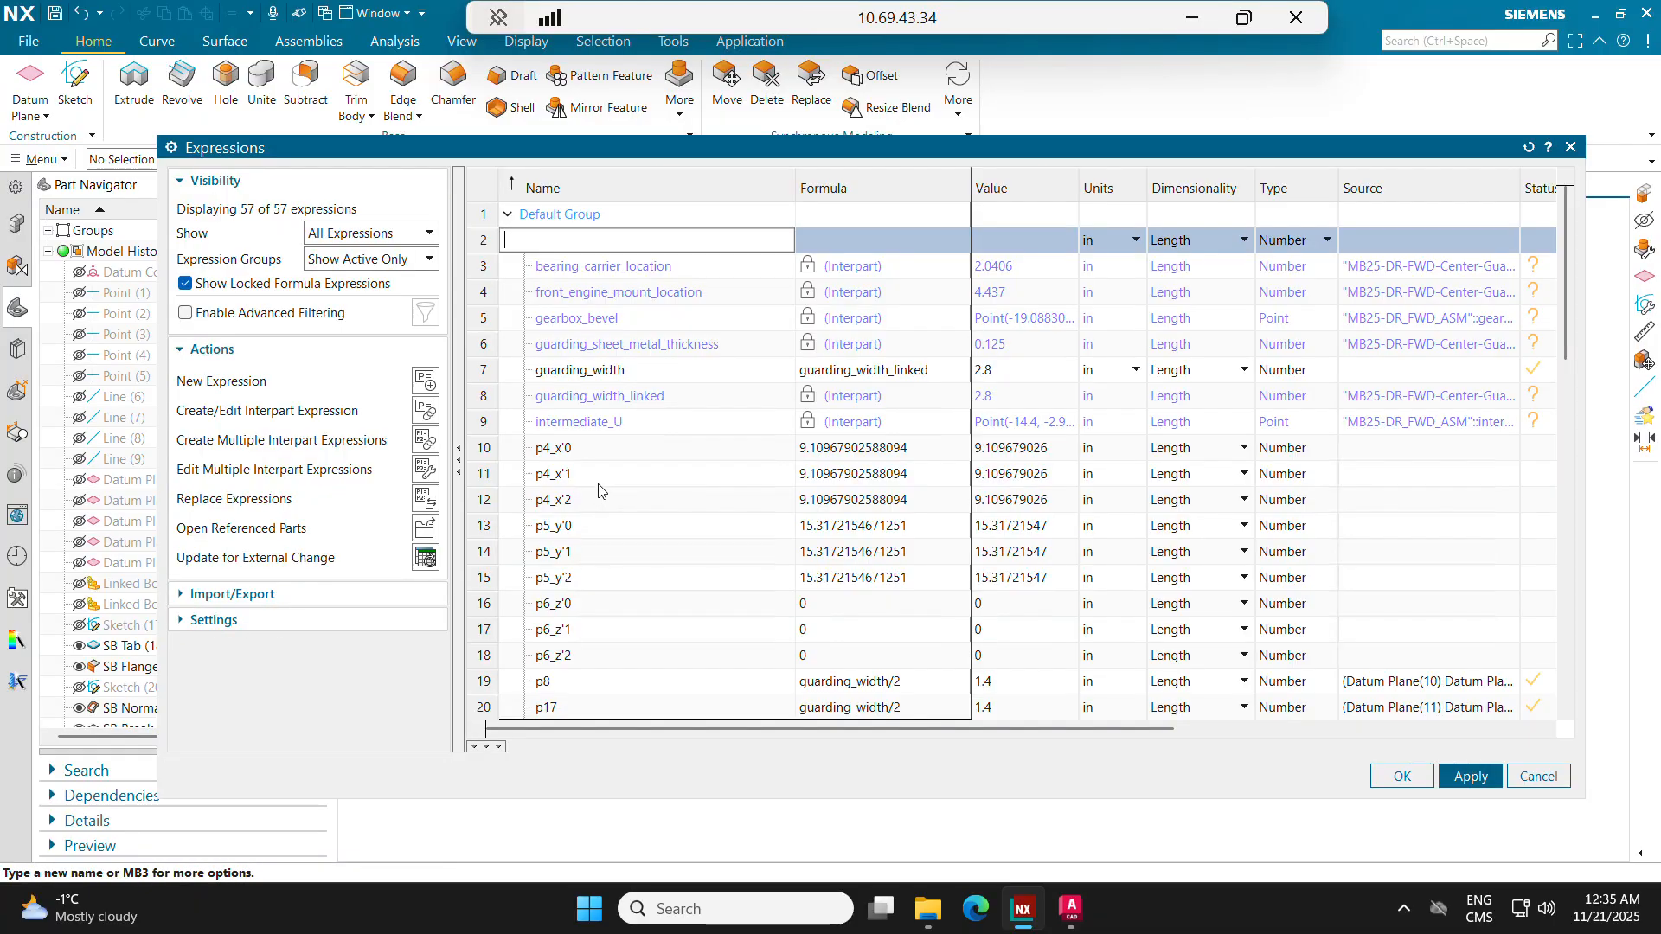
scroll(602, 491, down, 13)
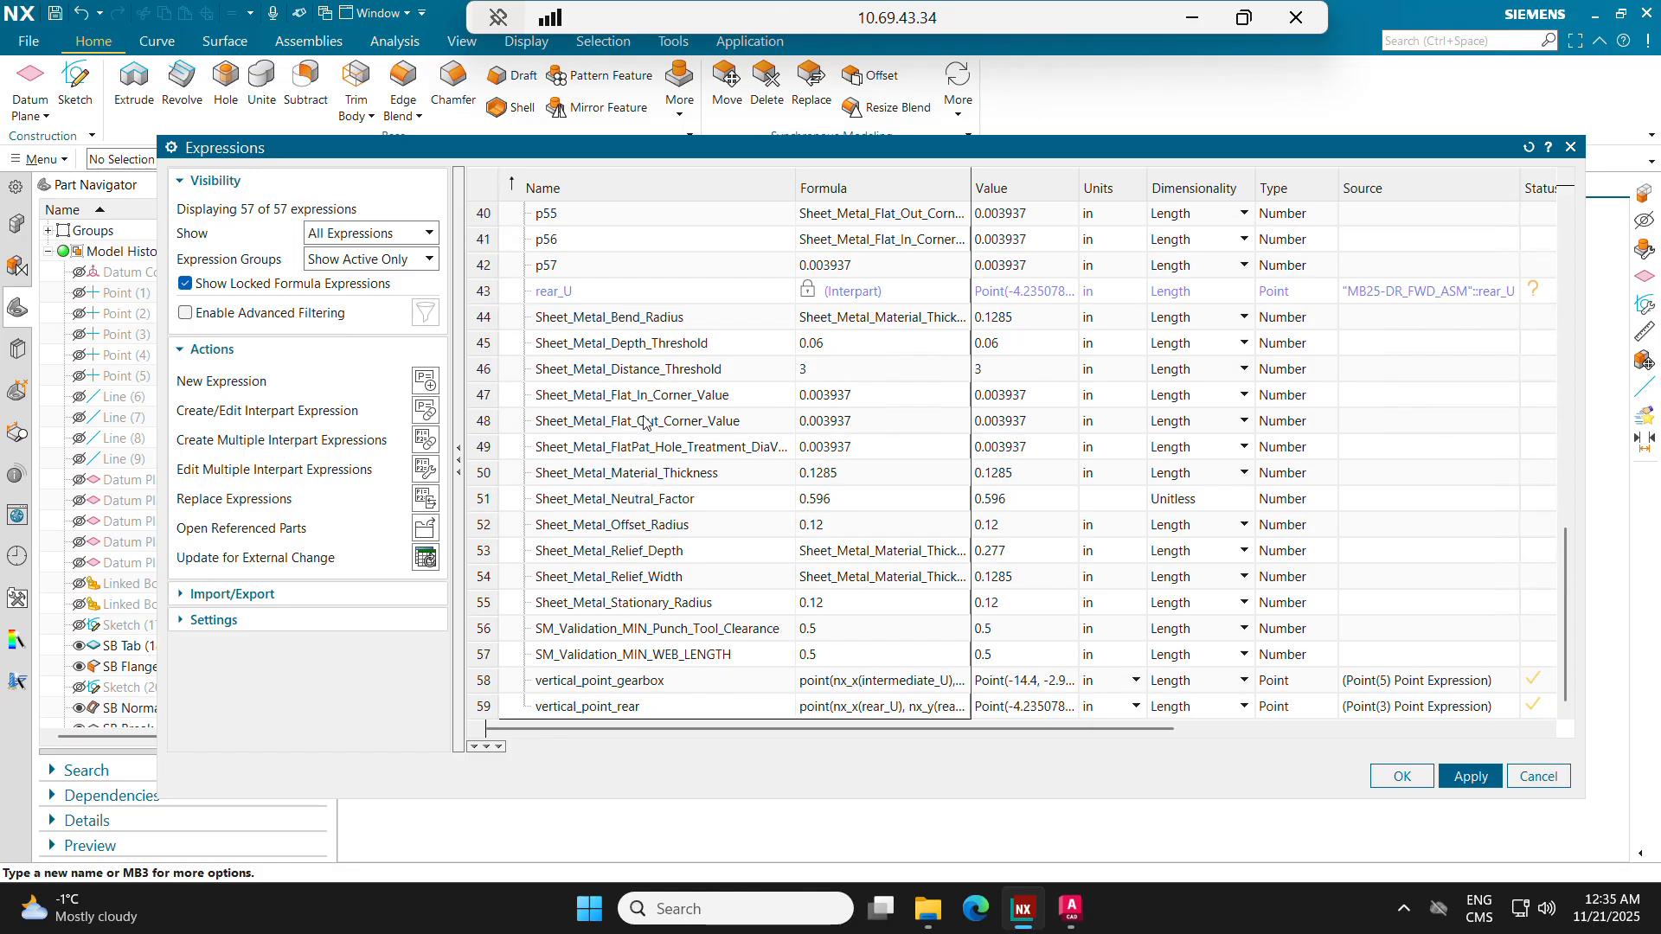
click(656, 320)
click(865, 320)
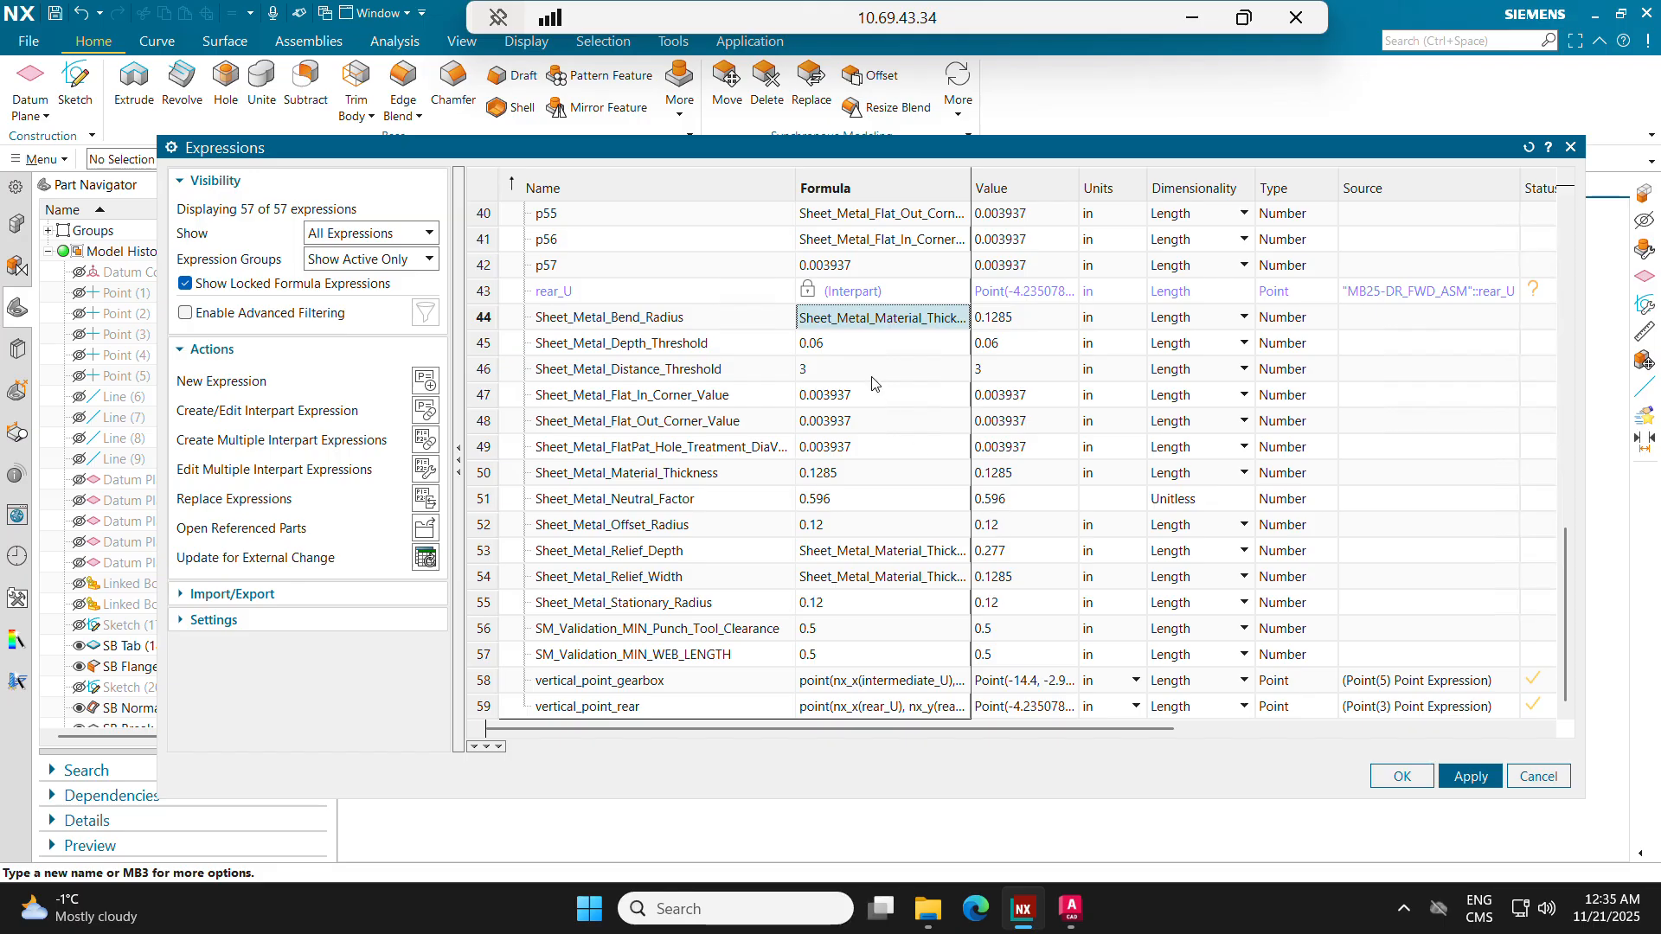
click(891, 325)
text(0.)
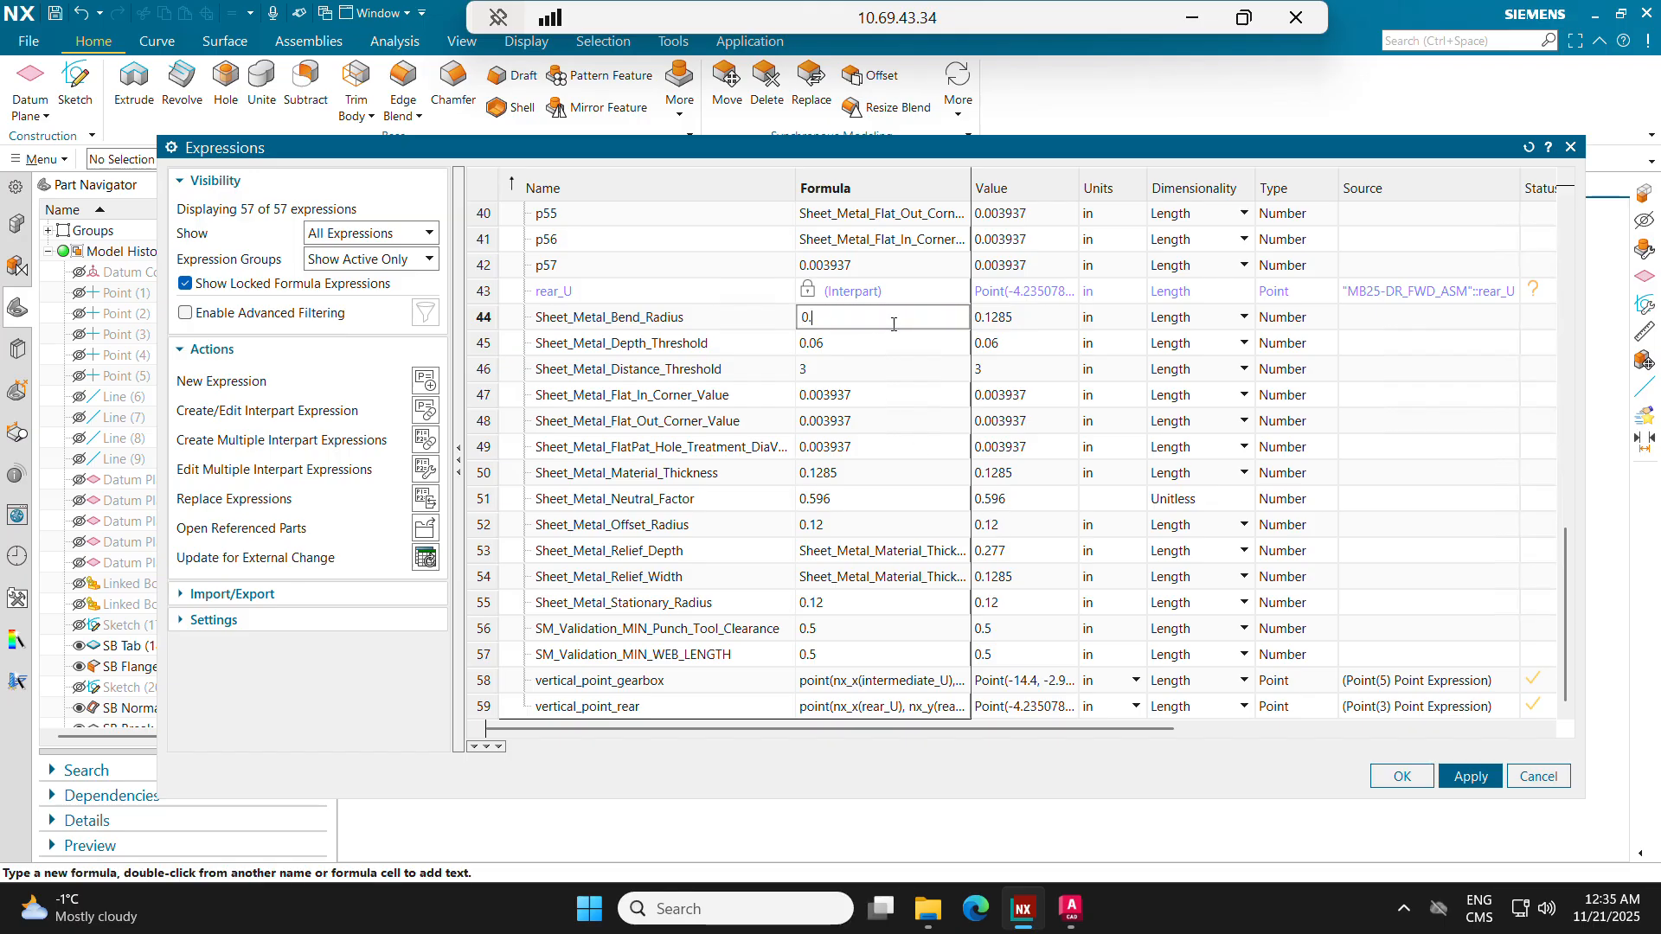
text(25)
key(Return)
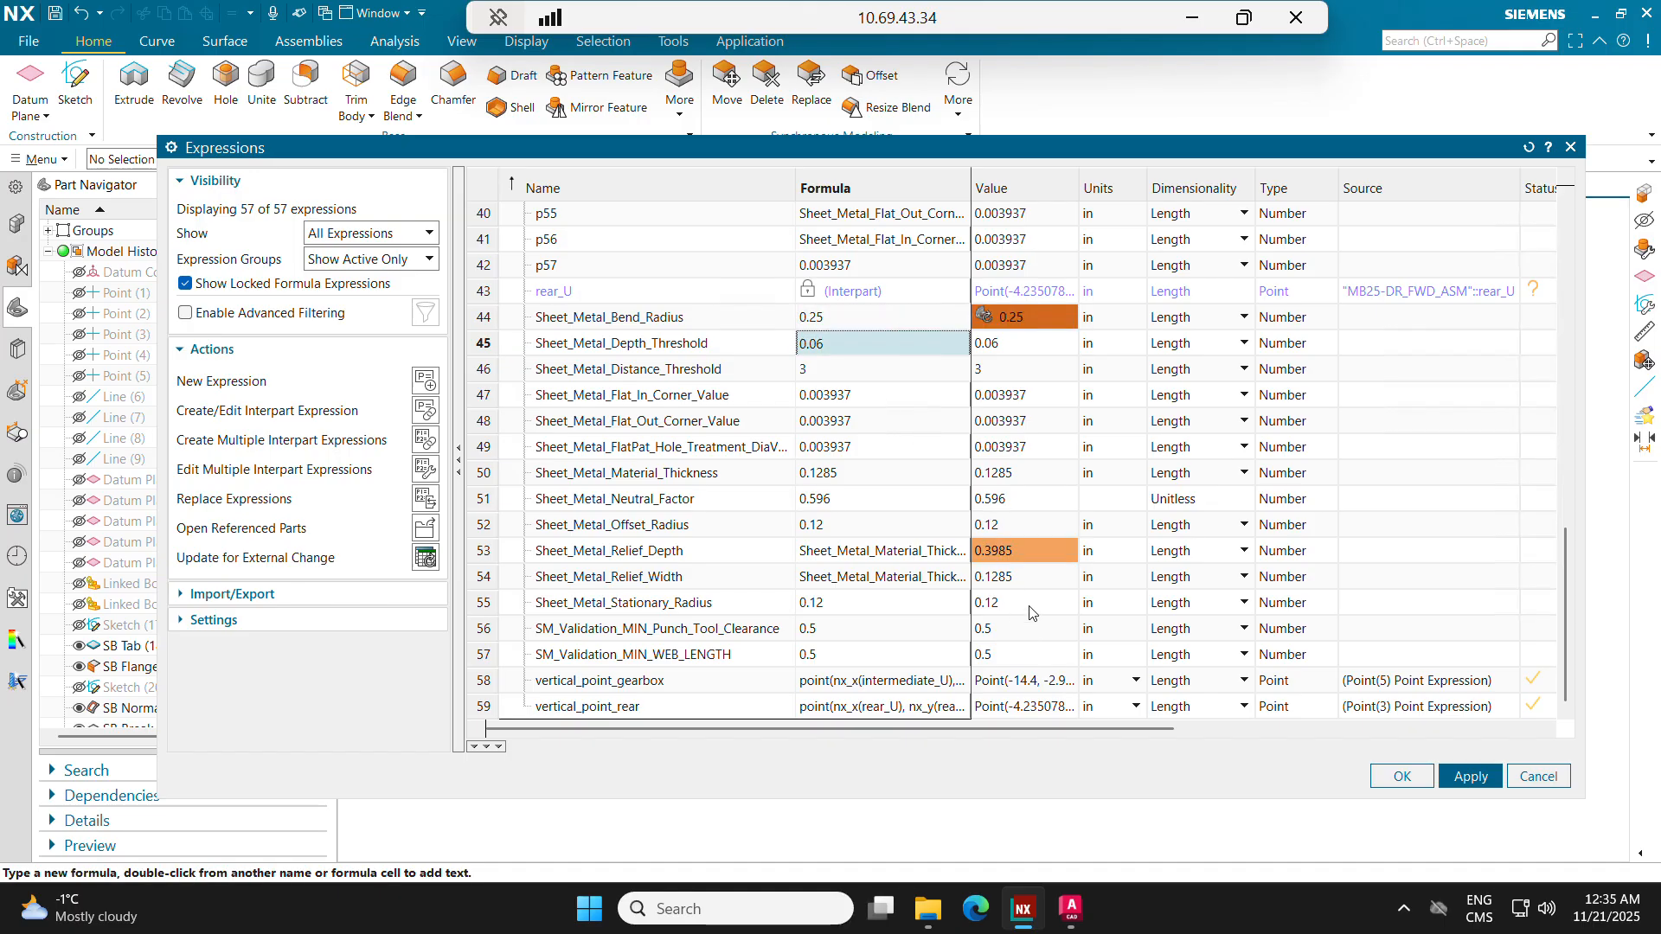
click(1402, 775)
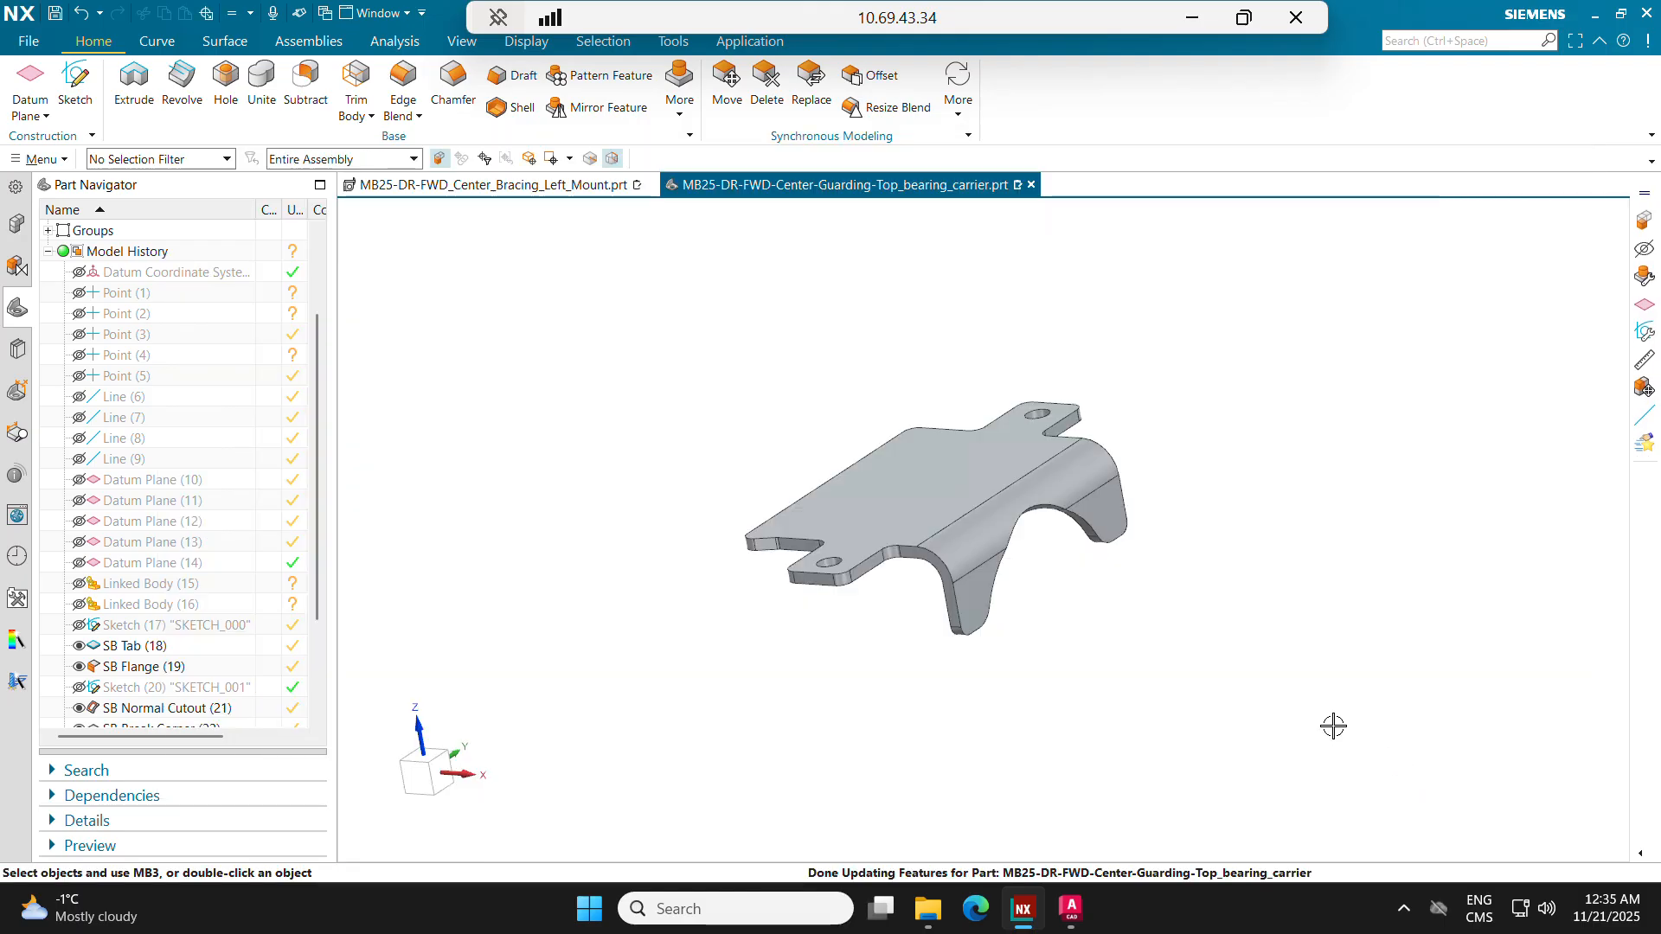
Step: Check the bend radius and neutral factor in the SB Flange feature's bend parameters
double_click(124, 666)
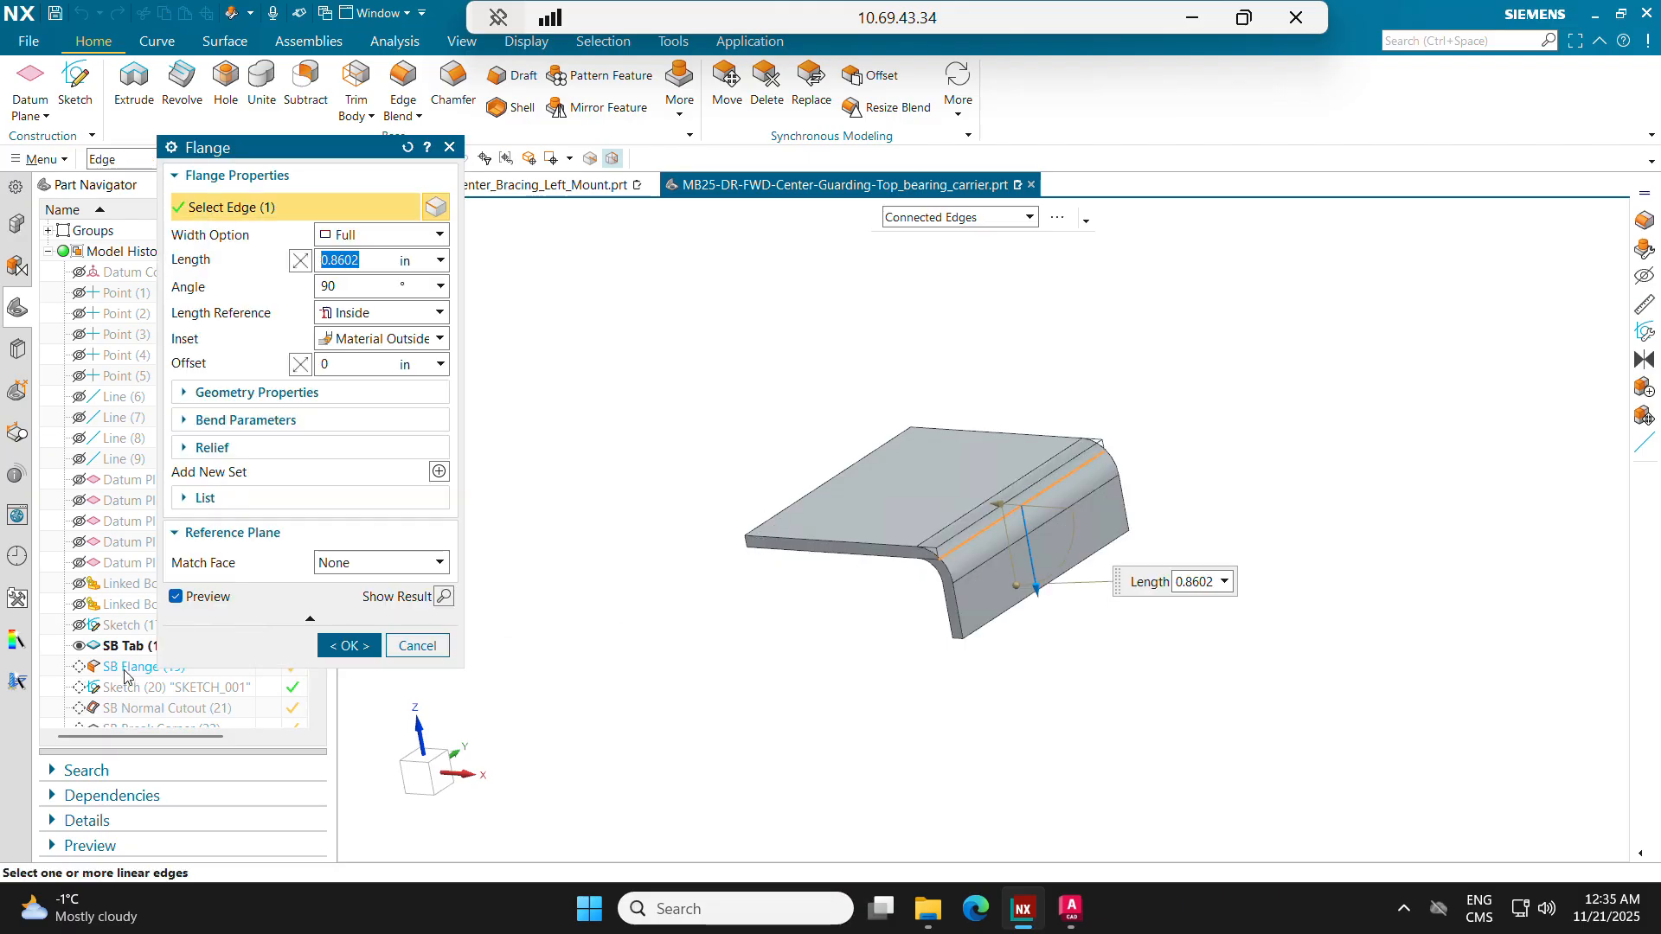
click(227, 421)
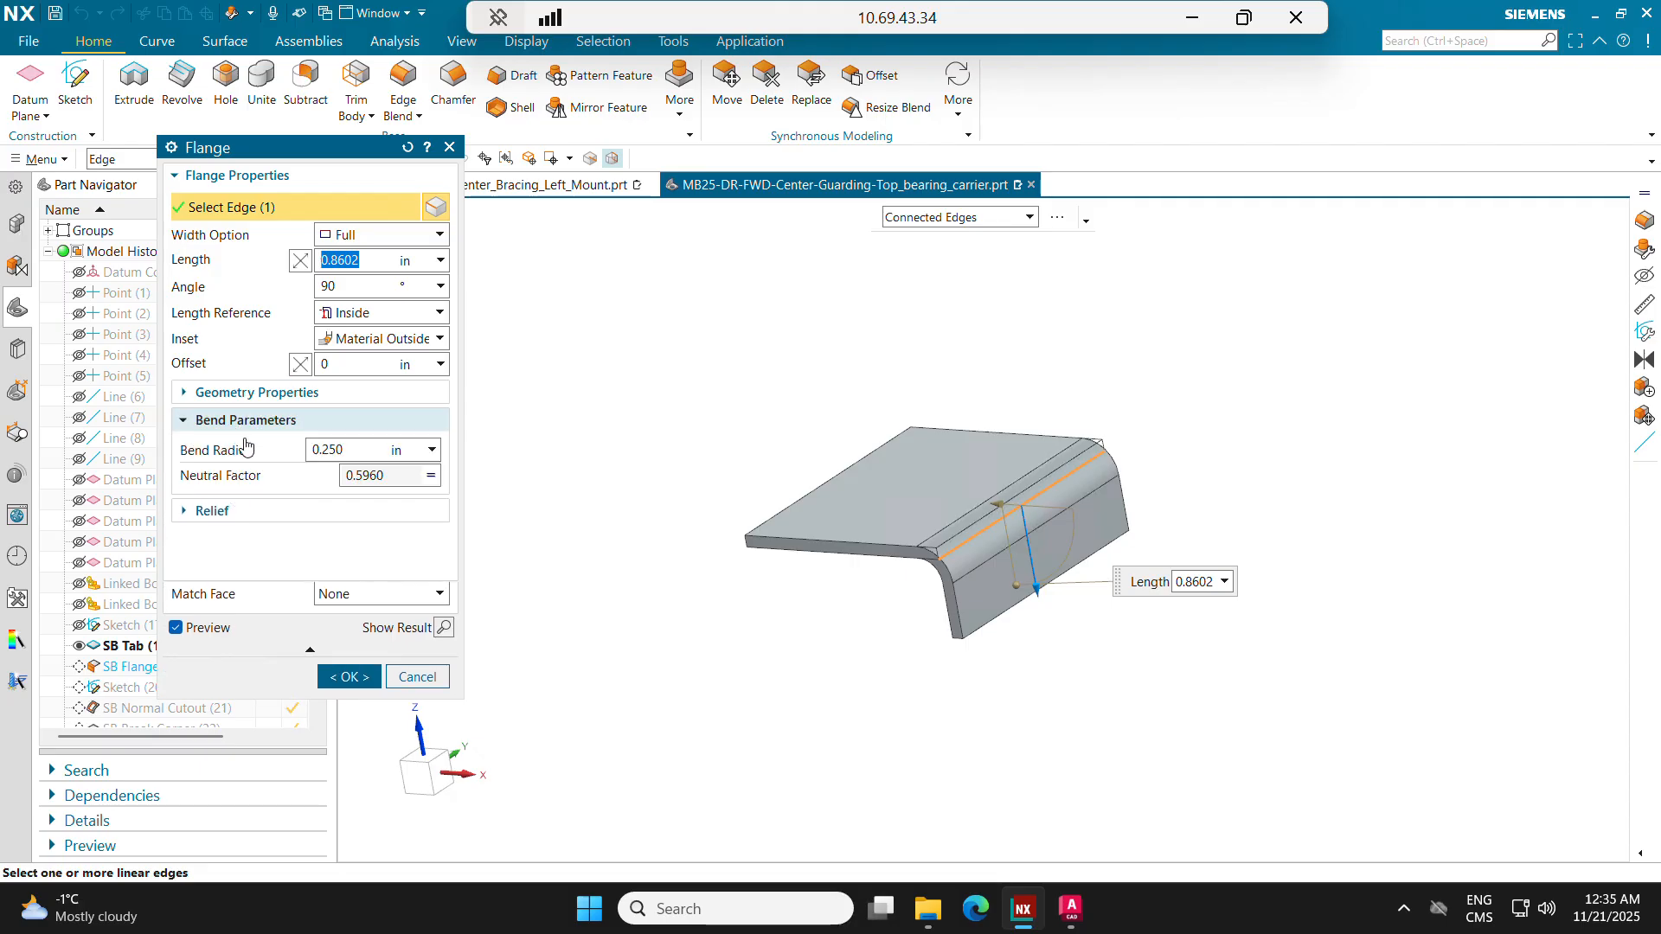
click(364, 450)
click(352, 446)
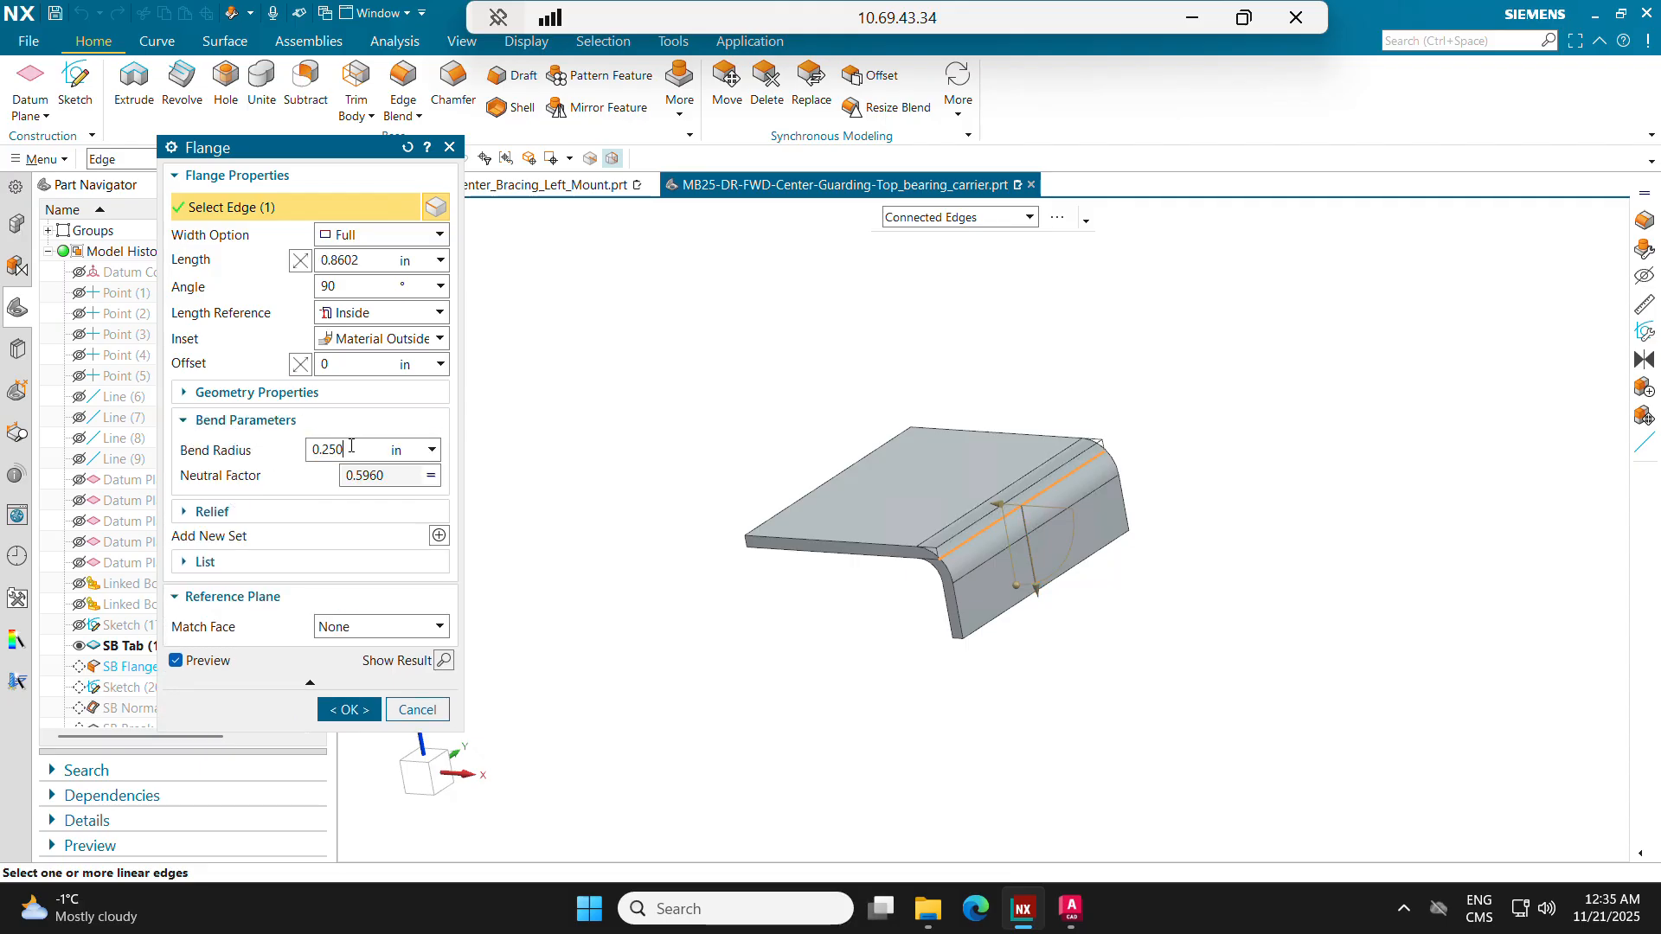
double_click(354, 447)
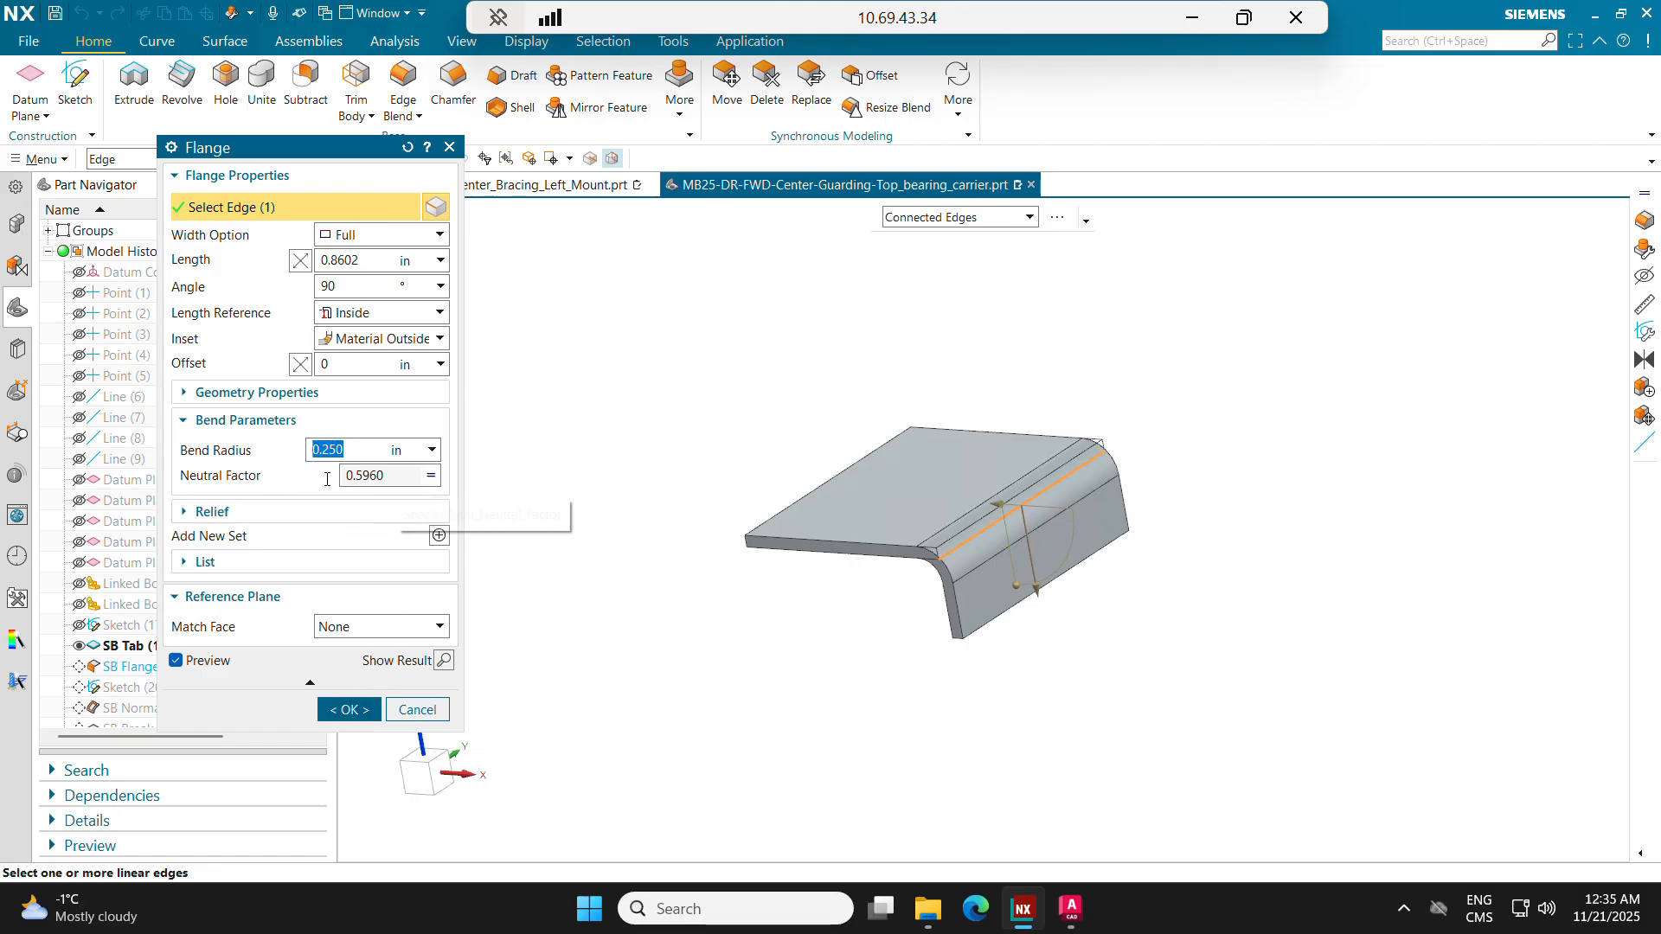
key(Tab)
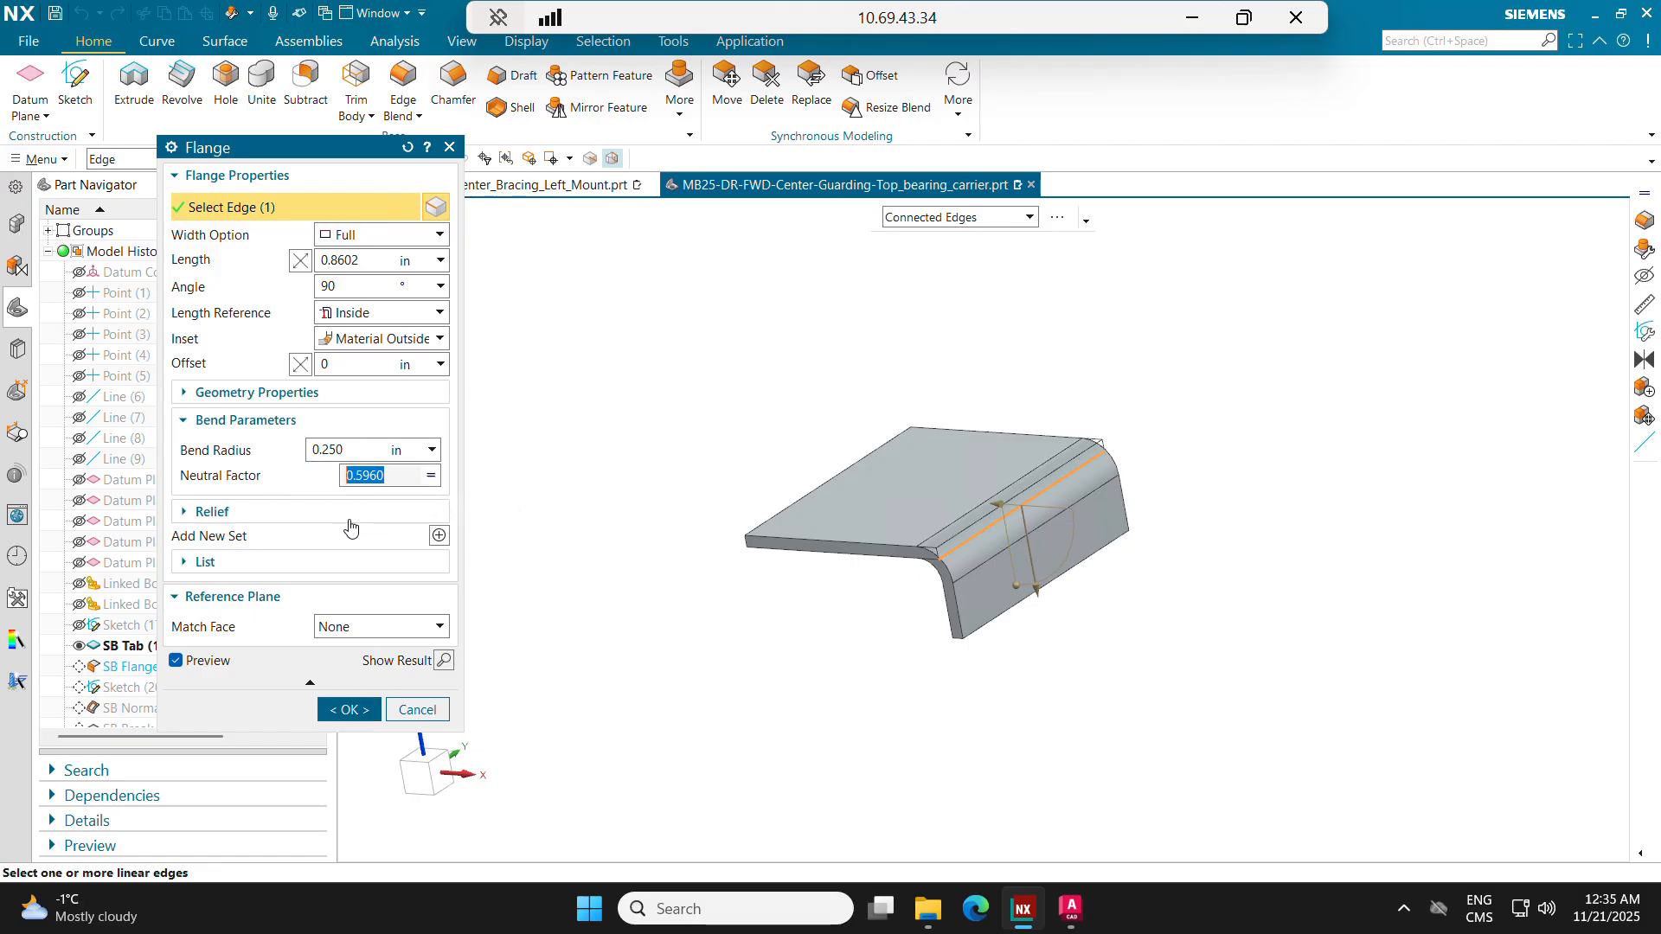
click(350, 710)
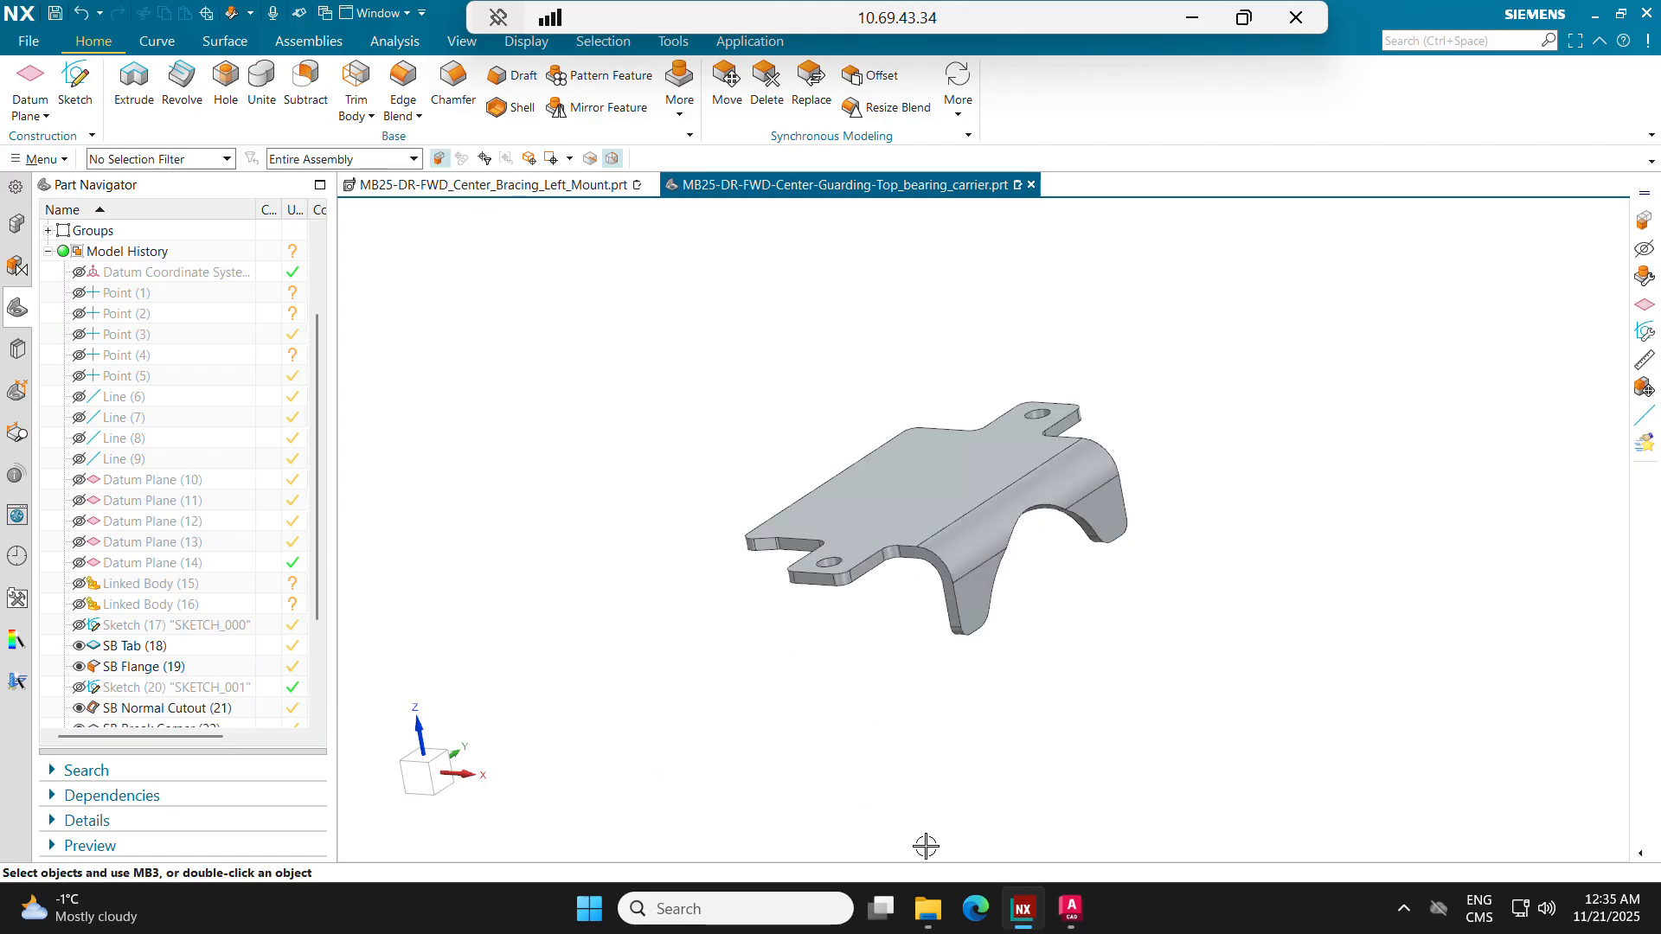
Step: Consult the K-factor text file again, return to NX and inspect the bent flange and tab from several sides
key(alt+Tab)
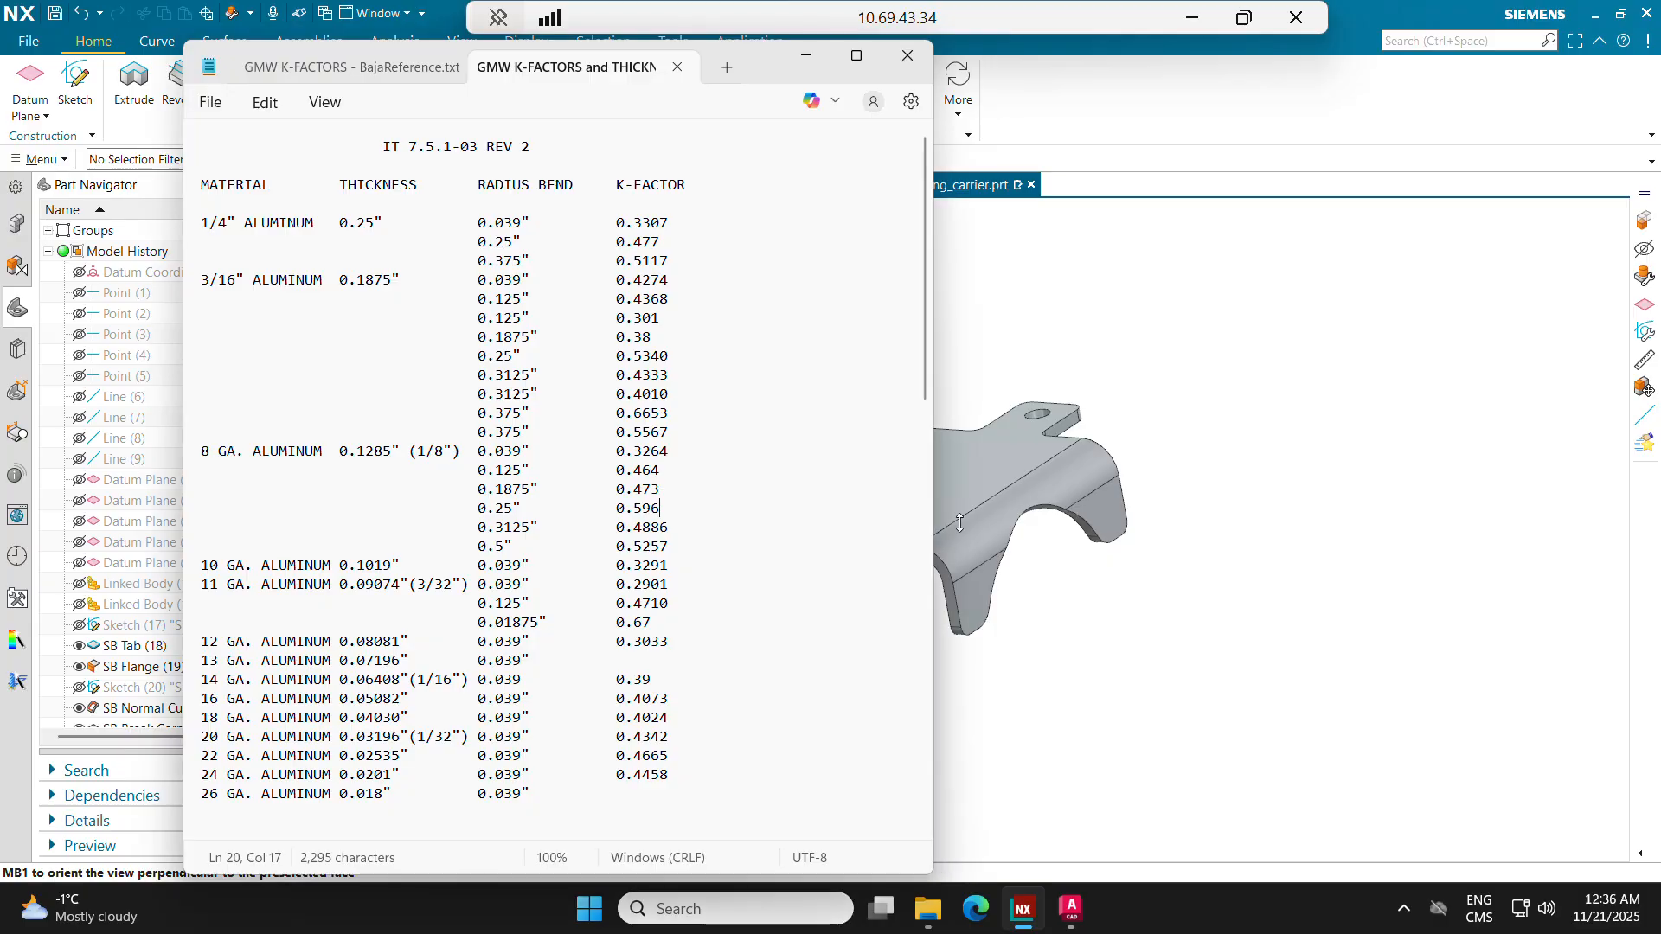
click(1306, 571)
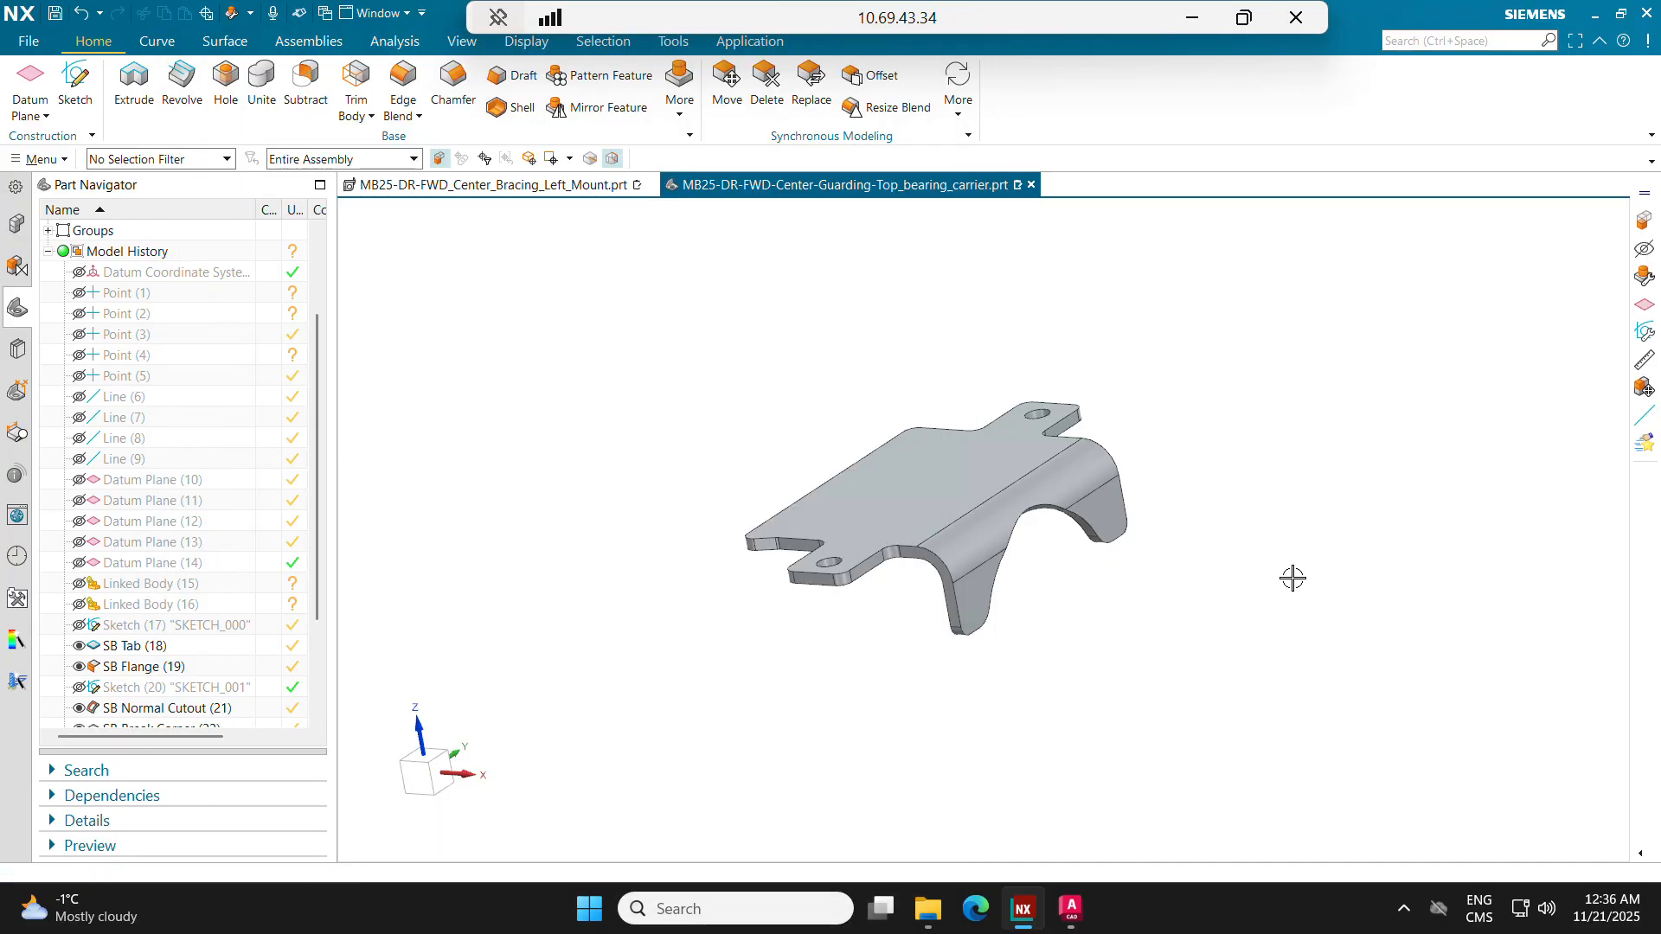
mouse_move(911, 440)
middle_down()
mouse_move(991, 460)
mouse_move(967, 438)
mouse_move(942, 447)
middle_up()
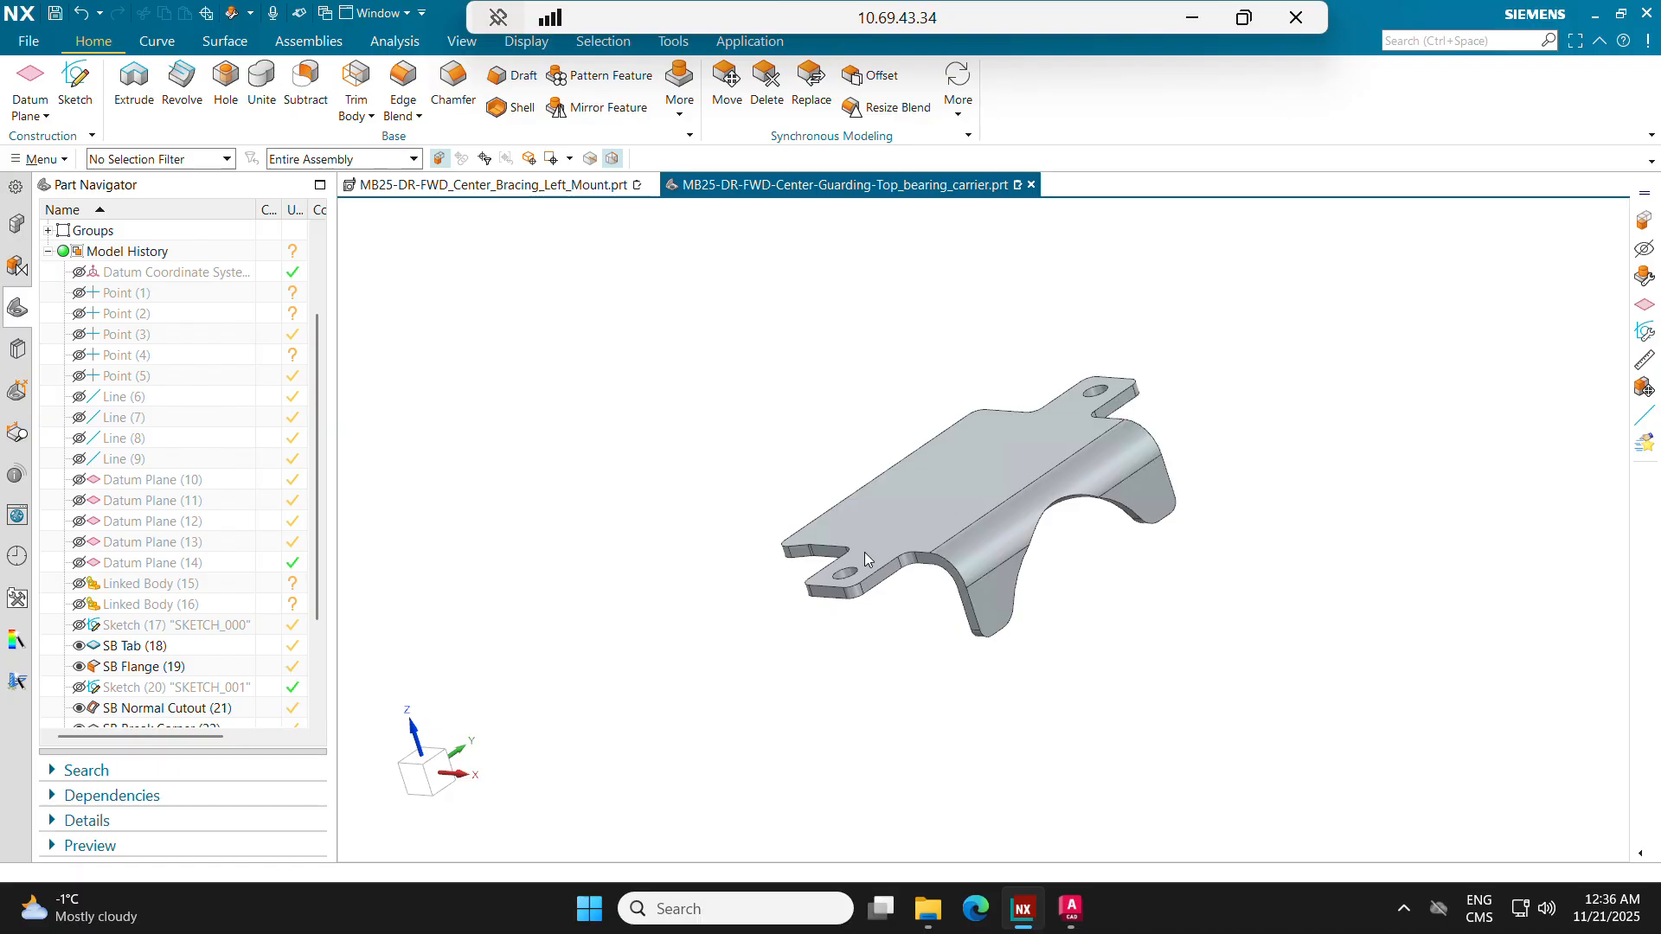
middle_drag(952, 549, 857, 493)
scroll(859, 491, up, 10)
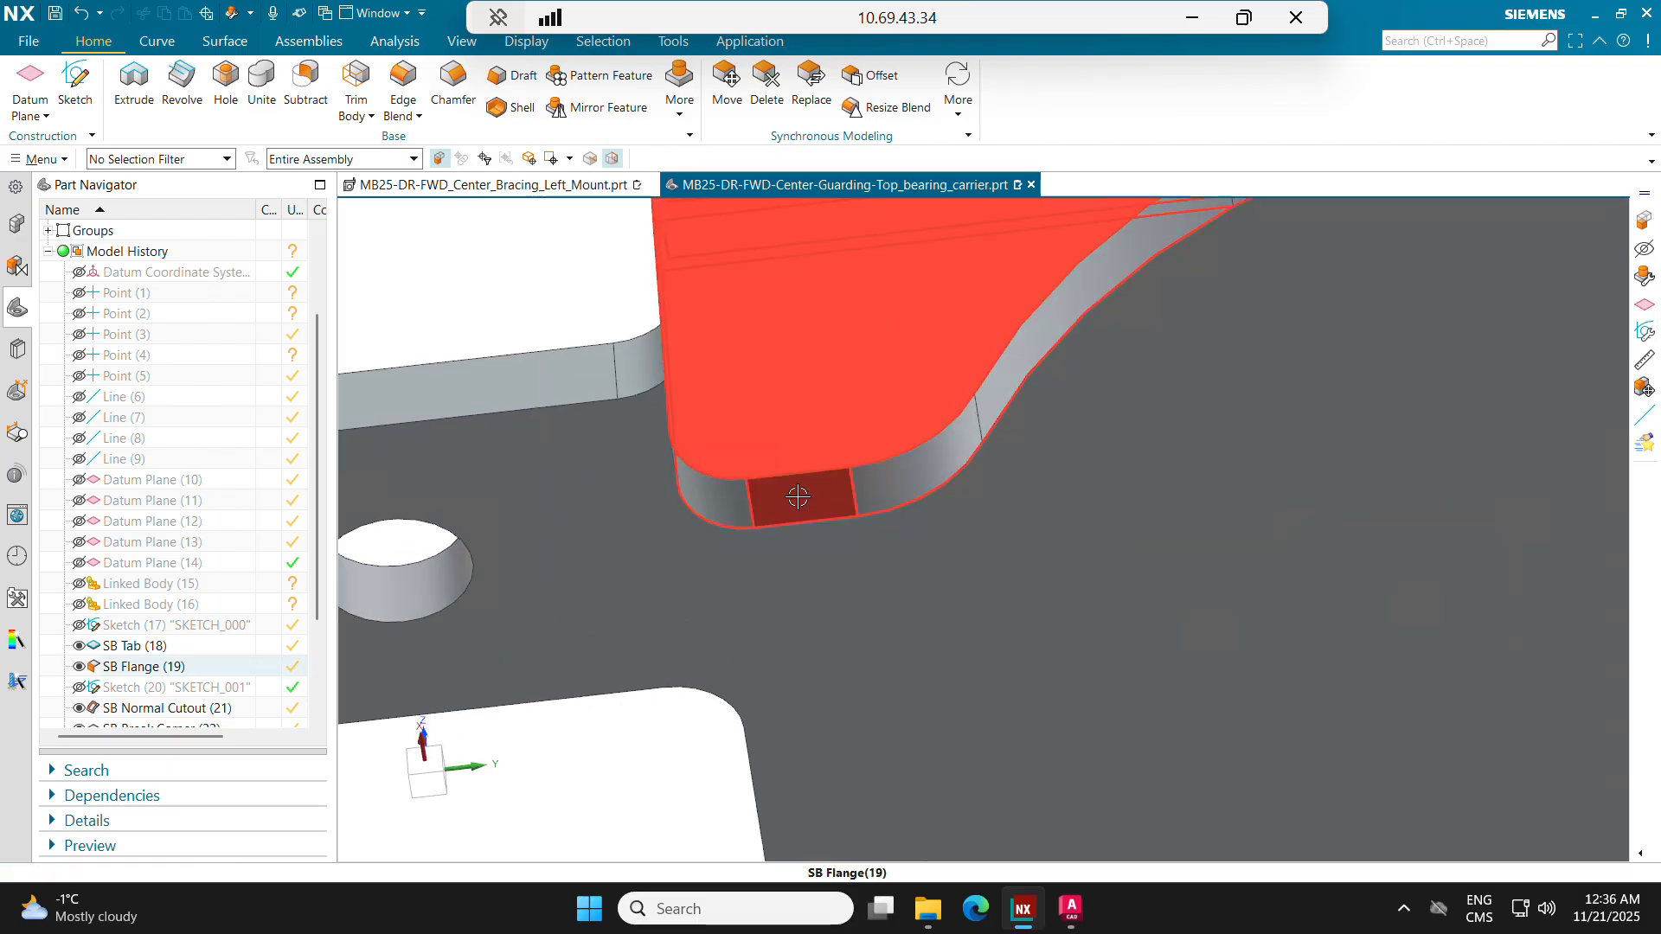
scroll(804, 493, down, 10)
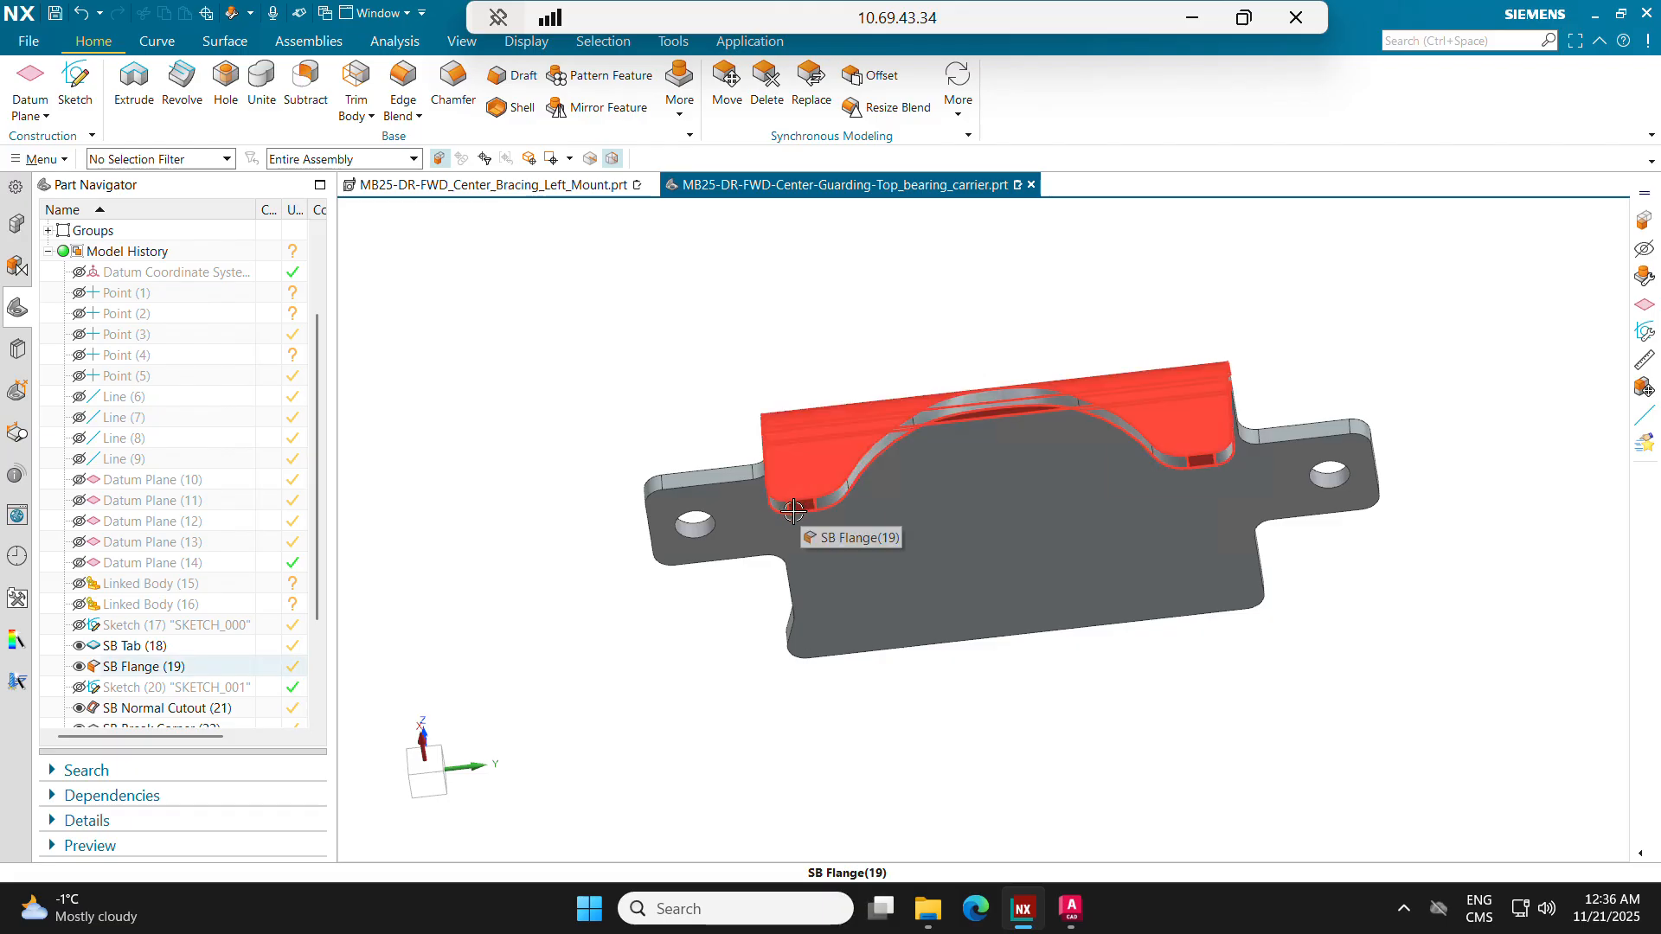
middle_drag(803, 503, 779, 470)
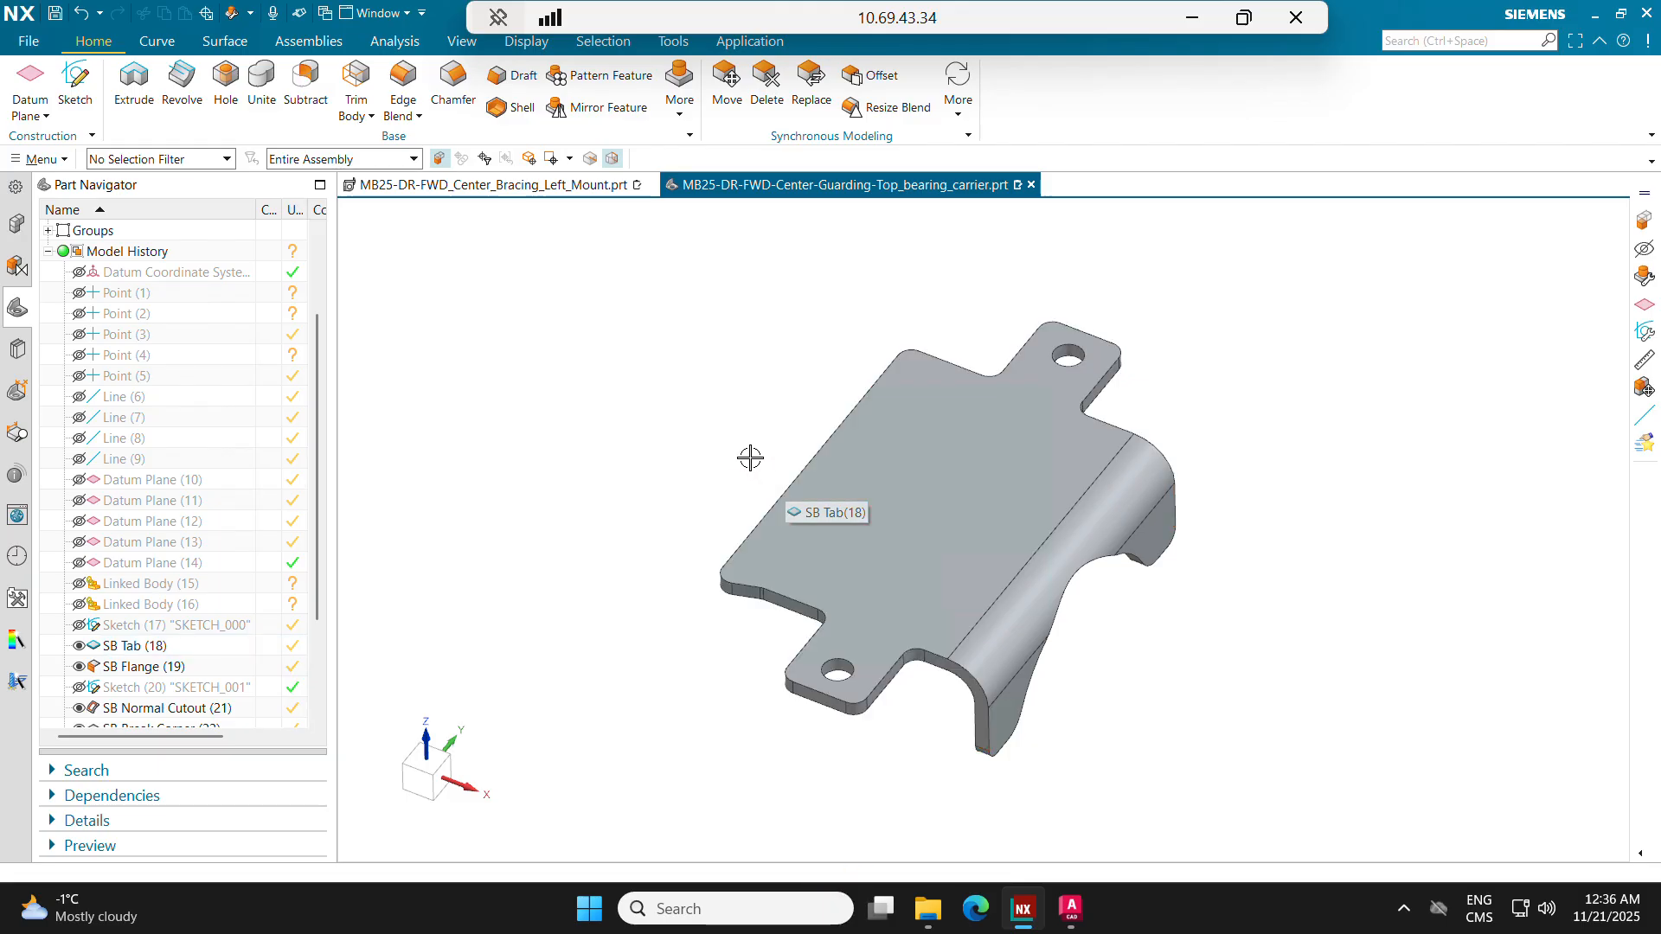
Step: Start a DXF export of the bearing carrier's Flat Pattern feature
scroll(260, 623, down, 3)
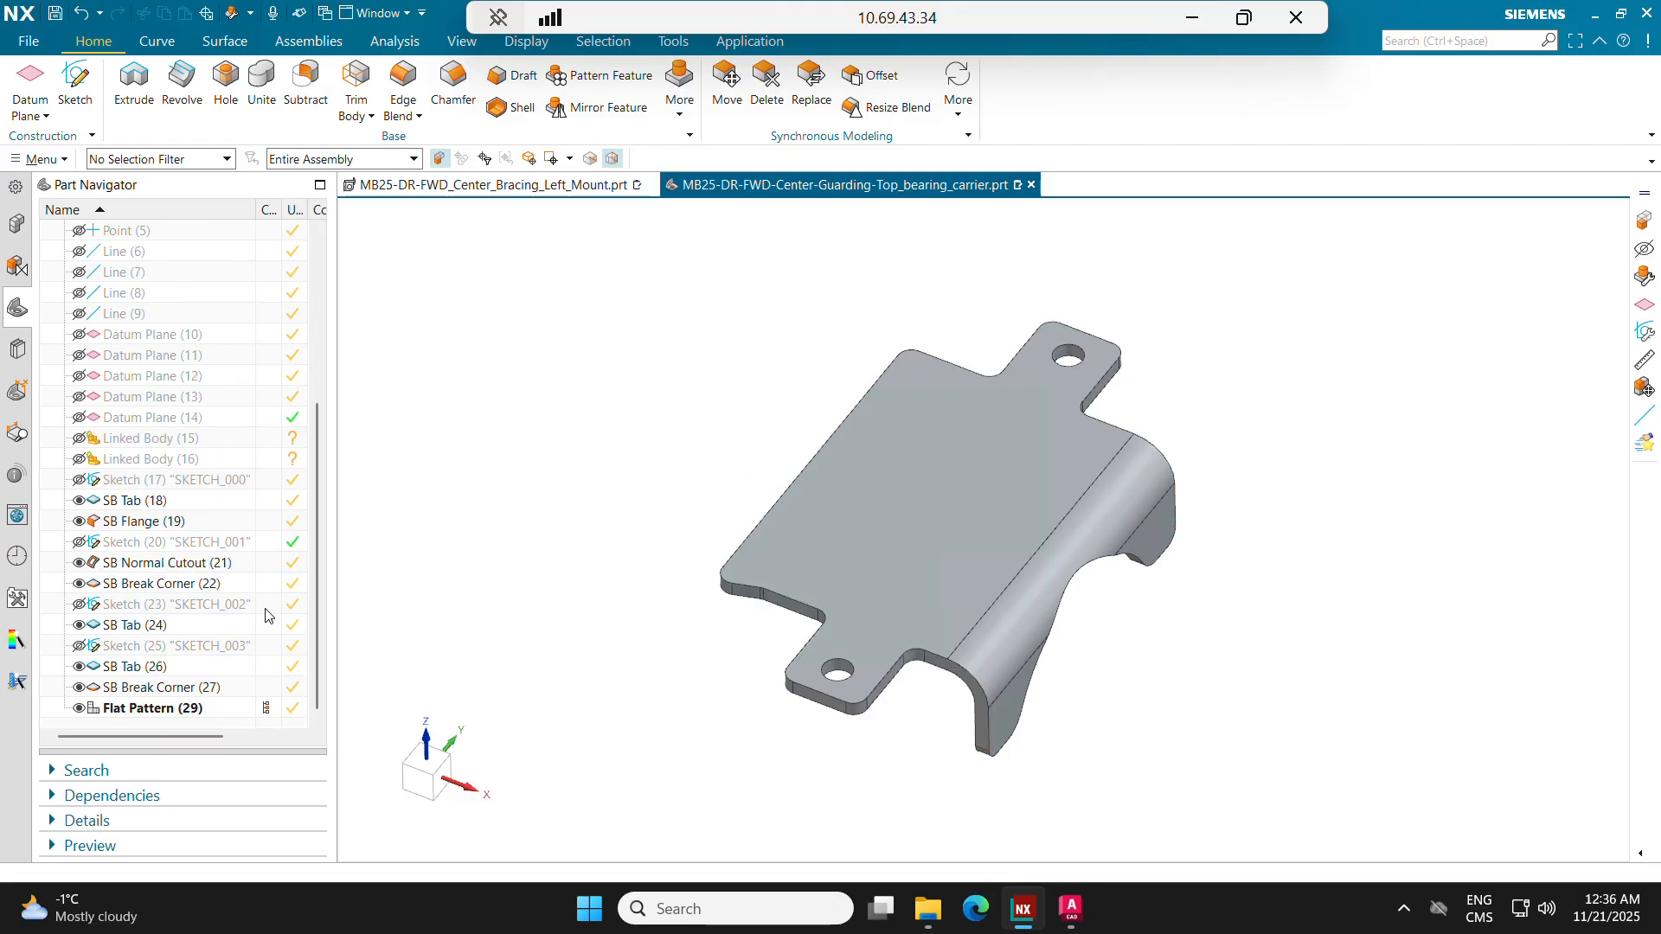
click(182, 708)
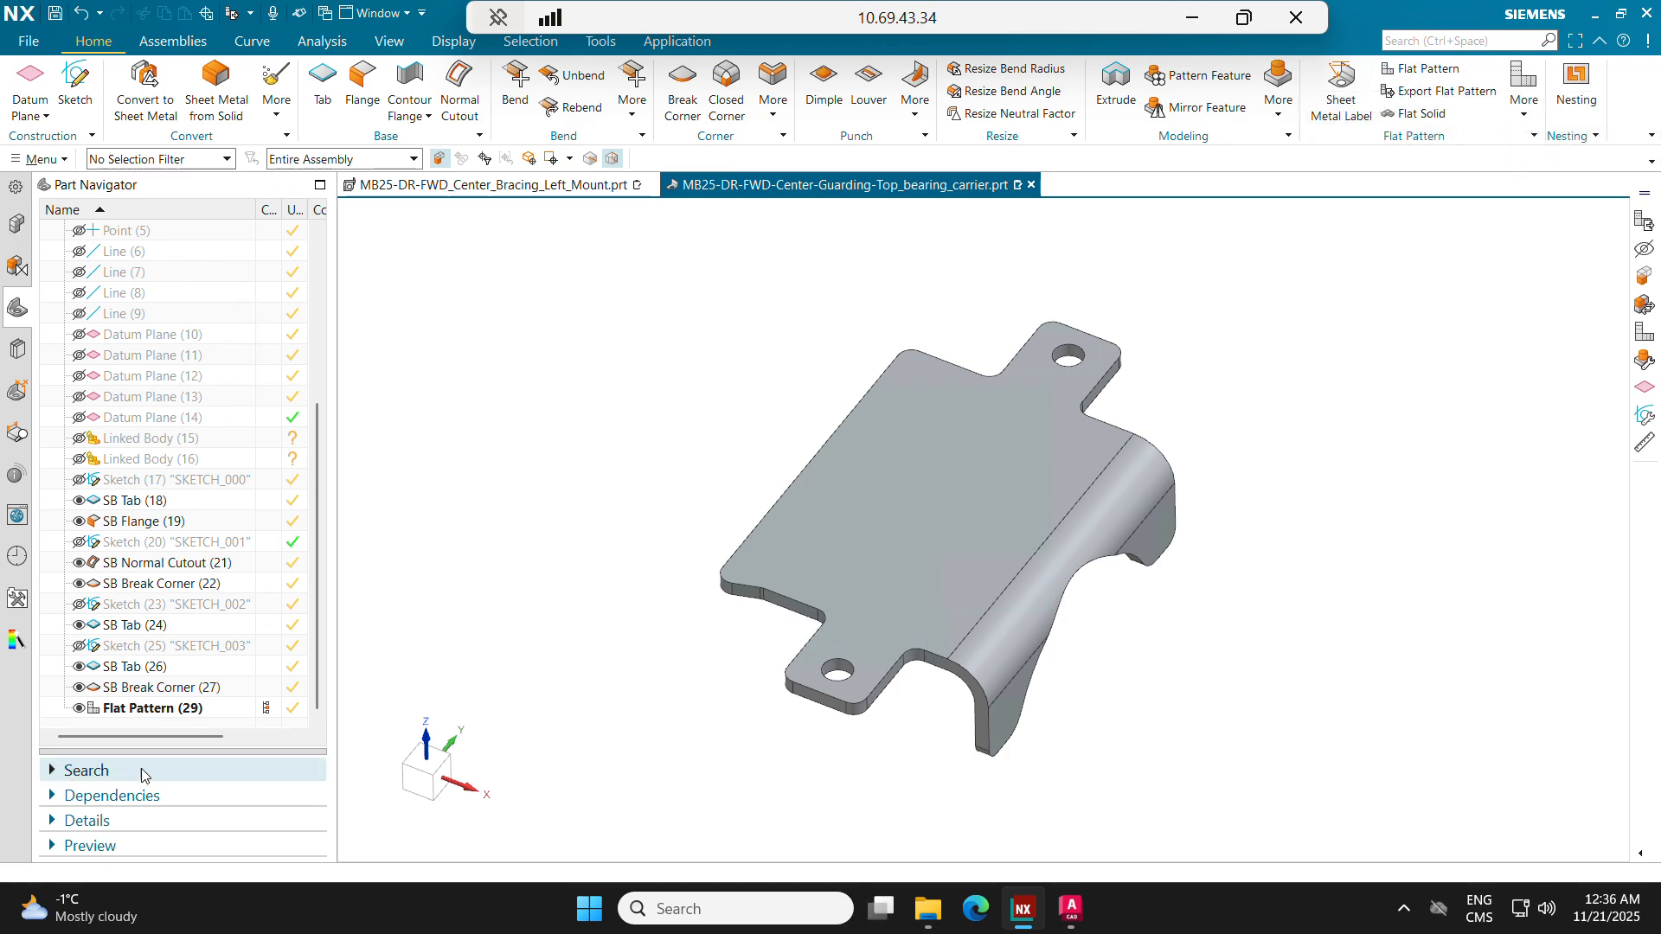
click(1440, 91)
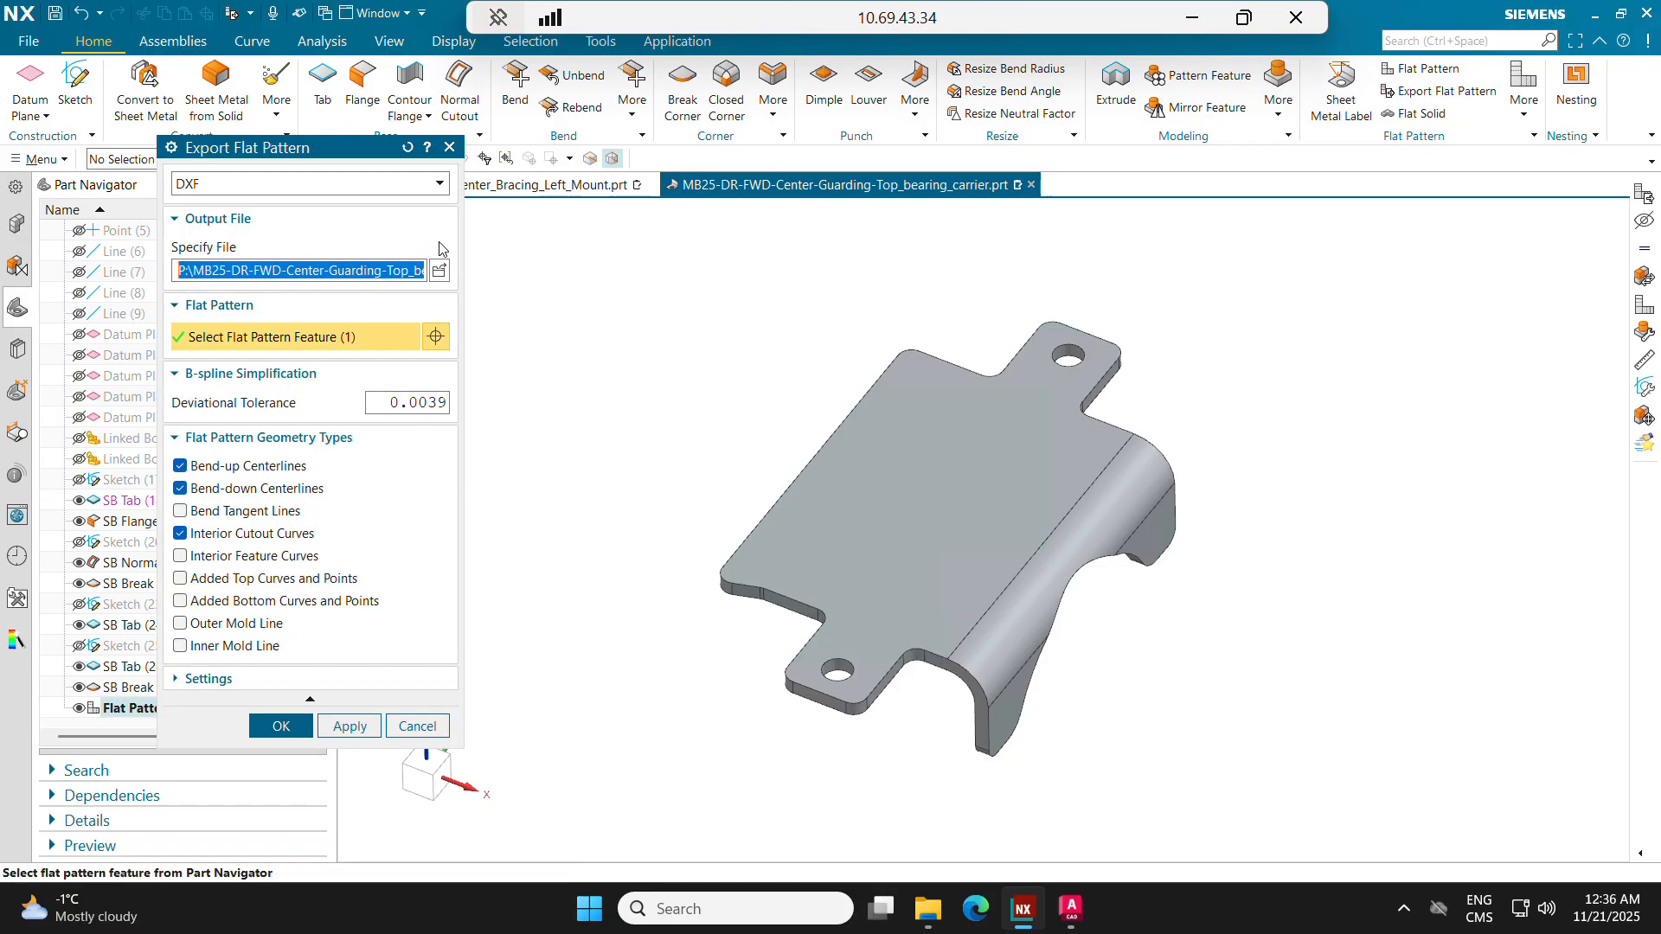
Step: Switch to the MB26_Manufacturing.xlsx workbook and enter "Drivetrain rear guarding" as the part name in row 17 of the Lasercut sheet
key(alt+Tab)
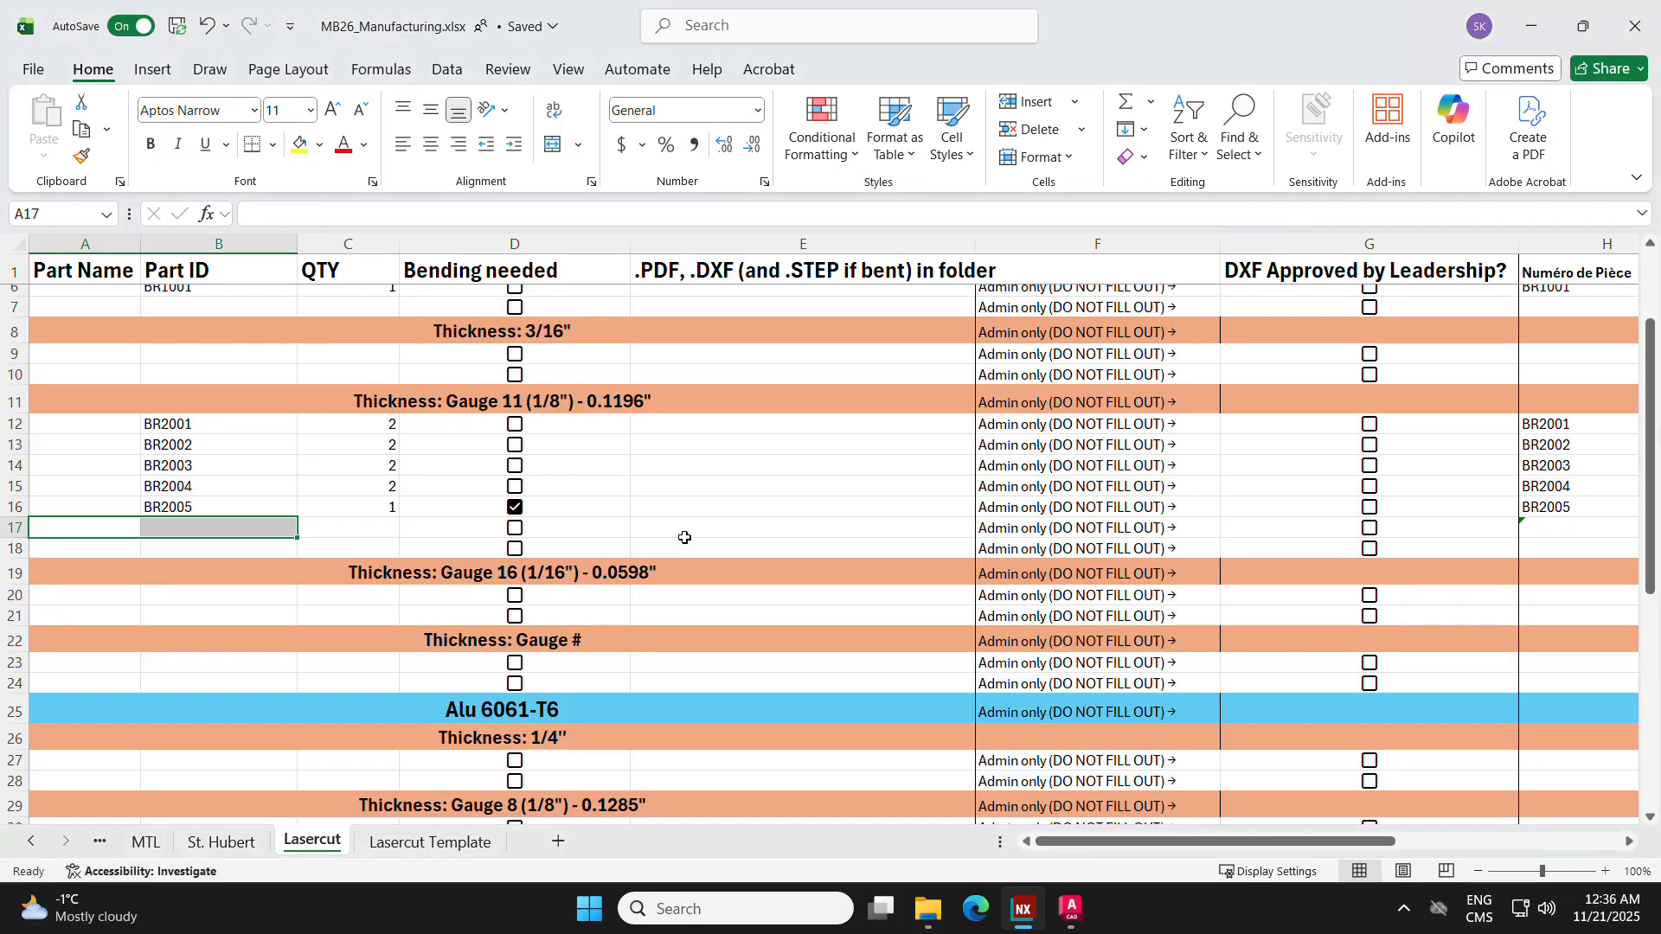
click(378, 525)
scroll(553, 315, up, 2)
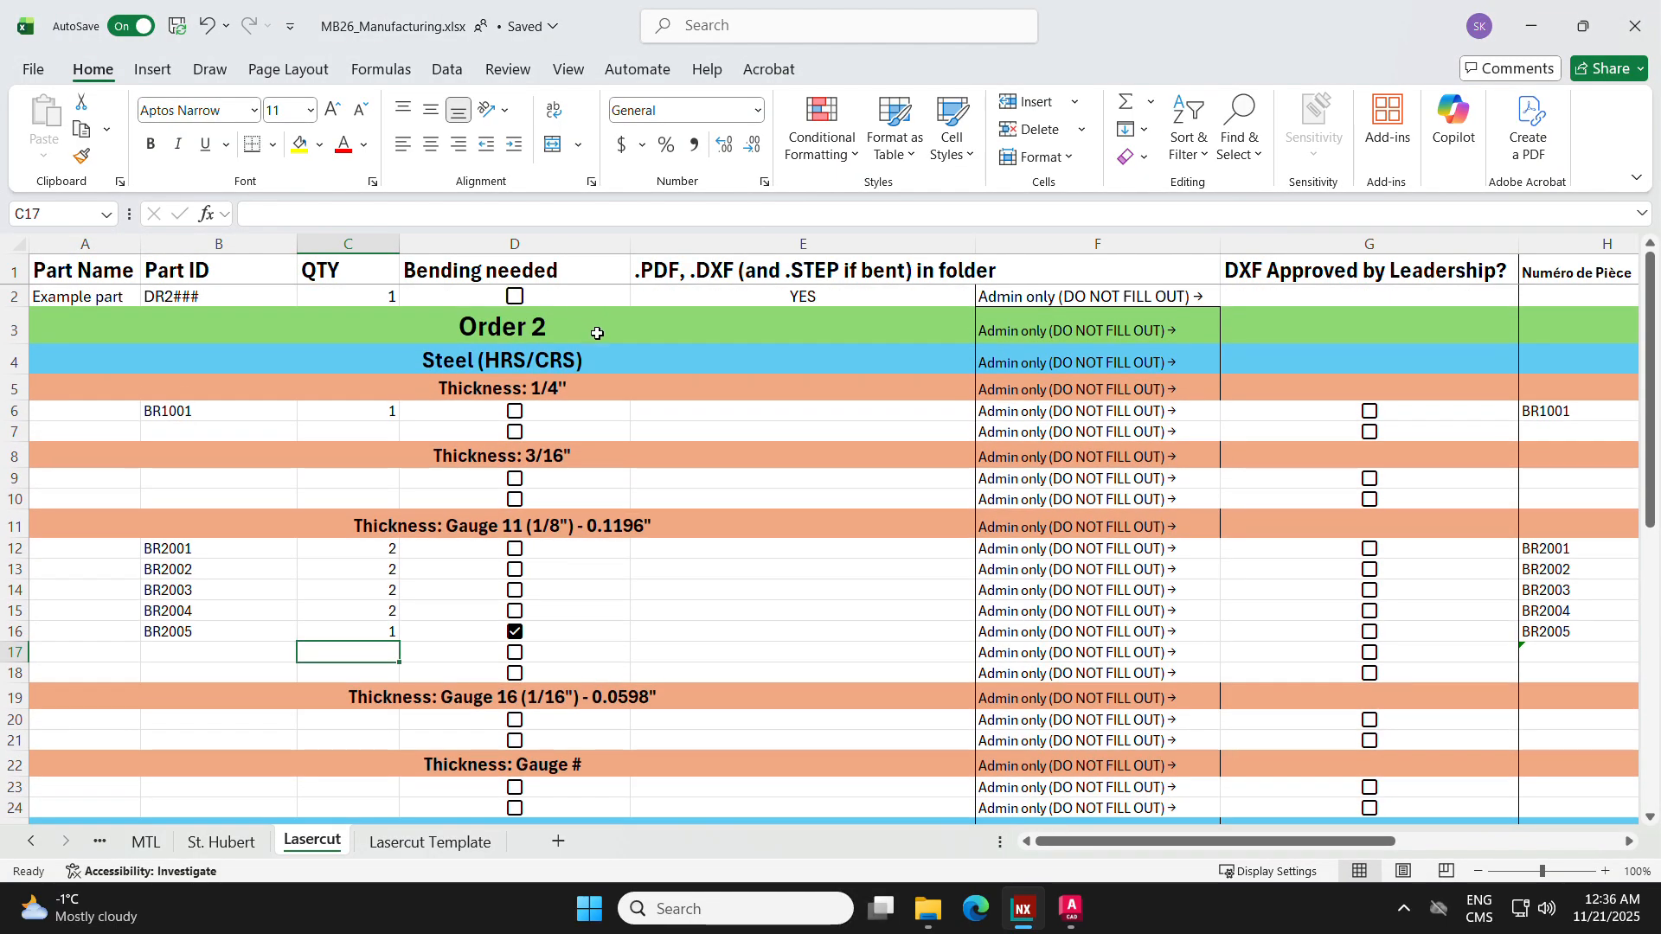
scroll(255, 542, down, 2)
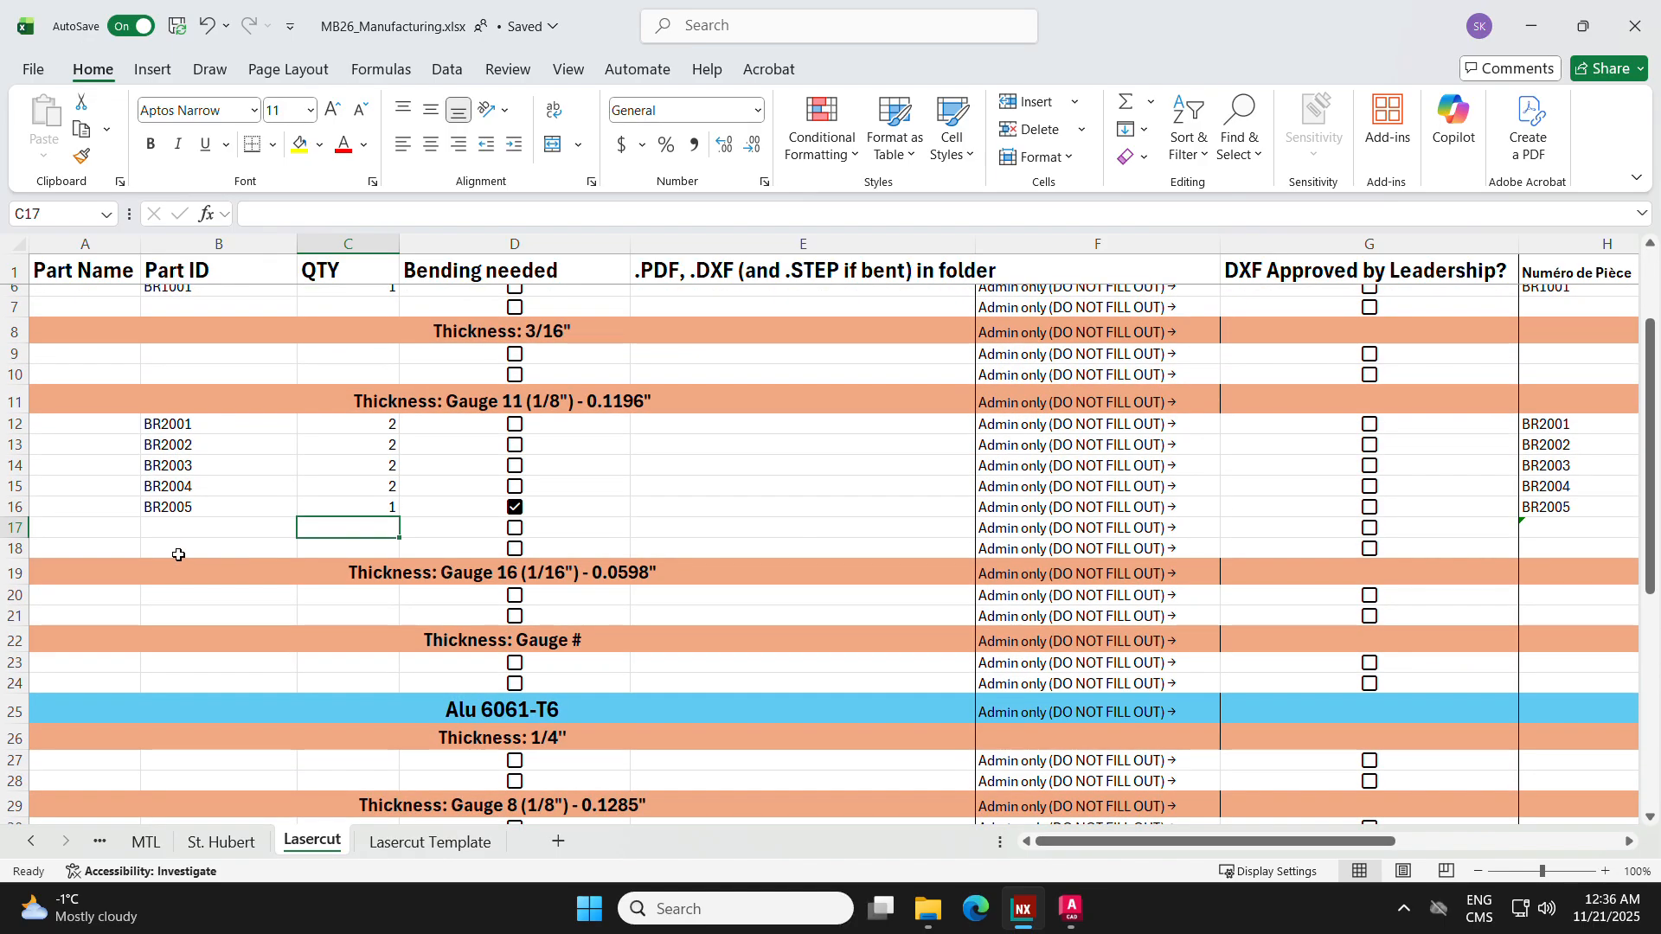
click(123, 526)
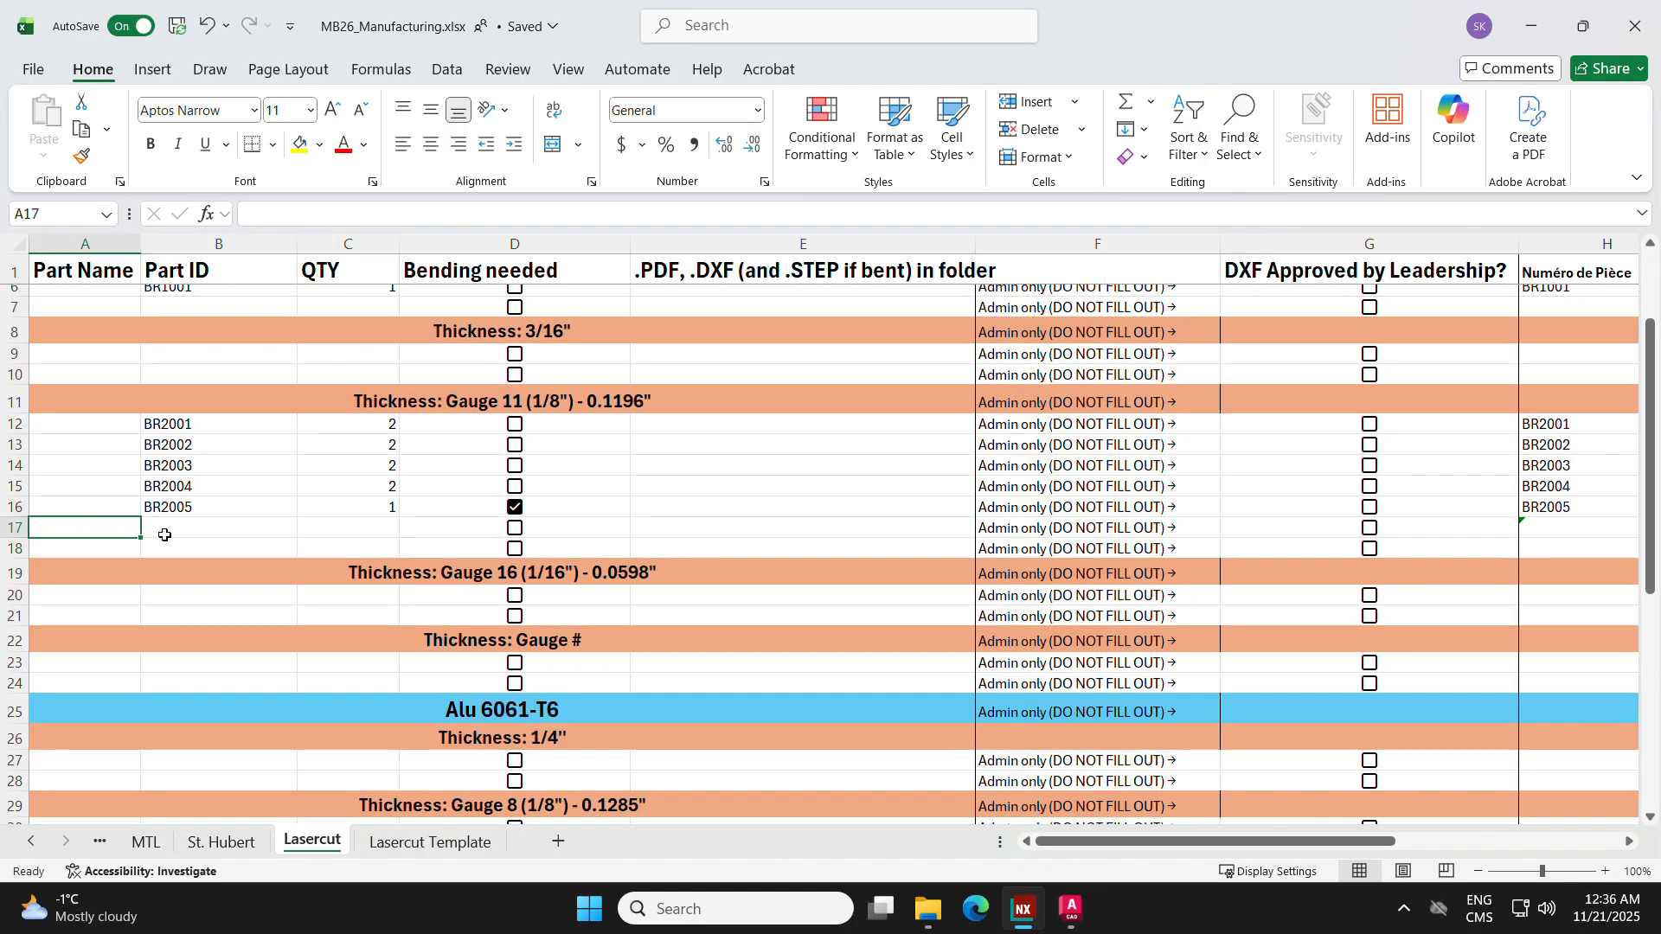
text(Drivetrain rear g)
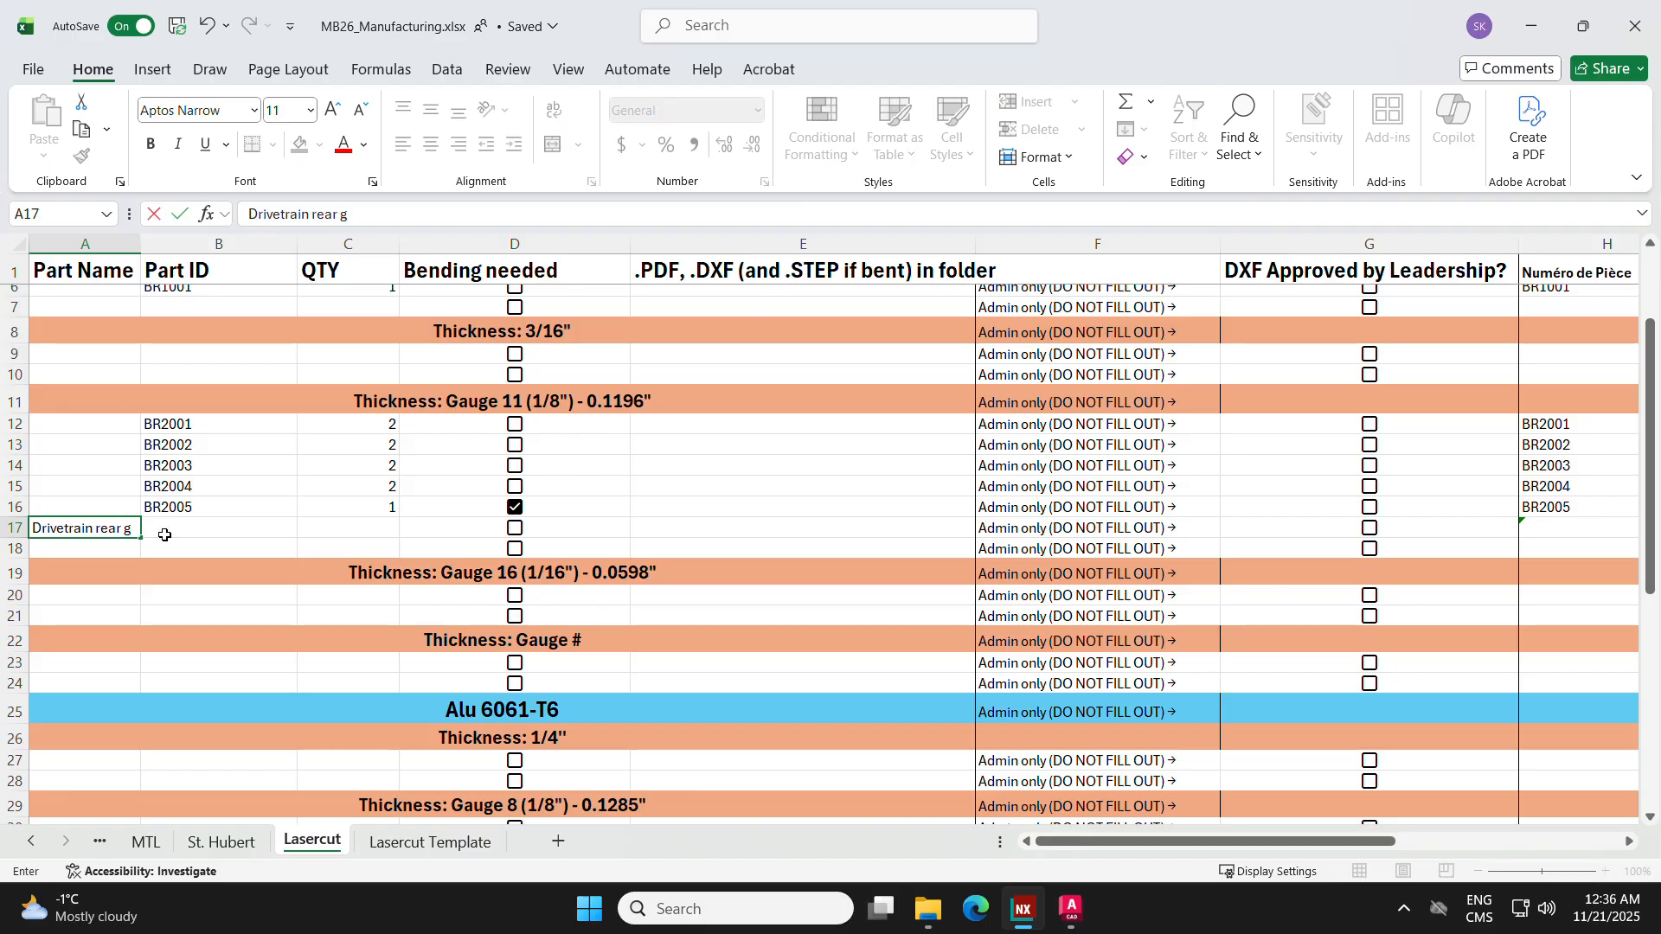
text(uar)
key(BackSpace)
text(arding)
Step: Complete row 17 with part ID DRS2005, quantity 1 and bending marked as needed
click(166, 535)
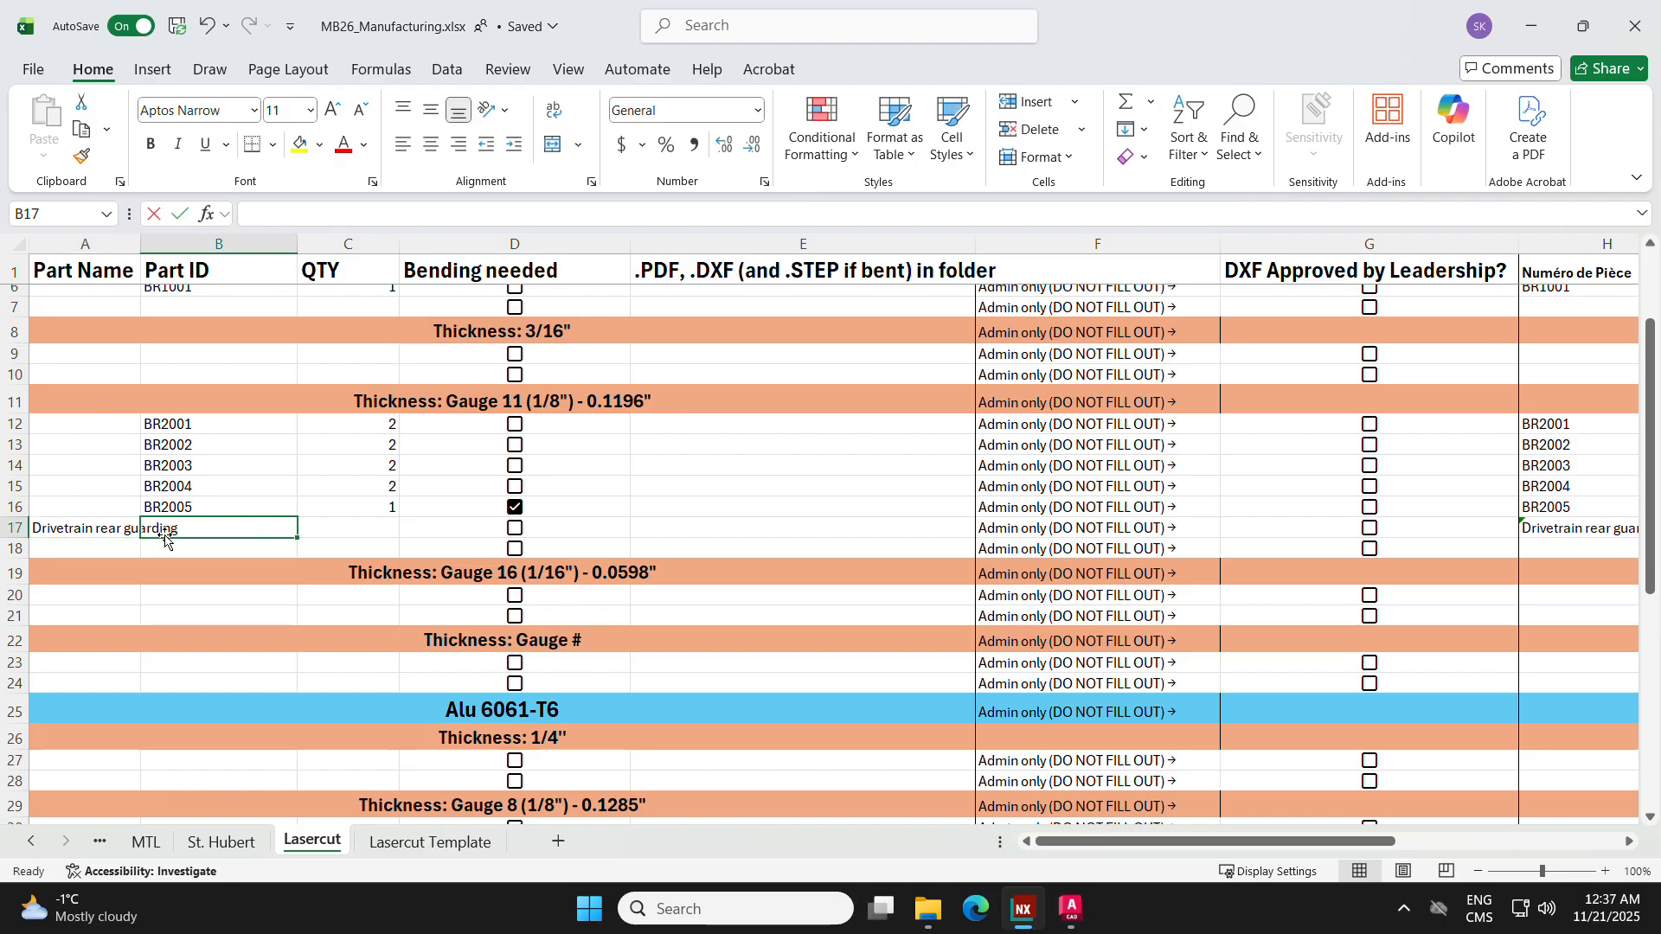
text(DRS2005)
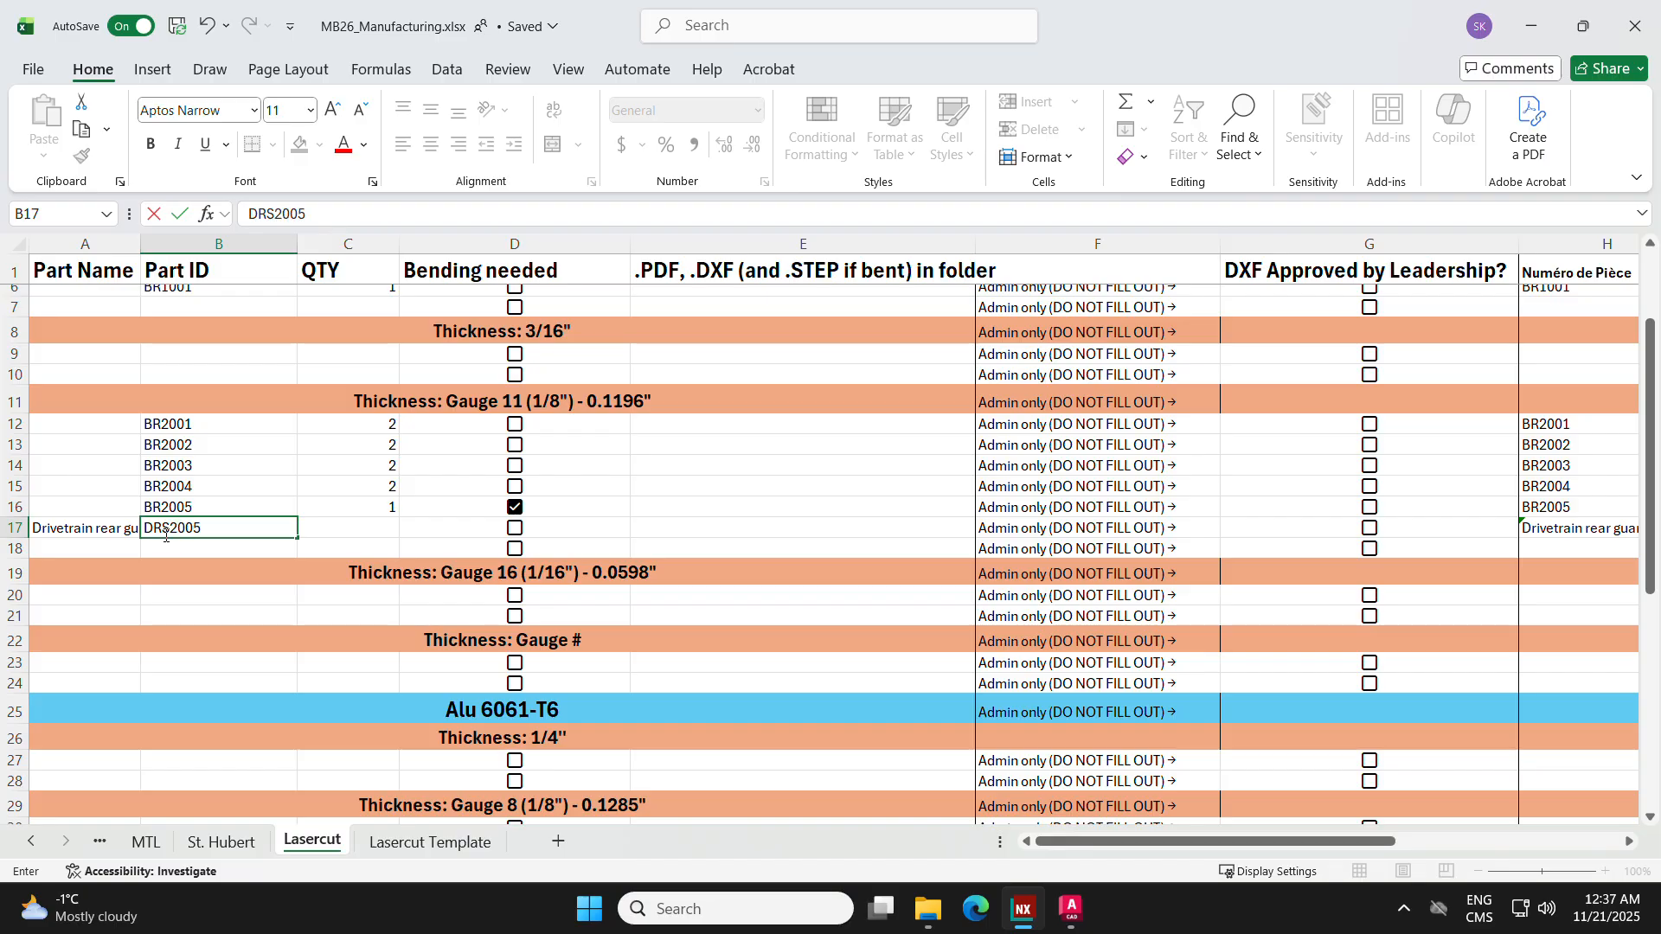
key(Tab)
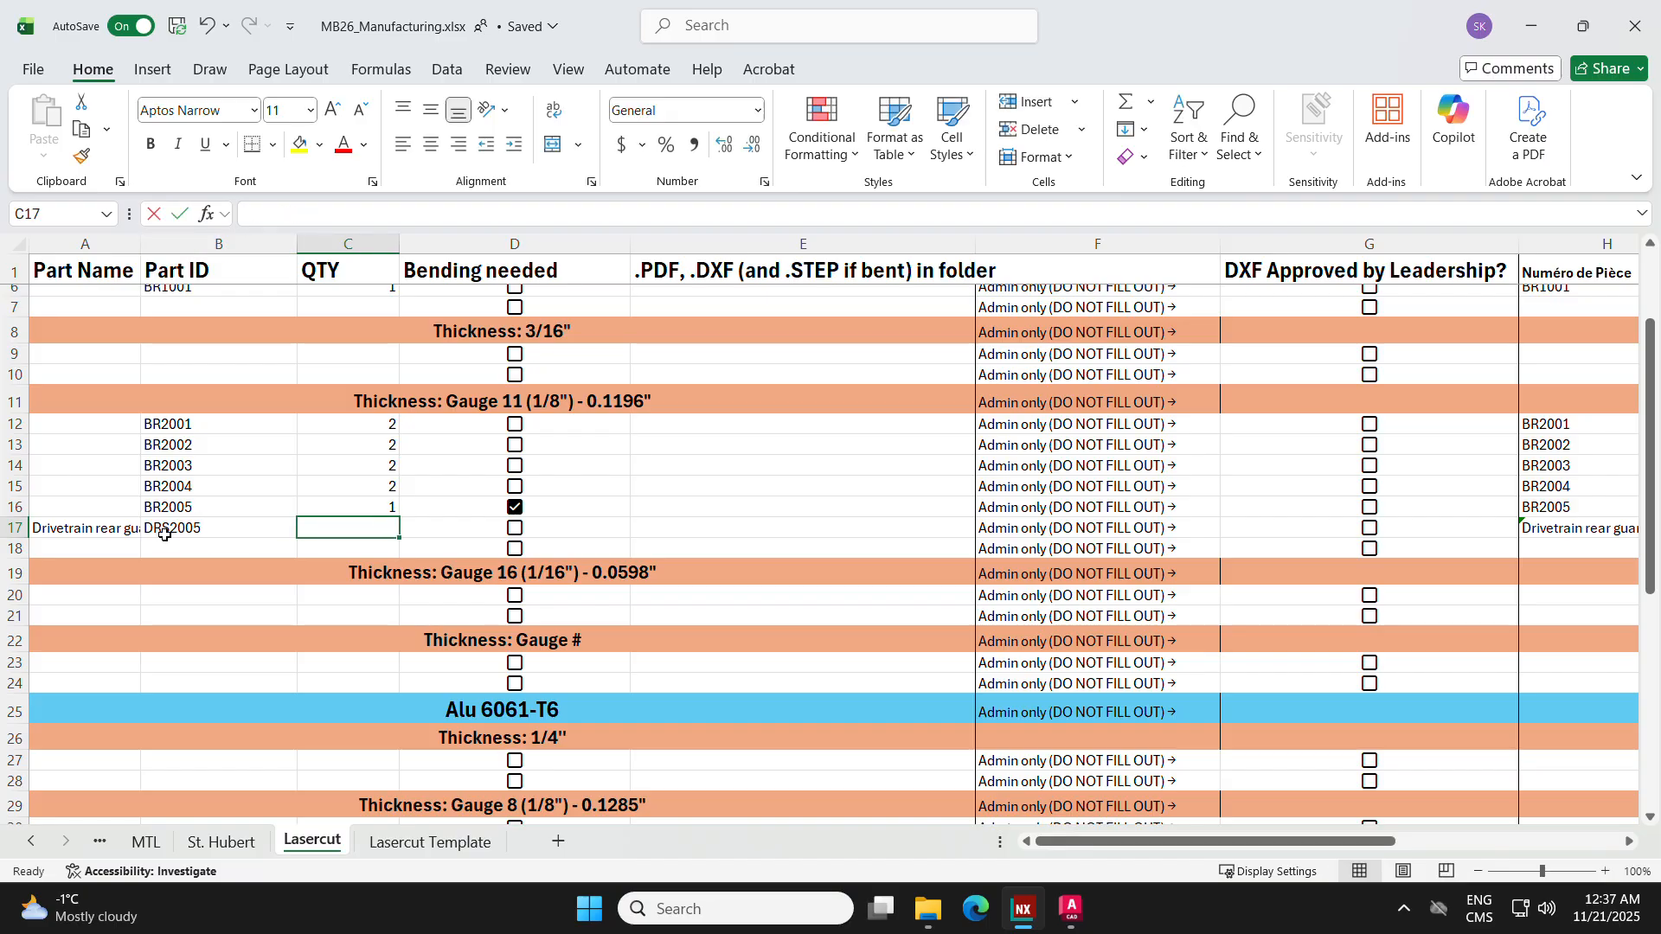
key(Tab)
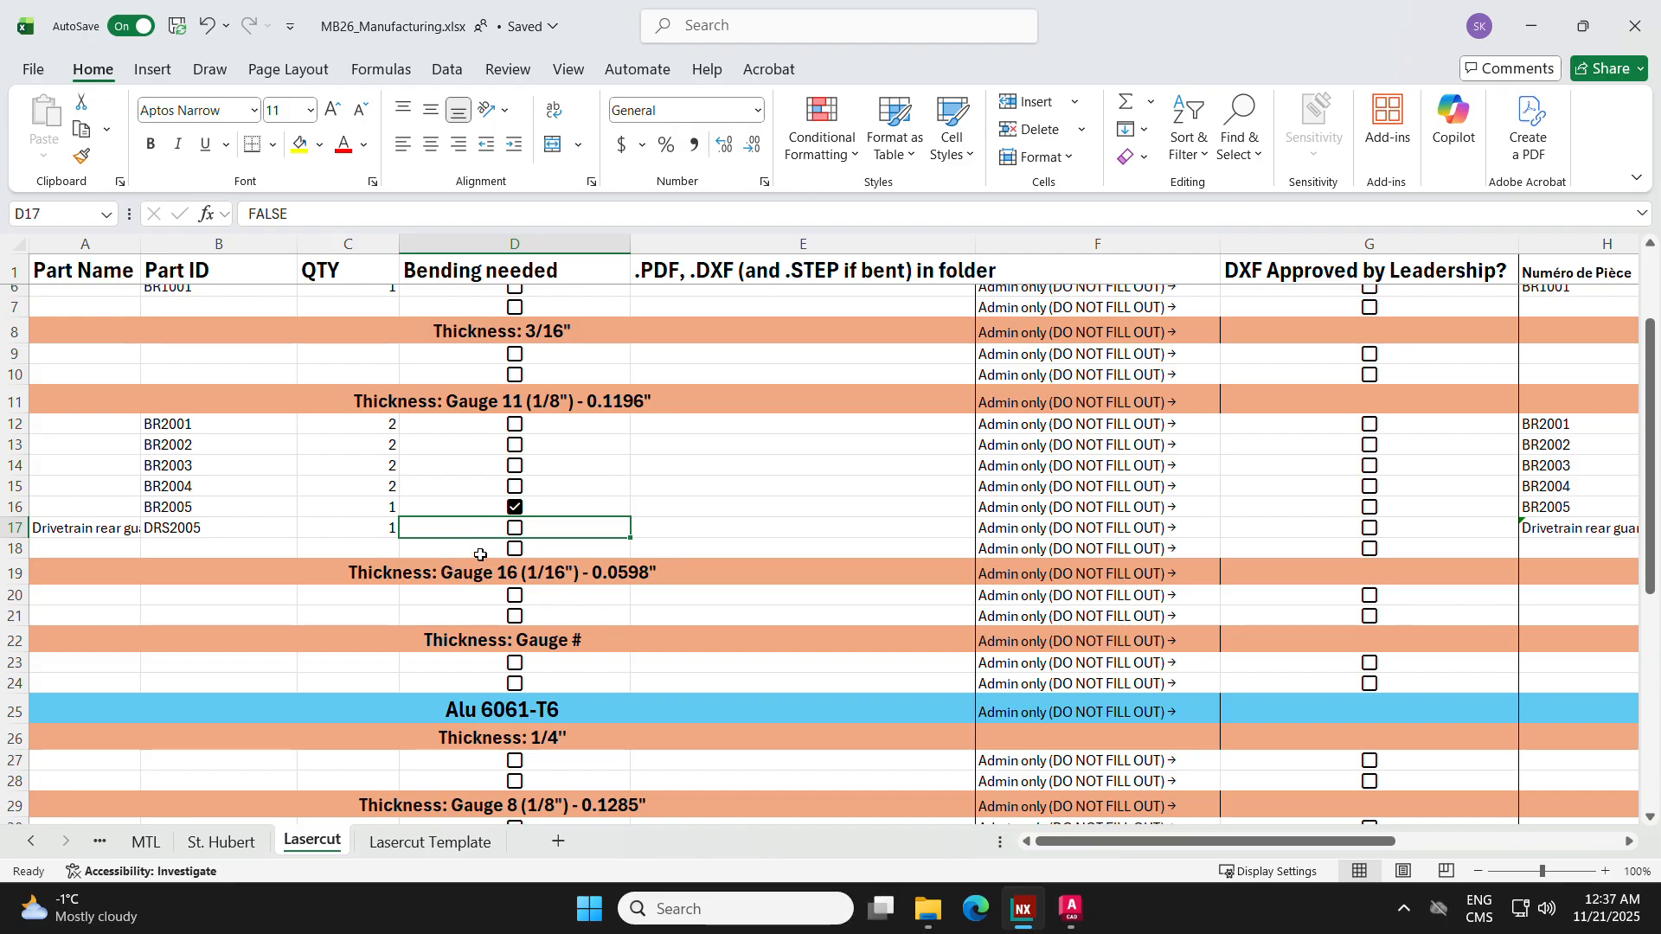
click(517, 529)
click(721, 516)
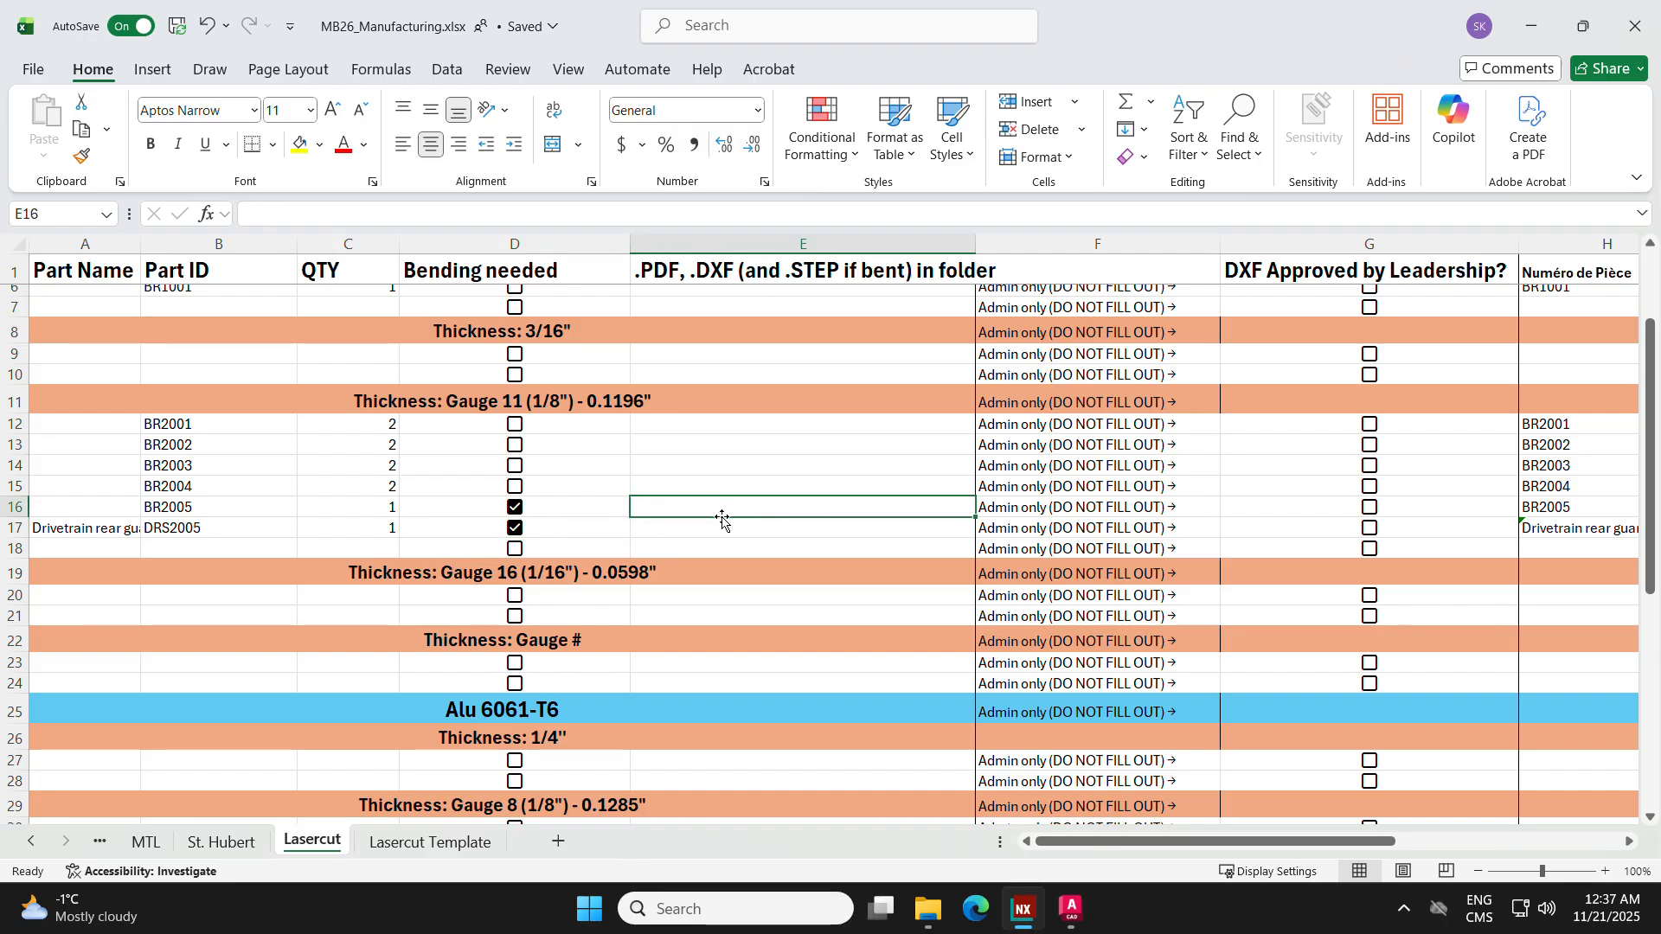
click(693, 525)
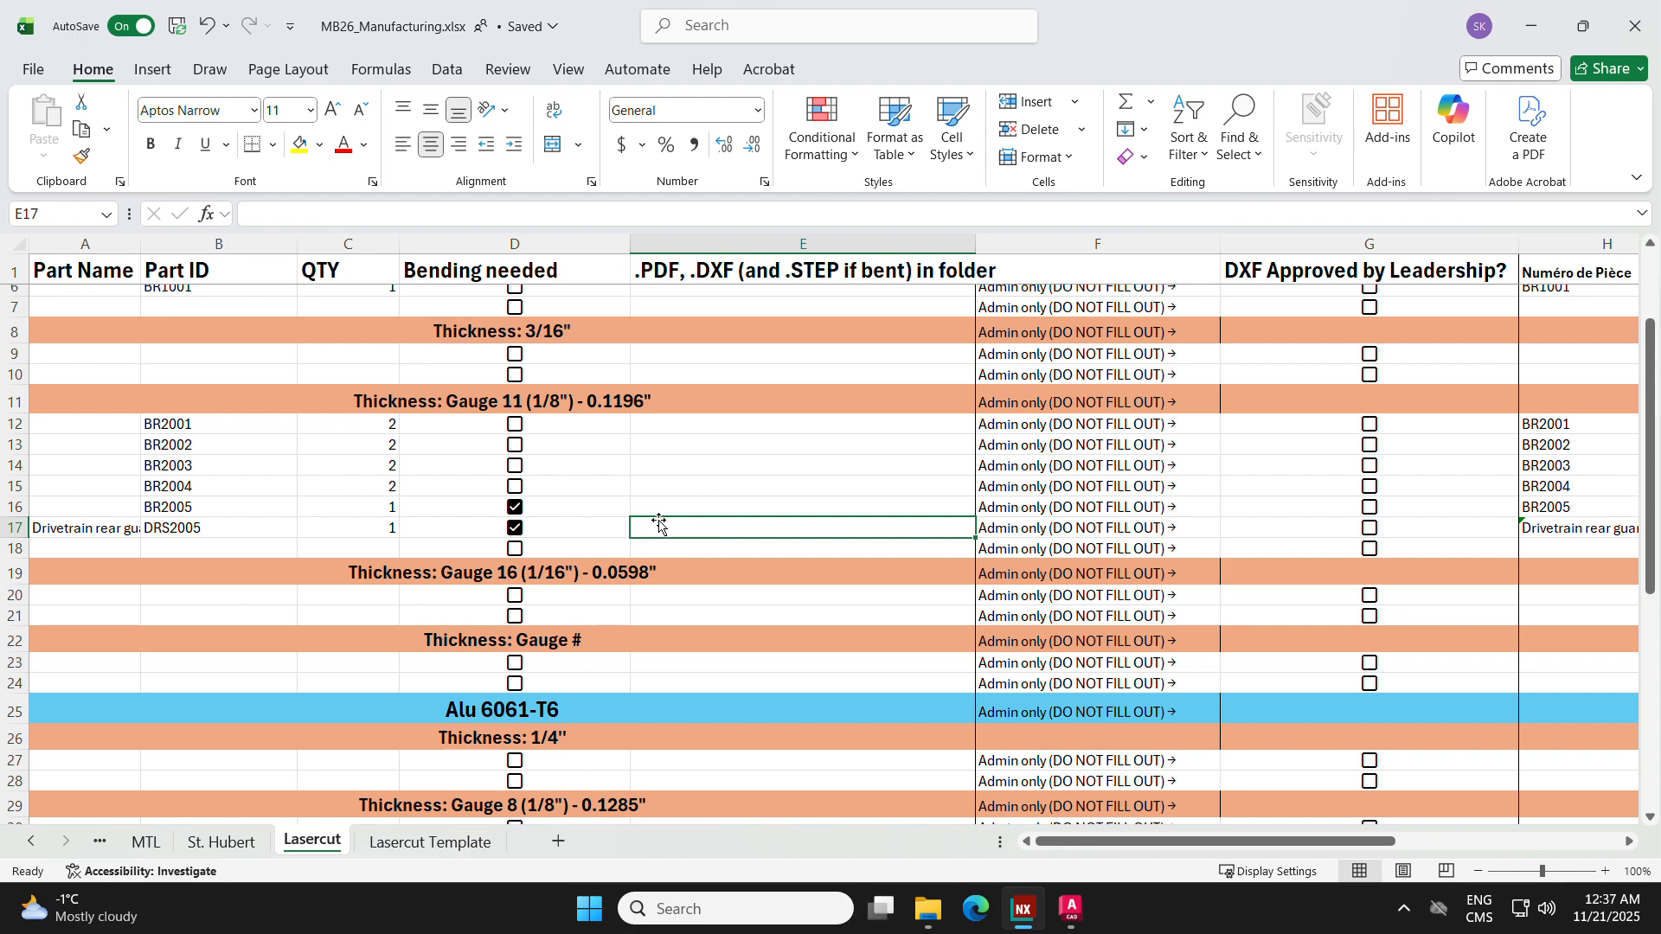
click(158, 529)
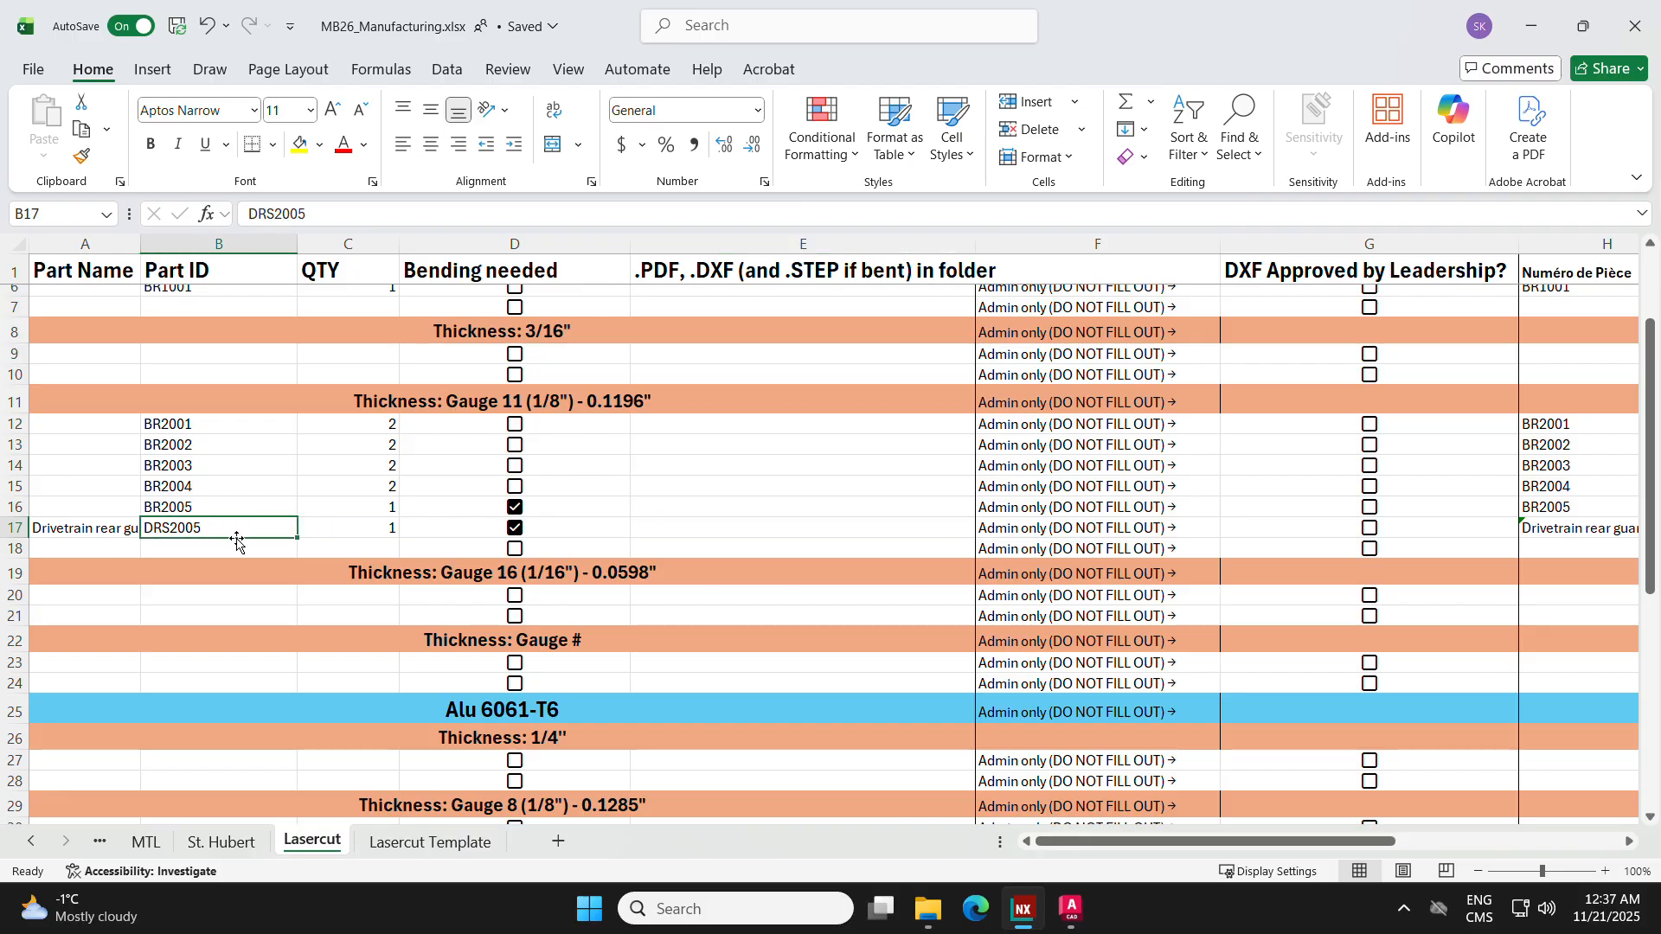
Step: Return to NX and name the flat pattern's DXF output file DRS2005
click(1529, 34)
click(1070, 908)
click(1022, 908)
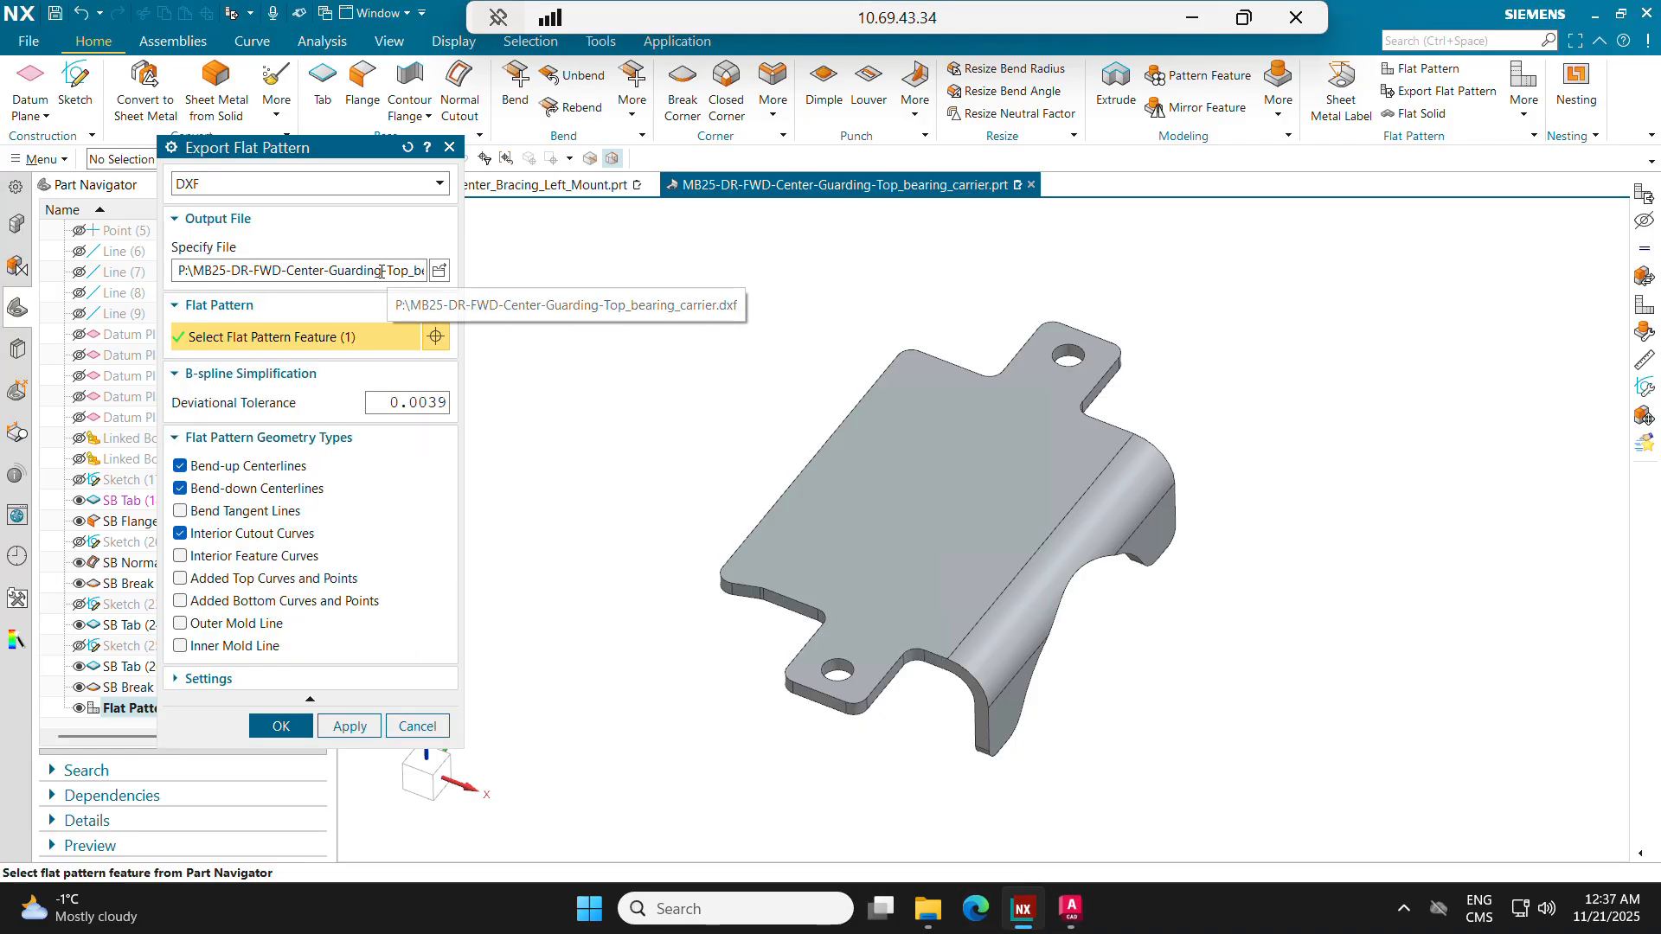
click(378, 271)
click(438, 270)
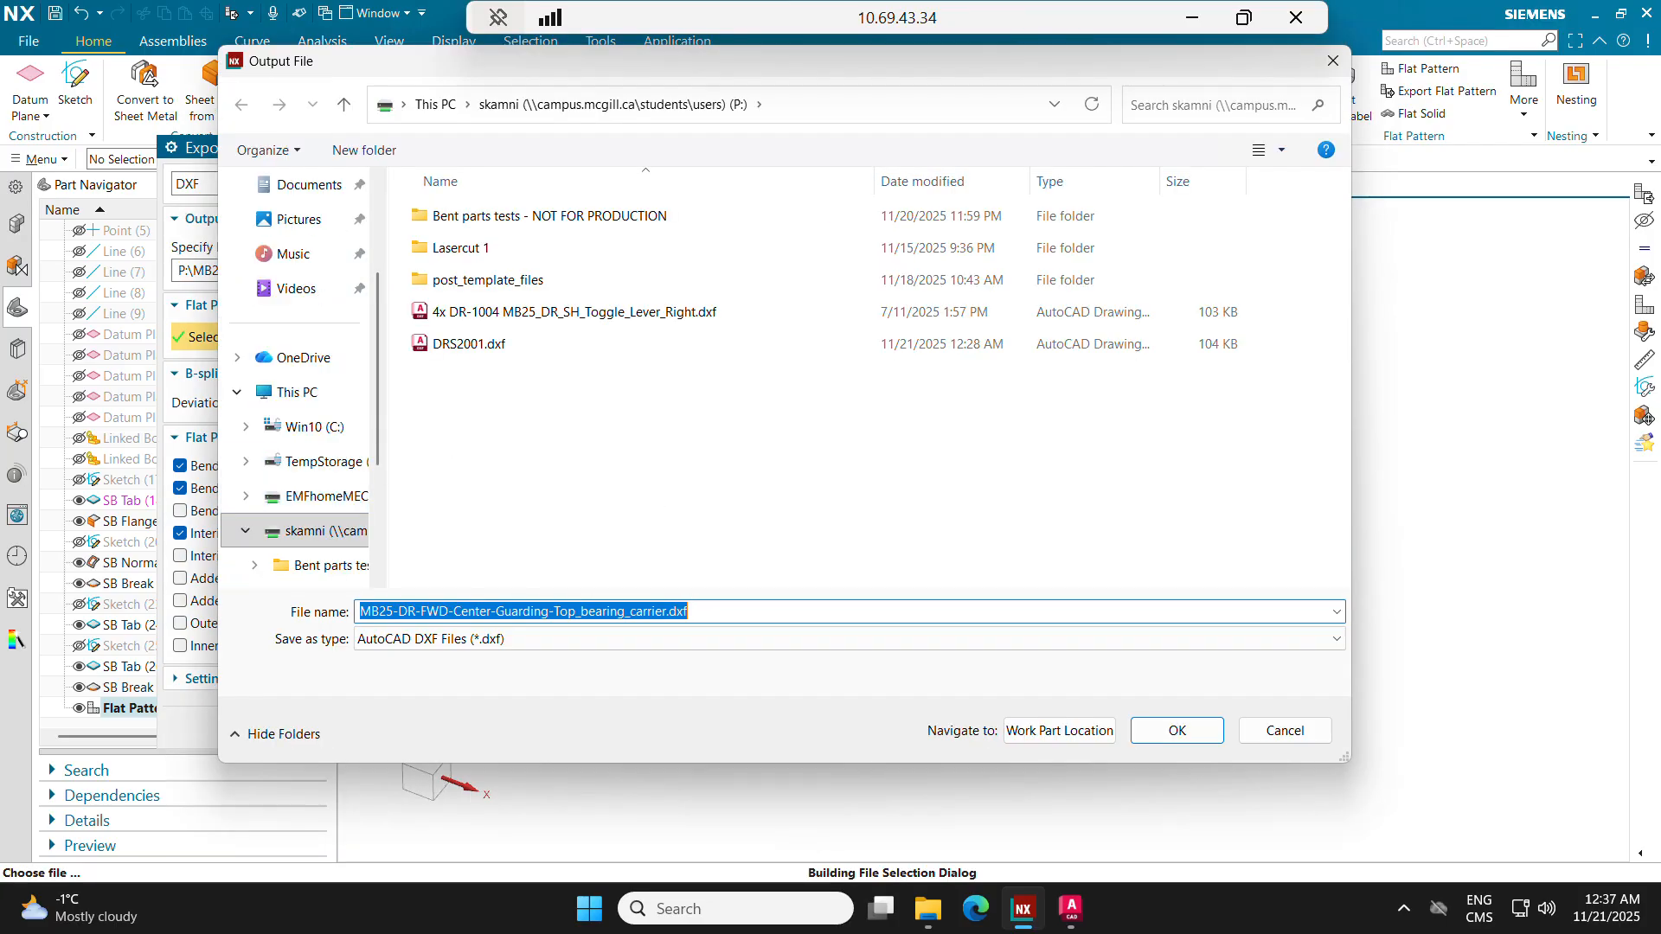
text(DRS)
key(BackSpace)
key(BackSpace)
key(BackSpace)
text(DRS2005)
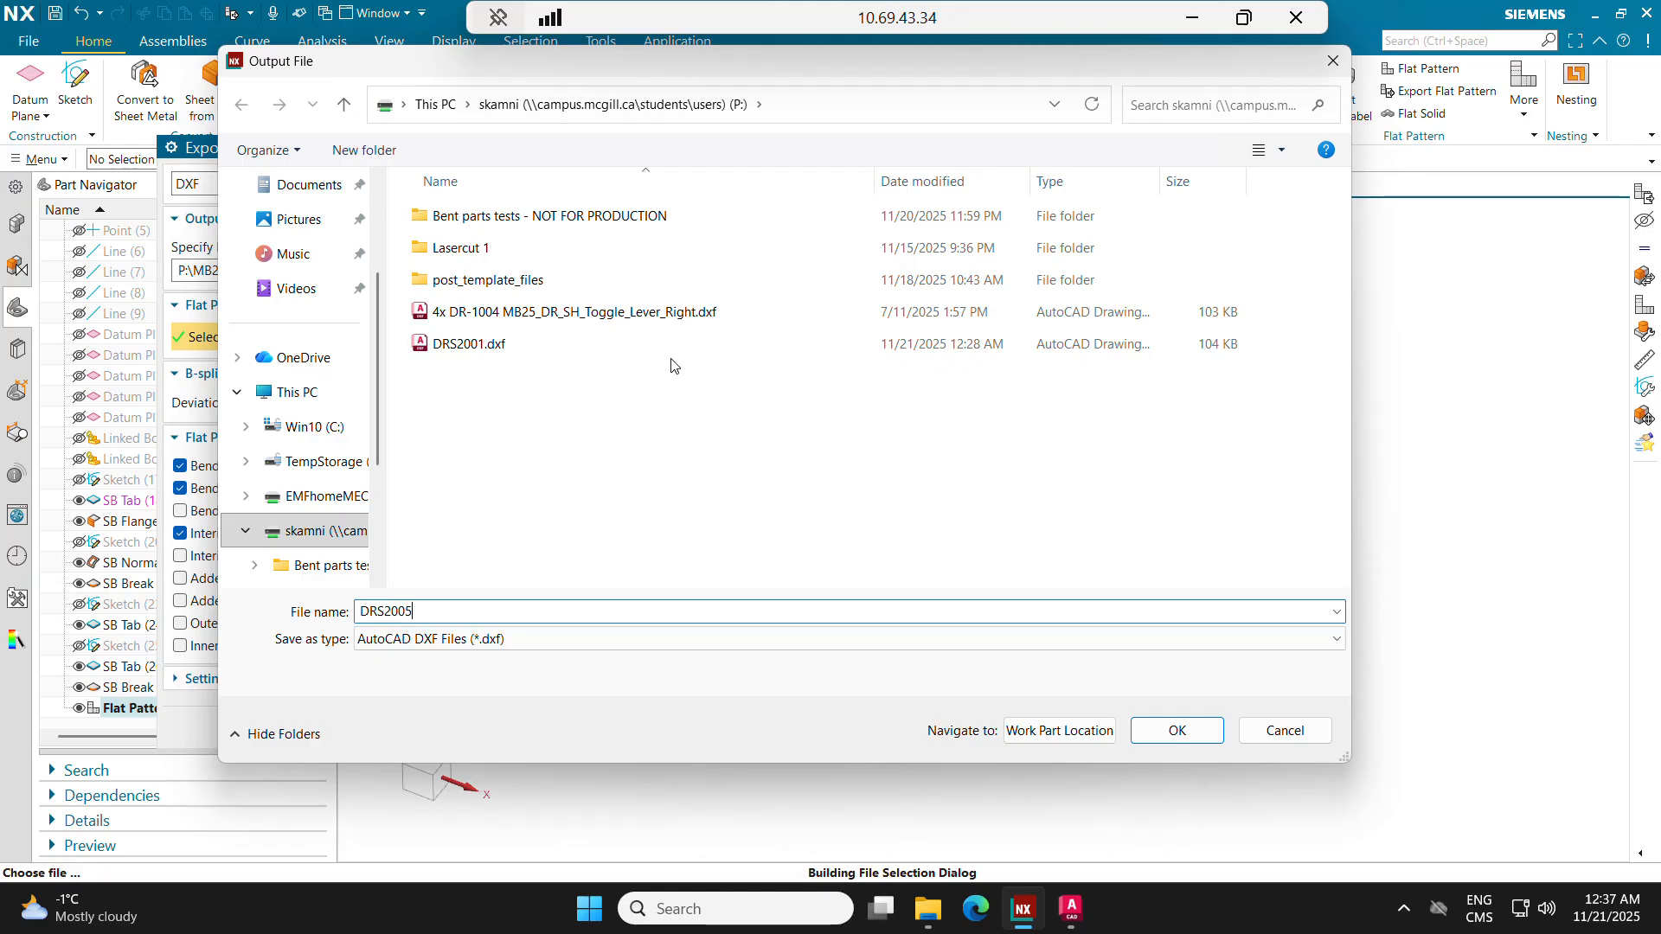
click(1177, 730)
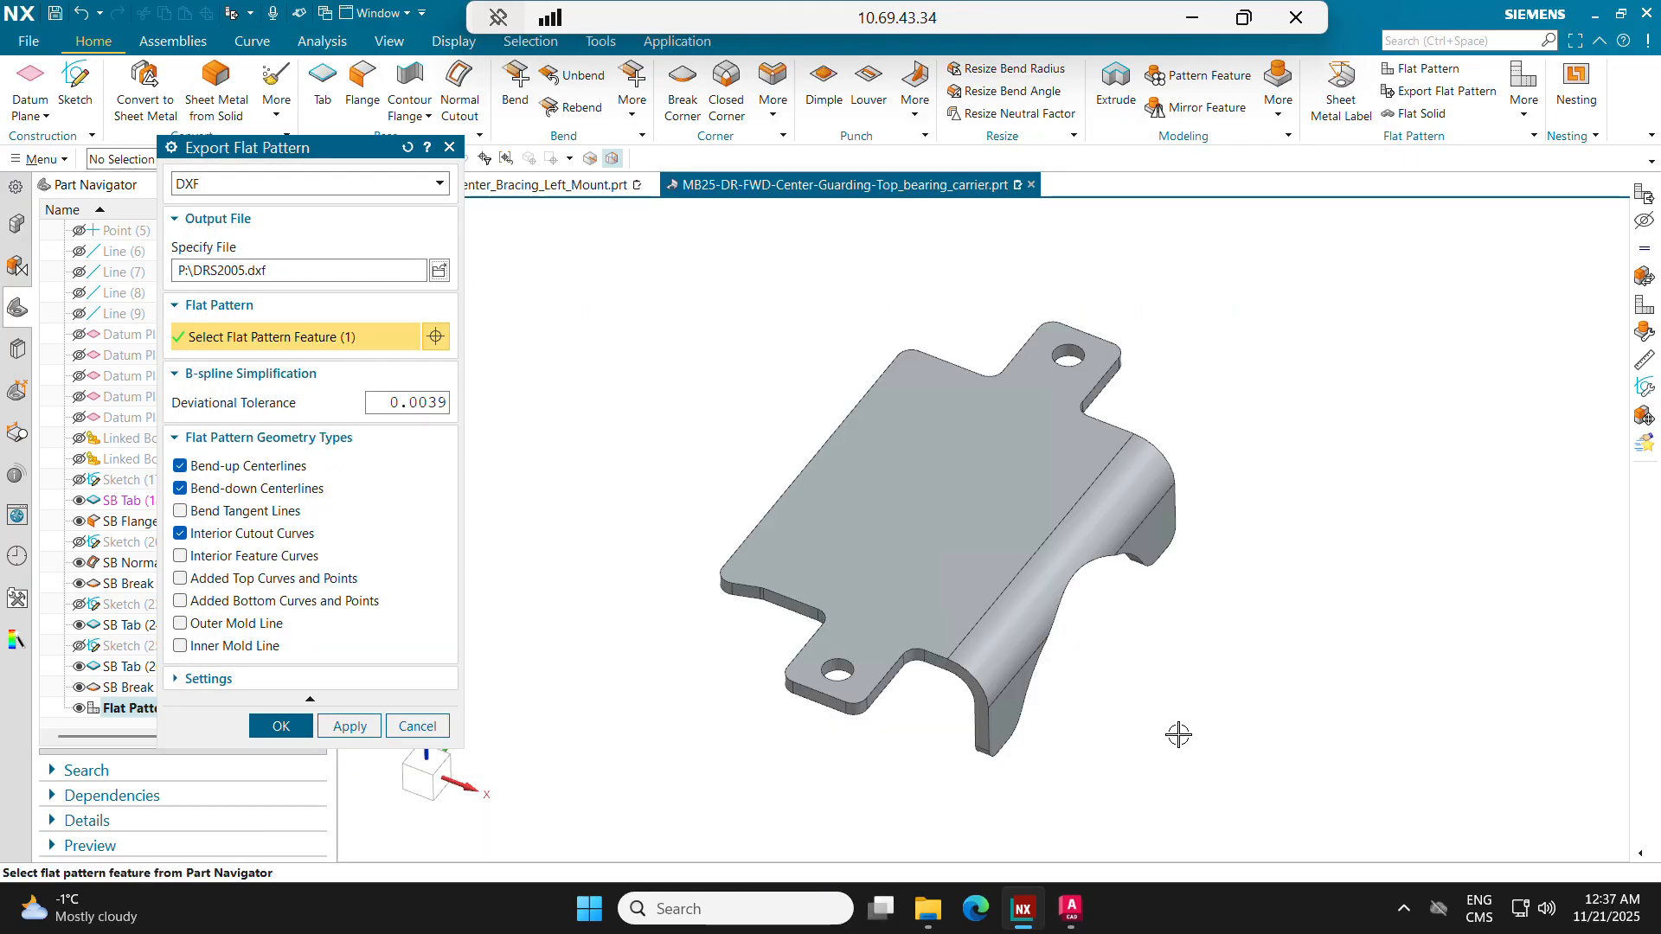
Step: Change the output file name to DRA2005.dxf and export the flat pattern
click(440, 271)
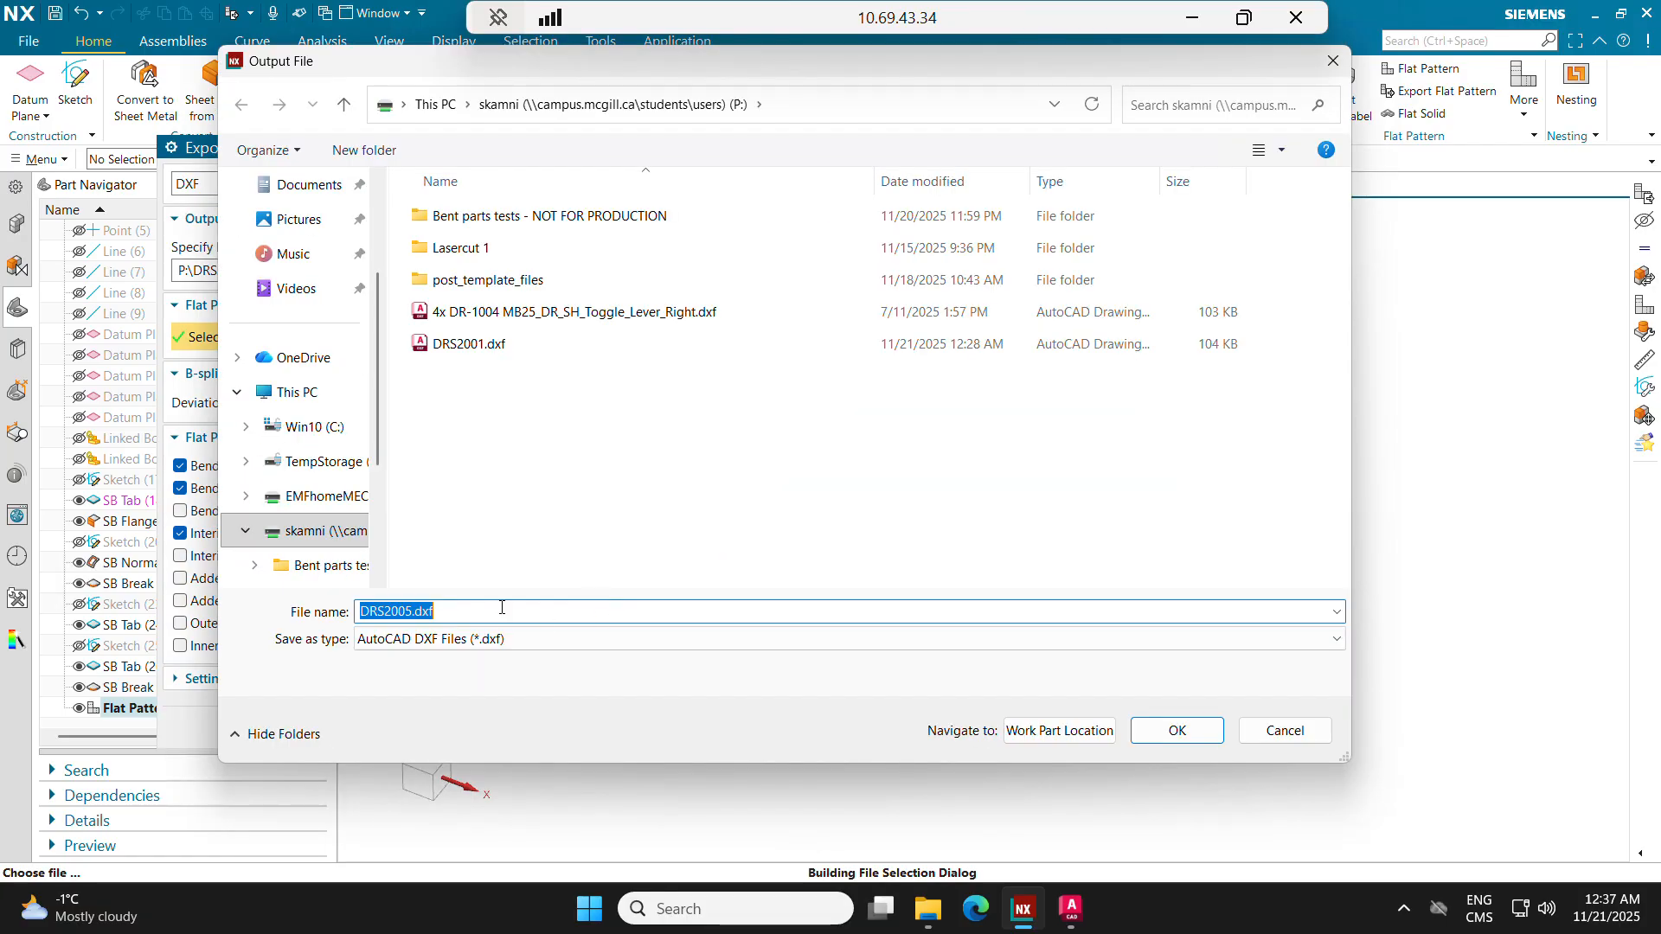
click(392, 611)
key(BackSpace)
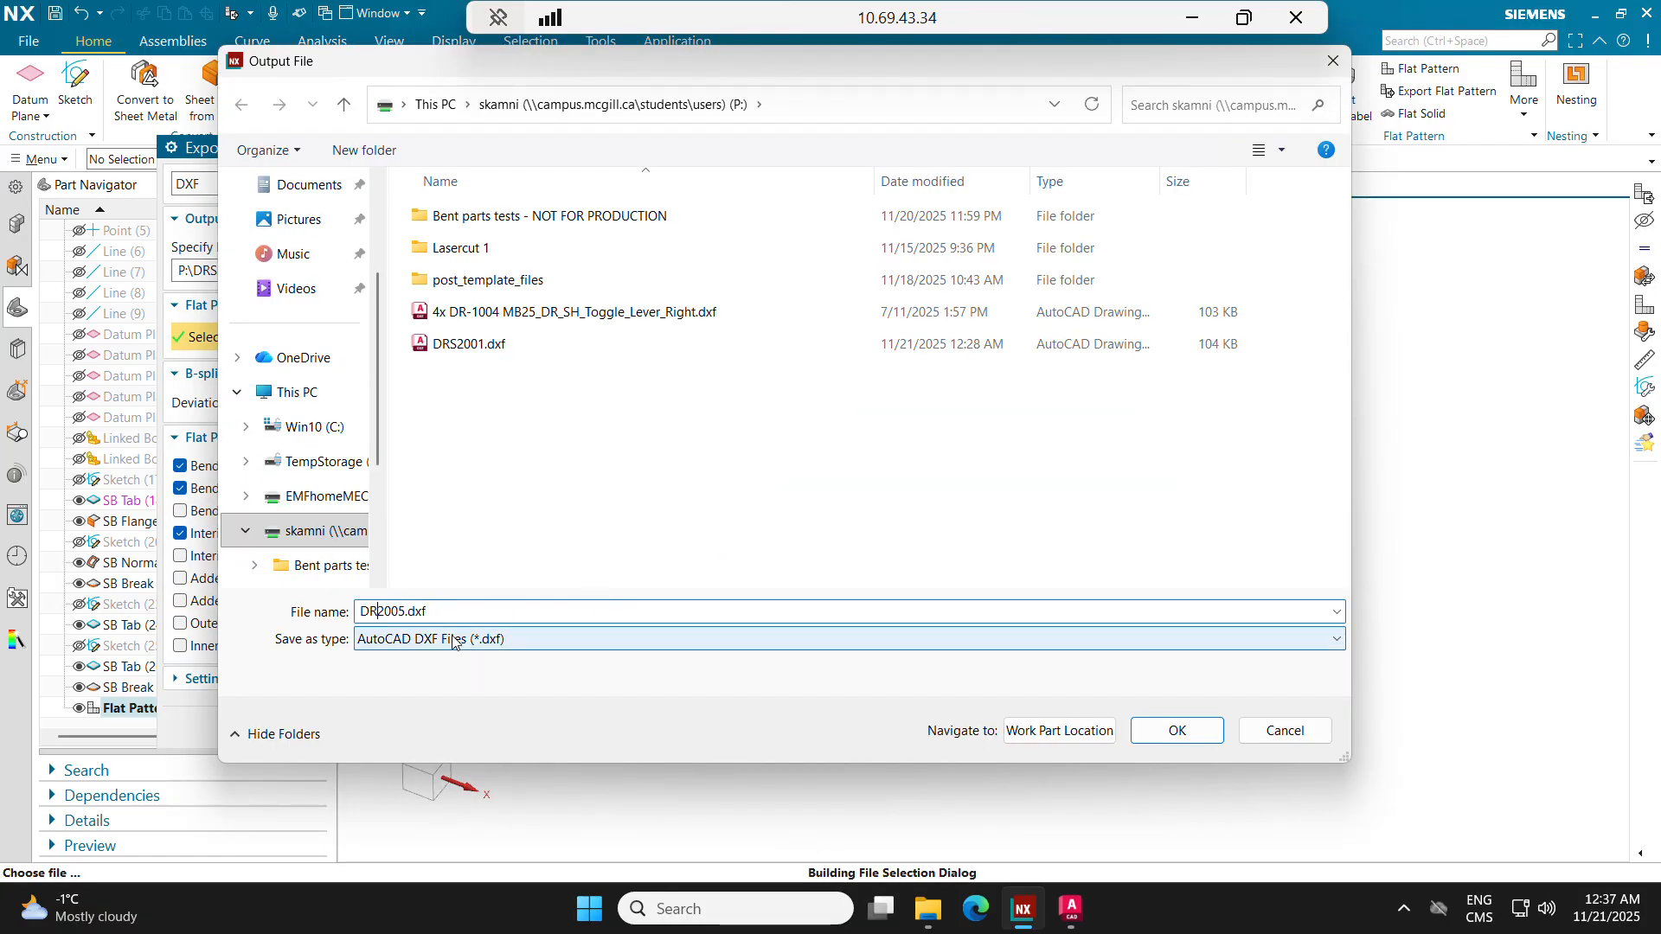
text(A)
click(1176, 731)
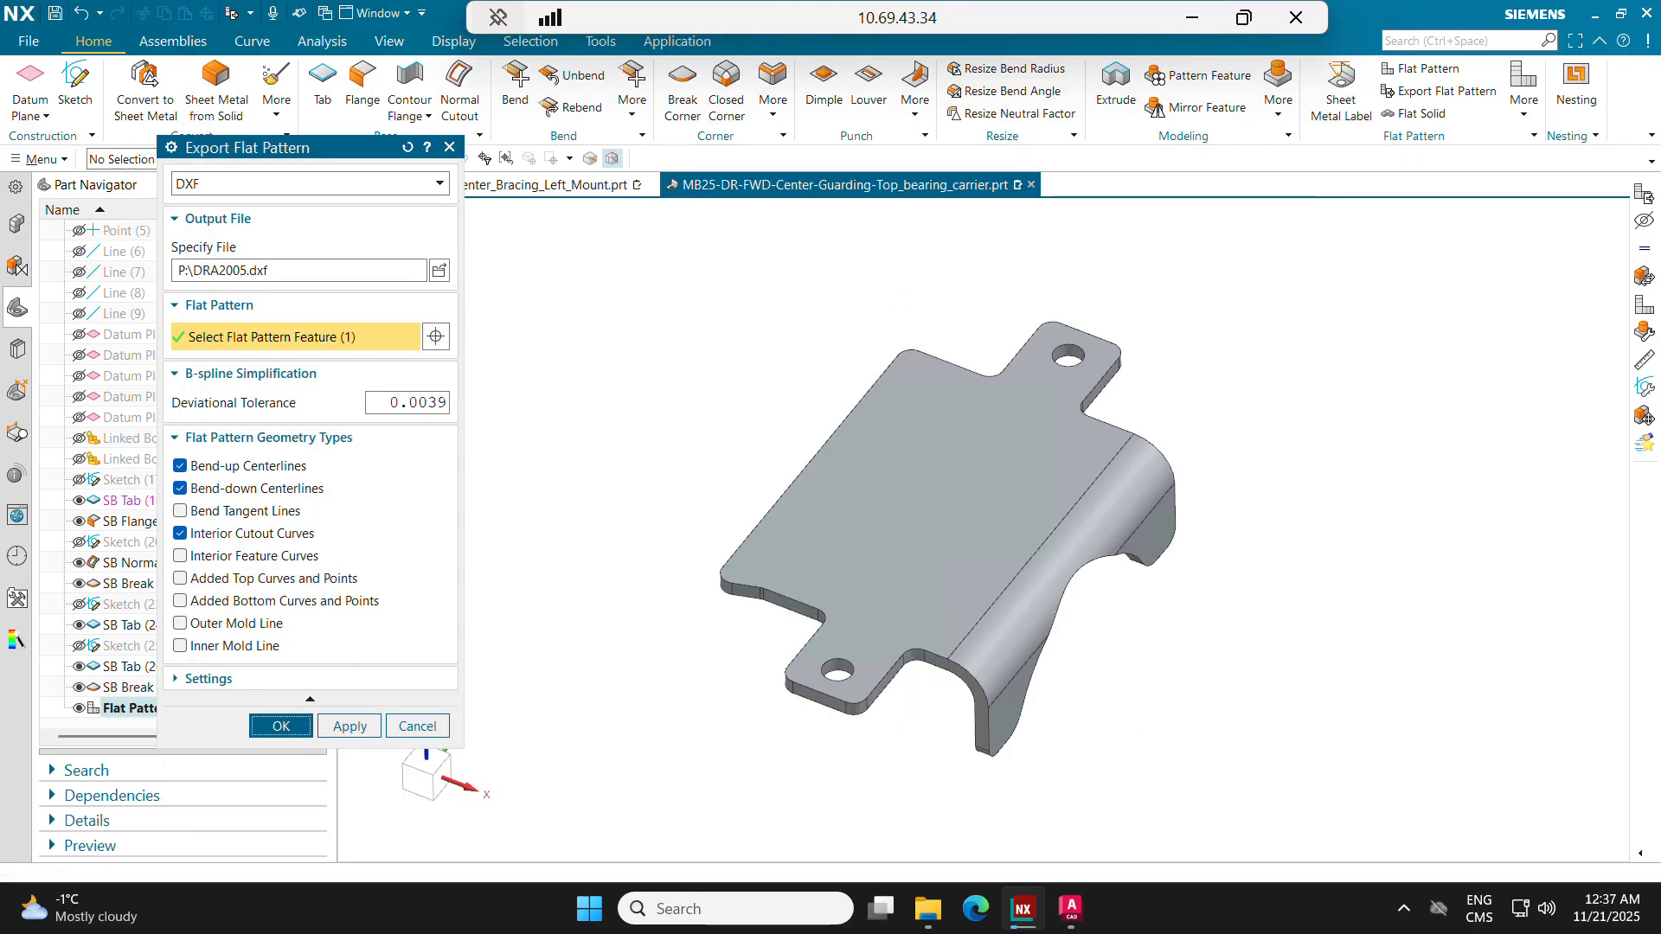
Step: Switch back to the manufacturing workbook and clear the bending-needed checkbox in row 17
key(alt+Tab)
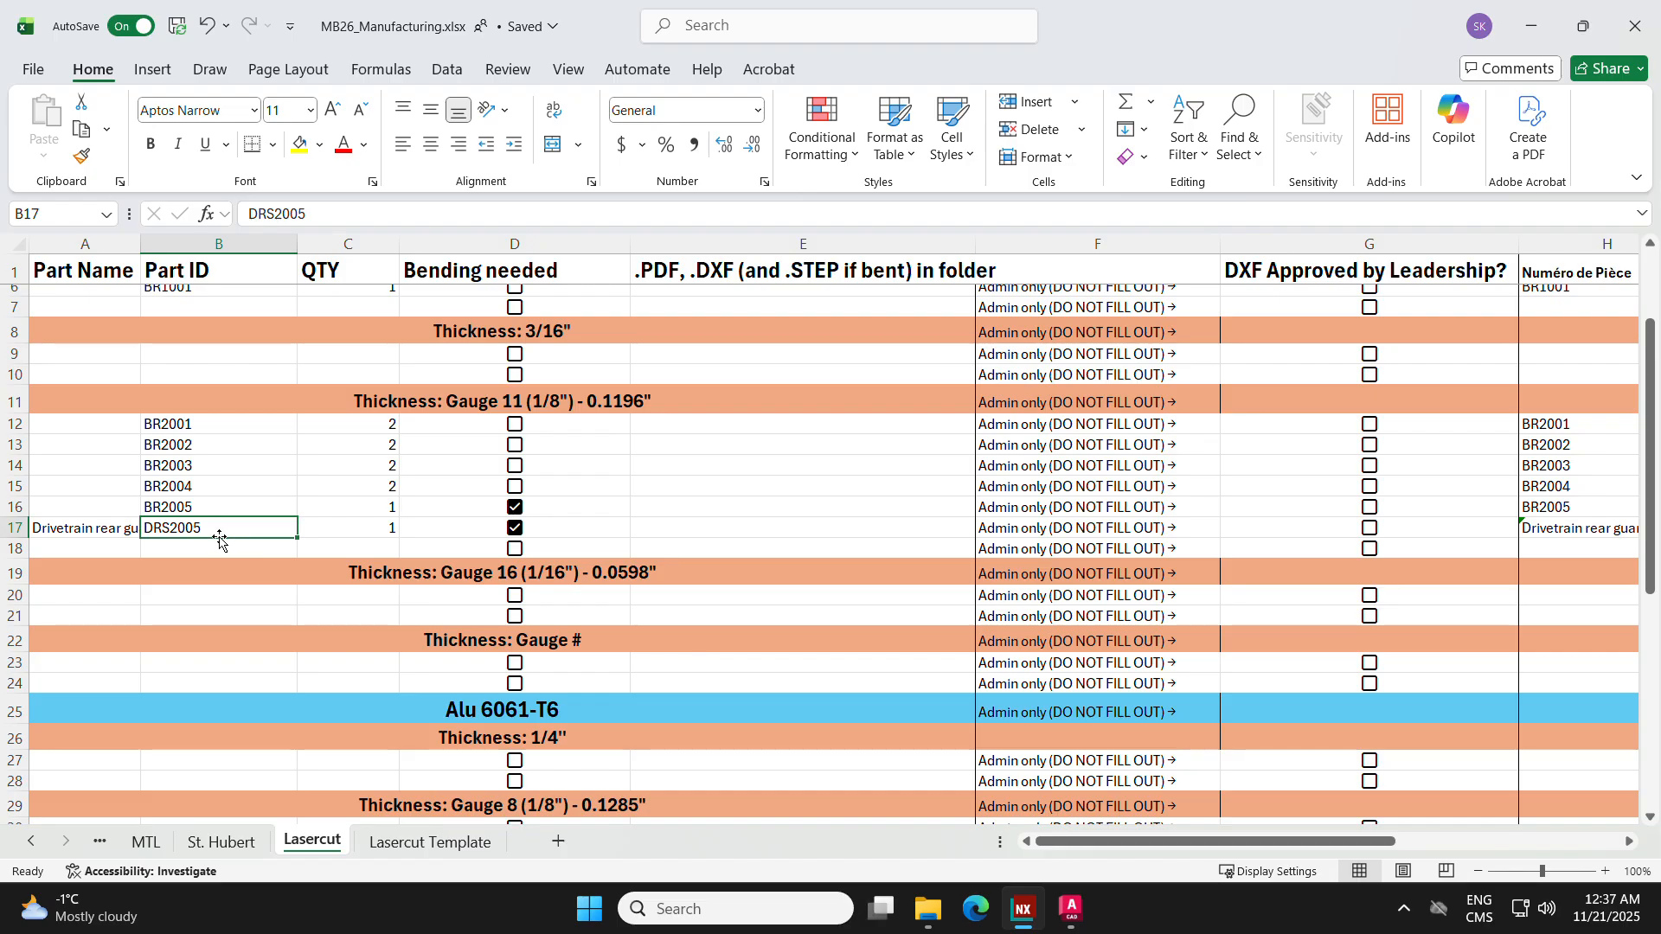
double_click(213, 529)
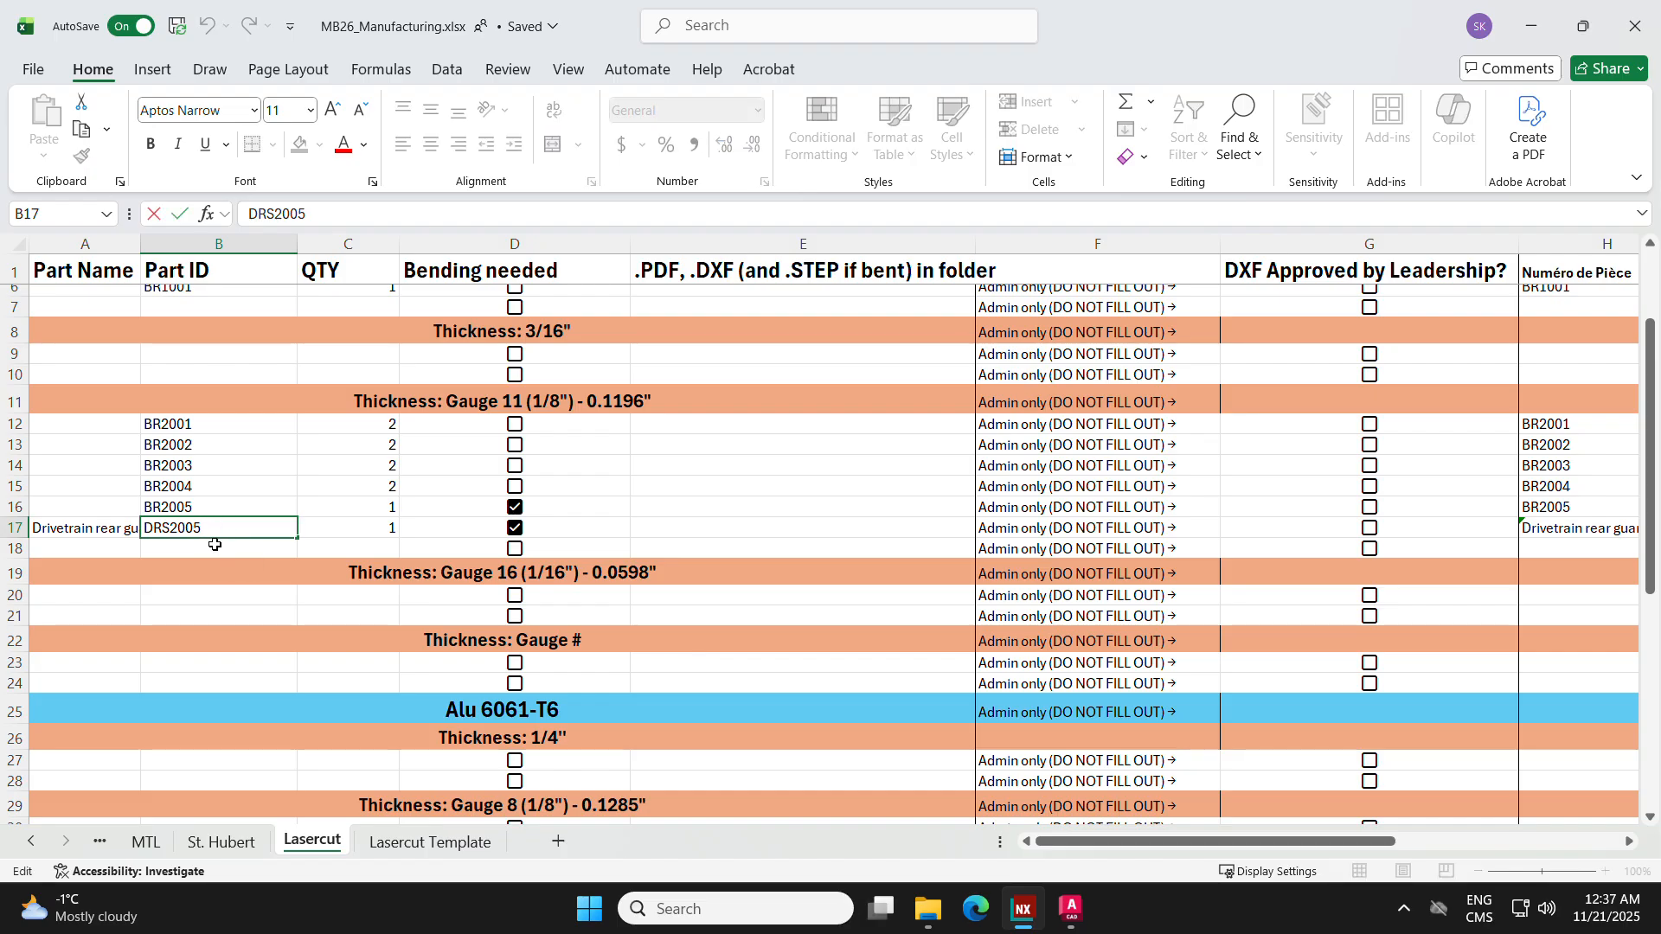
click(214, 544)
click(254, 524)
click(513, 529)
Step: Move the part name, ID and quantity from row 17 to row 30, under Alu 6061-T6 Gauge 8 (1/8")
click(344, 526)
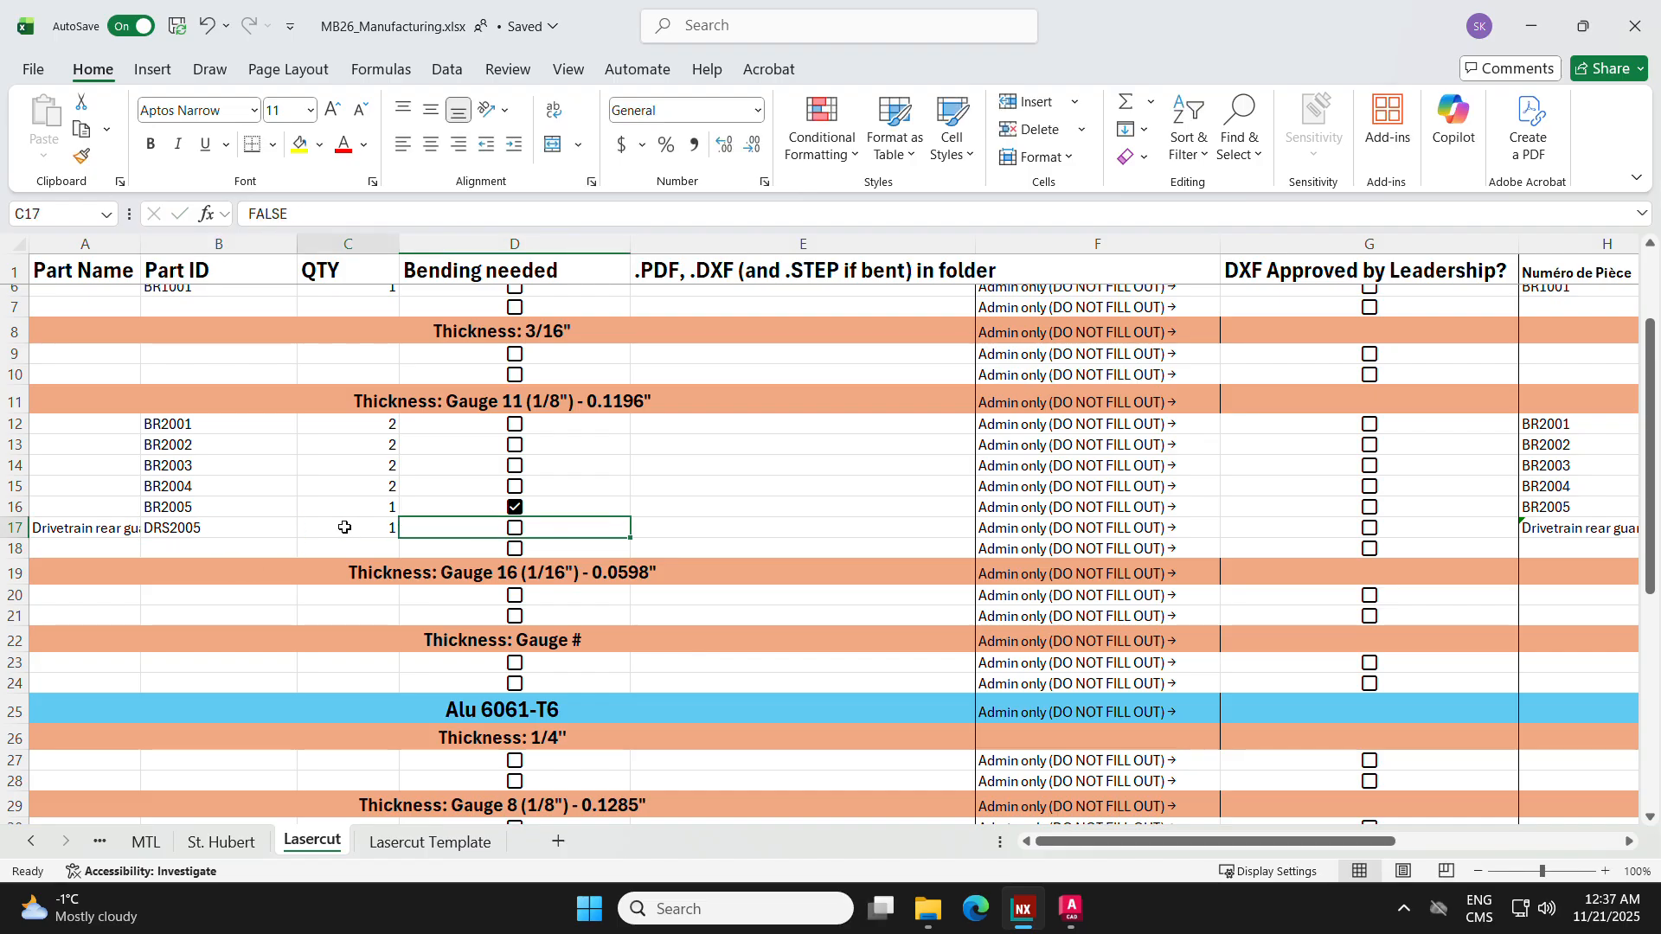
drag(344, 527, 132, 537)
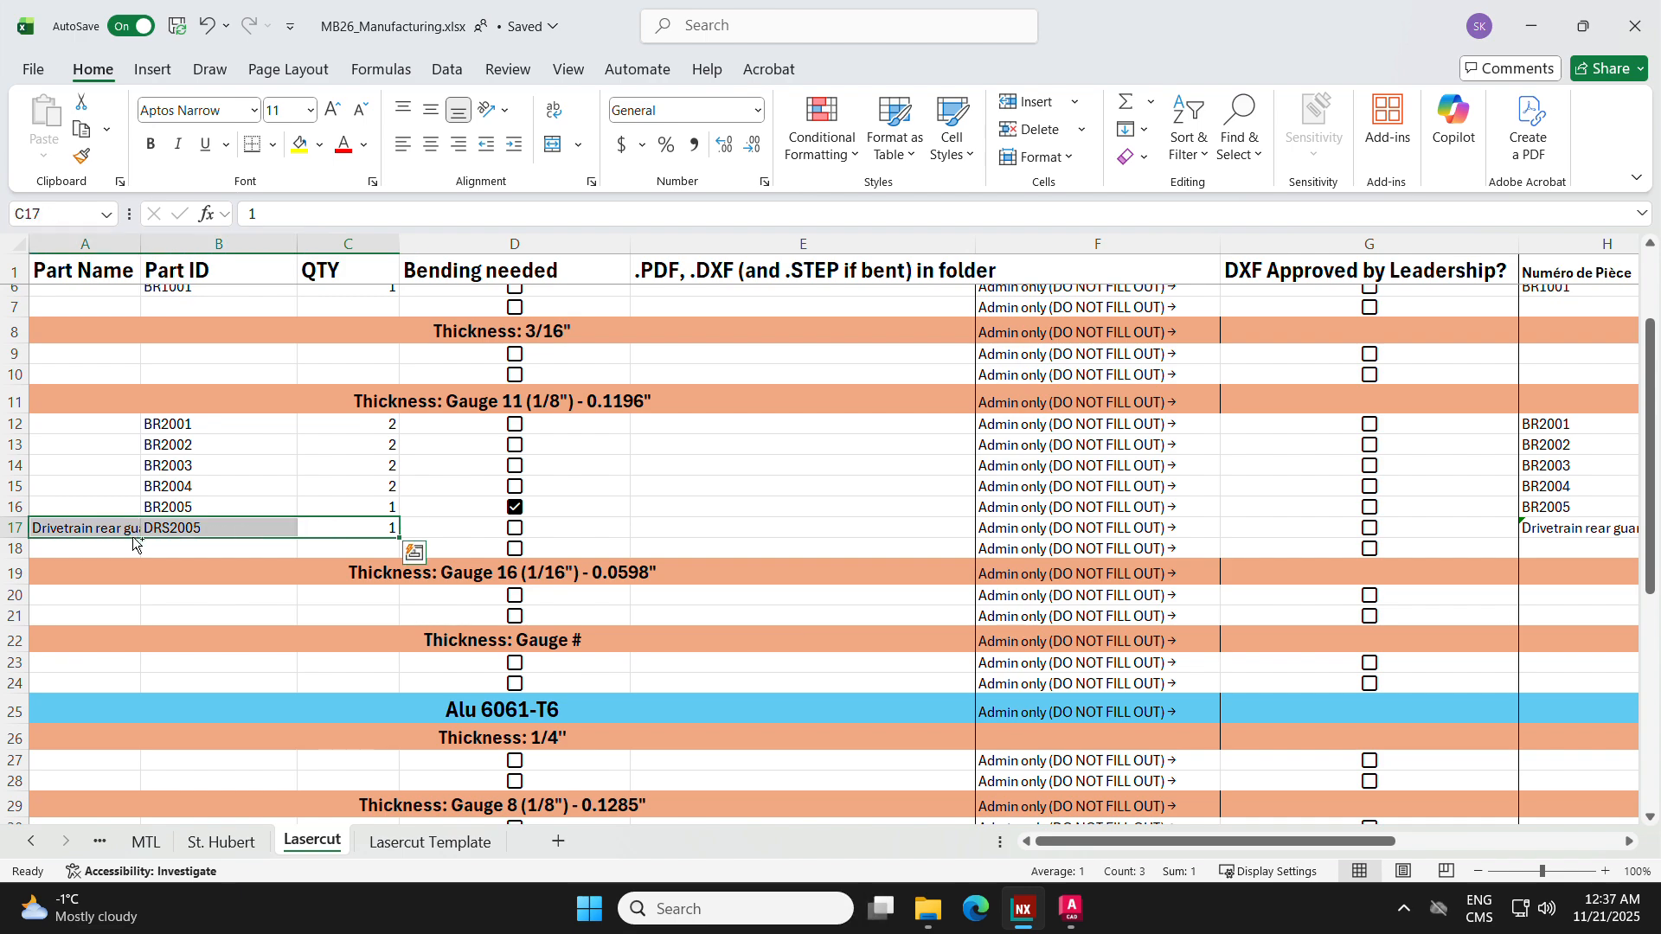
key(ctrl+c)
scroll(139, 541, down, 4)
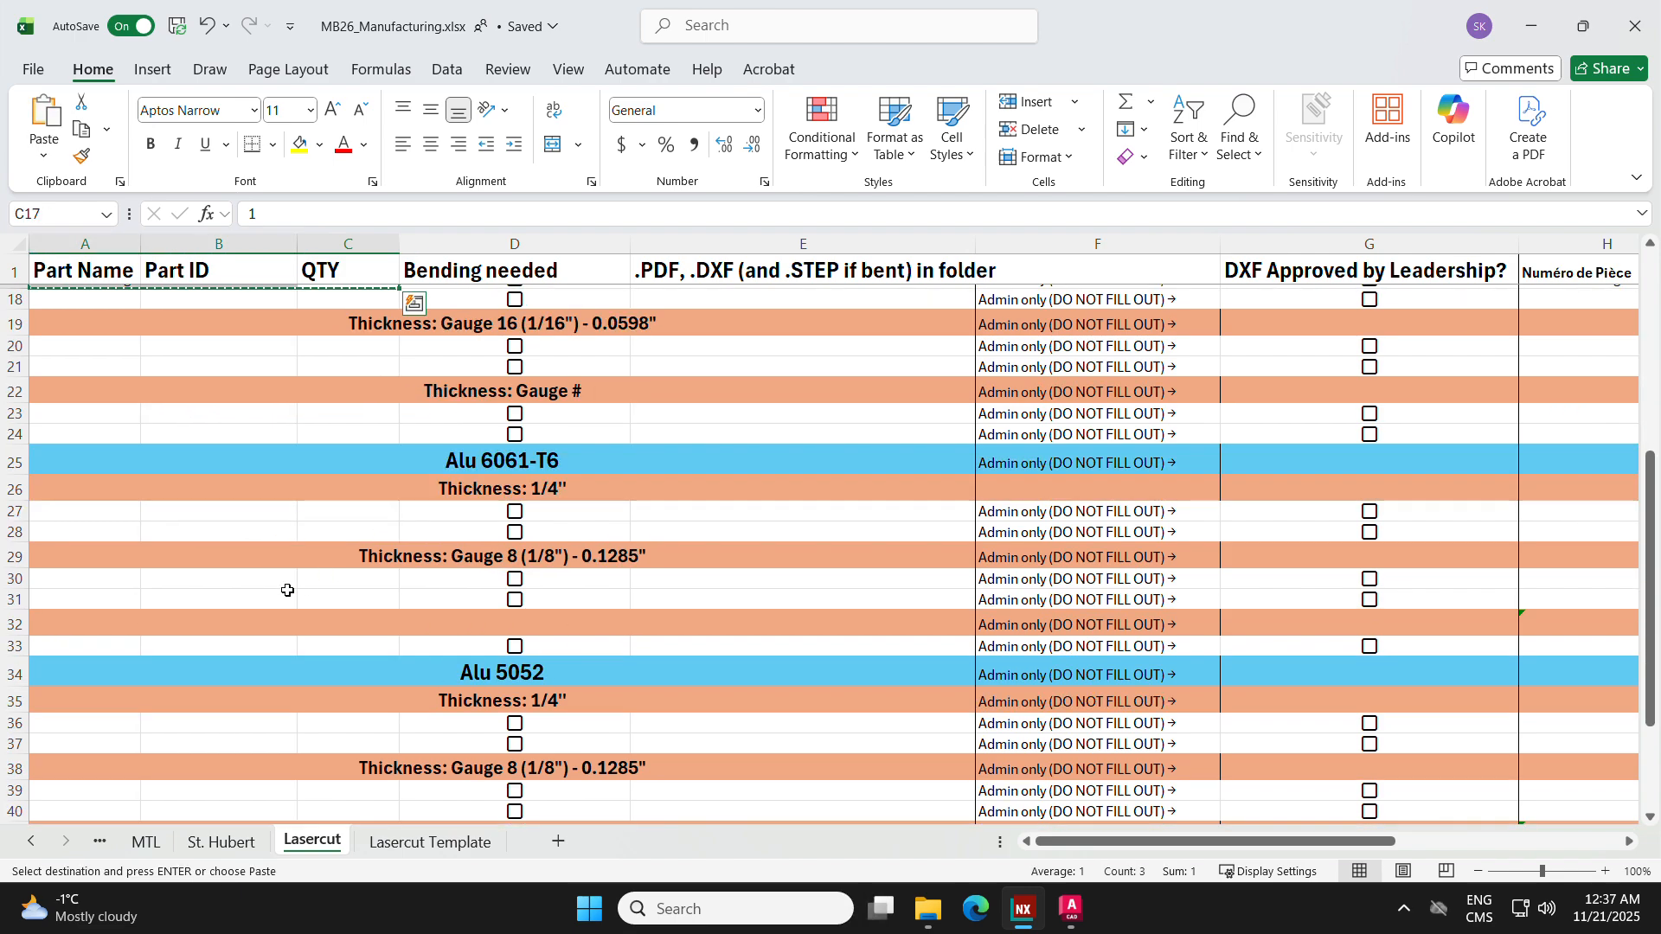
click(237, 585)
click(130, 574)
key(Return)
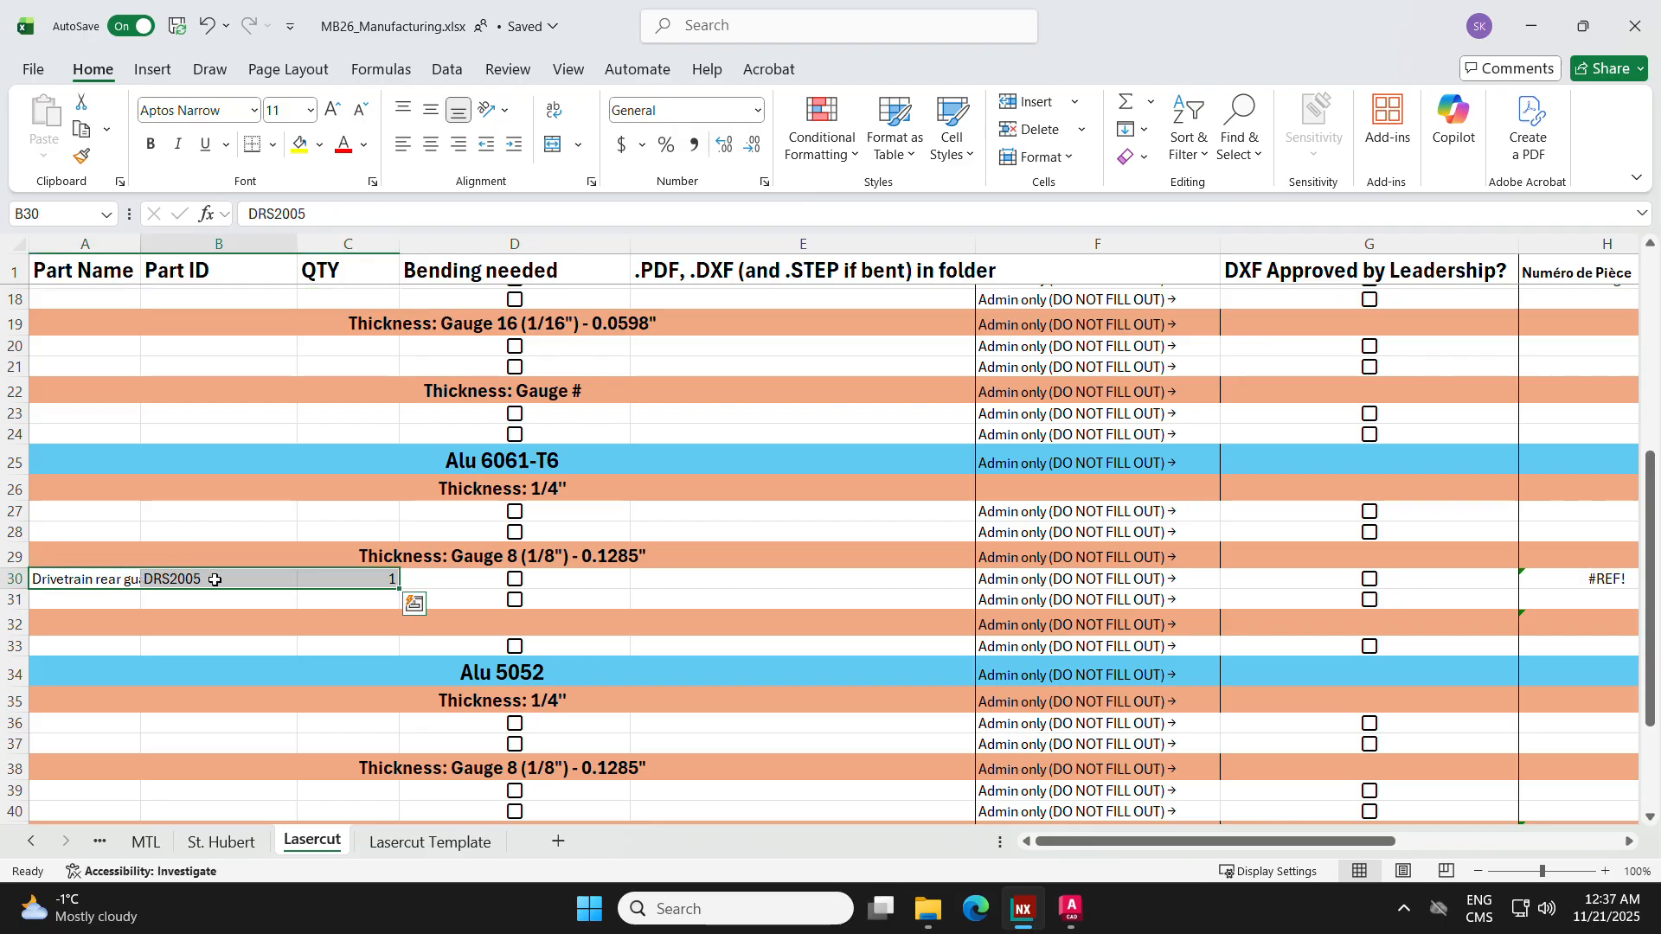
Step: Change the part ID in row 30 to DRA2005 and mark bending as needed
click(215, 579)
double_click(192, 579)
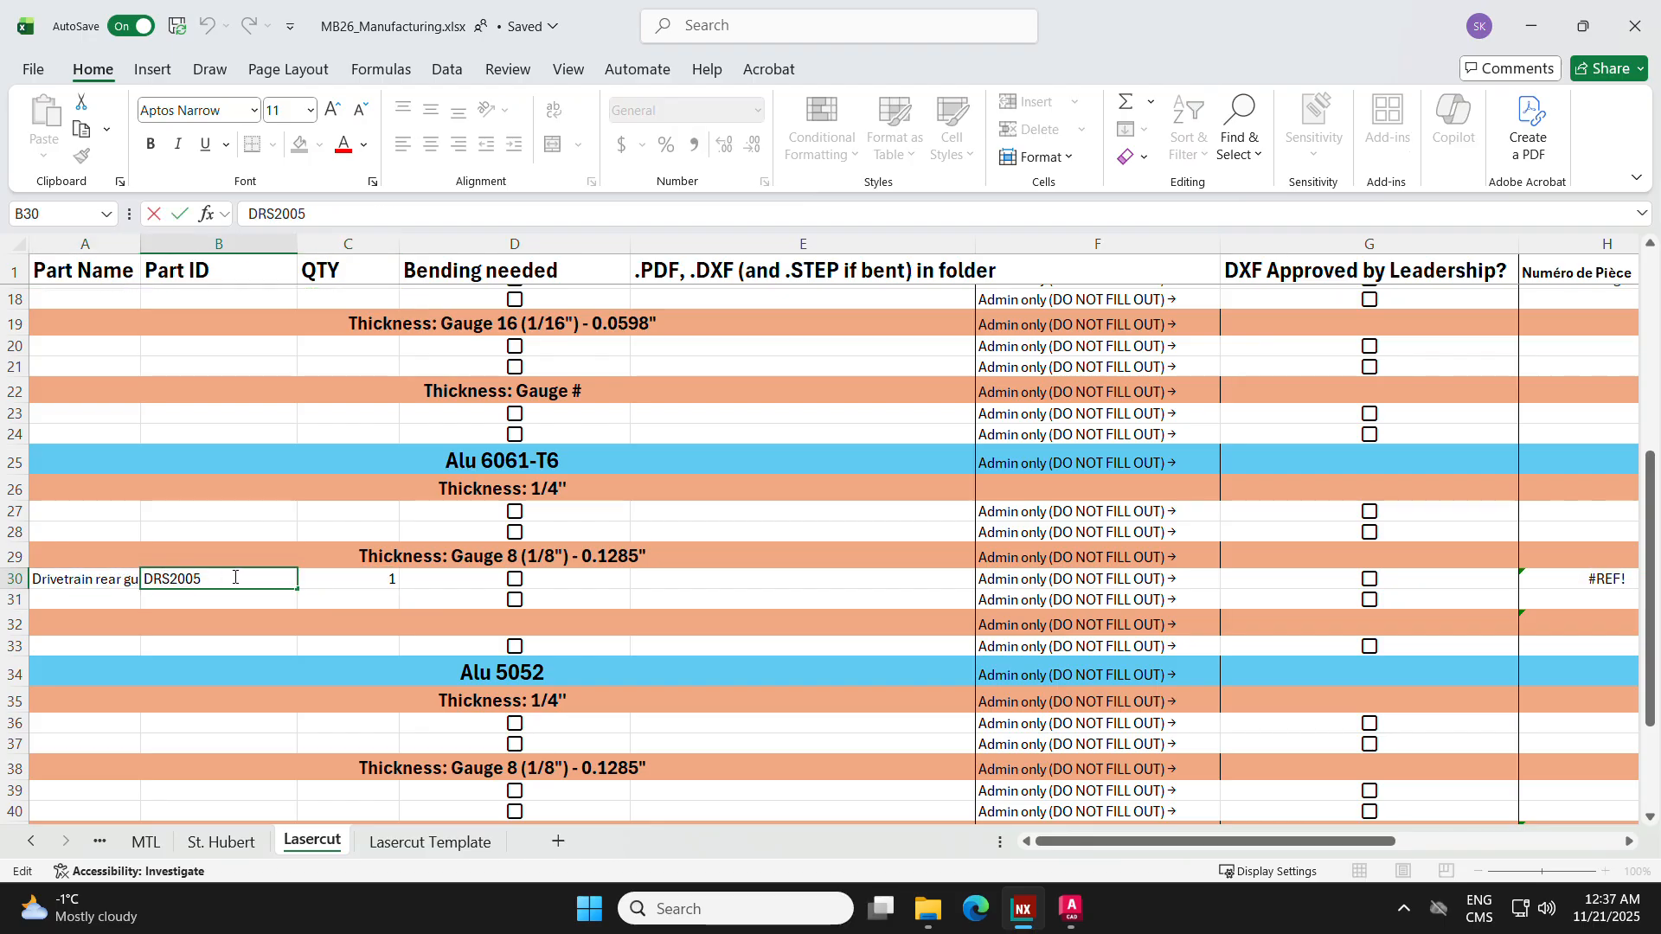
key(BackSpace)
text(A)
key(Return)
click(515, 579)
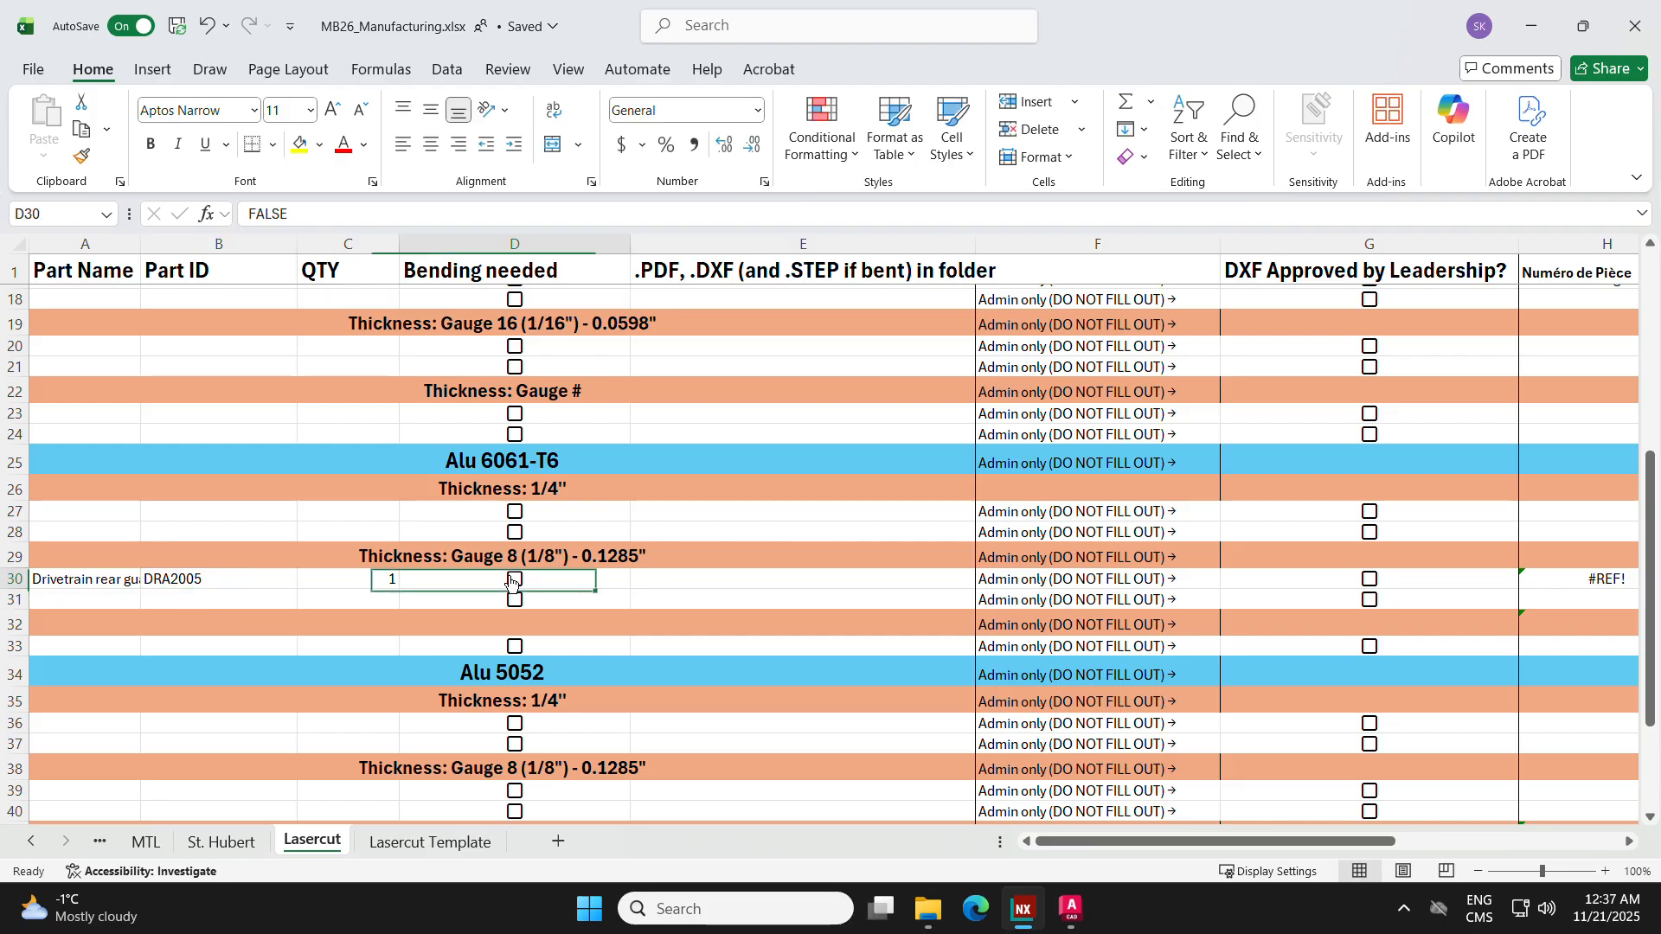
scroll(525, 487, up, 5)
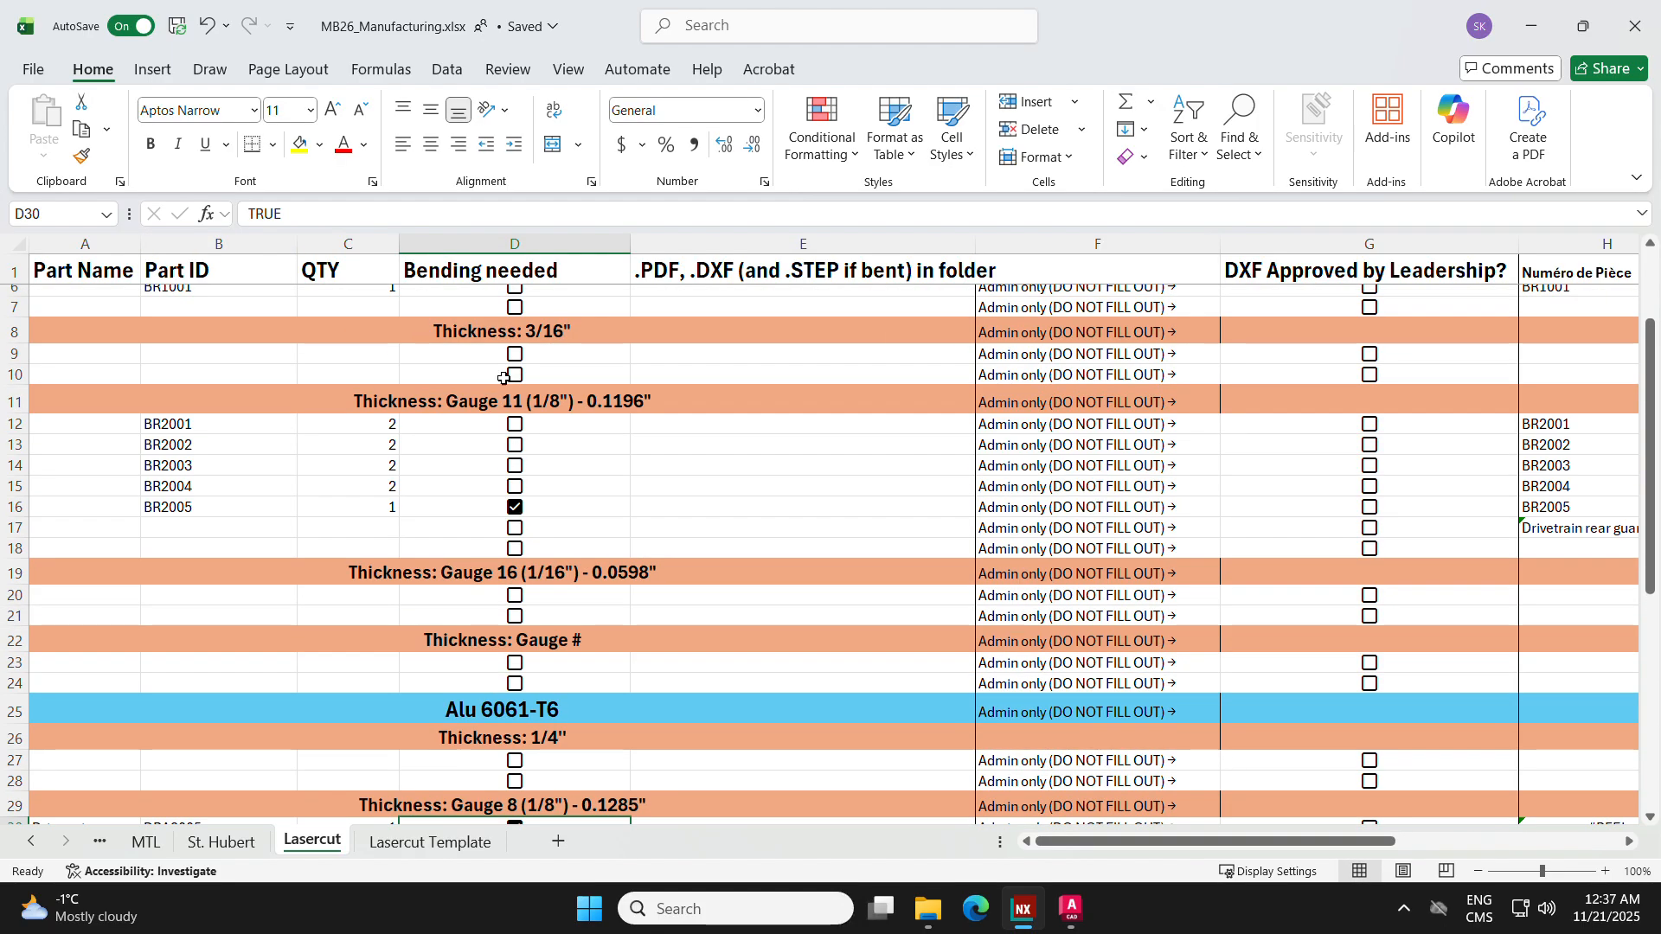
scroll(503, 378, down, 8)
scroll(915, 776, up, 8)
Step: Switch to the top bearing carrier model in NX and check the part files folder in File Explorer
click(1029, 906)
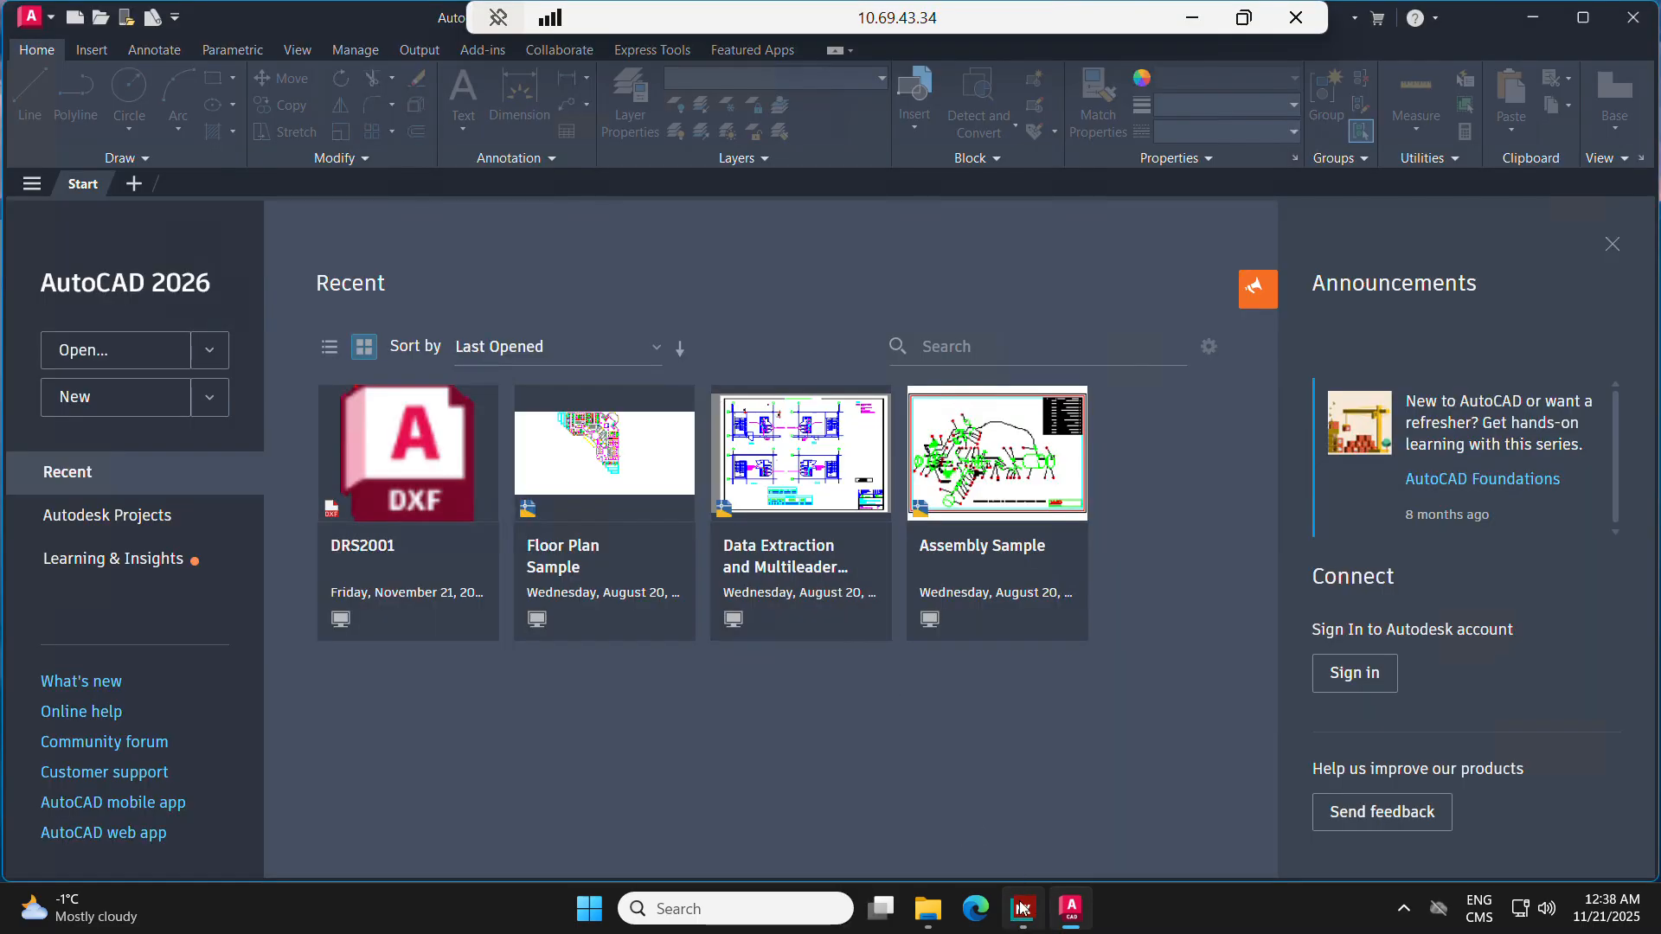
click(1023, 908)
middle_drag(640, 341, 642, 349)
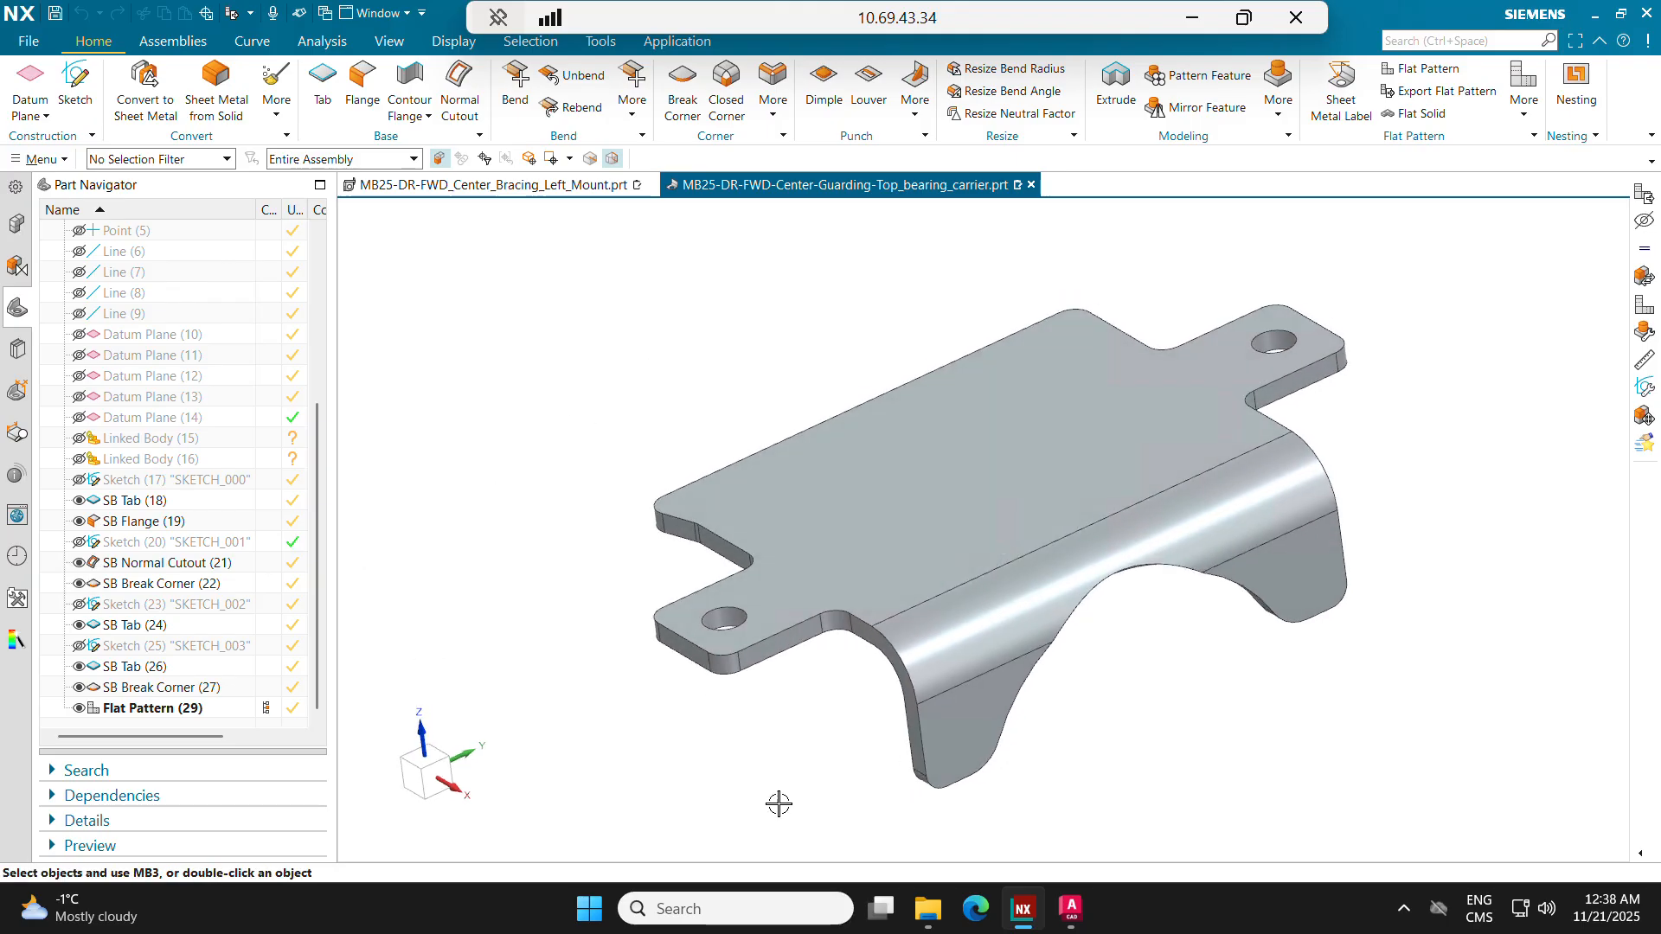
click(928, 909)
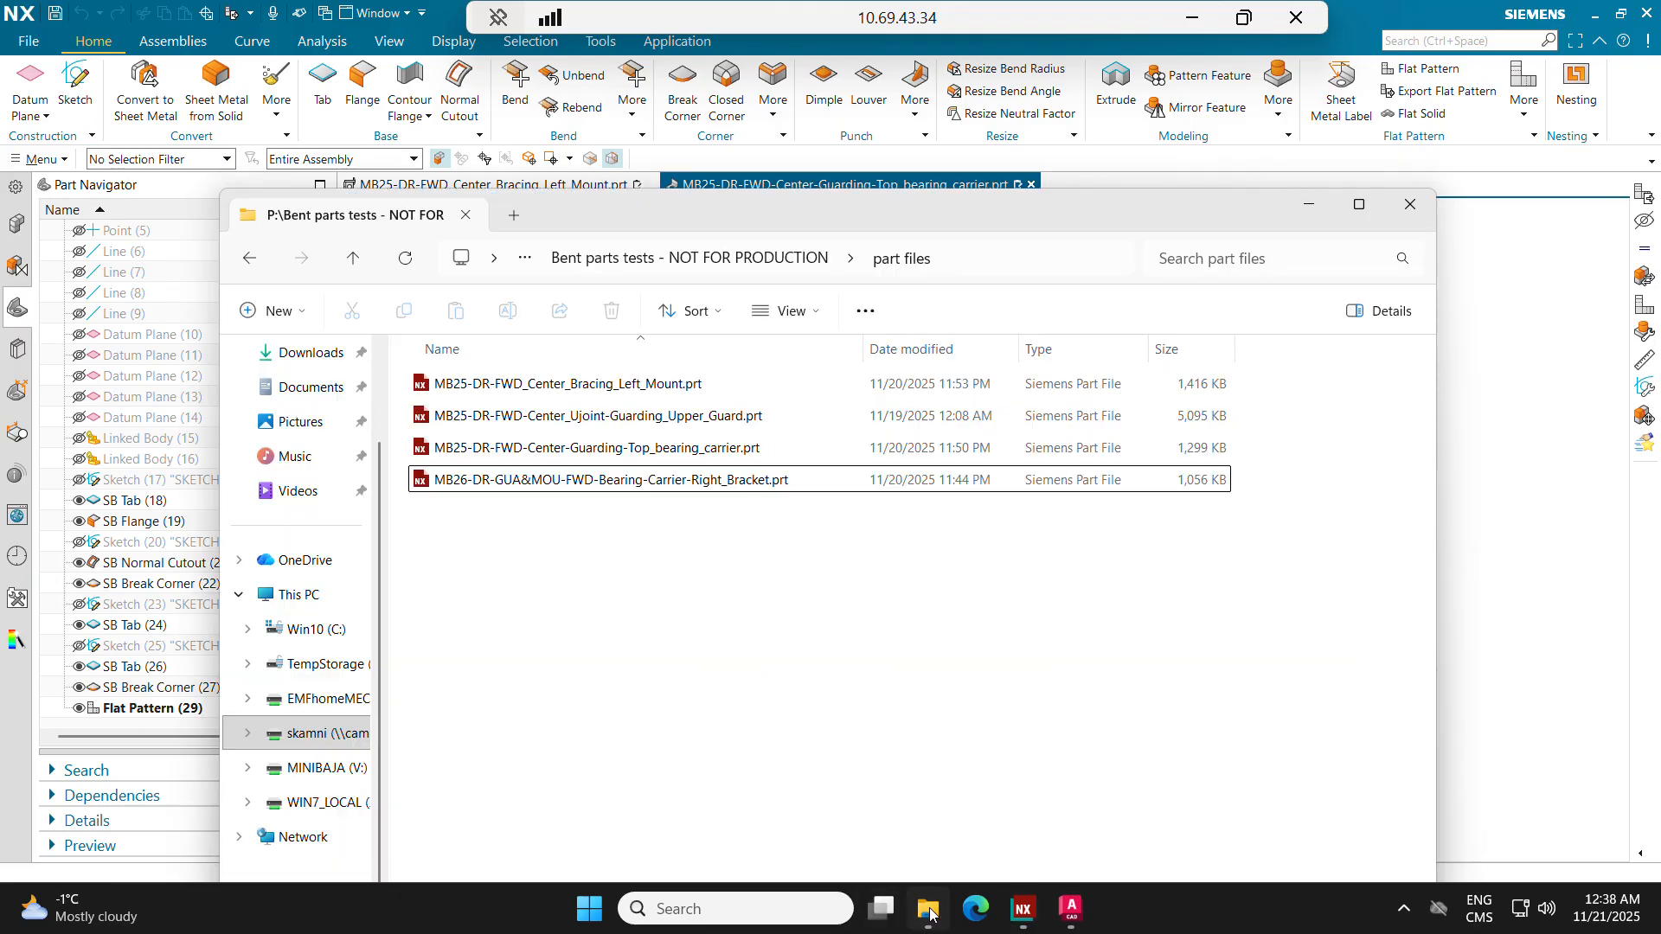
drag(616, 207, 555, 52)
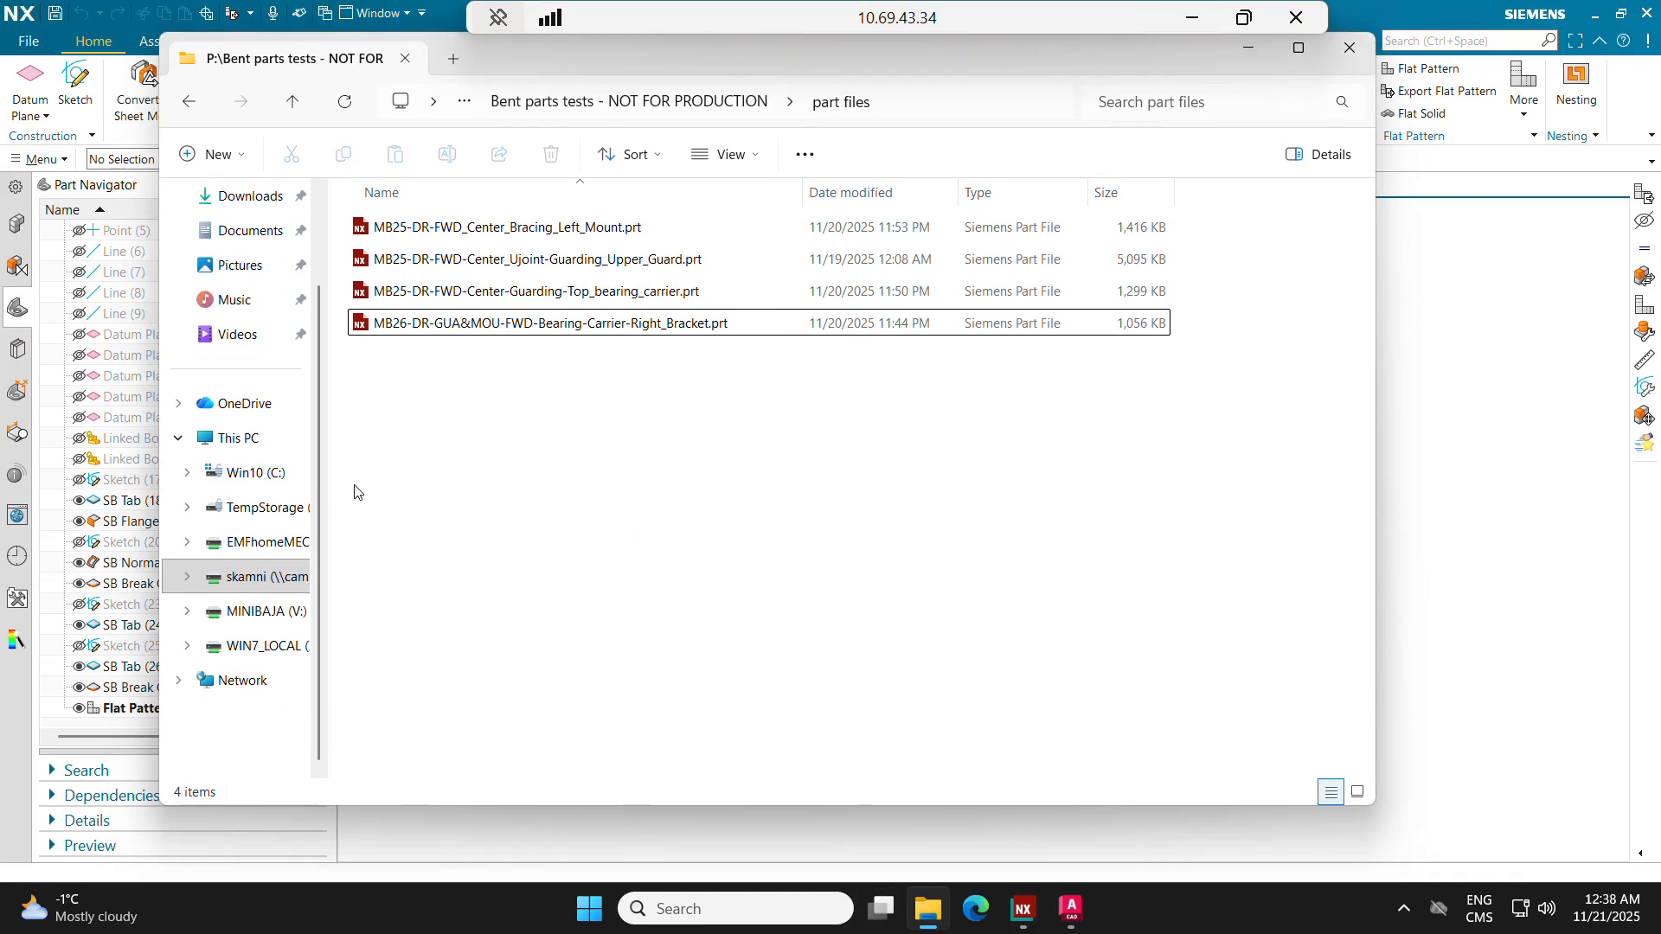
click(1450, 490)
Step: Export the carrier's flat pattern as DXF under the default file name, with Bend Tangent Lines and Inner Mold Line excluded
click(1441, 91)
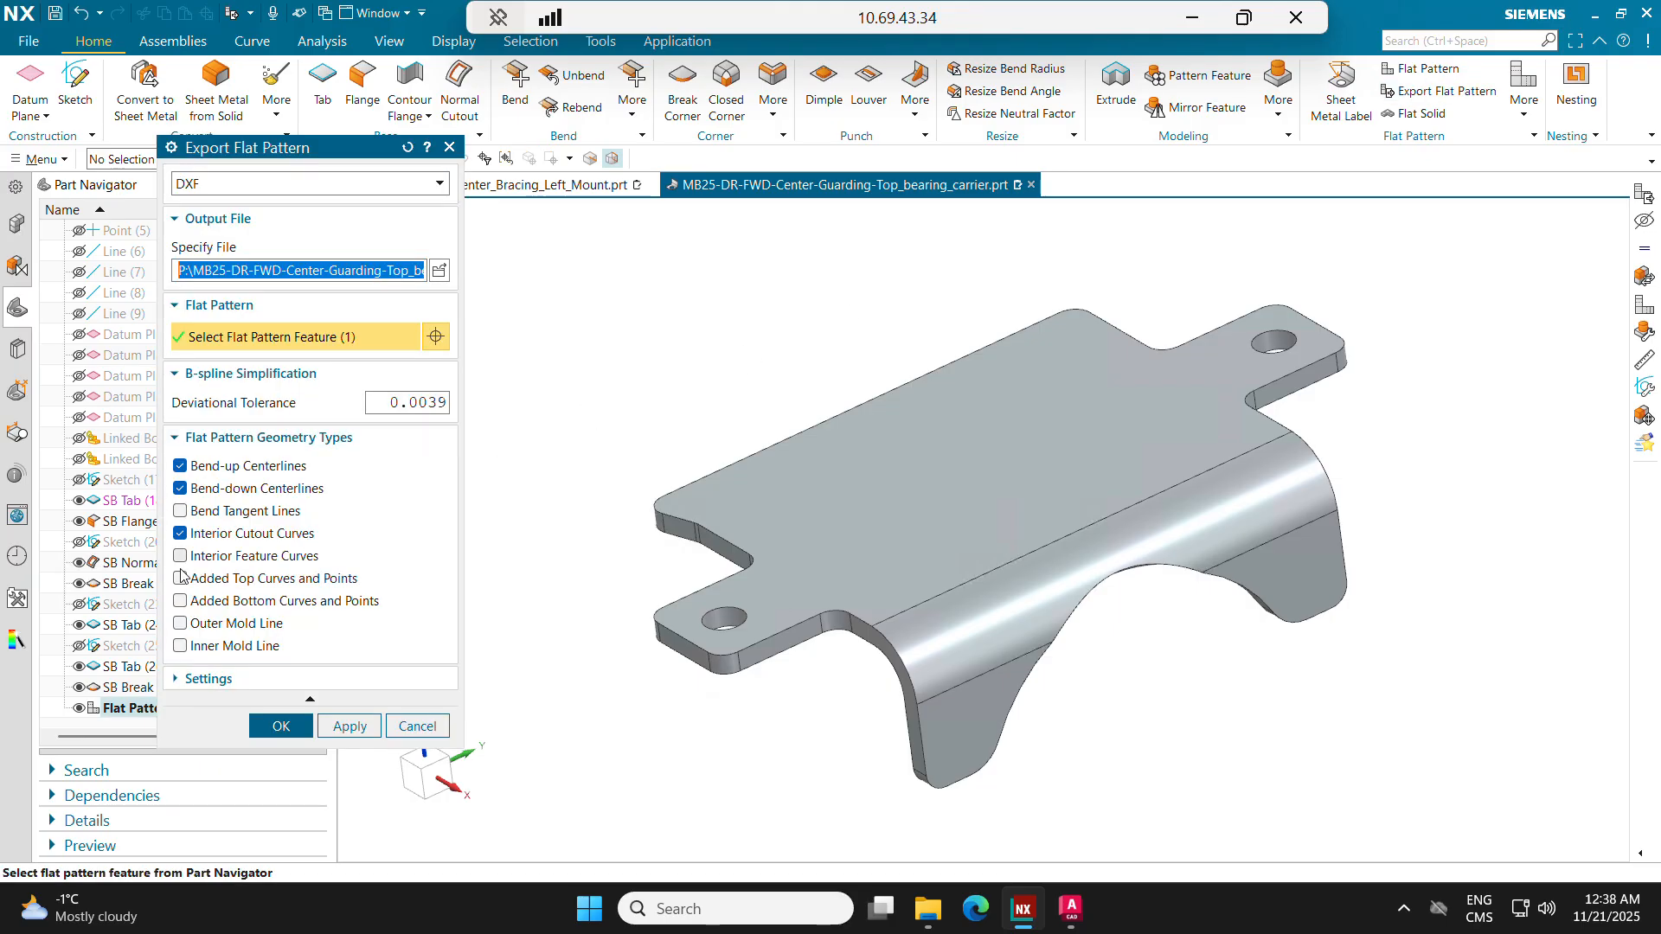
double_click(212, 511)
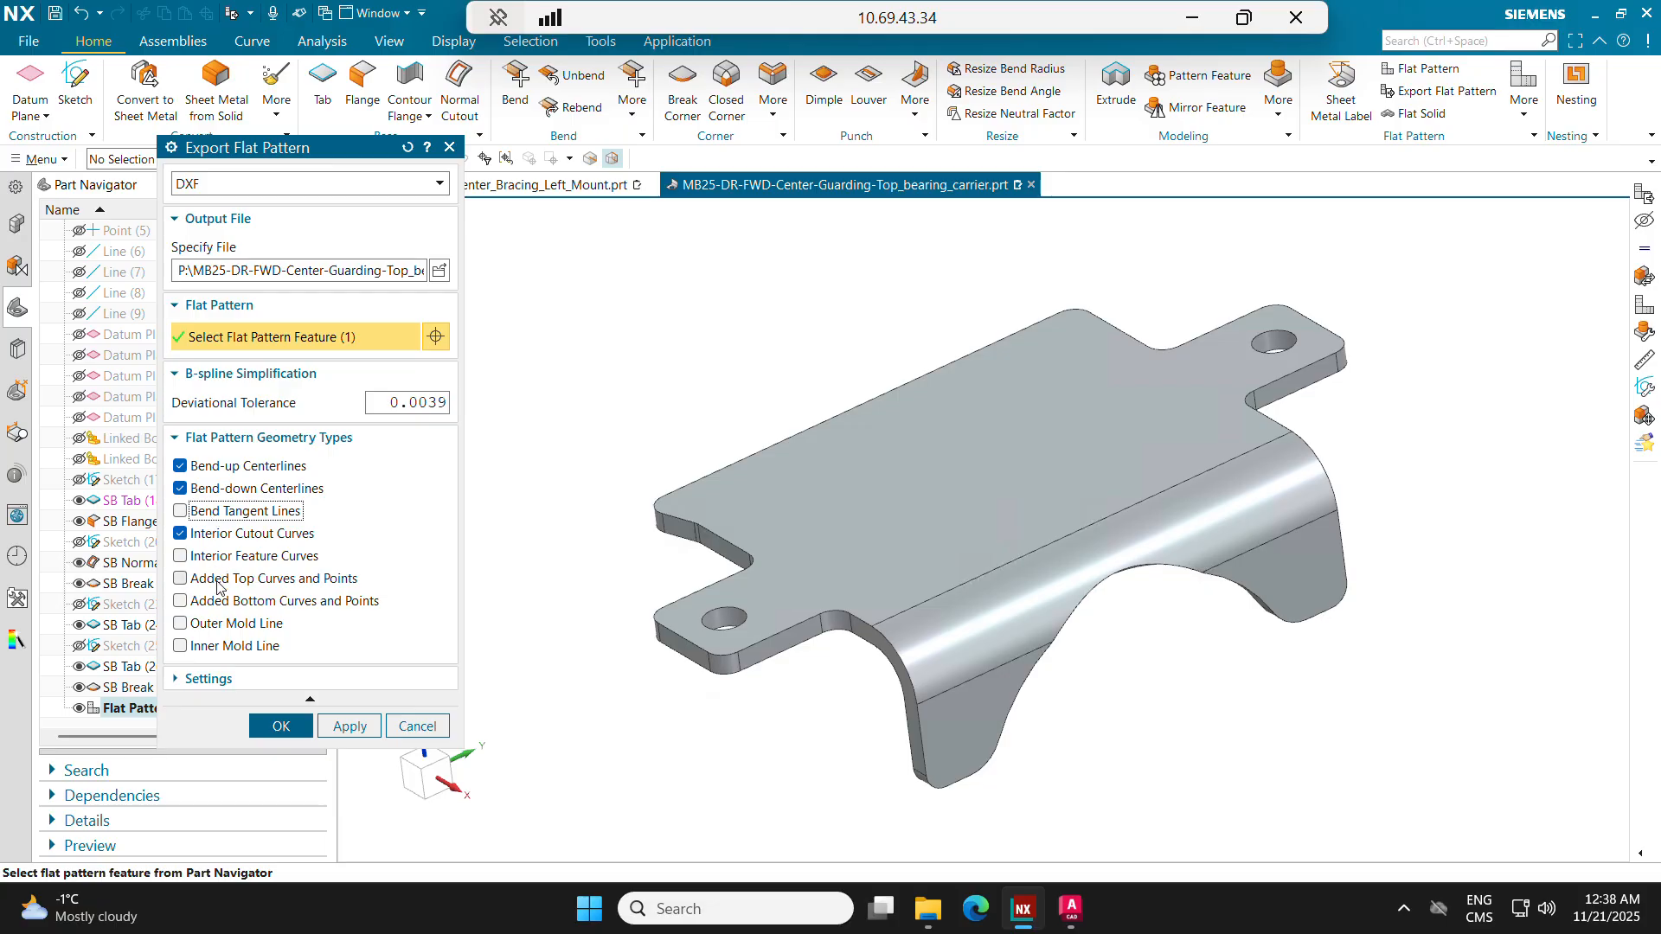
click(200, 646)
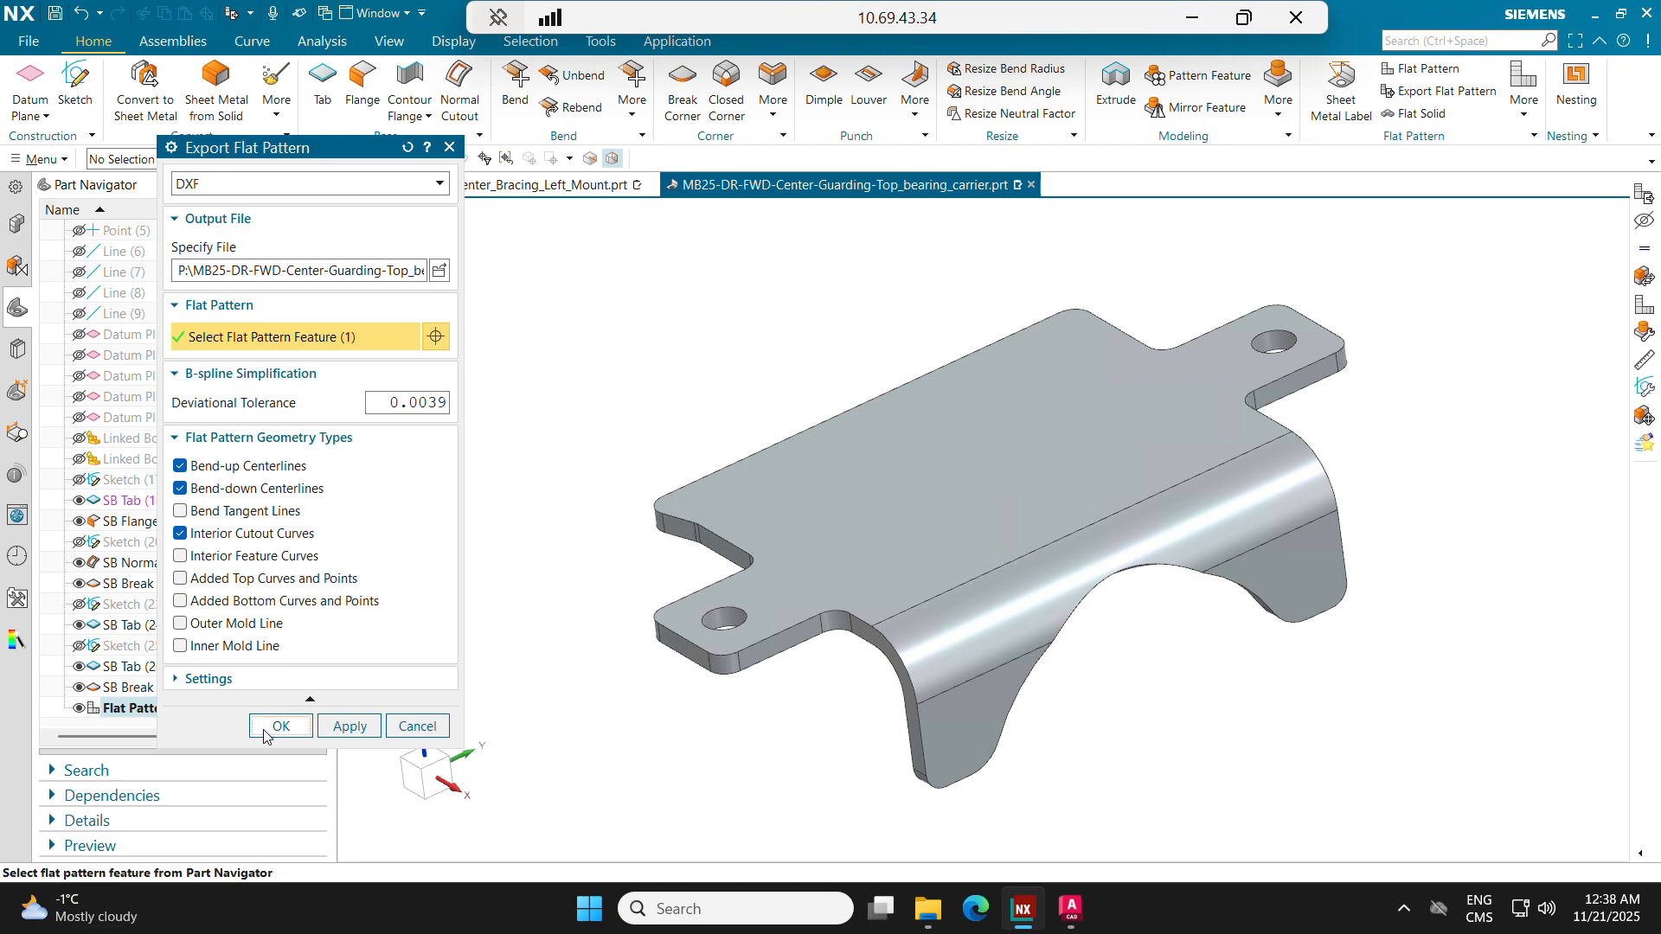
click(279, 727)
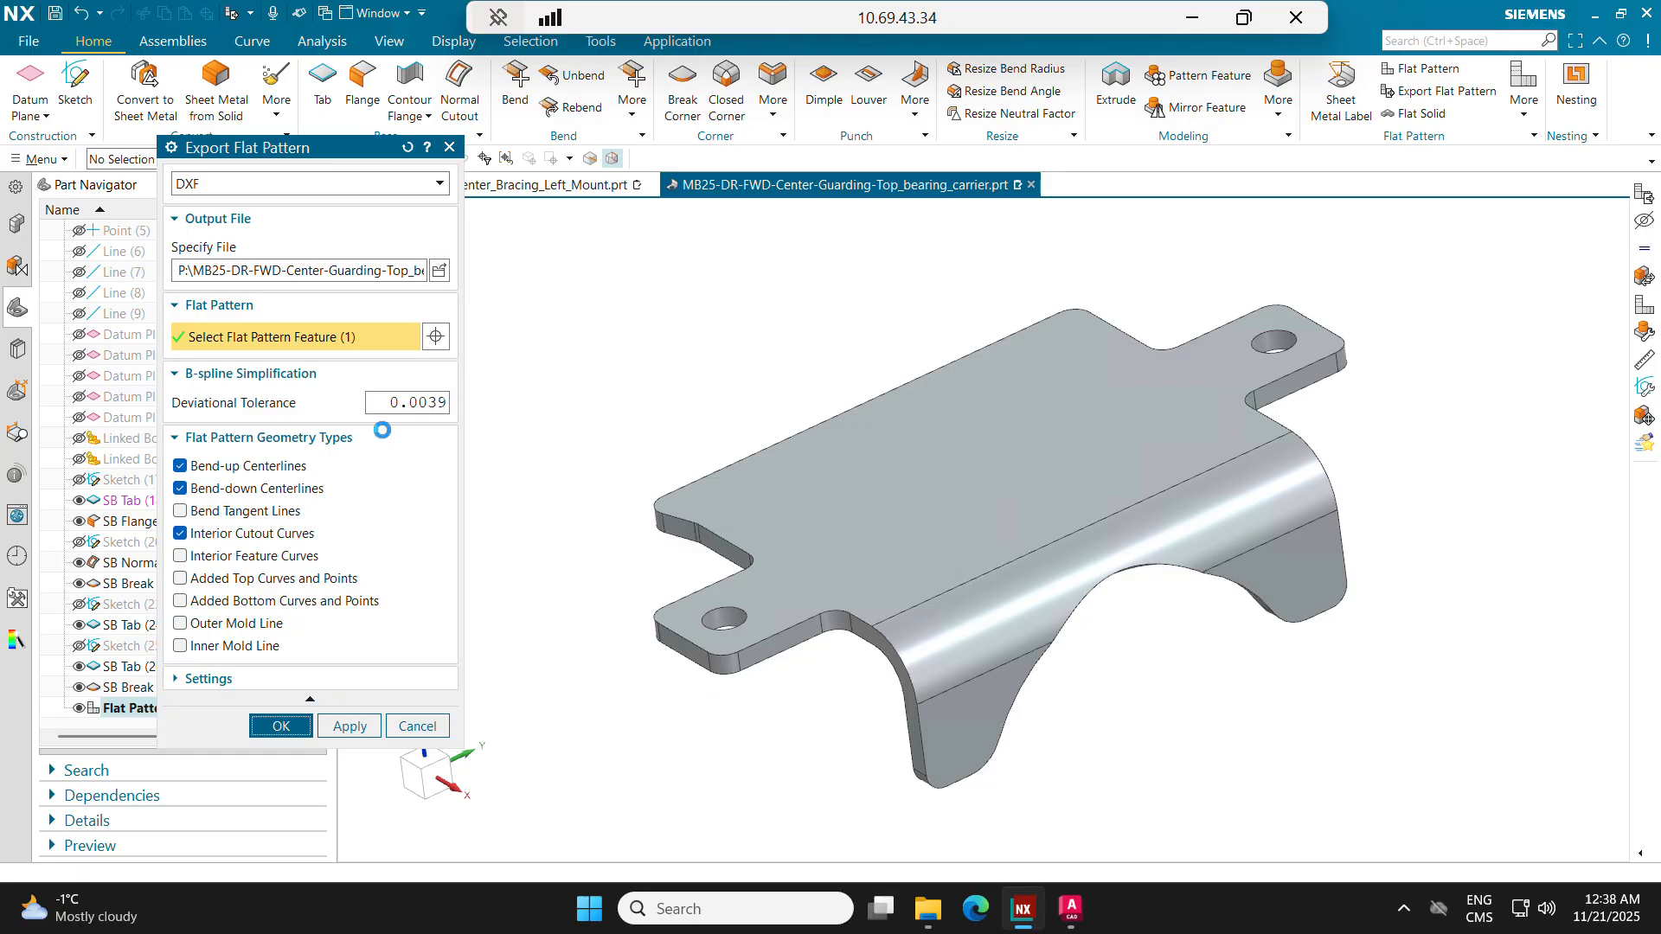
Step: Export the flat pattern again as DRA2005.dxf on the P: drive, replacing the existing file
click(1451, 89)
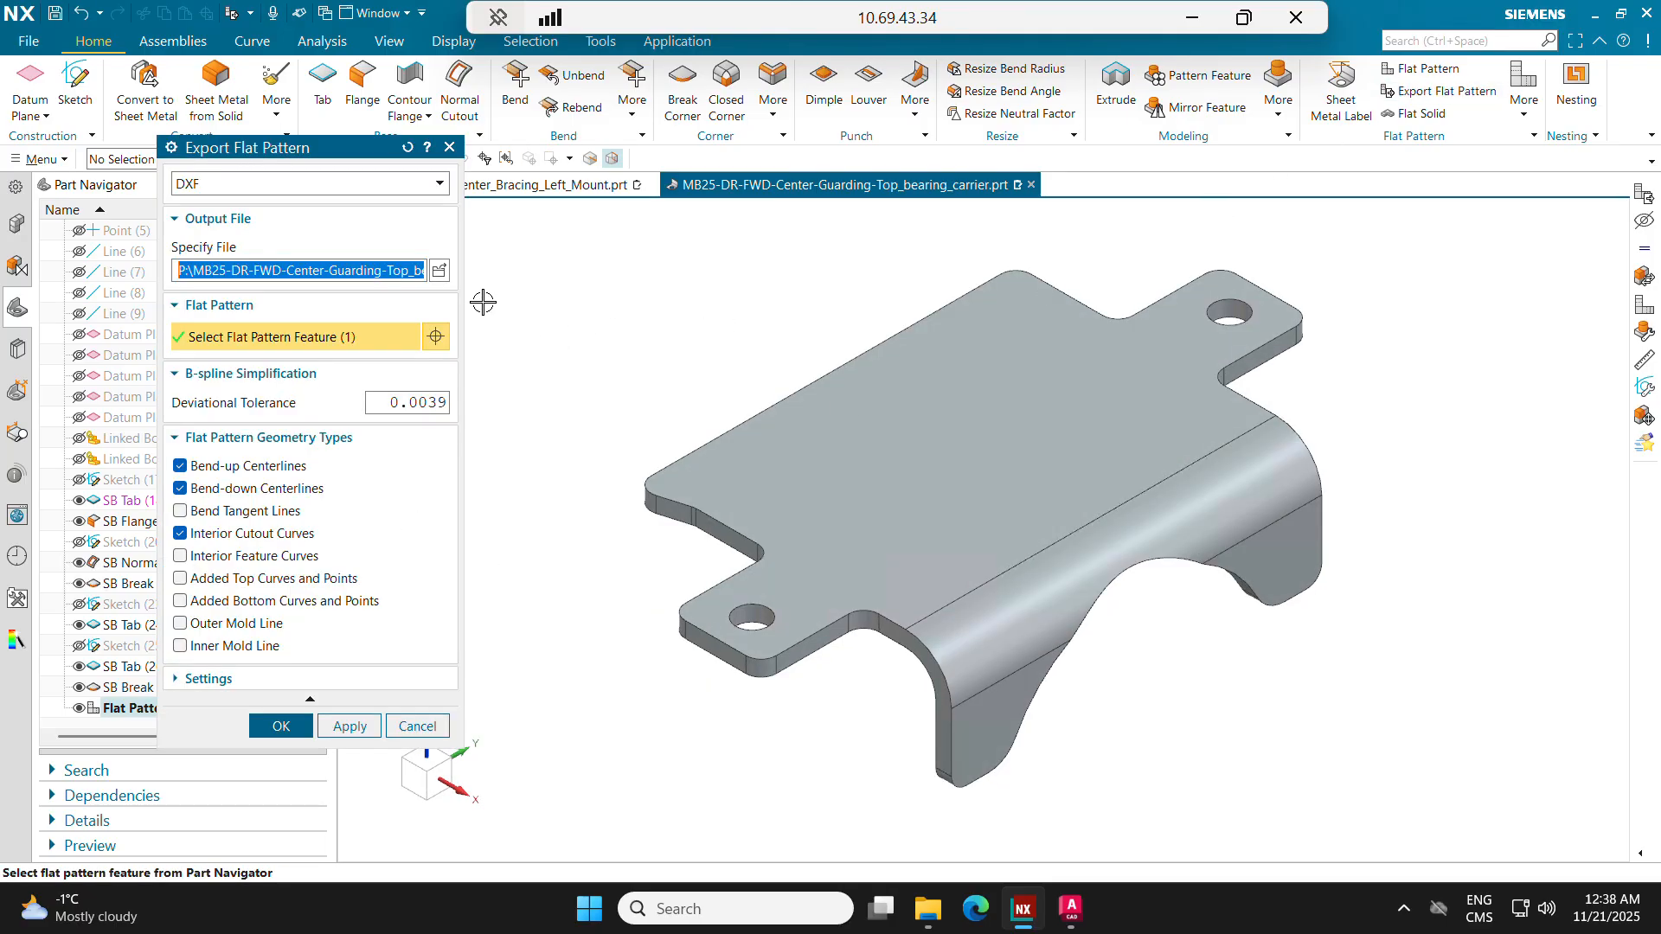
click(439, 274)
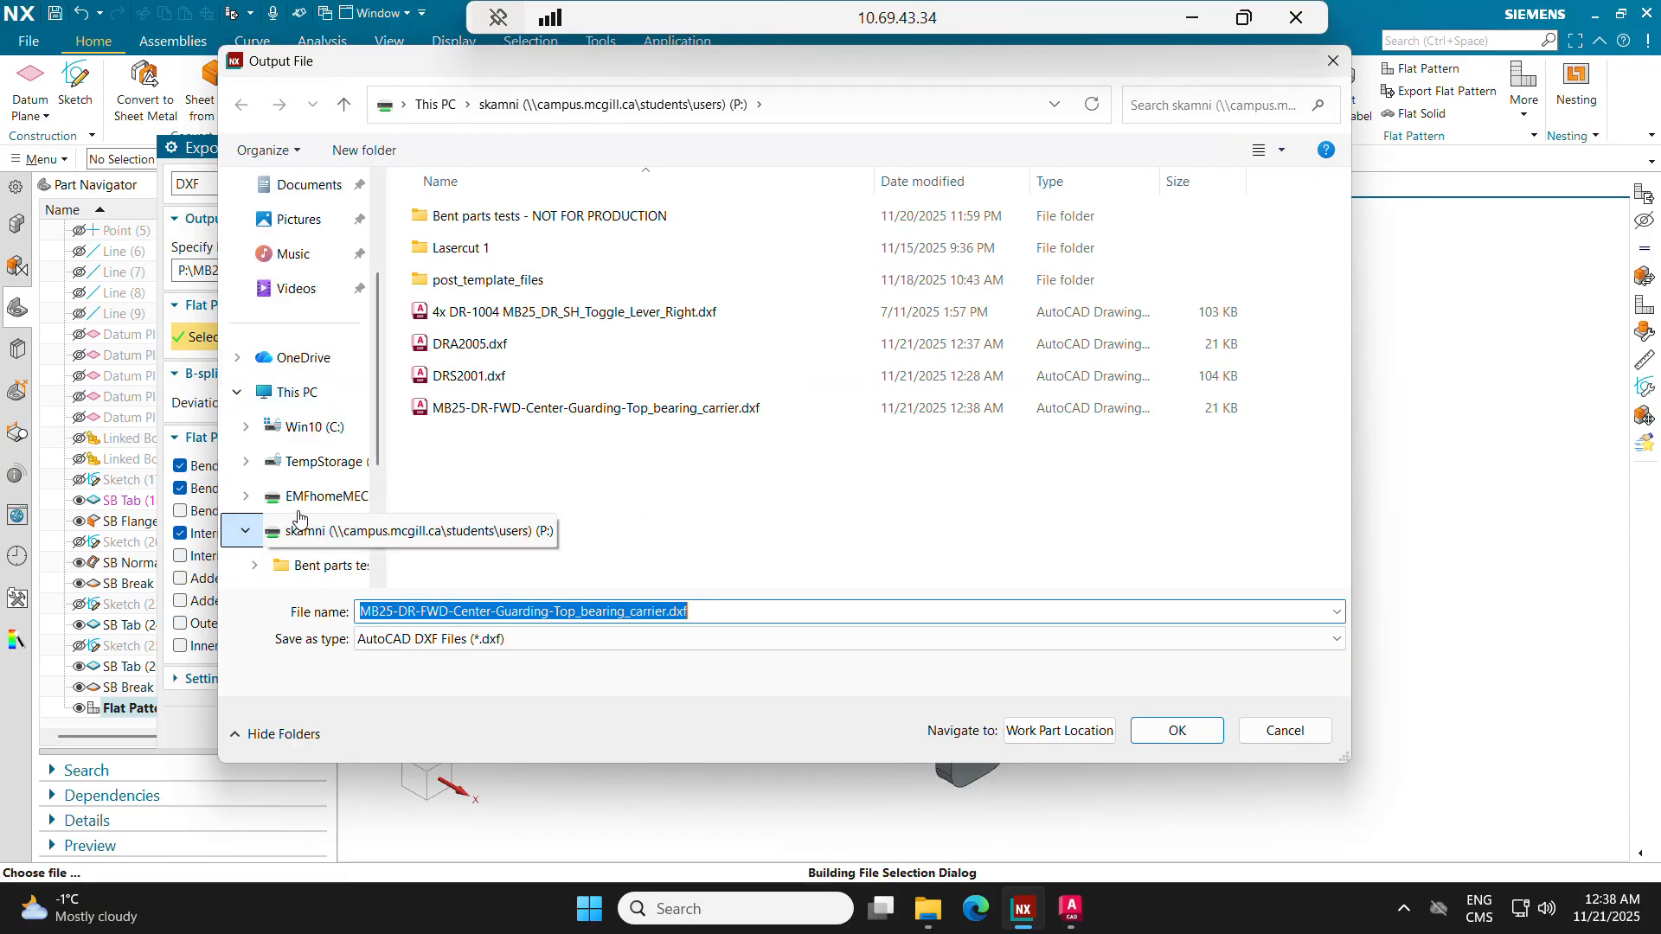
click(703, 610)
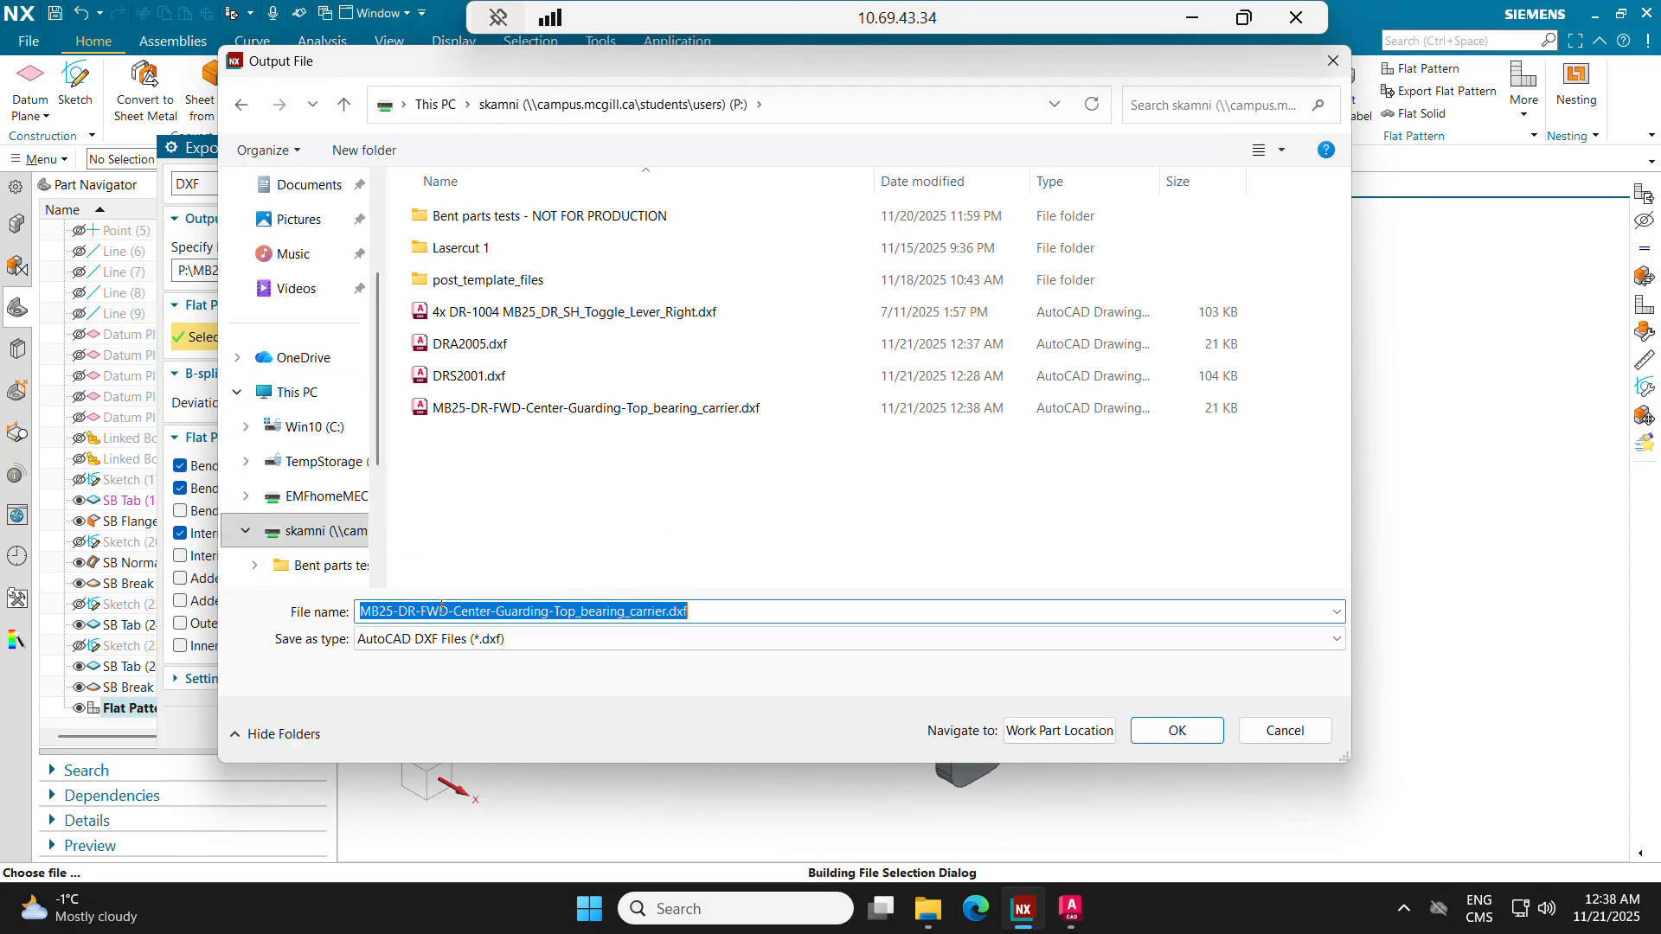
text(DRA2005)
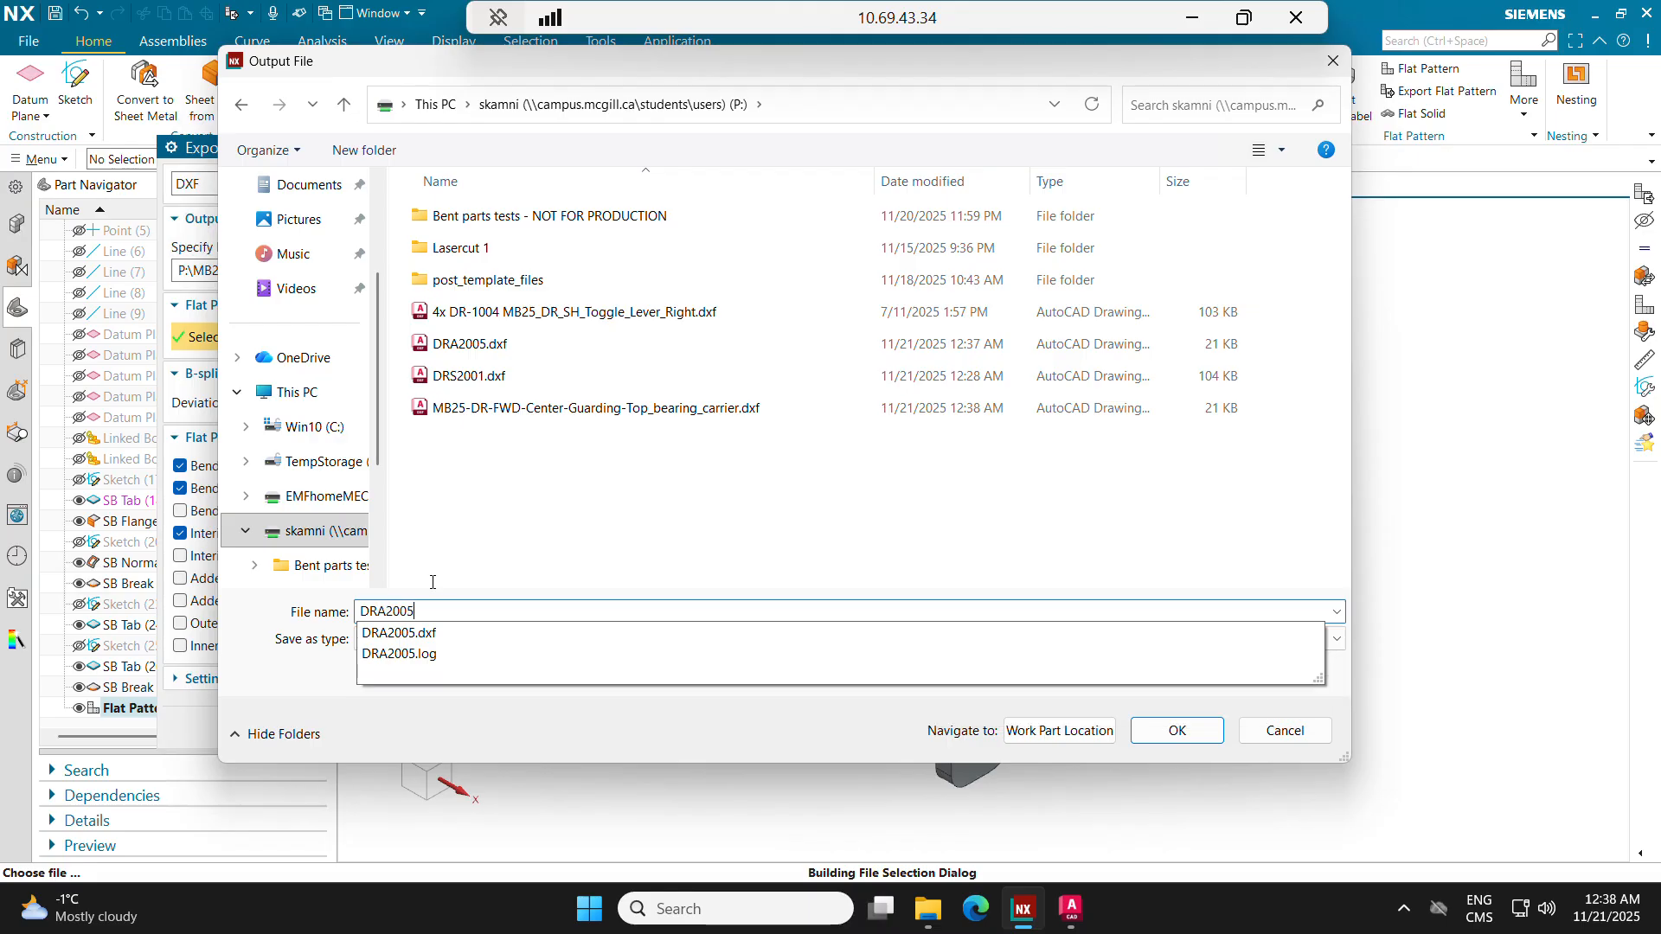
click(1150, 731)
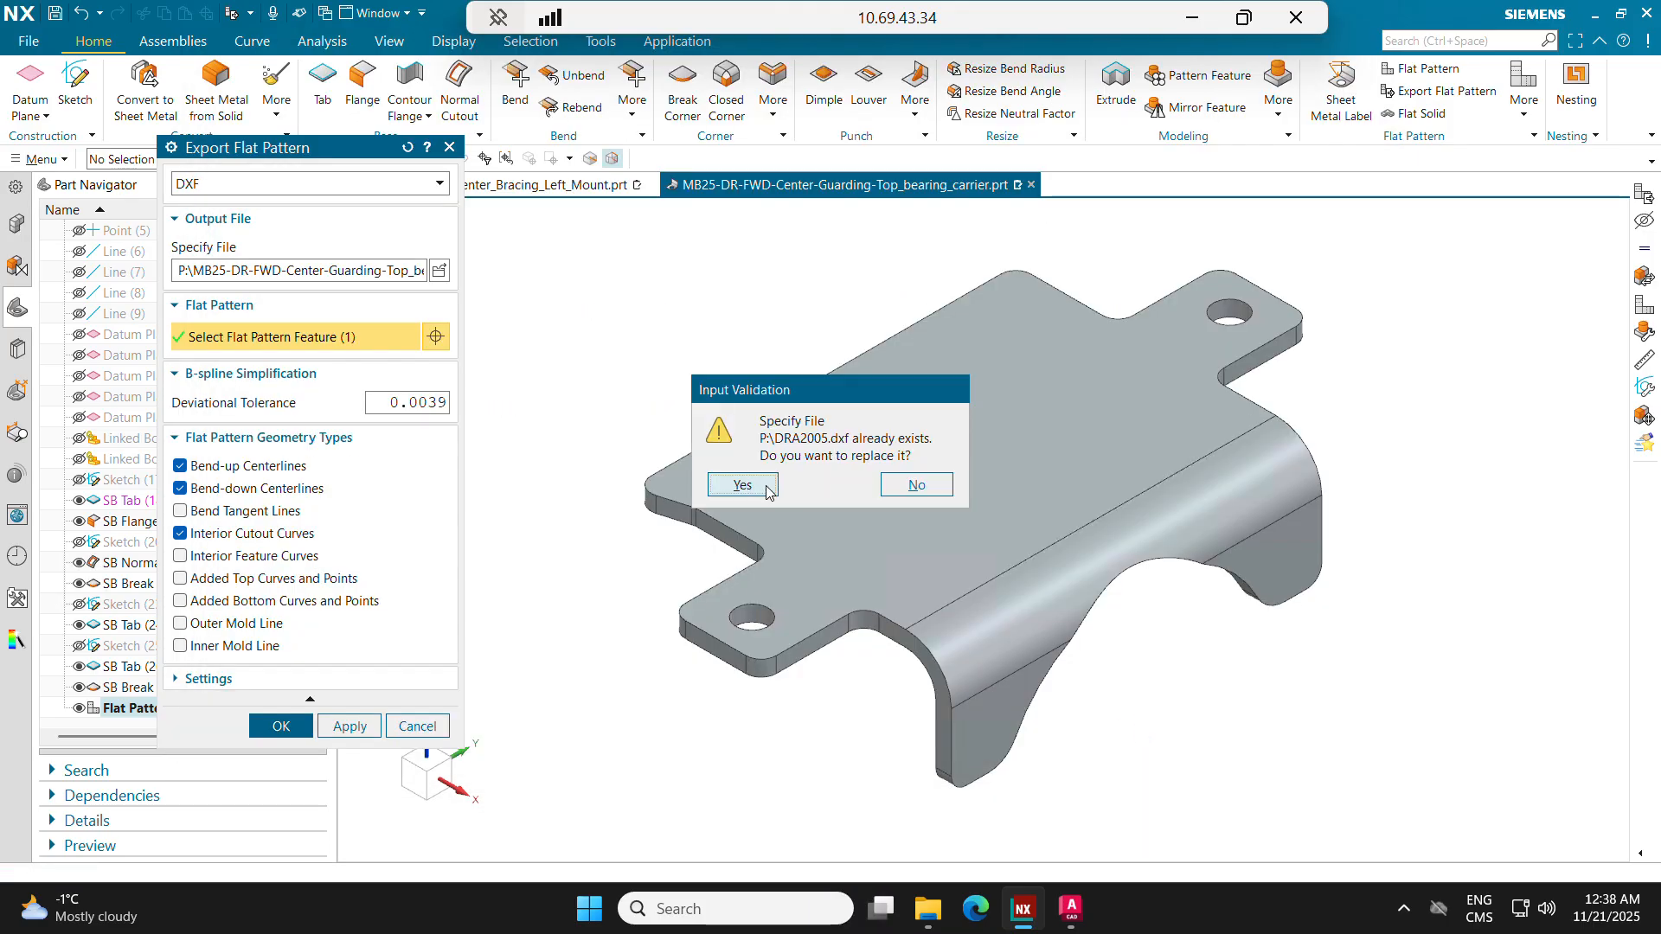
click(751, 486)
click(281, 726)
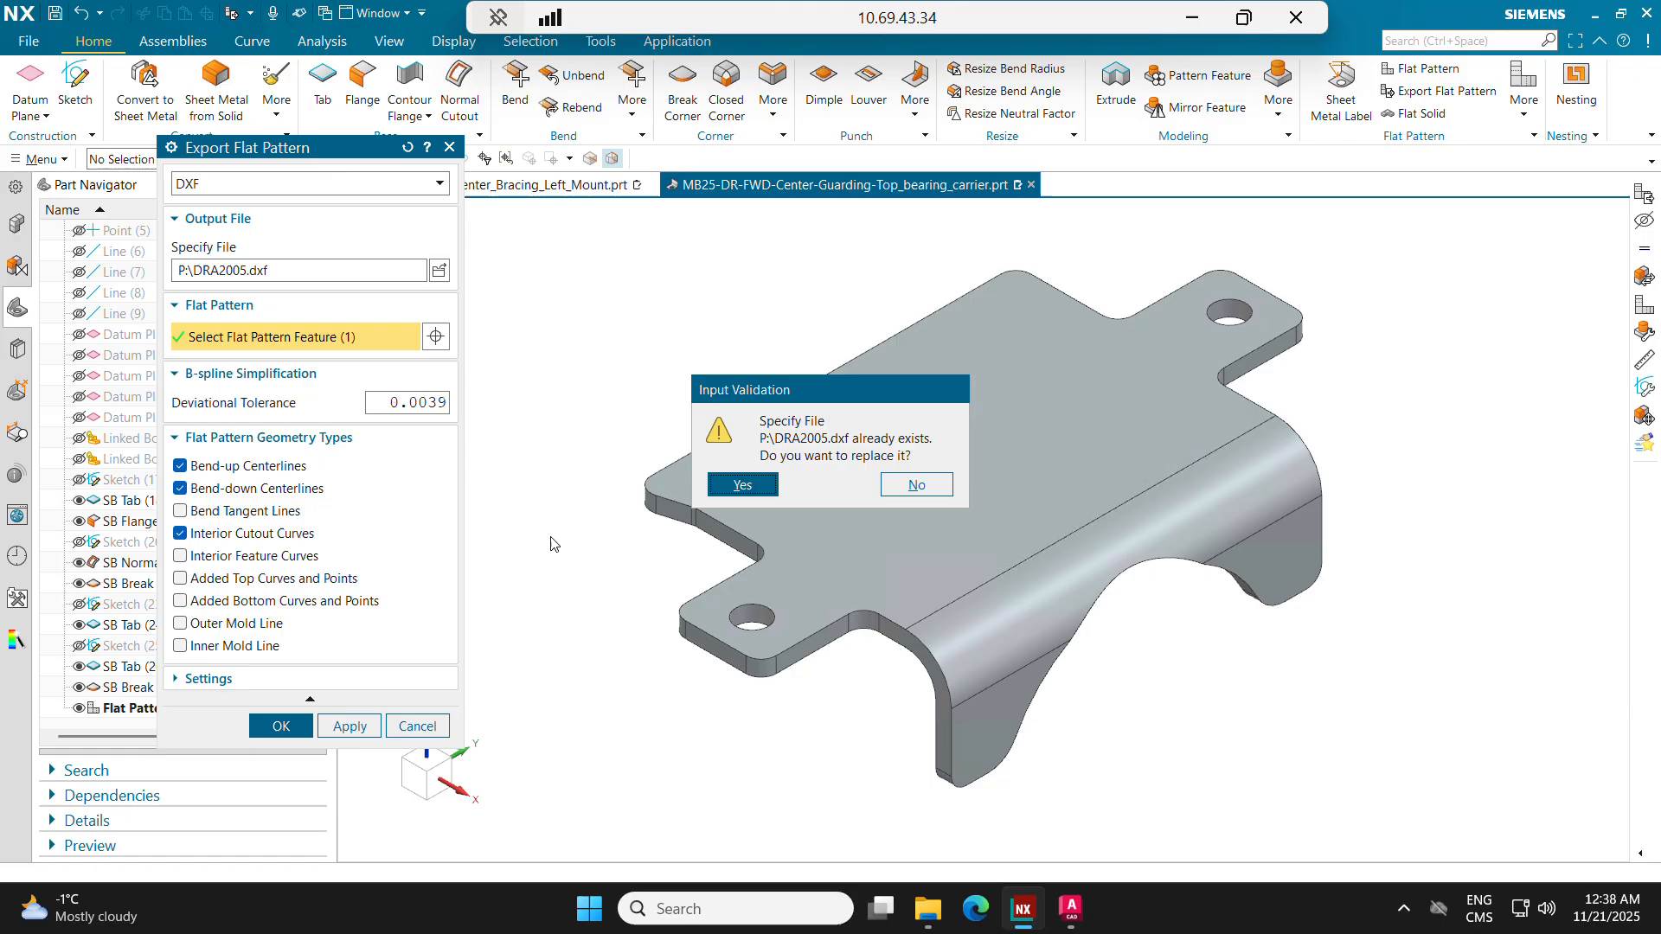
click(746, 484)
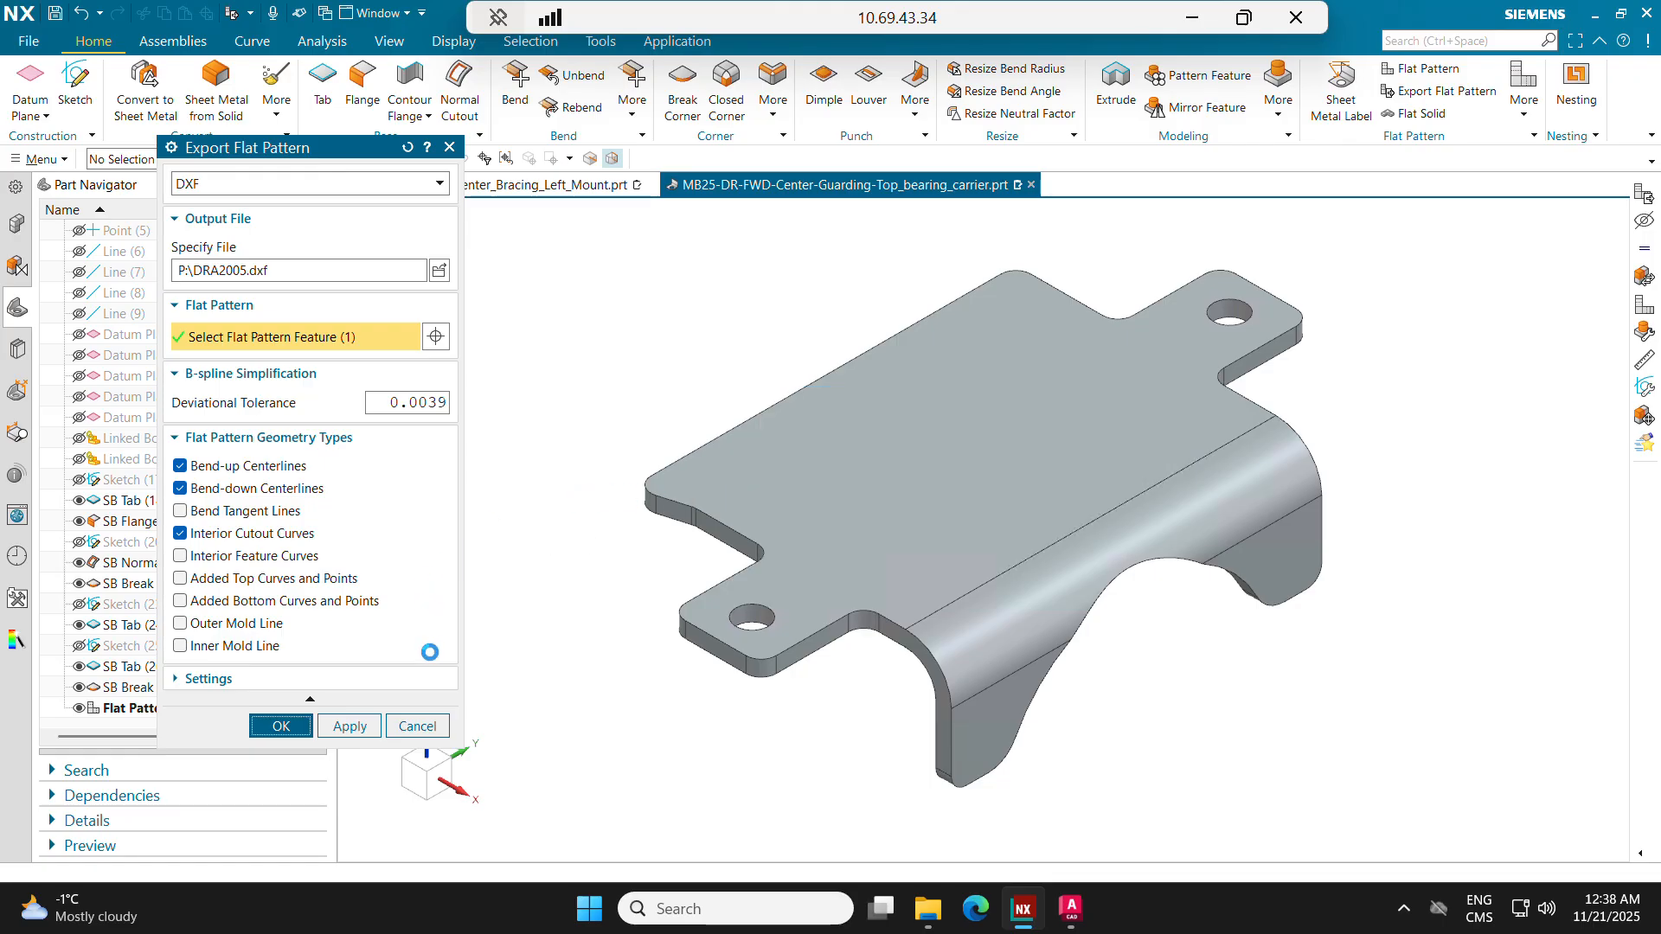
mouse_move(643, 426)
shift+middle_down()
mouse_move(648, 449)
mouse_move(634, 415)
mouse_move(614, 415)
shift+middle_up()
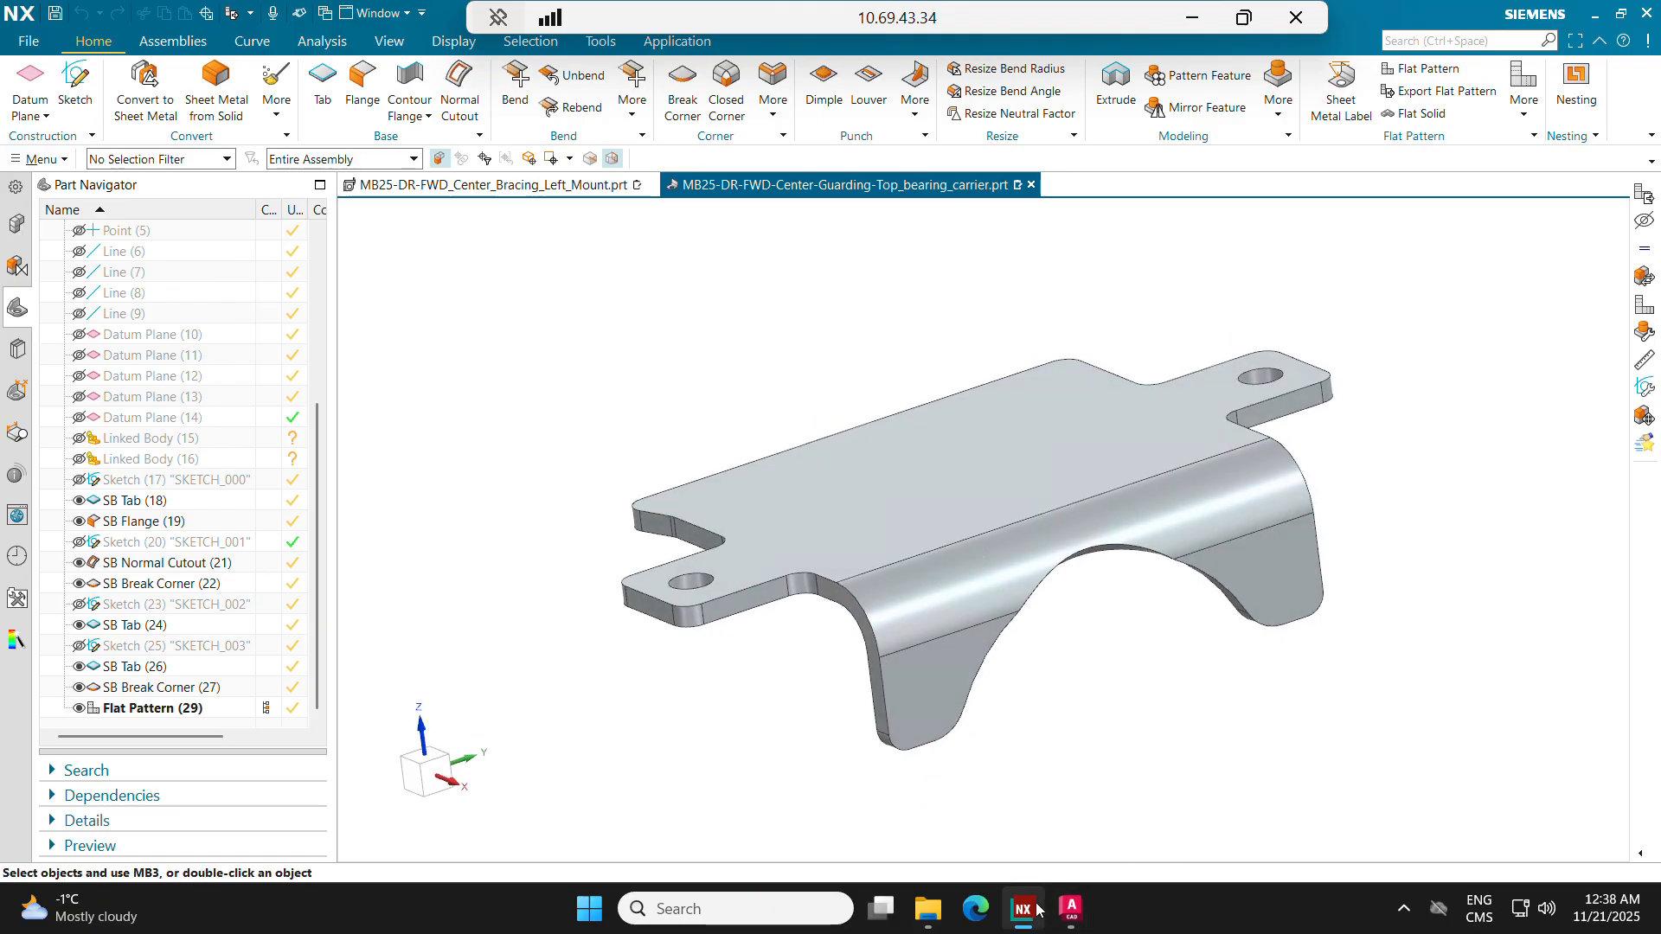
Step: Switch to AutoCAD and open DRA2005.dxf from the P: drive
click(1071, 911)
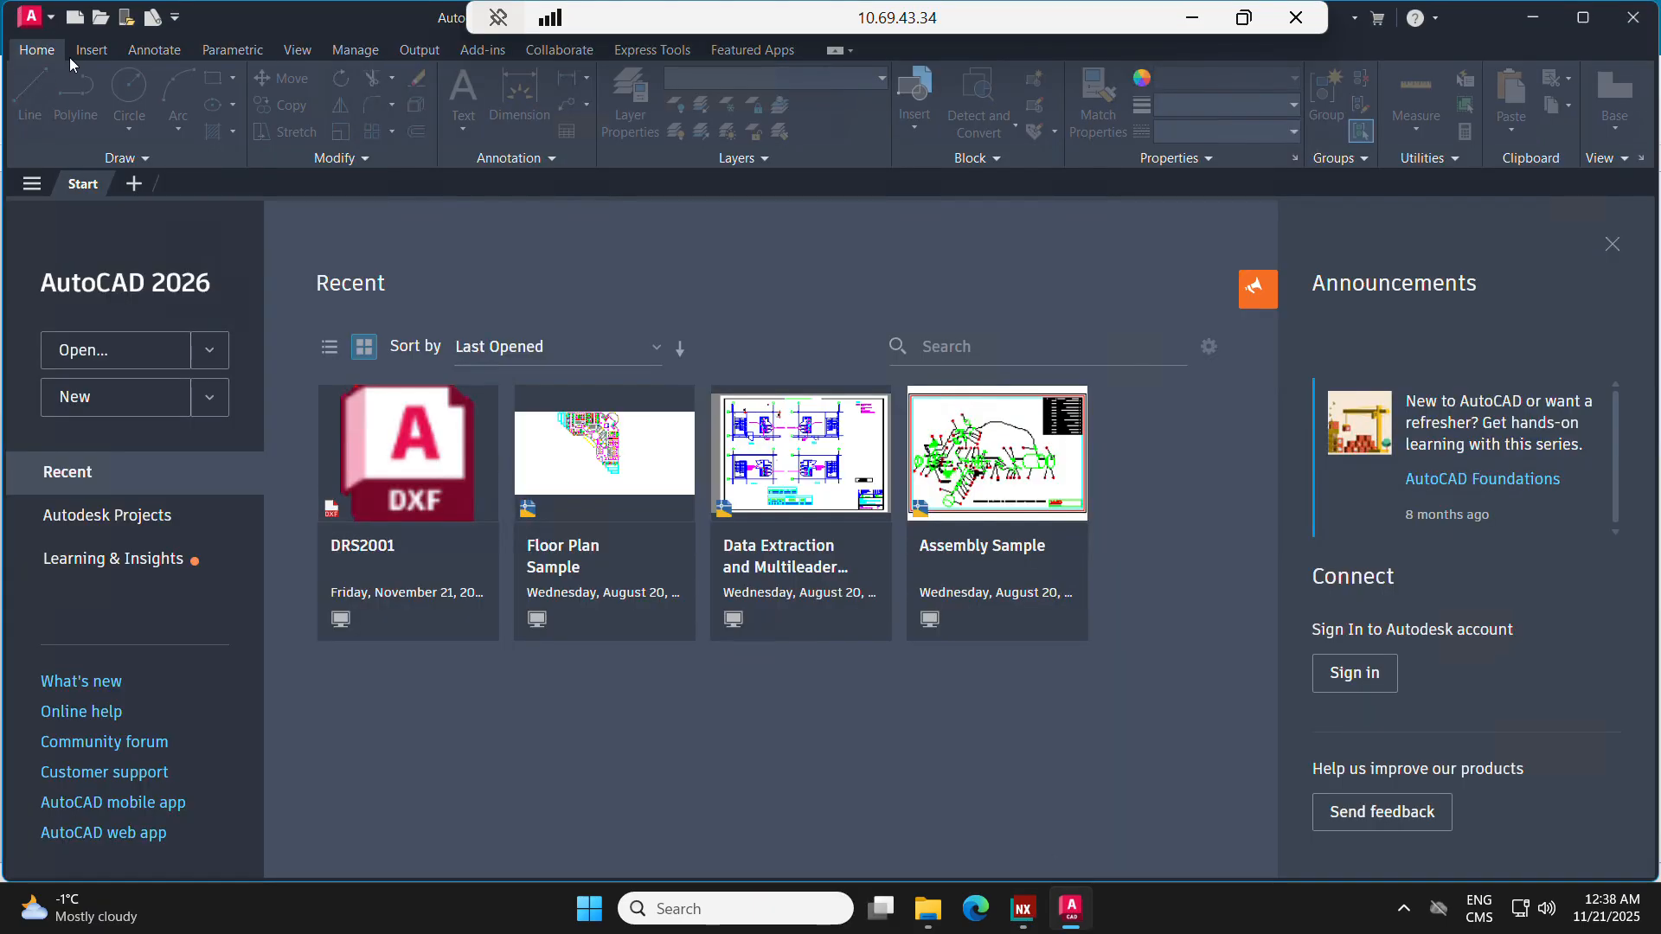
click(101, 16)
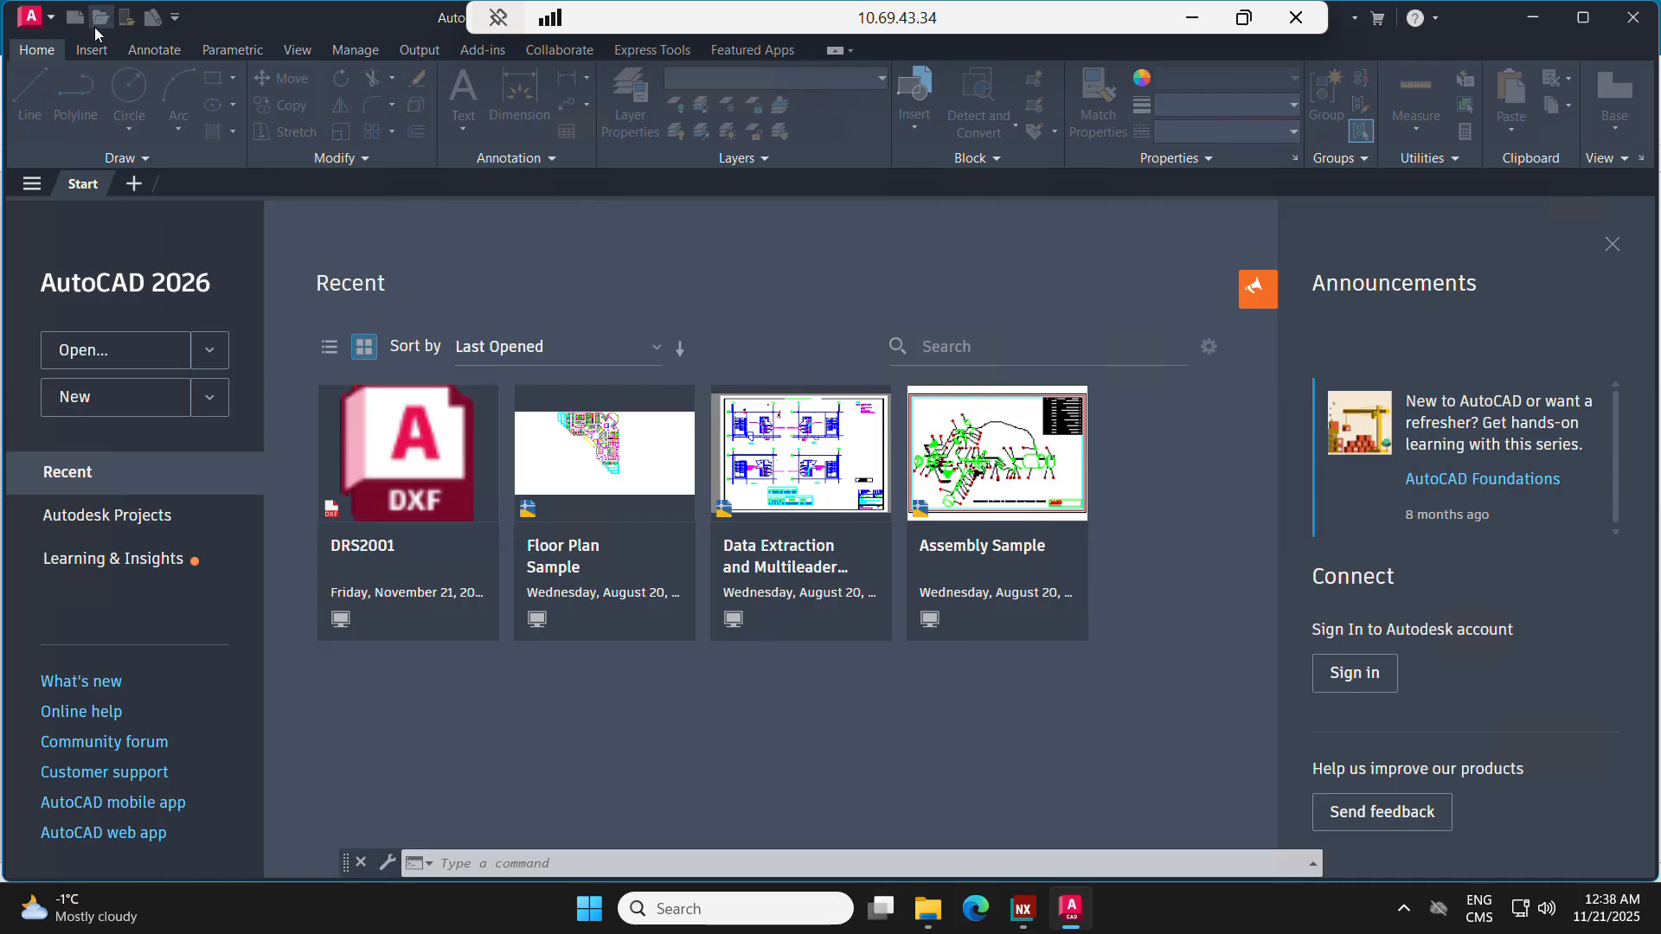
click(693, 378)
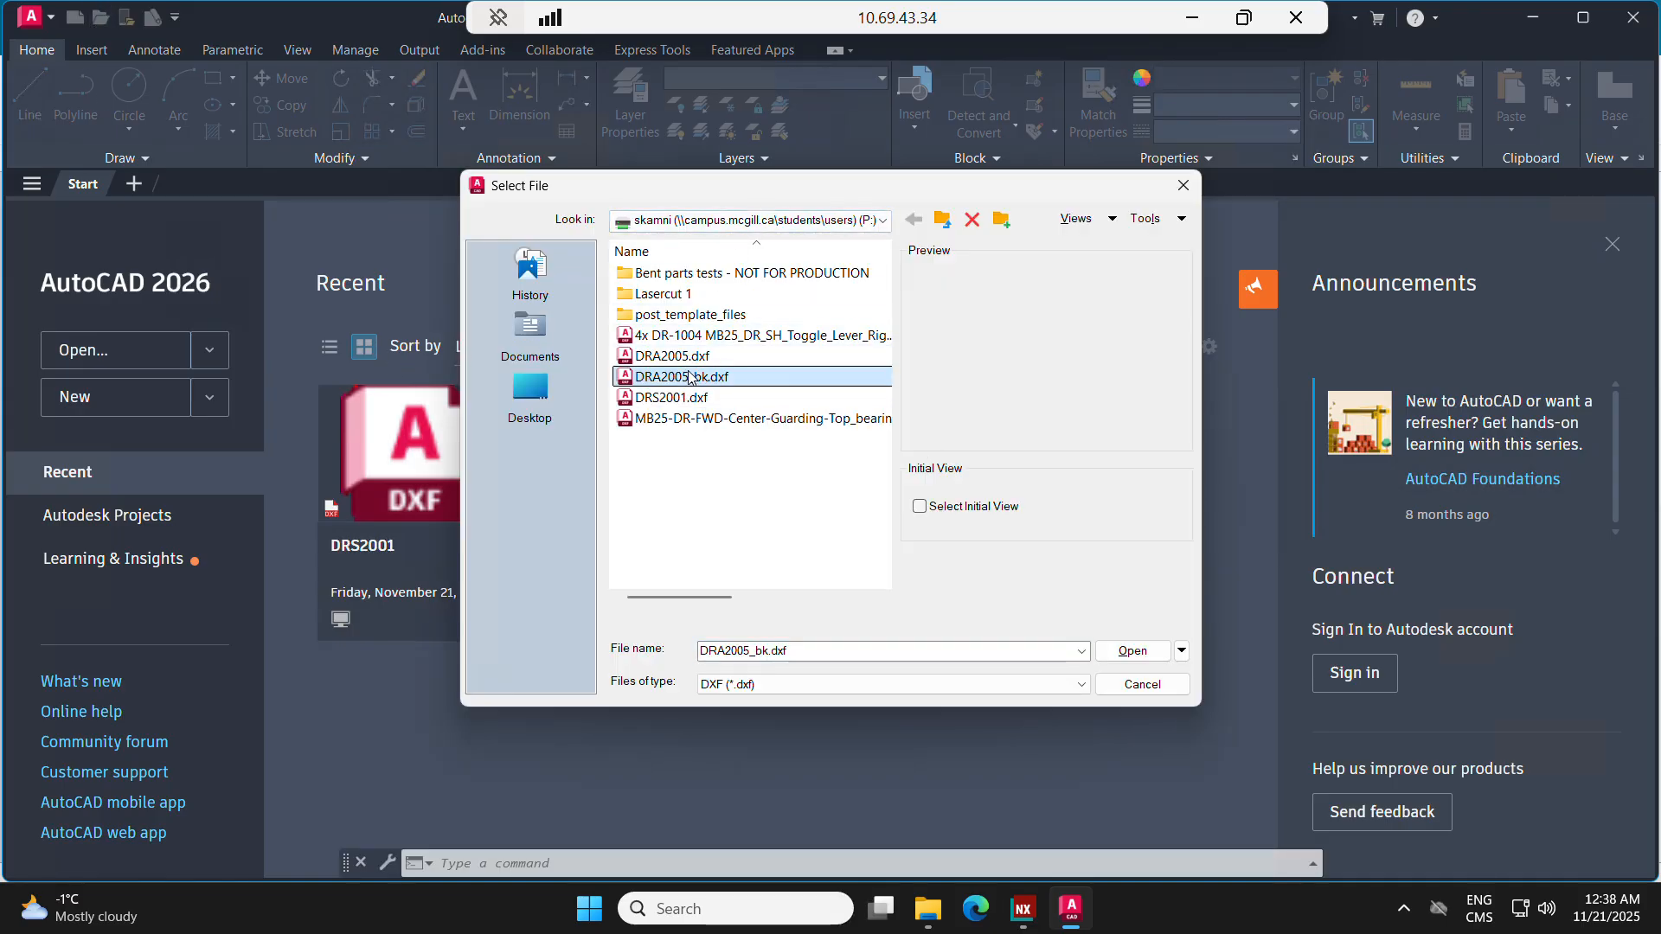
click(703, 358)
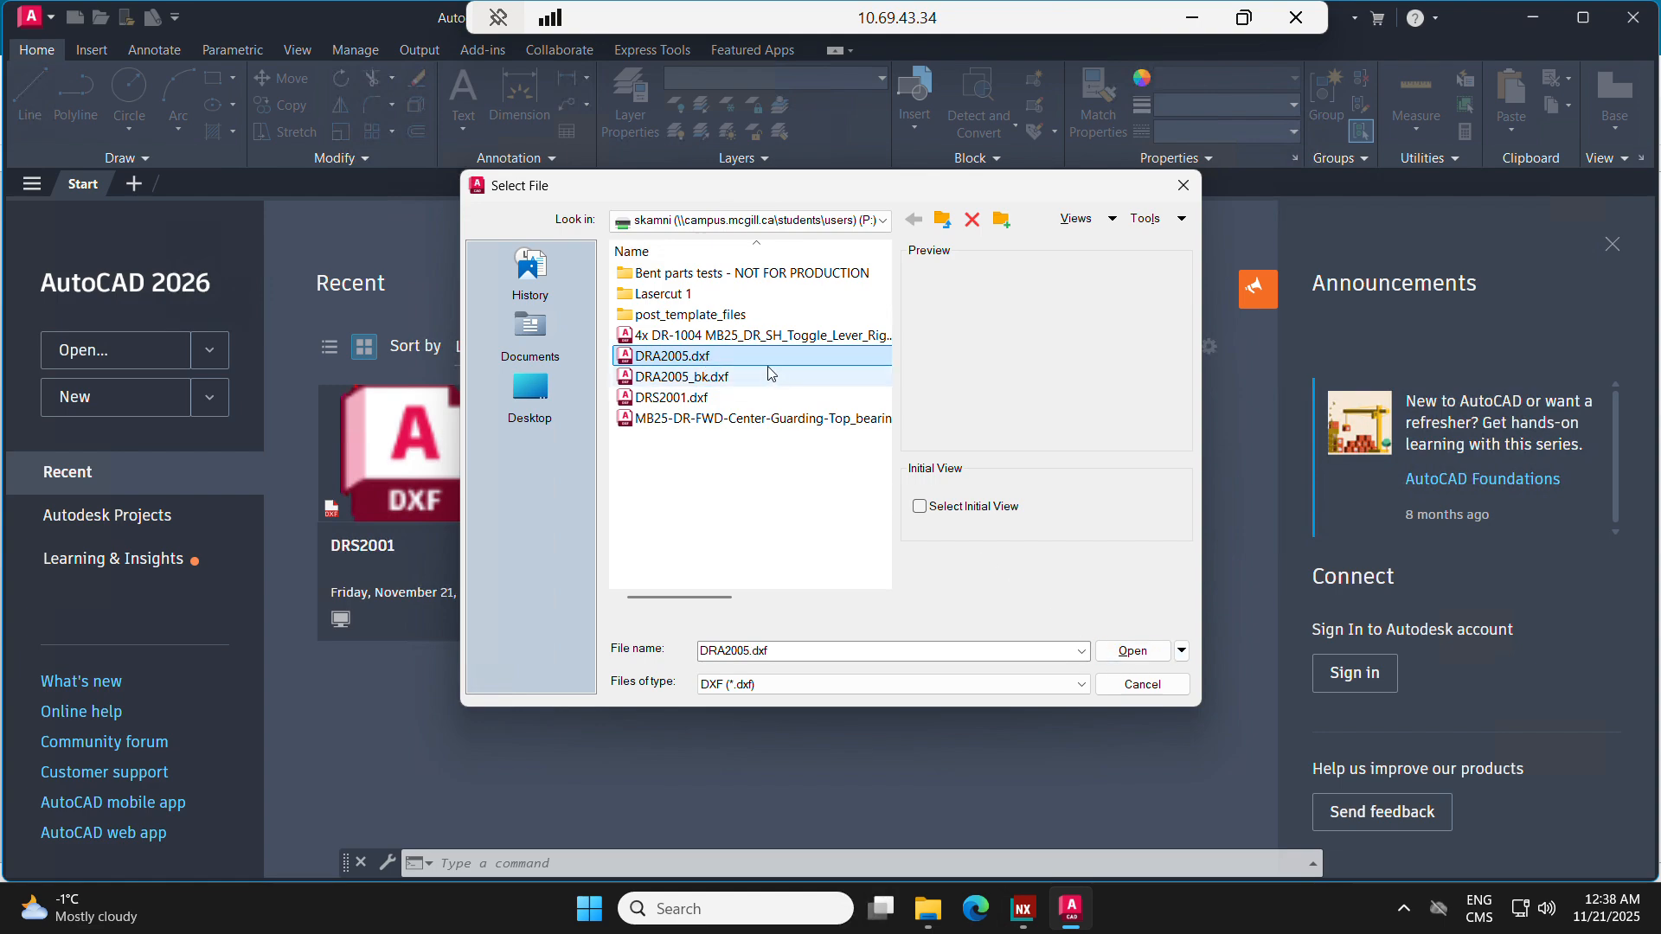
click(1132, 651)
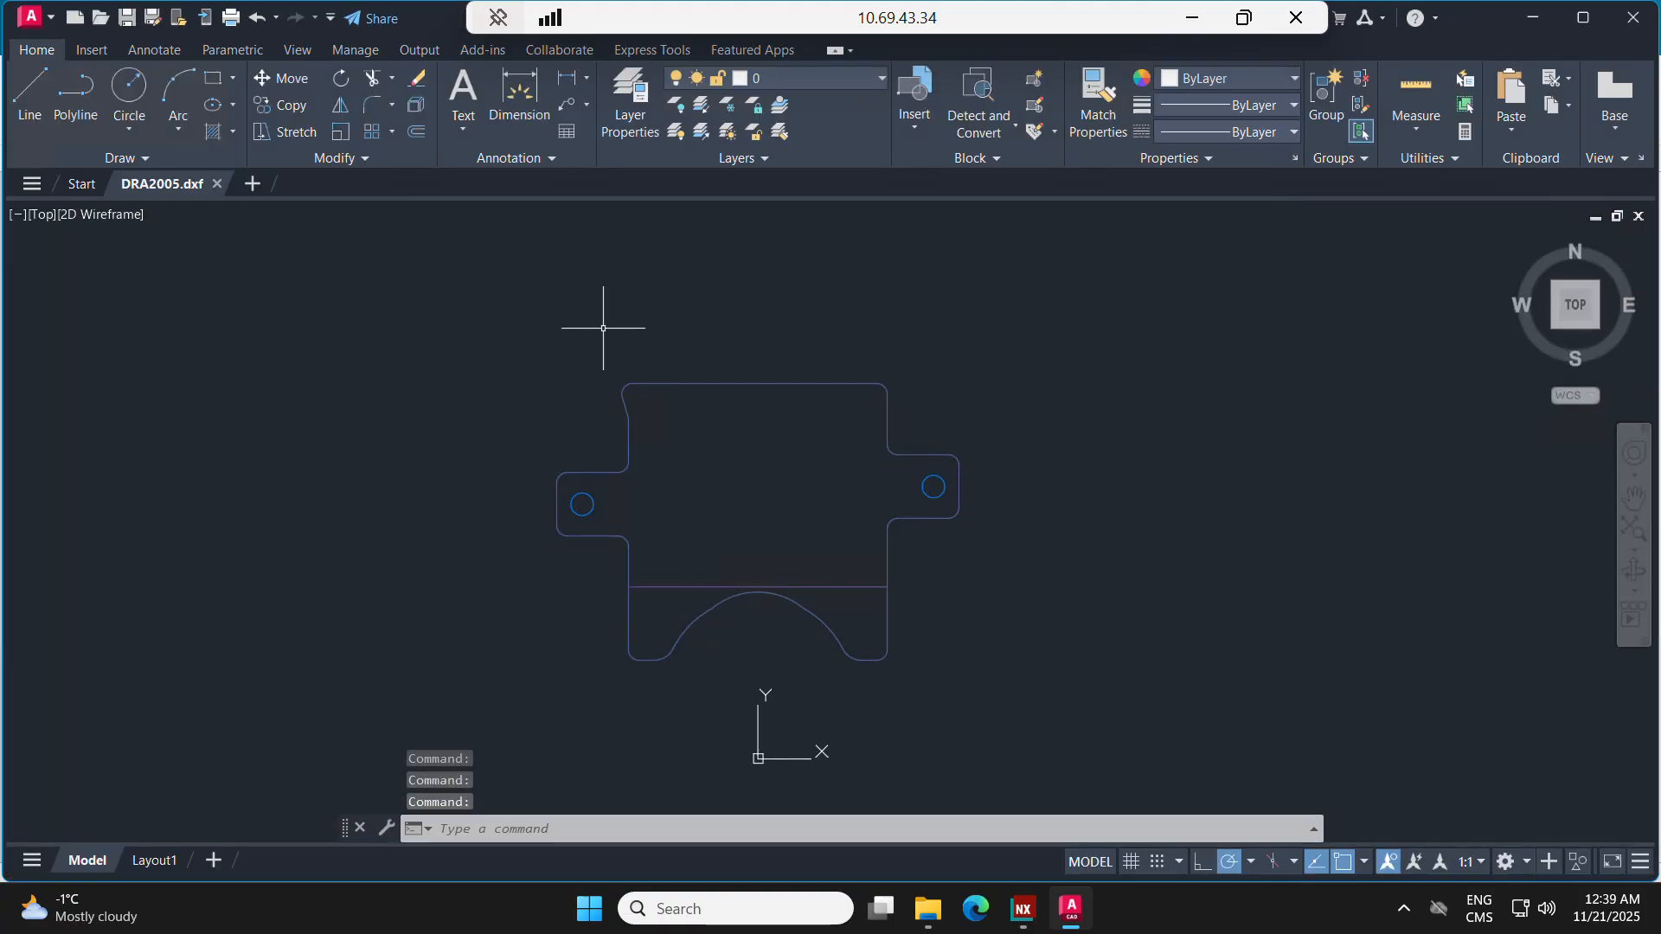
Step: Set the colour of all flat pattern geometry to ByLayer and clear the selection
mouse_move(597, 314)
mouse_down()
mouse_move(507, 345)
mouse_move(770, 742)
mouse_move(1021, 395)
mouse_move(975, 323)
mouse_up()
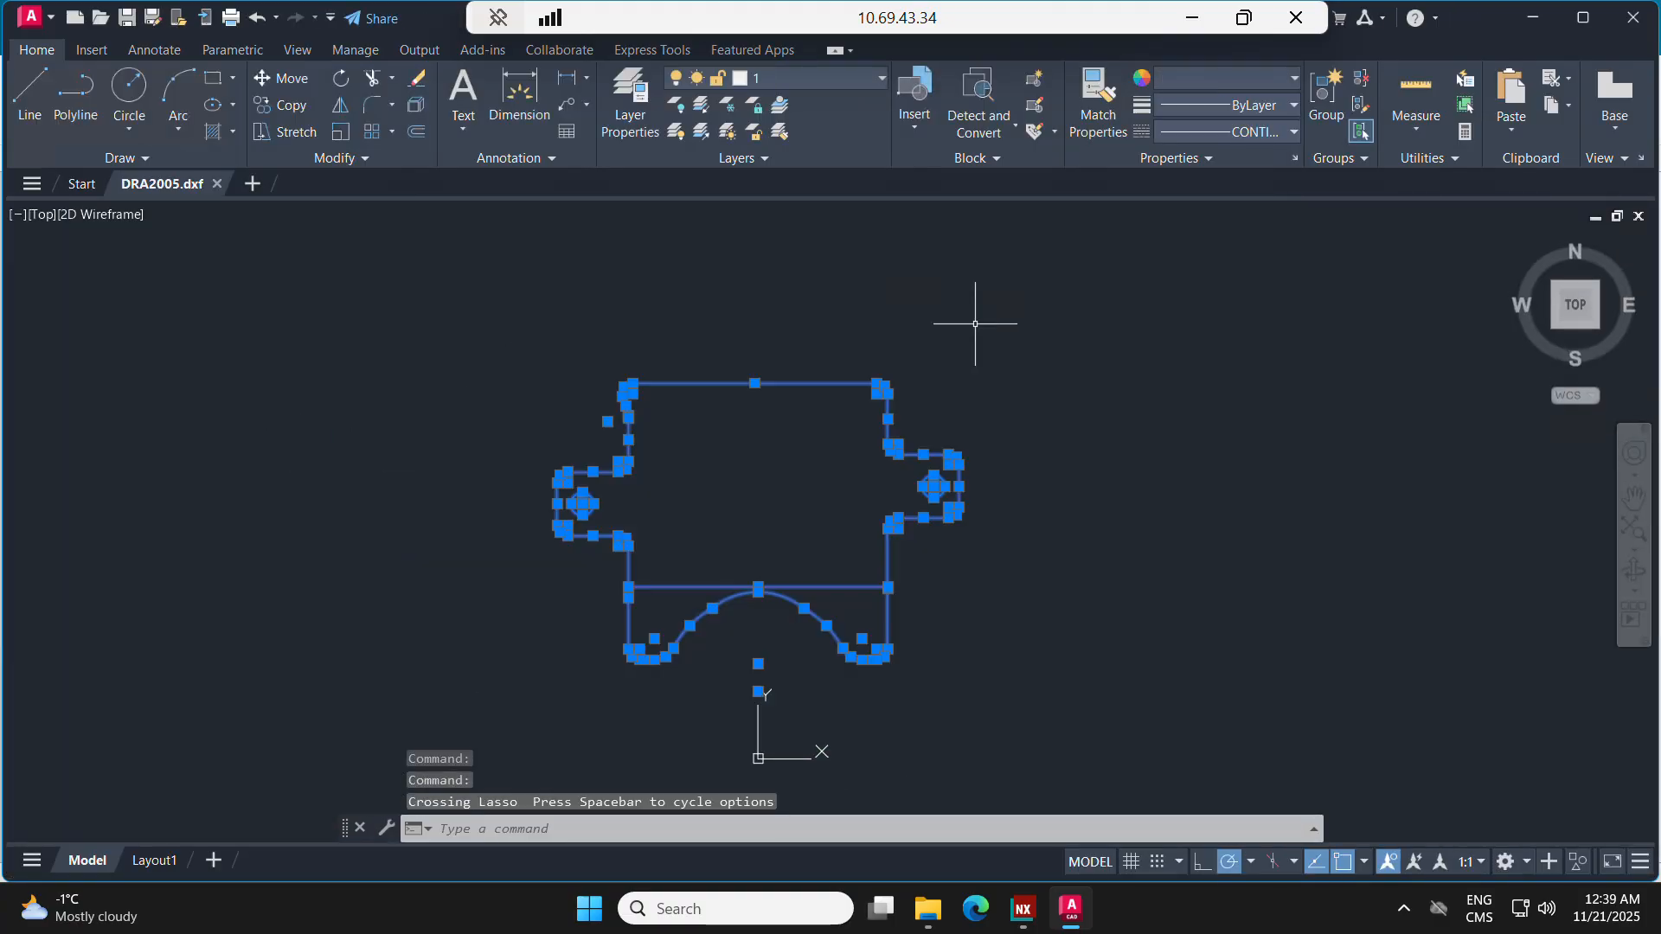
click(1166, 88)
click(1192, 100)
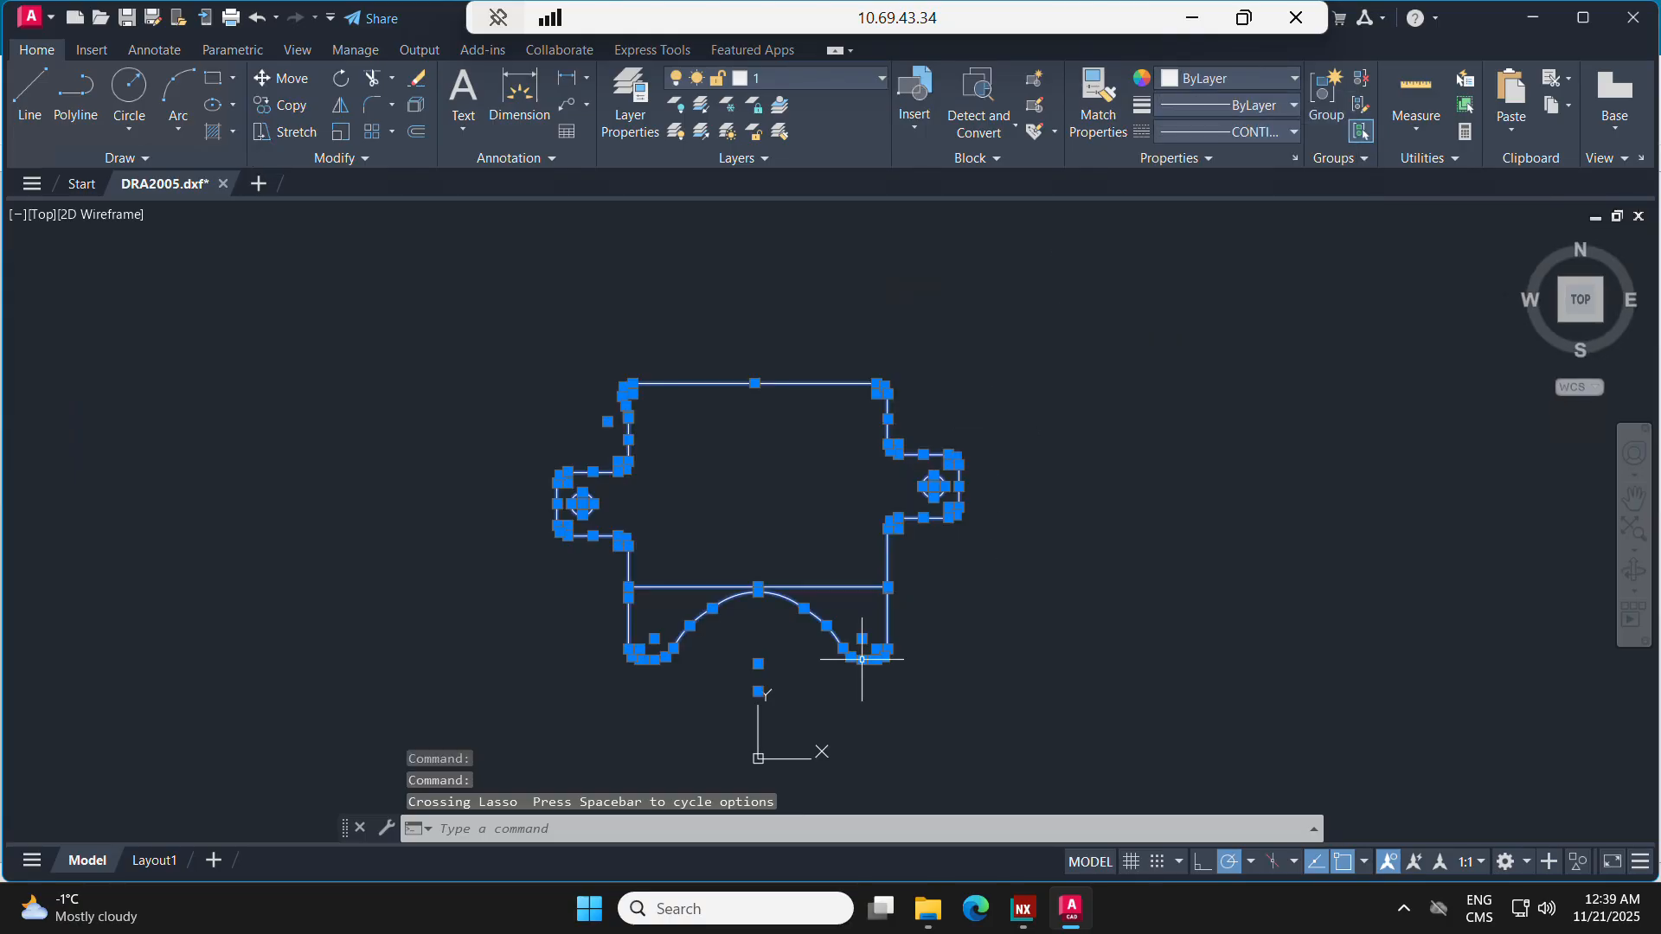
click(974, 705)
key(Escape)
key(Escape)
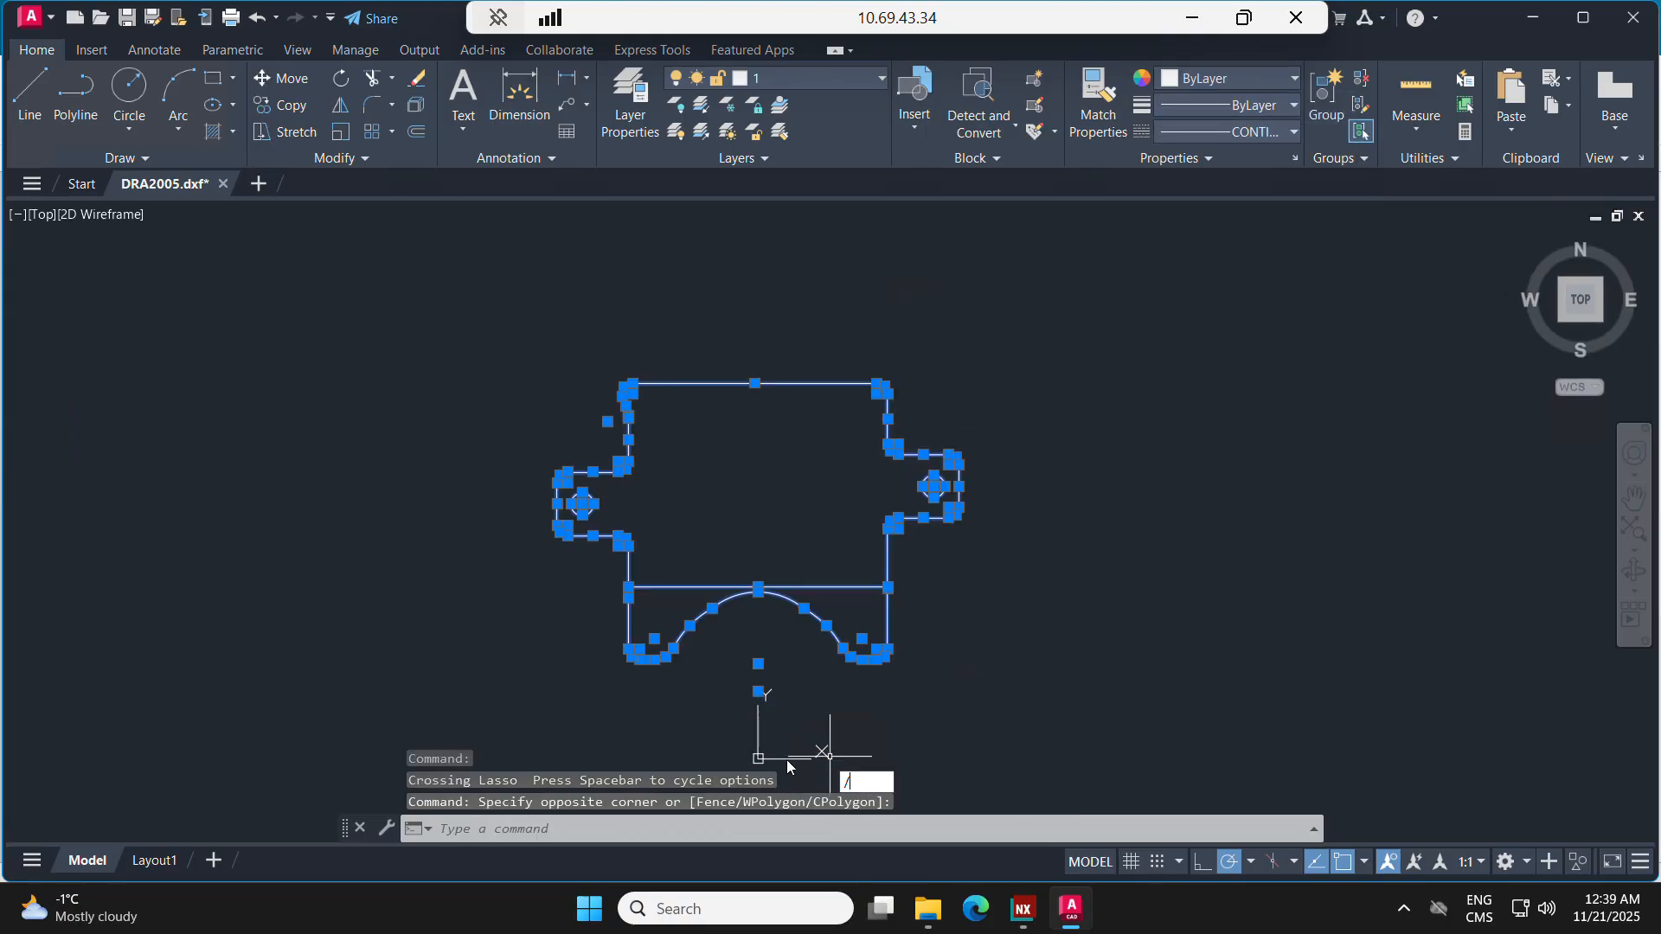
Step: Move the UCS origin onto the lower-left corner of the flat pattern outline
middle_drag(838, 694, 892, 636)
right_click(892, 638)
click(813, 699)
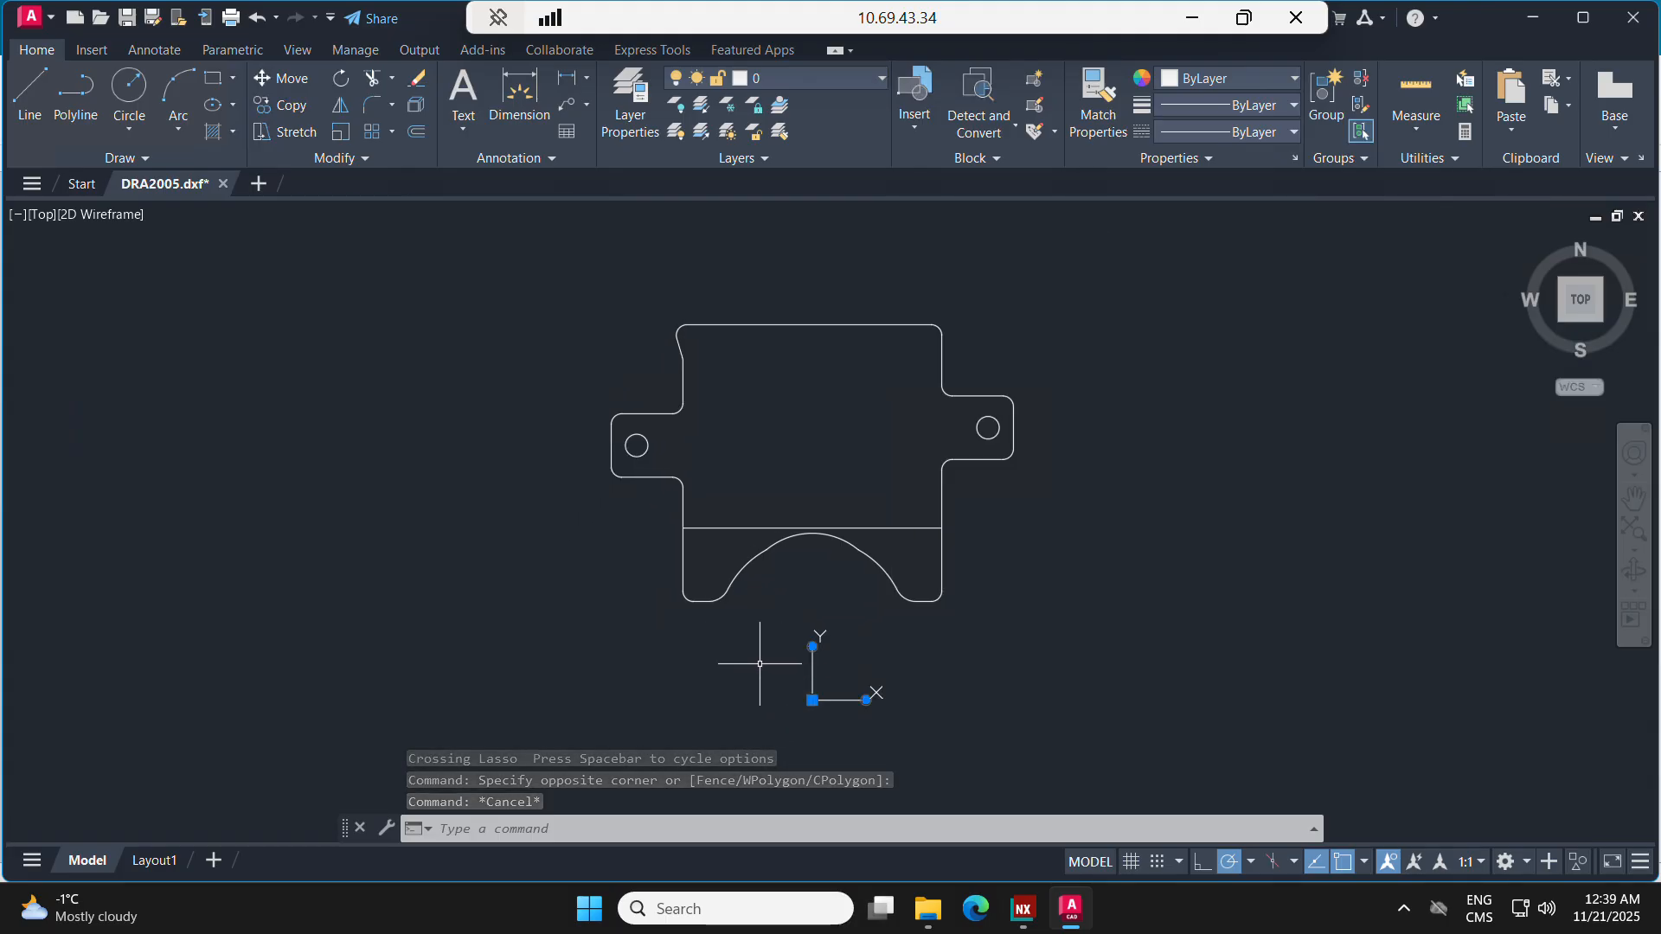
click(812, 699)
click(694, 600)
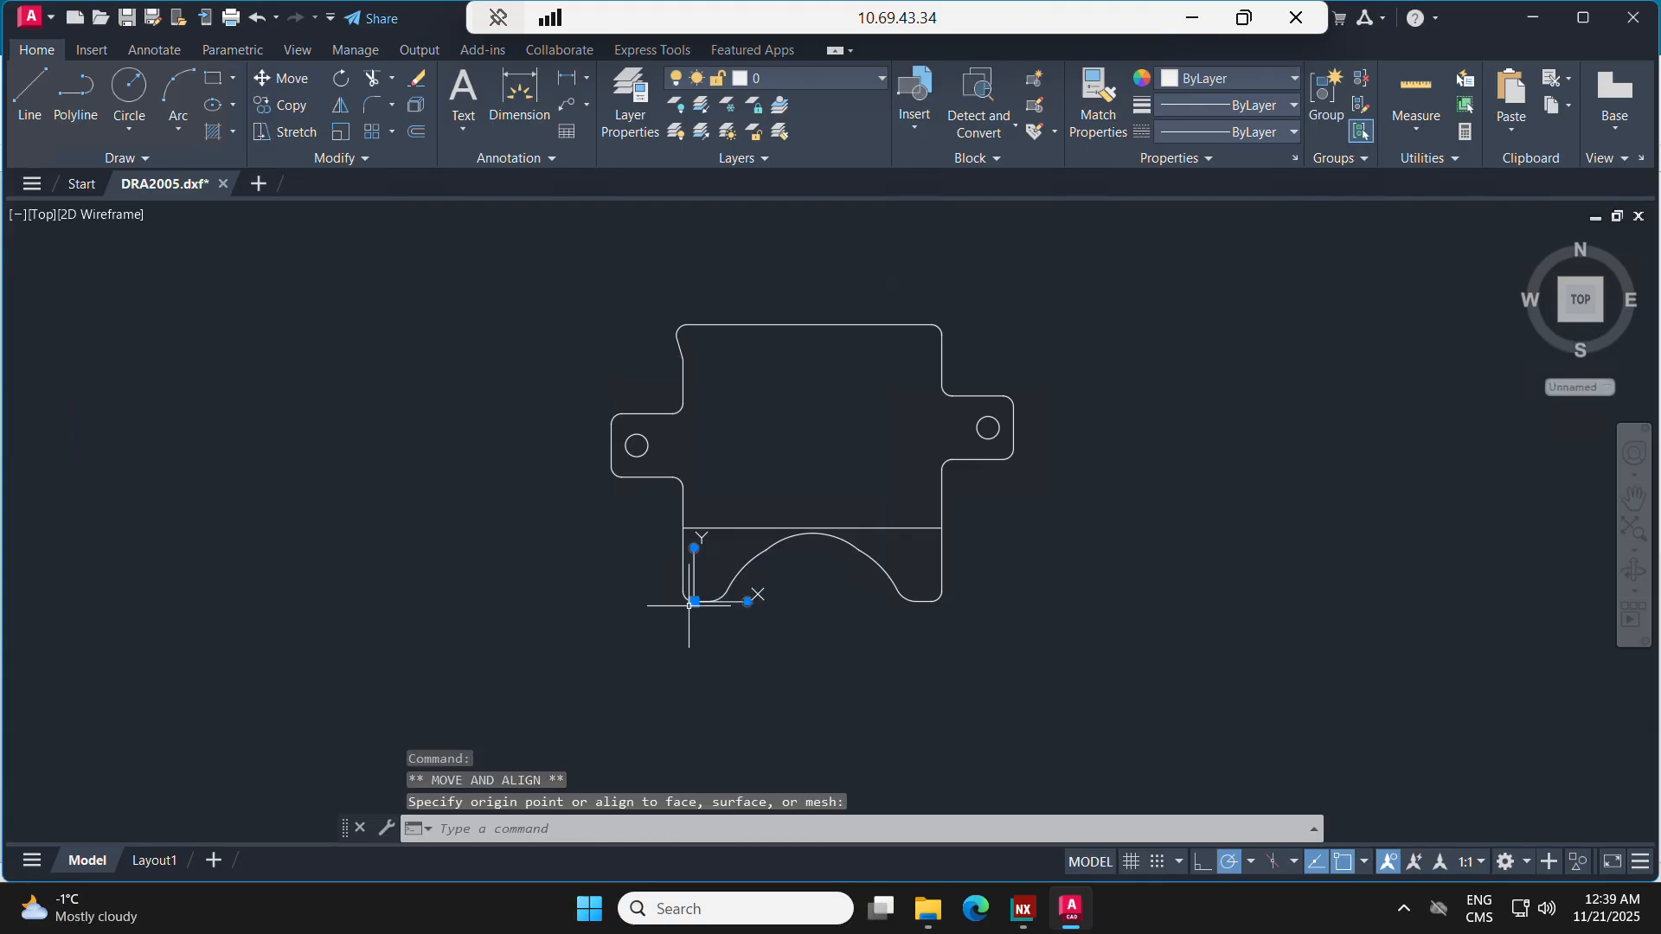
Step: Delete the horizontal bend line above the arched cutout
scroll(800, 612, up, 2)
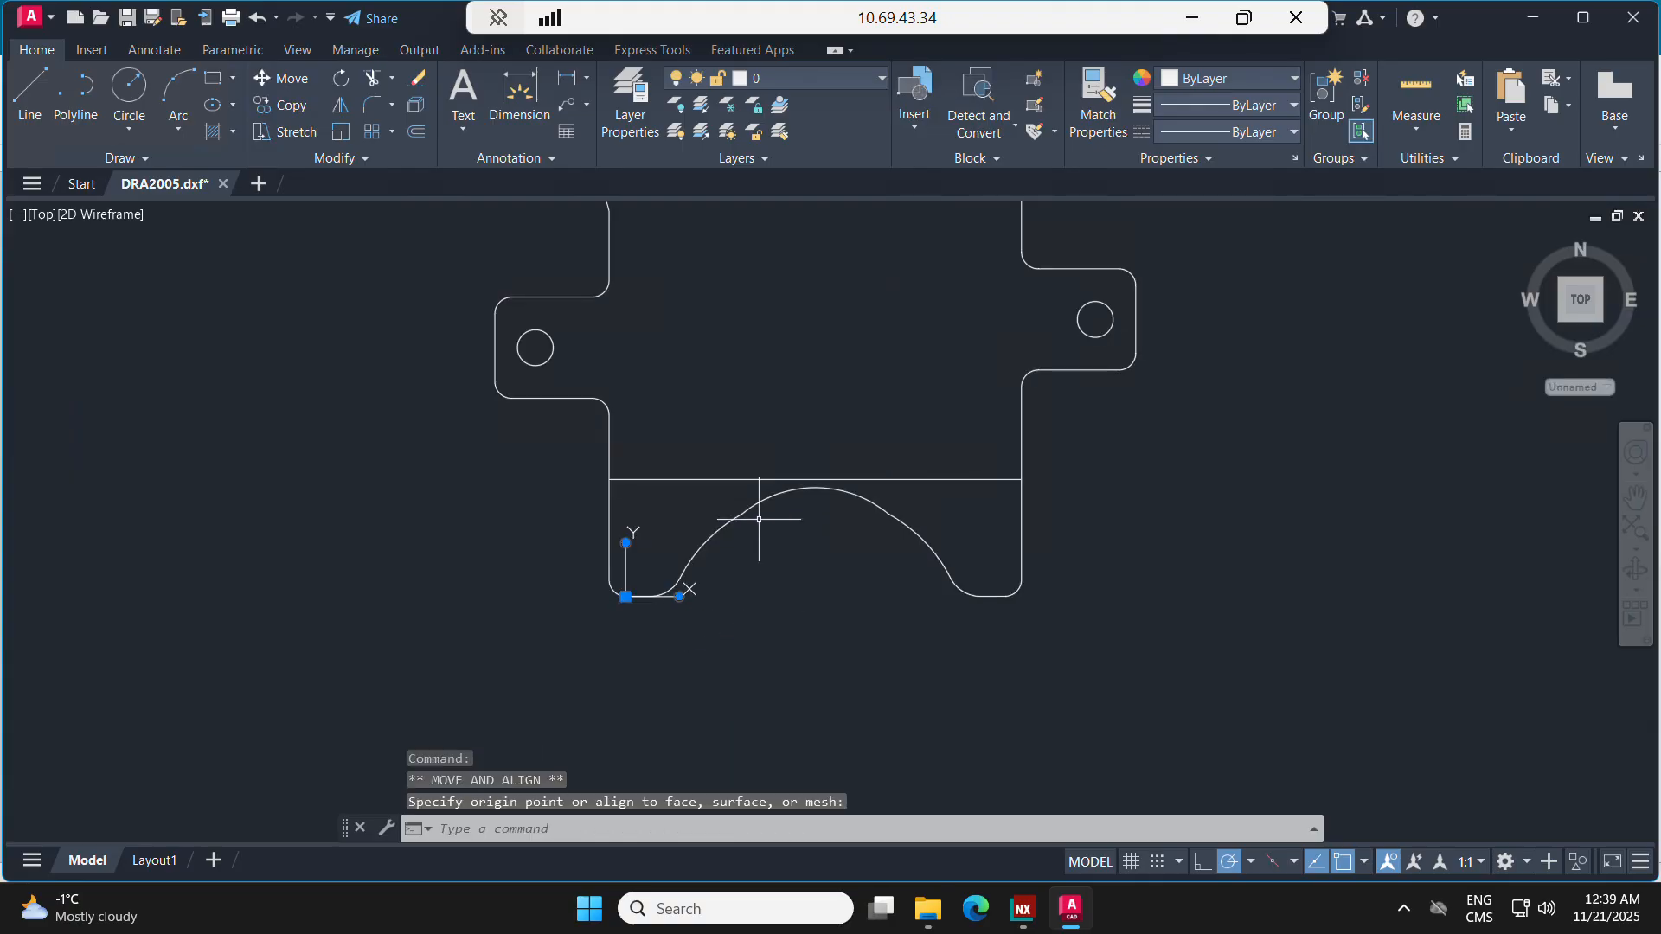
click(702, 480)
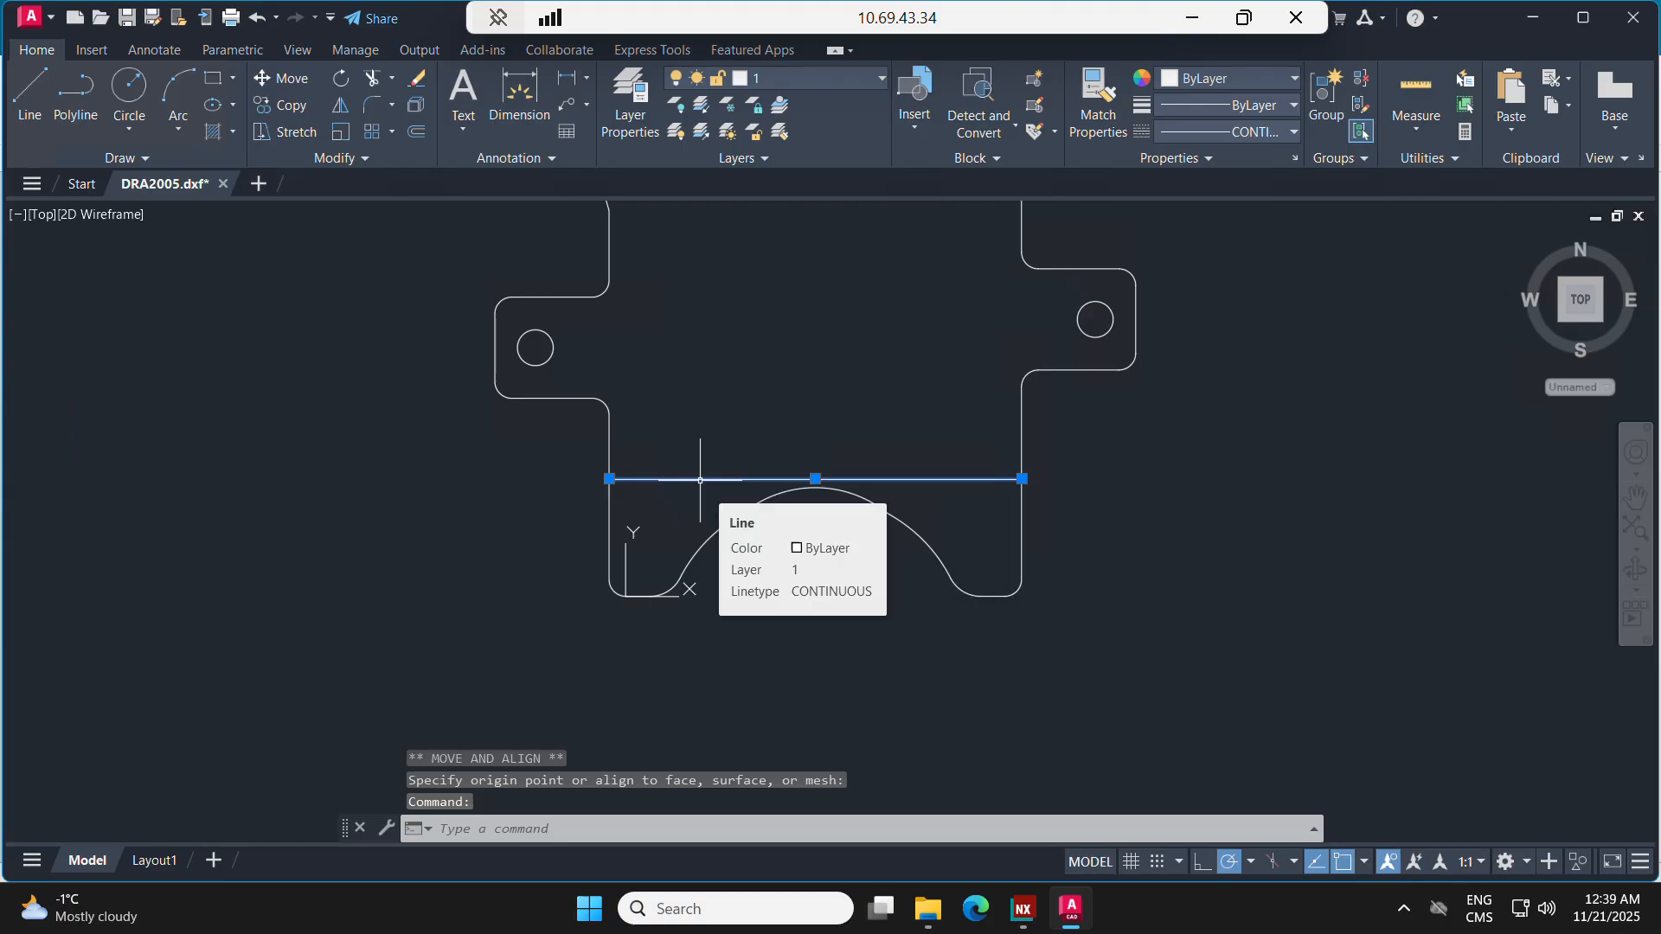
scroll(700, 439, down, 2)
key(Delete)
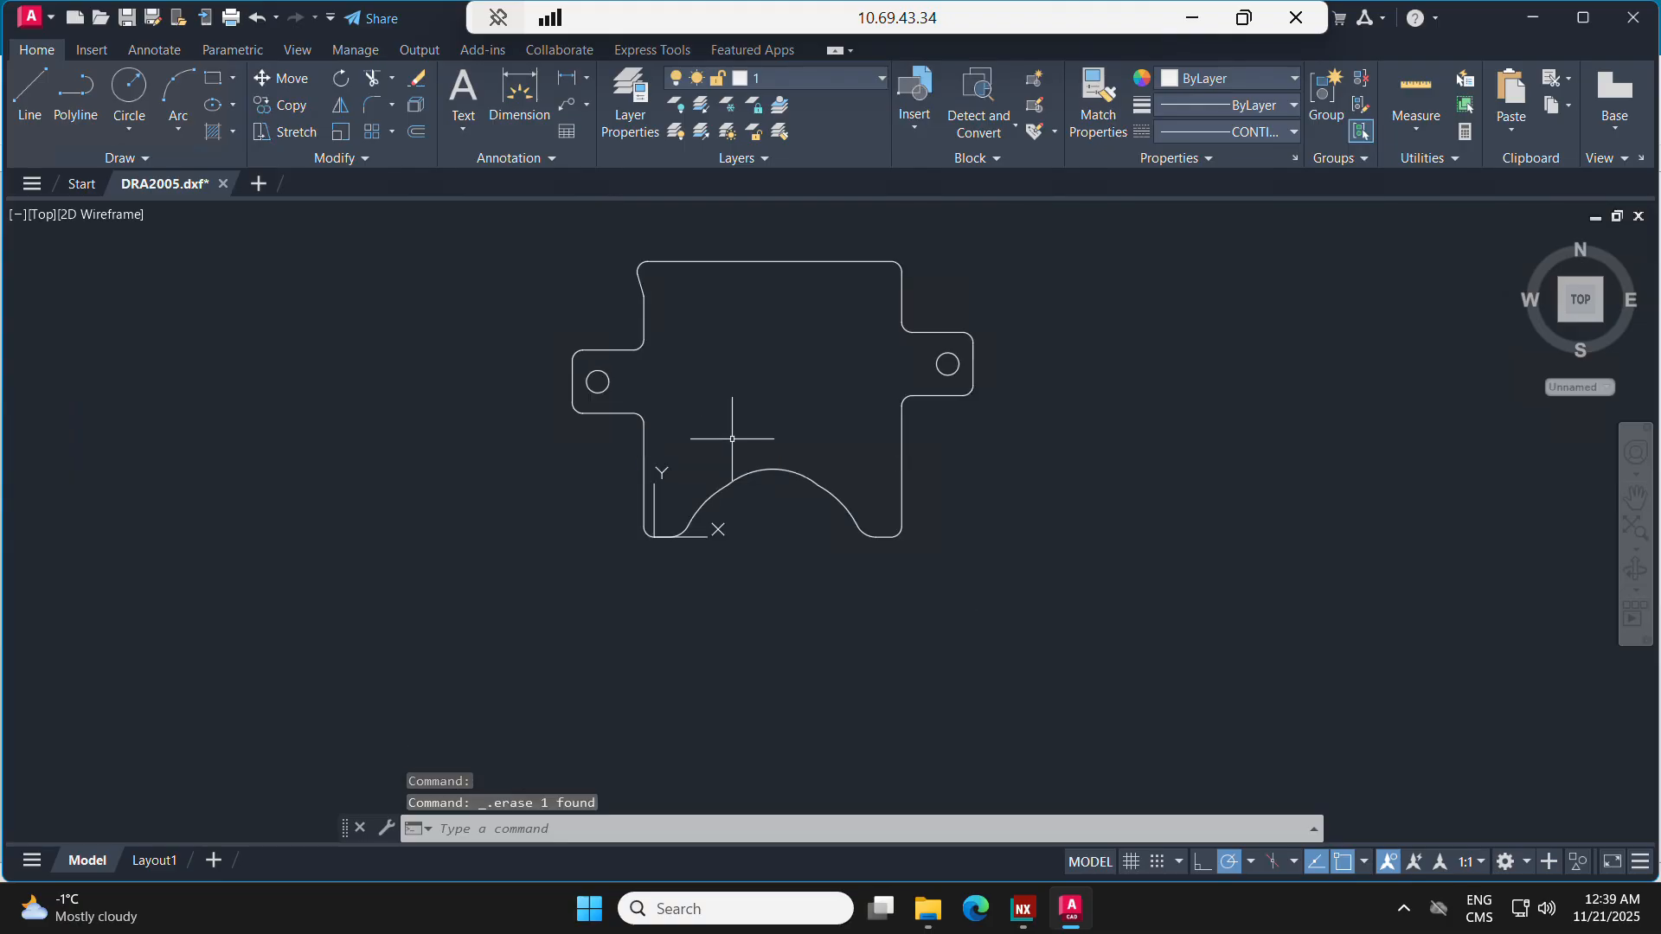
Step: Add the multiline text DRA2005 inside the upper part of the plate outline
click(464, 94)
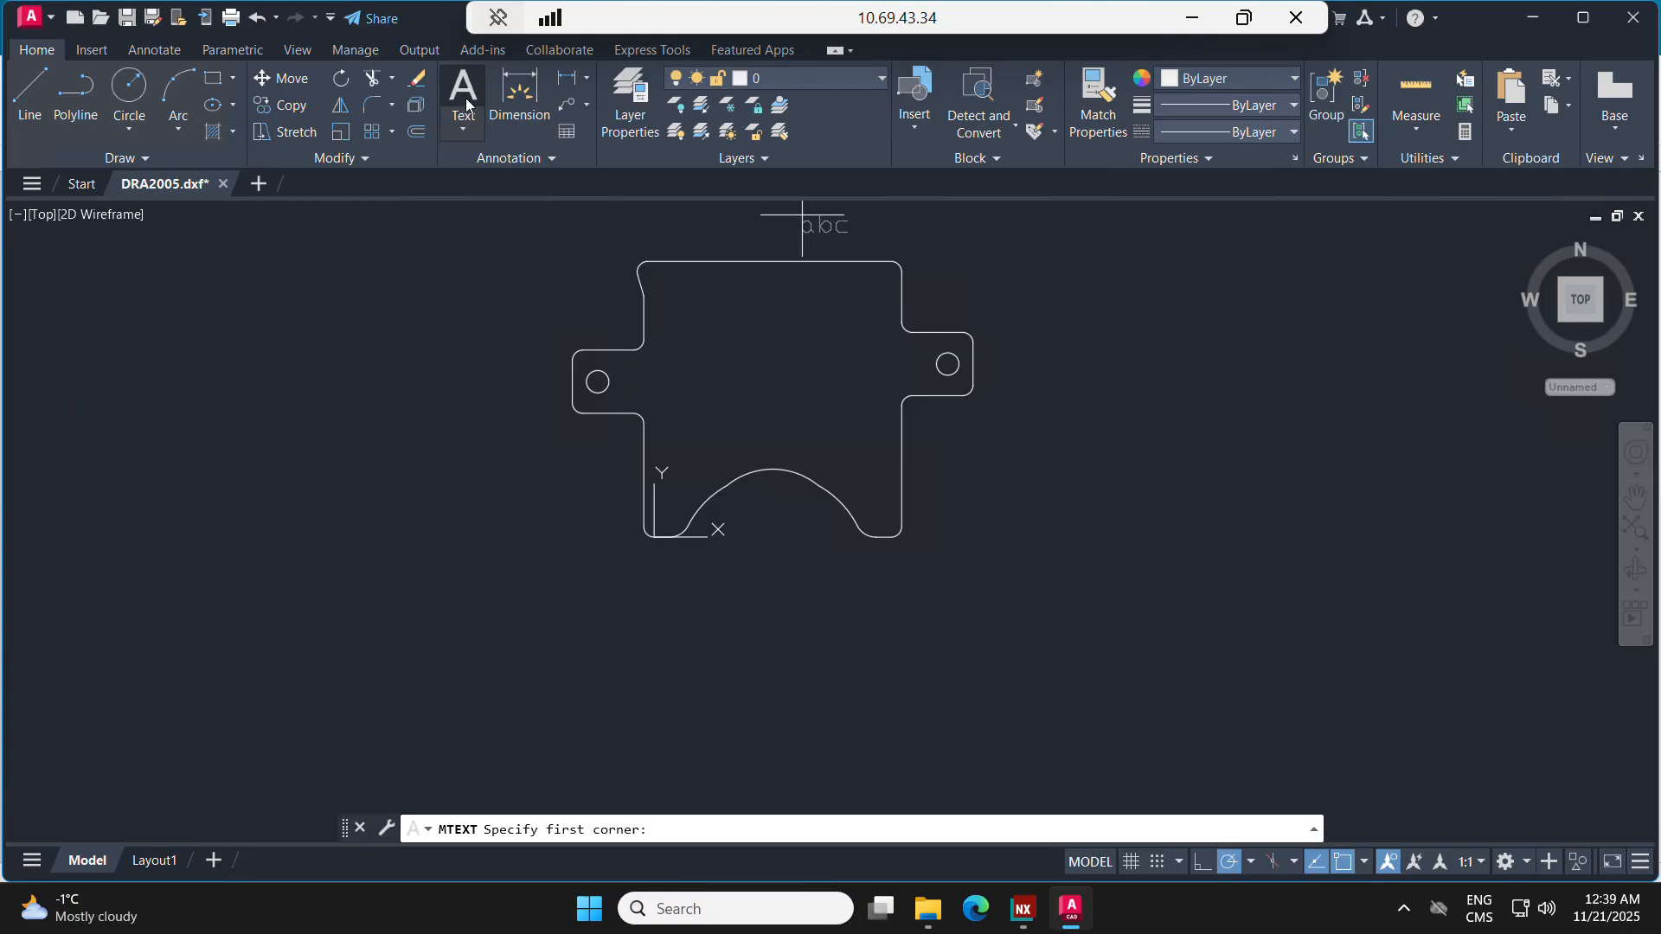
click(691, 310)
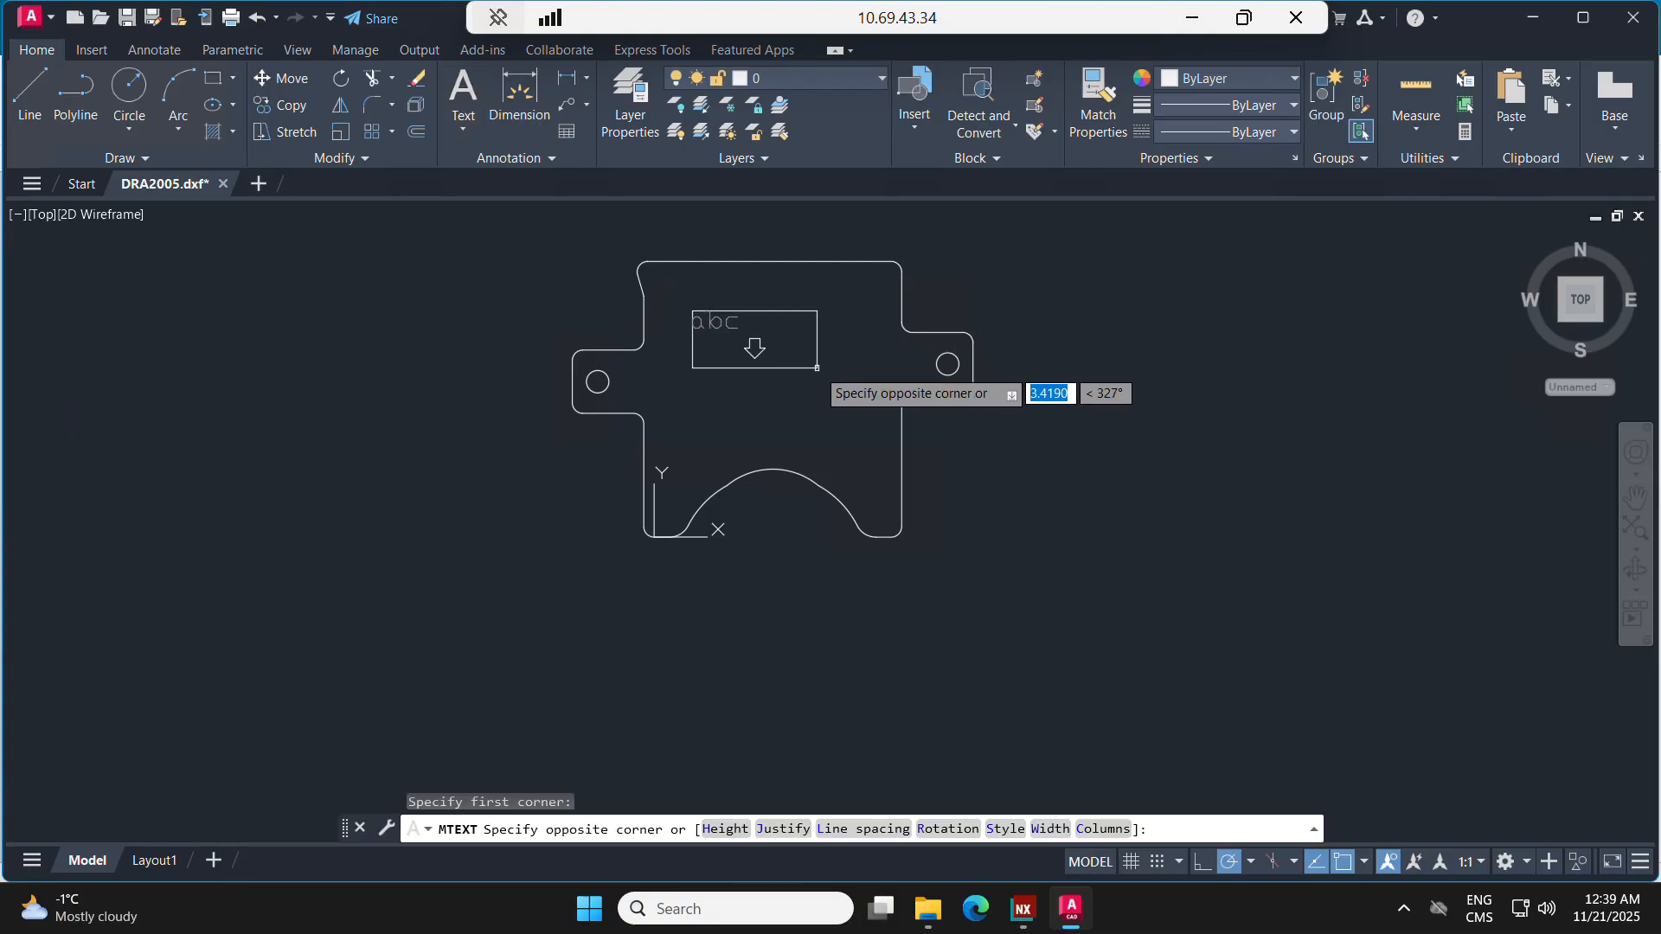
click(816, 367)
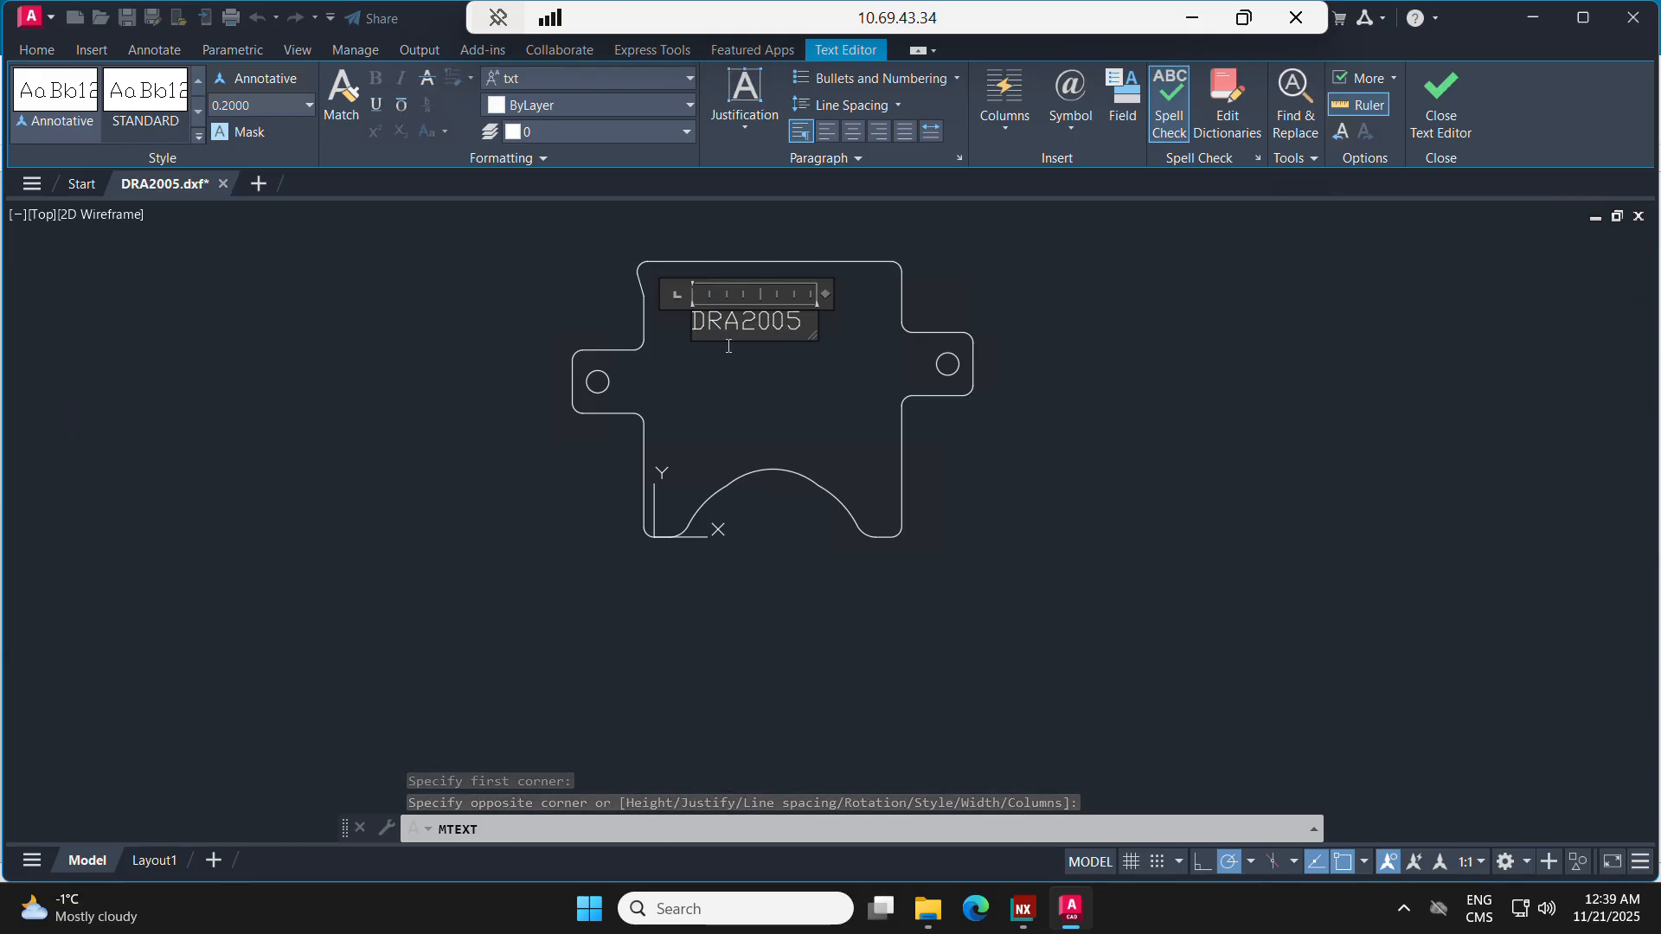
key(Escape)
key(Return)
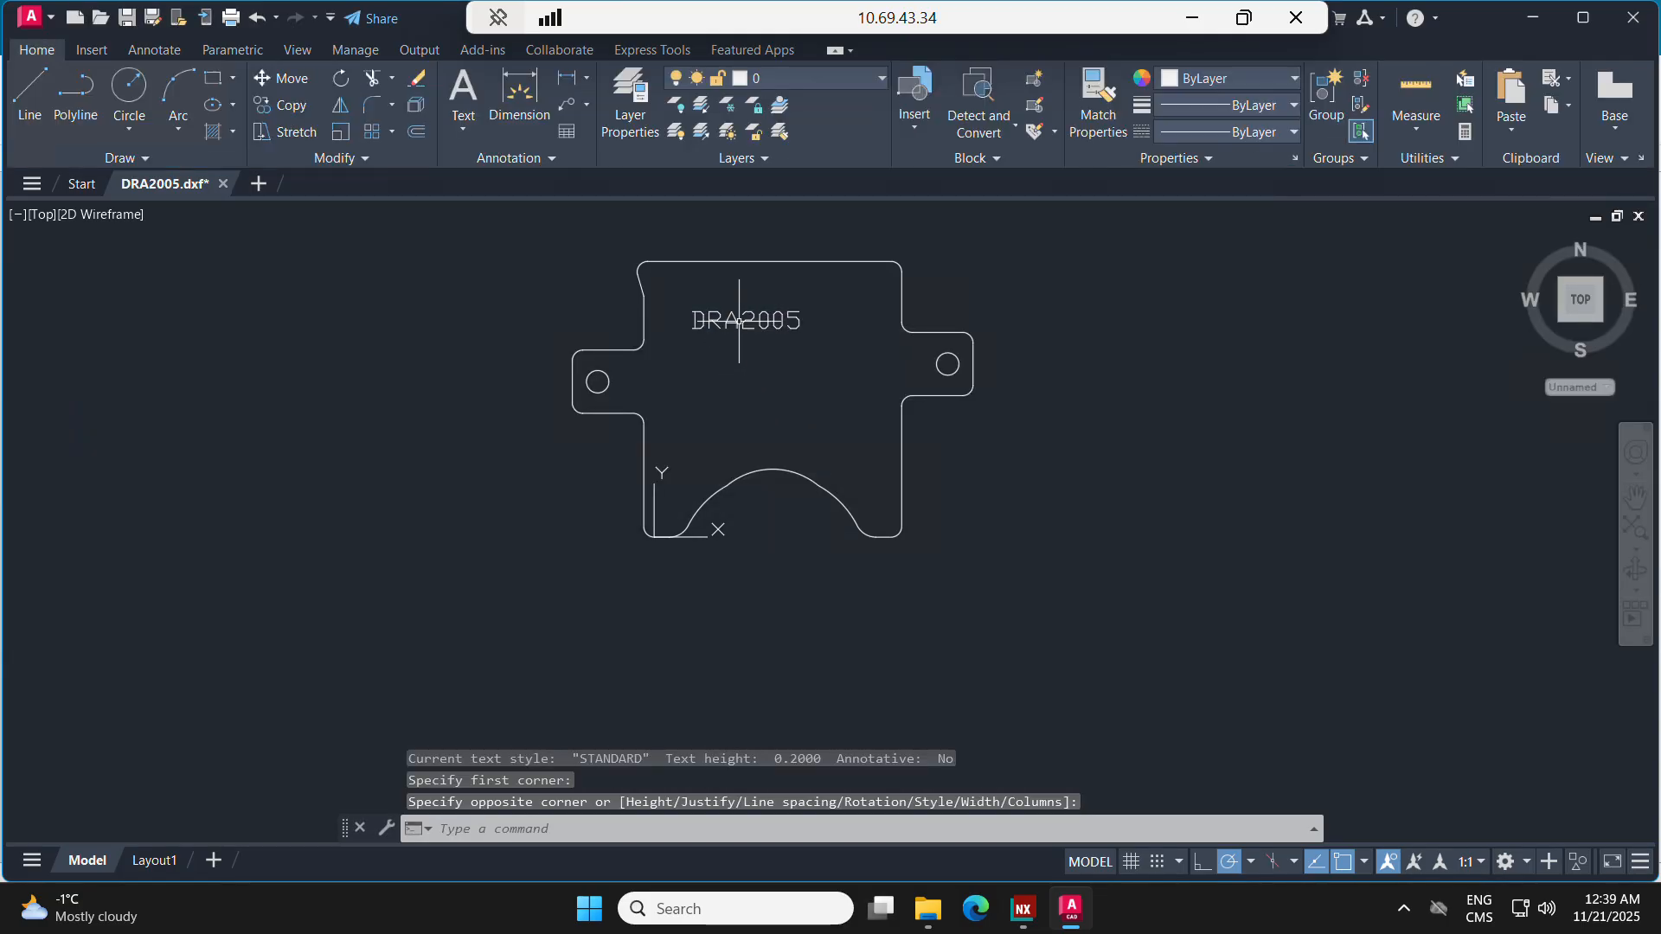
Step: Change the colour of the DRA2005 text to yellow in its properties and clear the selection
click(749, 329)
right_click(749, 333)
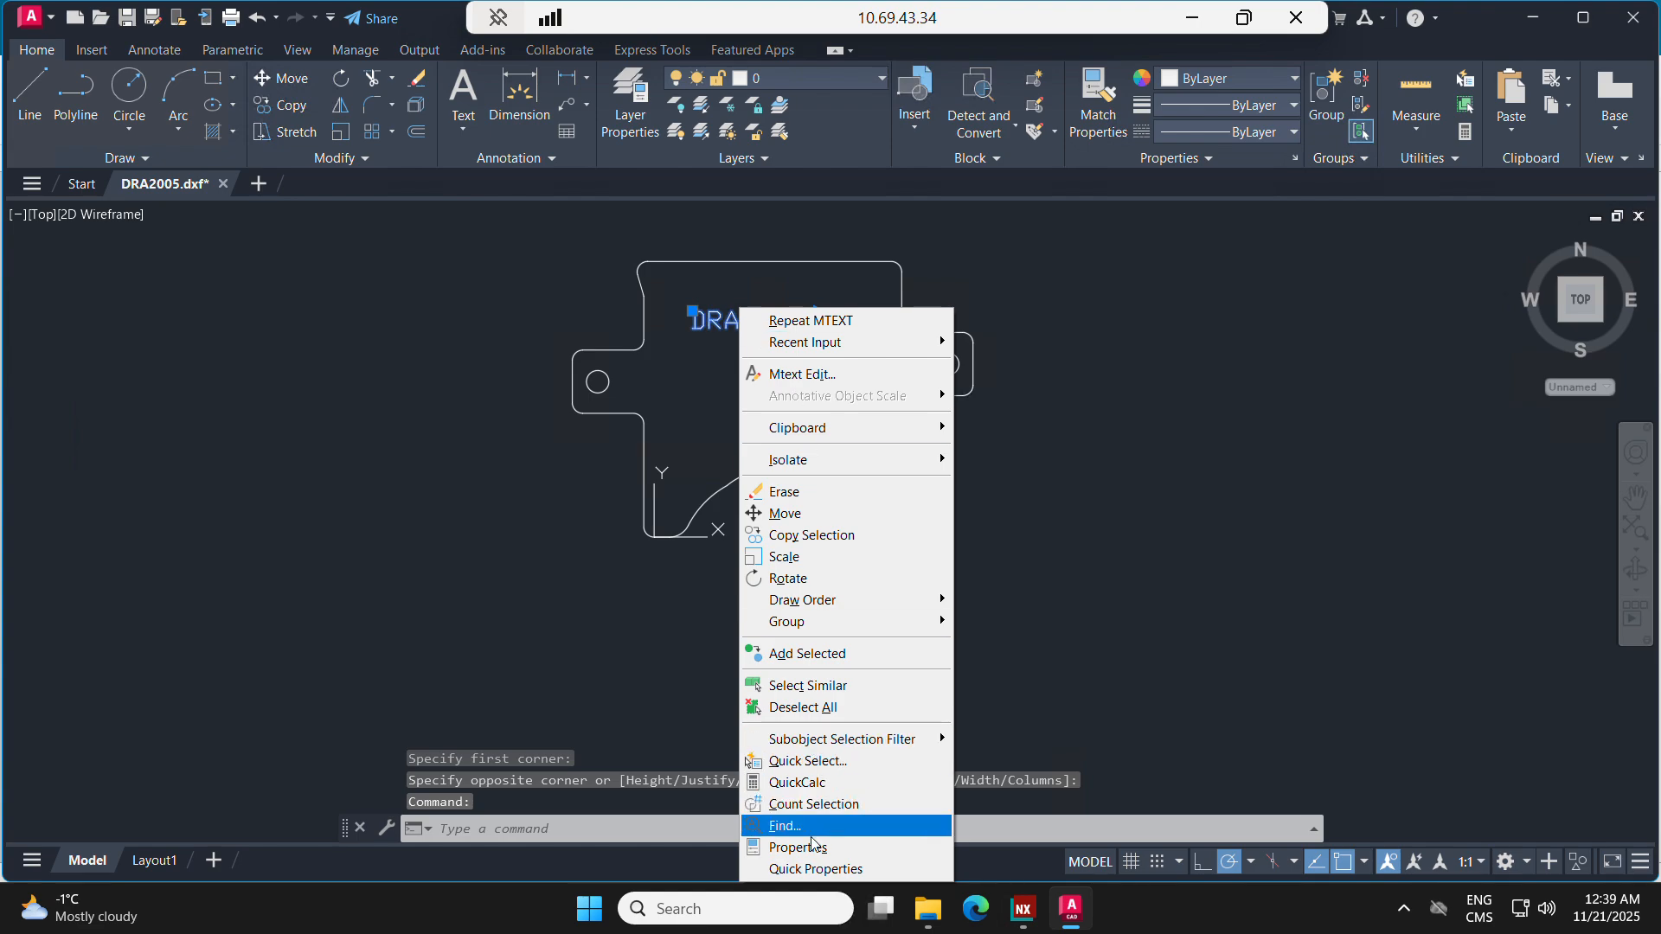
click(787, 847)
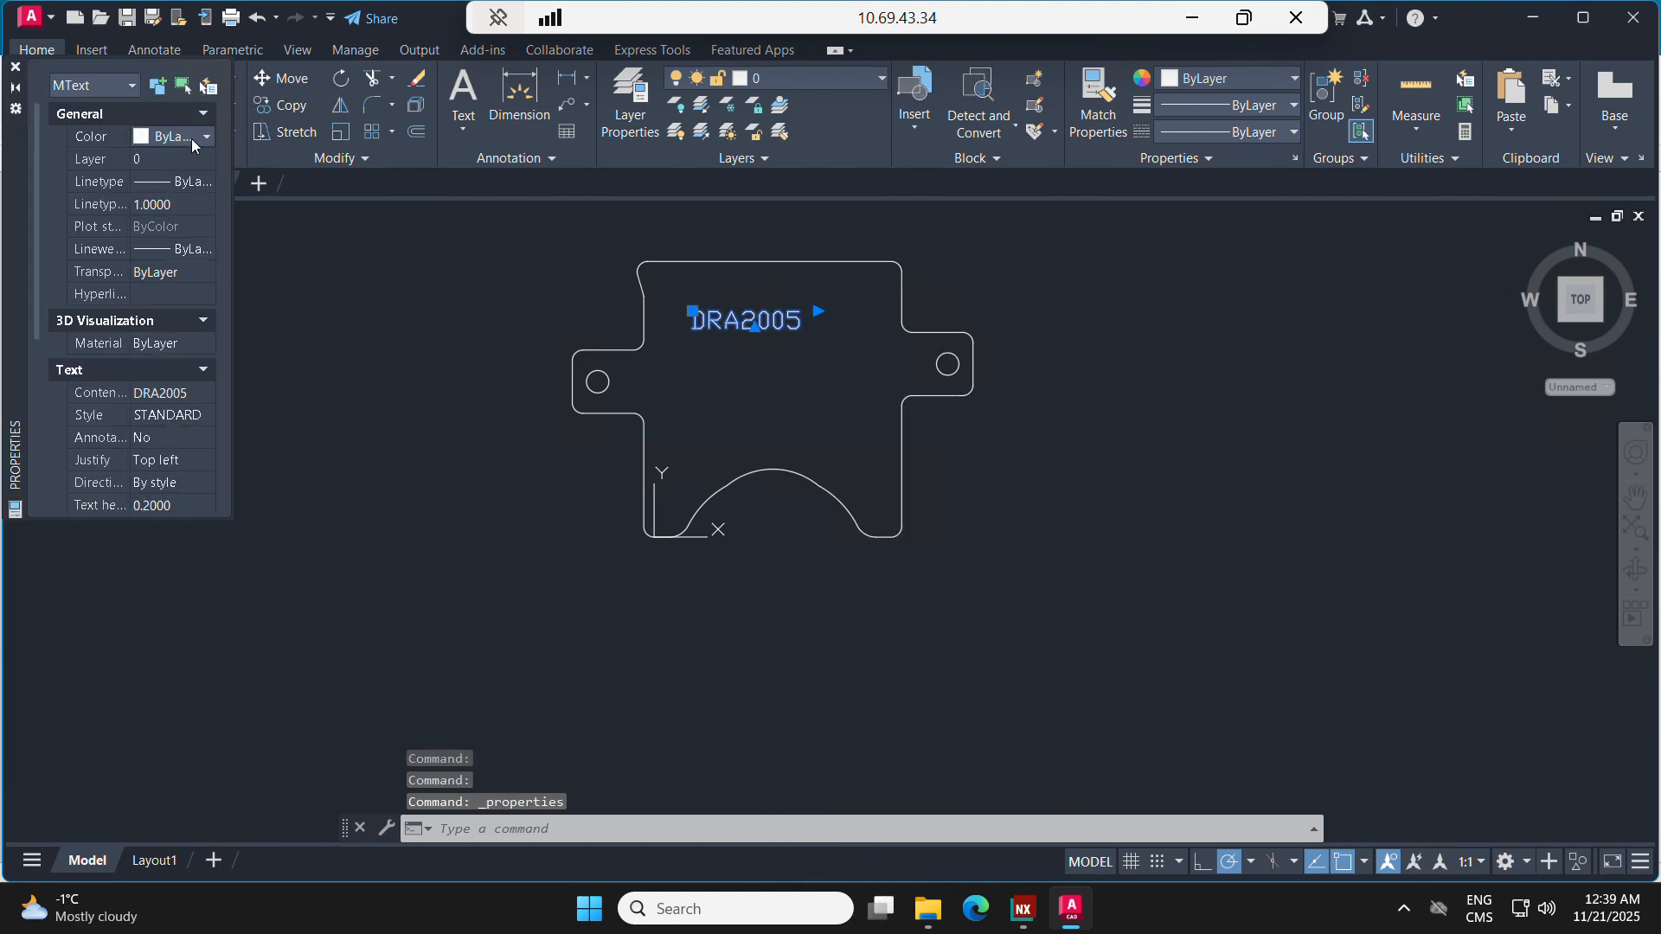
click(190, 139)
click(173, 213)
key(Escape)
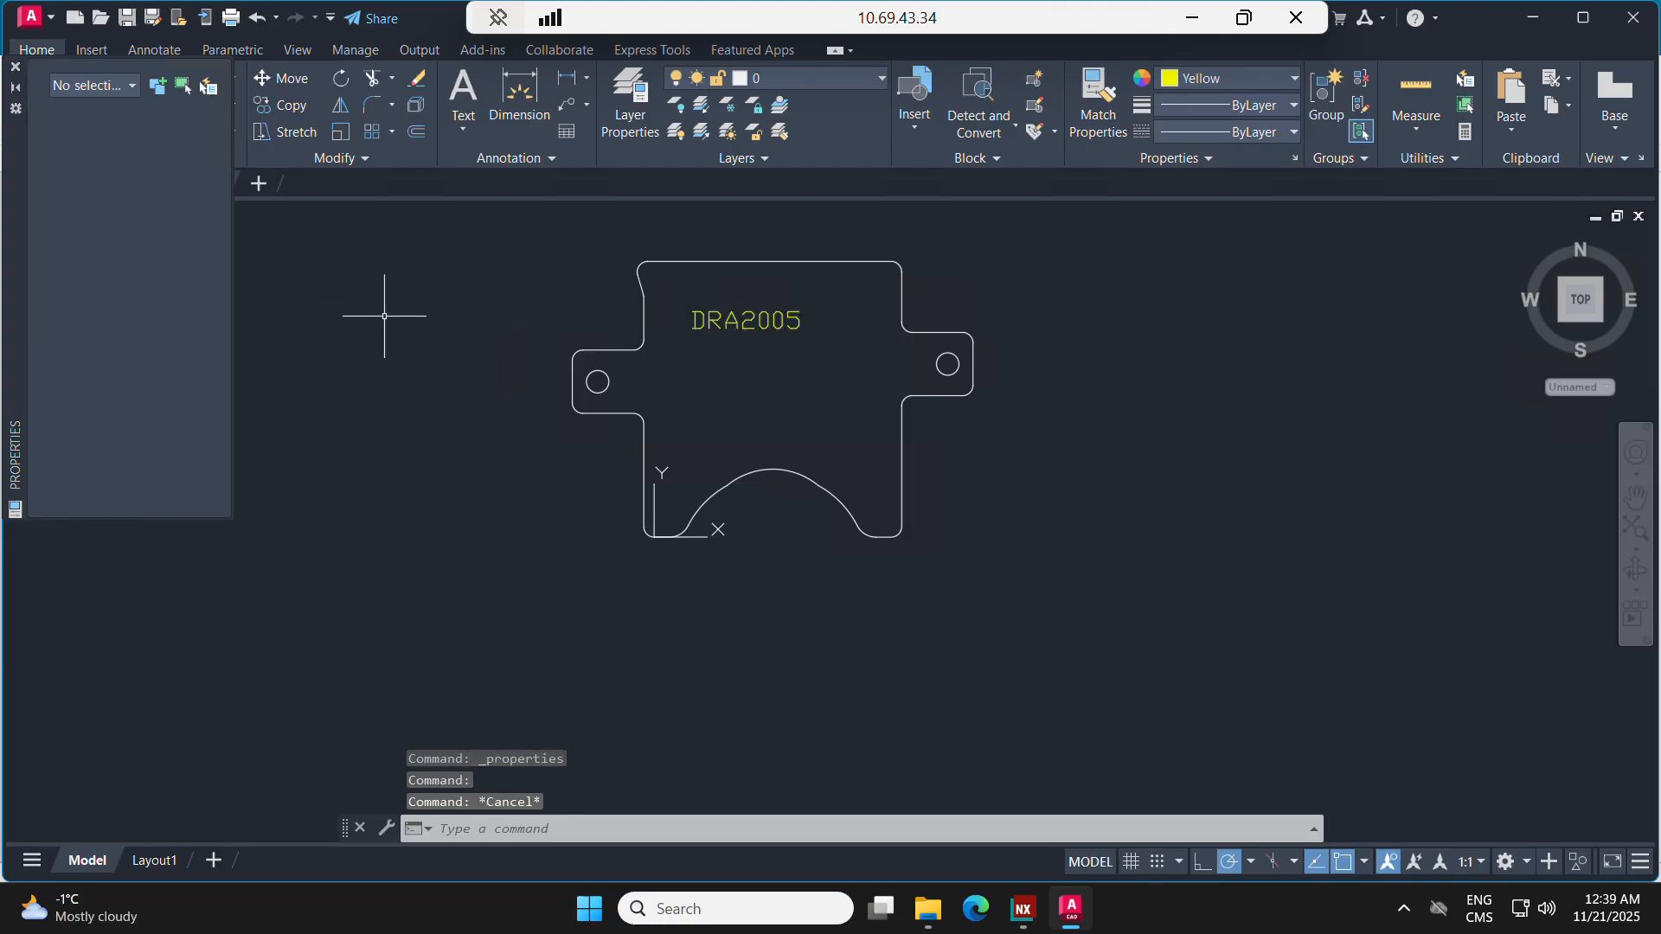
click(14, 67)
Step: Save the drawing as an AutoCAD 2018 DXF, replacing the existing DRA2005.dxf
key(ctrl+s)
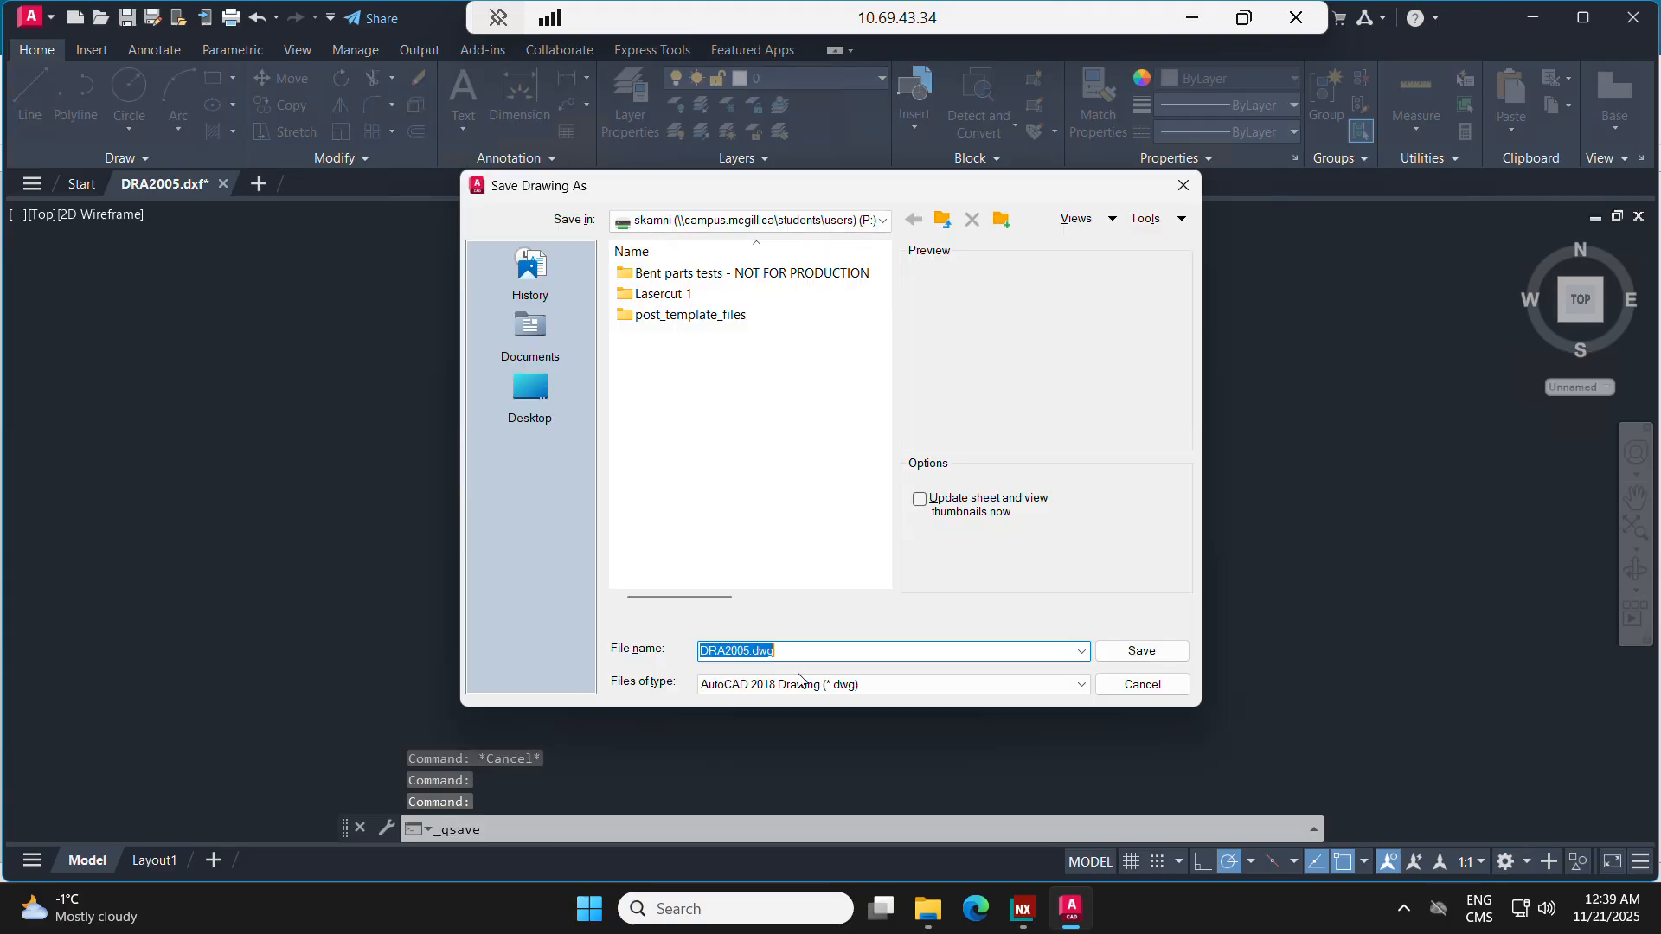
click(951, 684)
click(939, 827)
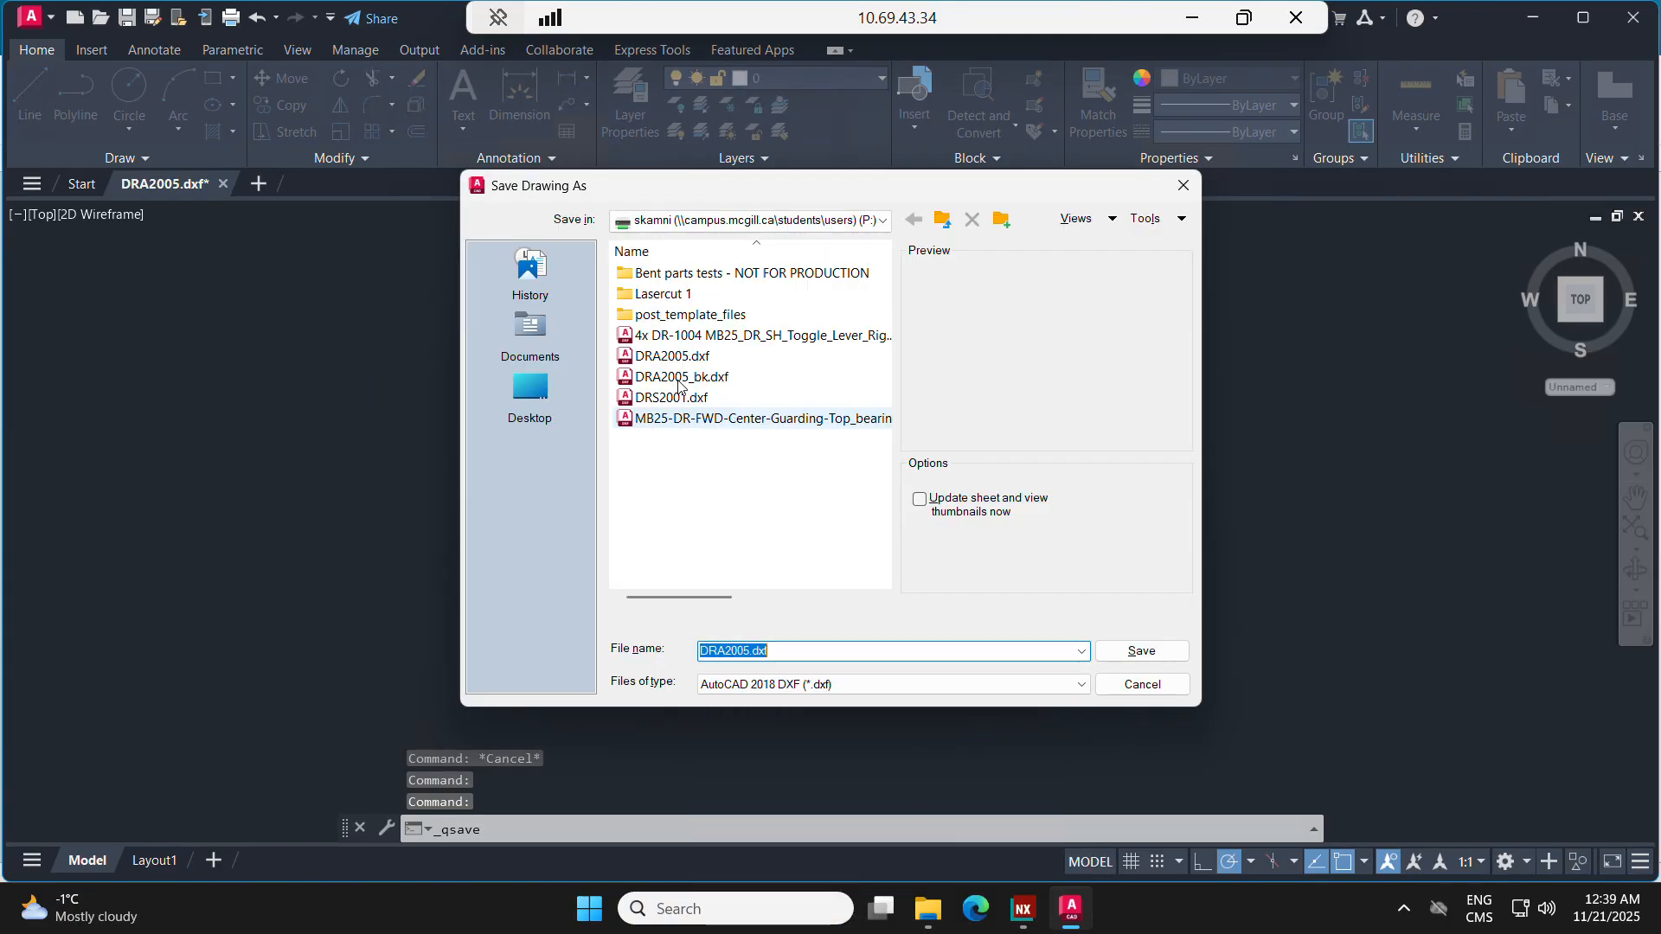
click(1142, 650)
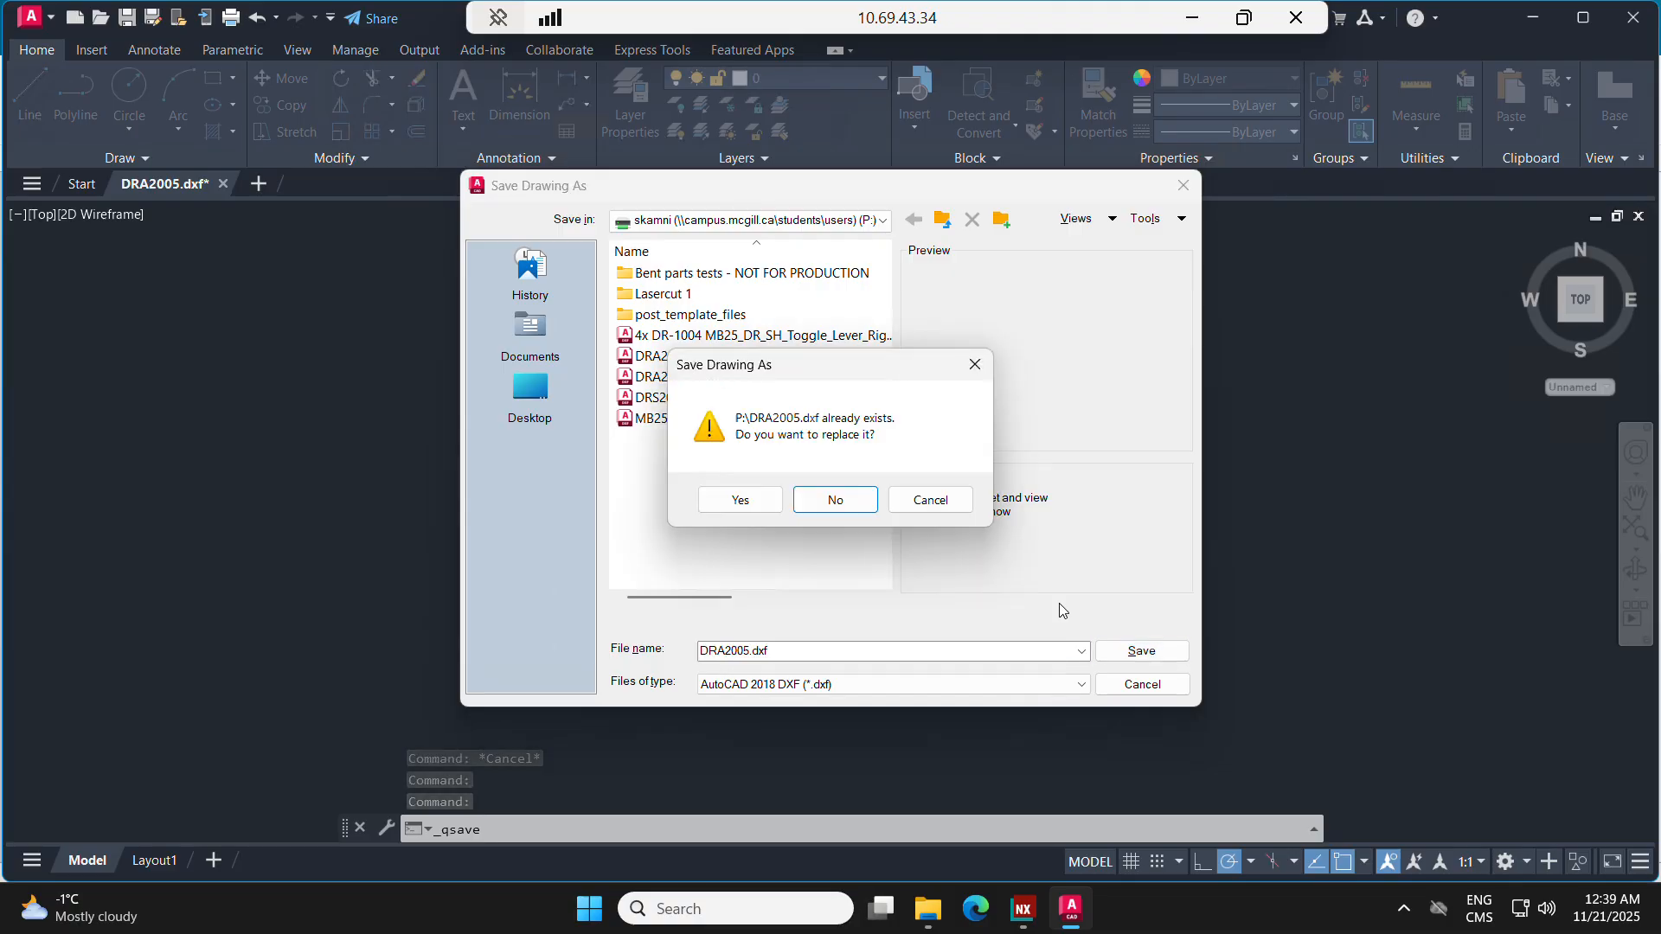
click(742, 501)
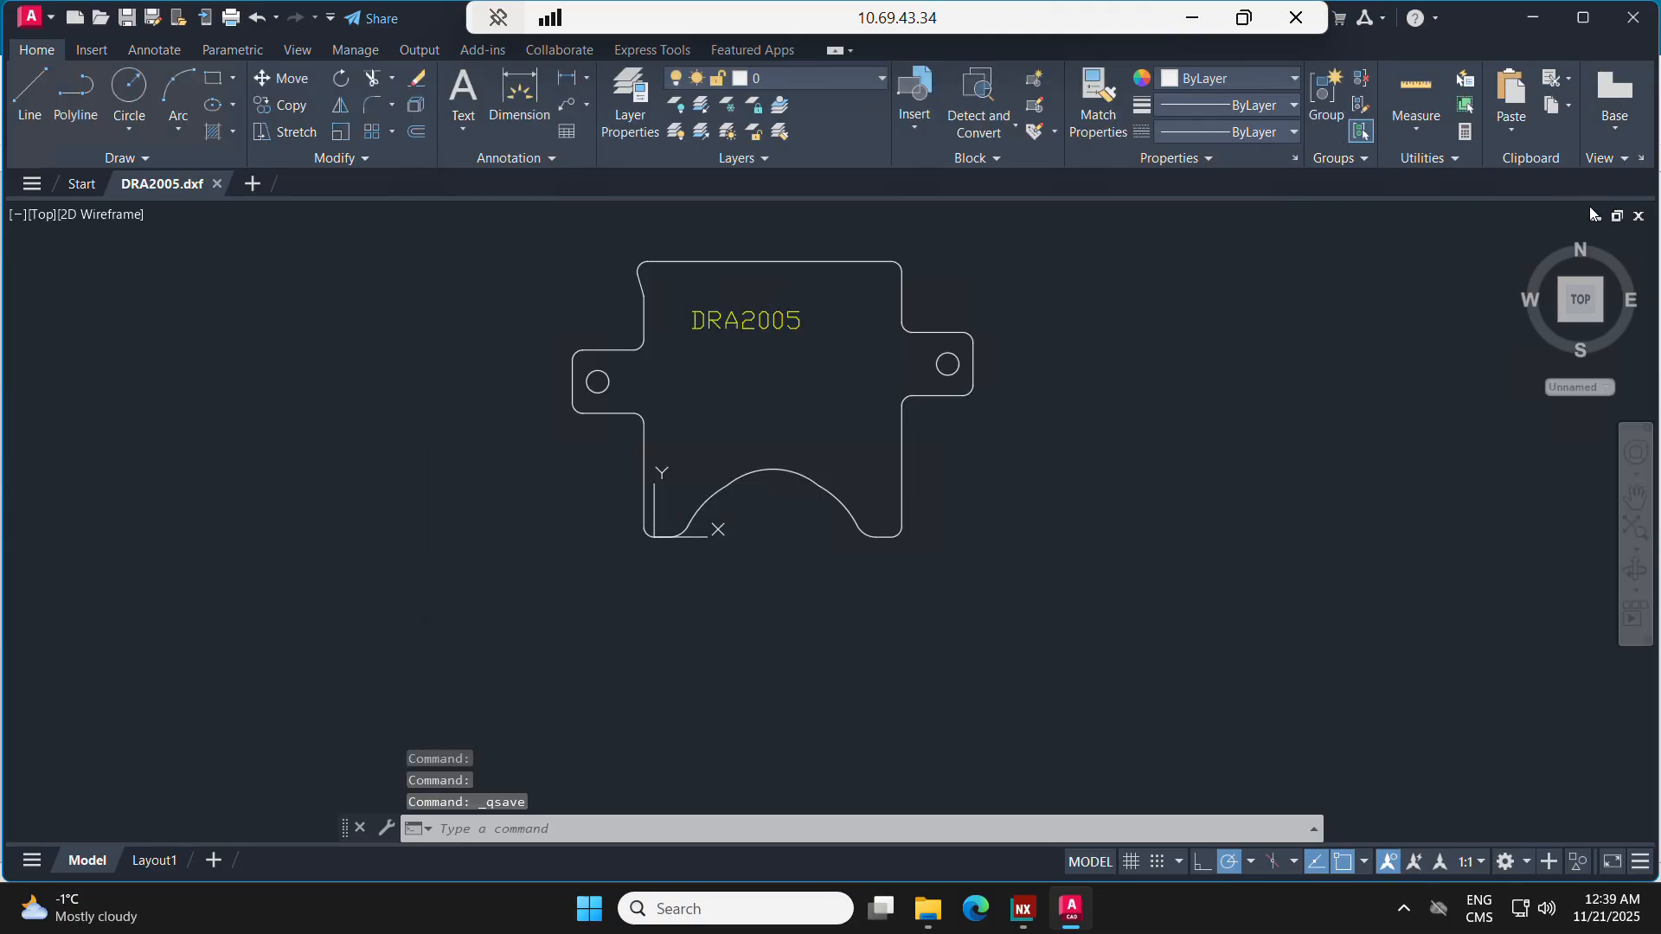
Step: Switch to NX and export the displayed part as STEP file DRS2005, saving the modified part before translation
click(1023, 909)
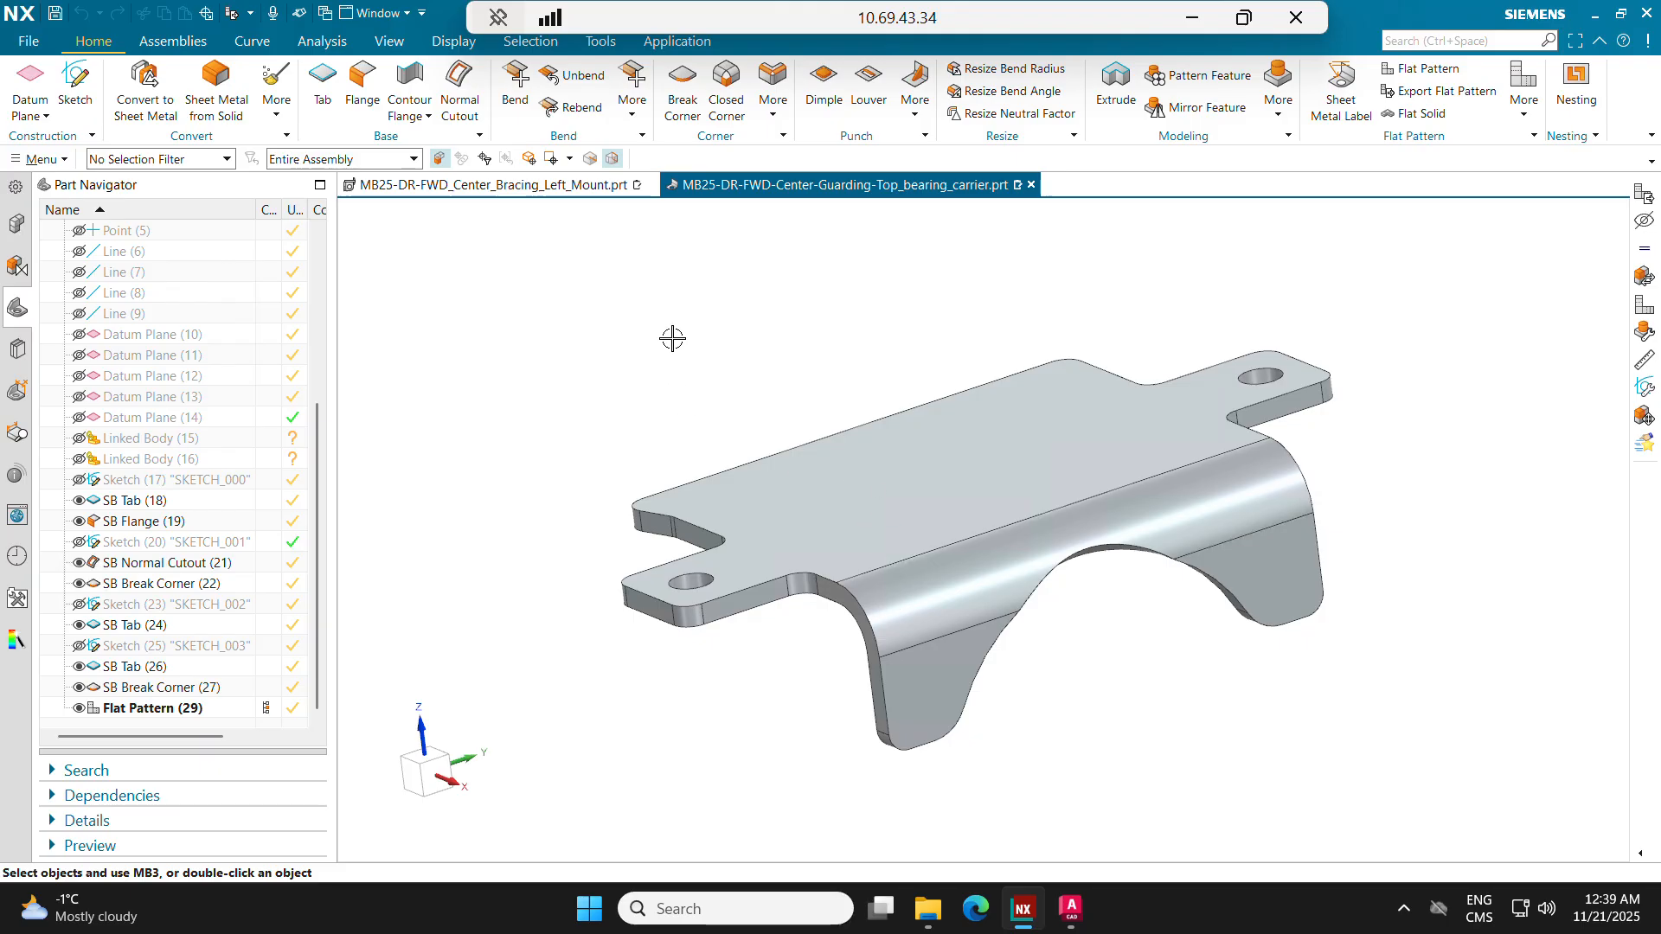
middle_drag(672, 338, 744, 372)
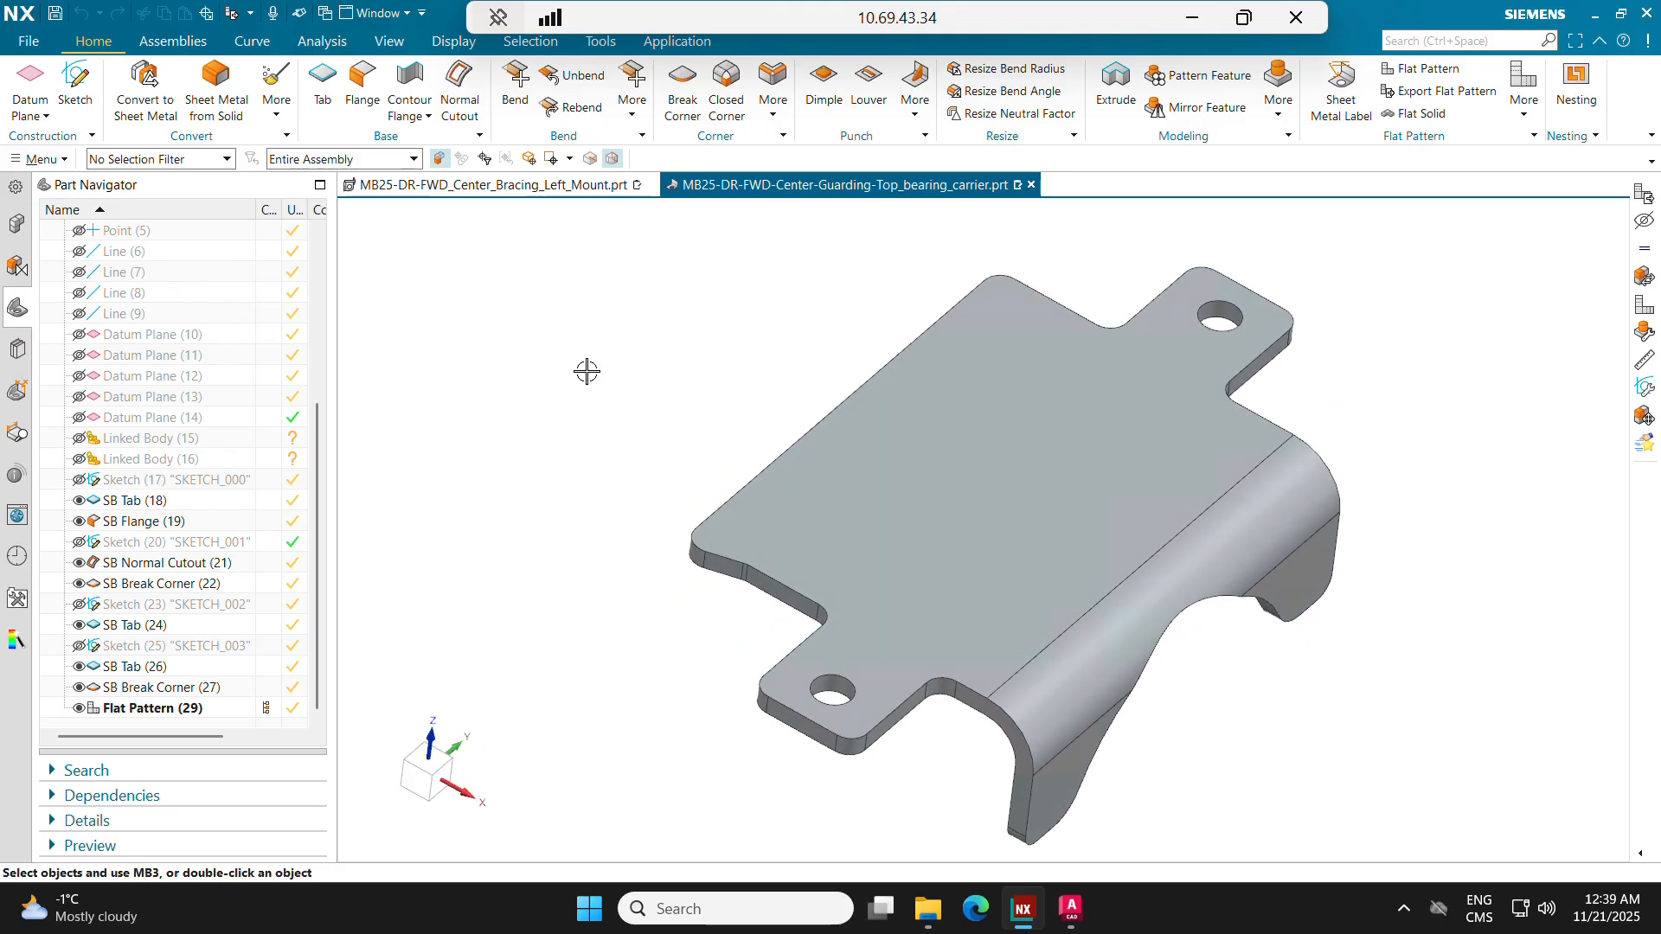
click(11, 41)
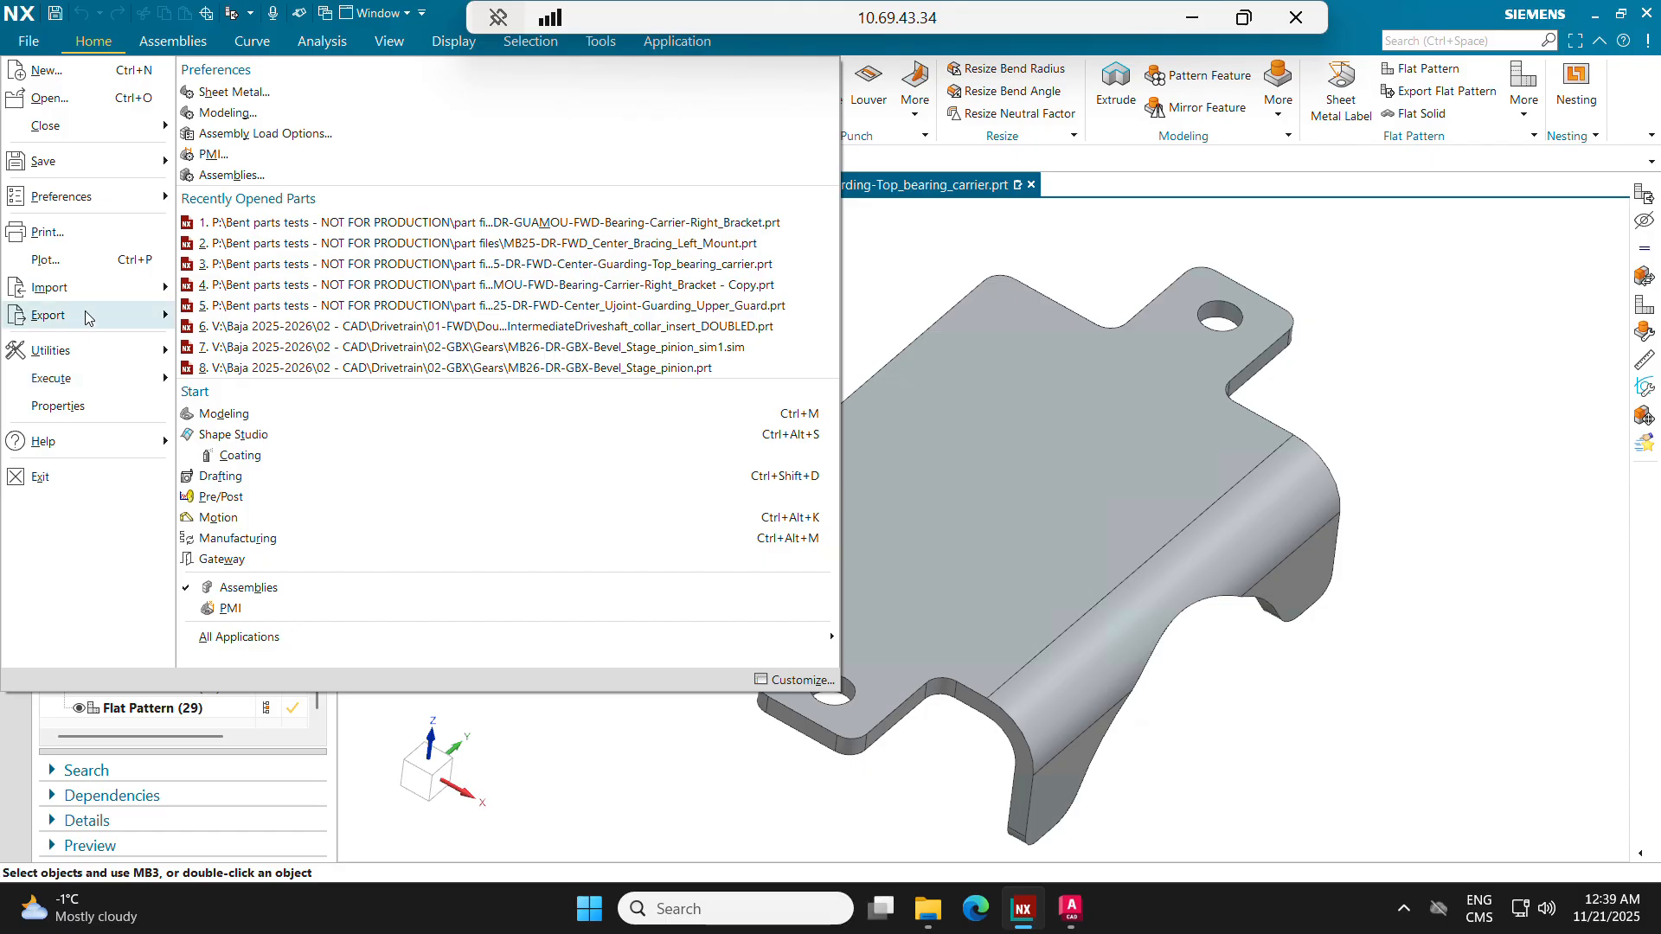
mouse_move(84, 321)
mouse_move(334, 875)
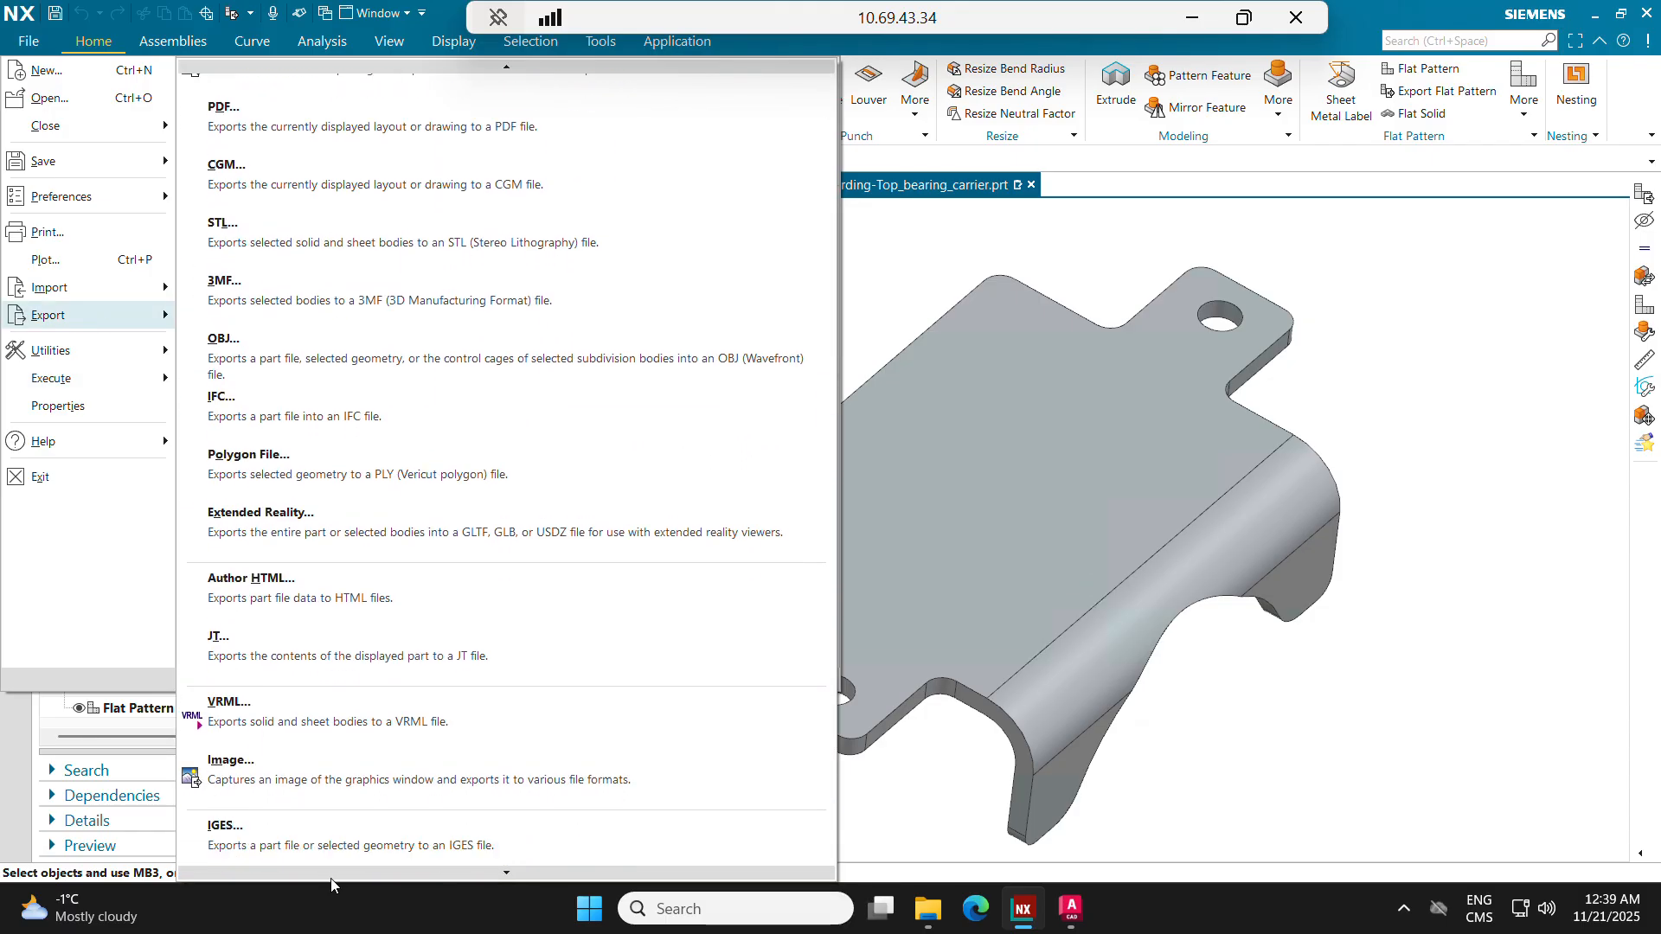
click(319, 760)
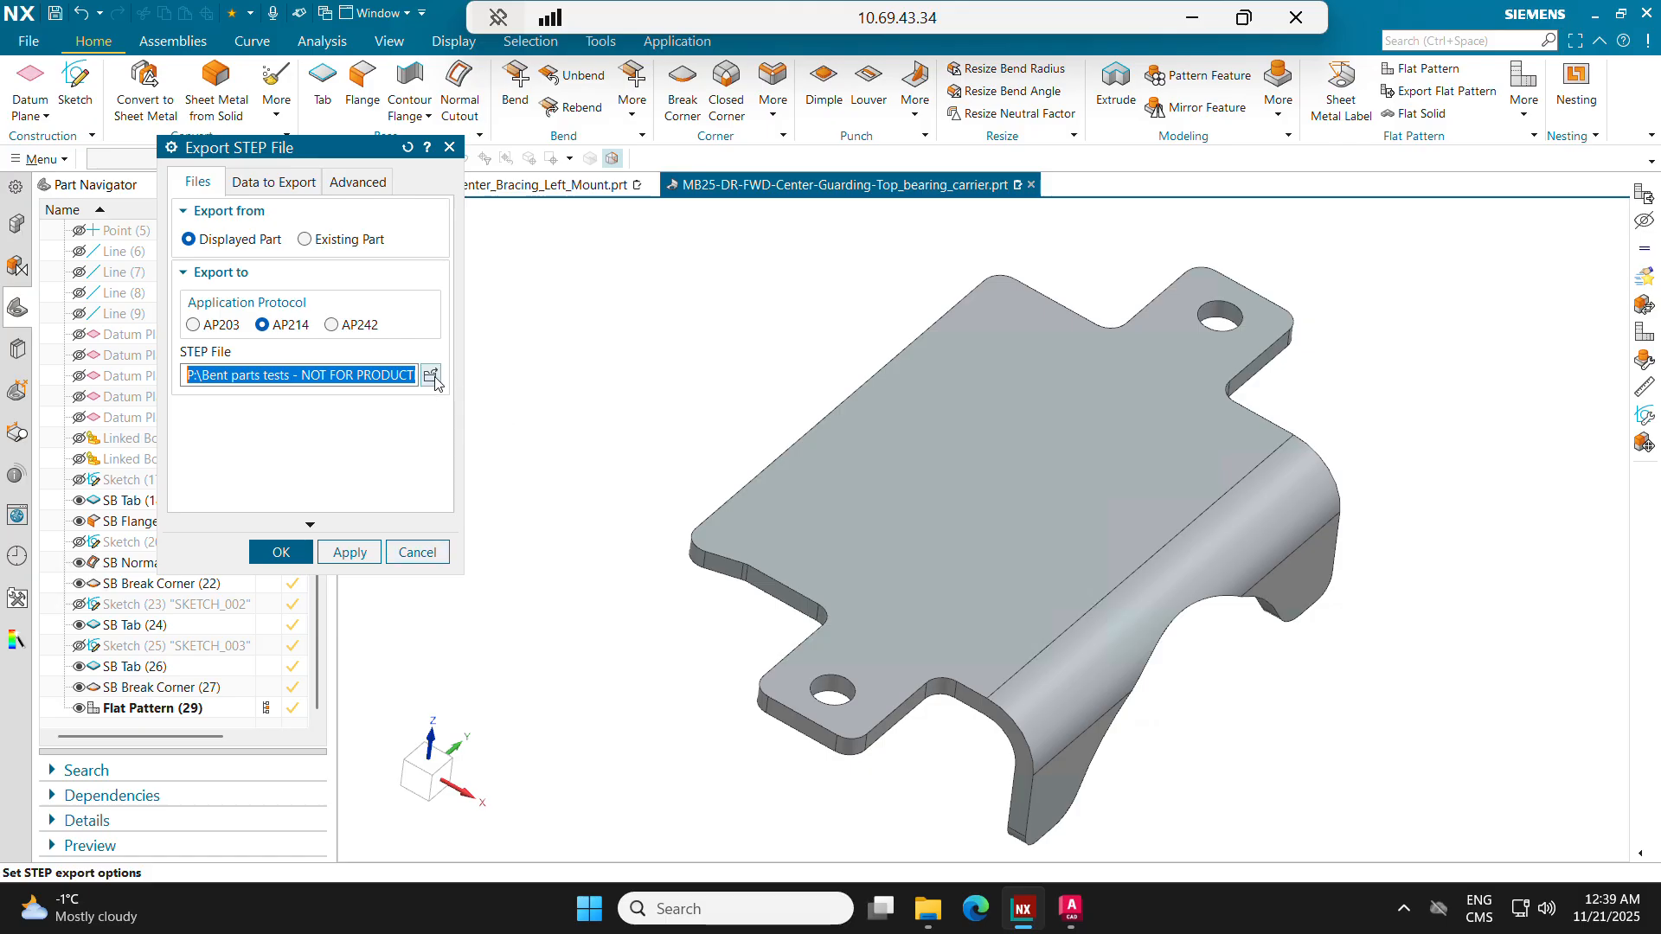
text(DRS2)
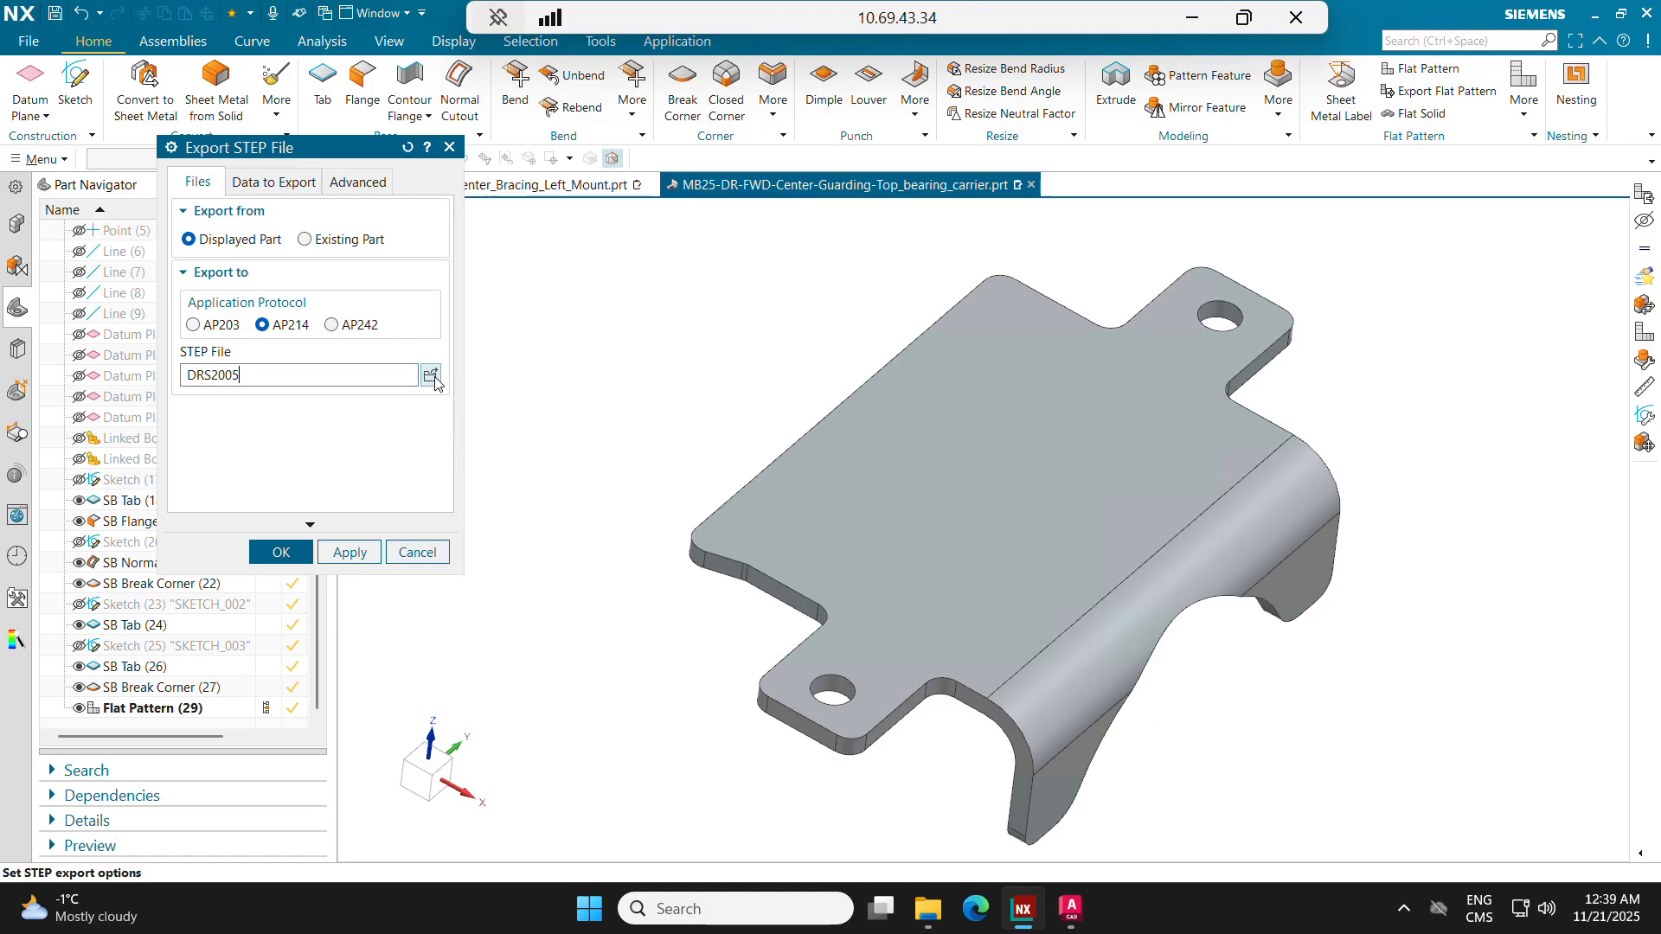
text(005)
click(279, 553)
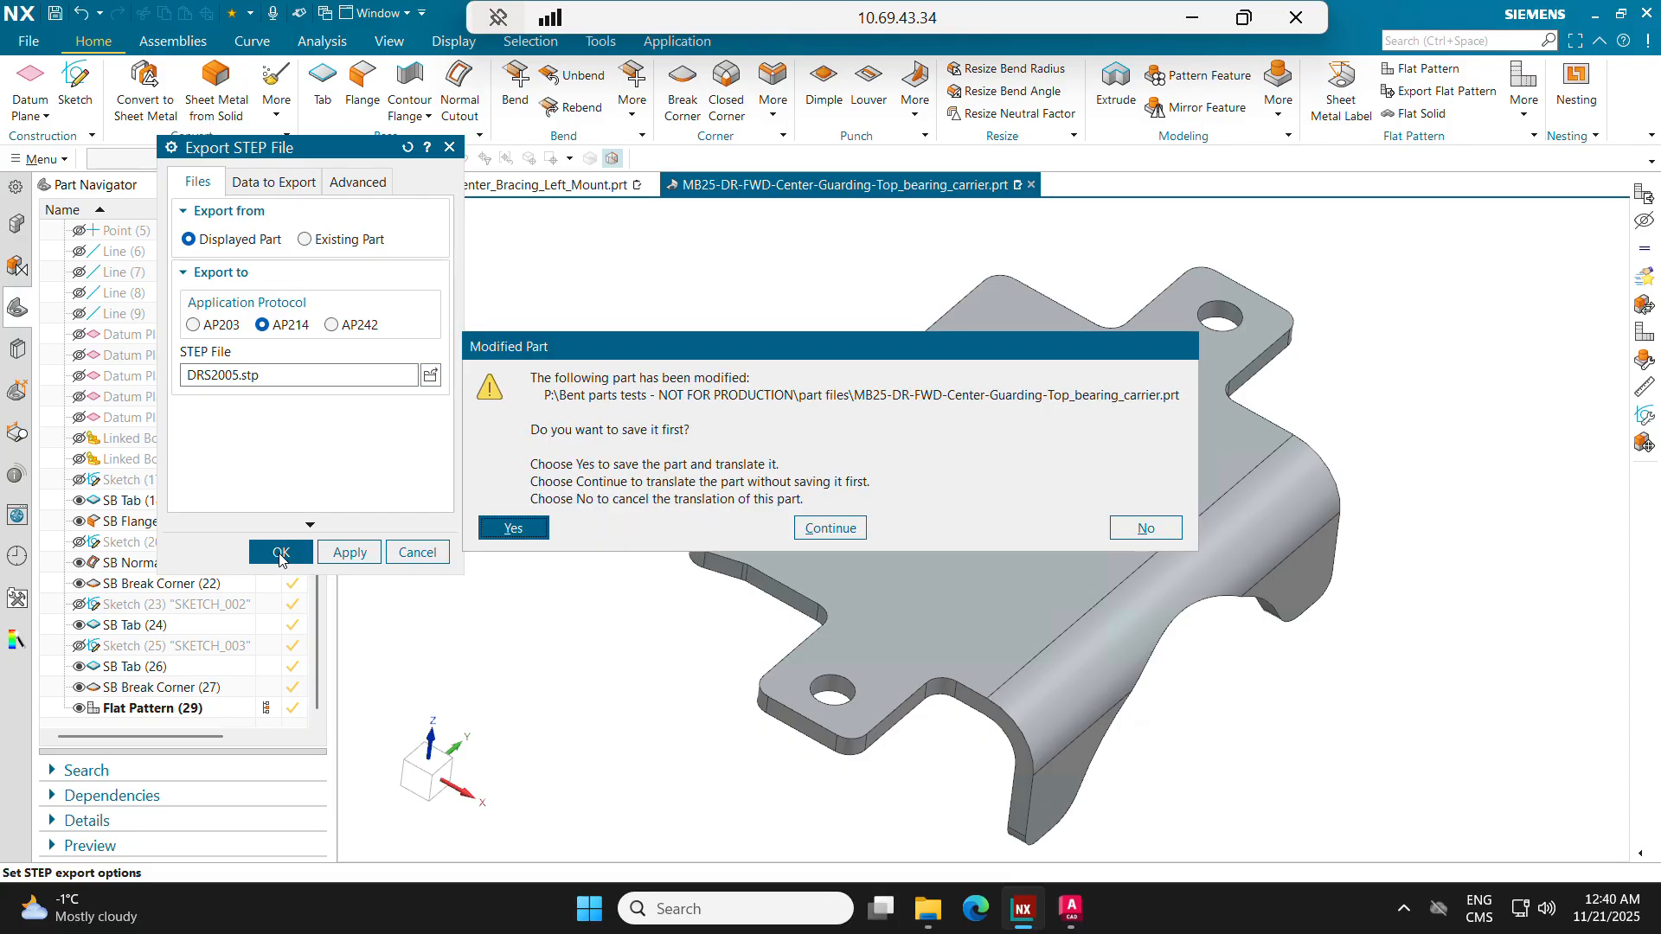
click(534, 538)
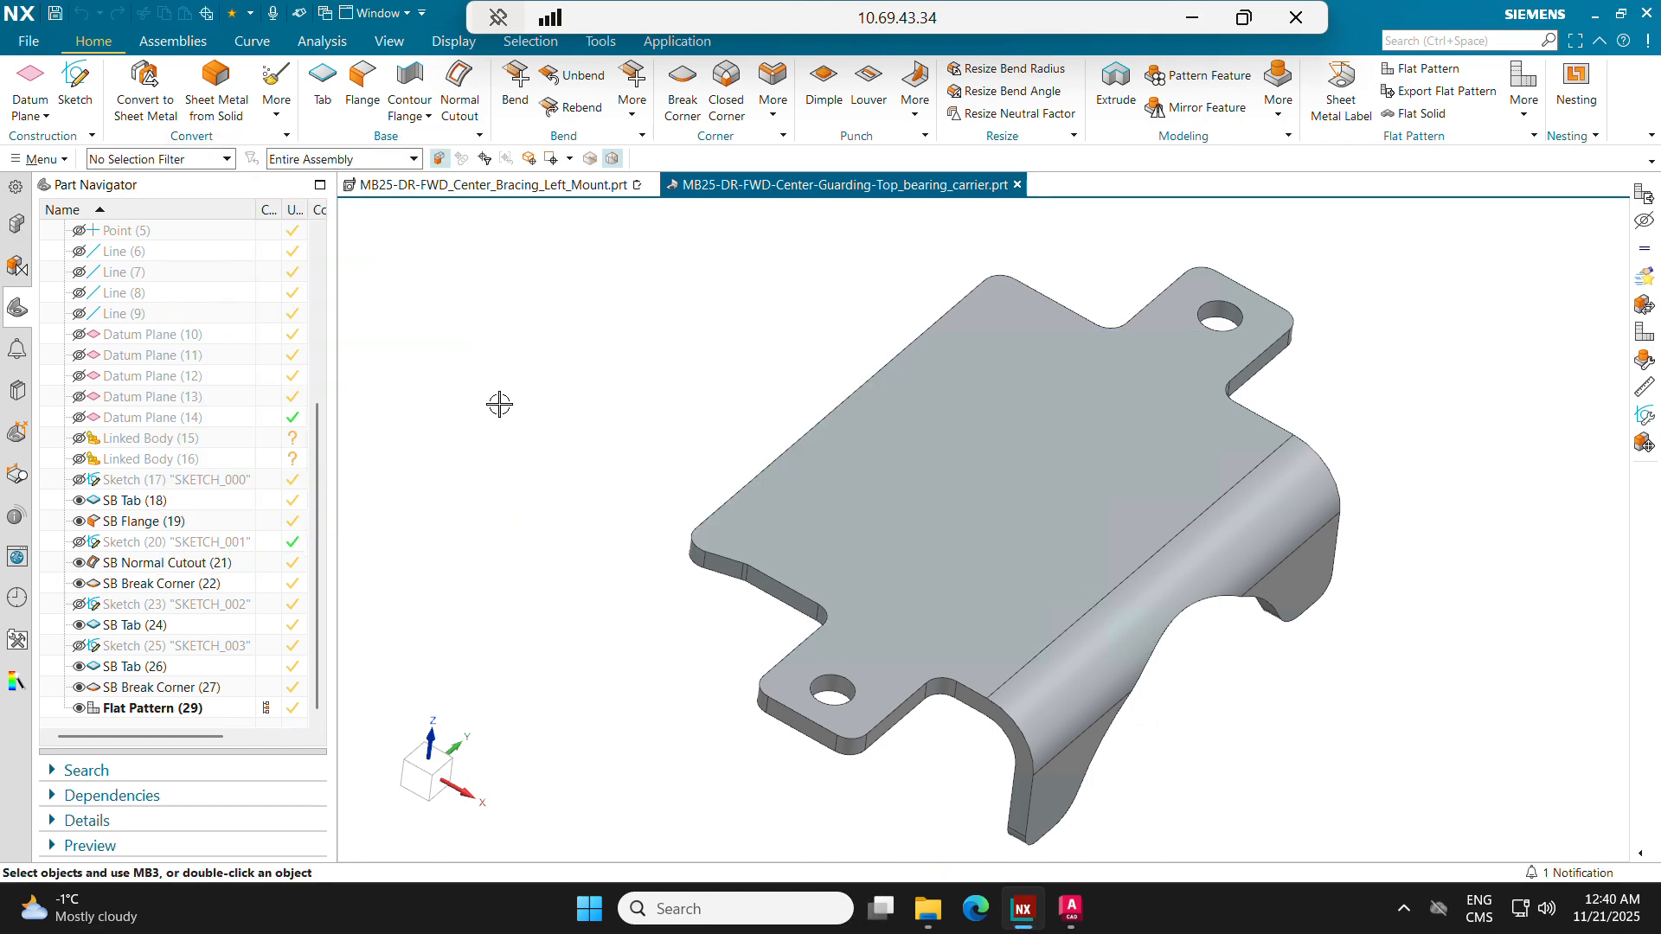
Step: Enter Drafting and fill in the title block with part name DRA2005 and material Aluminum 6061 T6
key(ctrl+shift+d)
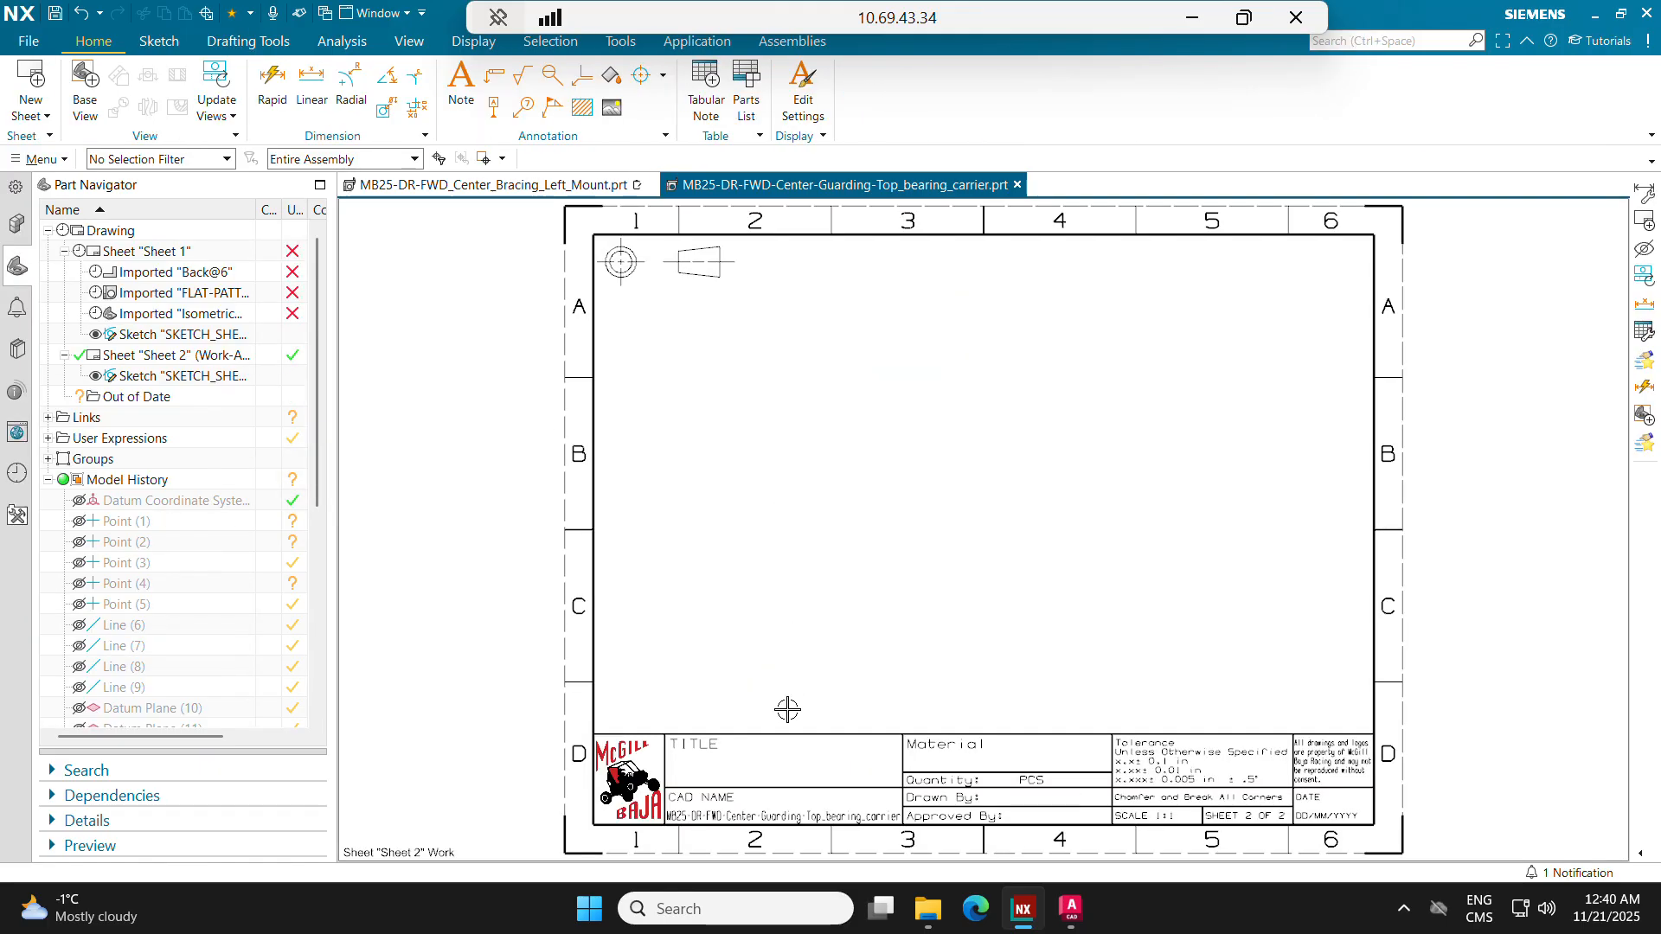
double_click(775, 744)
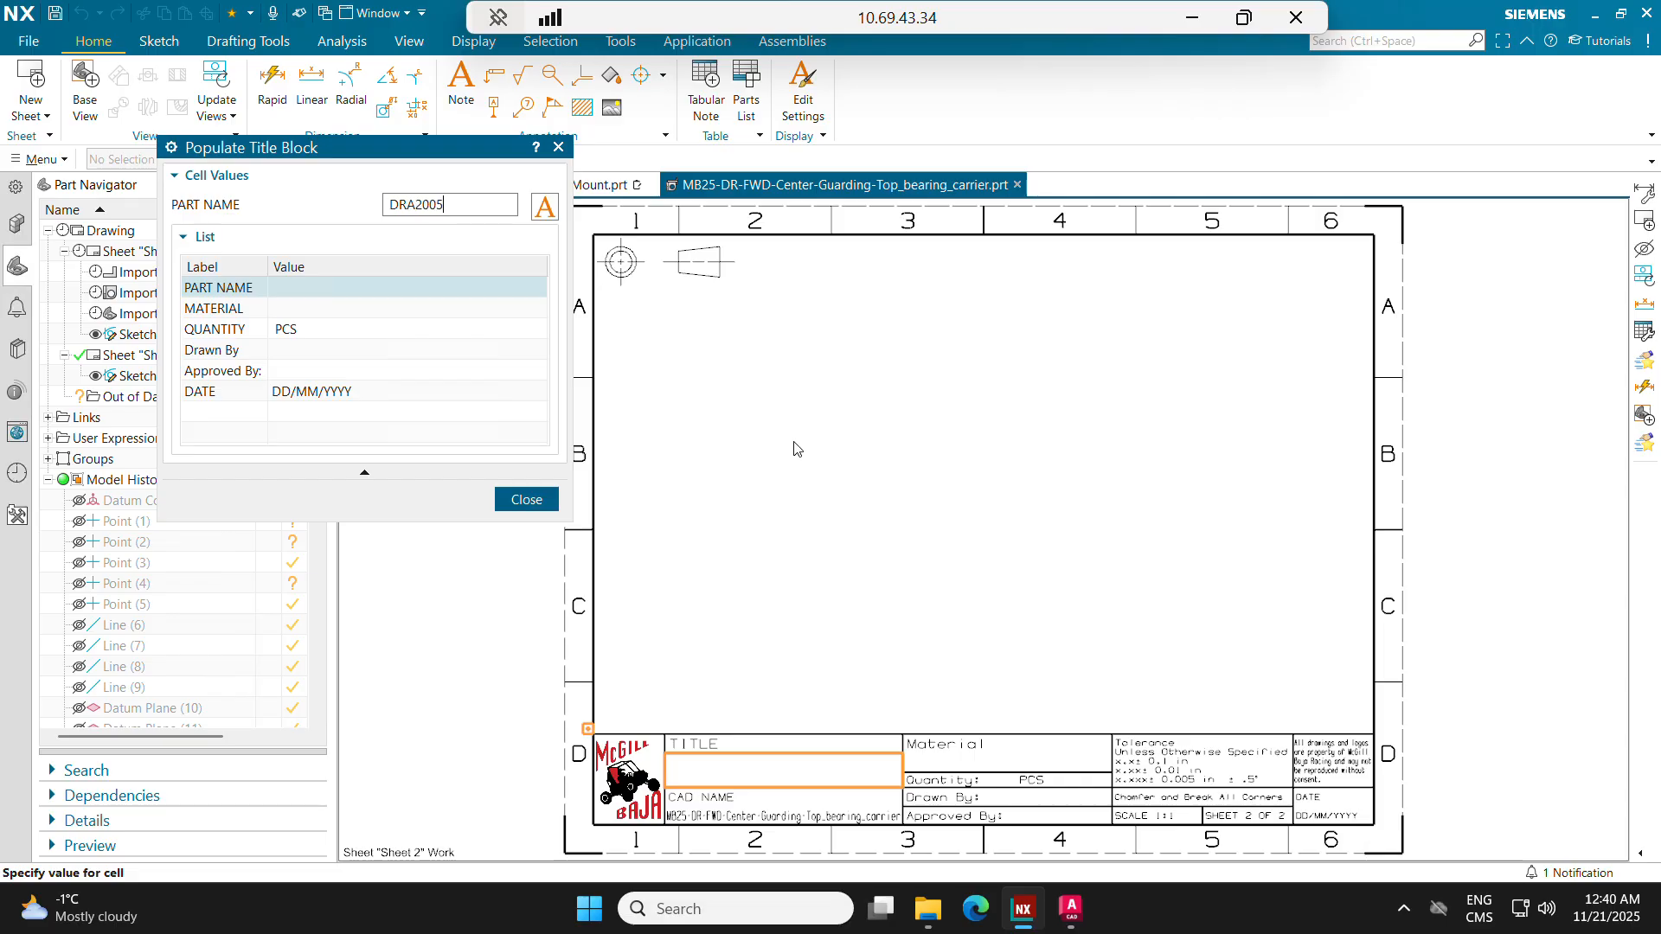
key(Return)
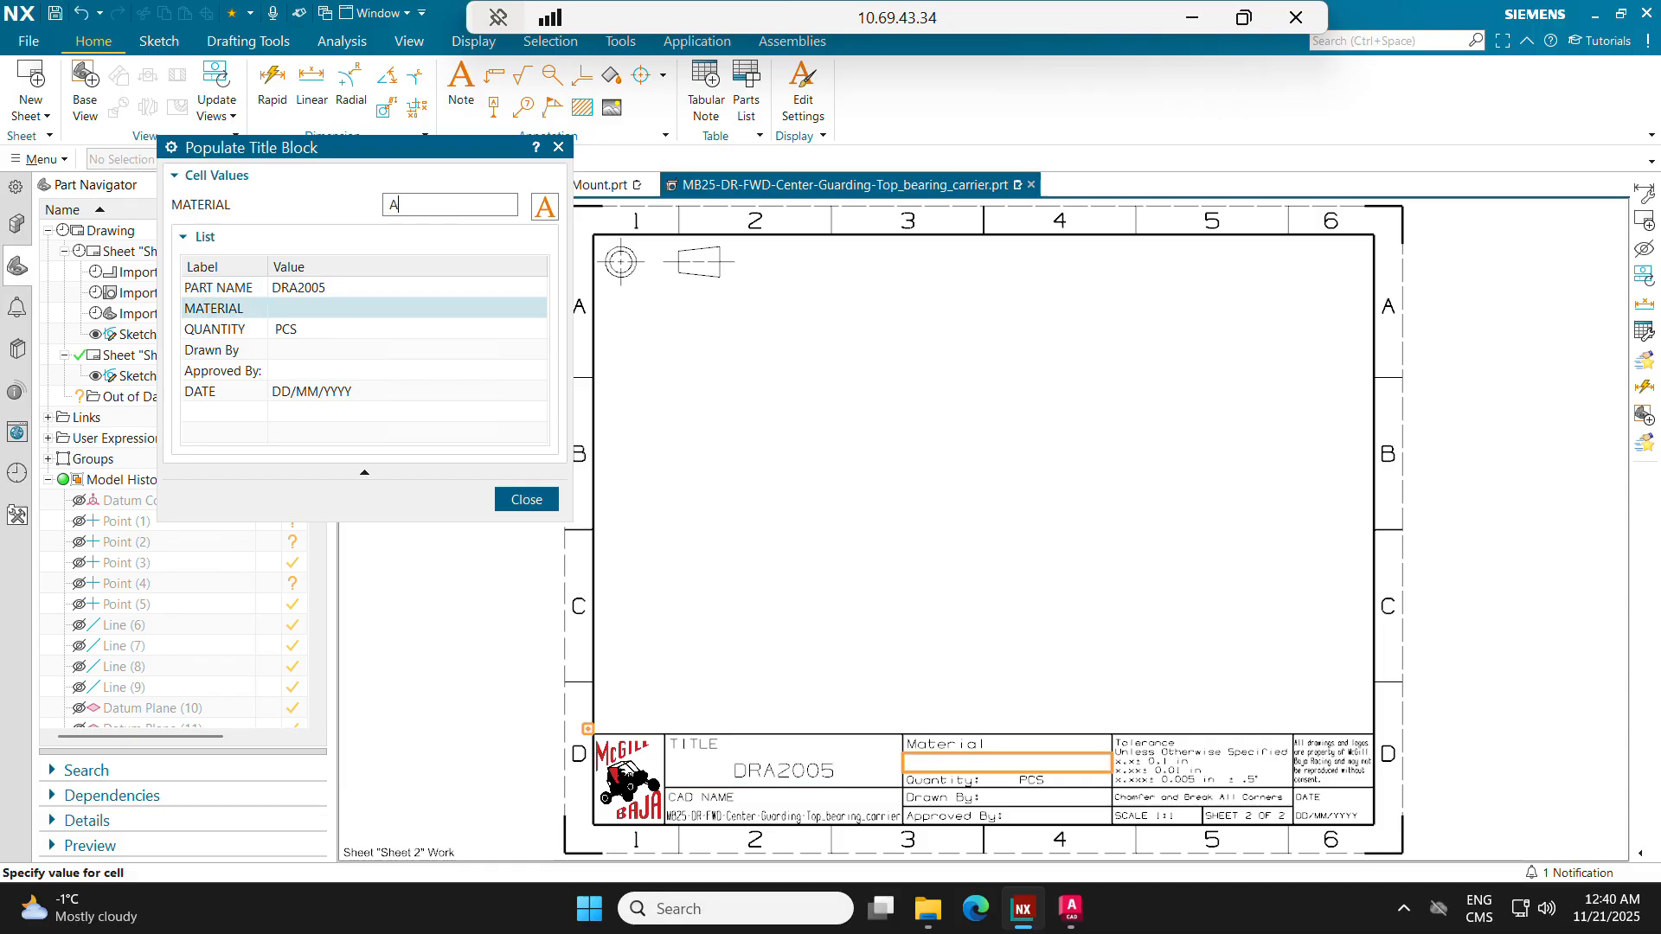
text(Alumiu)
key(BackSpace)
key(BackSpace)
text(num 6061 T6)
key(Return)
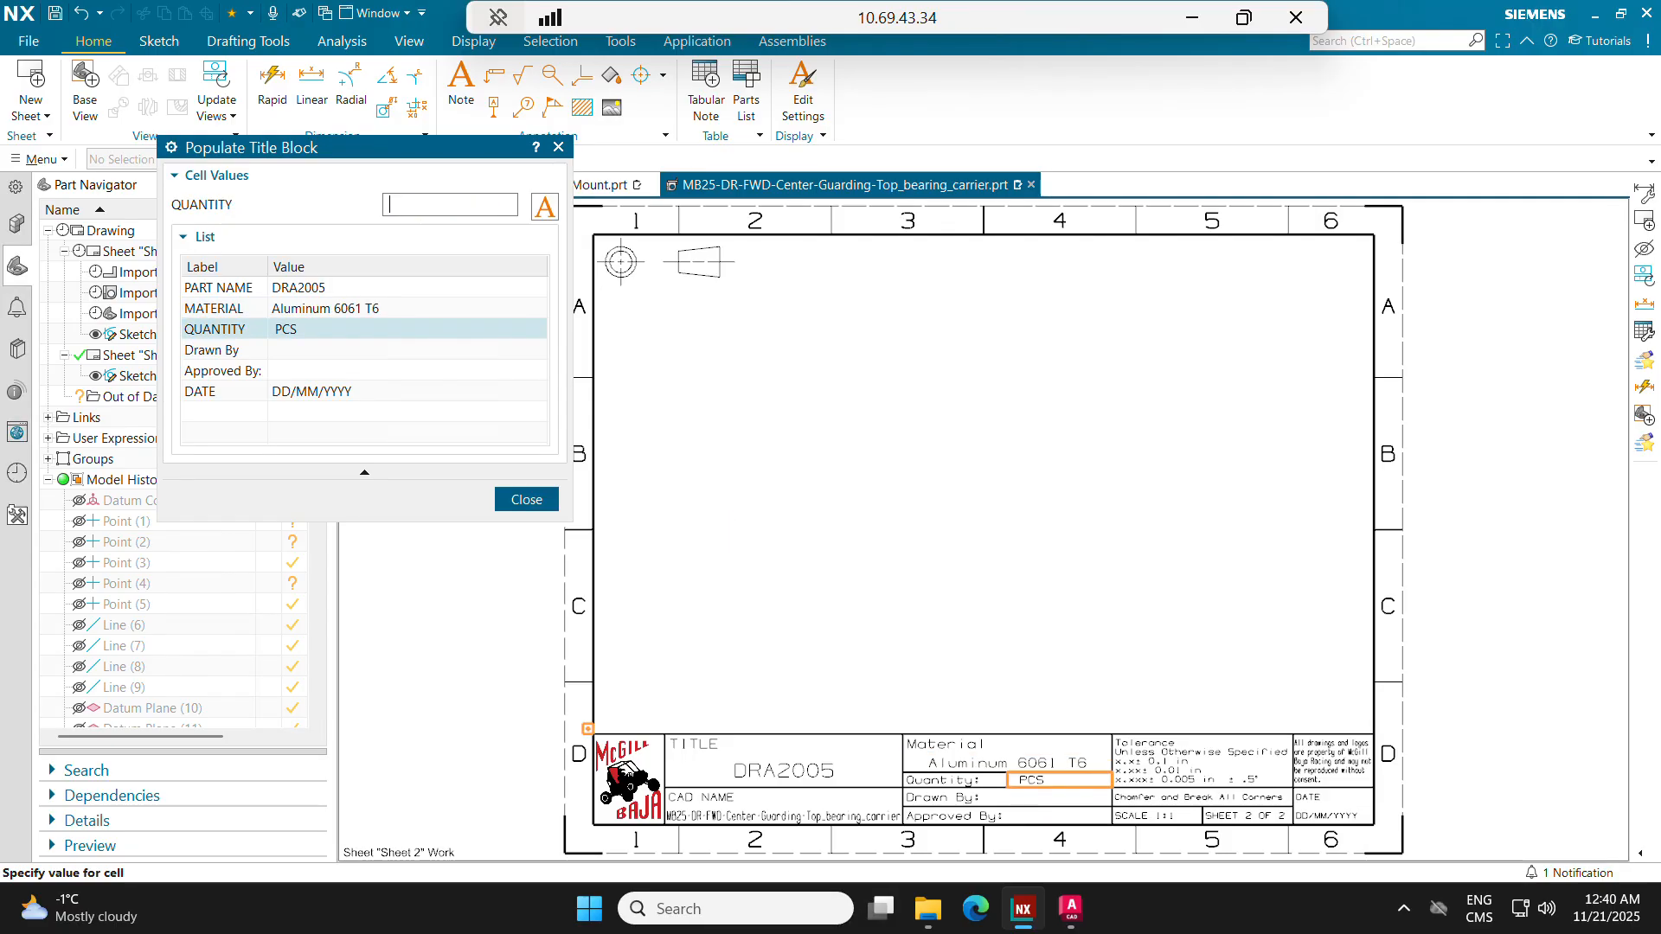
Step: Complete the title block with quantity 1, the drafter's name and date 21/11/2025, leaving the approver blank
text(1)
key(Return)
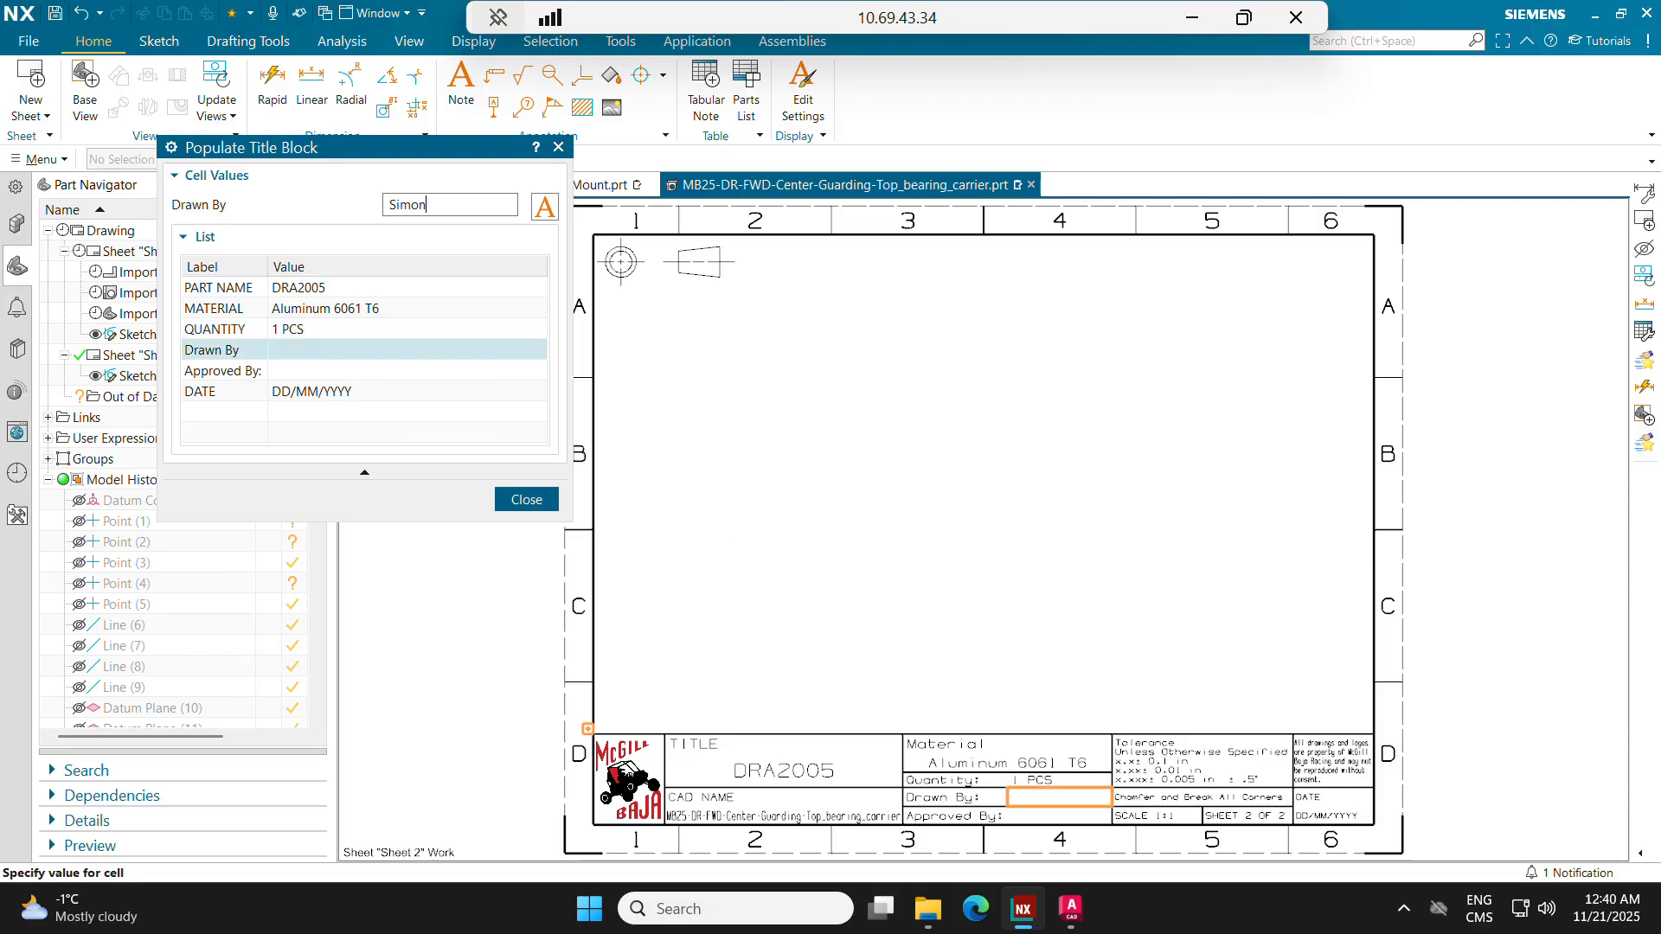
text(Simon)
key(Return)
key(Return)
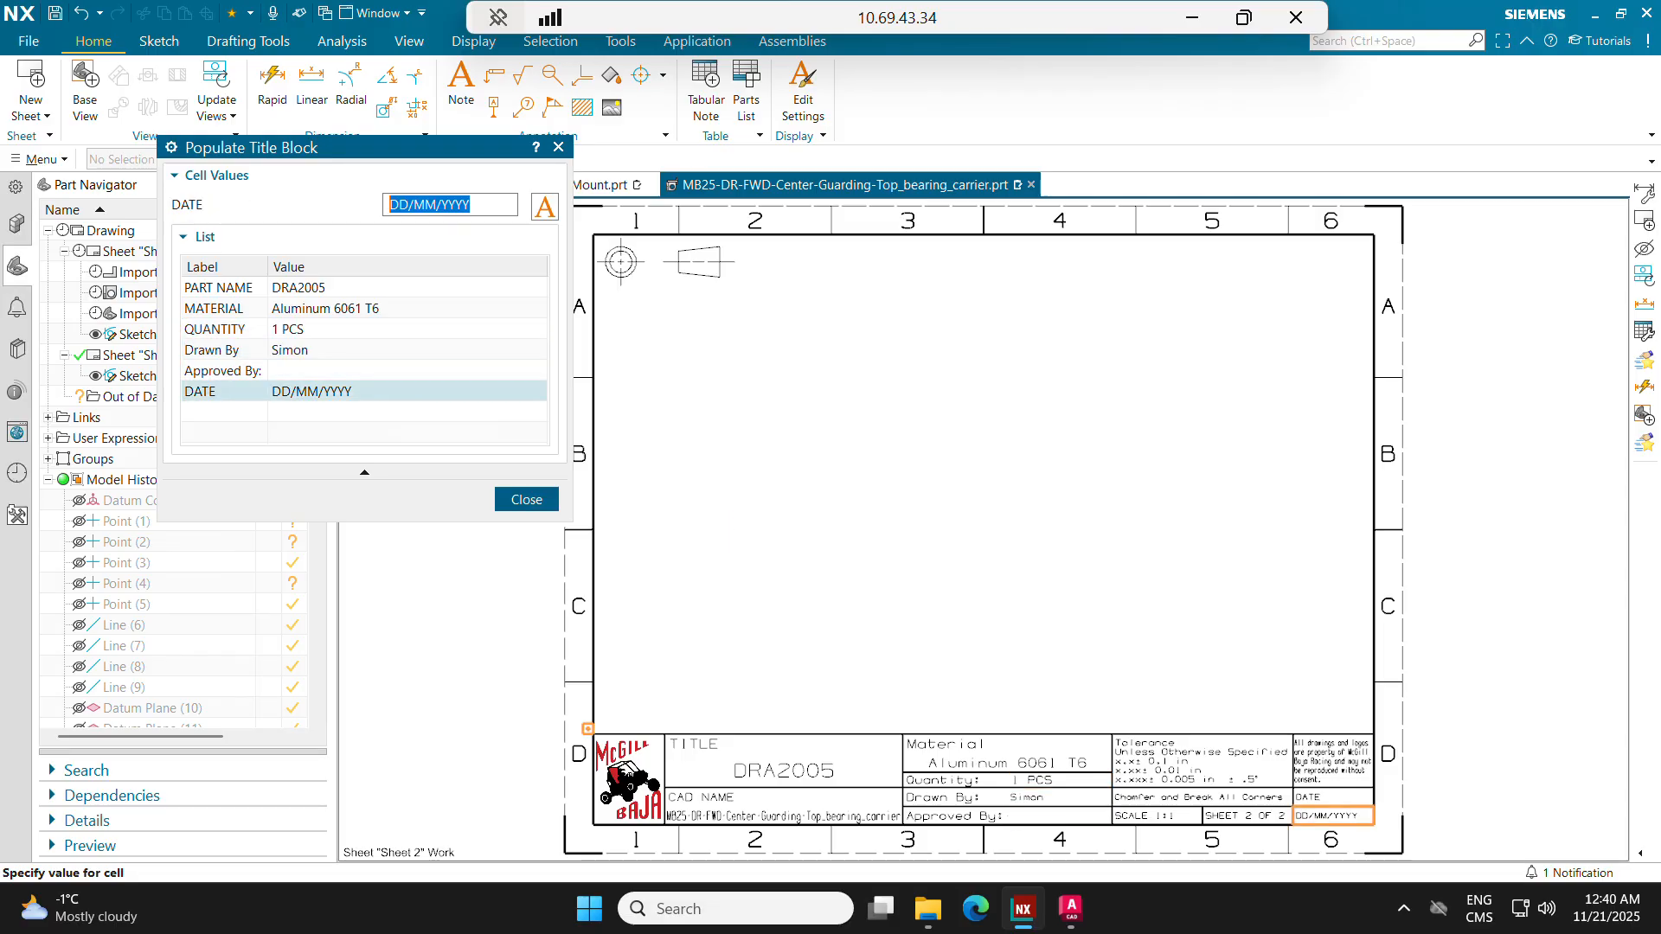
text(21/11/2025)
key(Return)
click(549, 505)
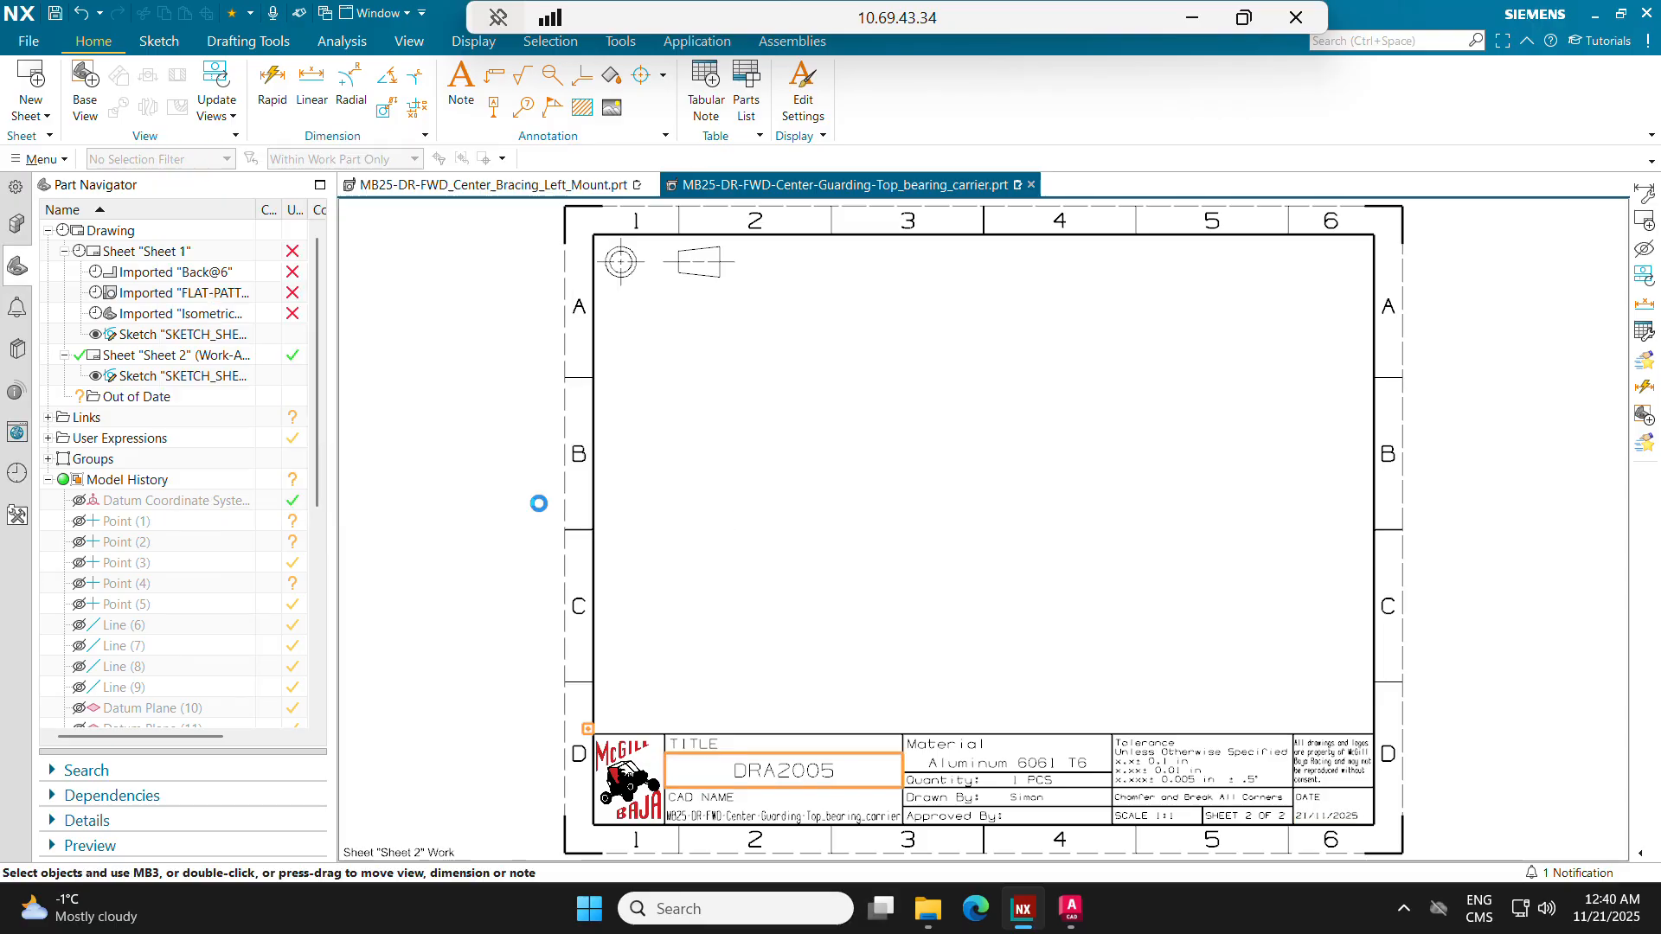
Step: Place a base view of the FLAT-PATTERN#1 model view near the middle of Sheet 2
click(85, 86)
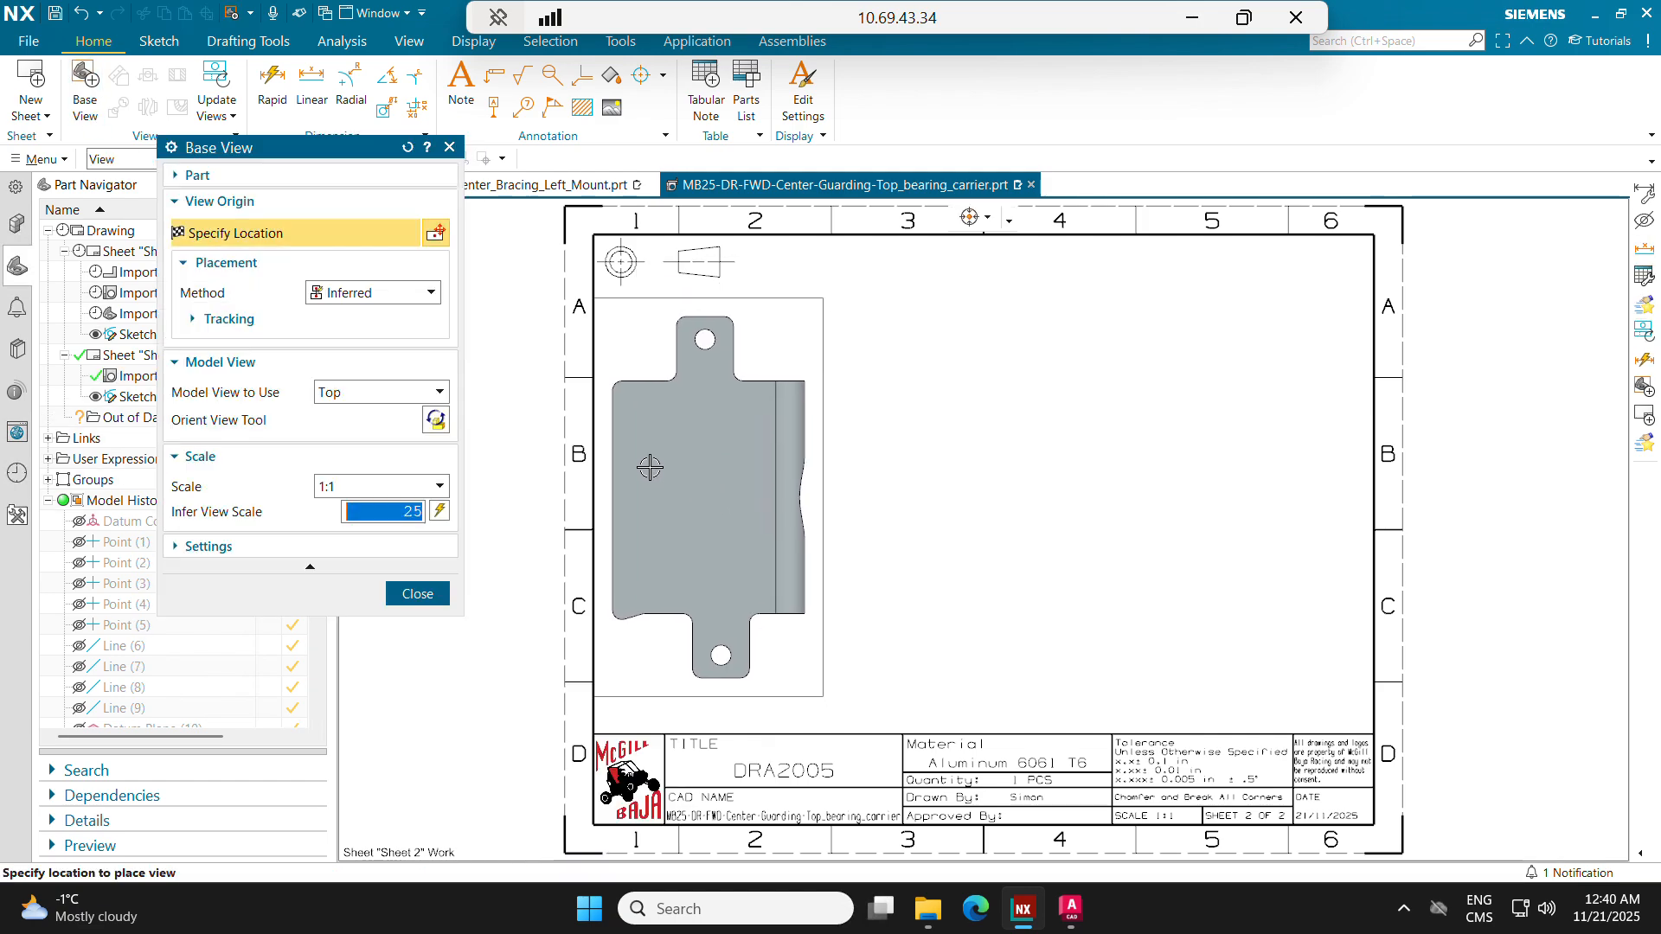
click(362, 293)
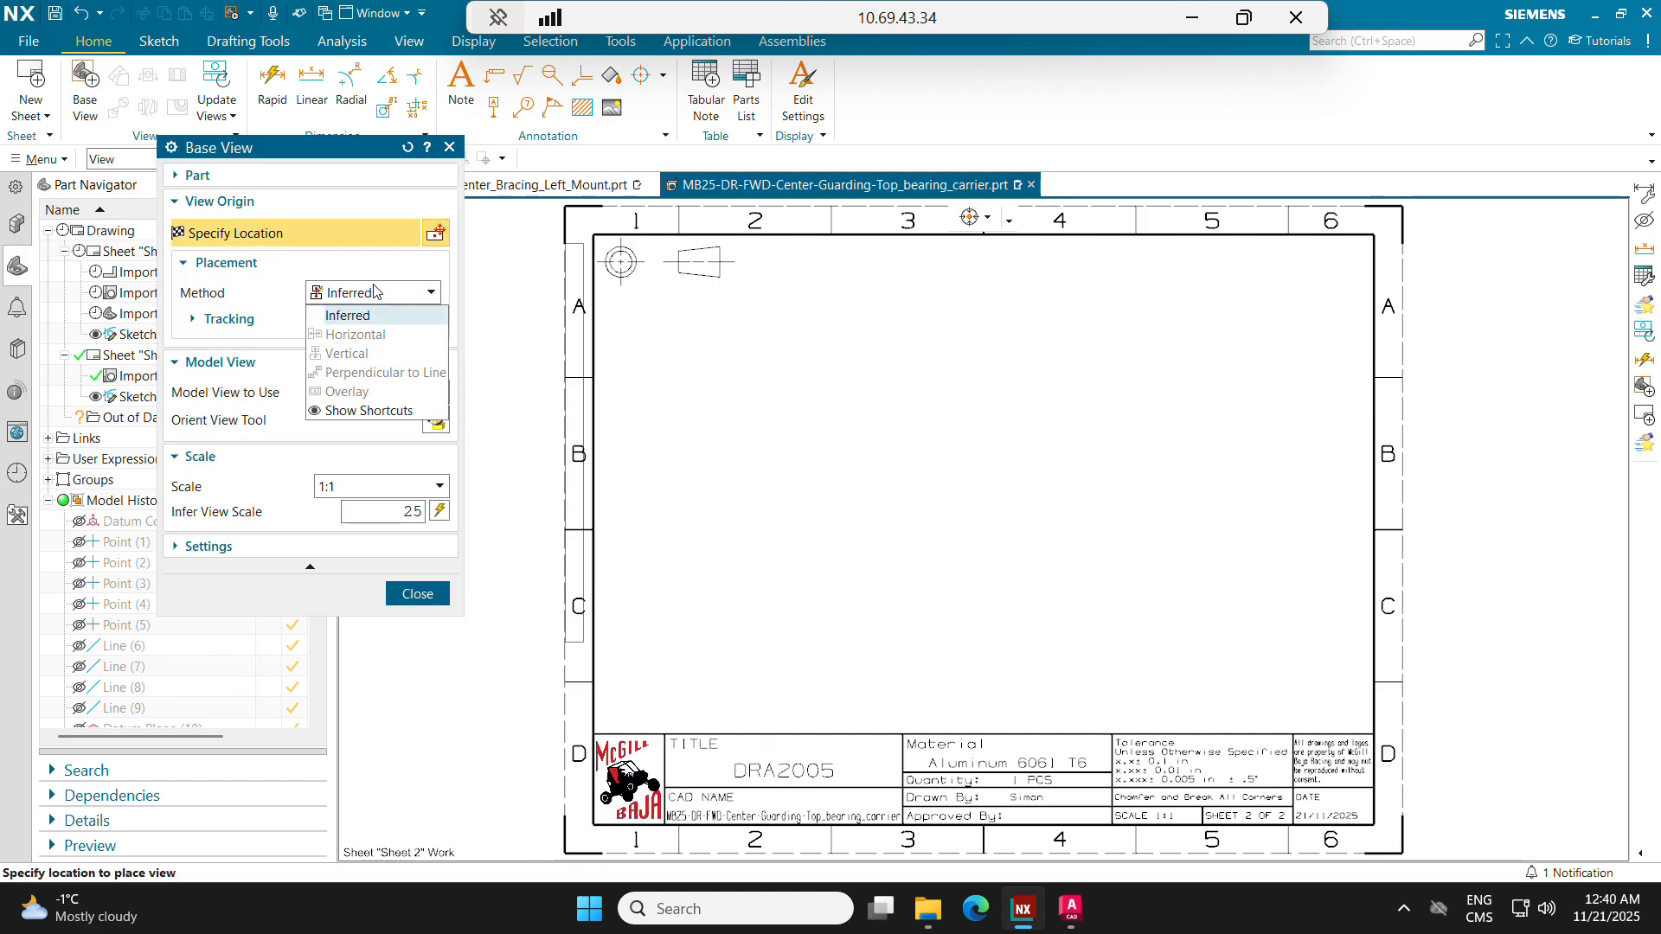
click(378, 294)
click(376, 395)
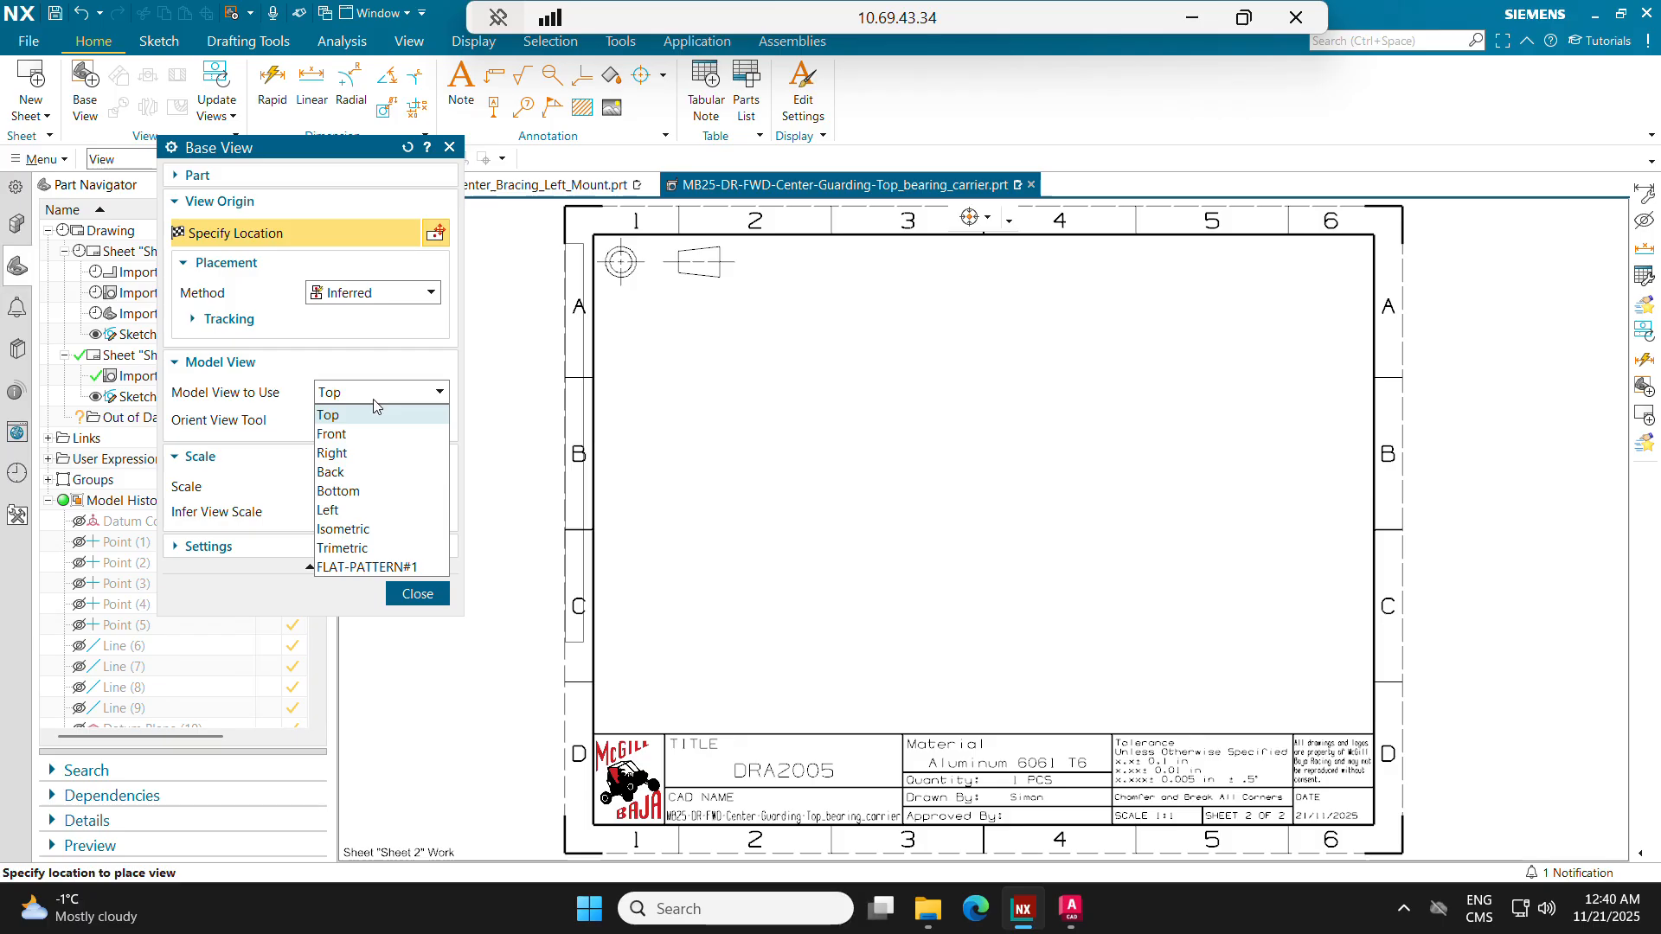
click(368, 567)
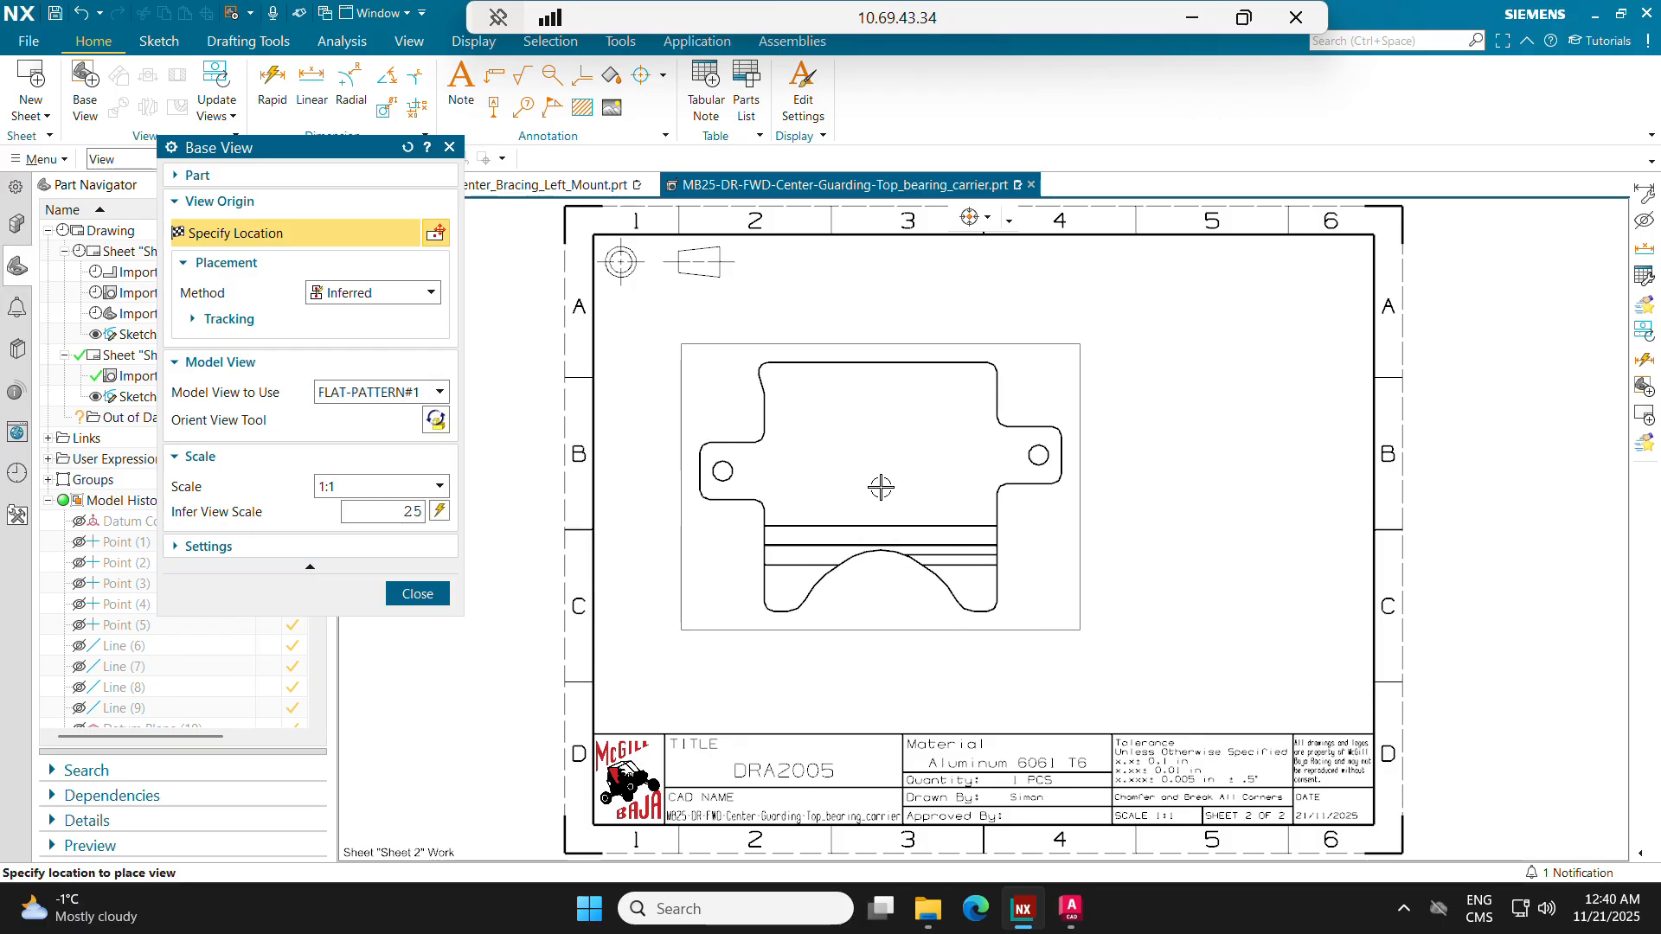
key(Escape)
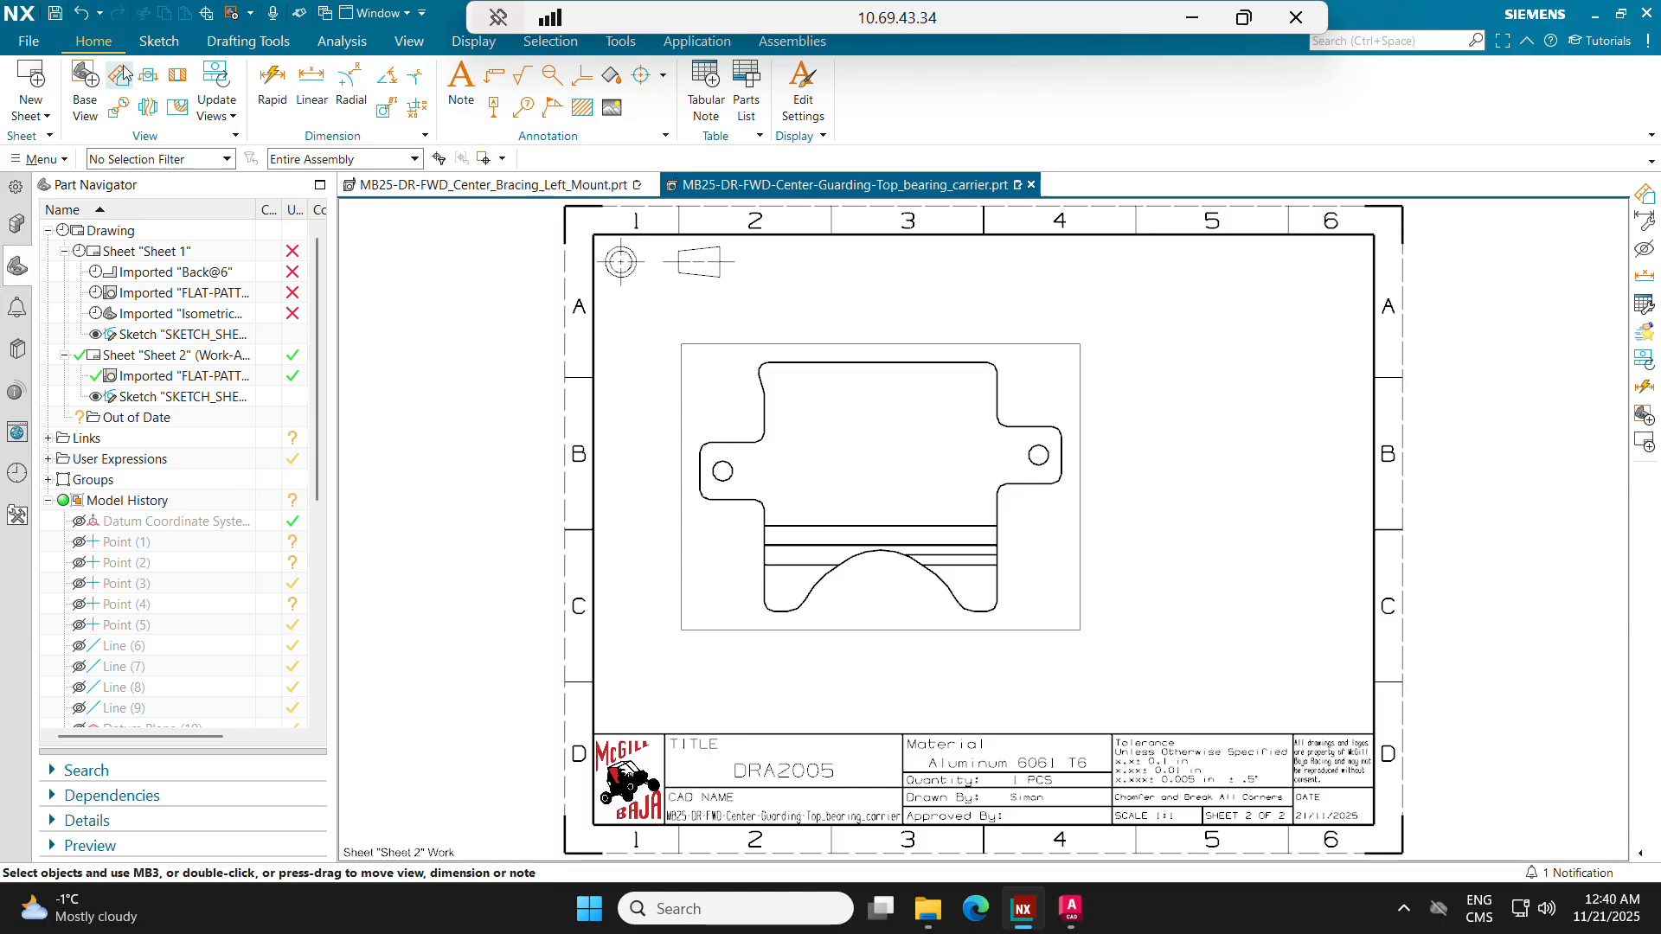
Step: Add an isometric base view at 1:2 scale in the sheet's upper-right corner, without any projected view
click(85, 86)
click(389, 421)
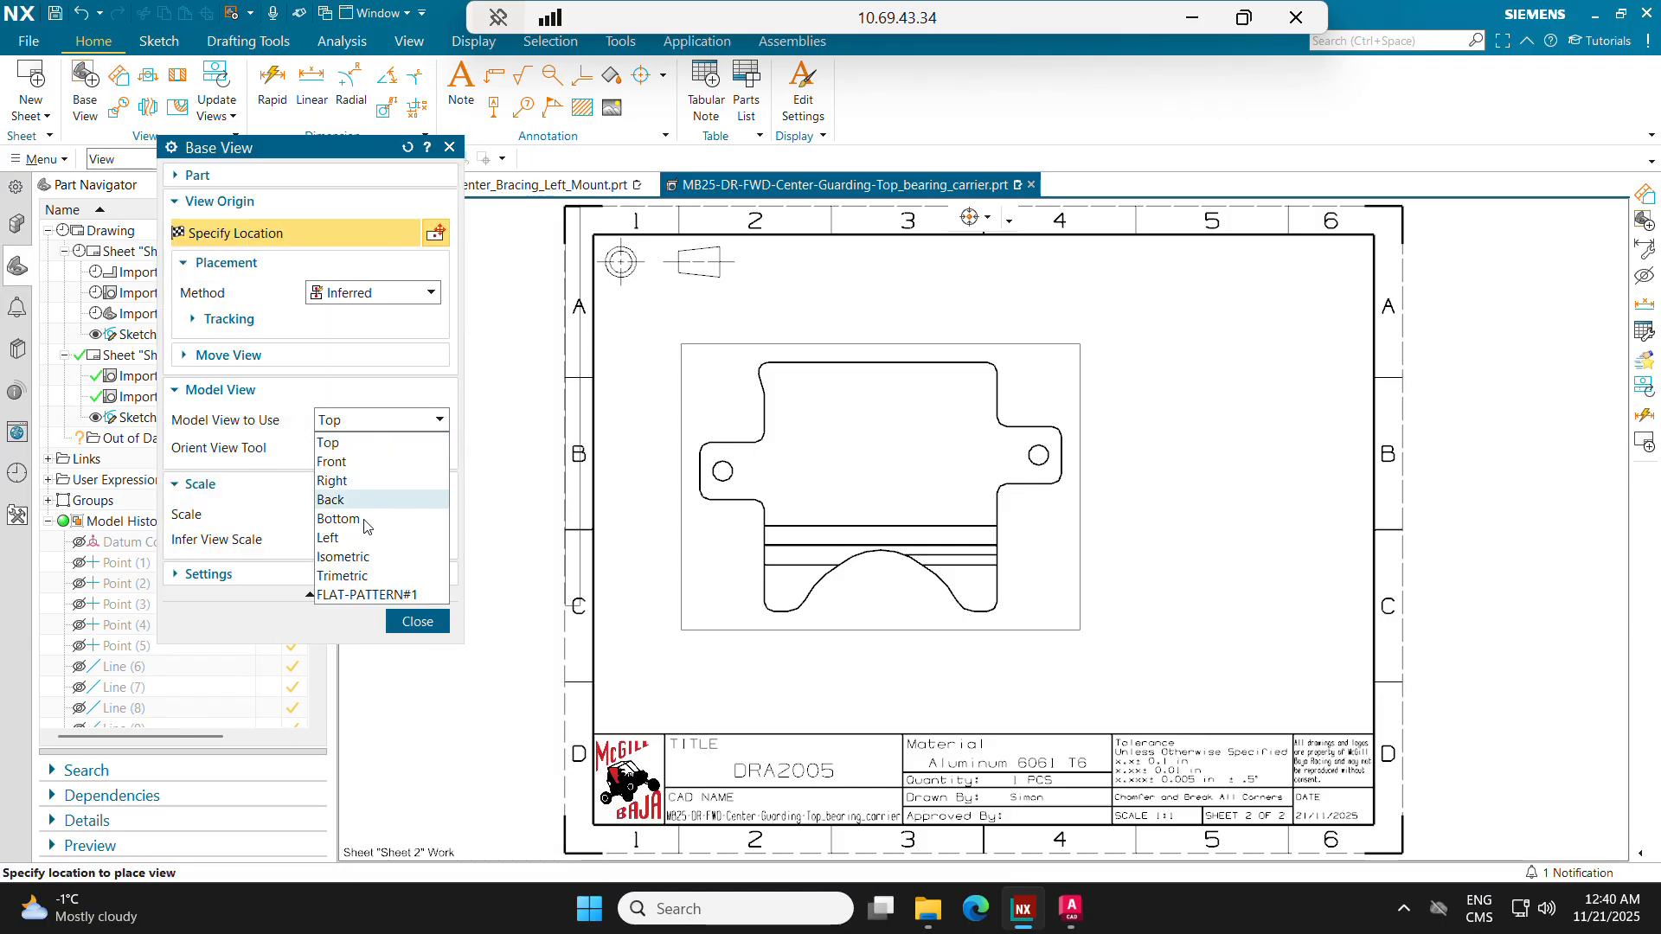
click(346, 556)
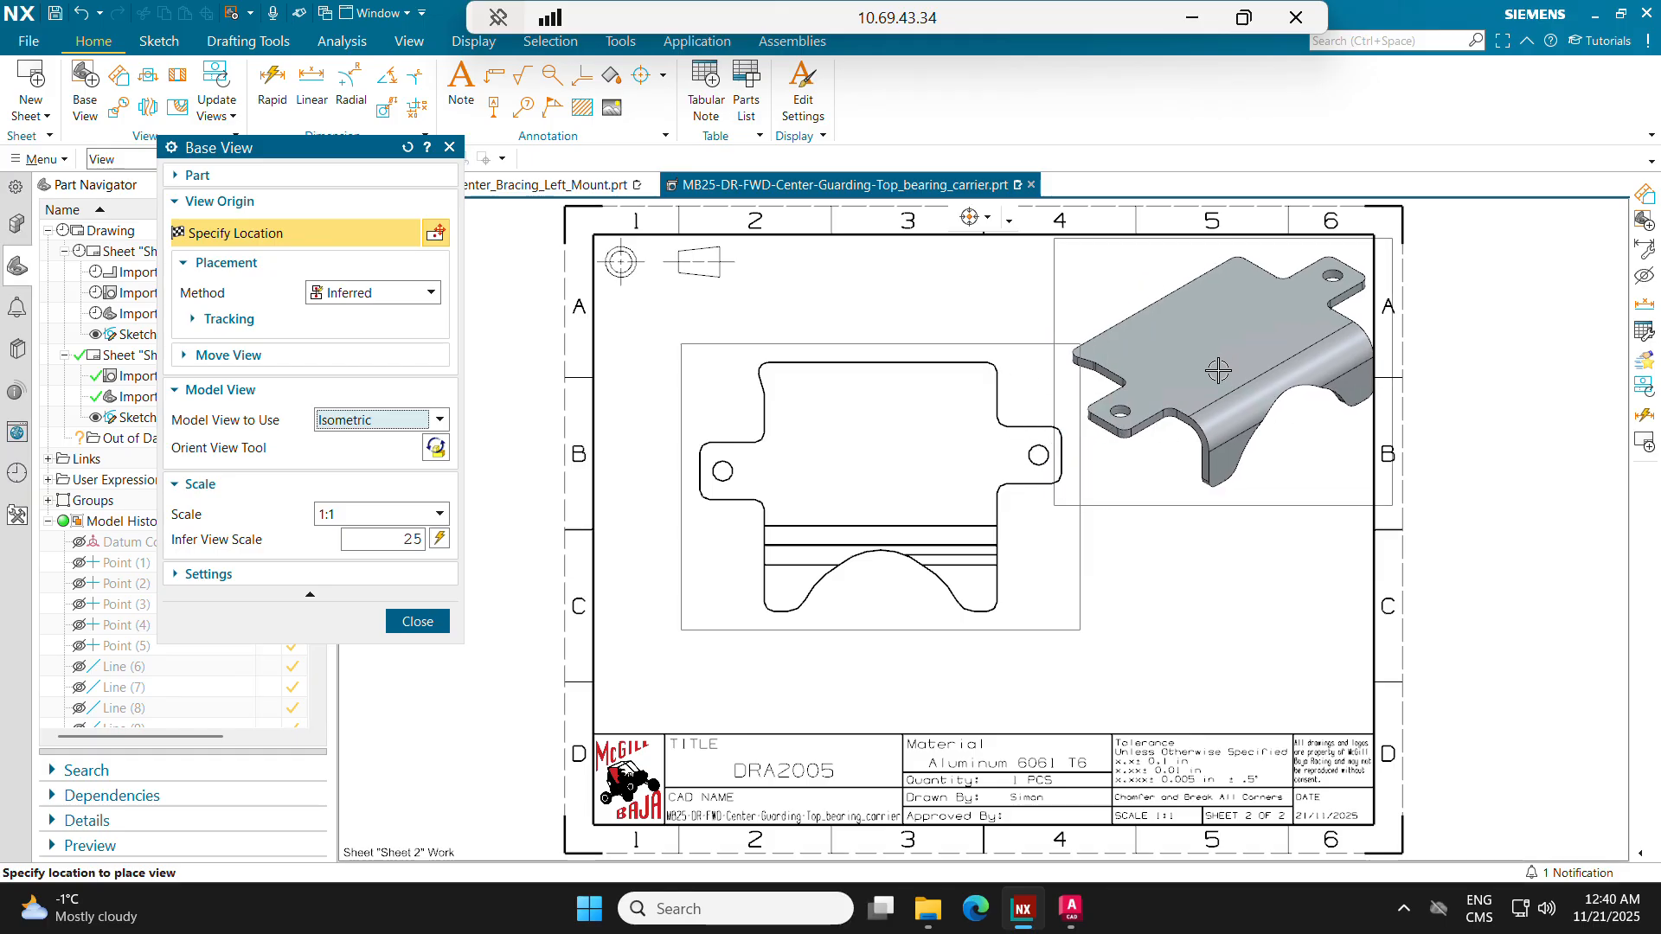
click(381, 517)
click(350, 610)
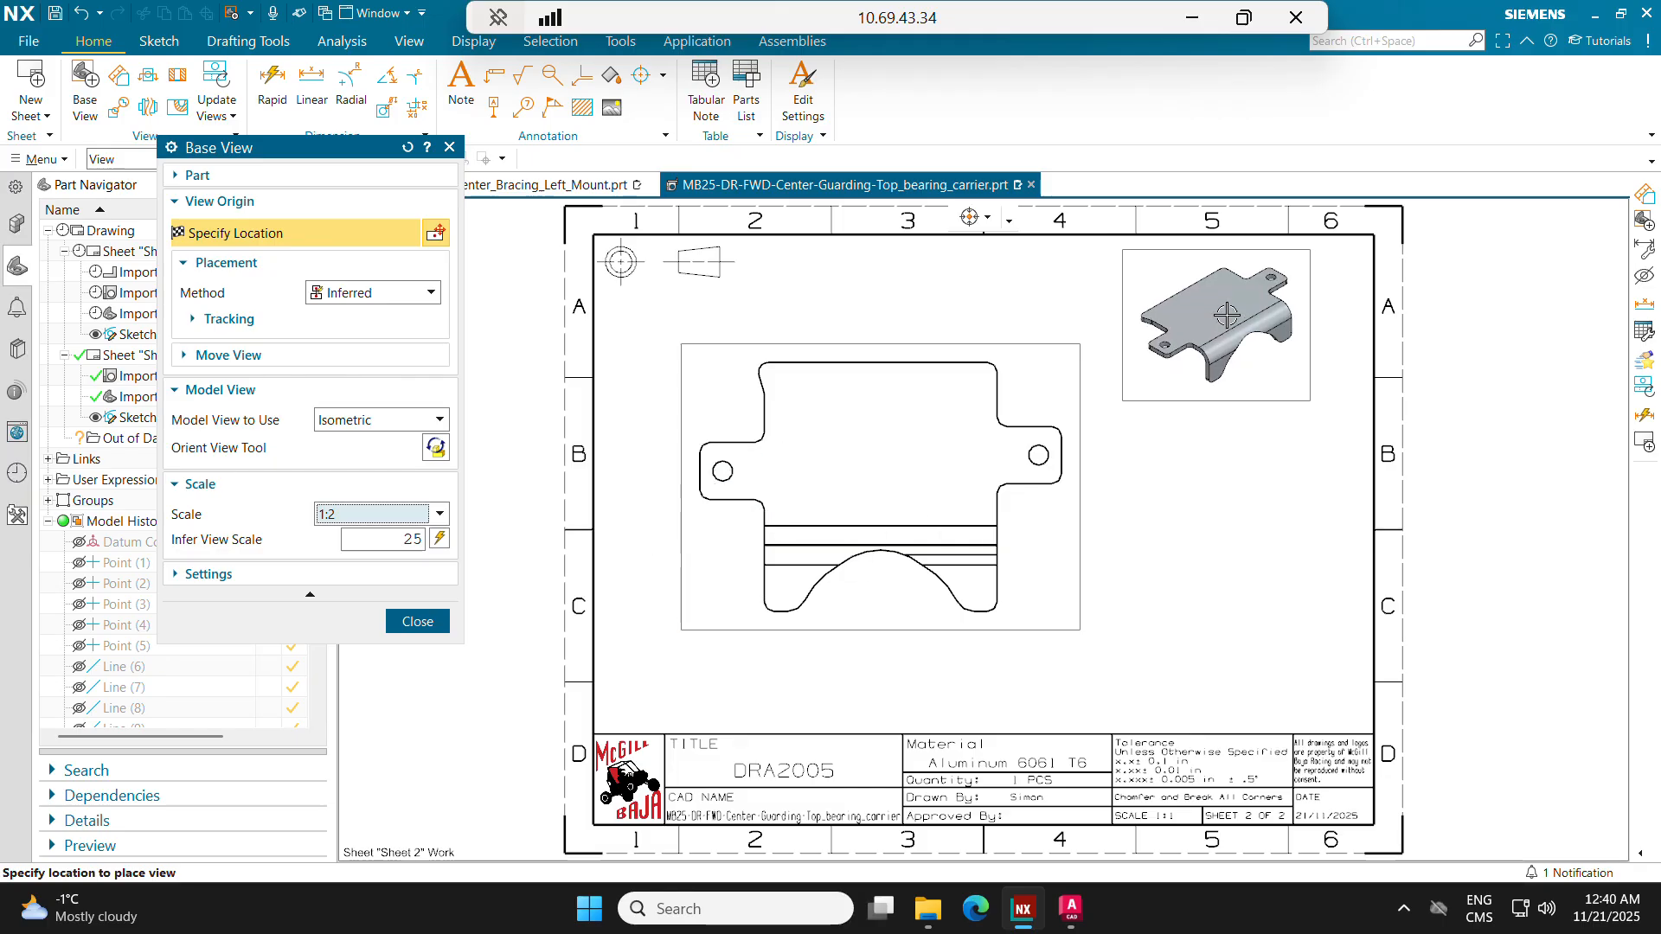
click(1267, 324)
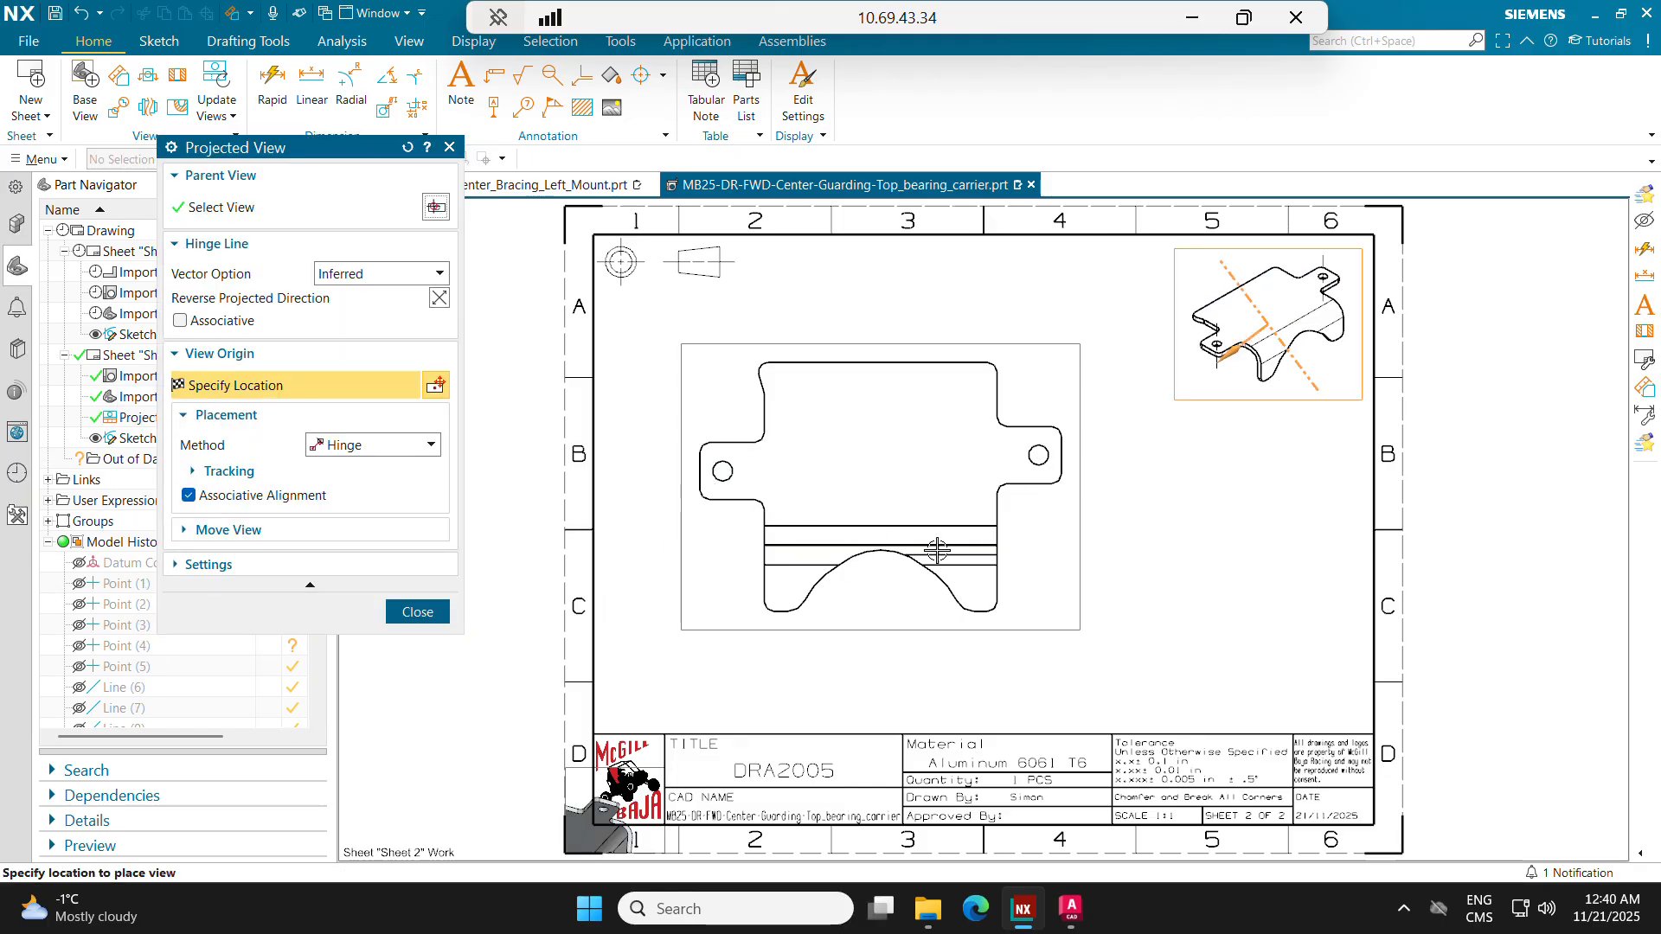
key(Escape)
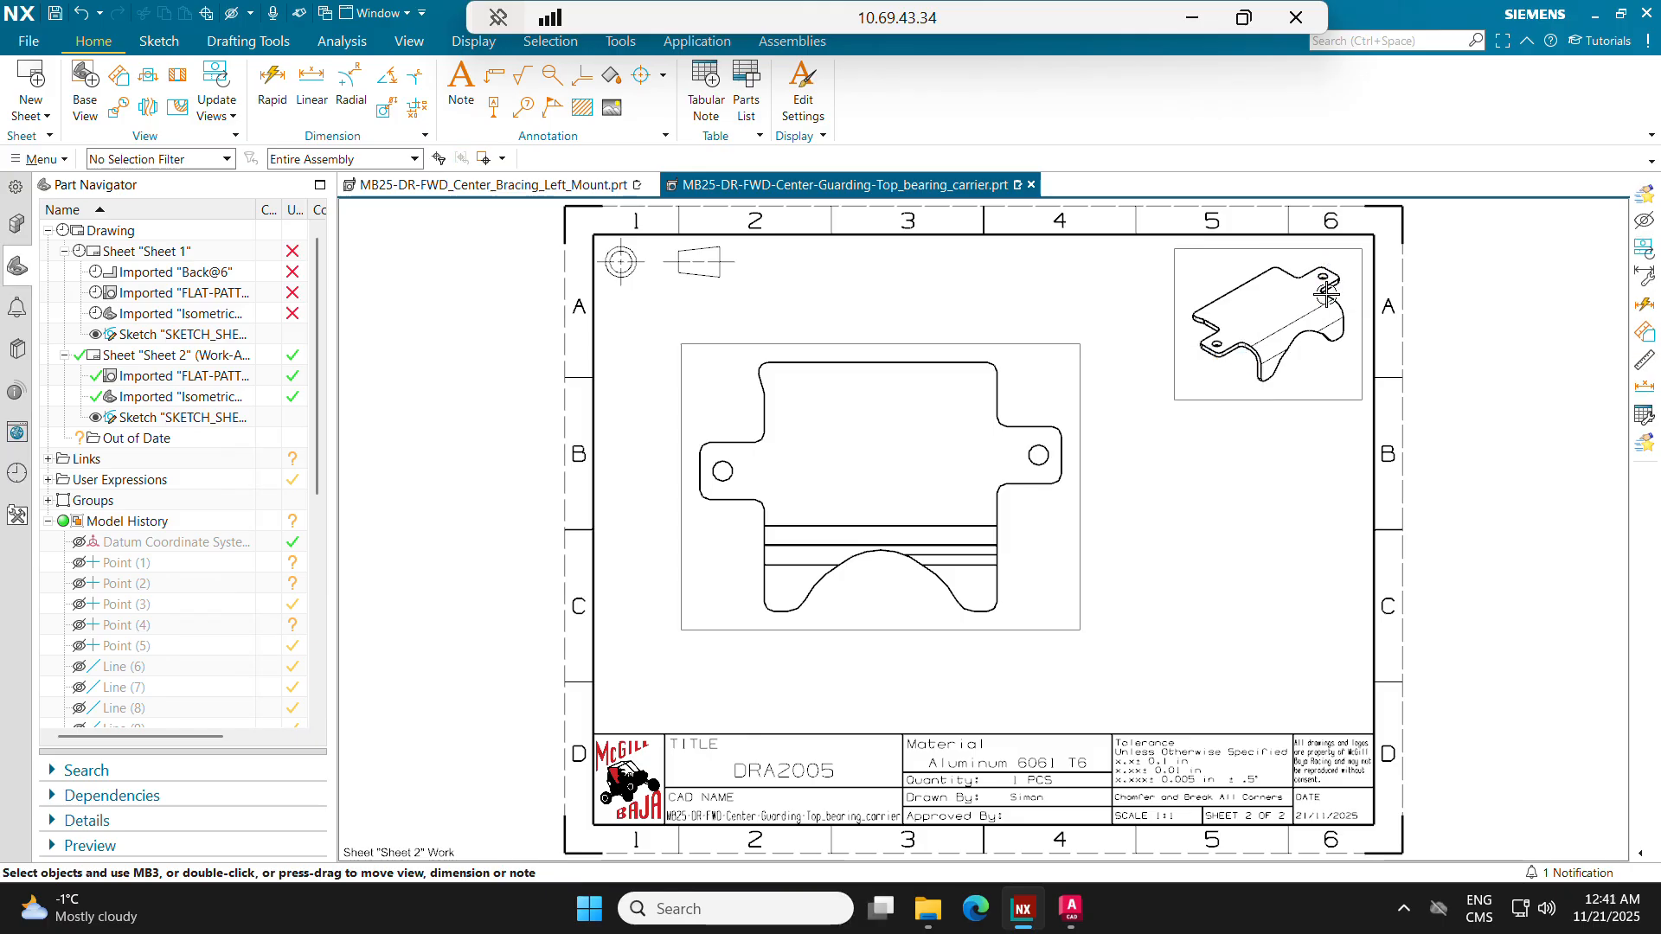
Step: Open the flat-pattern view's settings and bring up its Flat Pattern View line categories
click(893, 345)
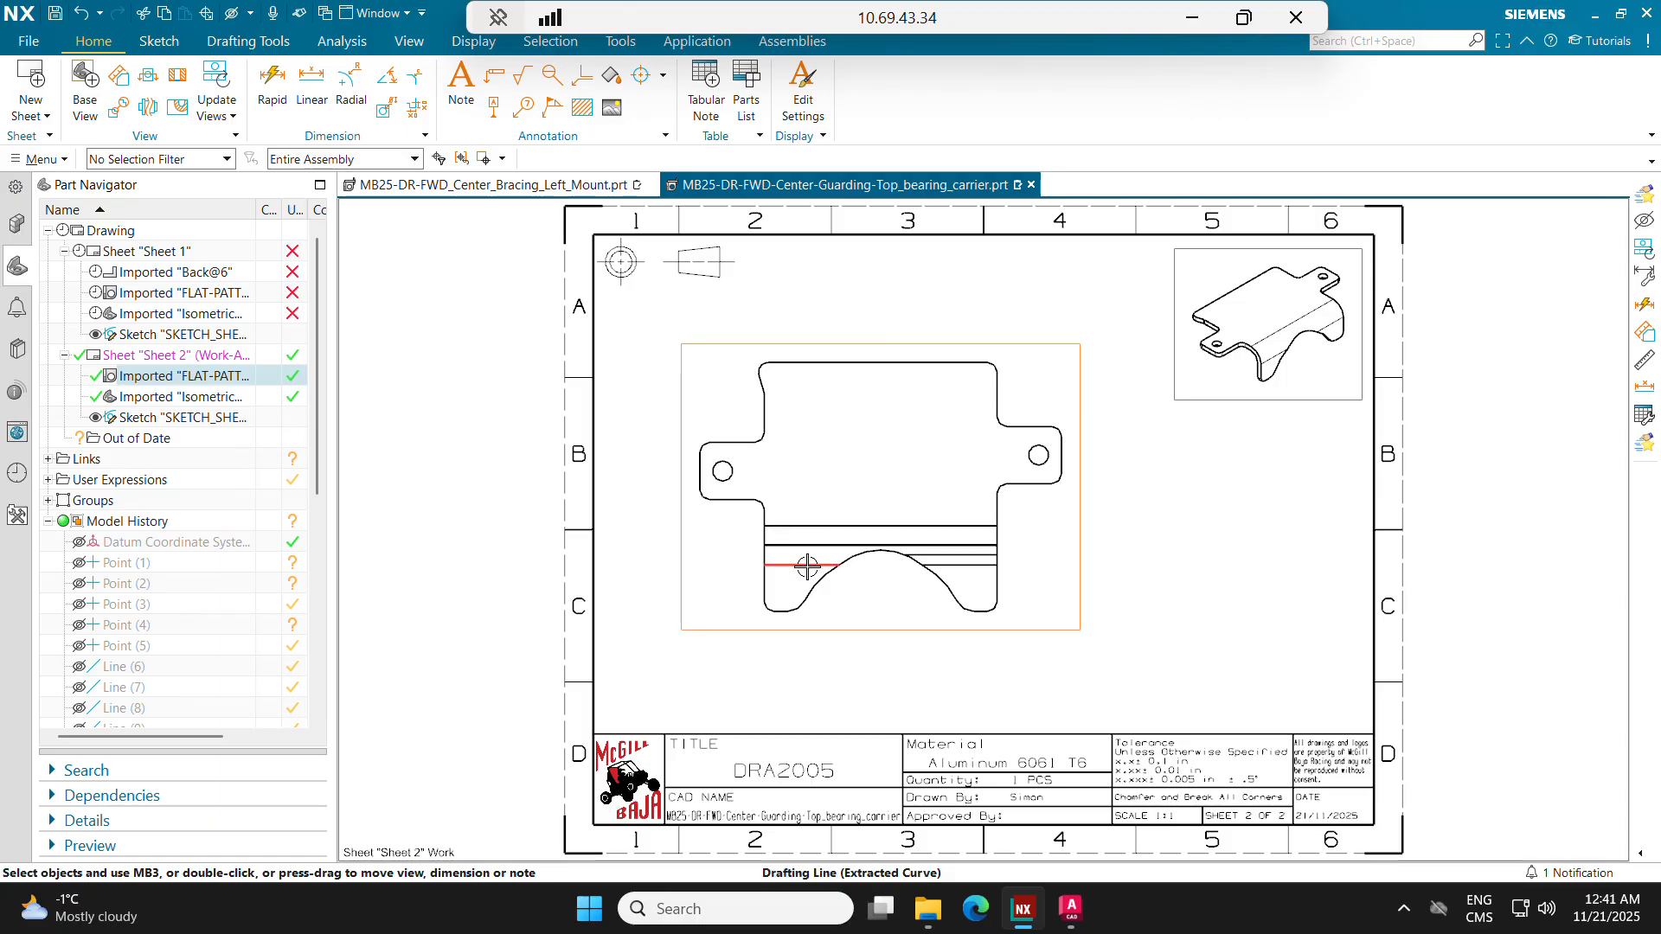
right_click(782, 349)
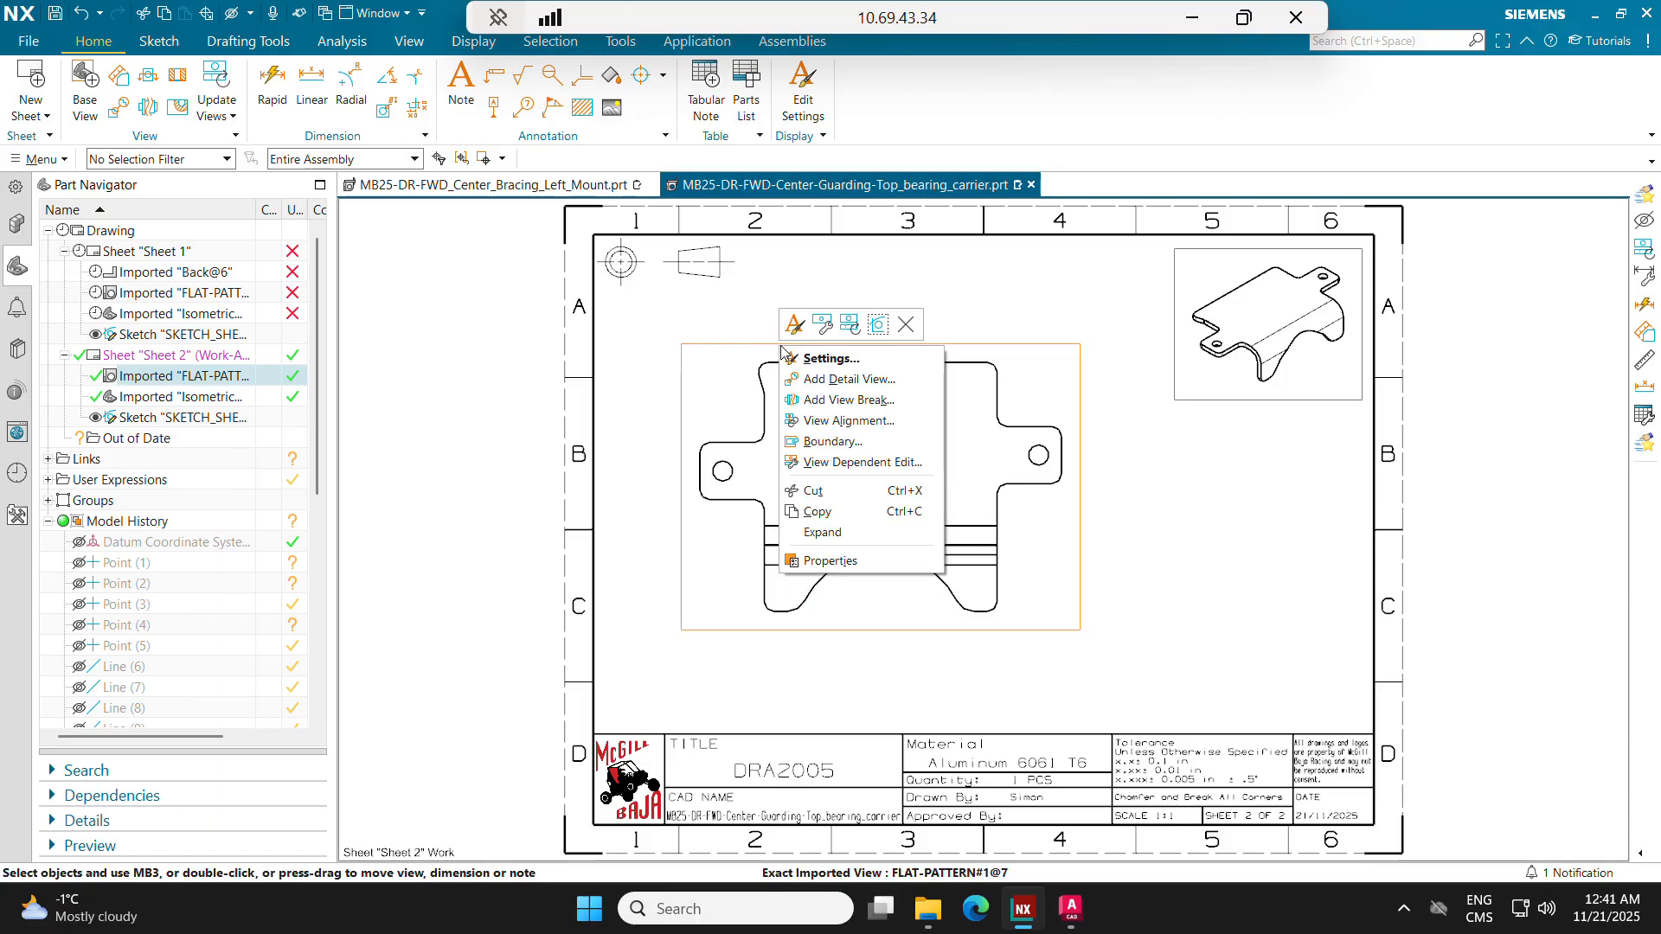
click(827, 359)
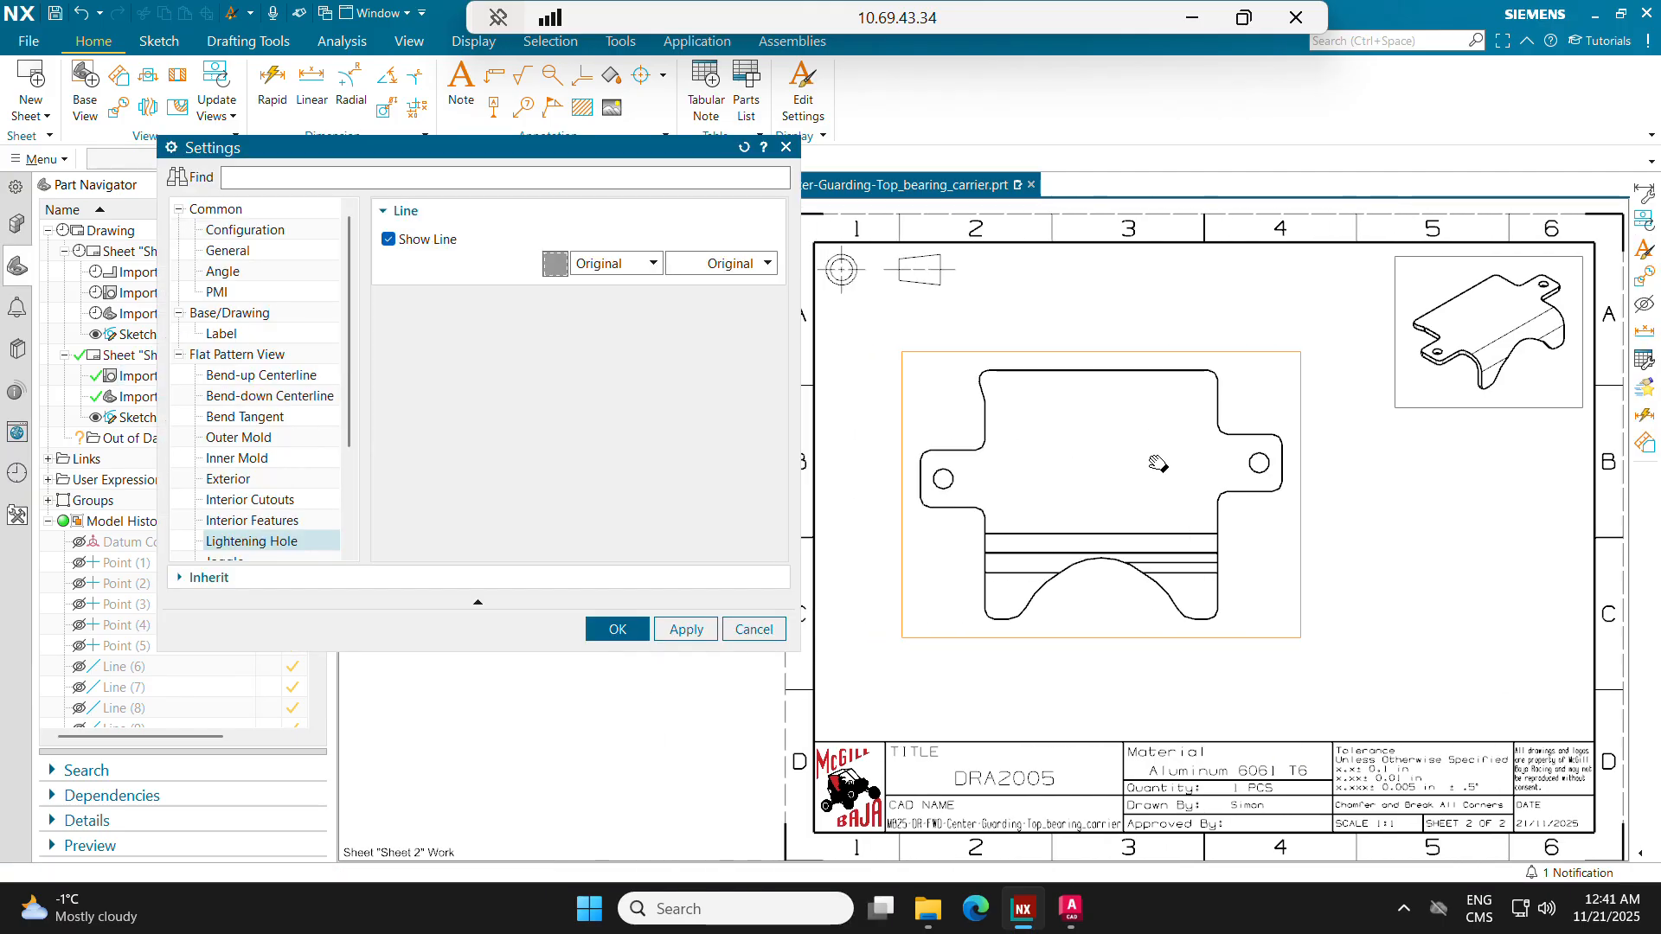
click(179, 354)
click(179, 313)
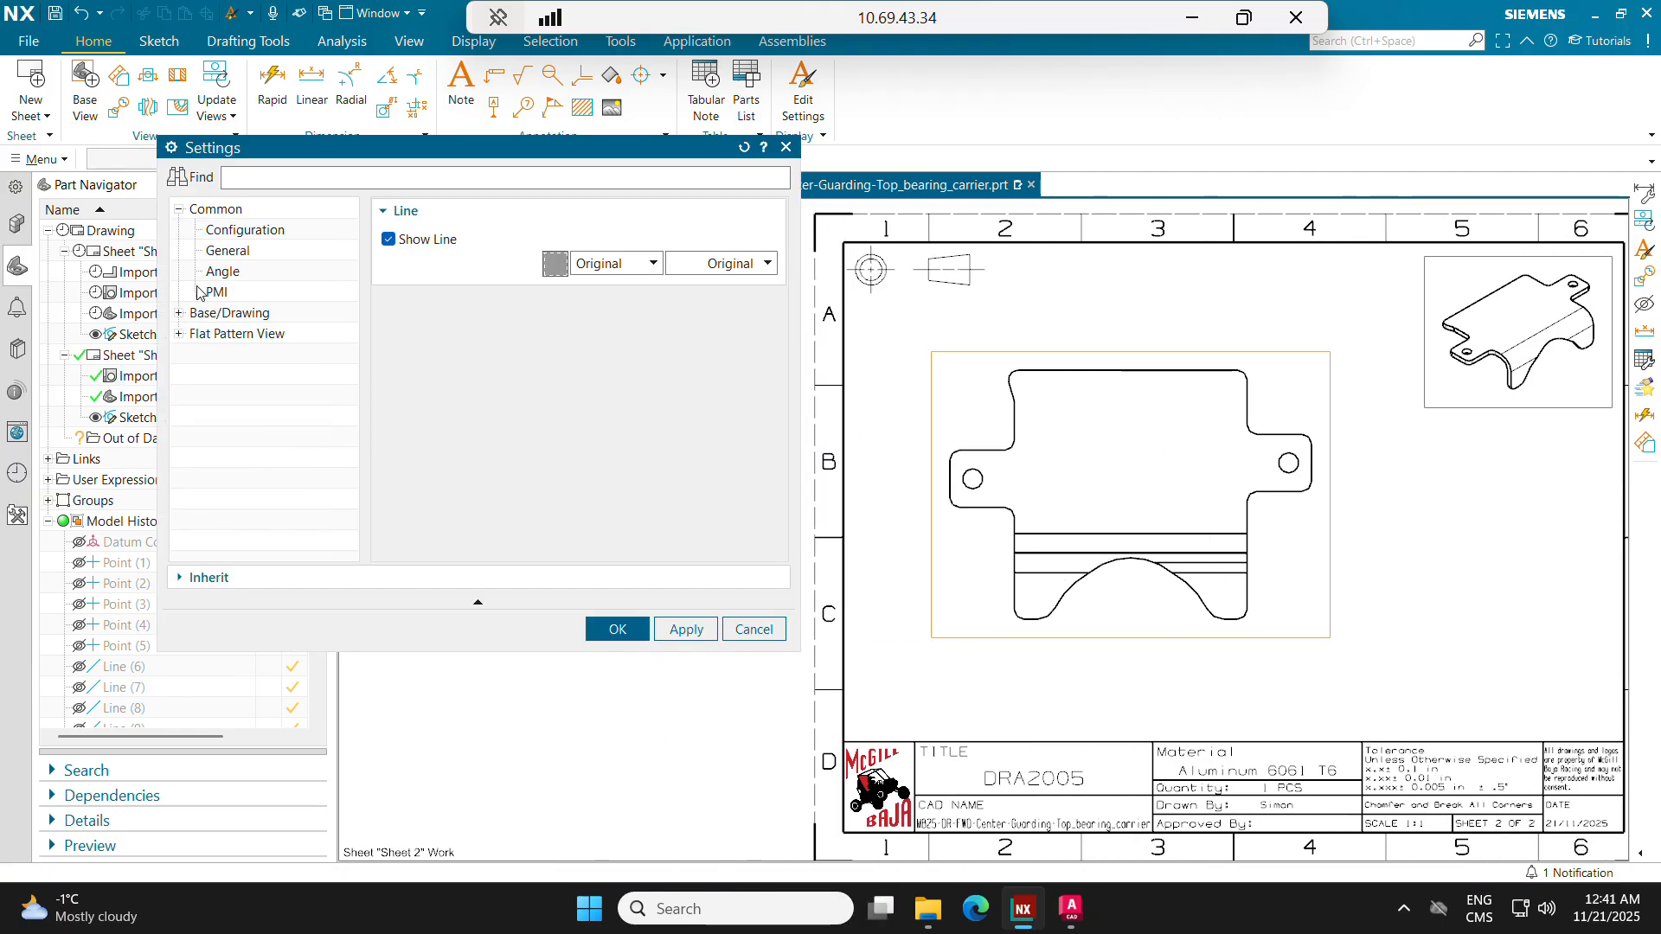
click(179, 211)
click(180, 211)
click(179, 334)
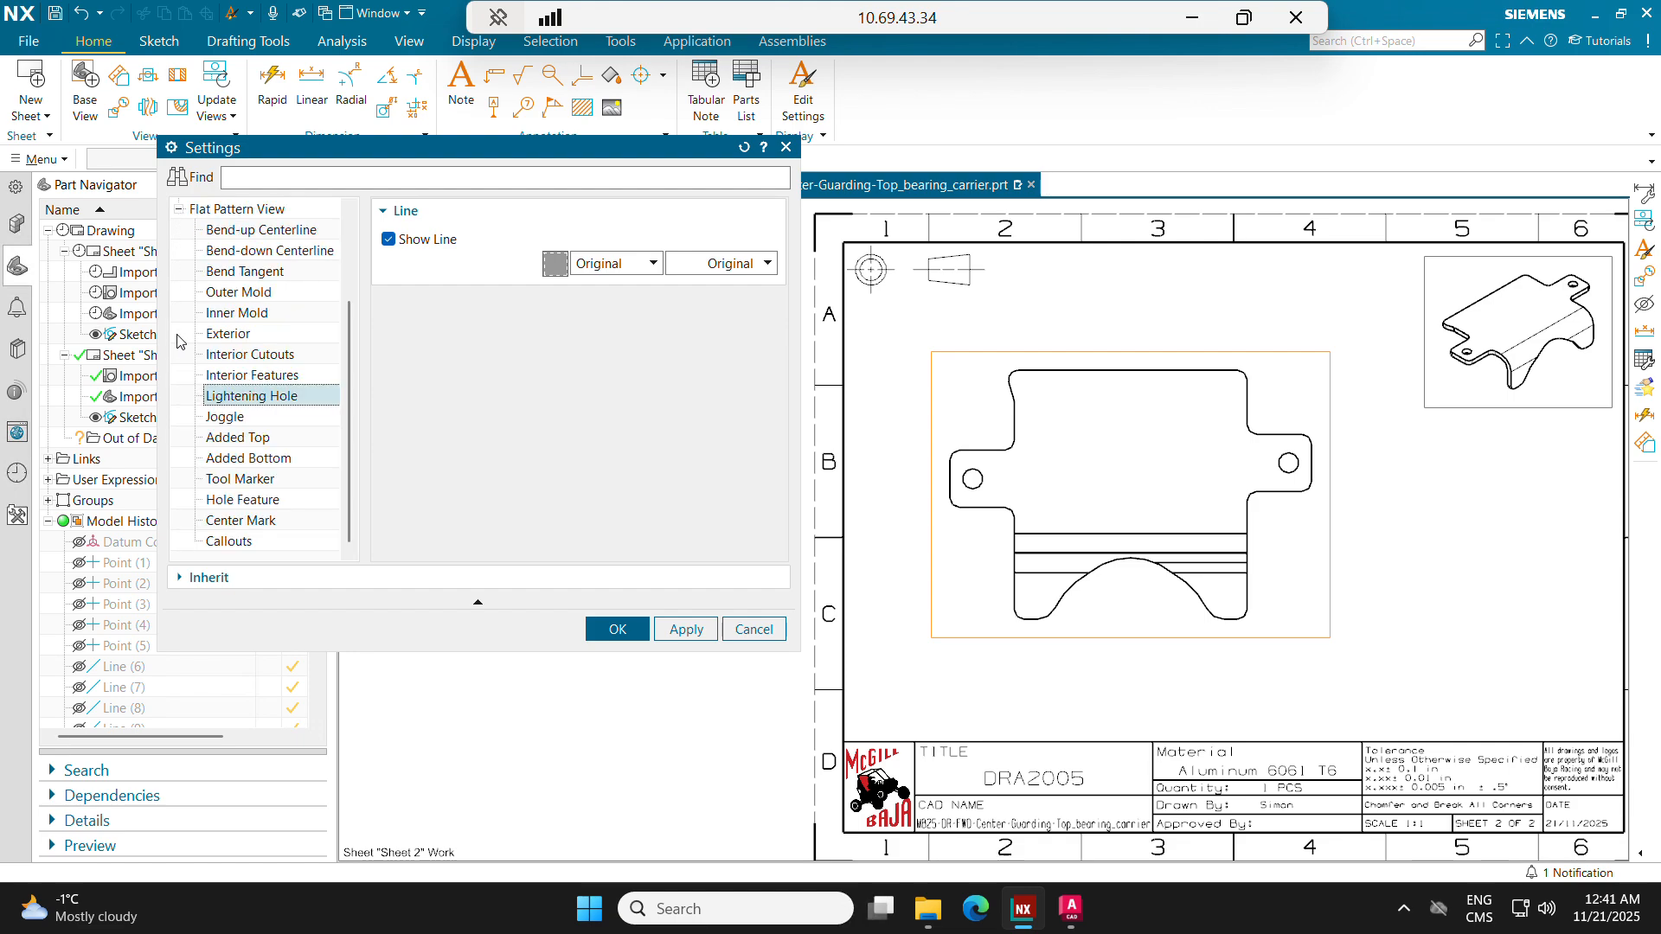
scroll(230, 337, up, 1)
click(252, 297)
scroll(251, 299, up, 1)
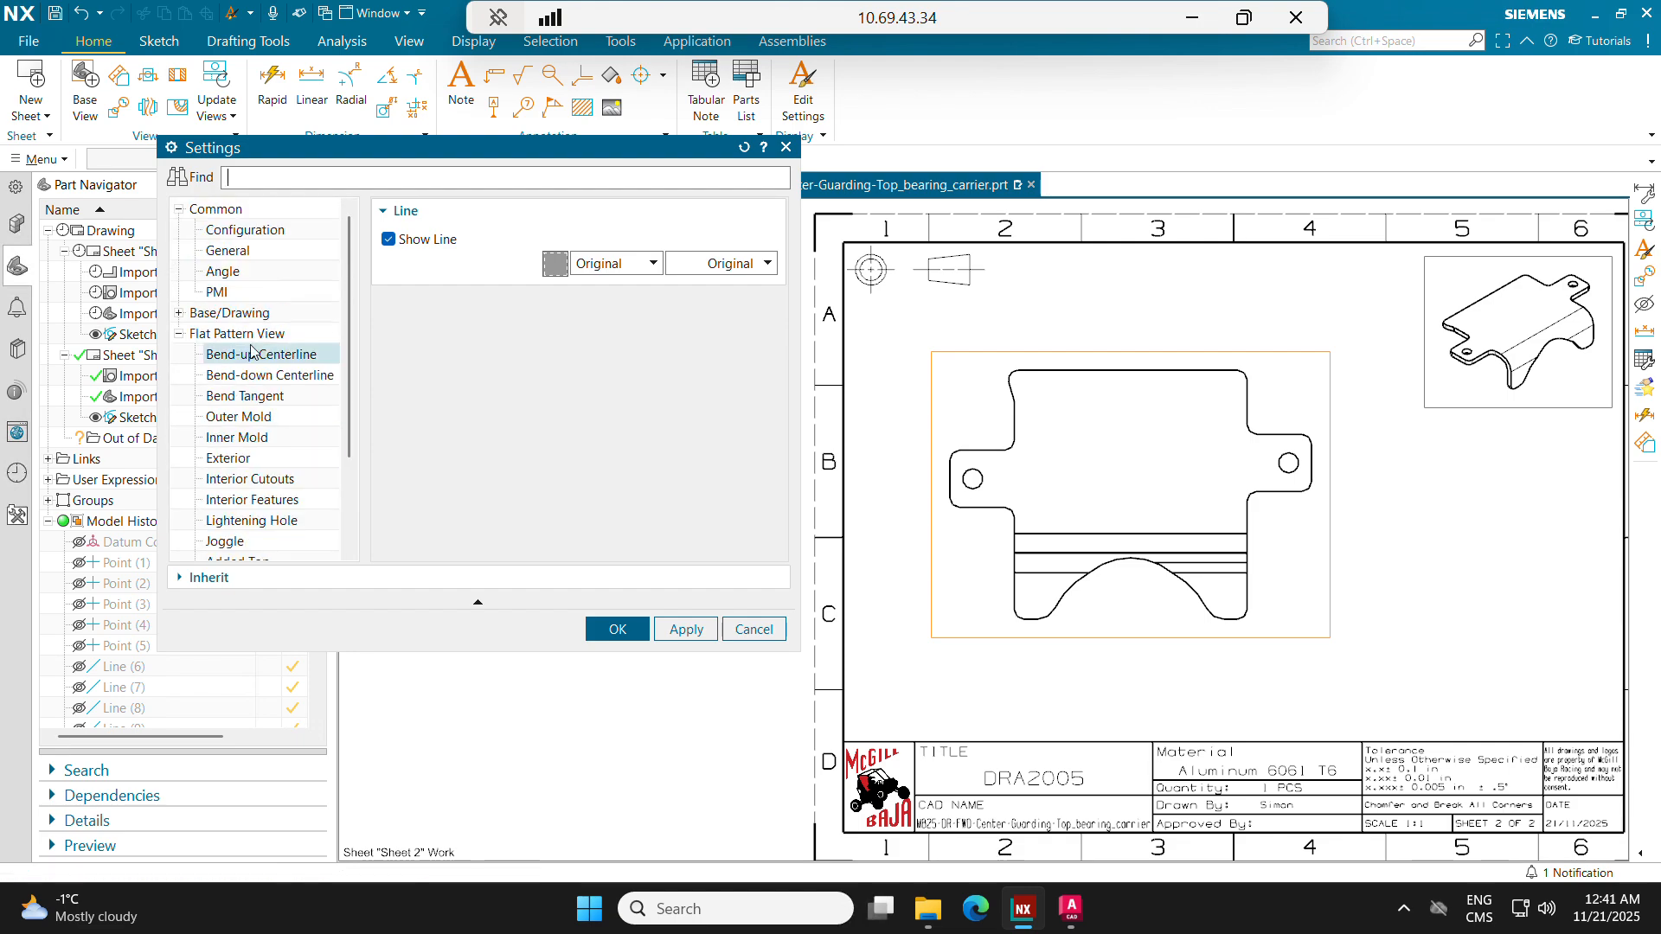
Step: Go through the bend, exterior and mold line categories and turn off Show Line for Inner Mold
click(250, 375)
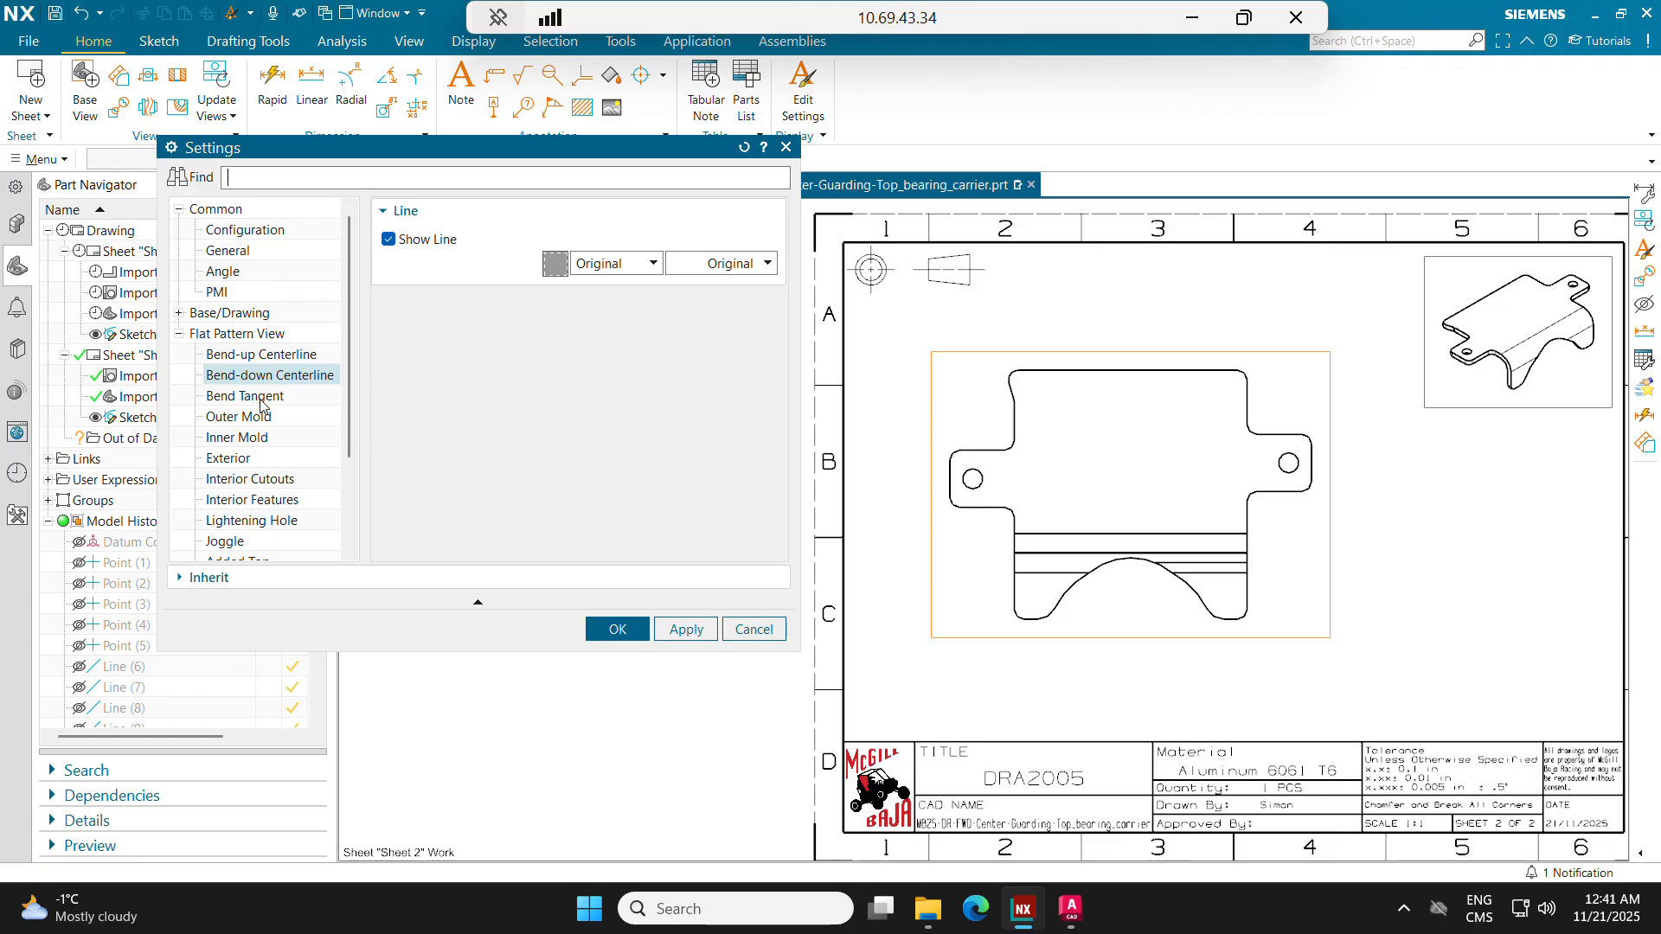
click(257, 485)
click(256, 461)
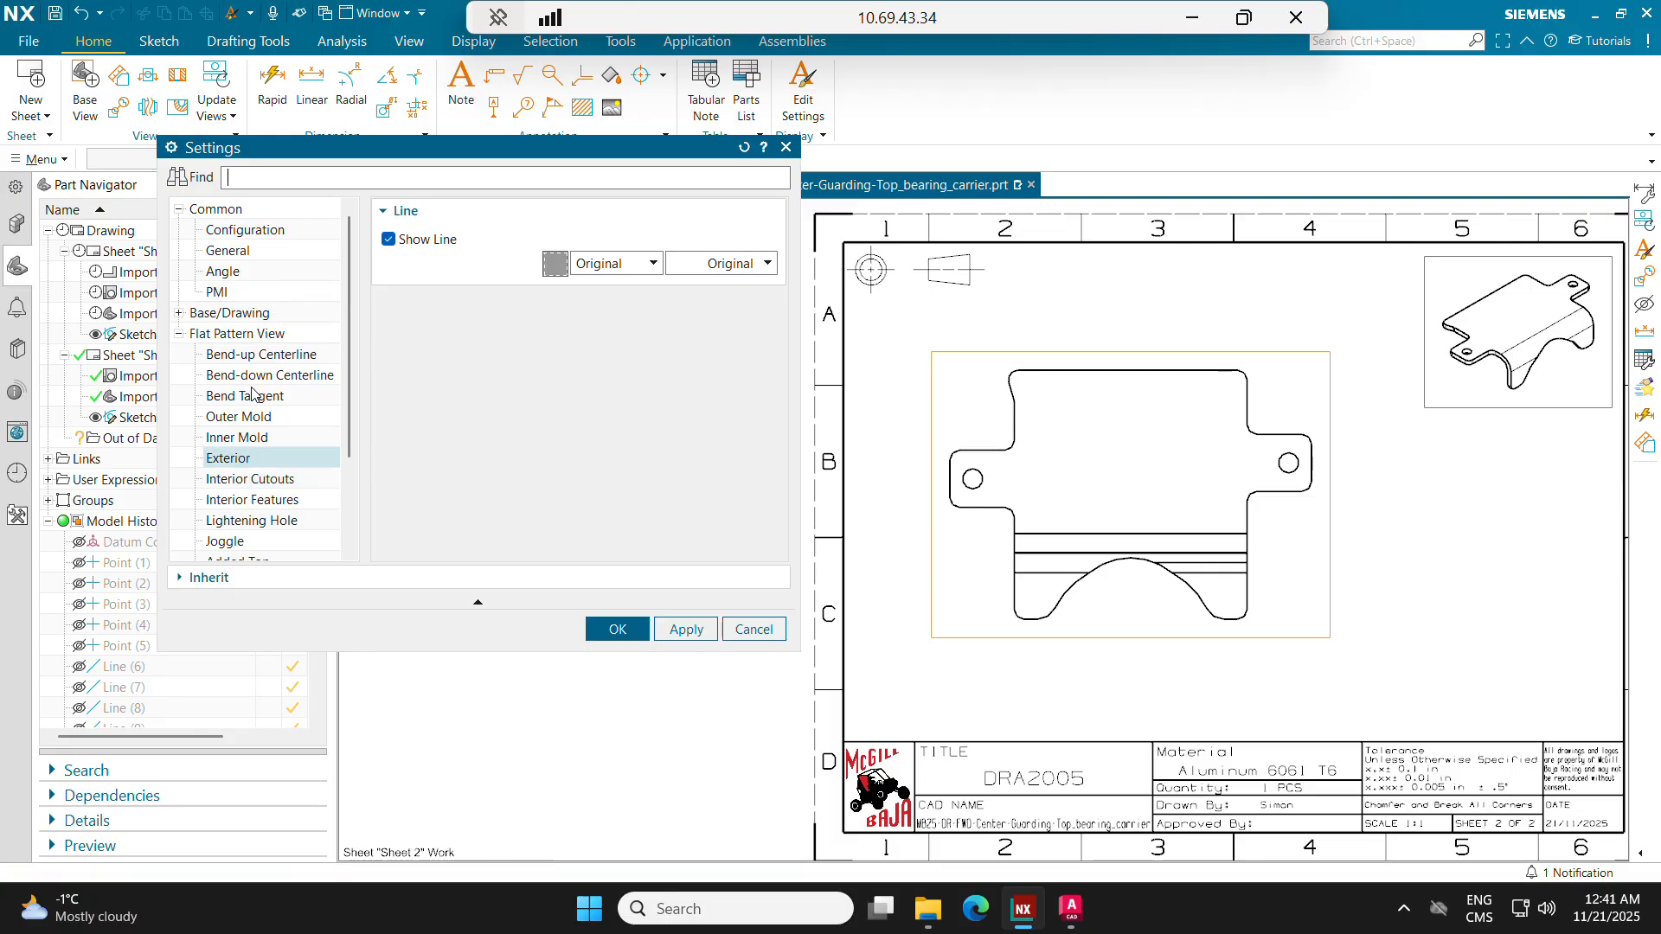
click(254, 395)
click(248, 416)
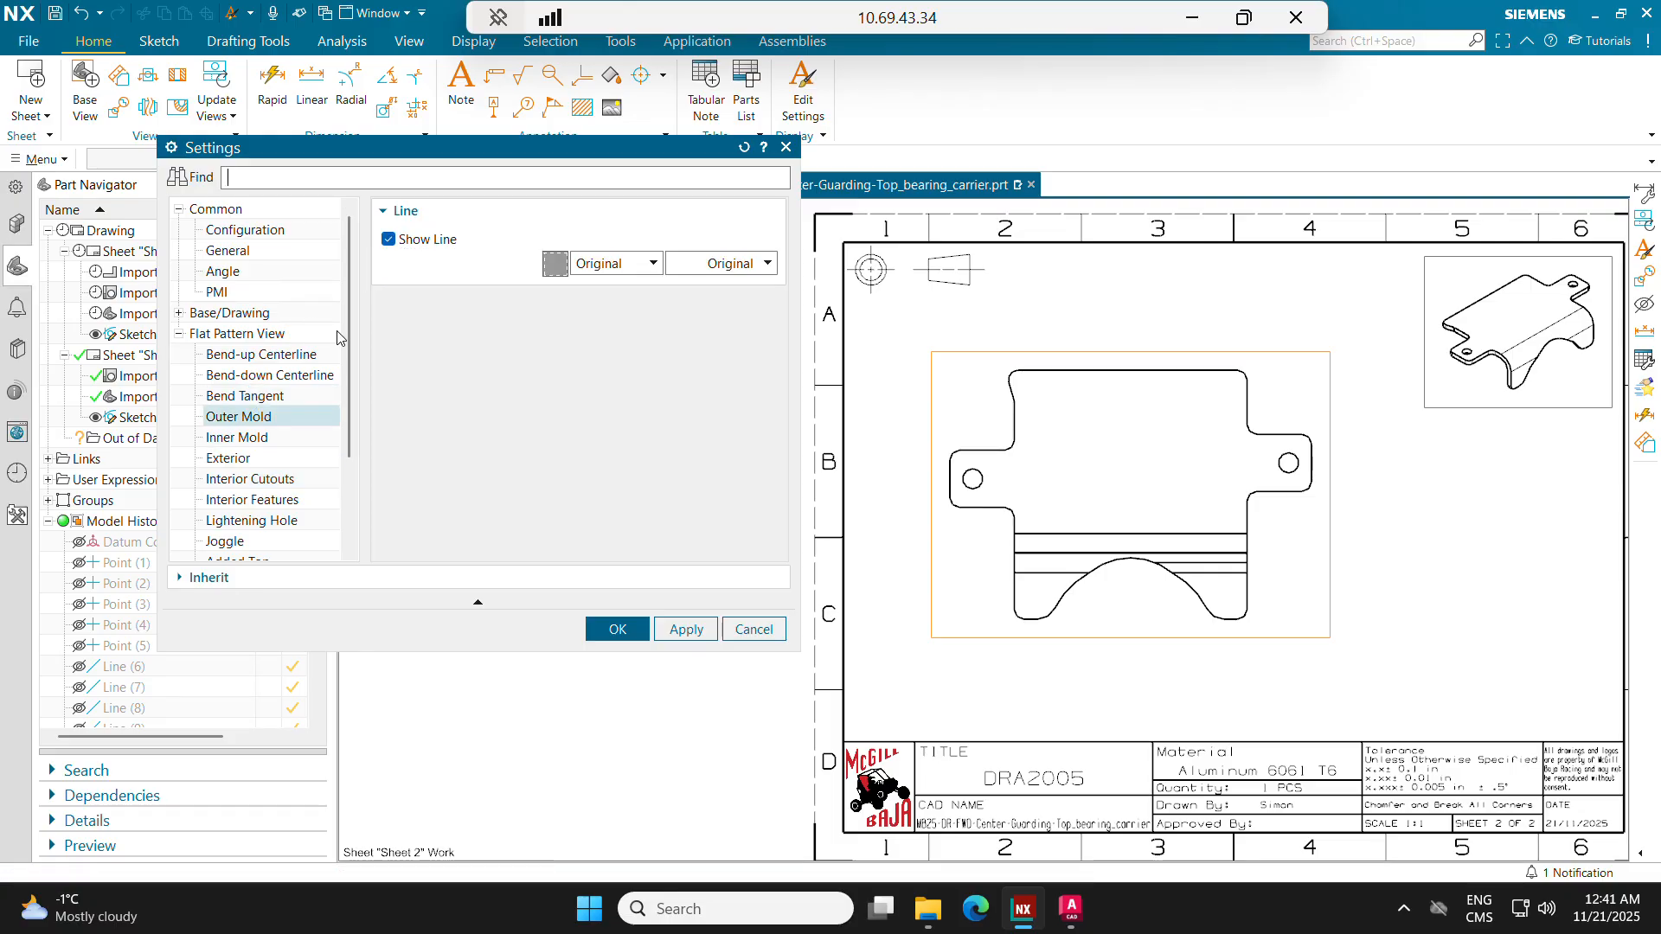
click(248, 442)
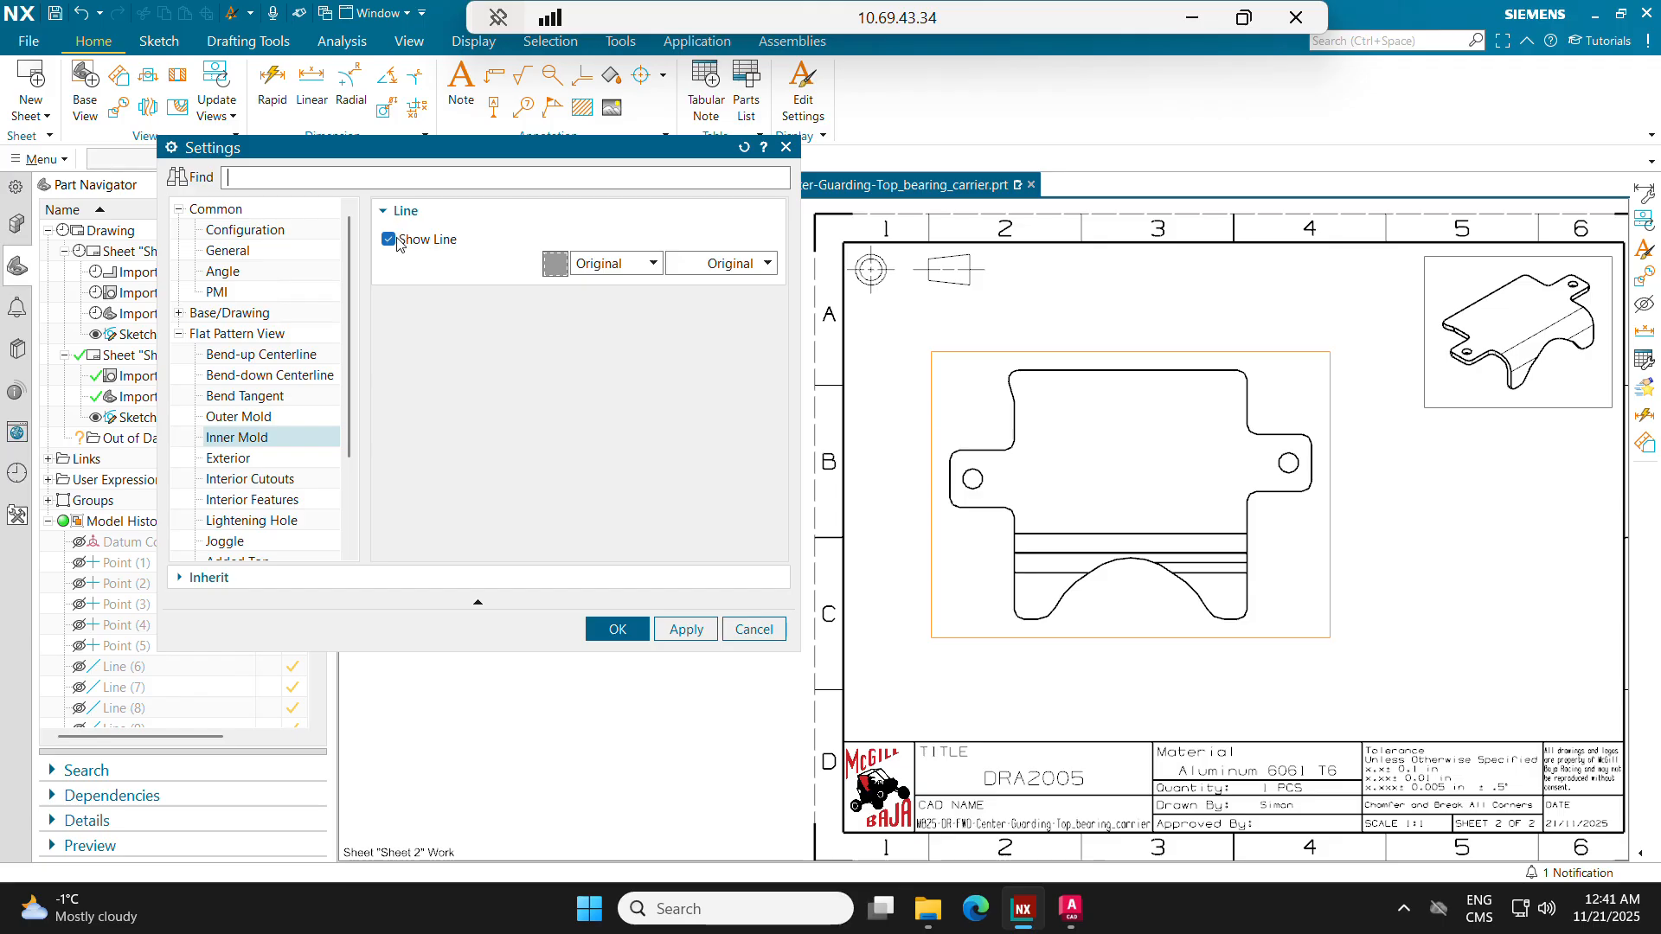
click(398, 242)
Step: Turn off Show Line for the Interior Features, Lightening Hole and Joggle categories
click(261, 499)
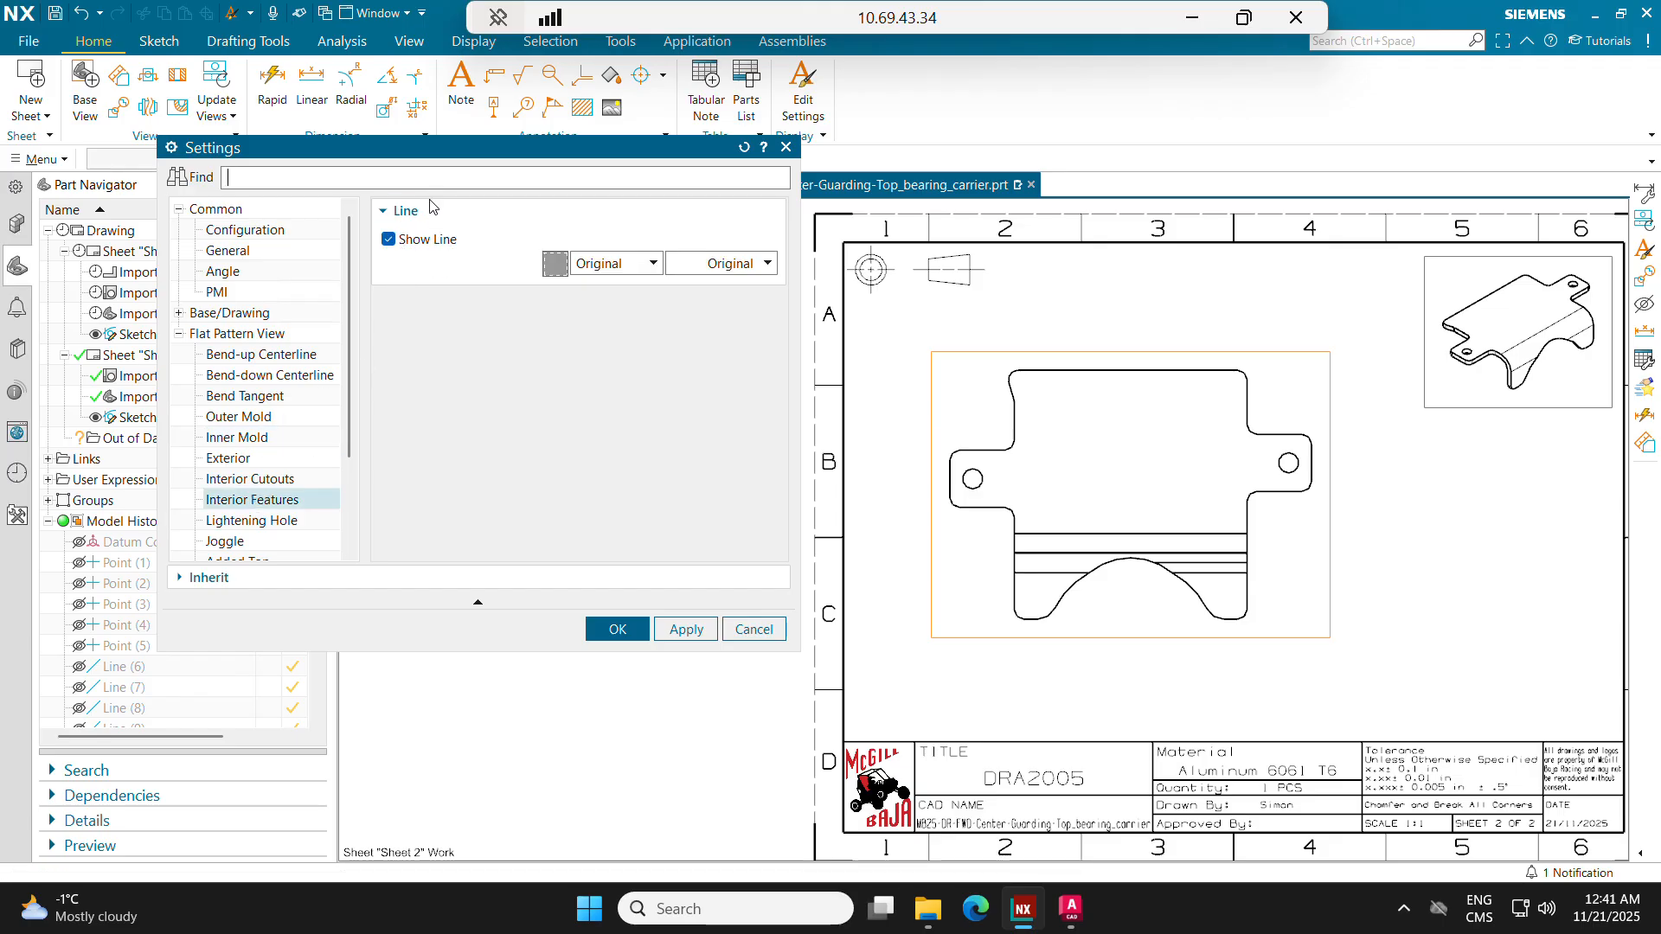
click(414, 239)
click(253, 509)
click(388, 240)
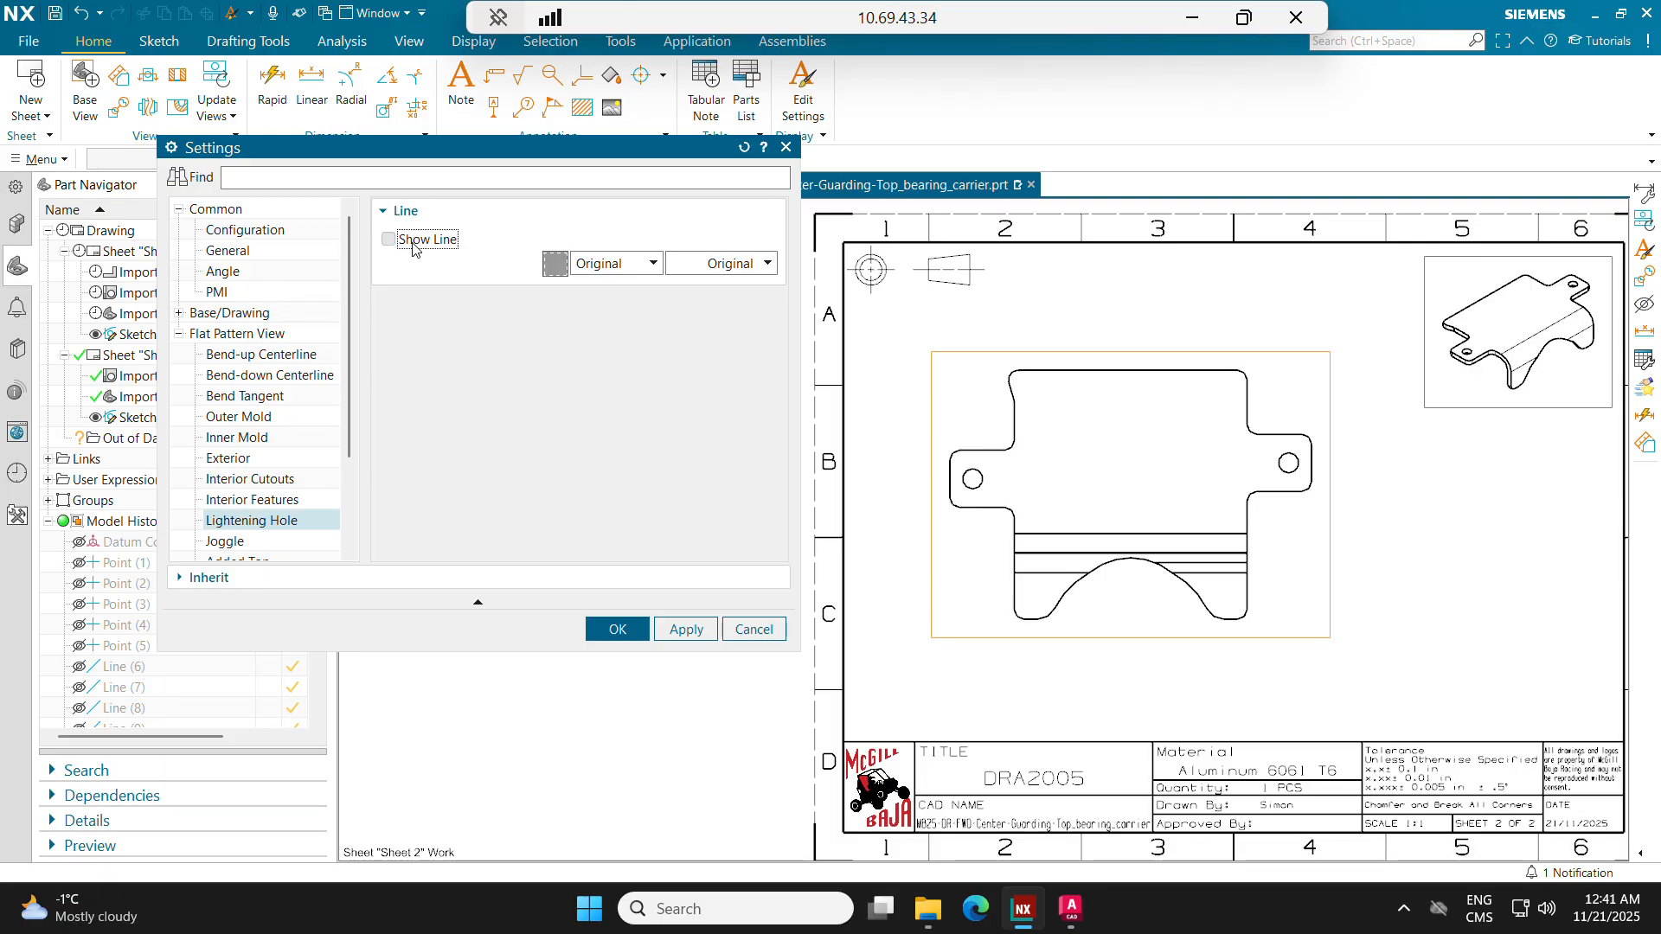
click(227, 541)
click(389, 240)
Step: Apply the flat-pattern line settings to the view, leaving the Added Top and Bend-down Centerline lines shown
scroll(266, 467, down, 1)
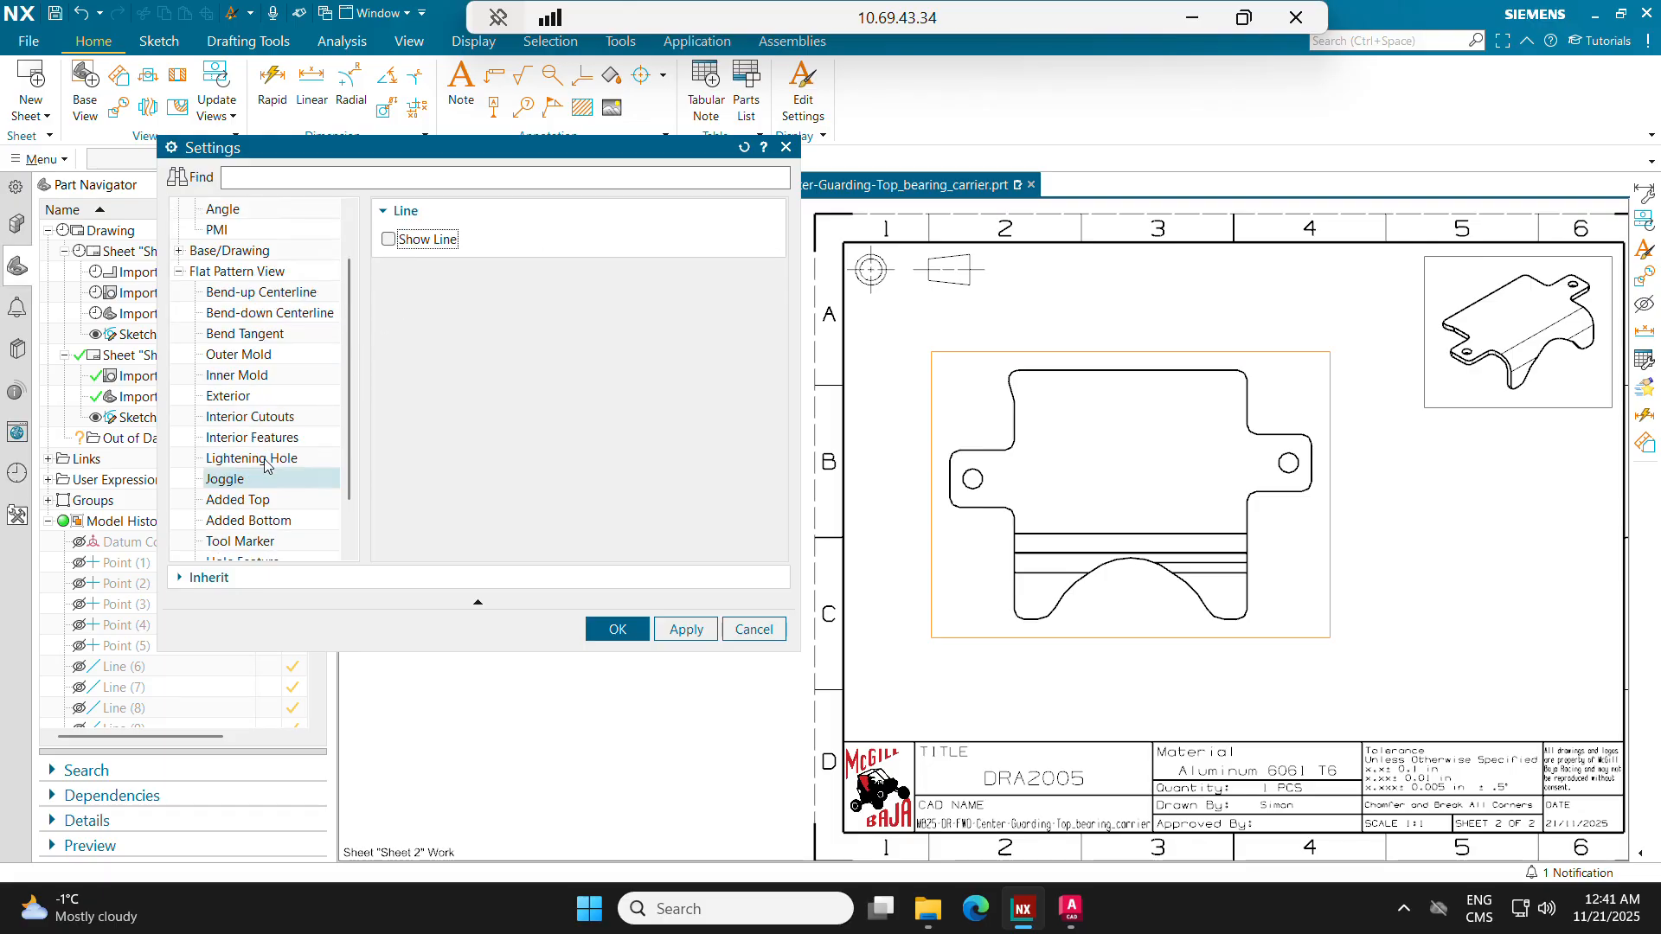
click(258, 499)
scroll(307, 444, down, 1)
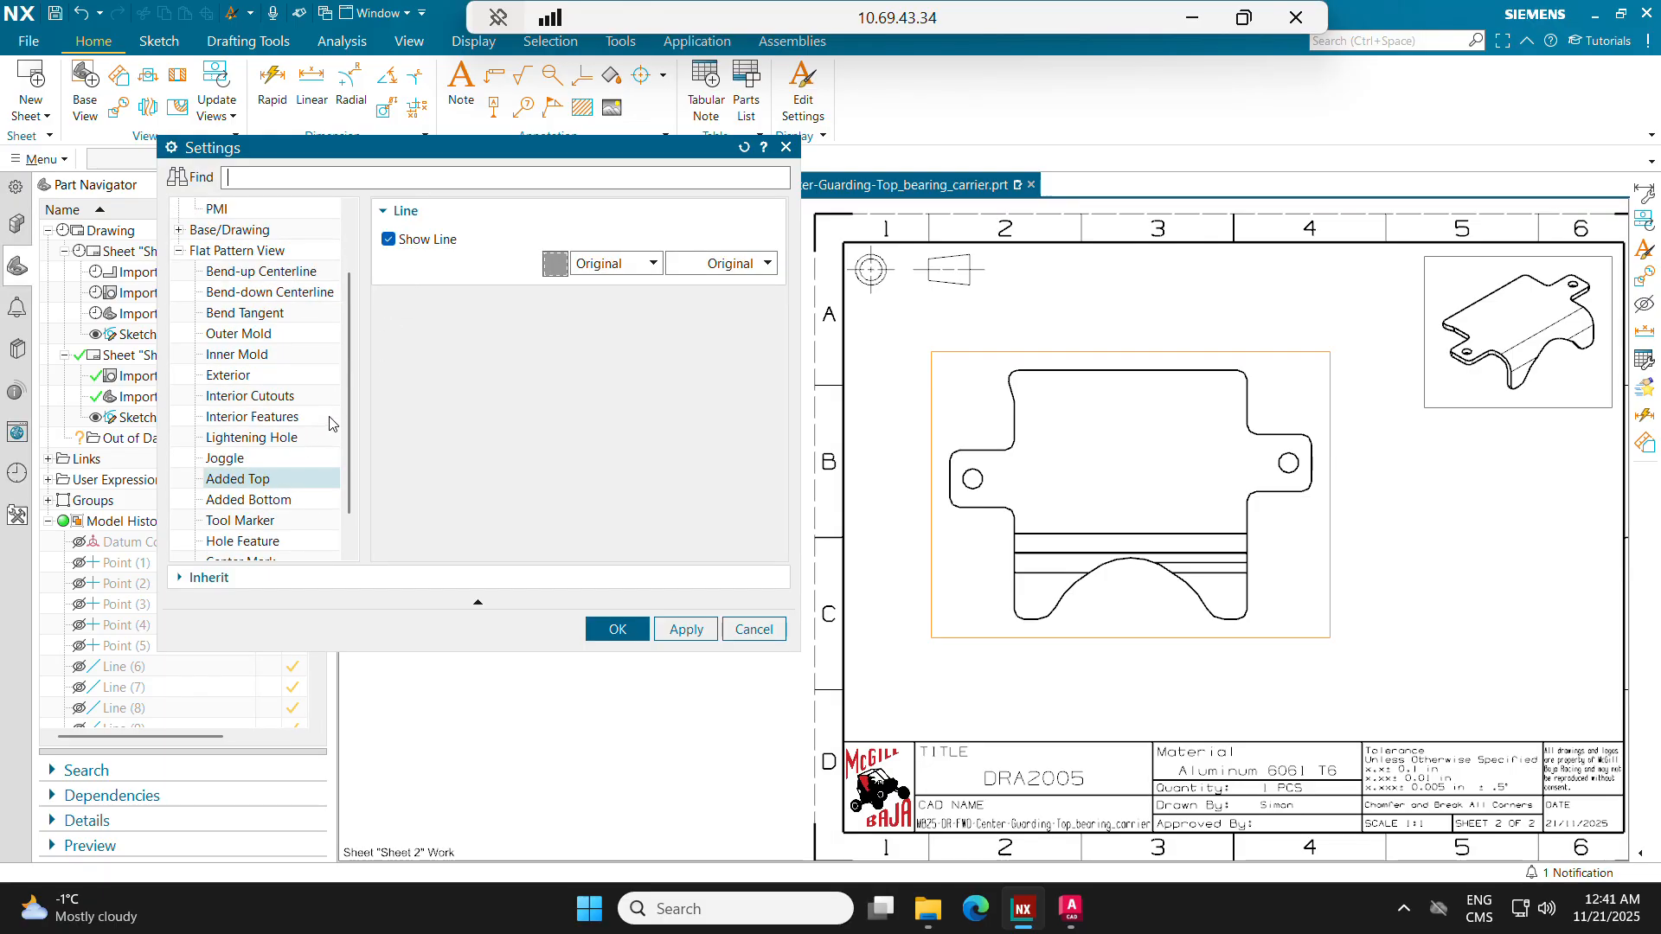
scroll(330, 423, down, 1)
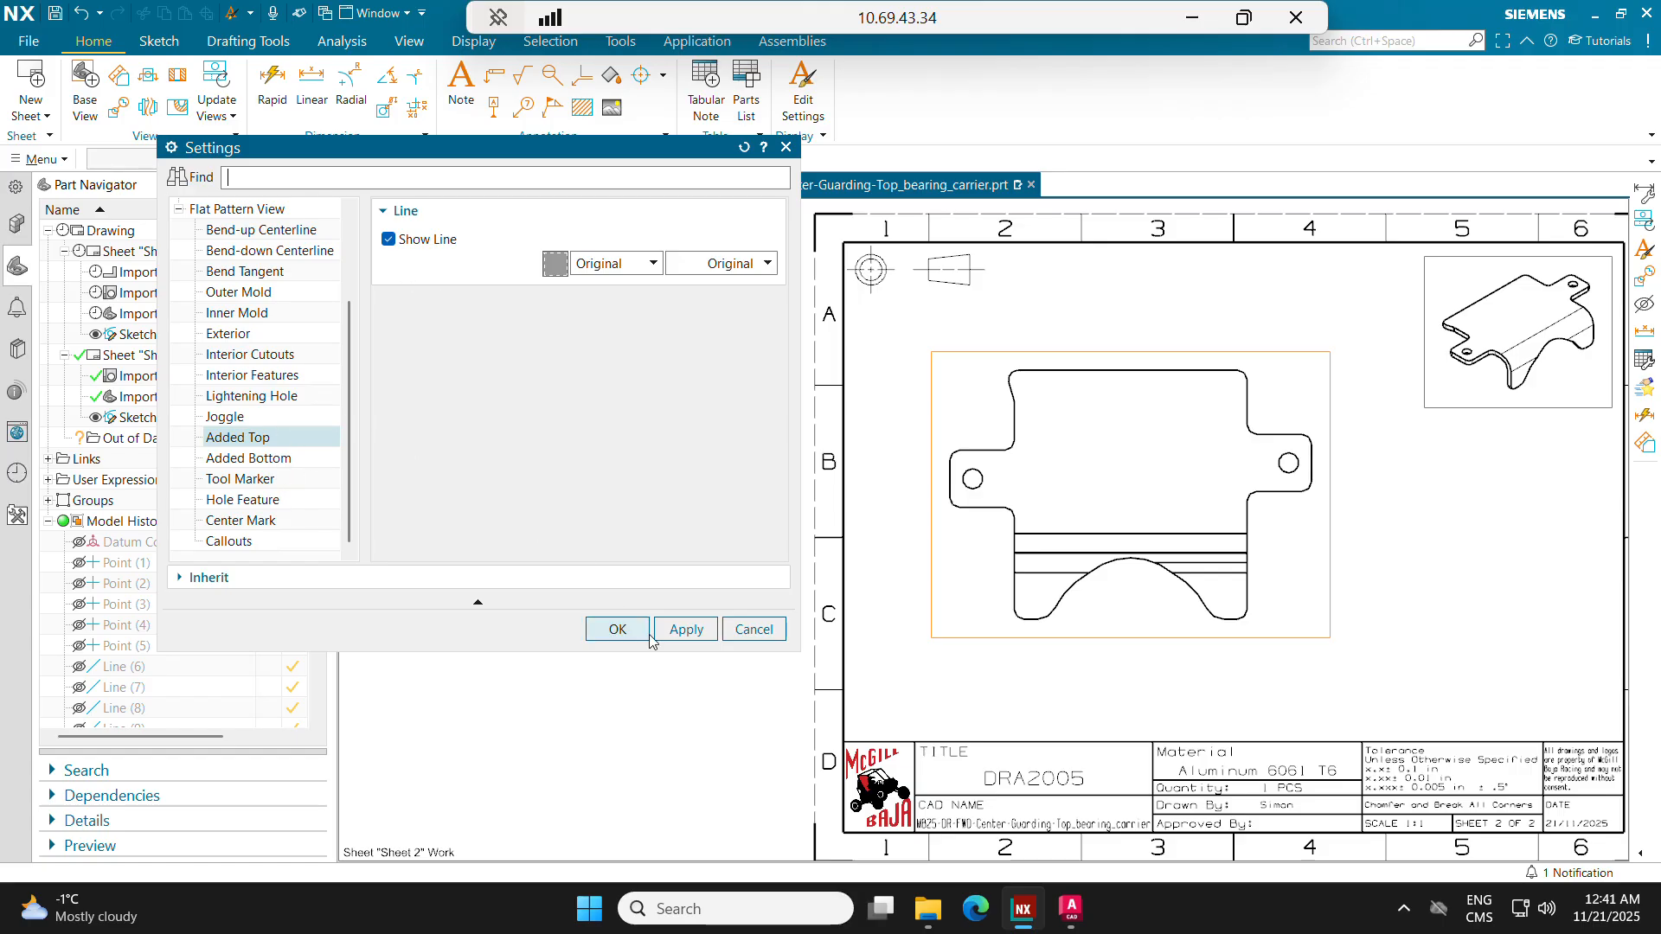
click(685, 628)
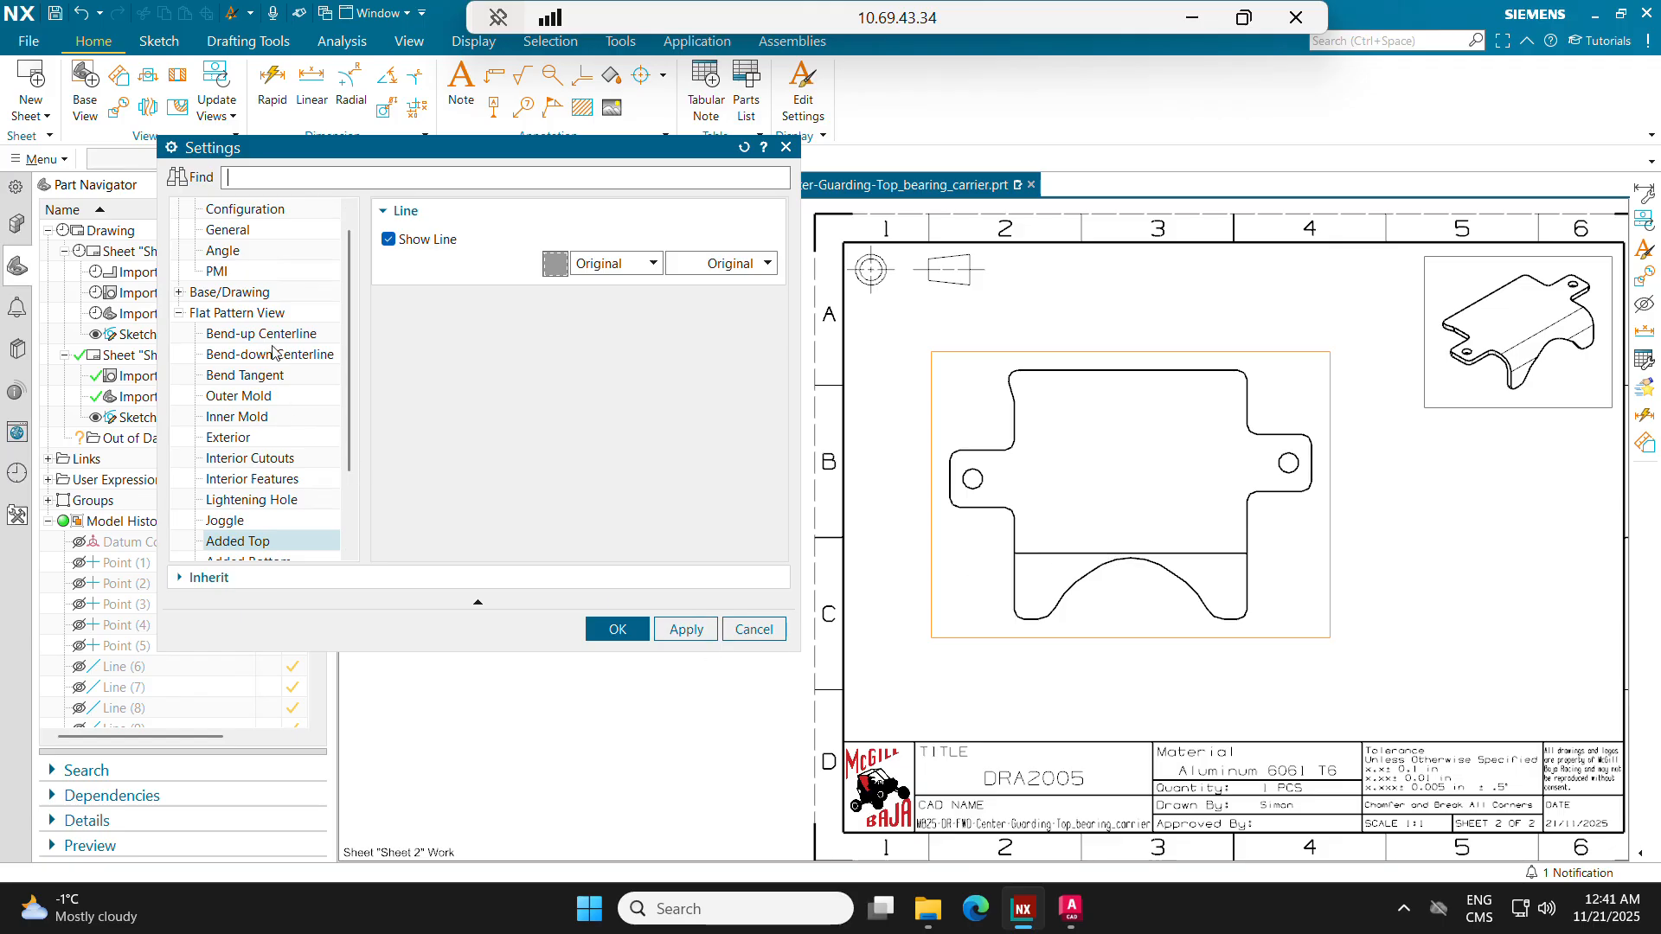
scroll(271, 341, up, 1)
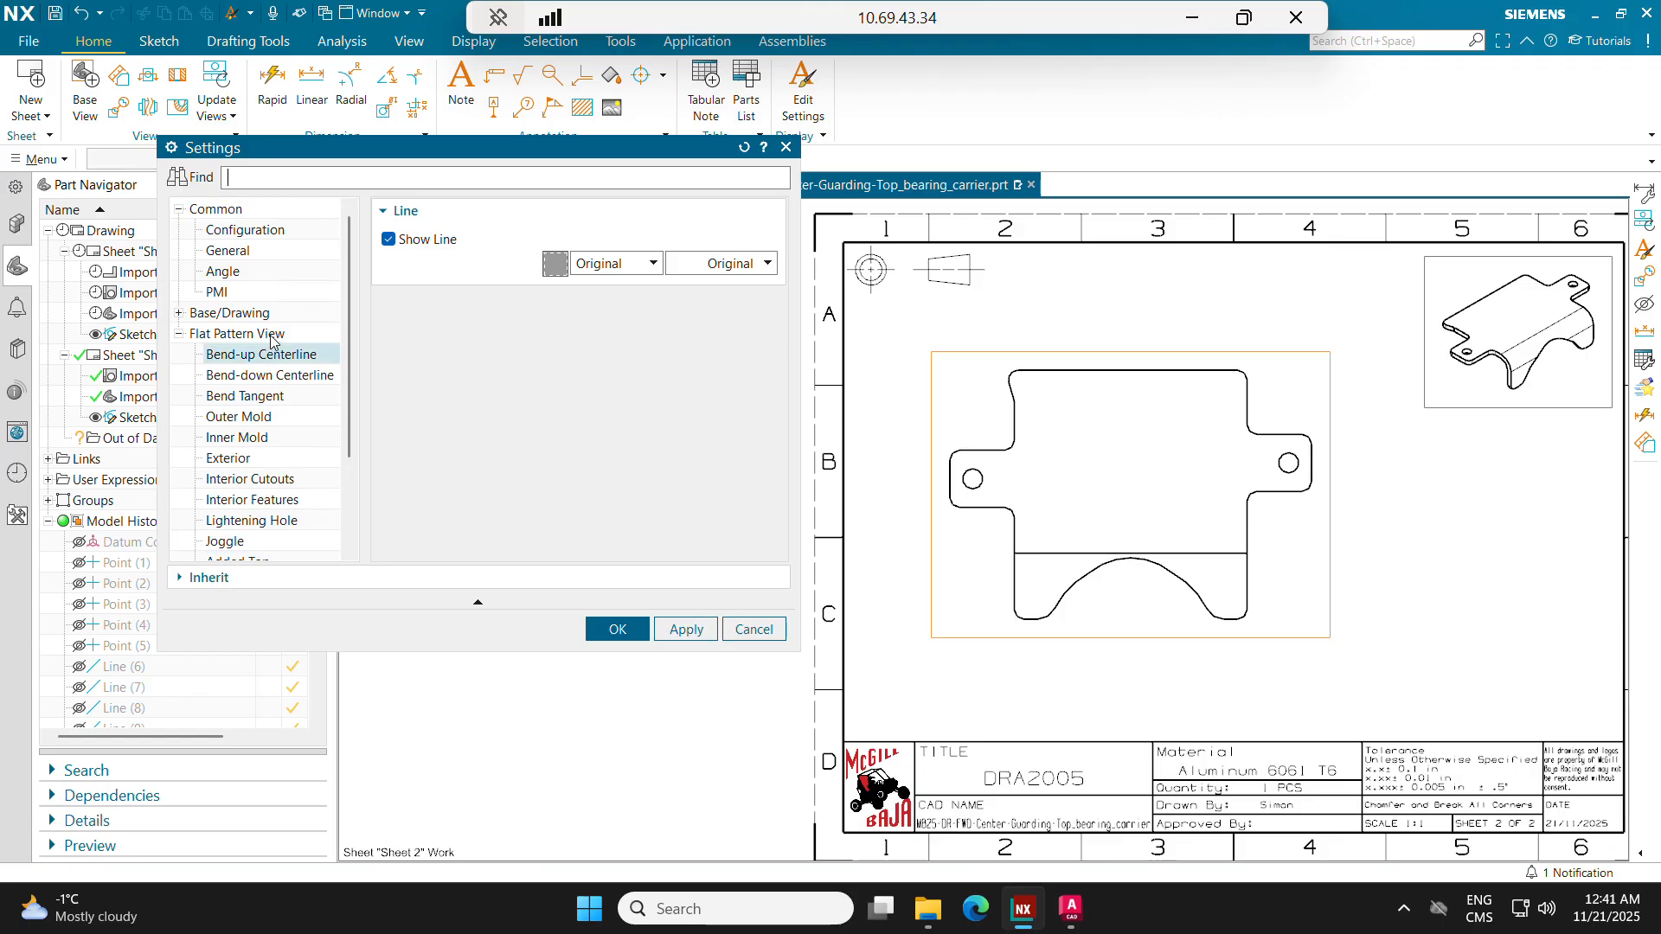
click(639, 624)
scroll(1075, 493, up, 3)
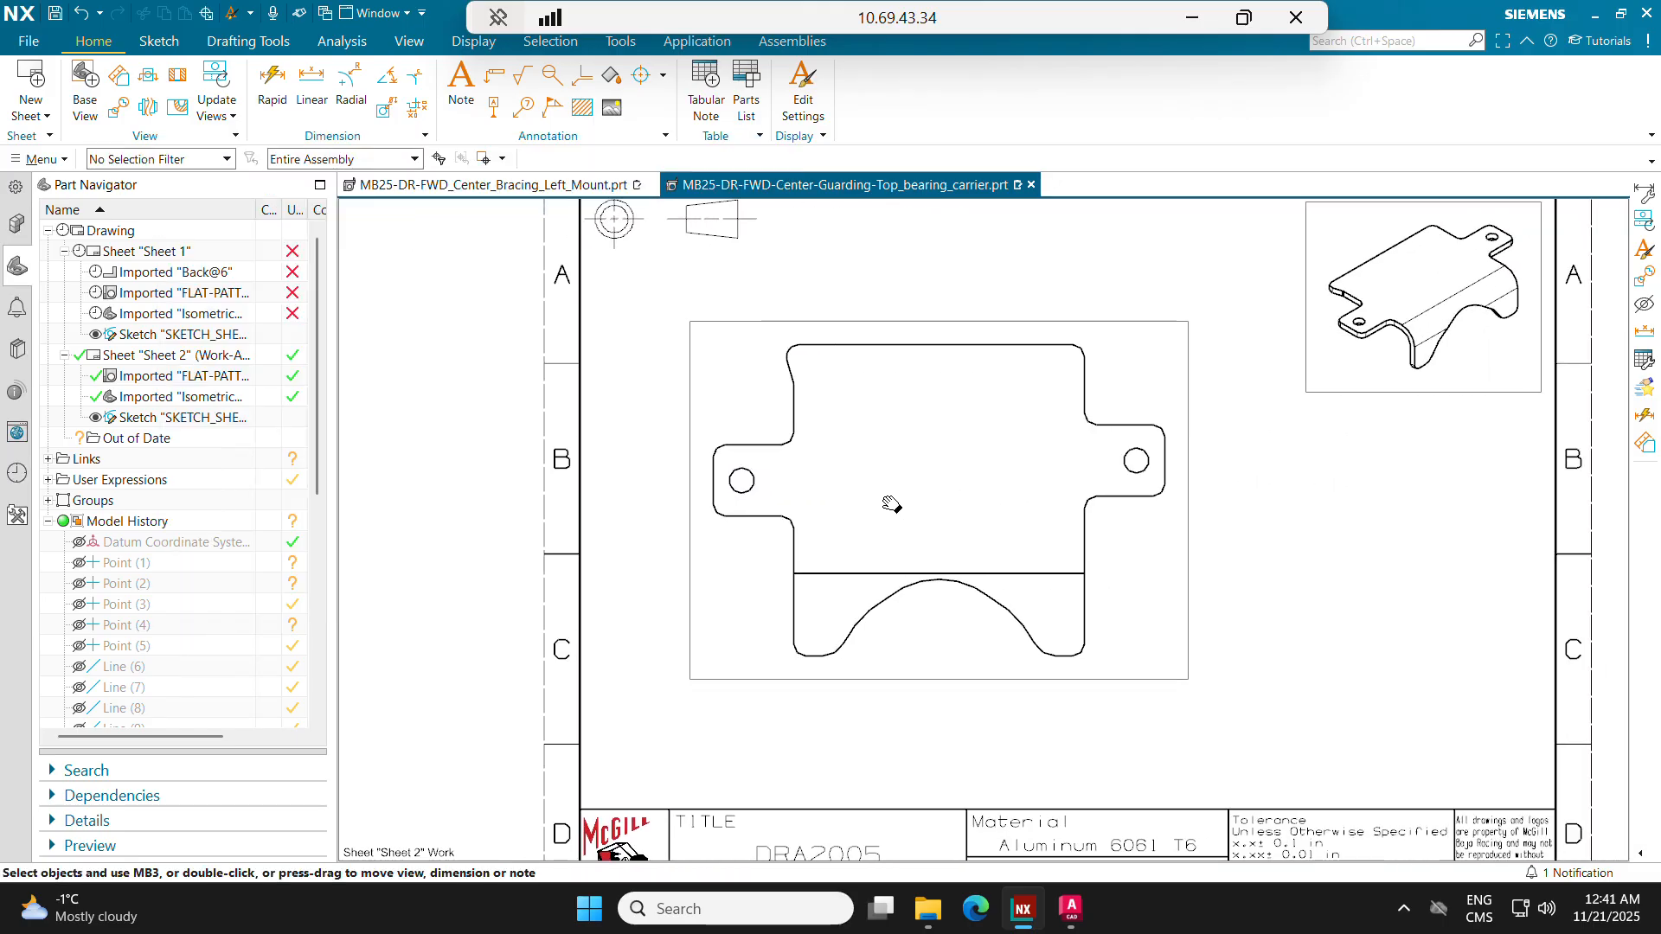
Step: Add a linear dimension for the flat pattern's overall width above the part, with trailing zeros shown
click(312, 86)
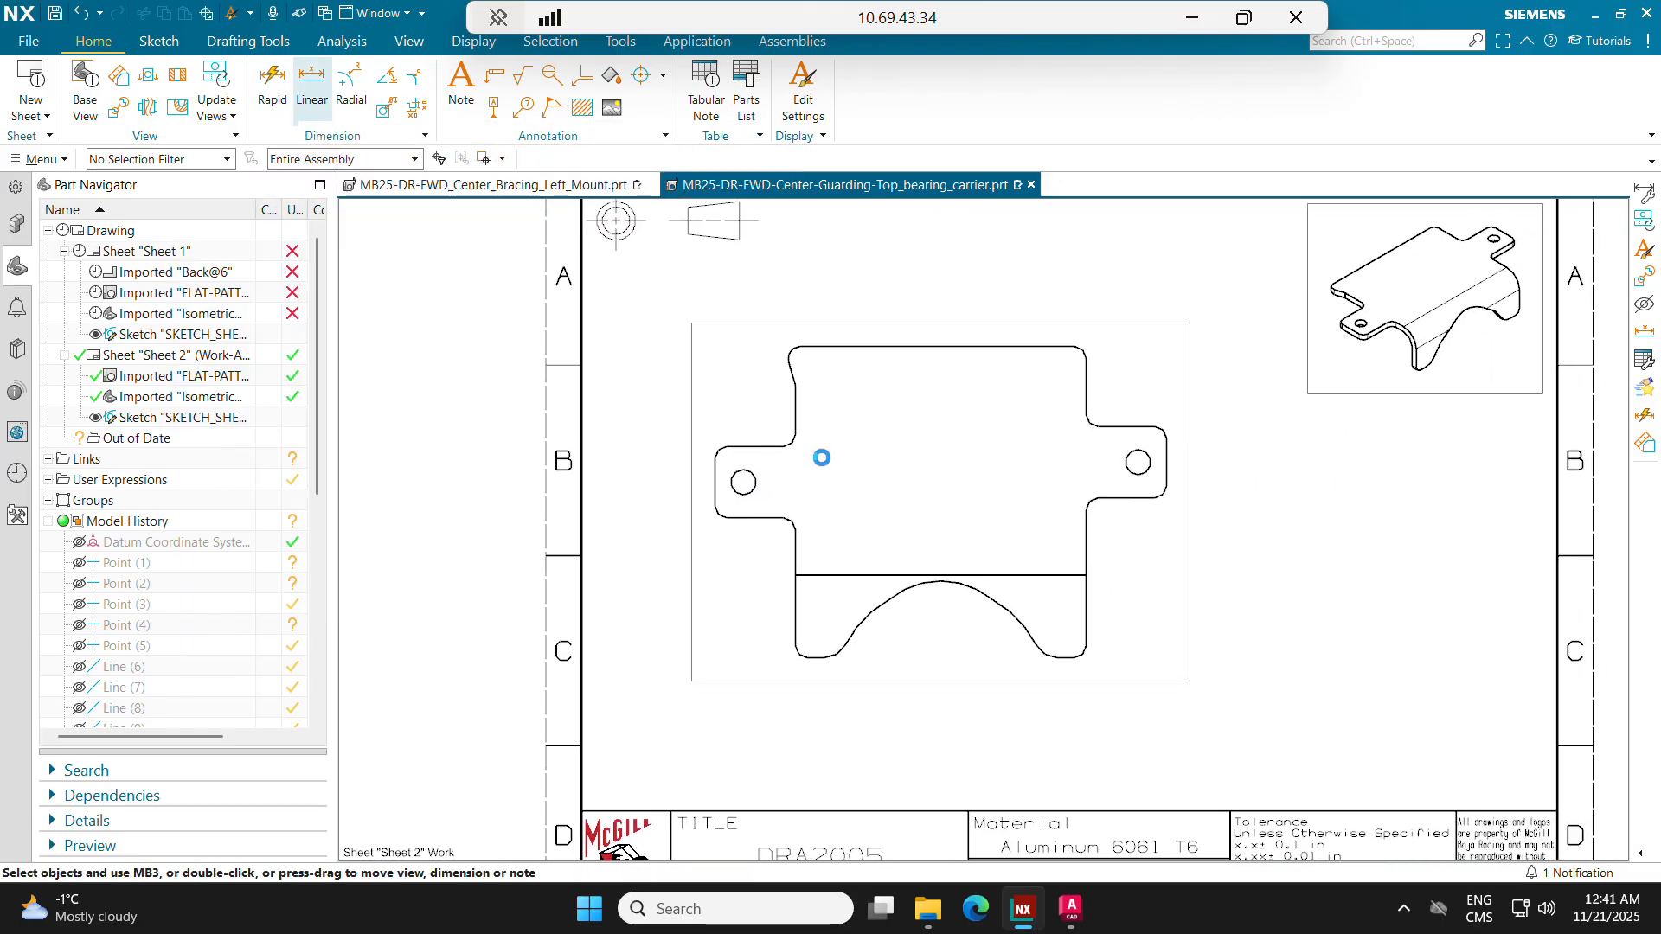
click(715, 462)
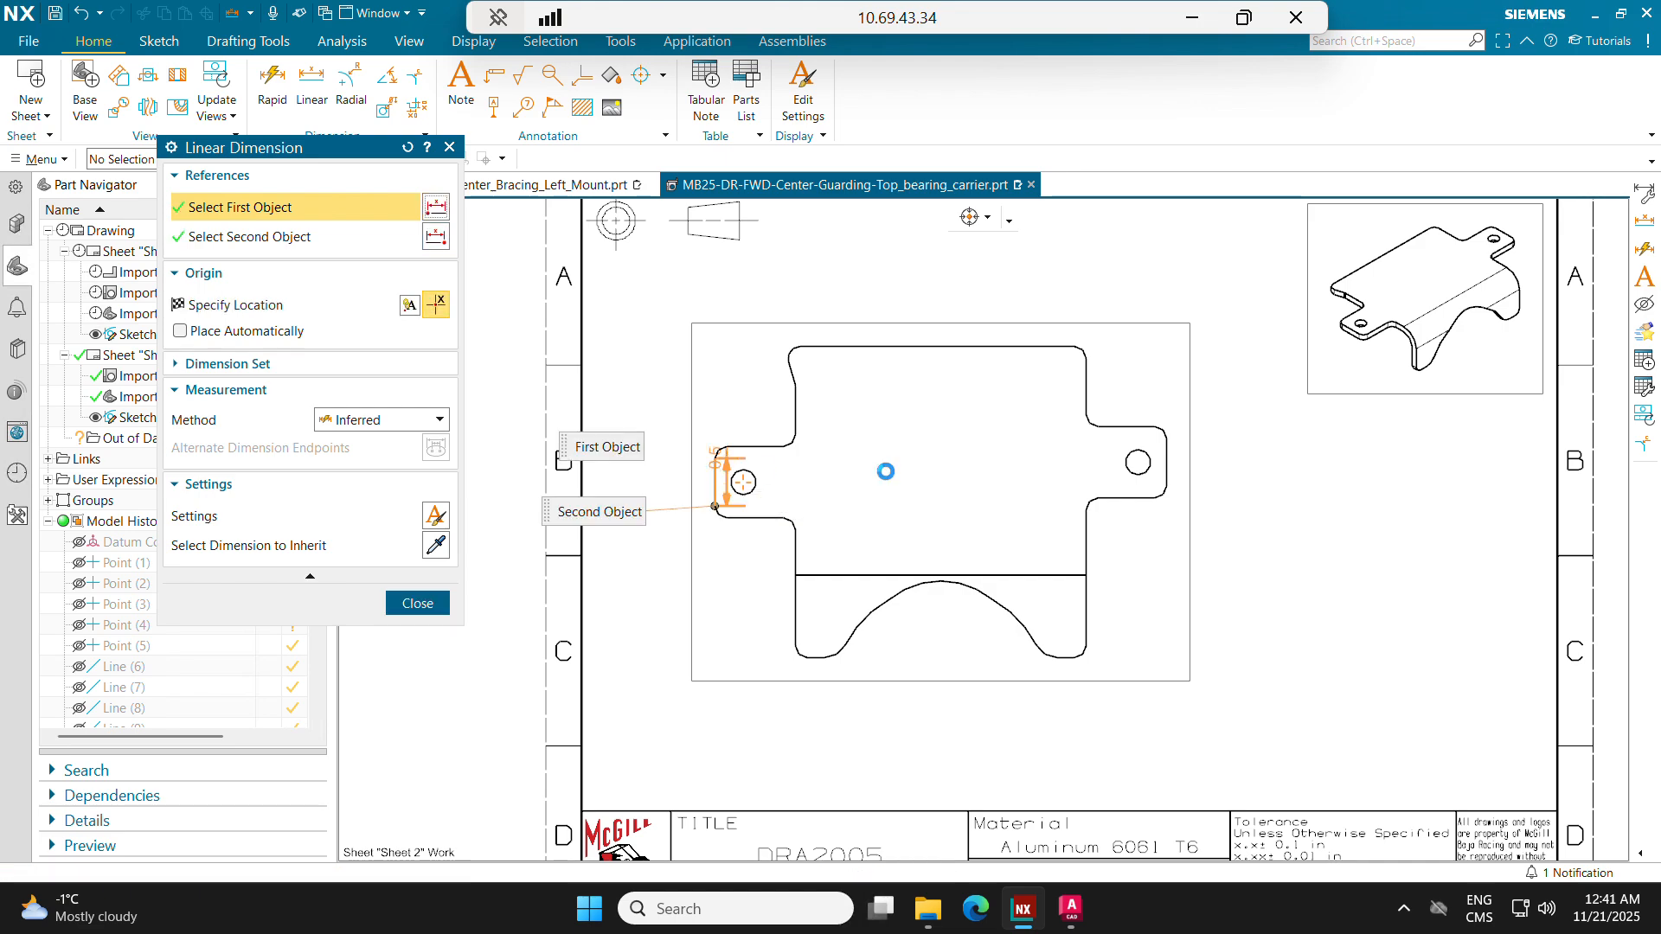
click(1164, 443)
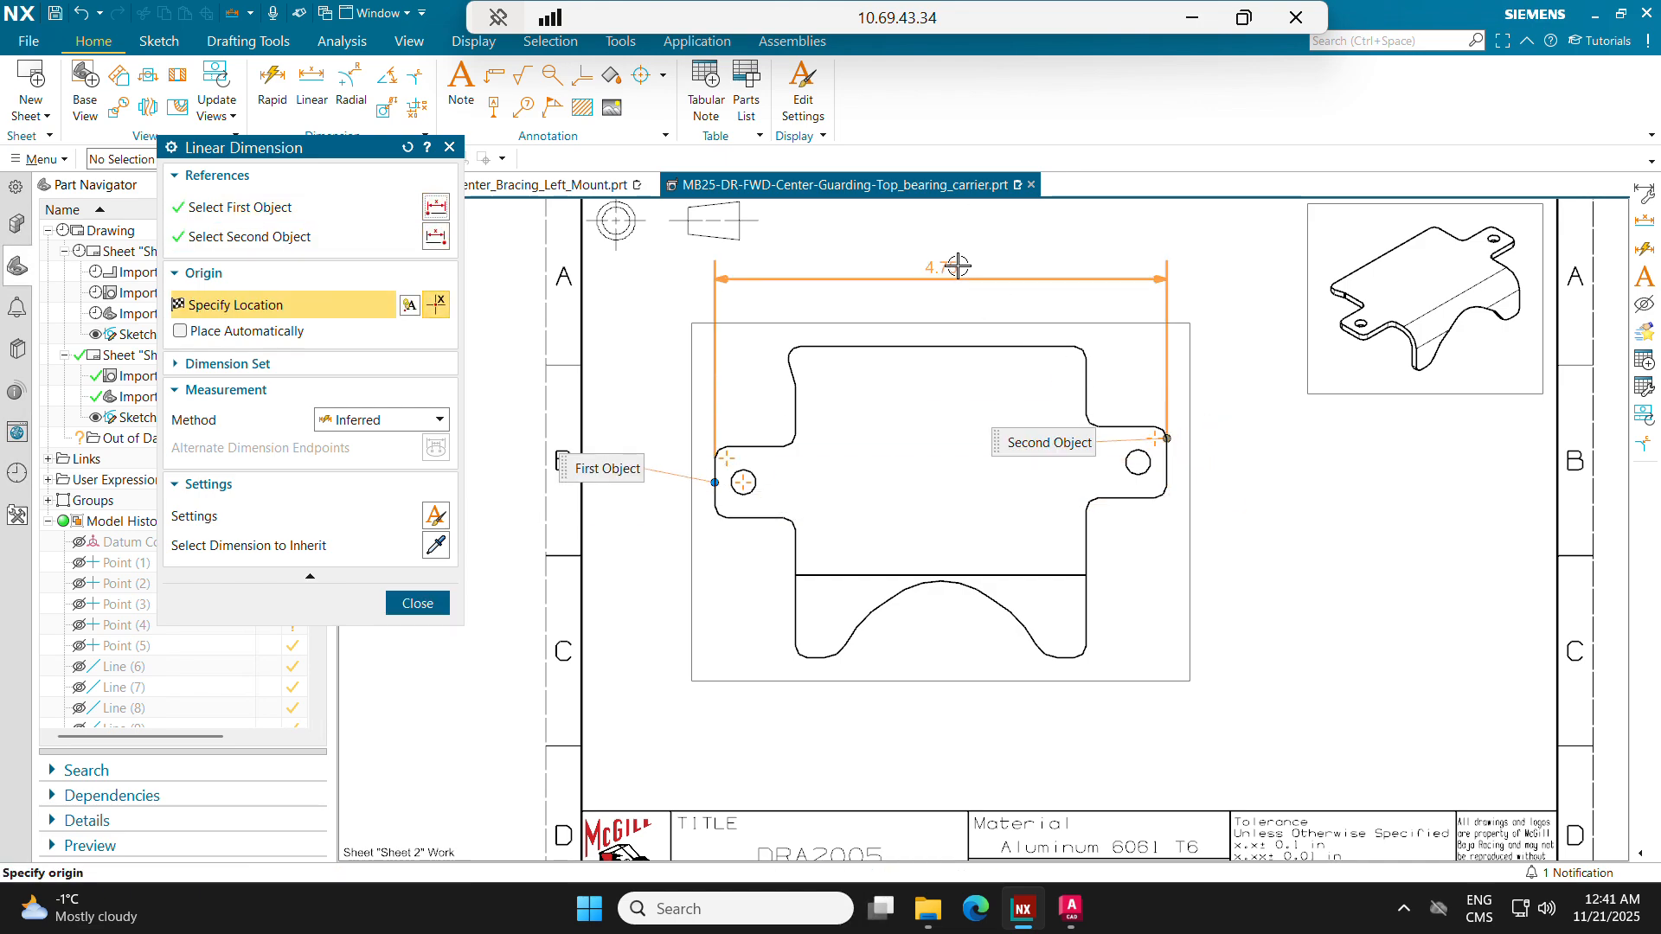
mouse_move(941, 262)
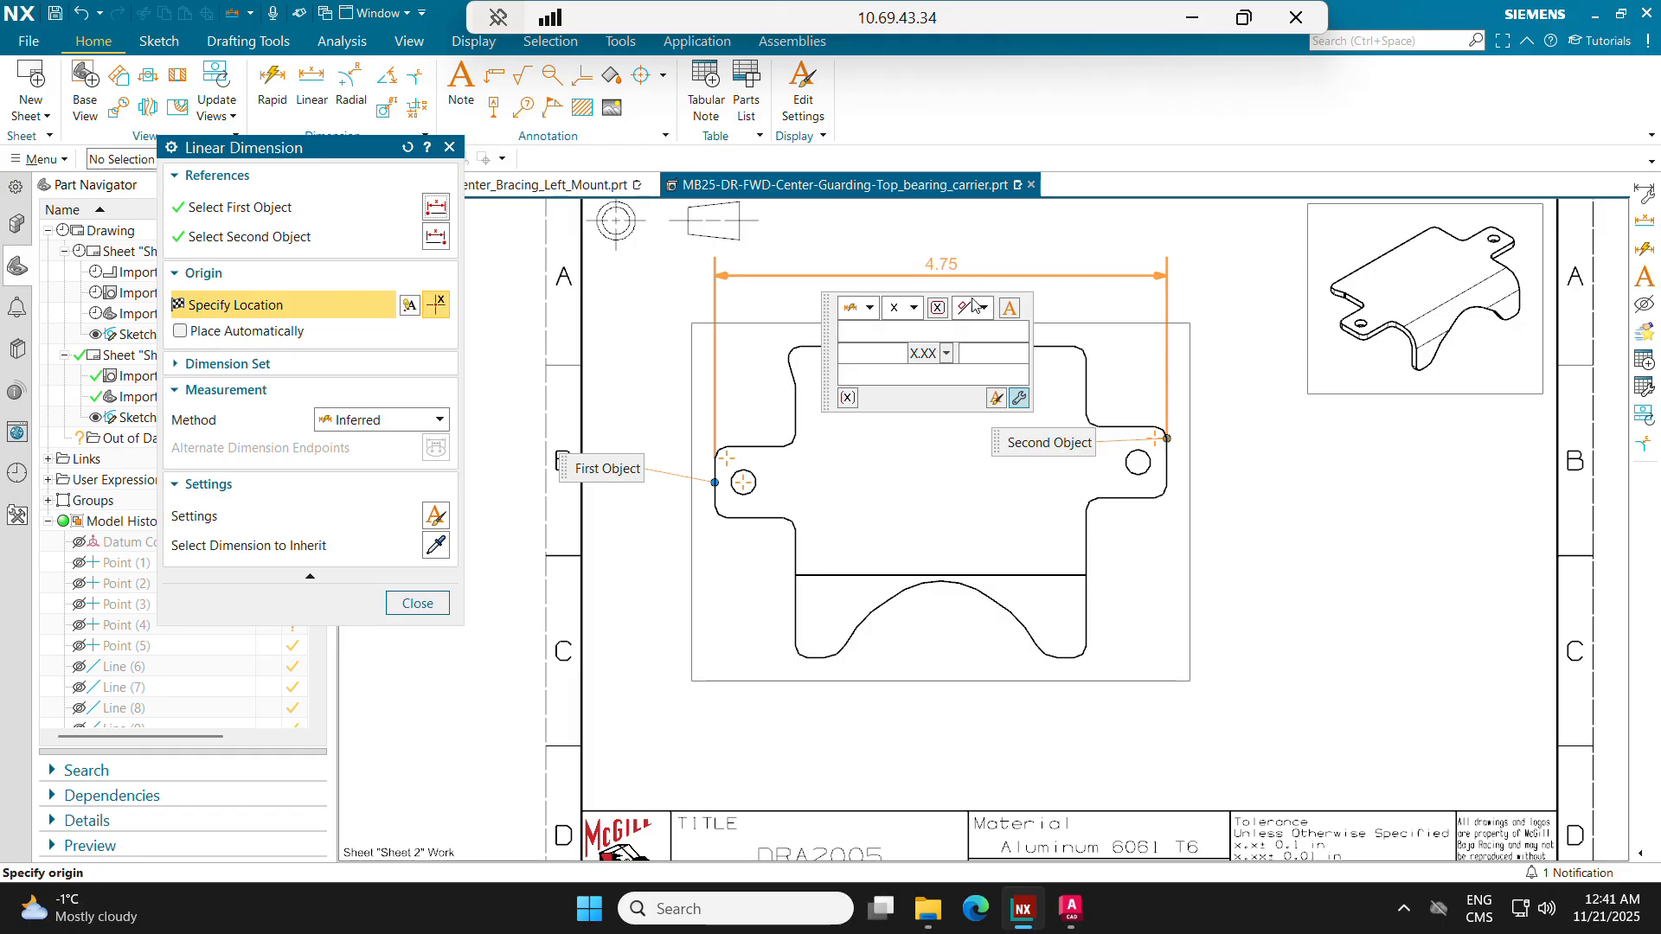
click(996, 399)
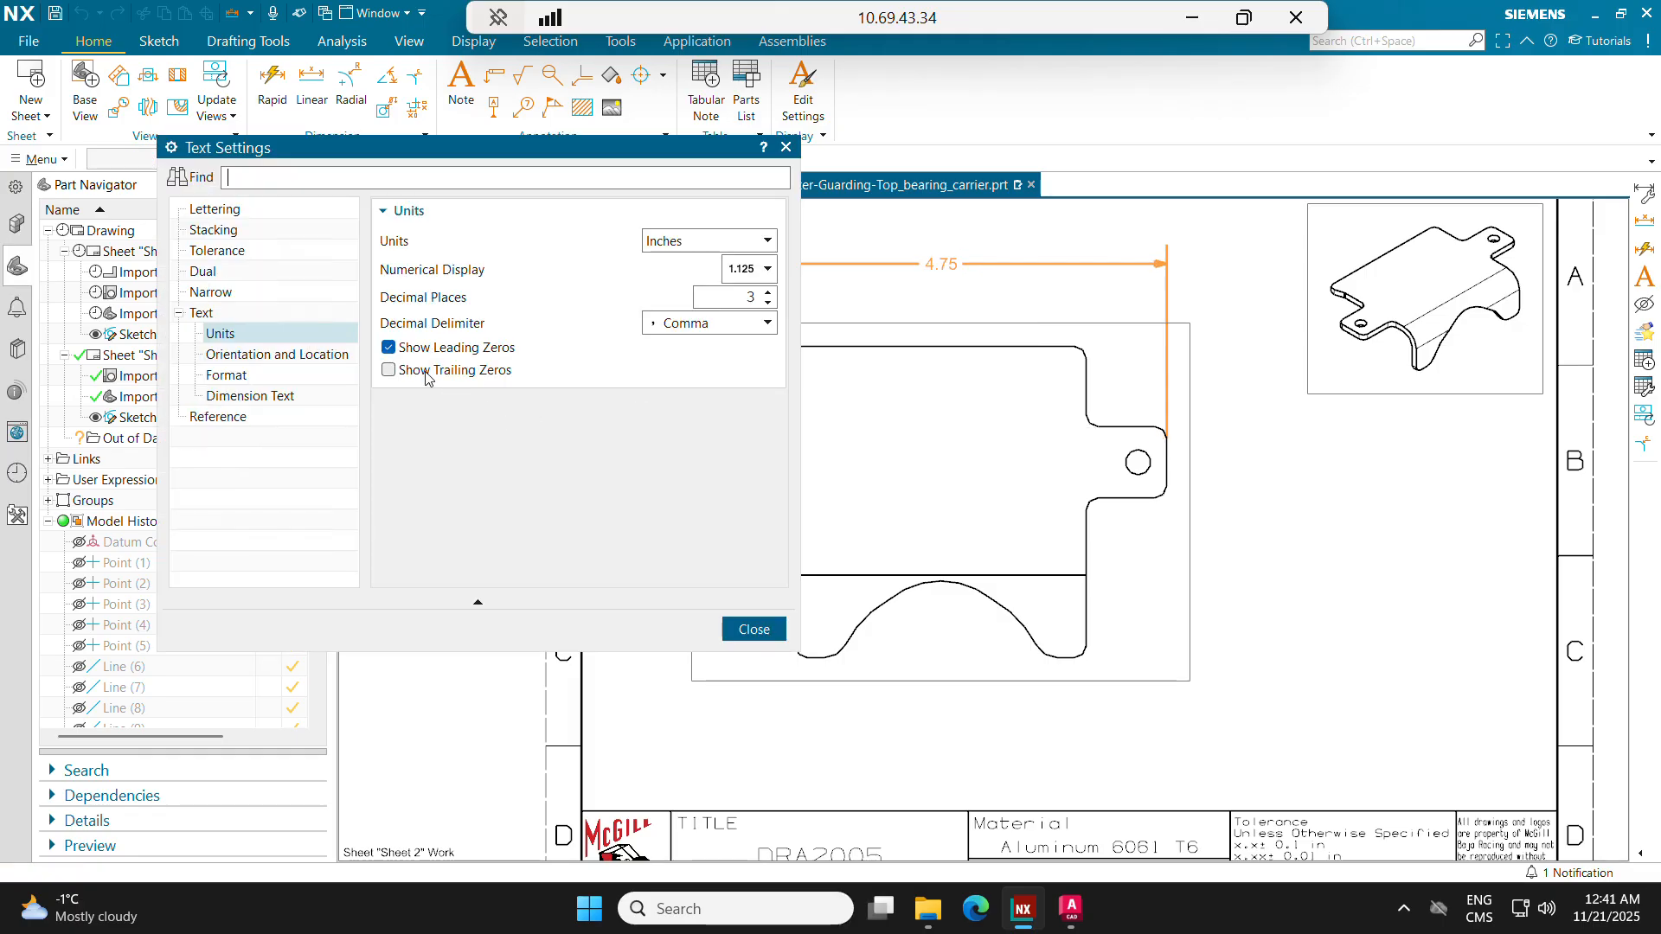
click(485, 373)
click(753, 628)
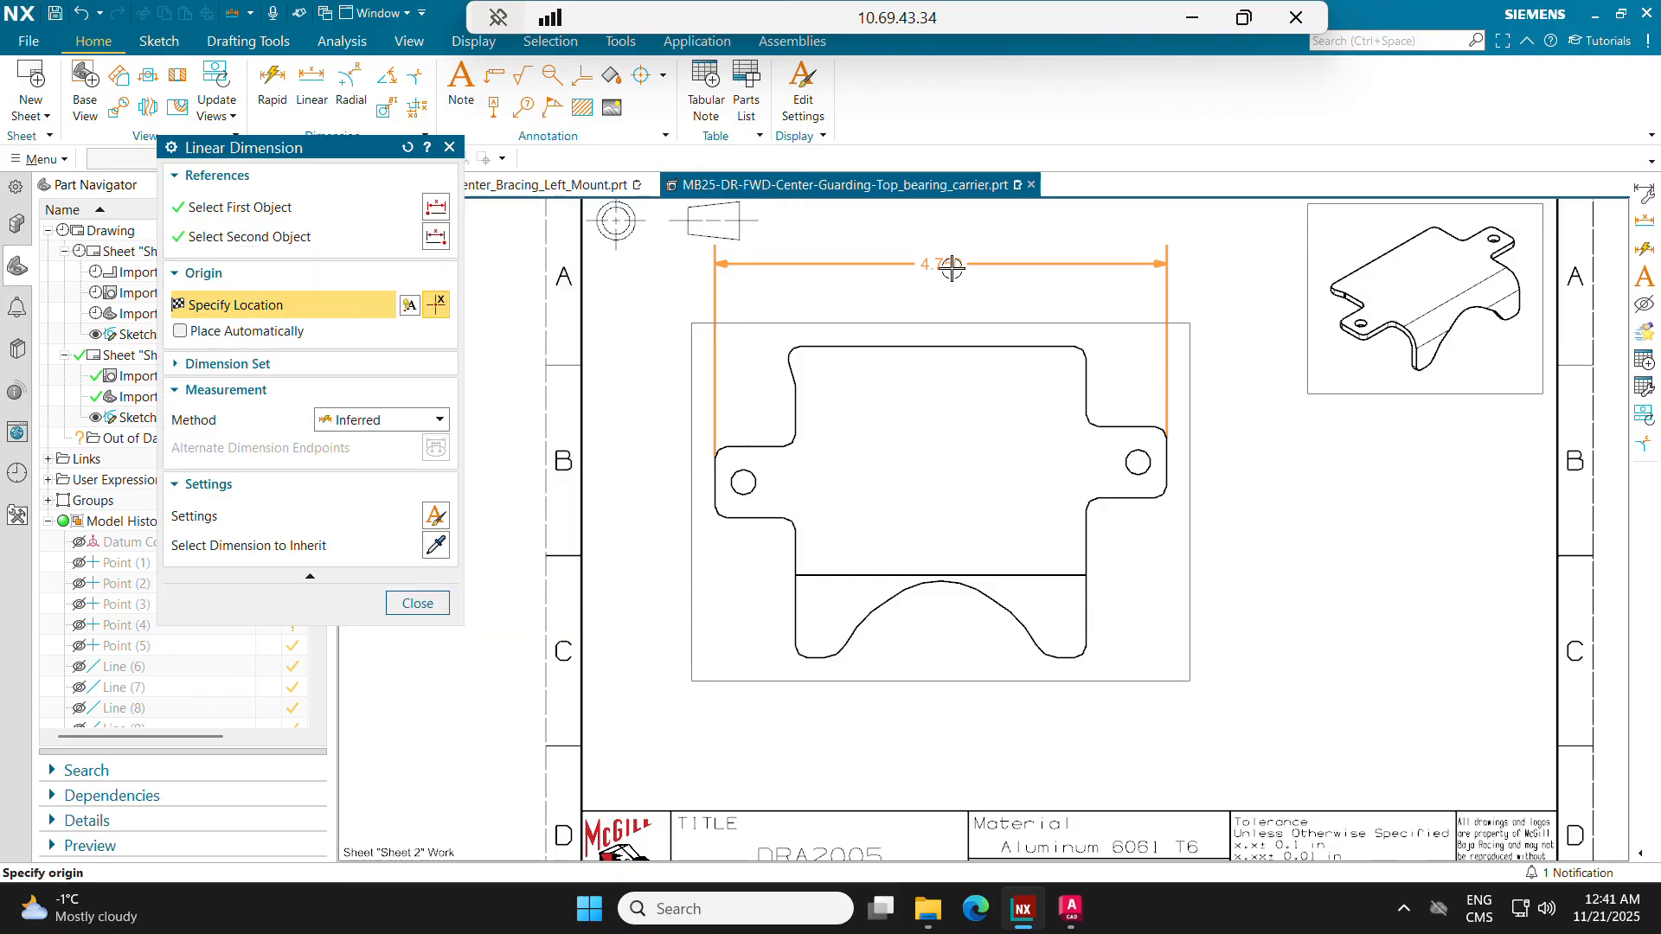
click(929, 288)
Step: Dimension the flat pattern's overall height from its top edge to its bottom edge, placed left of the part
click(860, 347)
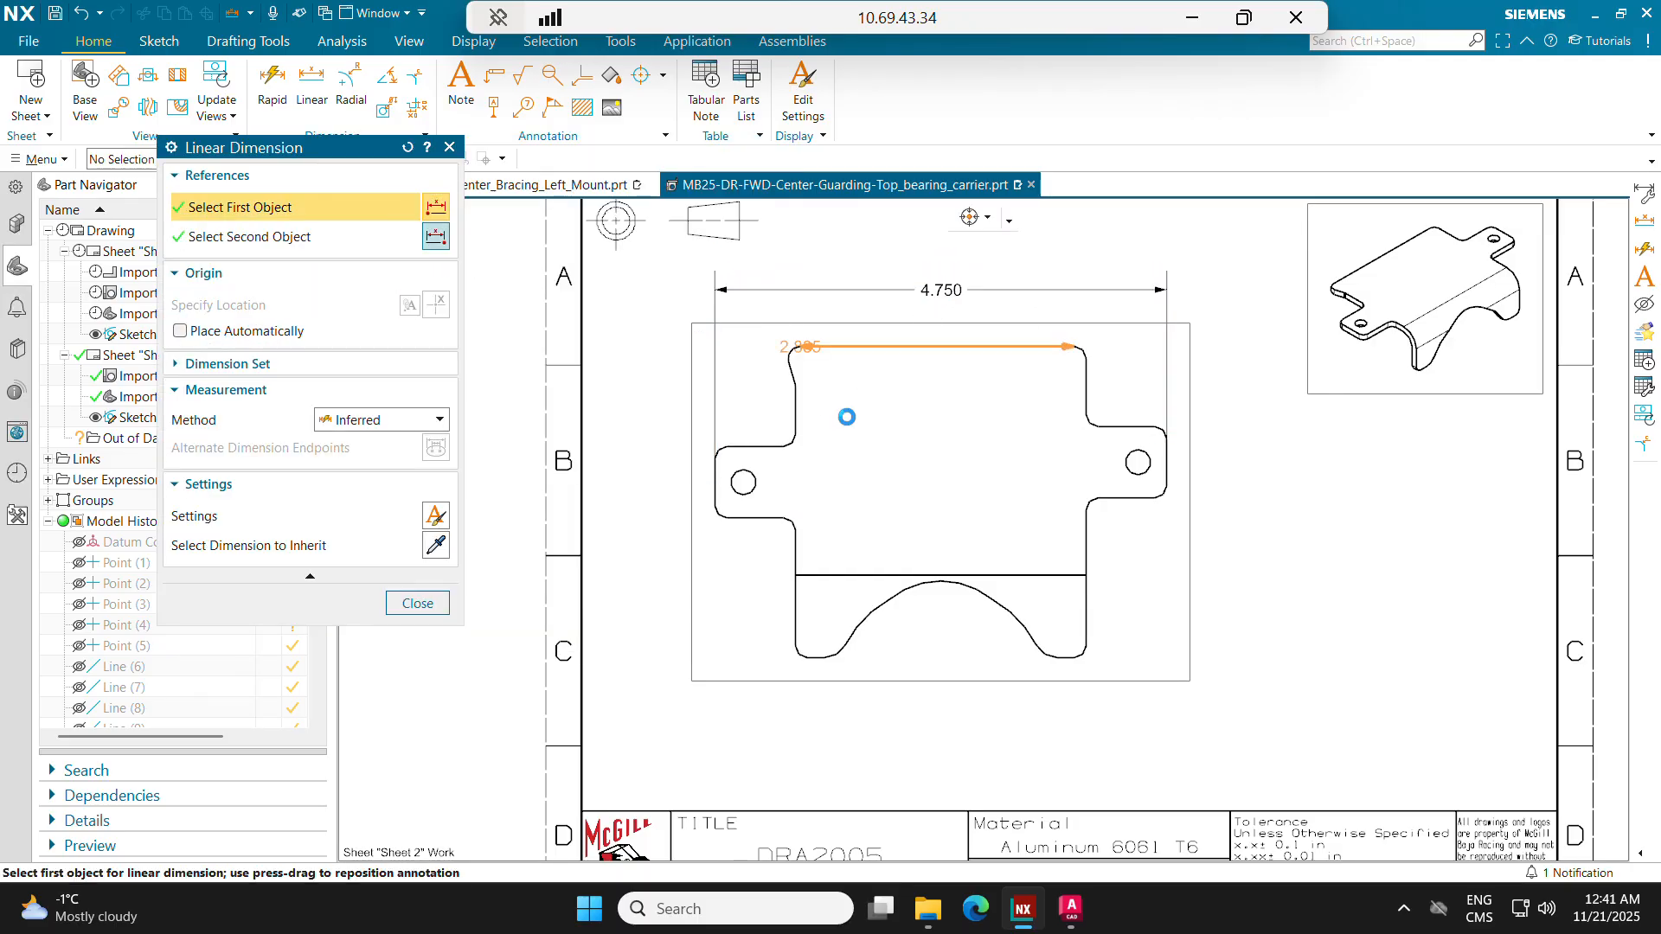
scroll(818, 660, up, 6)
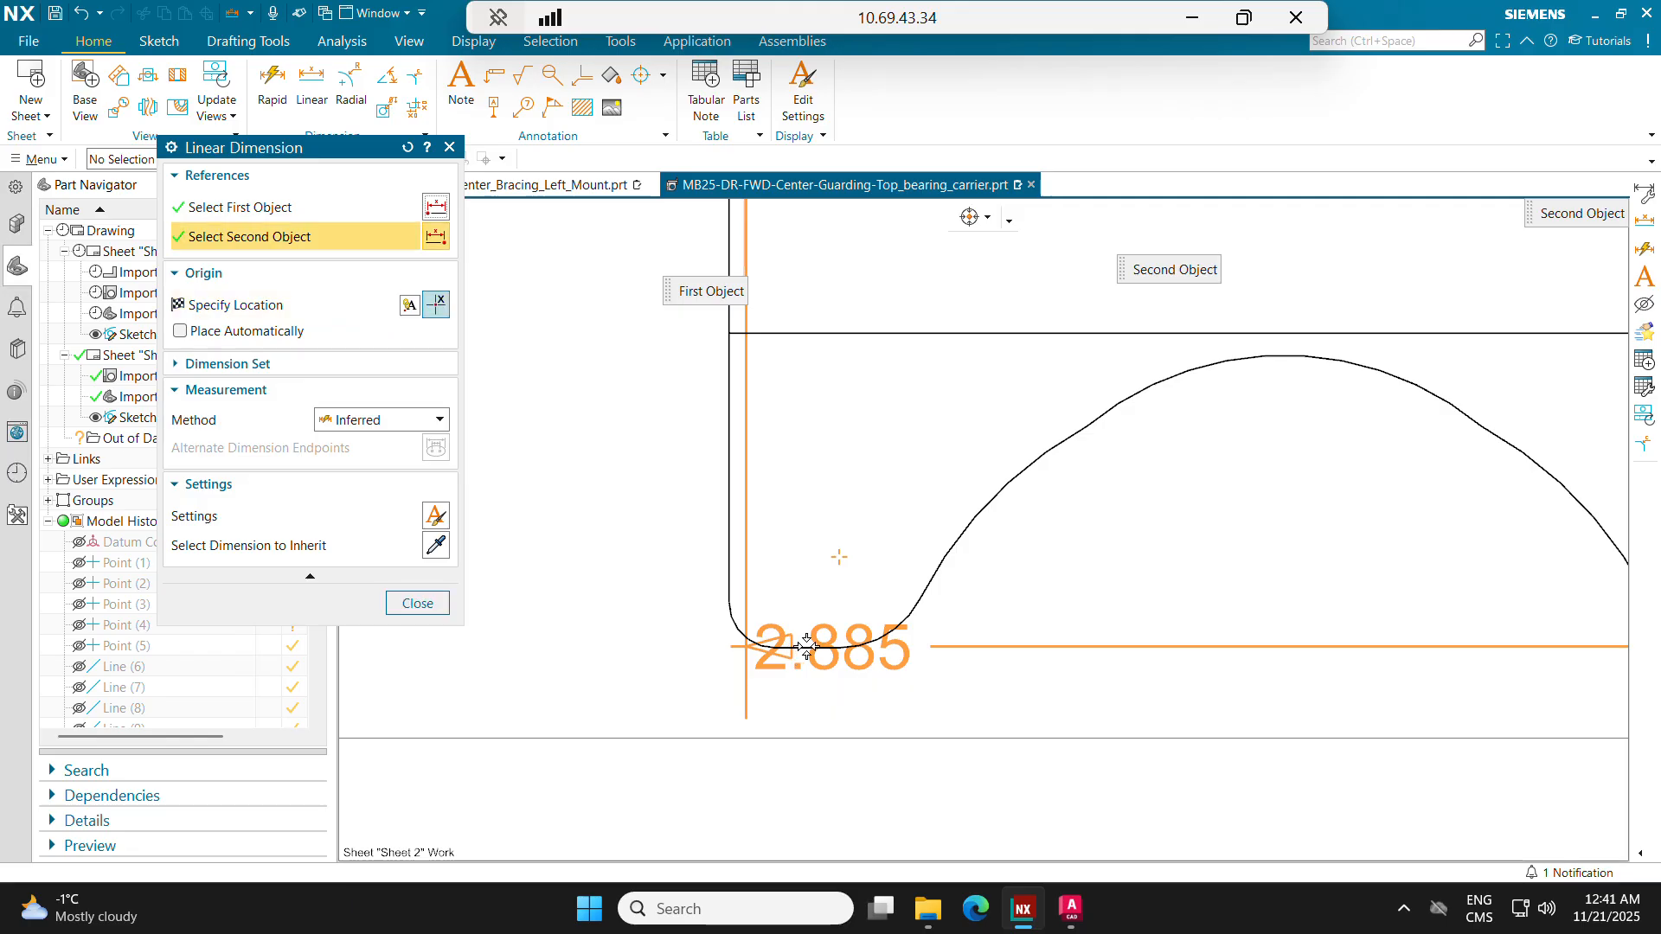
click(807, 646)
scroll(727, 489, down, 5)
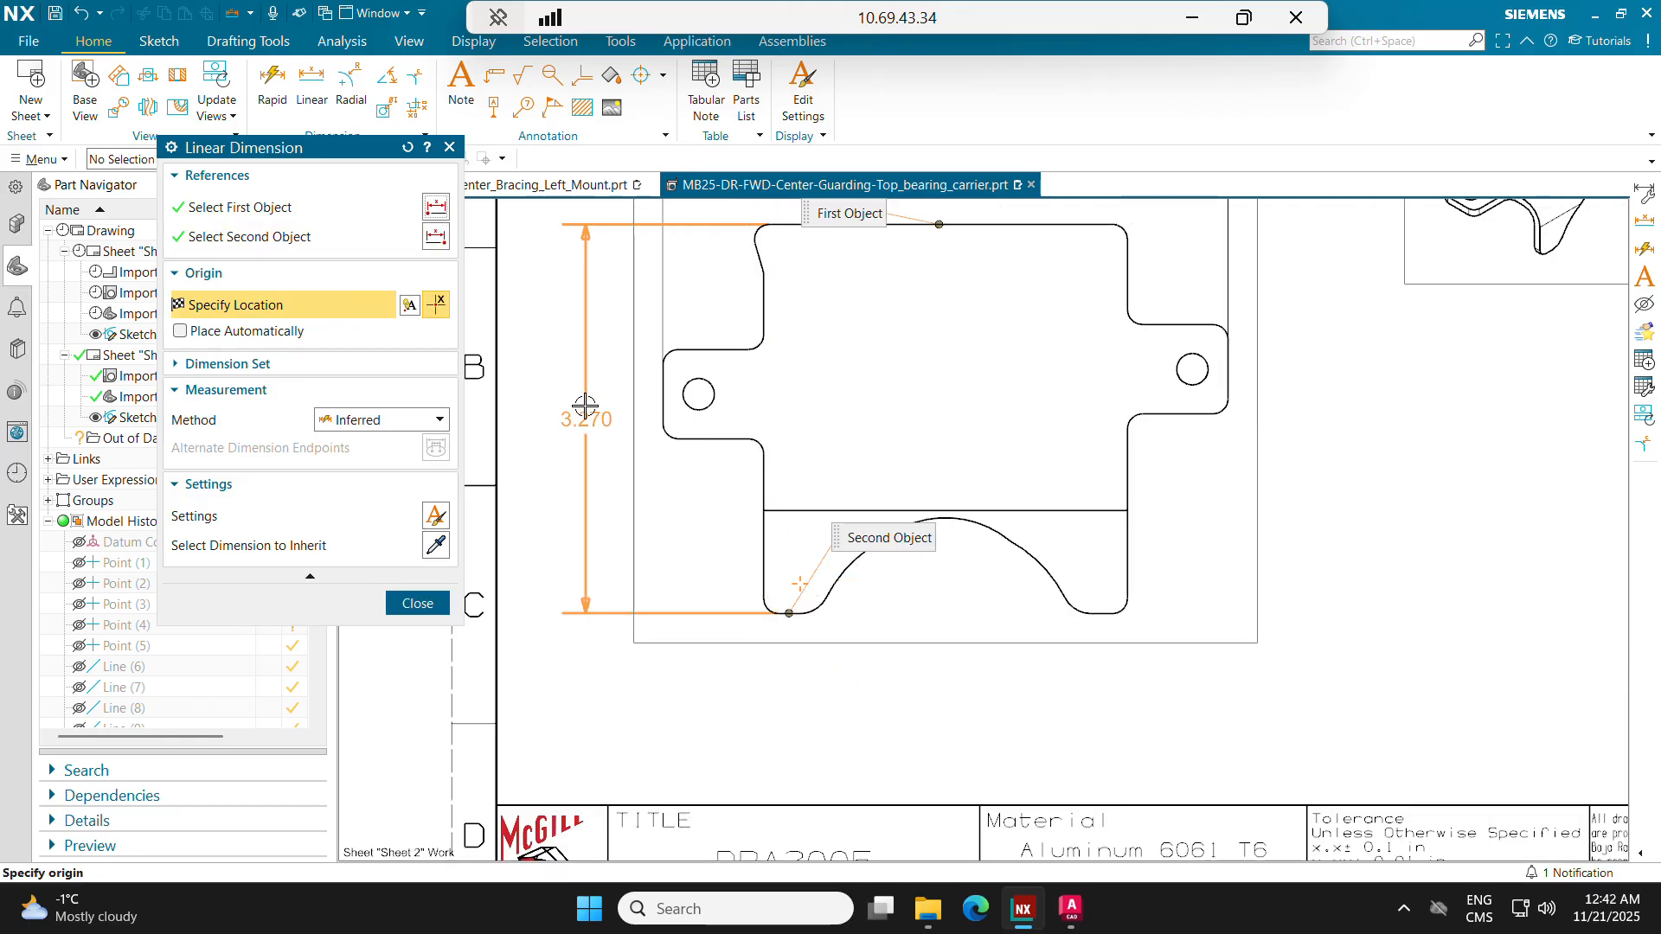
mouse_move(889, 426)
middle_down()
mouse_move(880, 503)
mouse_move(852, 526)
mouse_move(831, 496)
middle_up()
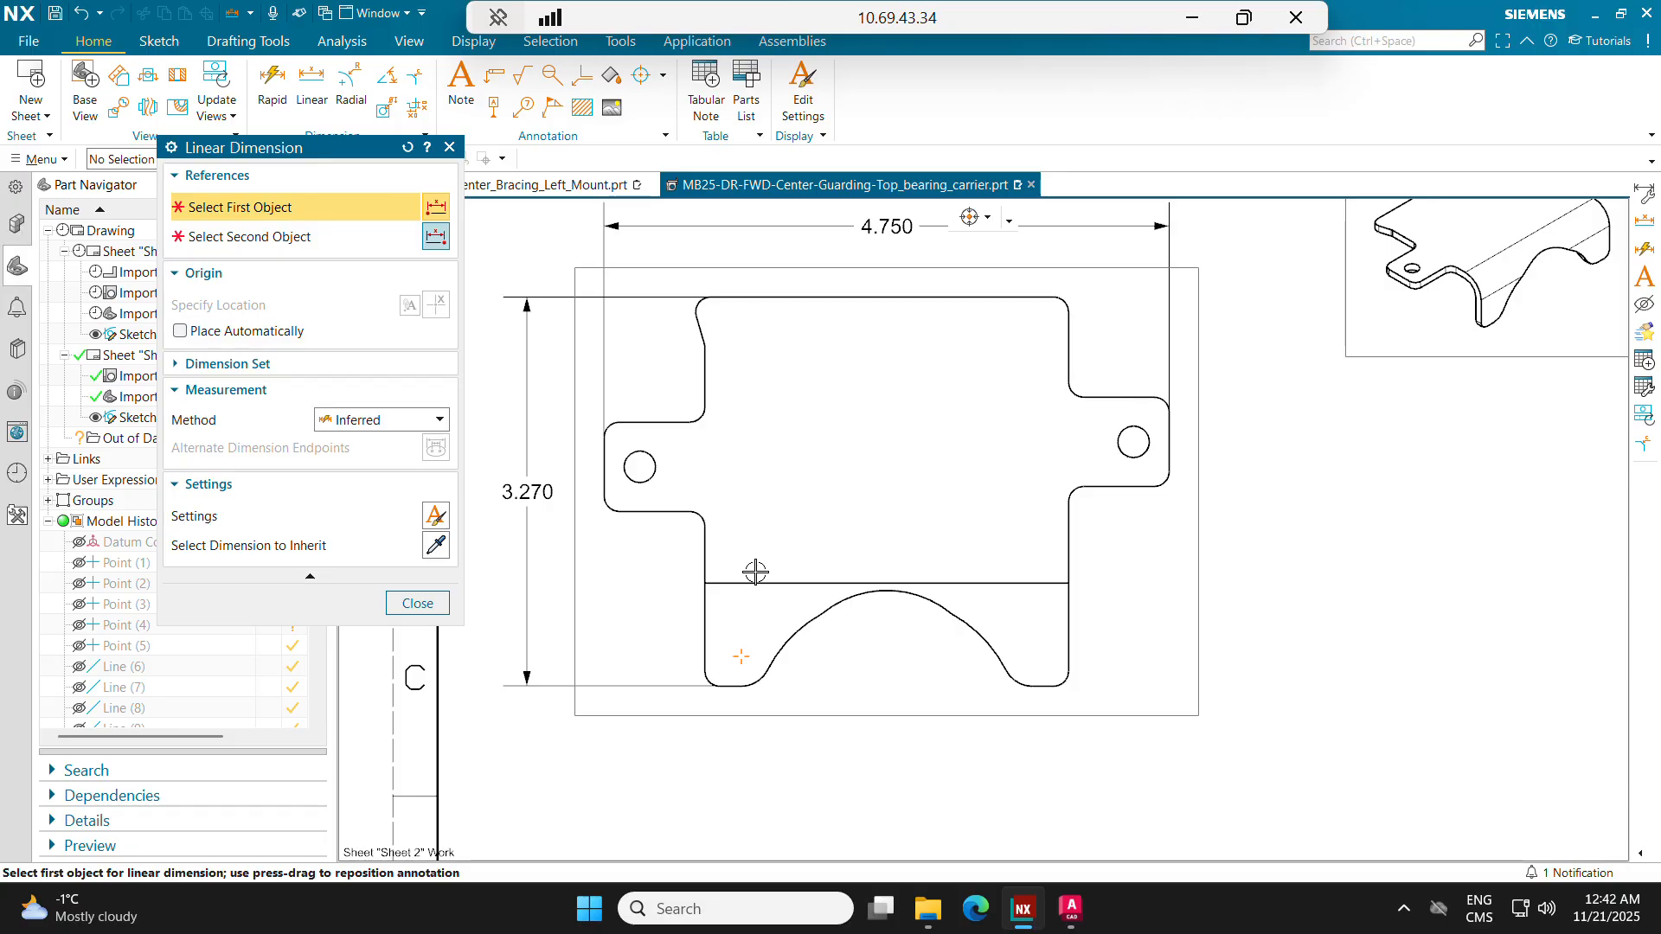
Step: Dimension the distance from the bend line to the flat pattern's top edge, placed right of the part
click(758, 577)
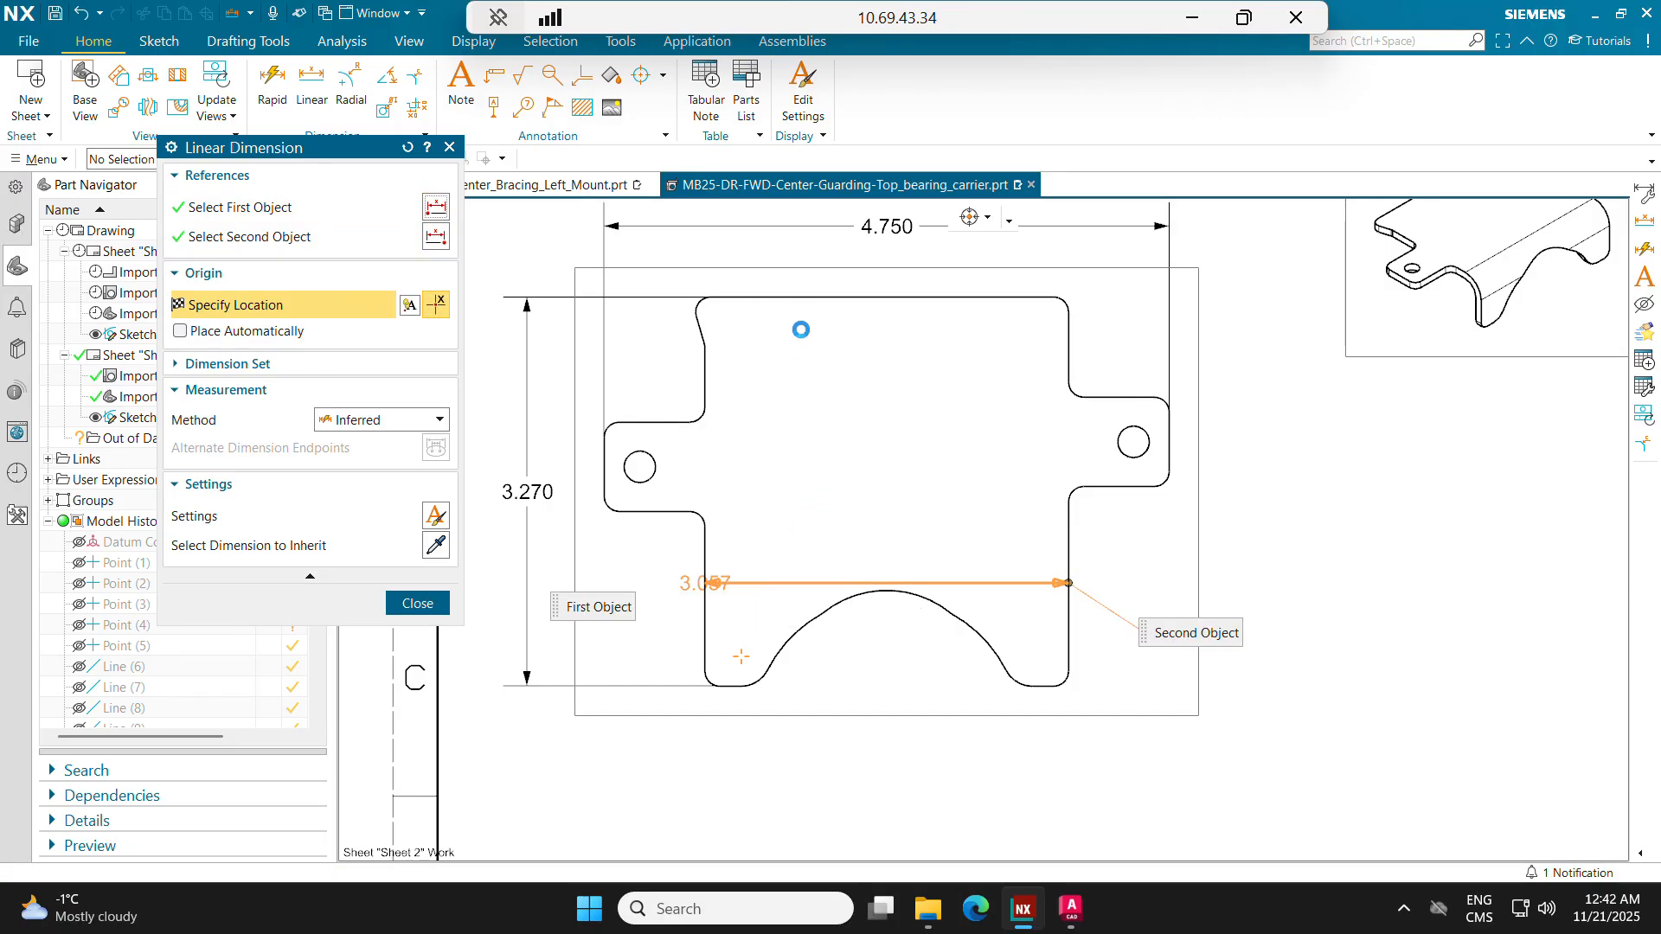
click(843, 295)
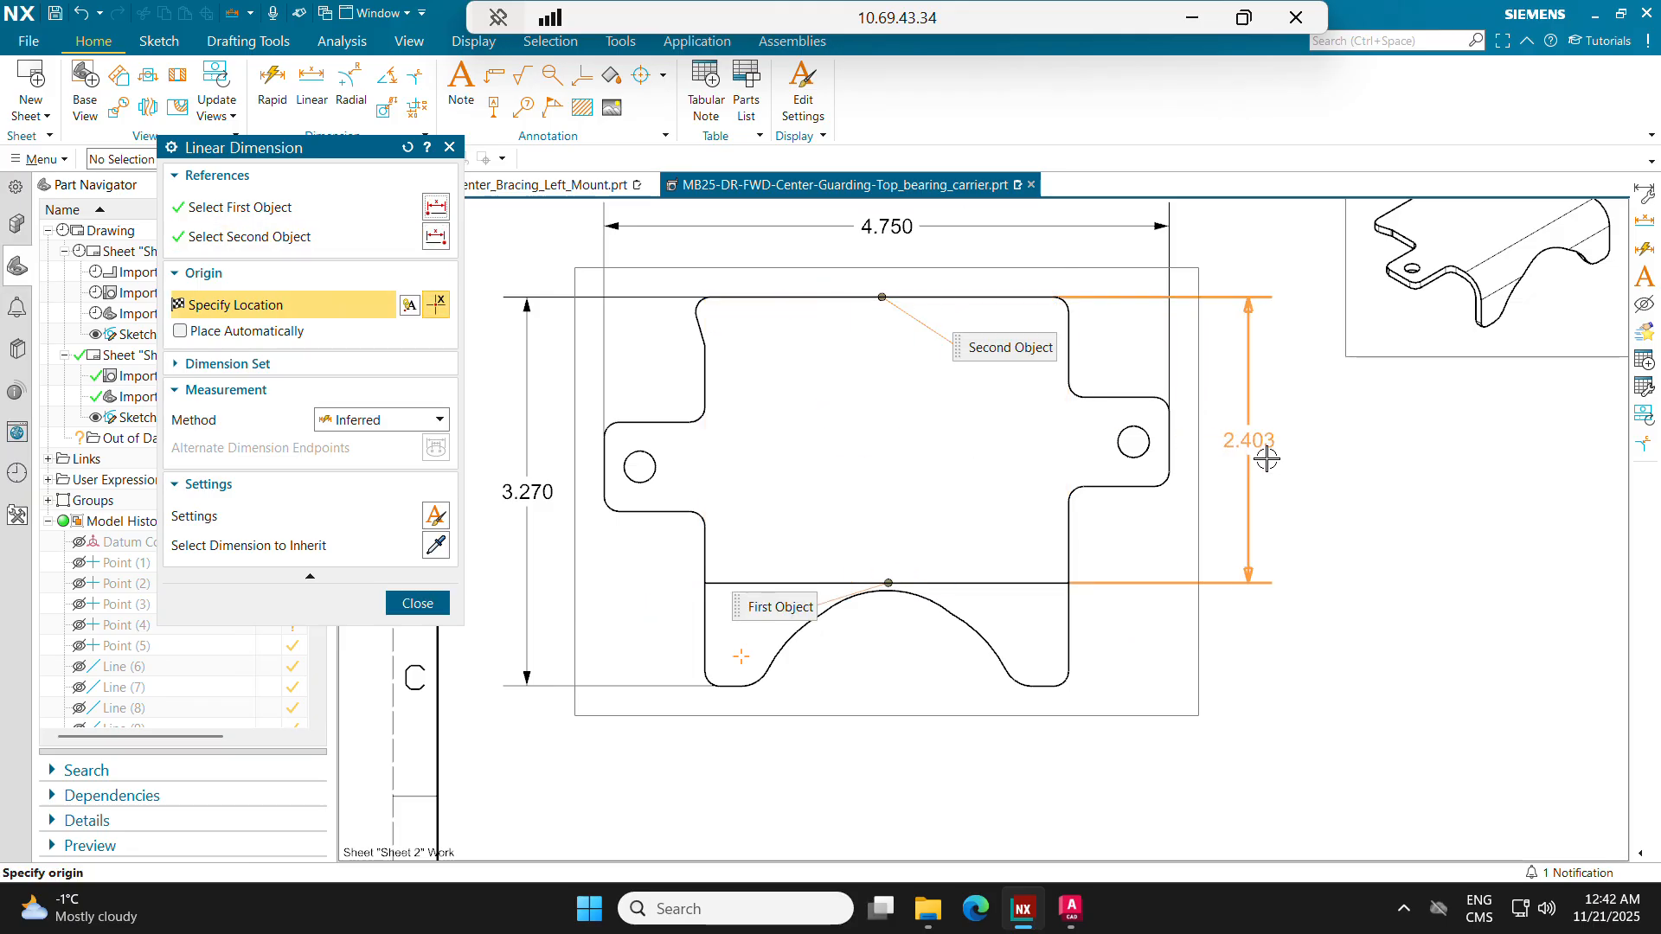
click(1270, 459)
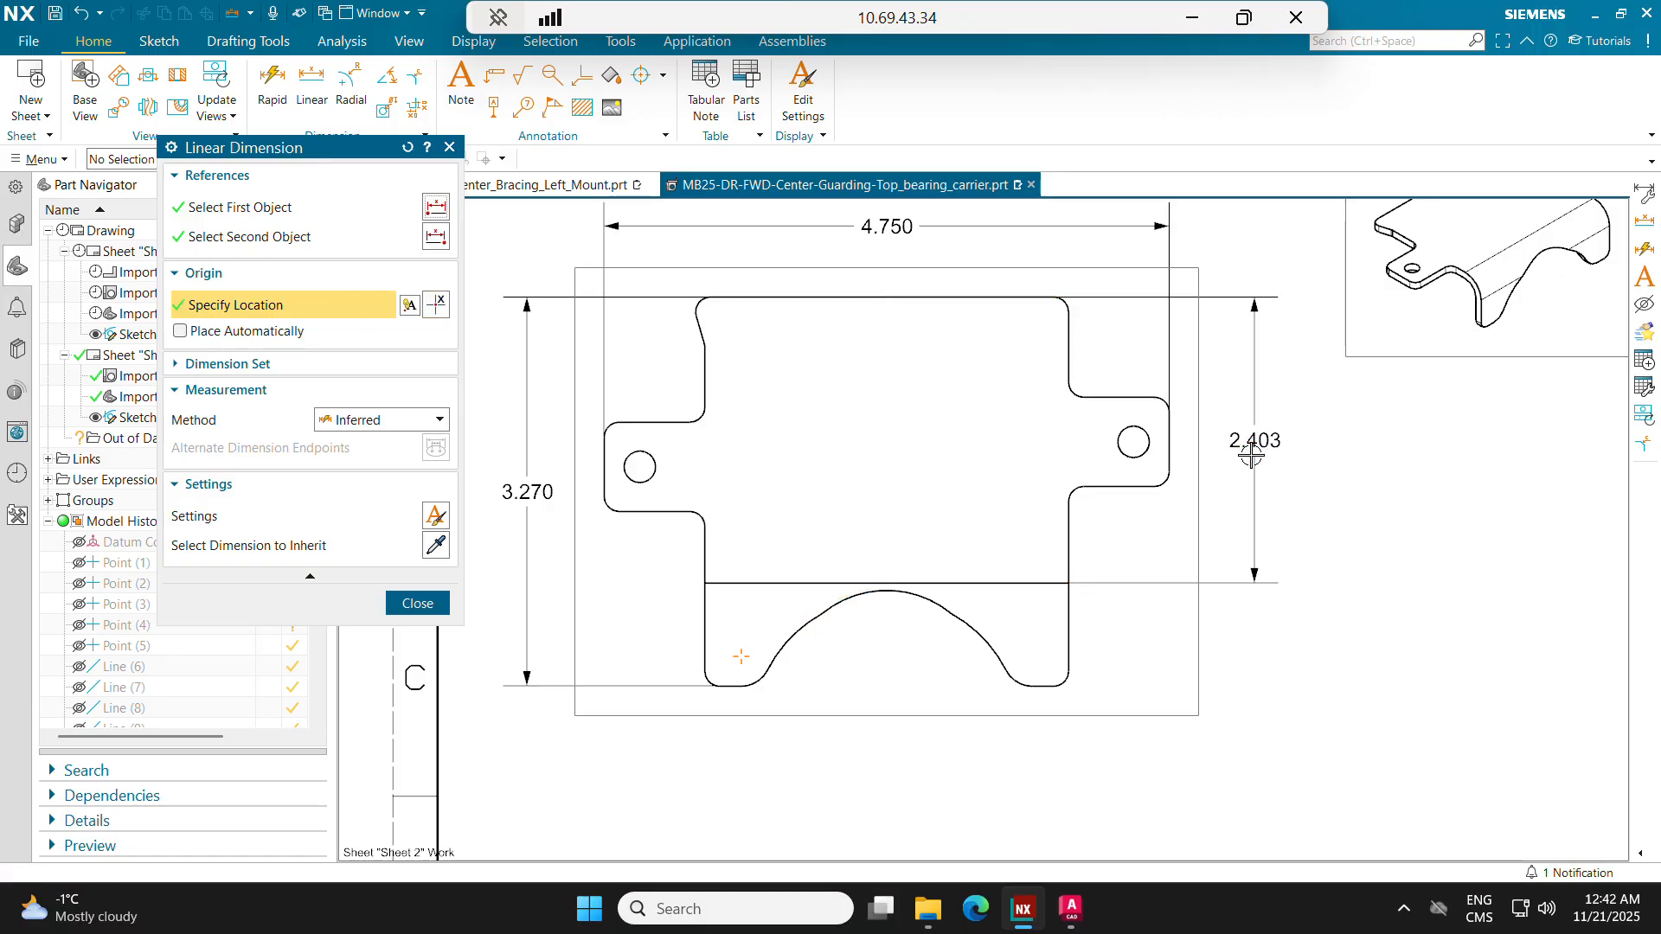
Step: Dimension the distance from the bend line to the flat pattern's bottom edge, placed at the part's lower right
click(1006, 583)
scroll(720, 703, up, 4)
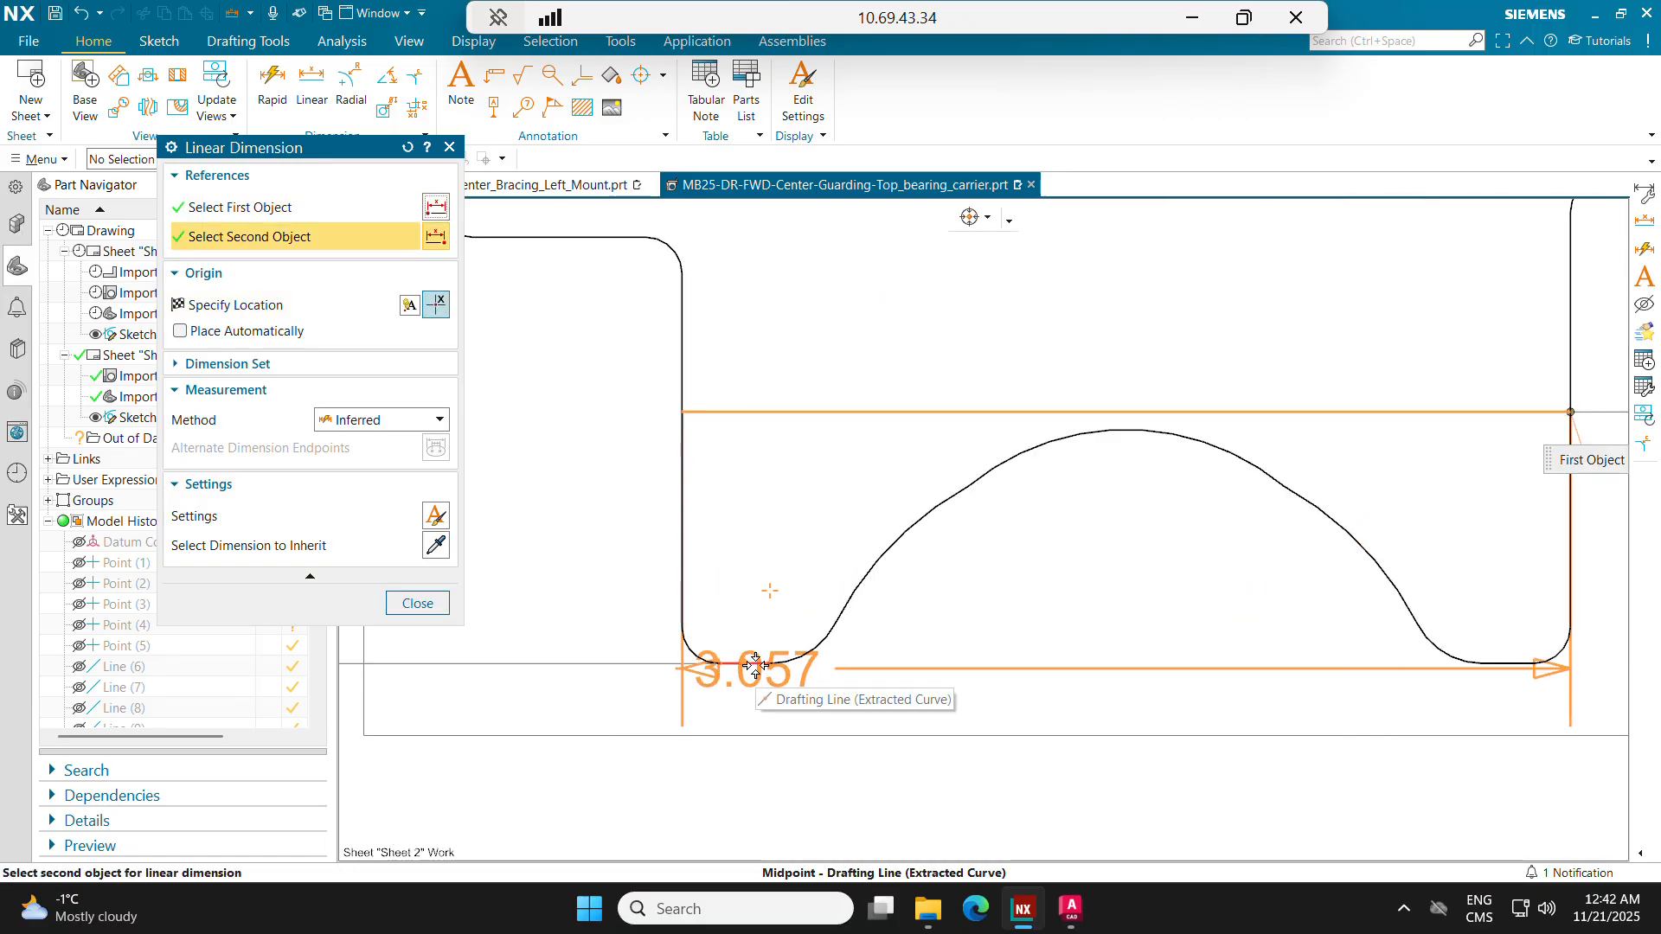
scroll(755, 664, up, 2)
click(761, 665)
scroll(809, 614, down, 6)
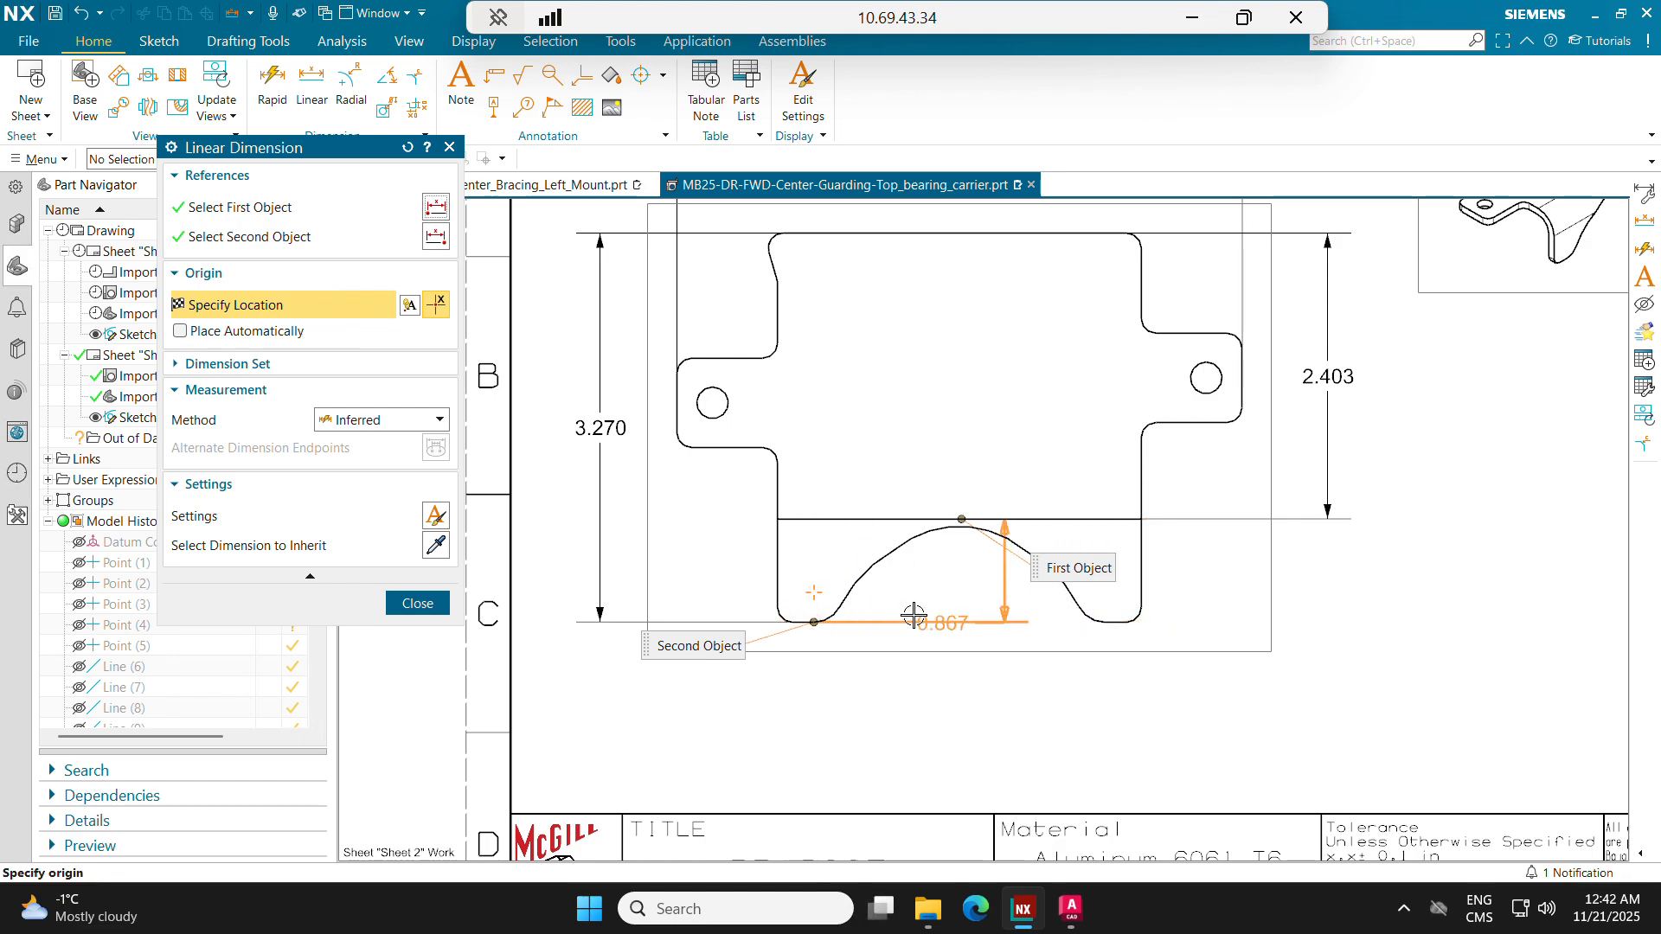
scroll(1299, 558, down, 2)
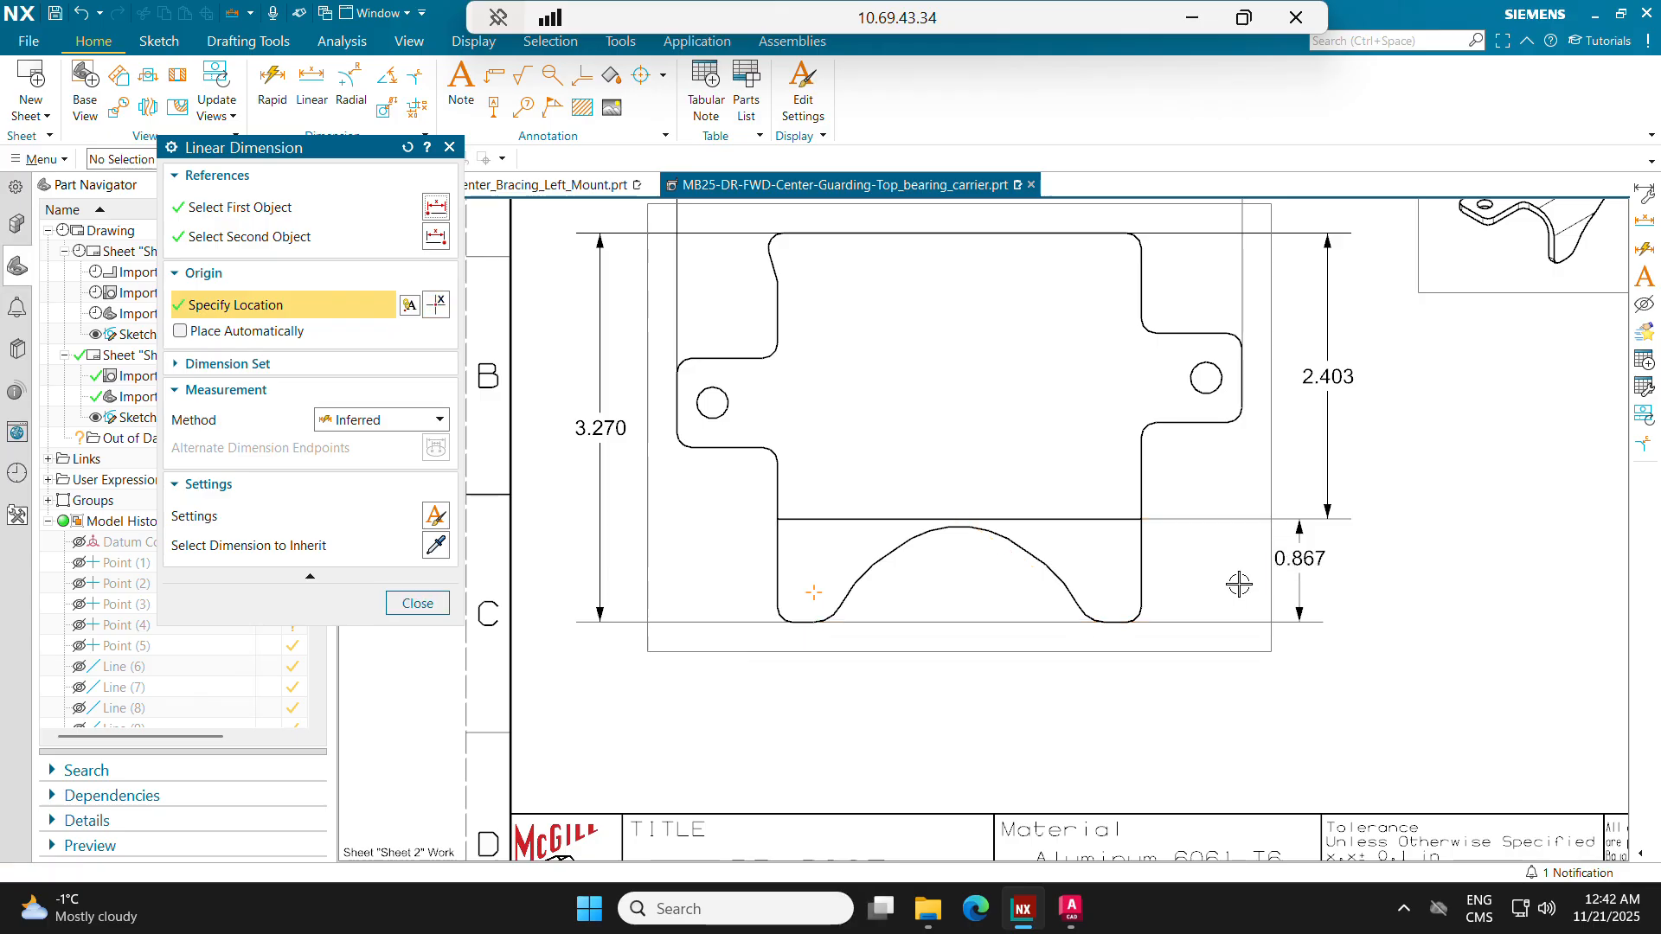
click(1242, 582)
scroll(989, 644, down, 2)
mouse_move(988, 644)
middle_down()
mouse_move(887, 694)
mouse_move(791, 637)
middle_up()
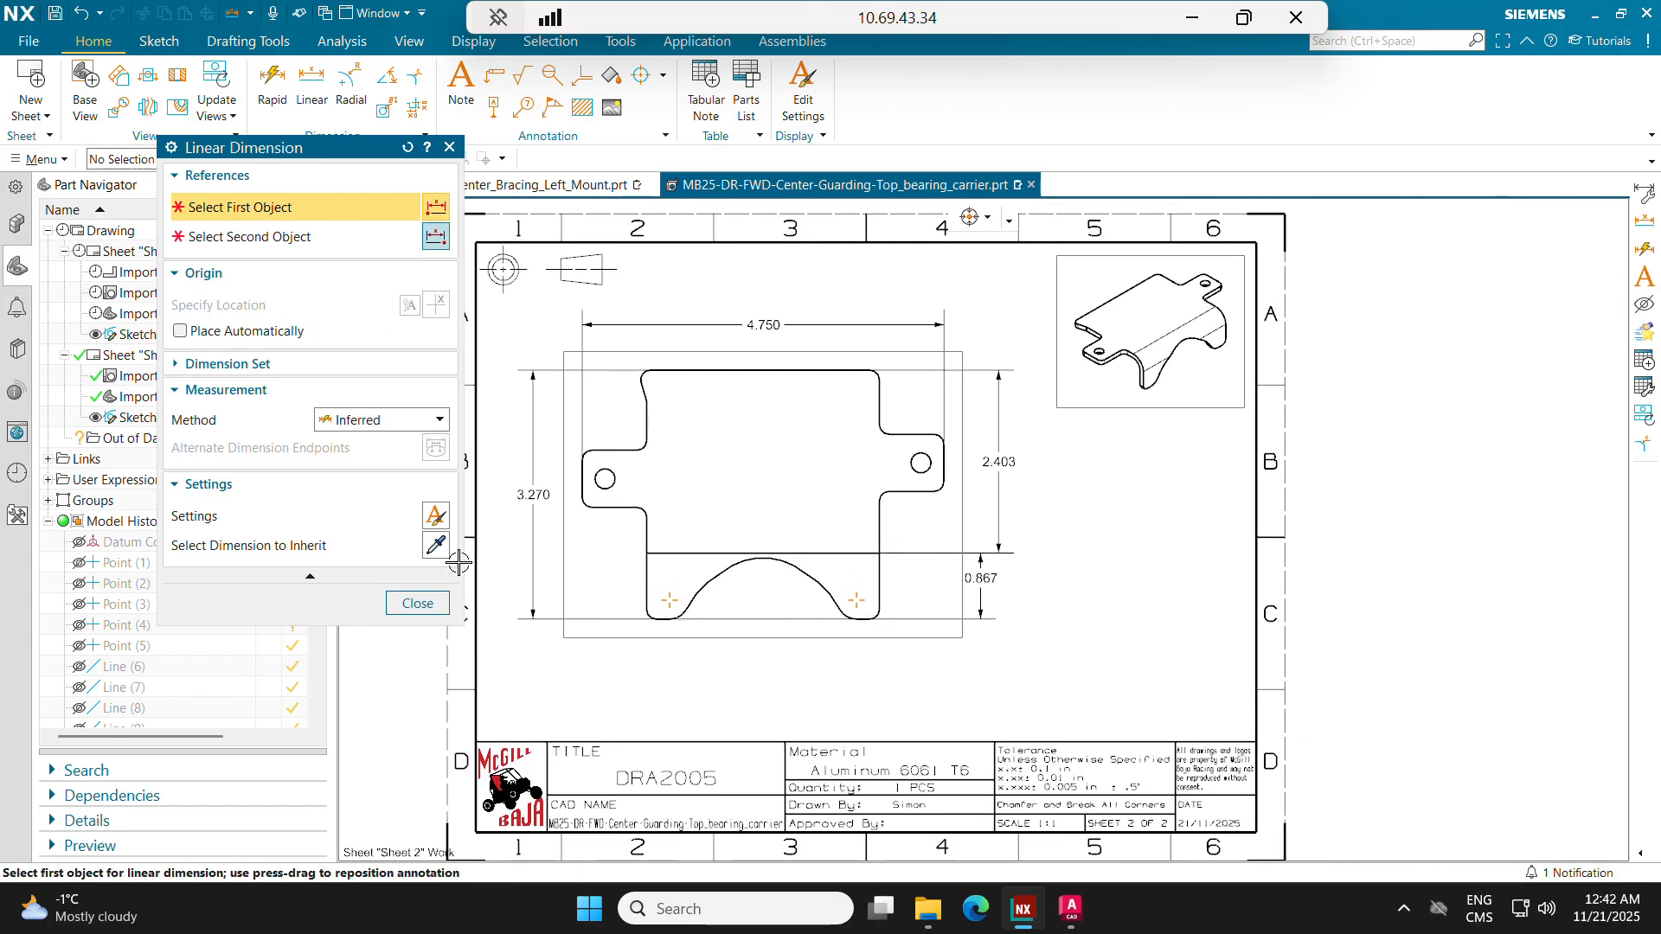
Step: Place a 1:1 base view oriented normal to the part's side face, showing the bend profile, between the isometric view and title block
click(433, 610)
scroll(778, 471, up, 2)
scroll(982, 545, down, 2)
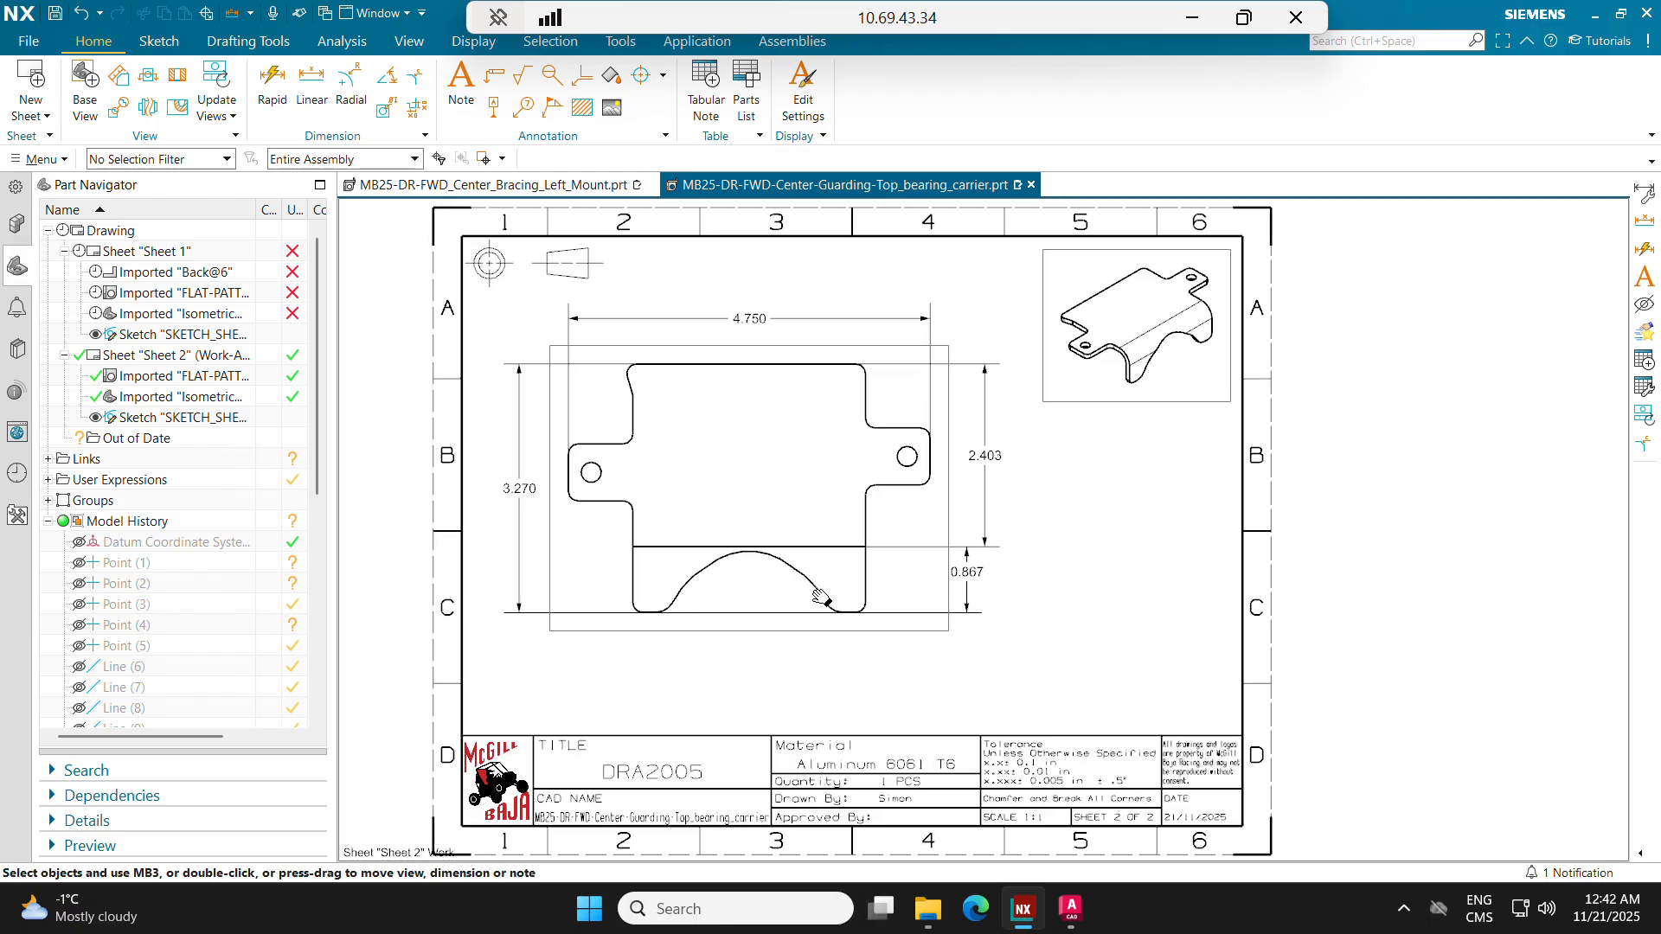
click(84, 86)
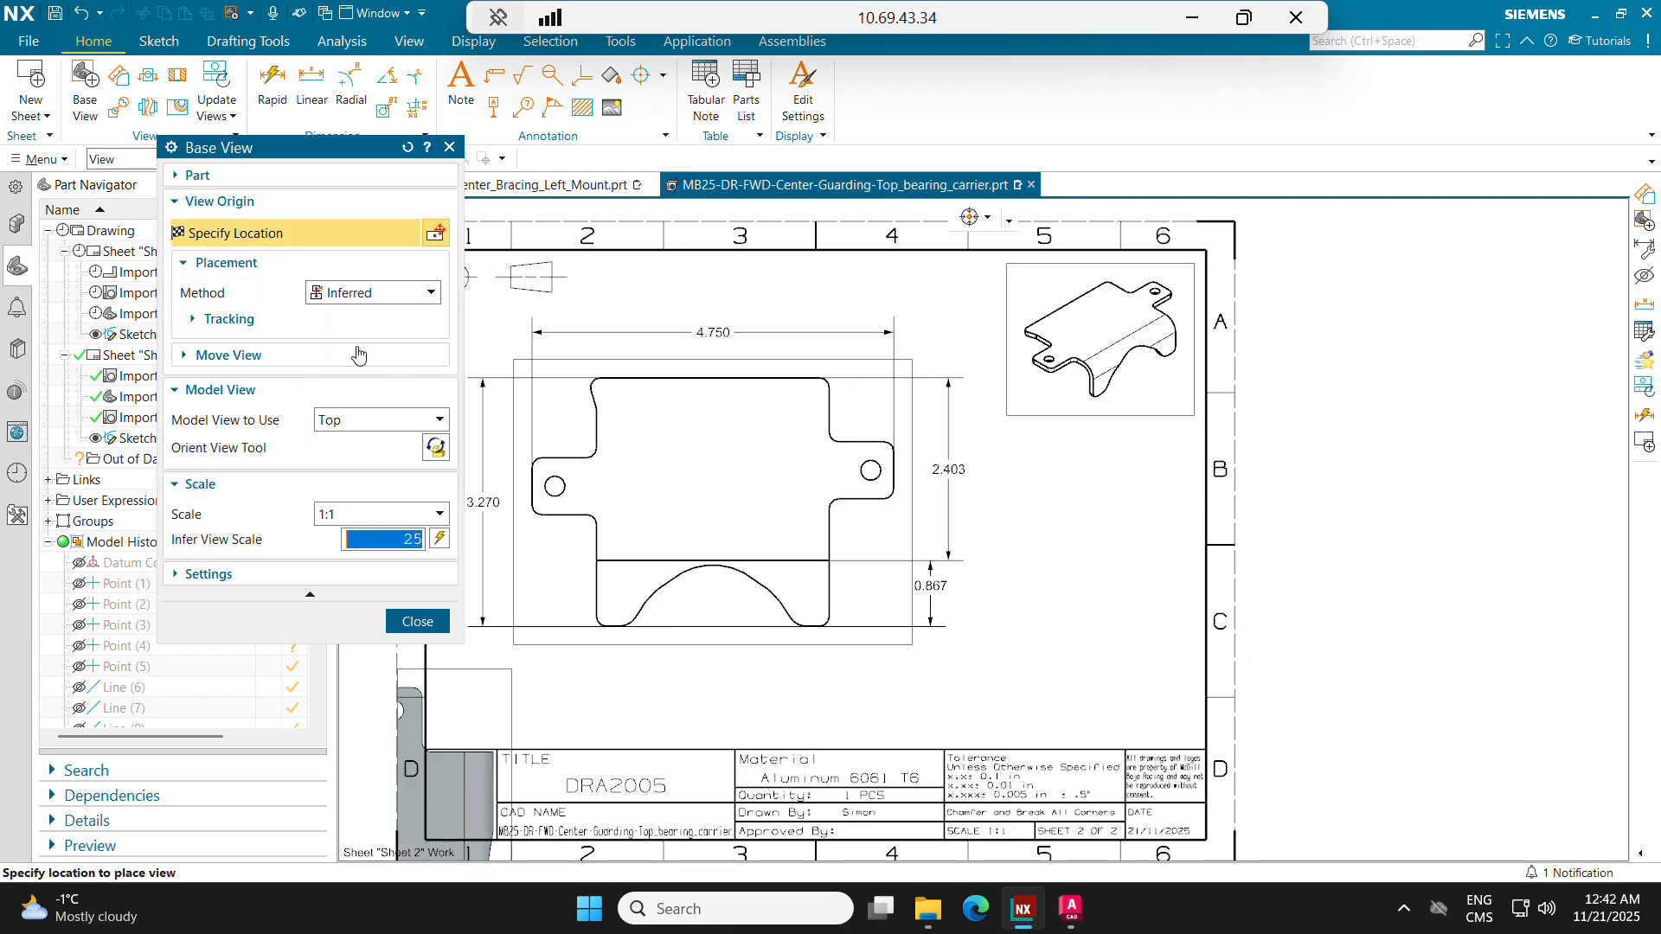
click(435, 447)
mouse_move(1438, 666)
middle_down()
mouse_move(1381, 701)
mouse_move(1435, 656)
middle_up()
scroll(1438, 650, up, 5)
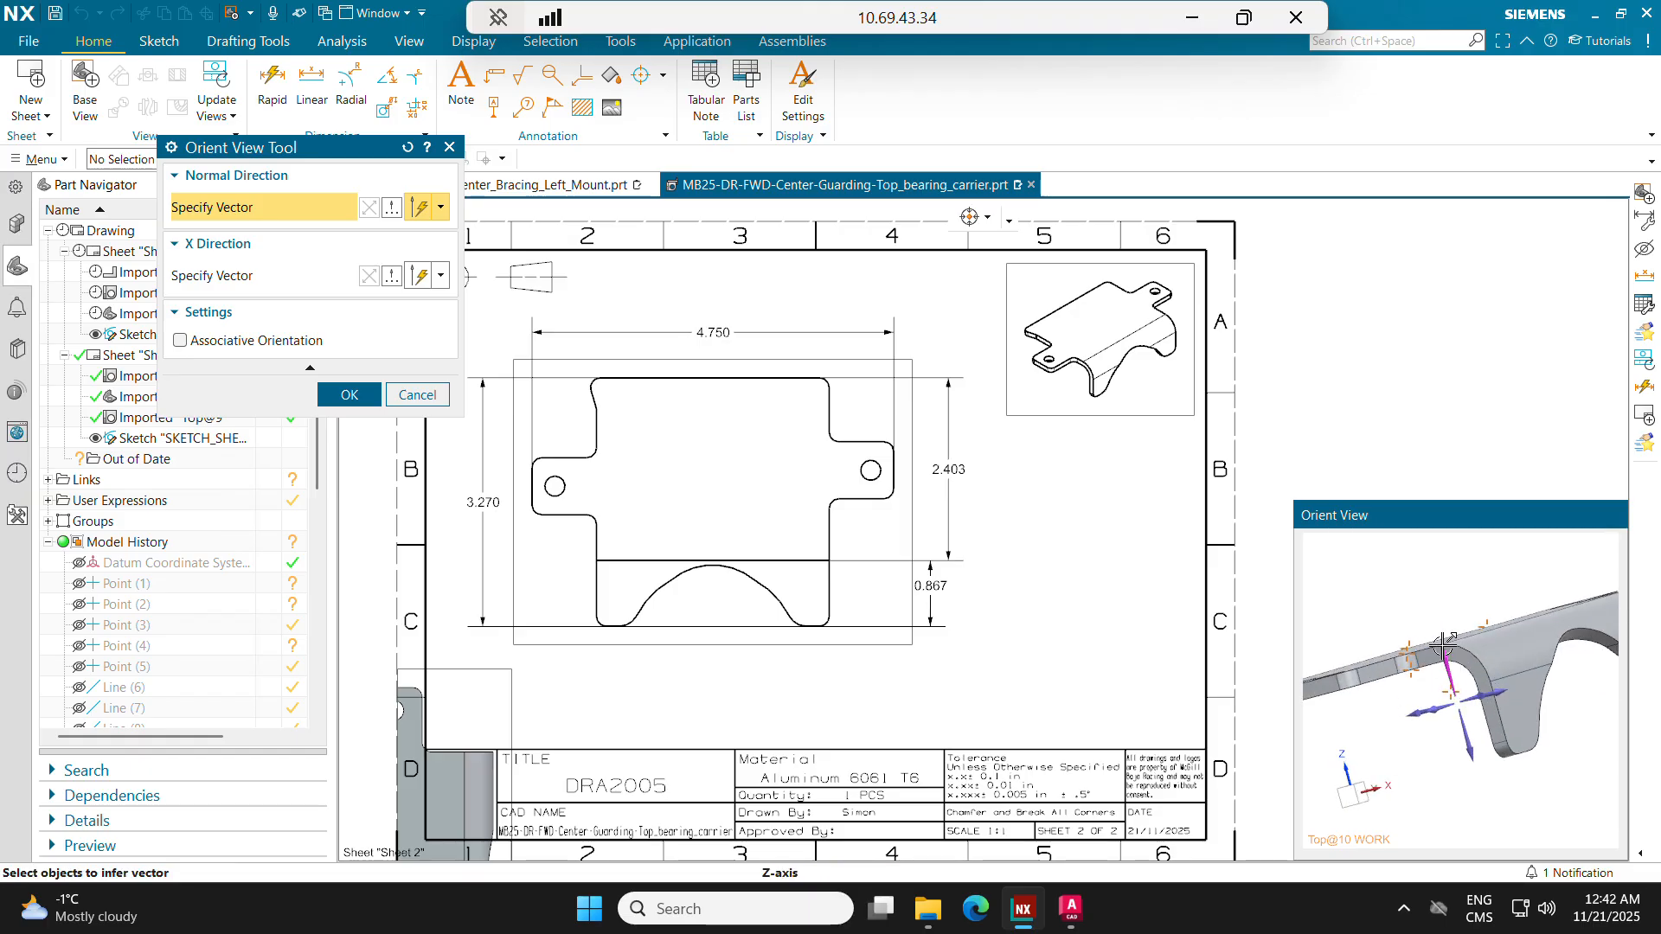
click(1462, 660)
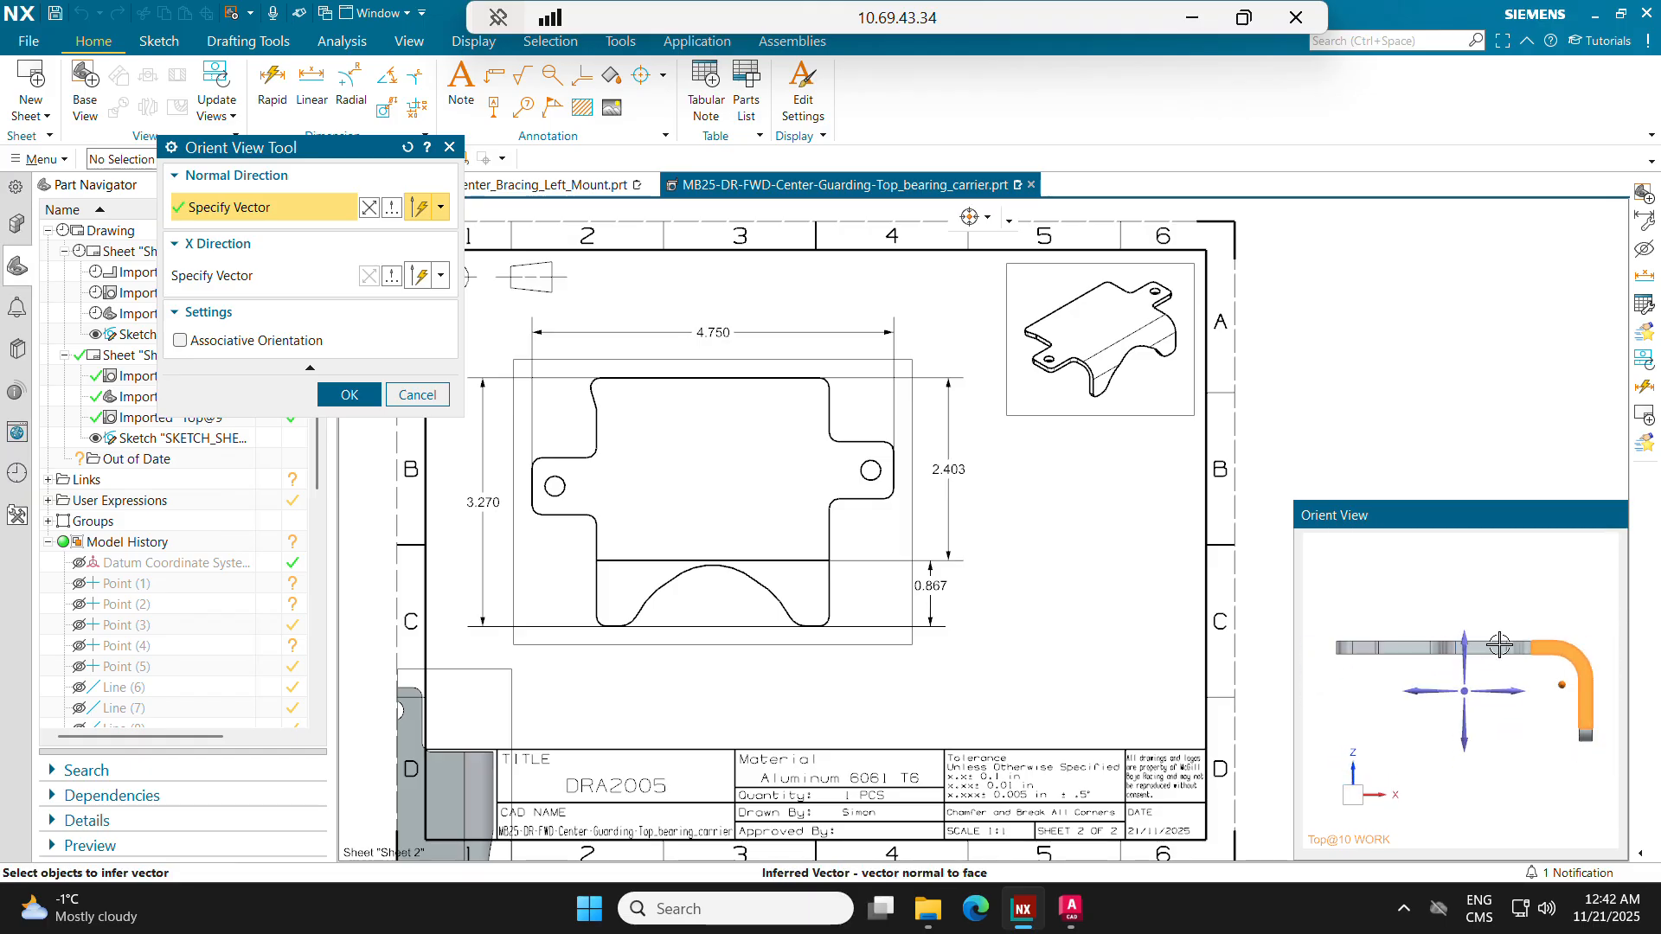
scroll(1511, 669, down, 1)
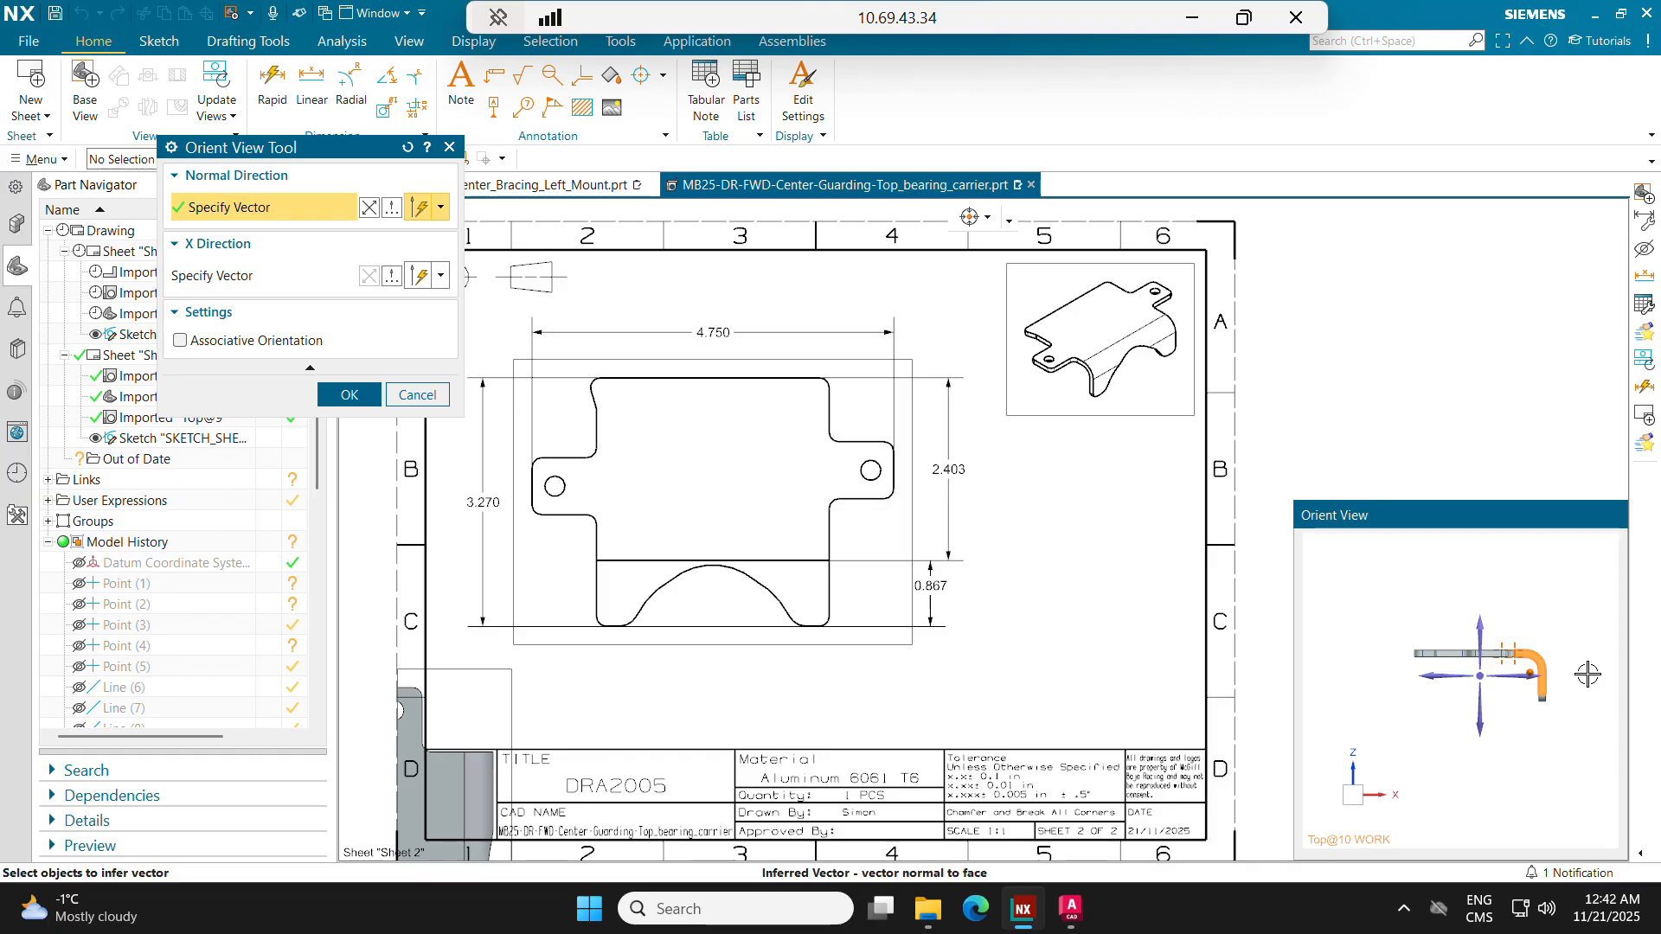
click(369, 400)
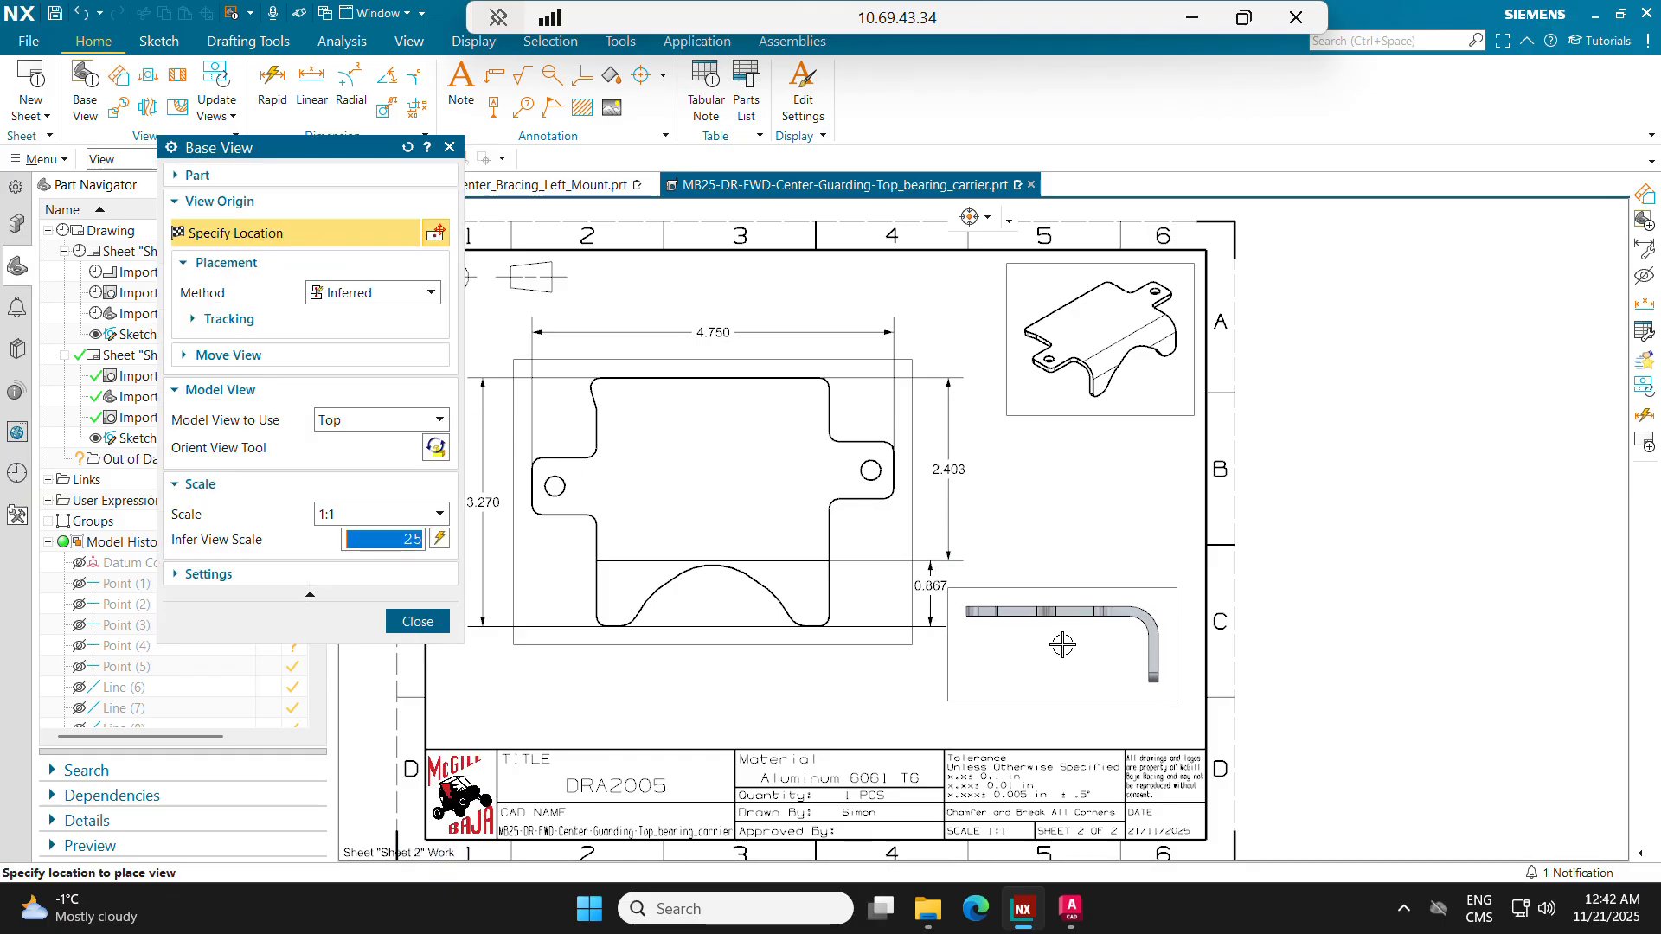
click(1051, 638)
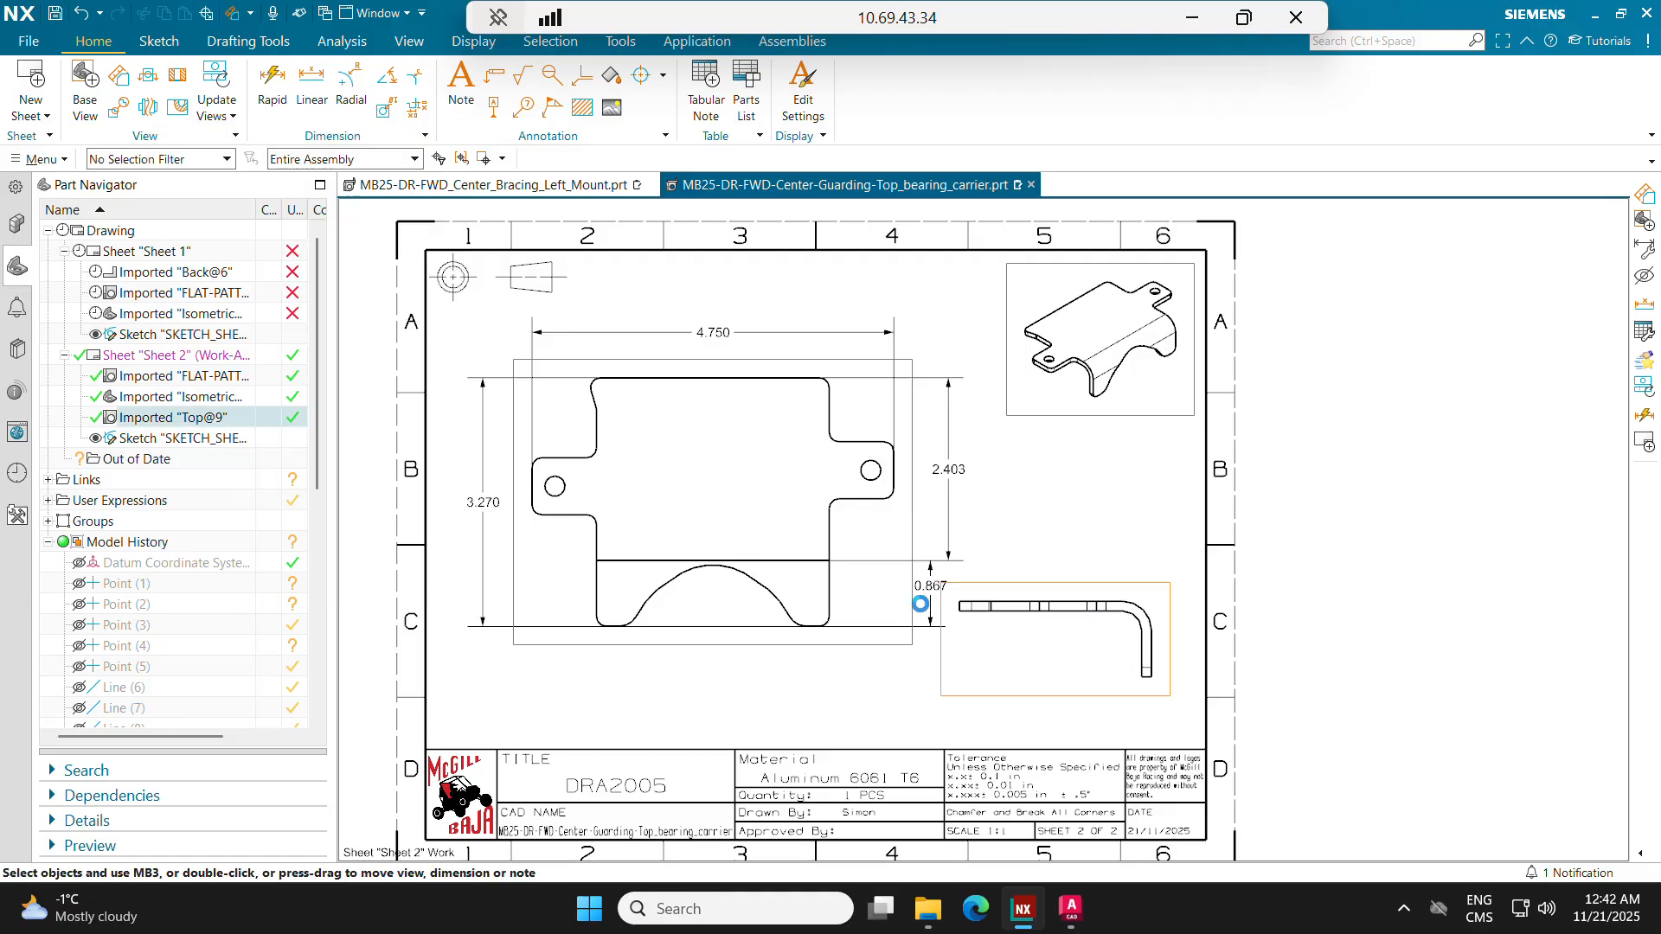
click(413, 612)
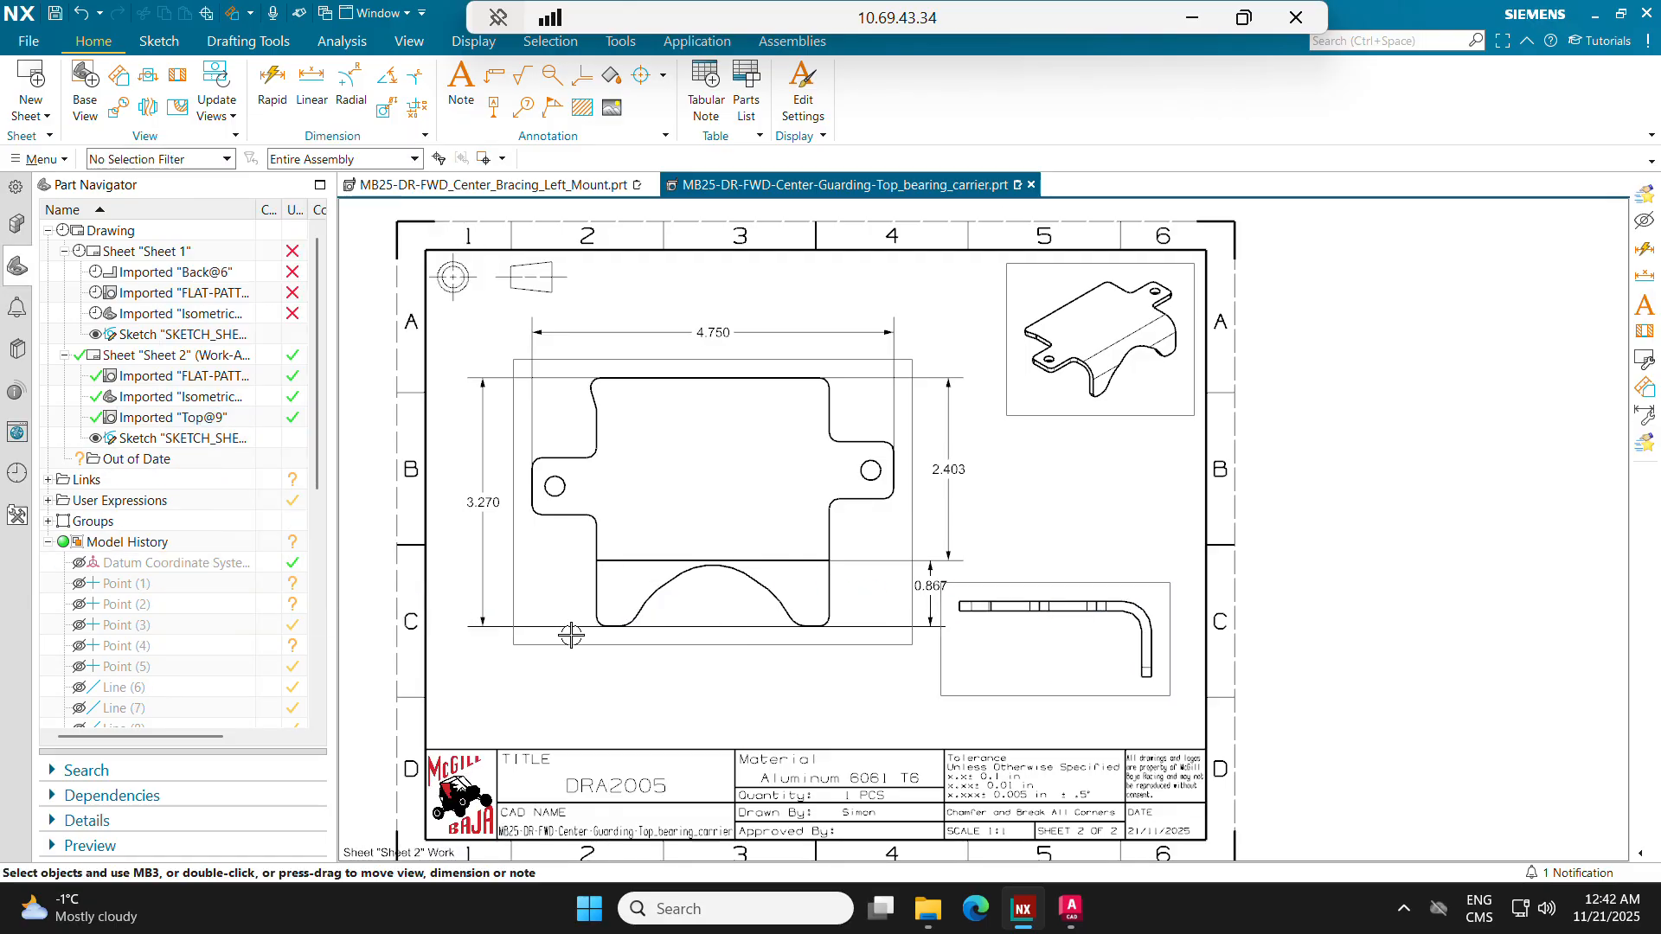
Step: Shift the flat-pattern view left on the sheet and pull its overall height and bend-line dimensions closer to the part
drag(567, 649, 552, 648)
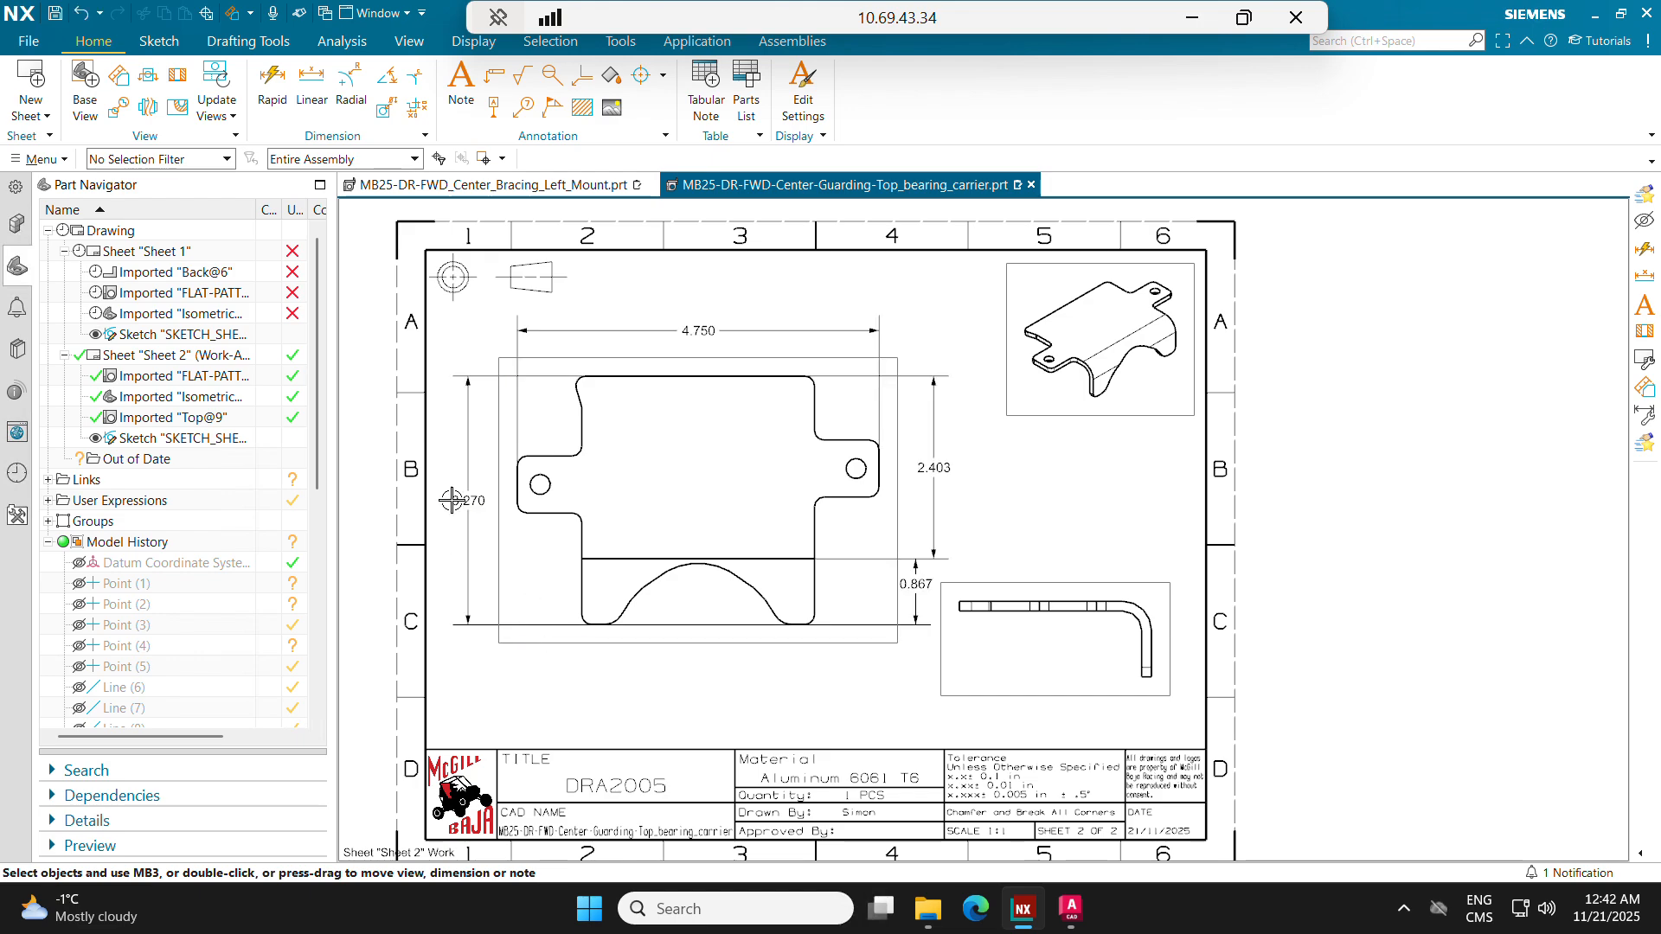
drag(477, 504, 495, 503)
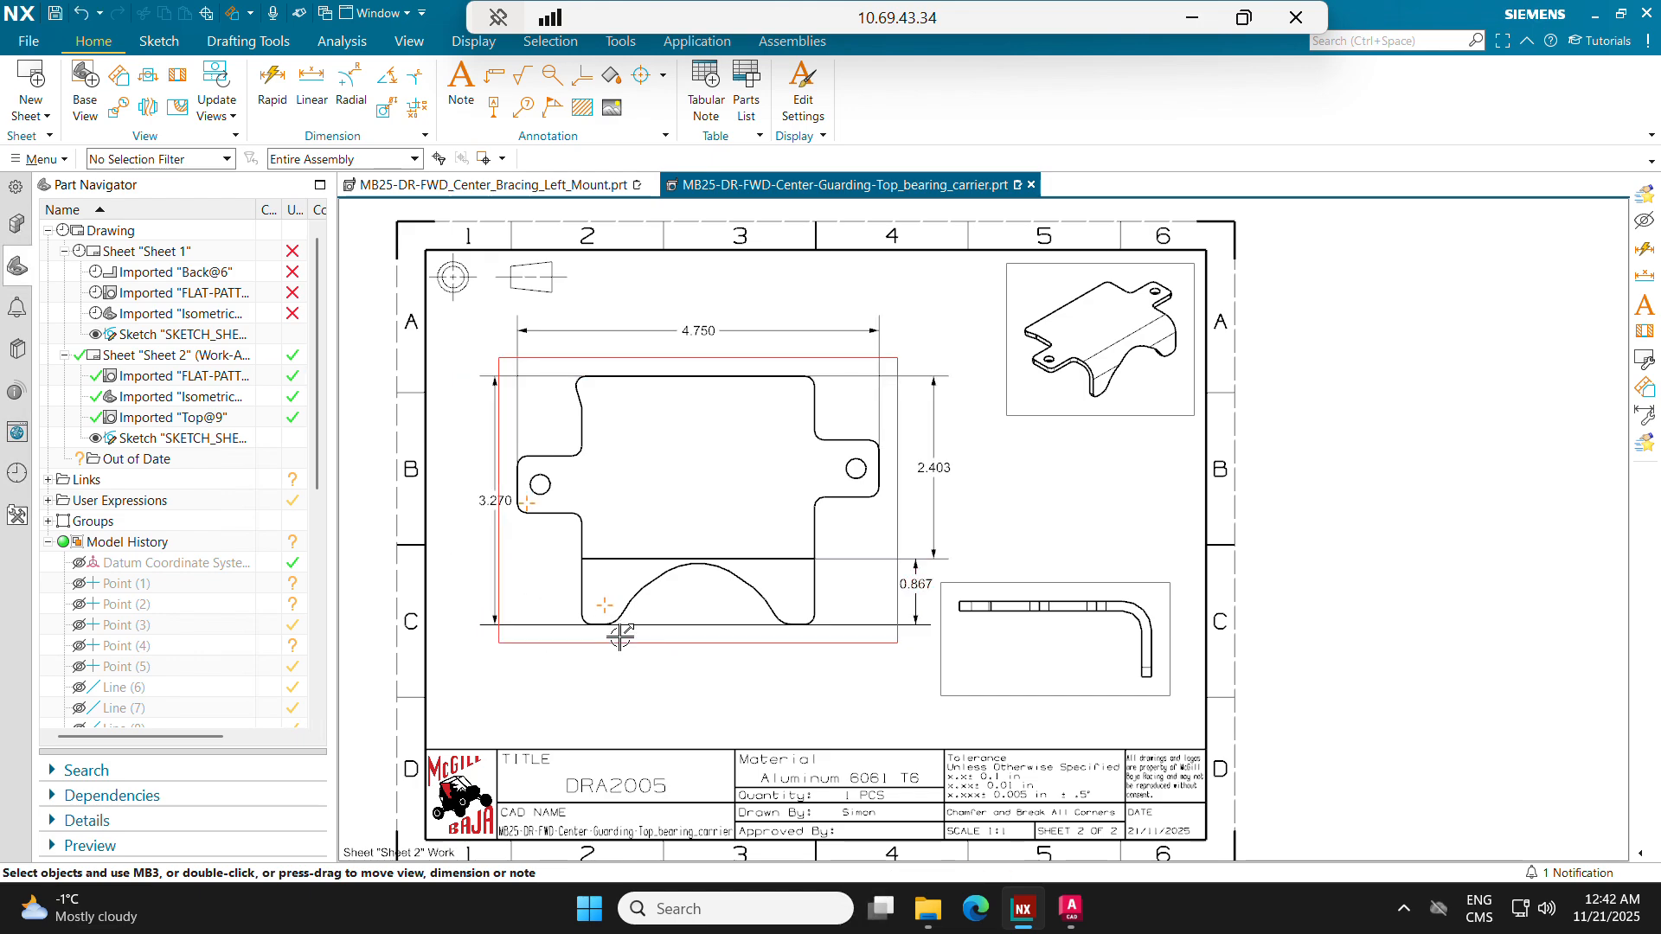
drag(609, 647, 579, 643)
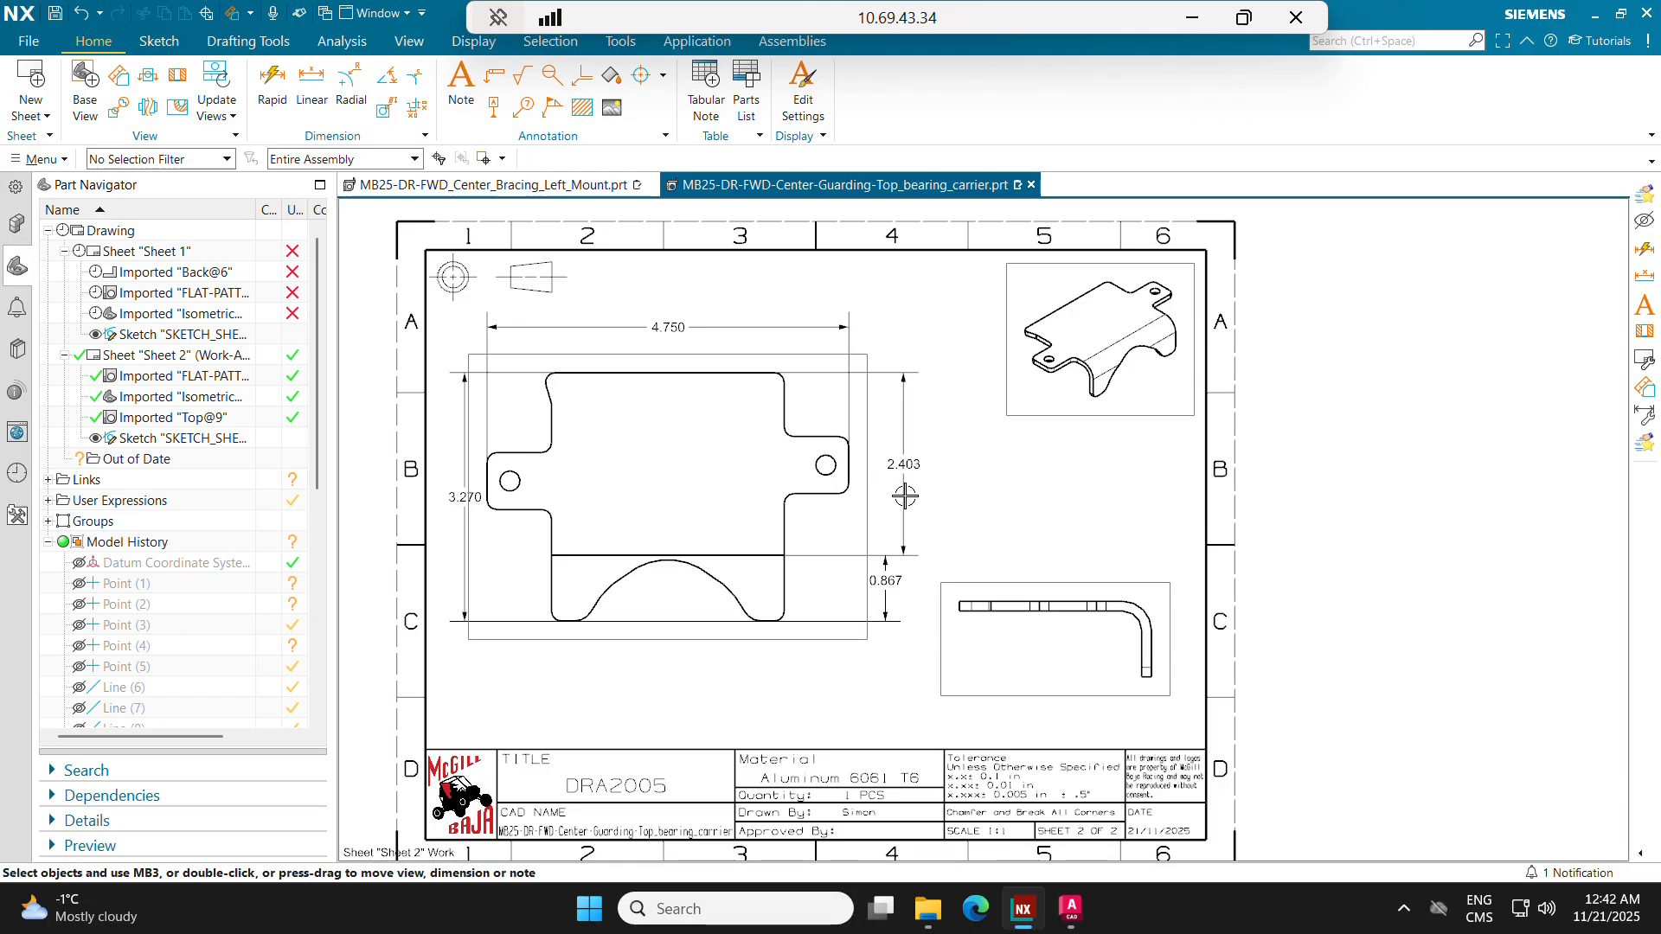
drag(894, 464, 880, 465)
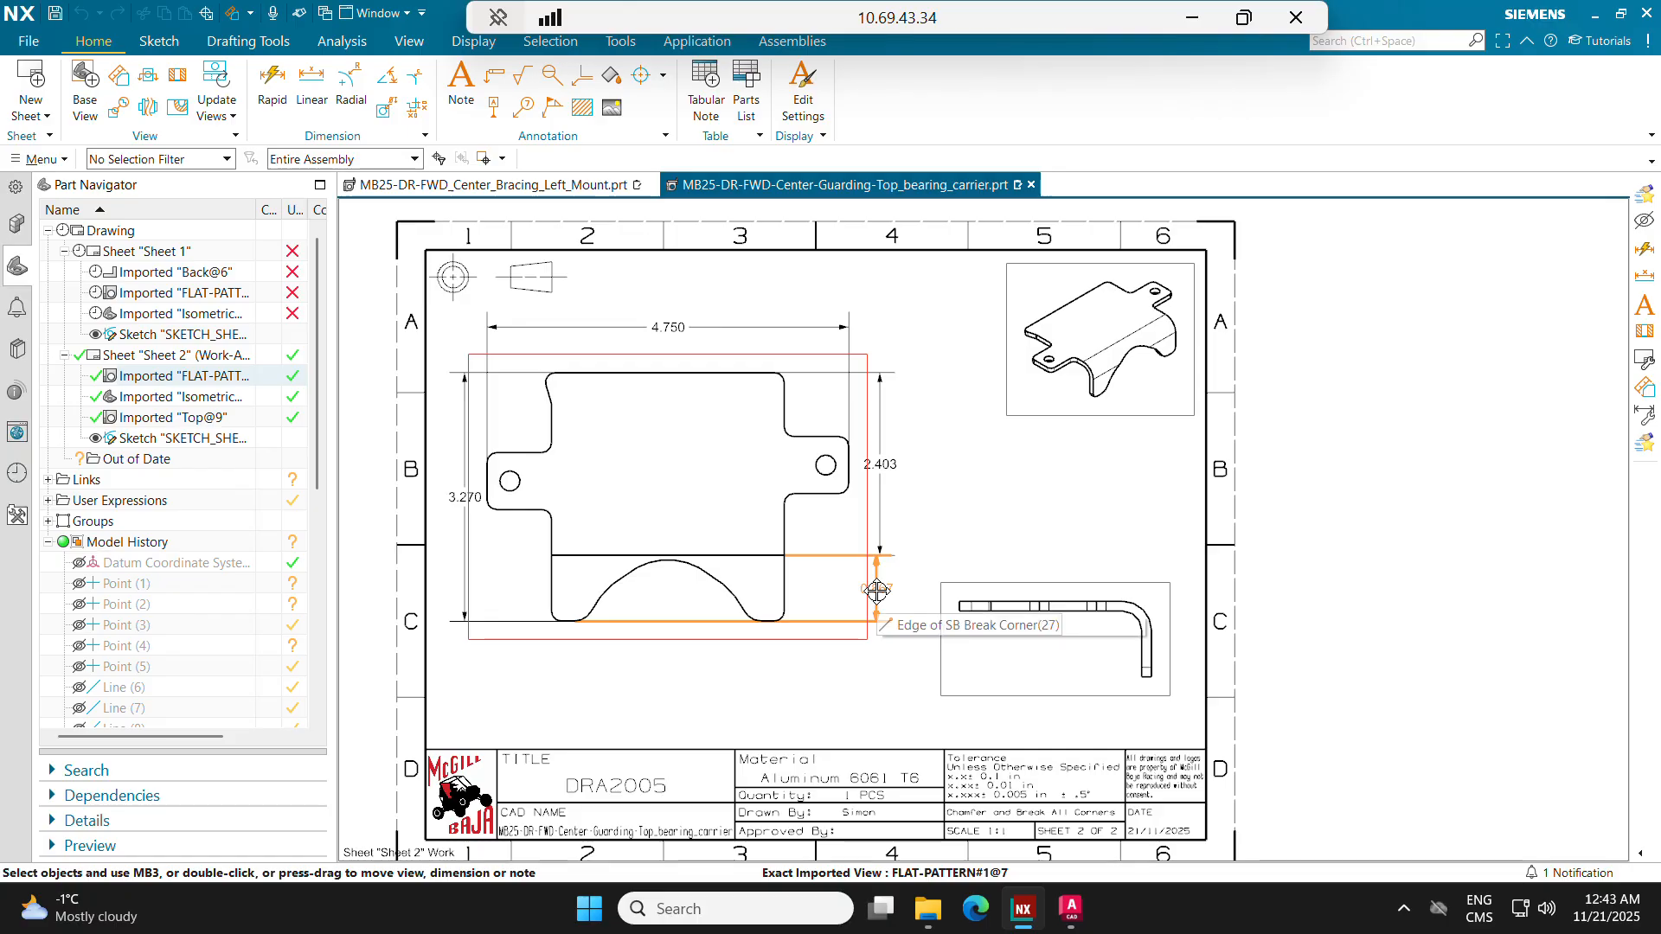
drag(877, 591, 880, 588)
Step: Add a radial dimension to the inner bend arc of the side view, placed at the bend's upper right
middle_drag(884, 697, 820, 660)
scroll(978, 598, up, 1)
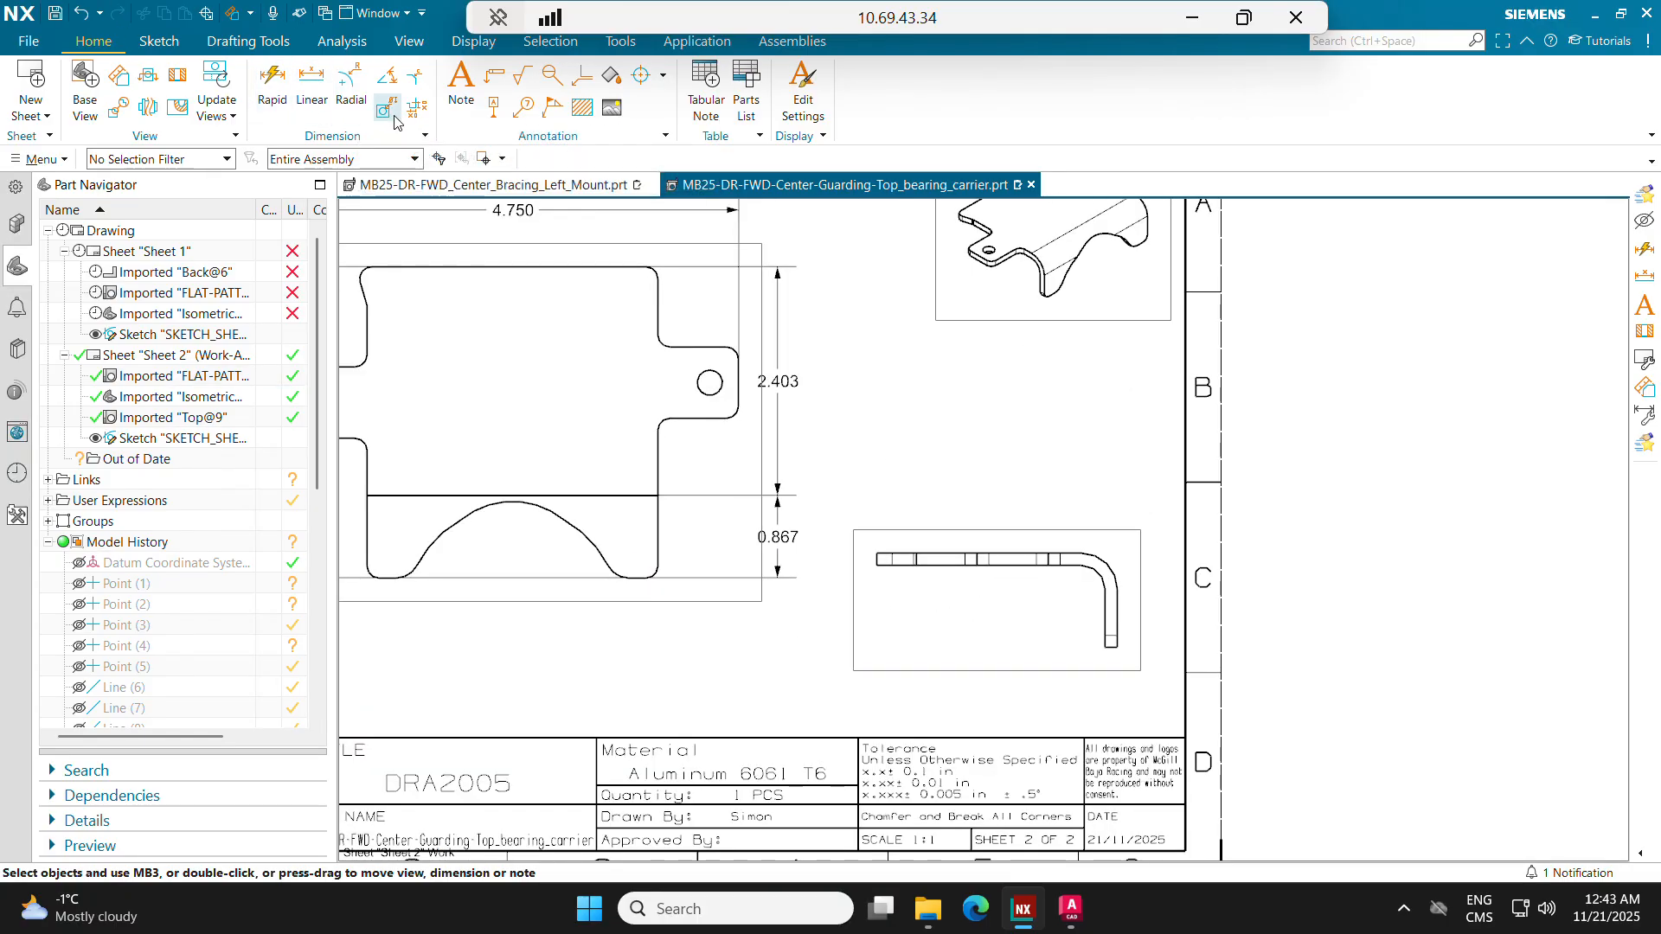
click(461, 82)
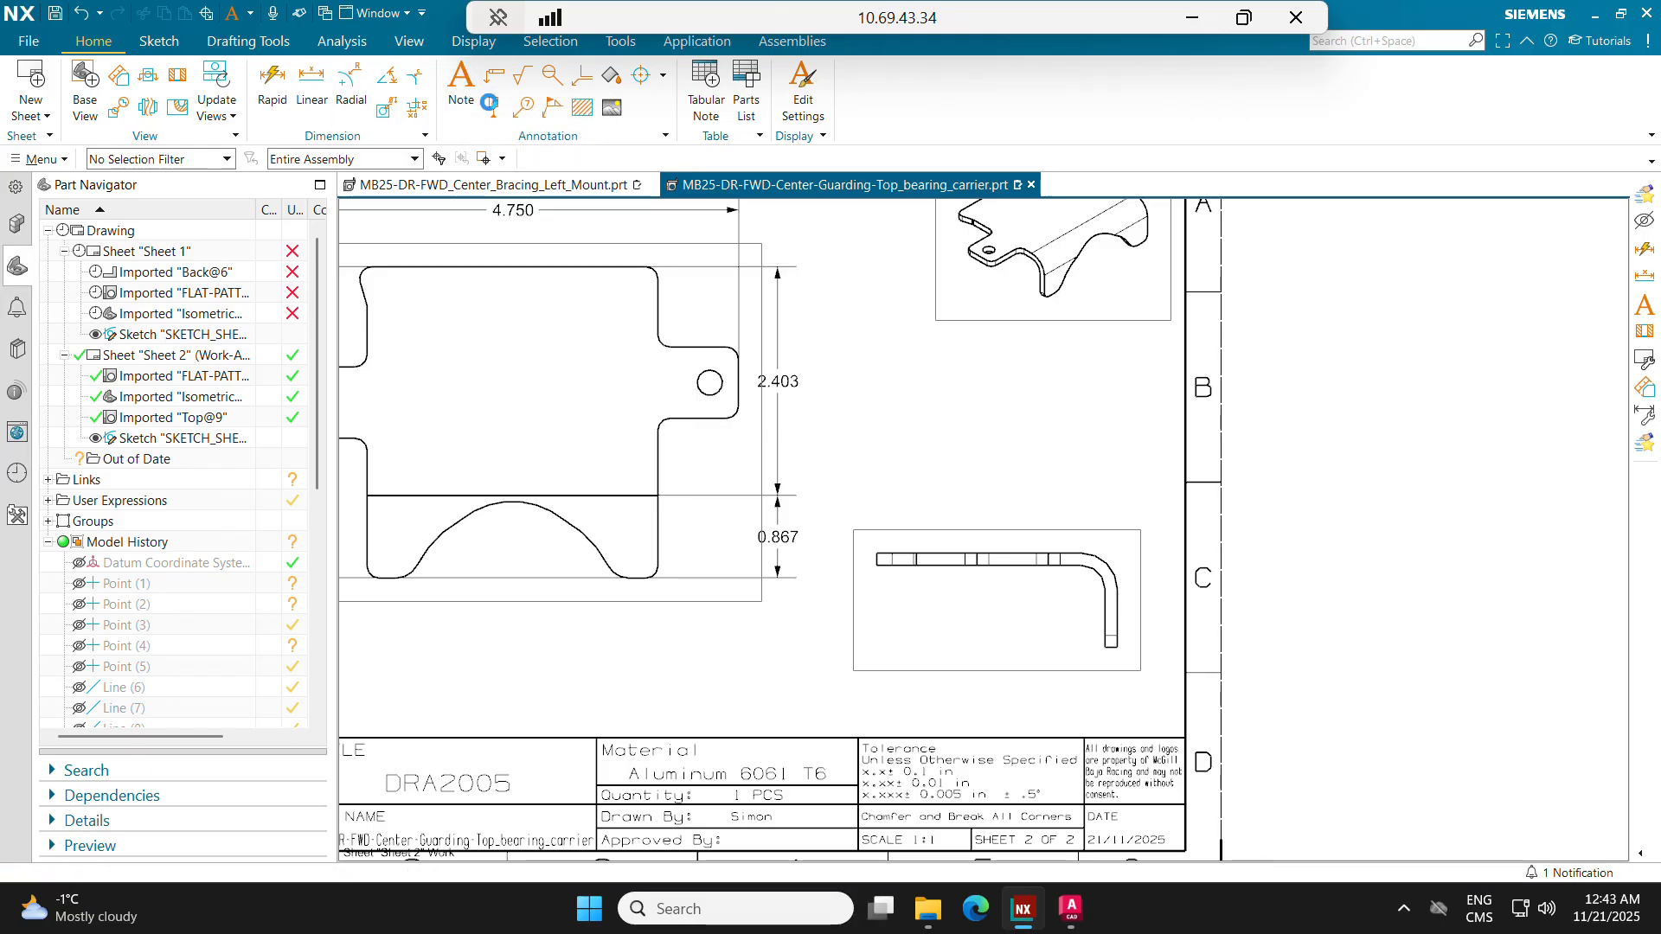
key(Escape)
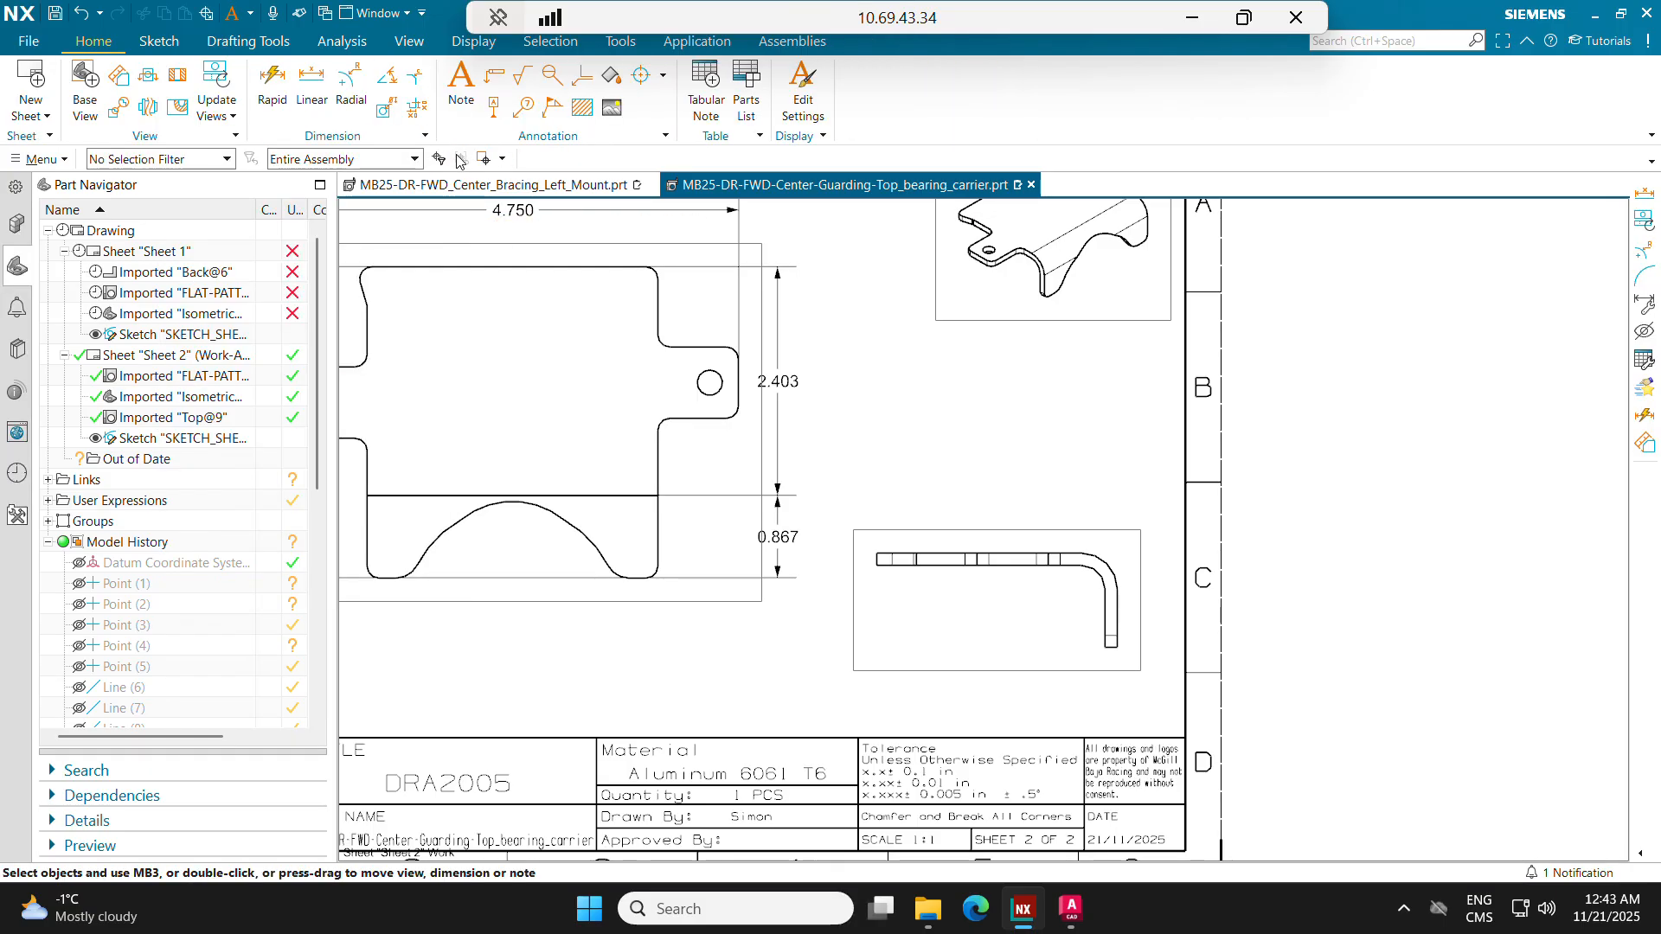
click(351, 87)
scroll(1083, 566, up, 3)
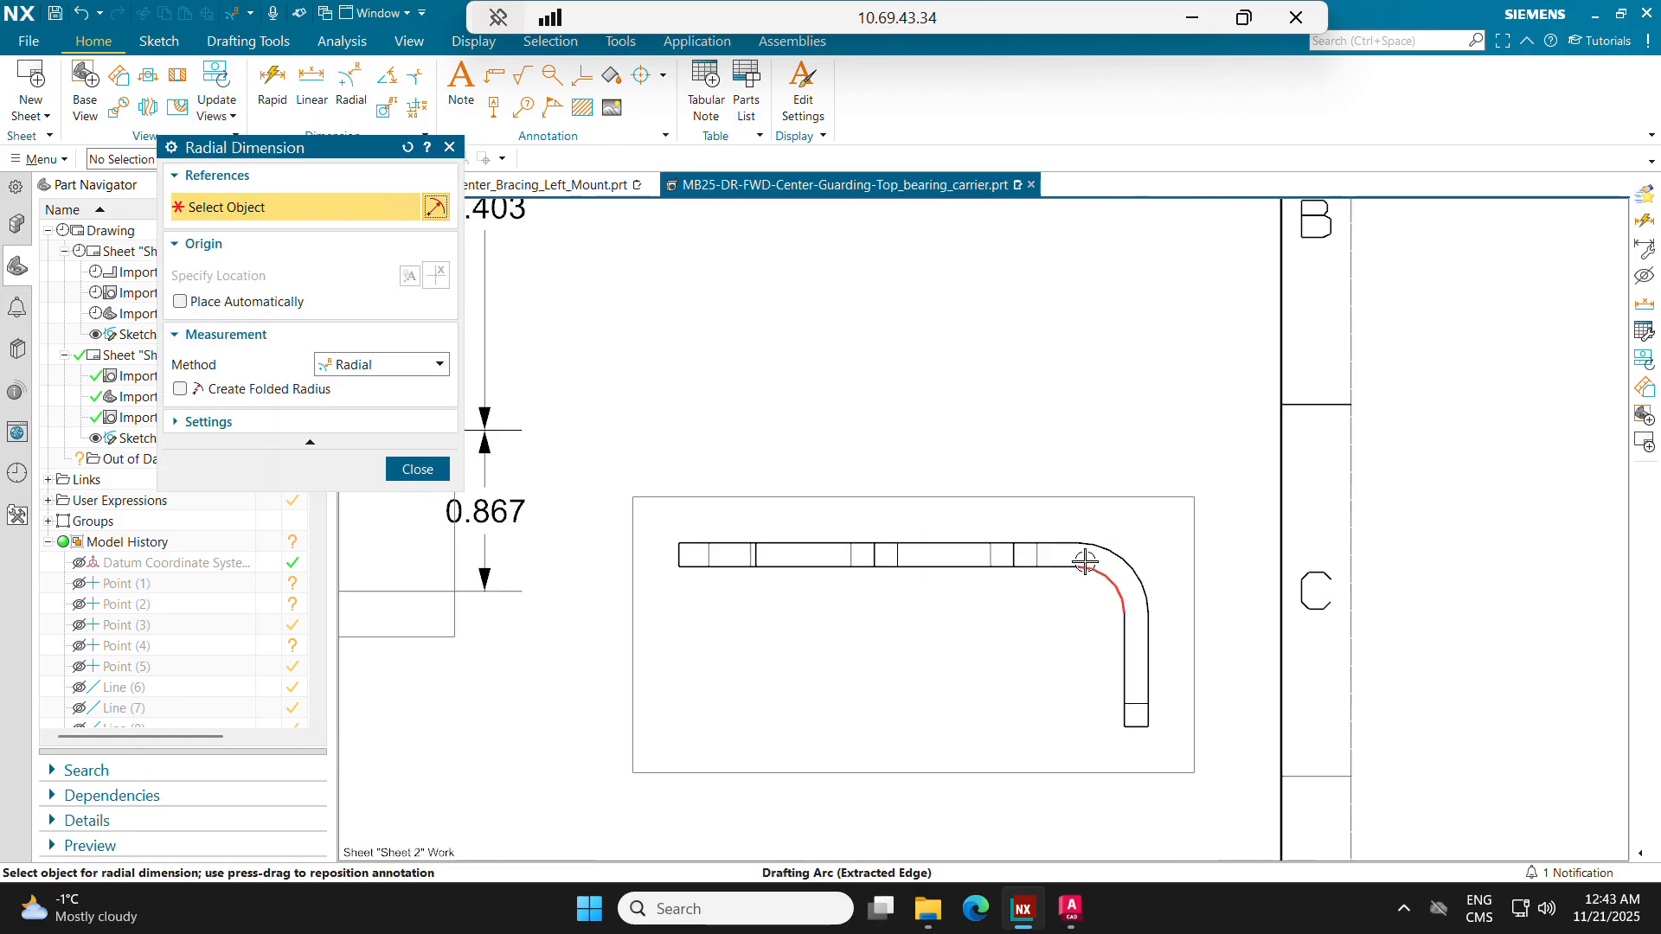
click(1108, 578)
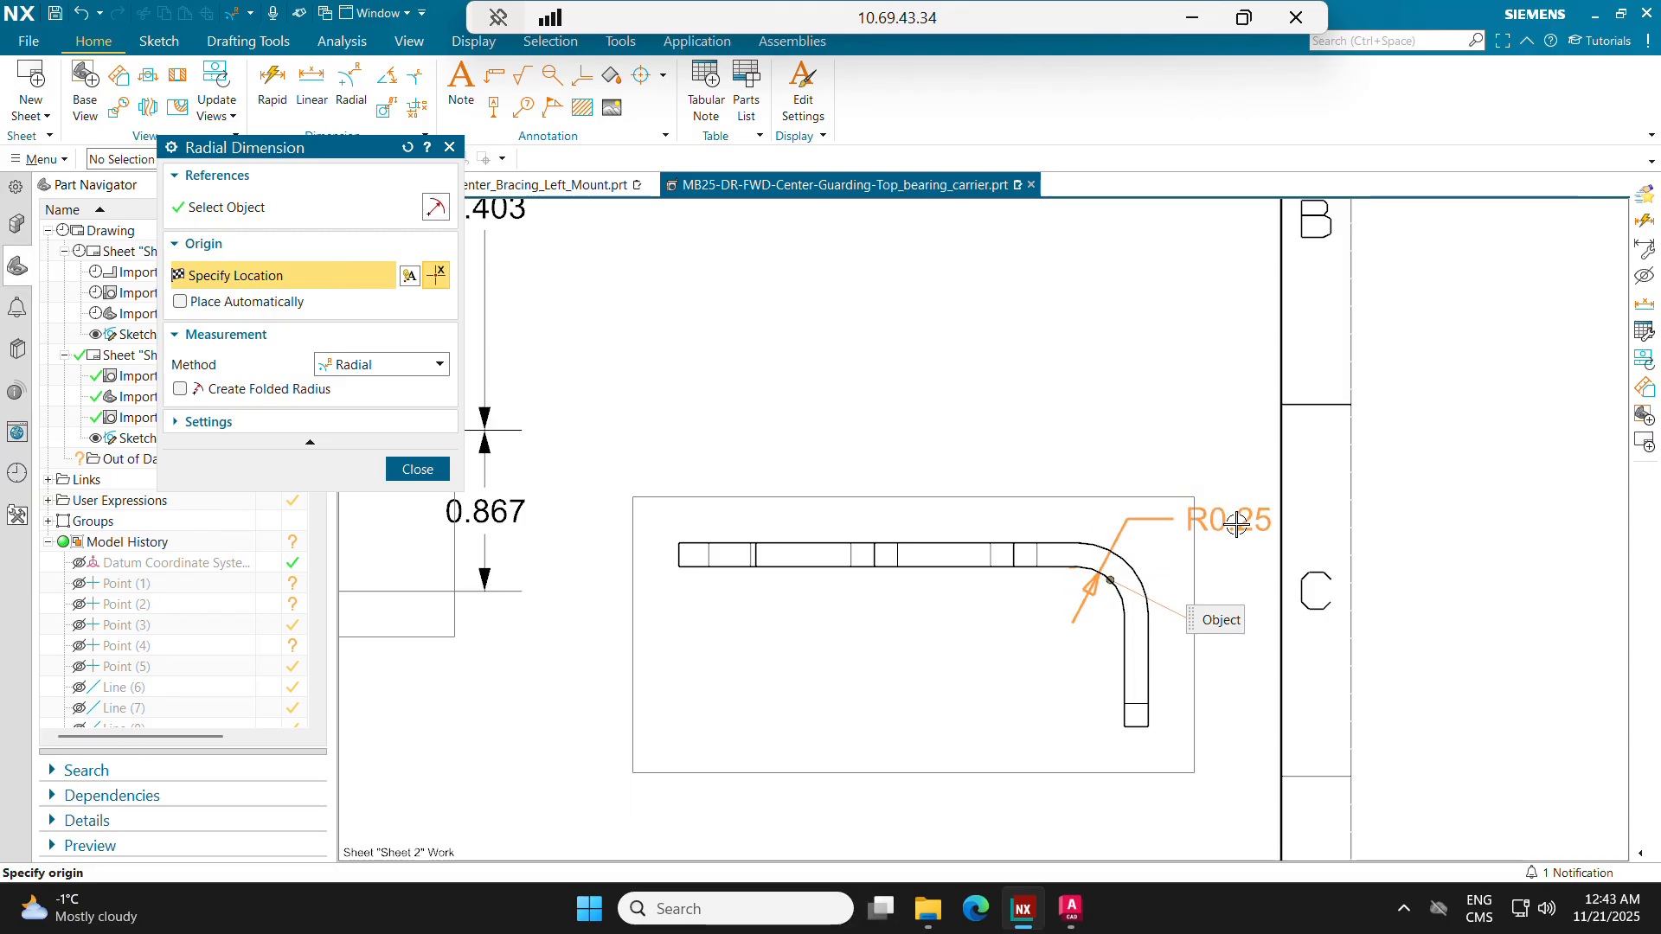
click(1183, 530)
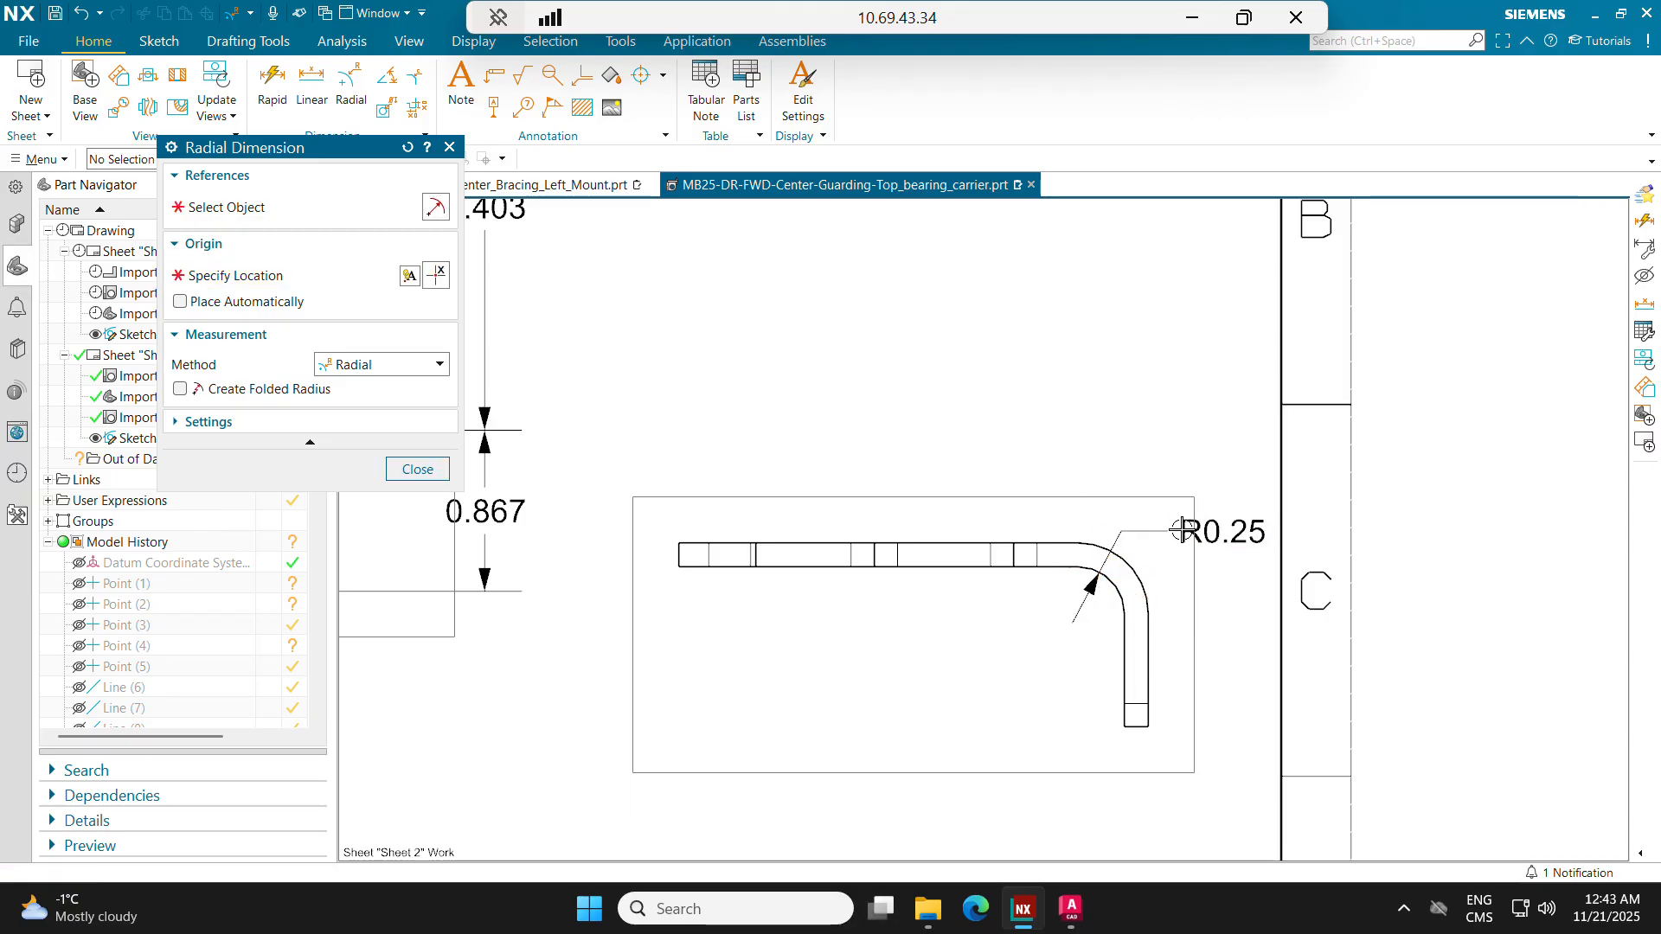
scroll(1182, 529, down, 1)
scroll(1073, 578, up, 3)
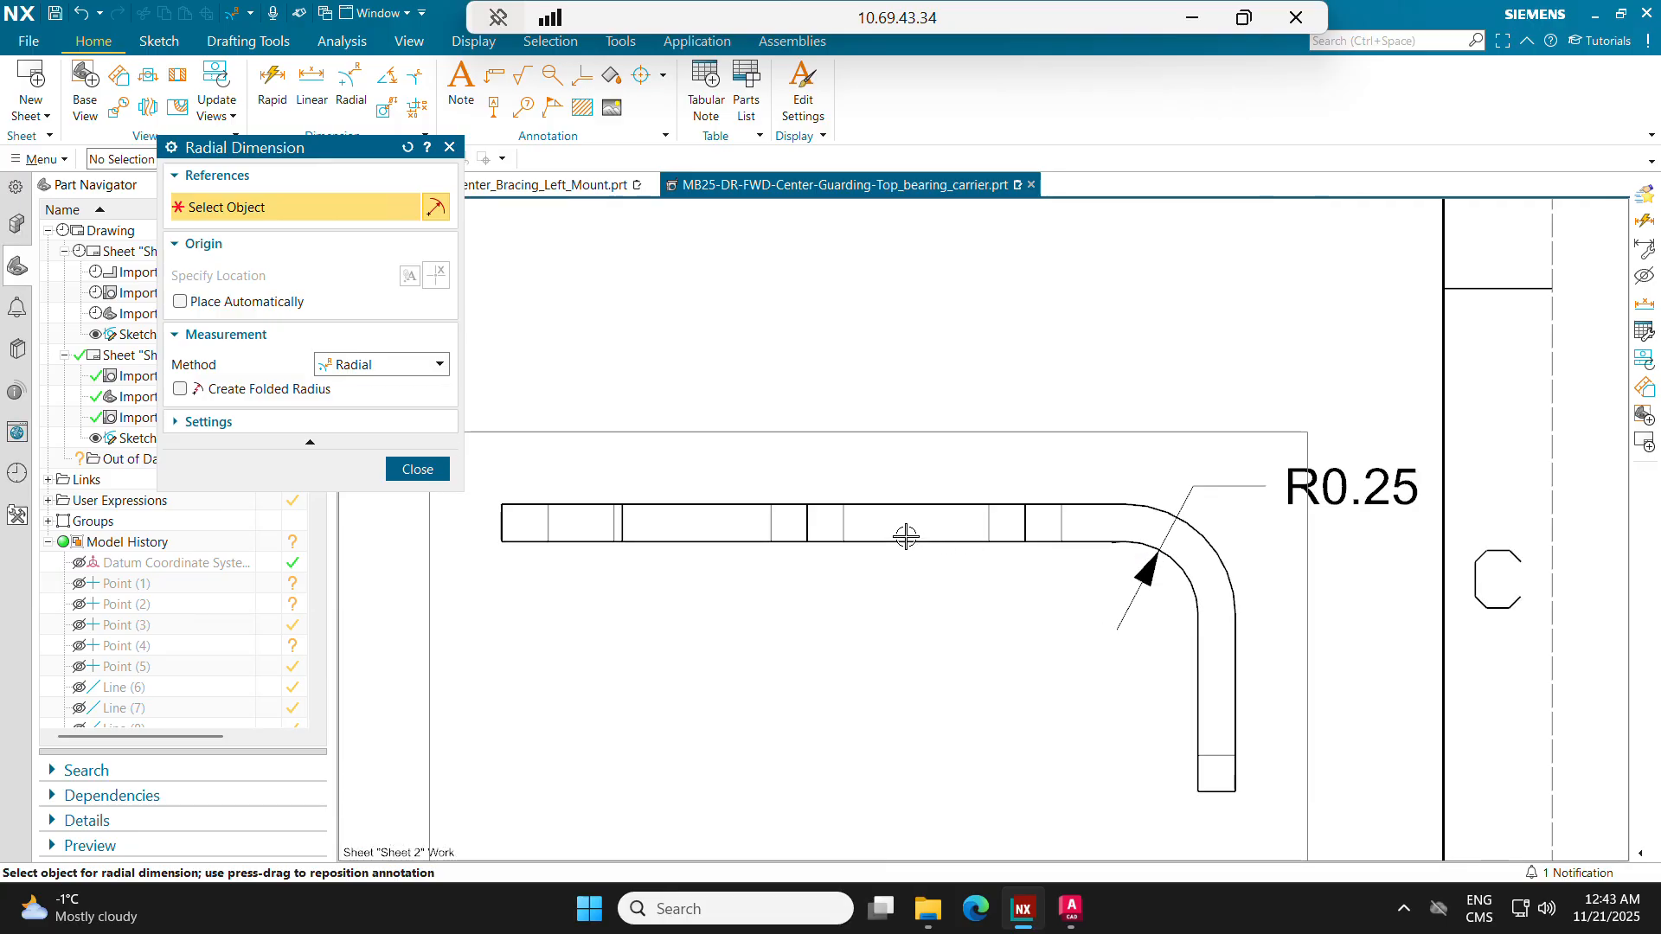
click(417, 469)
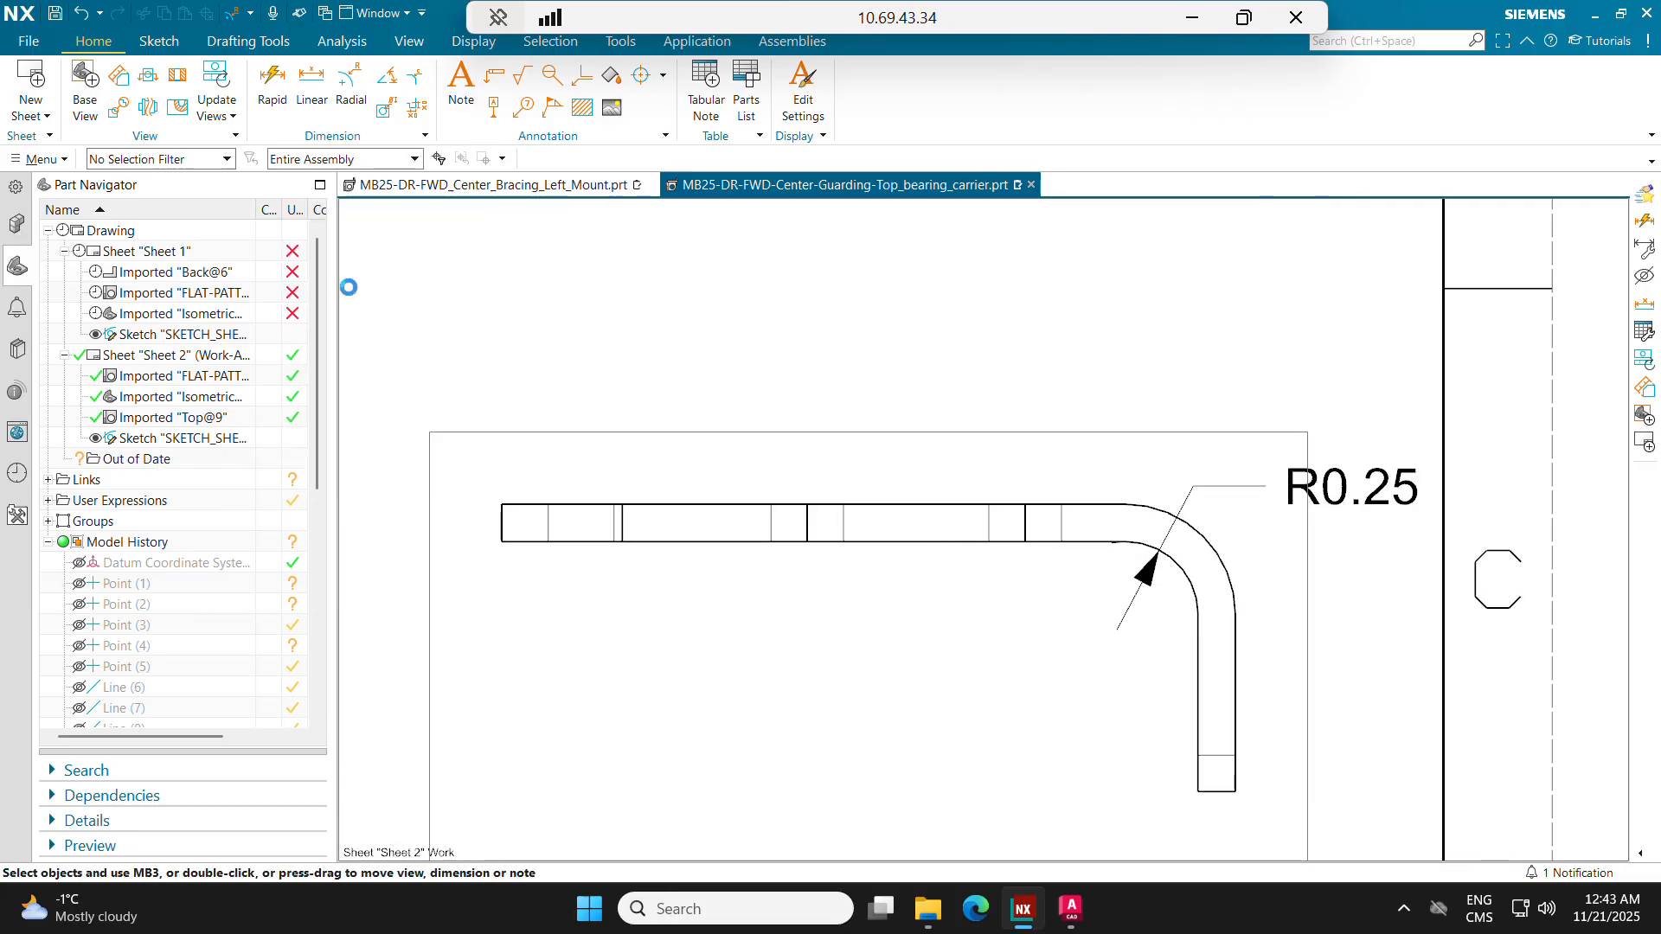
Step: Add an angular dimension between the inner edges of the two legs in the side view, placed inside the bend
click(386, 80)
click(941, 566)
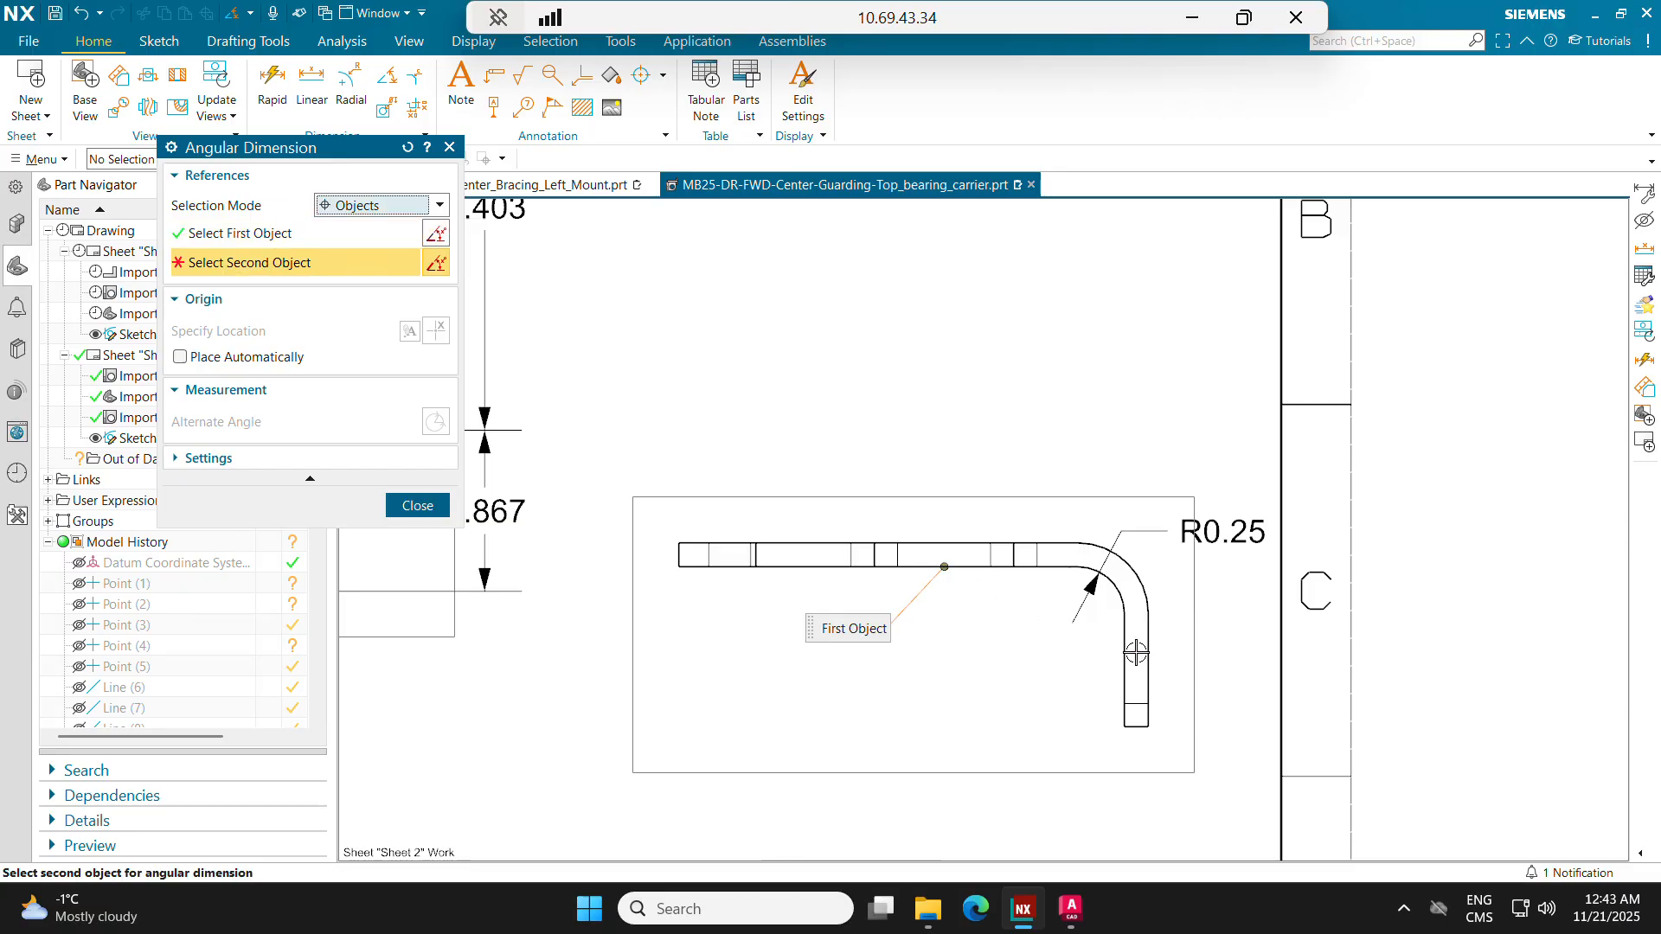
click(1127, 648)
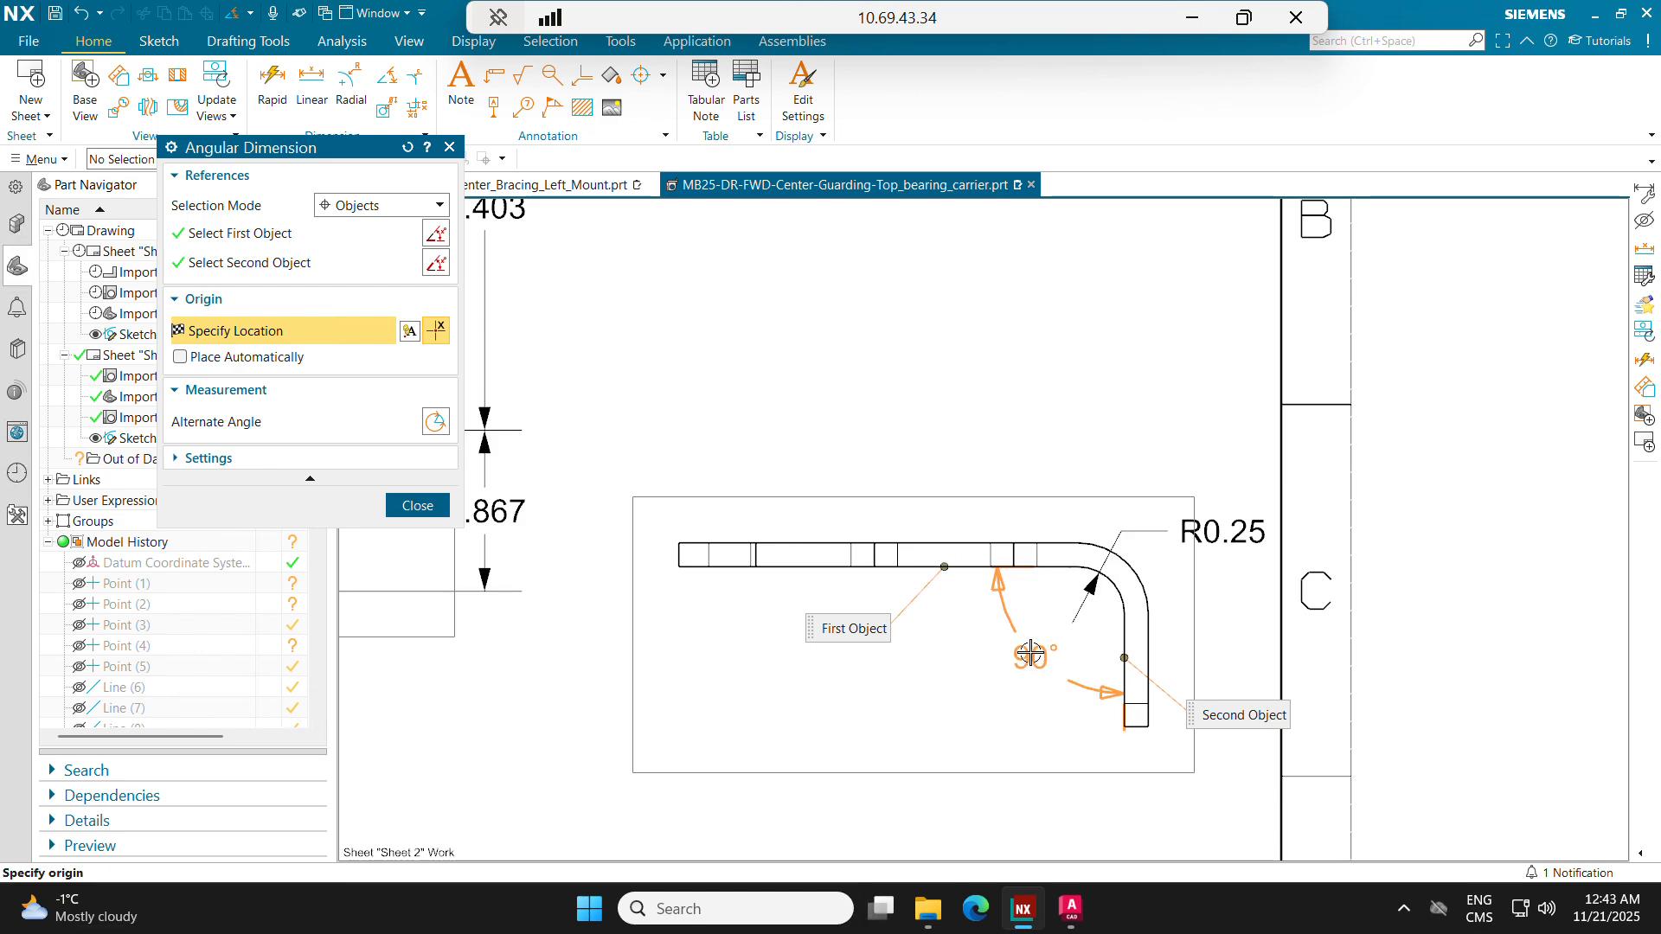
click(1030, 653)
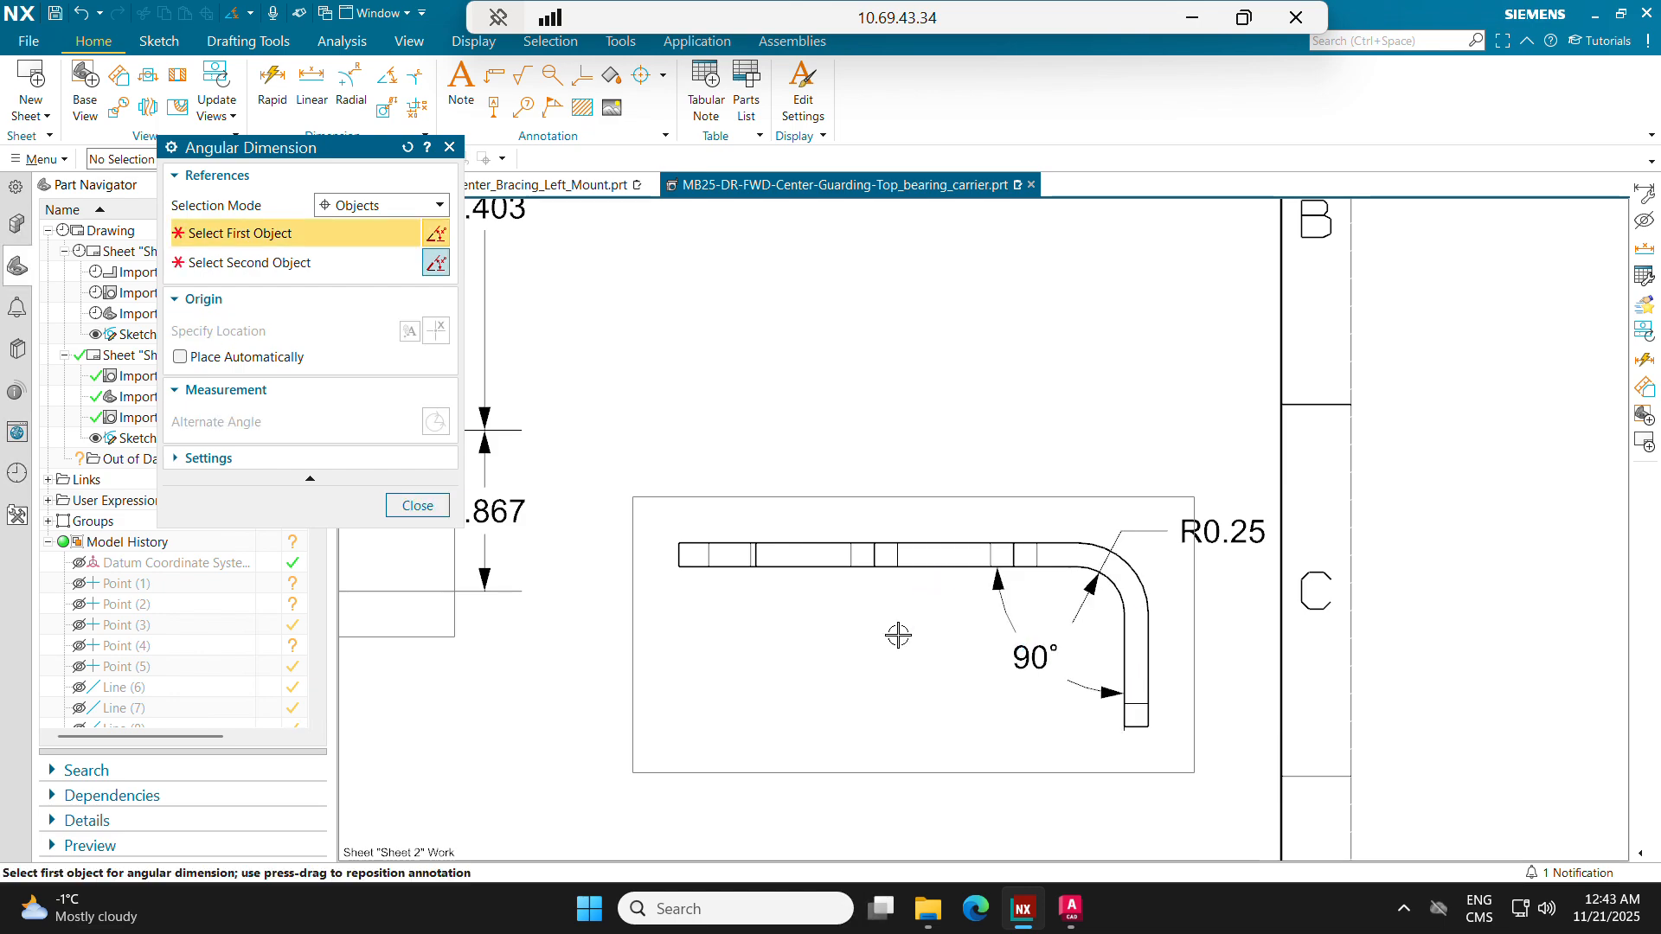
click(417, 506)
Step: Dimension the side view's overall length from the horizontal leg's free end to the flange's outer face, placed above the profile
click(311, 82)
shift+middle_drag(811, 493, 874, 470)
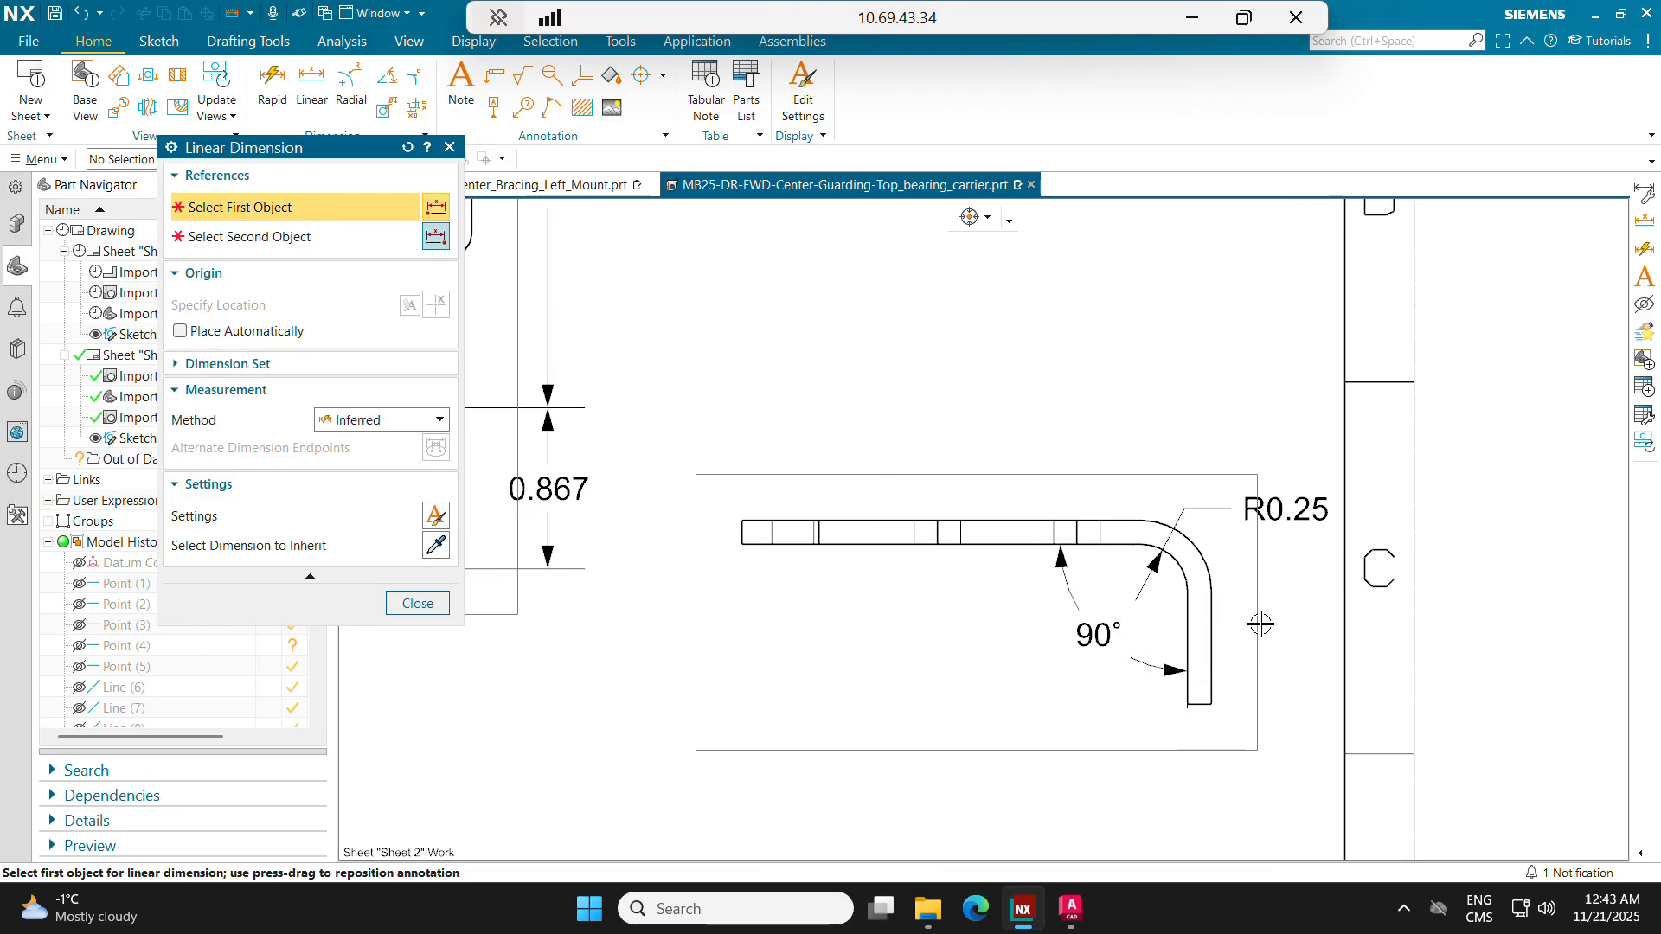
click(1210, 609)
scroll(745, 556, up, 4)
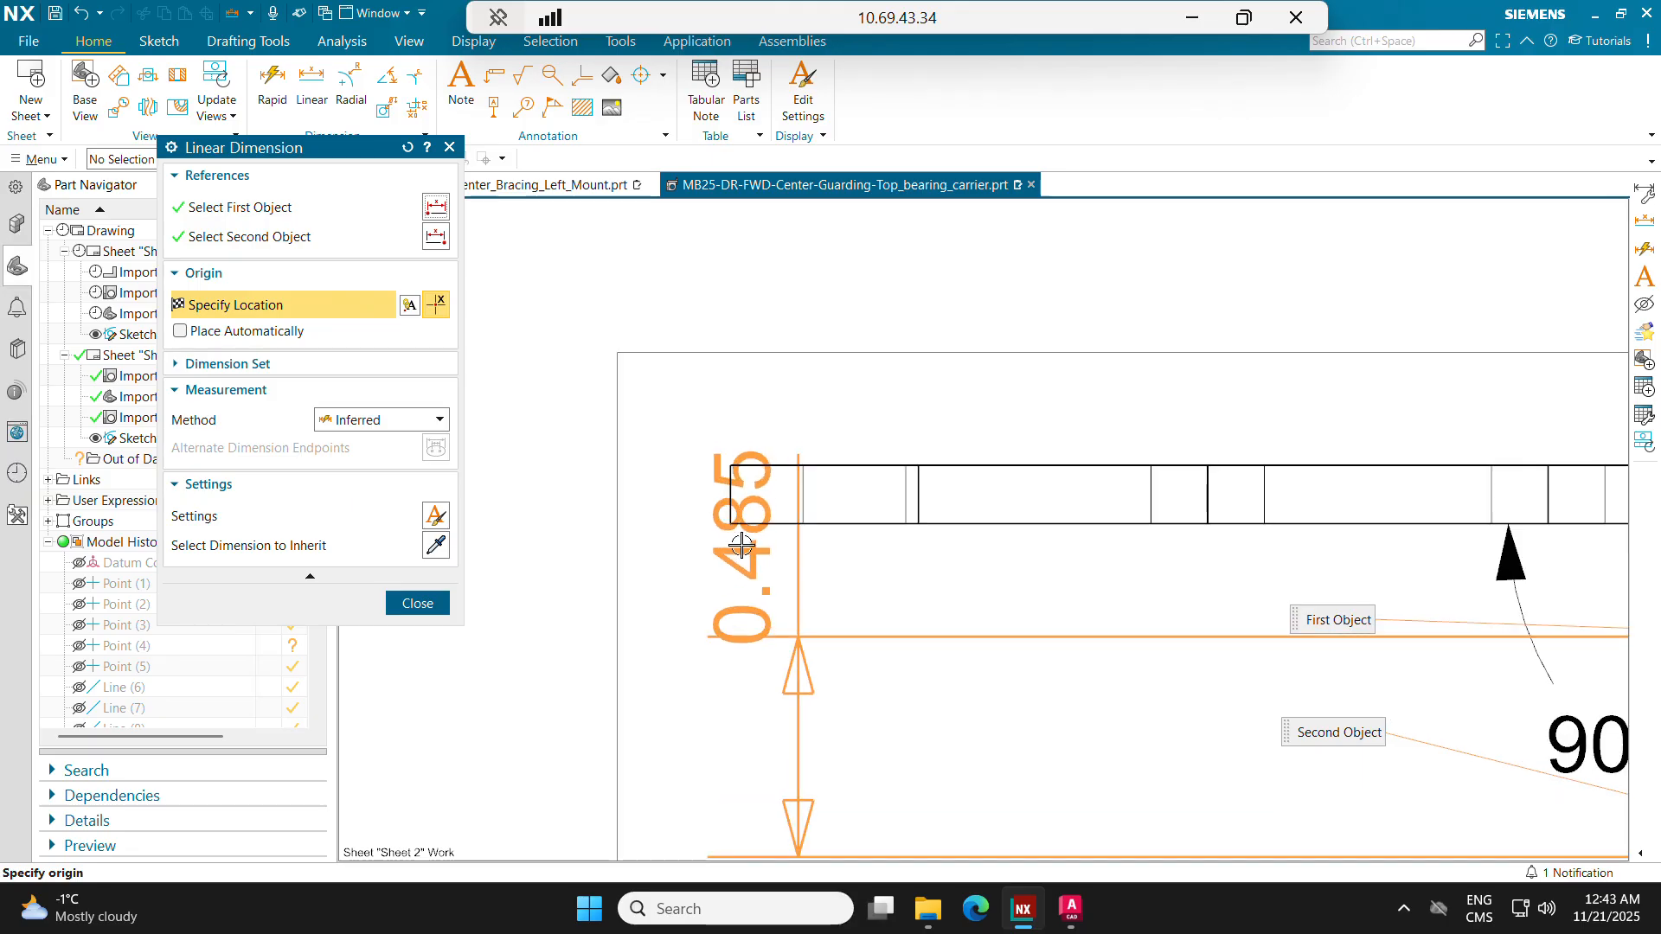
click(730, 468)
scroll(800, 500, down, 4)
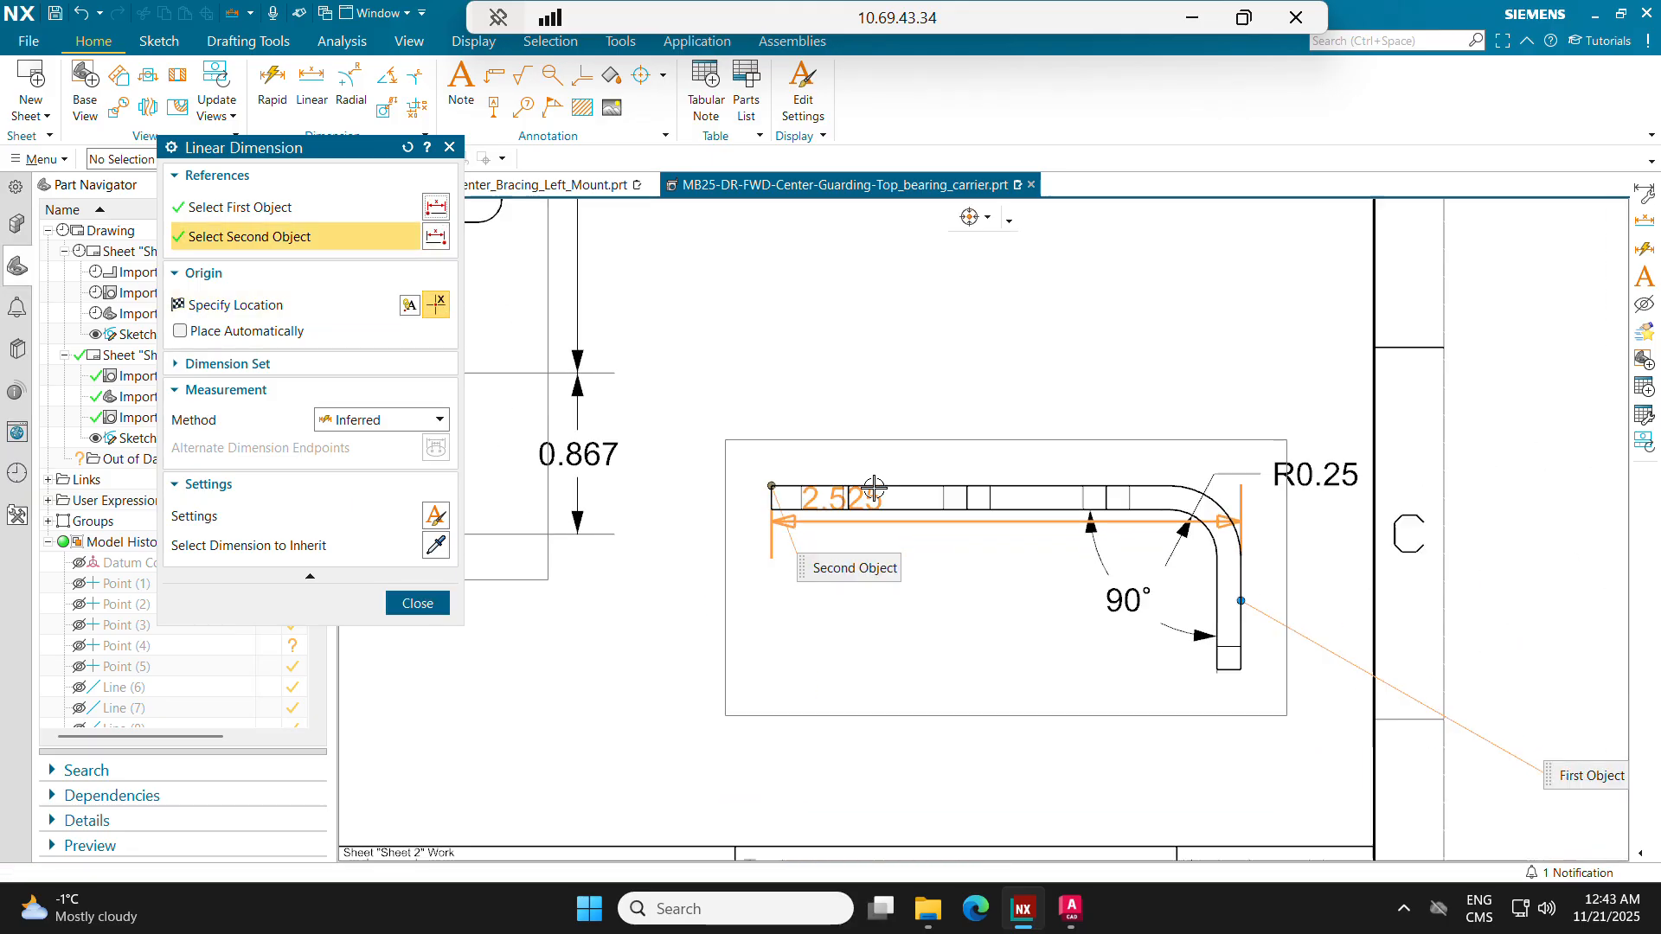
click(994, 403)
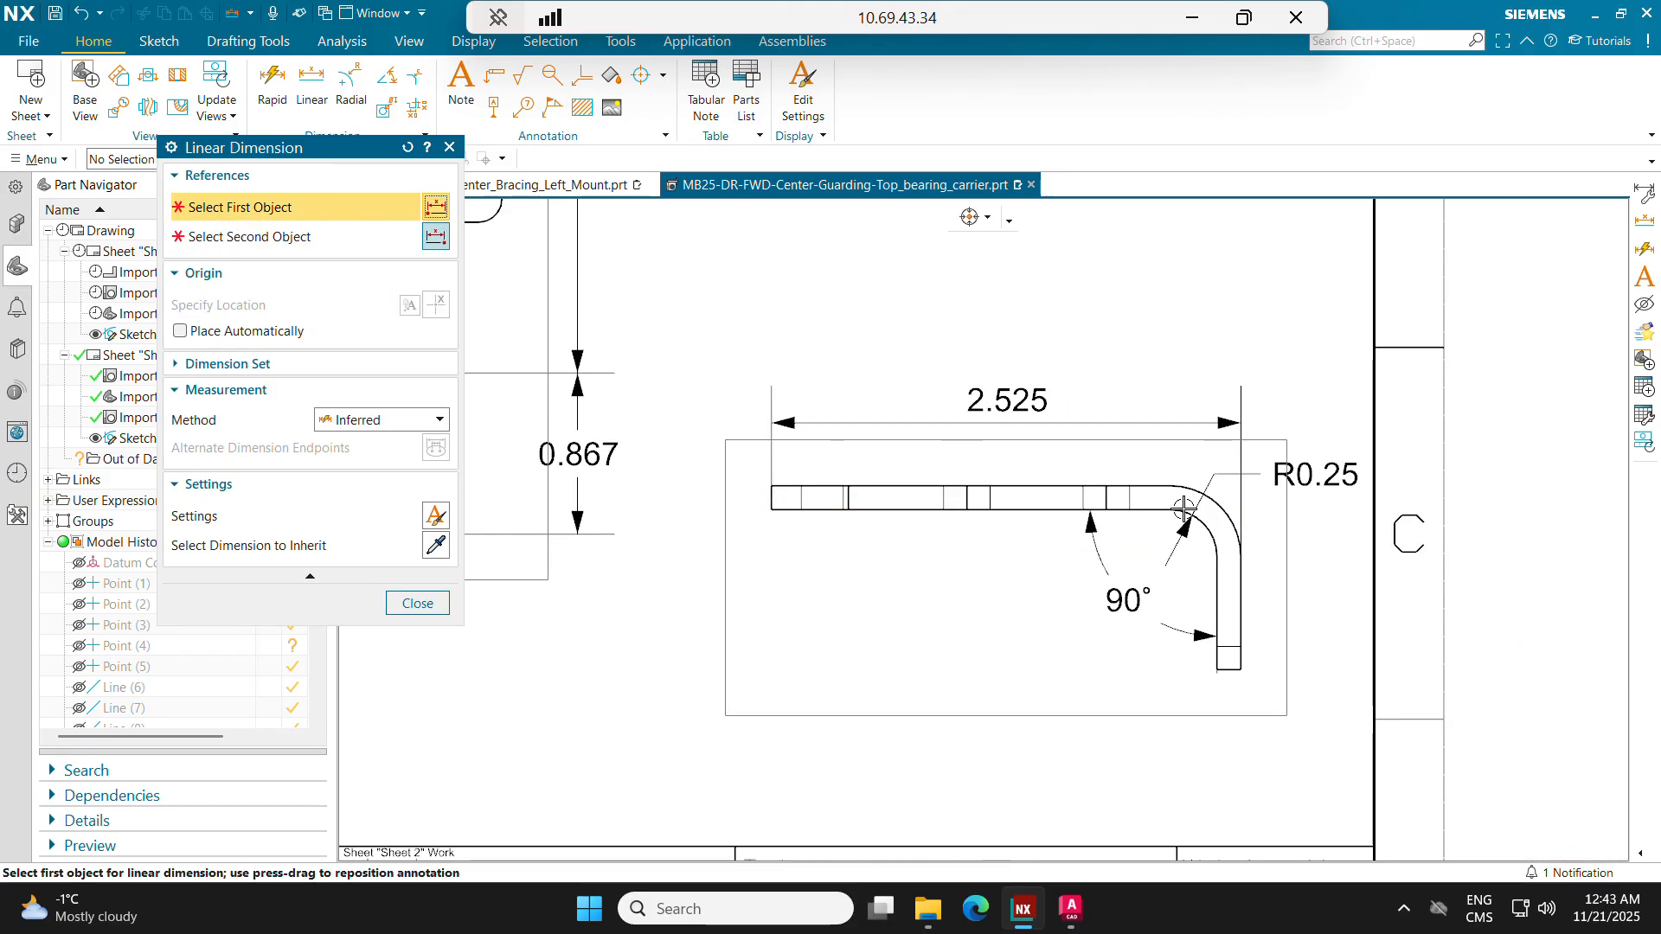
Step: Dimension the bent flange's height from the profile's top edge to the flange's bottom edge, placed right of the flange
scroll(1138, 477, up, 1)
click(1138, 477)
scroll(1271, 631, up, 3)
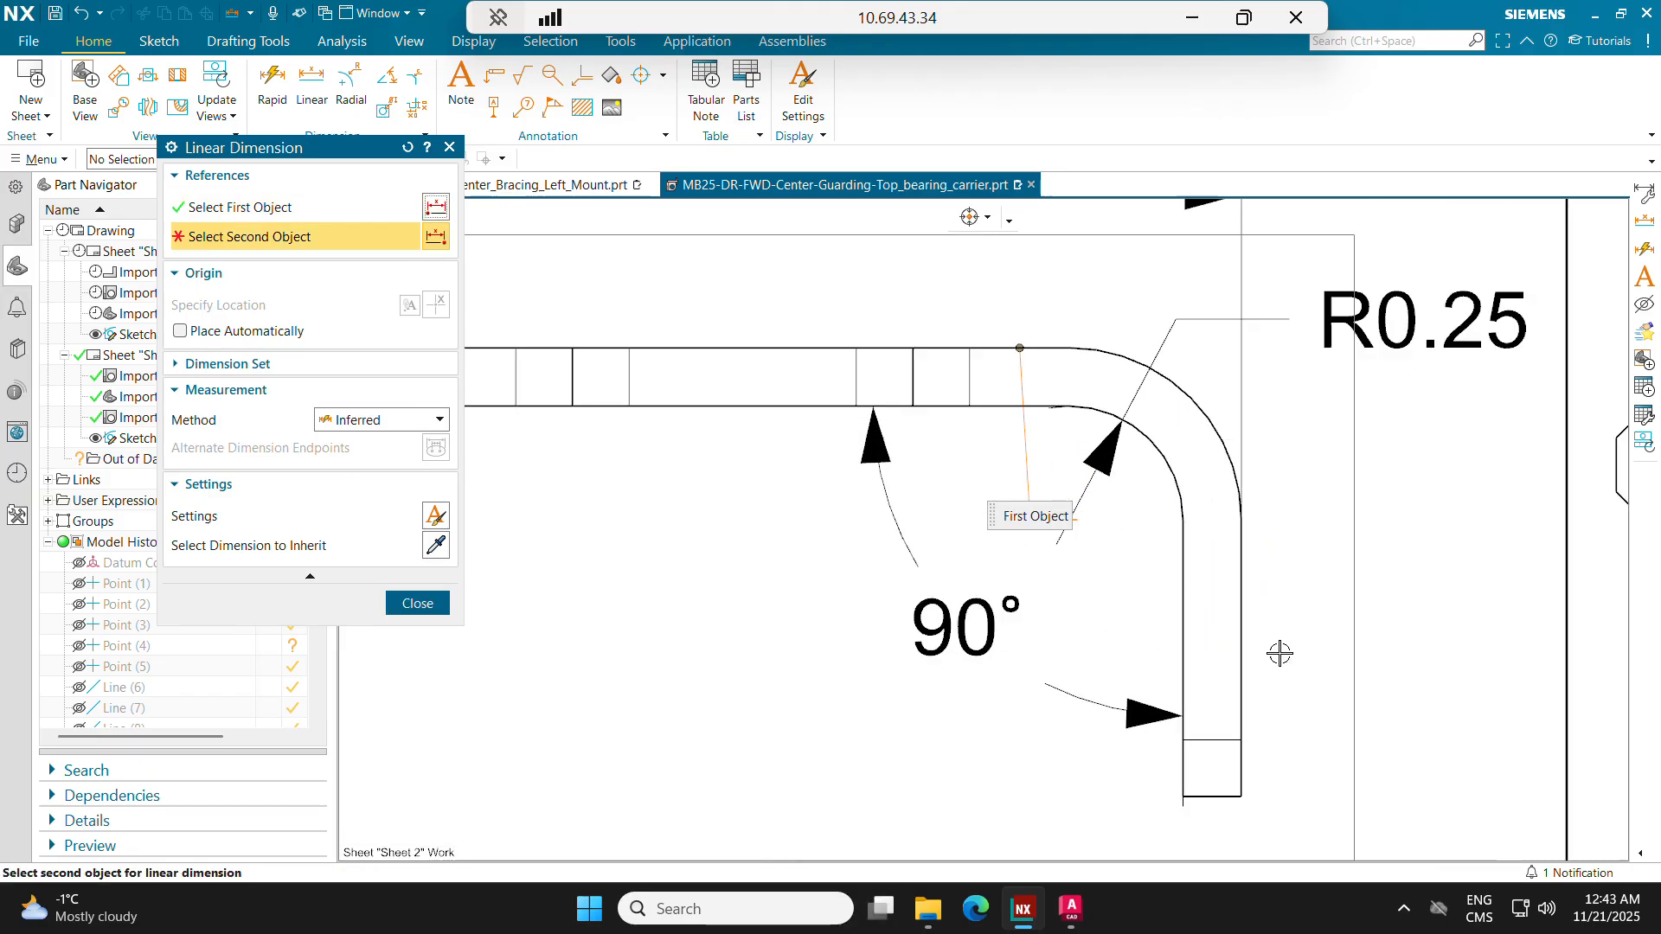
click(1226, 796)
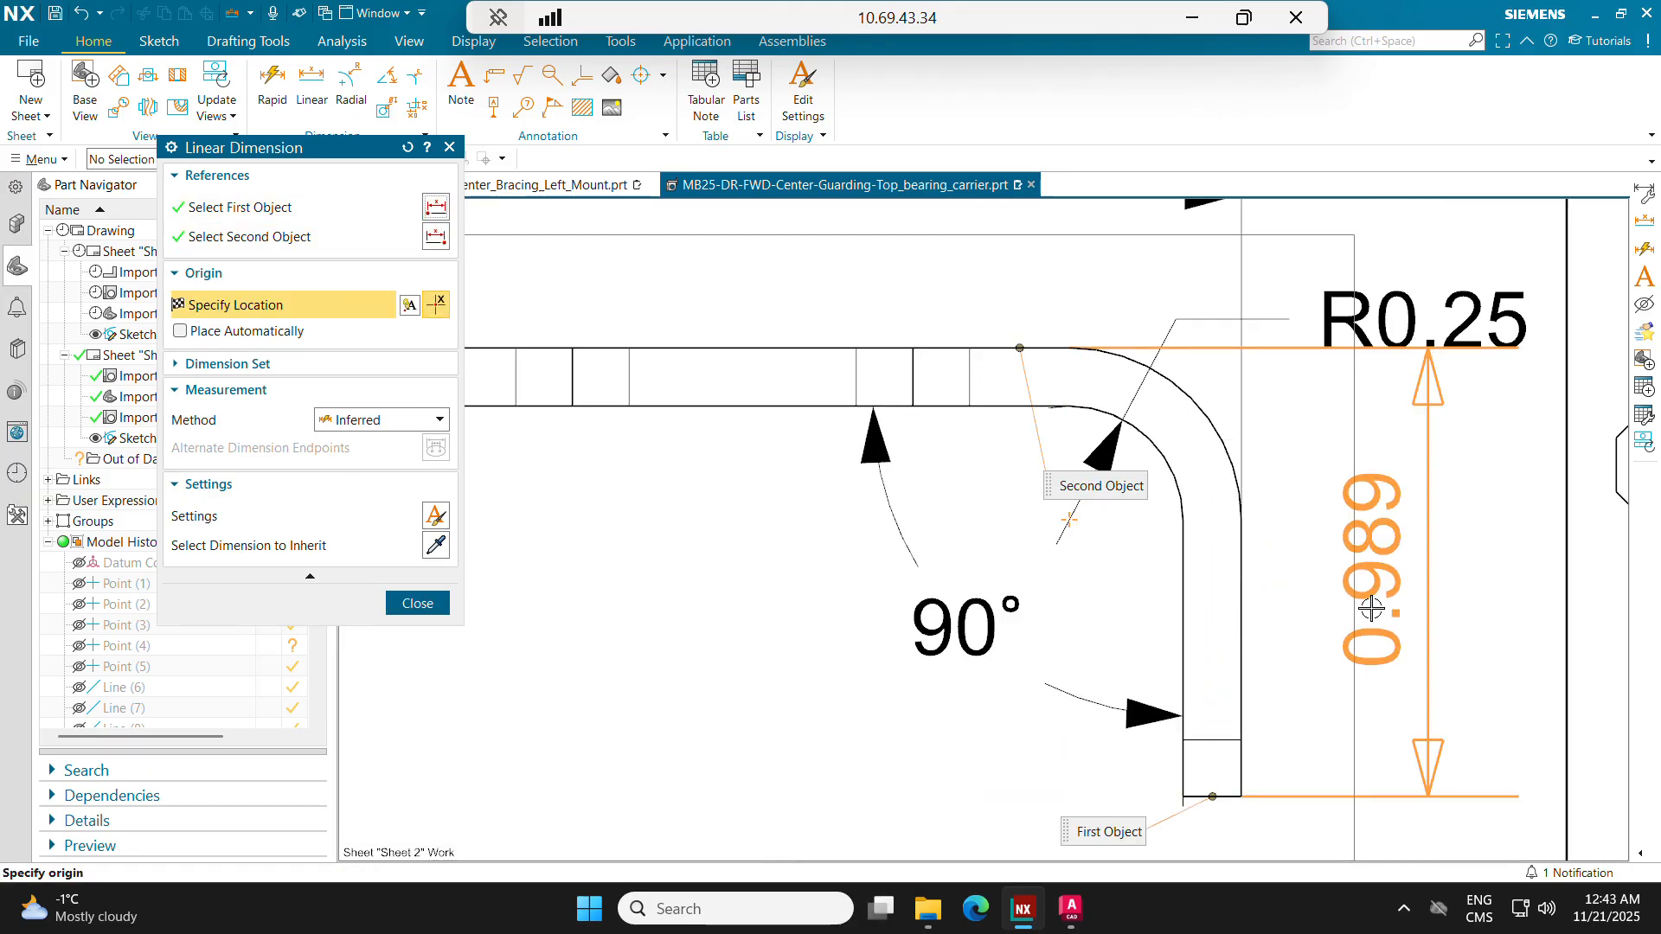
click(1411, 481)
click(1412, 505)
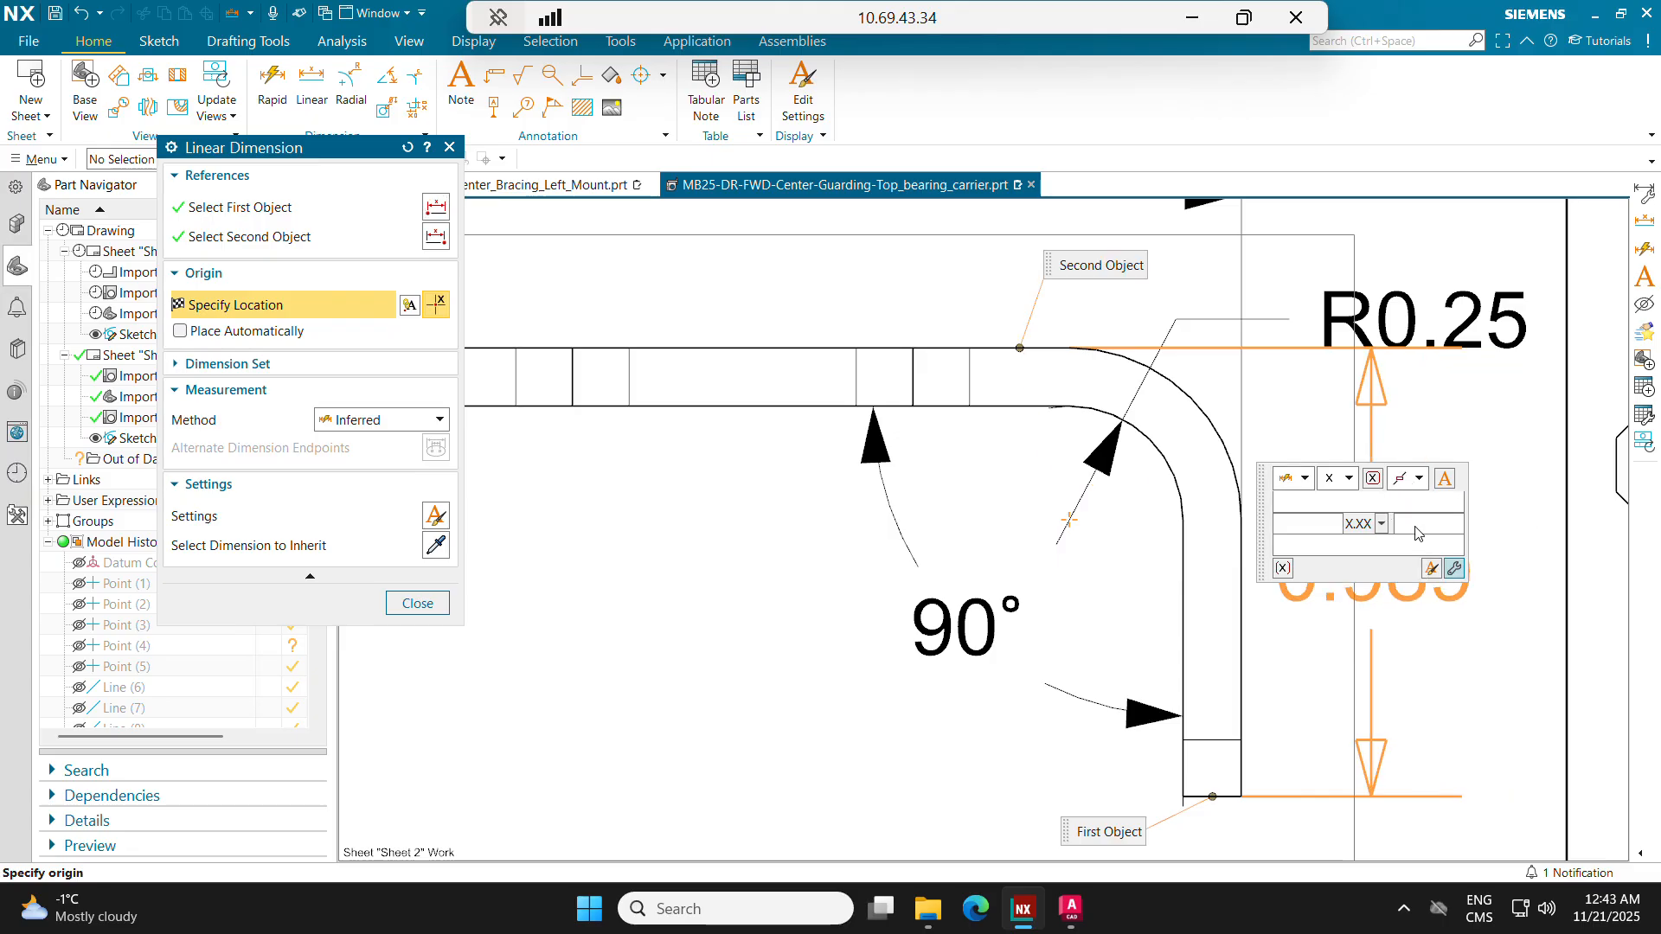
click(1390, 612)
scroll(1350, 554, down, 1)
scroll(713, 673, down, 1)
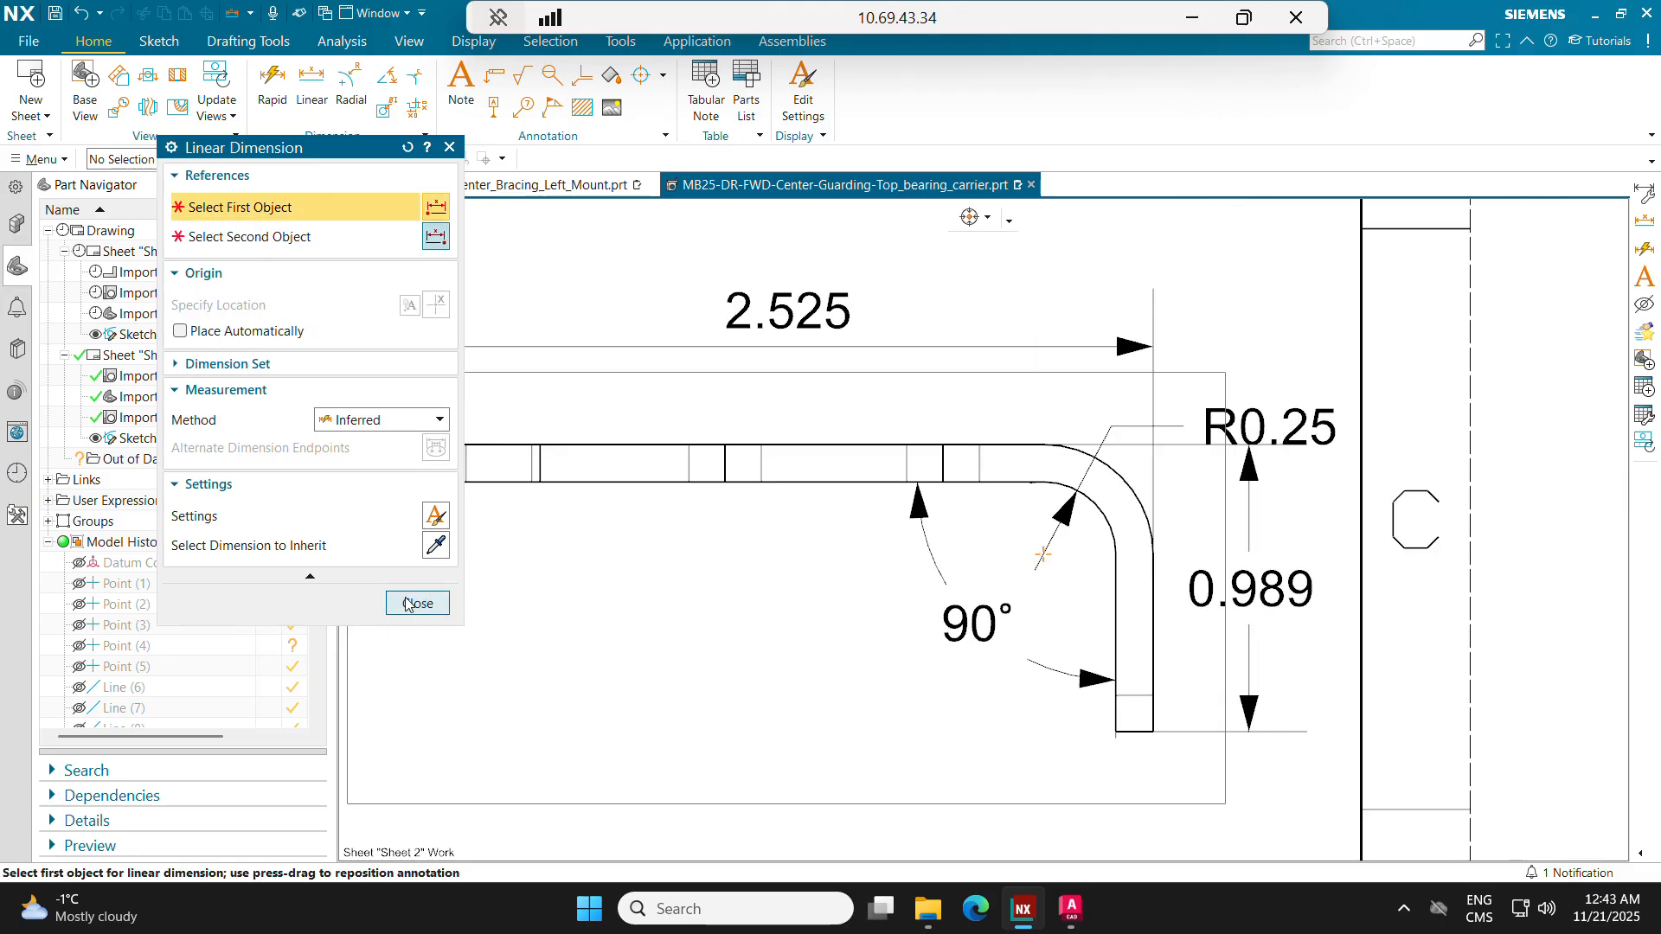
click(417, 603)
Step: Shift the side view left, away from the sheet border, and move its bend radius dimension clear of the flange height dimension
scroll(993, 615, up, 2)
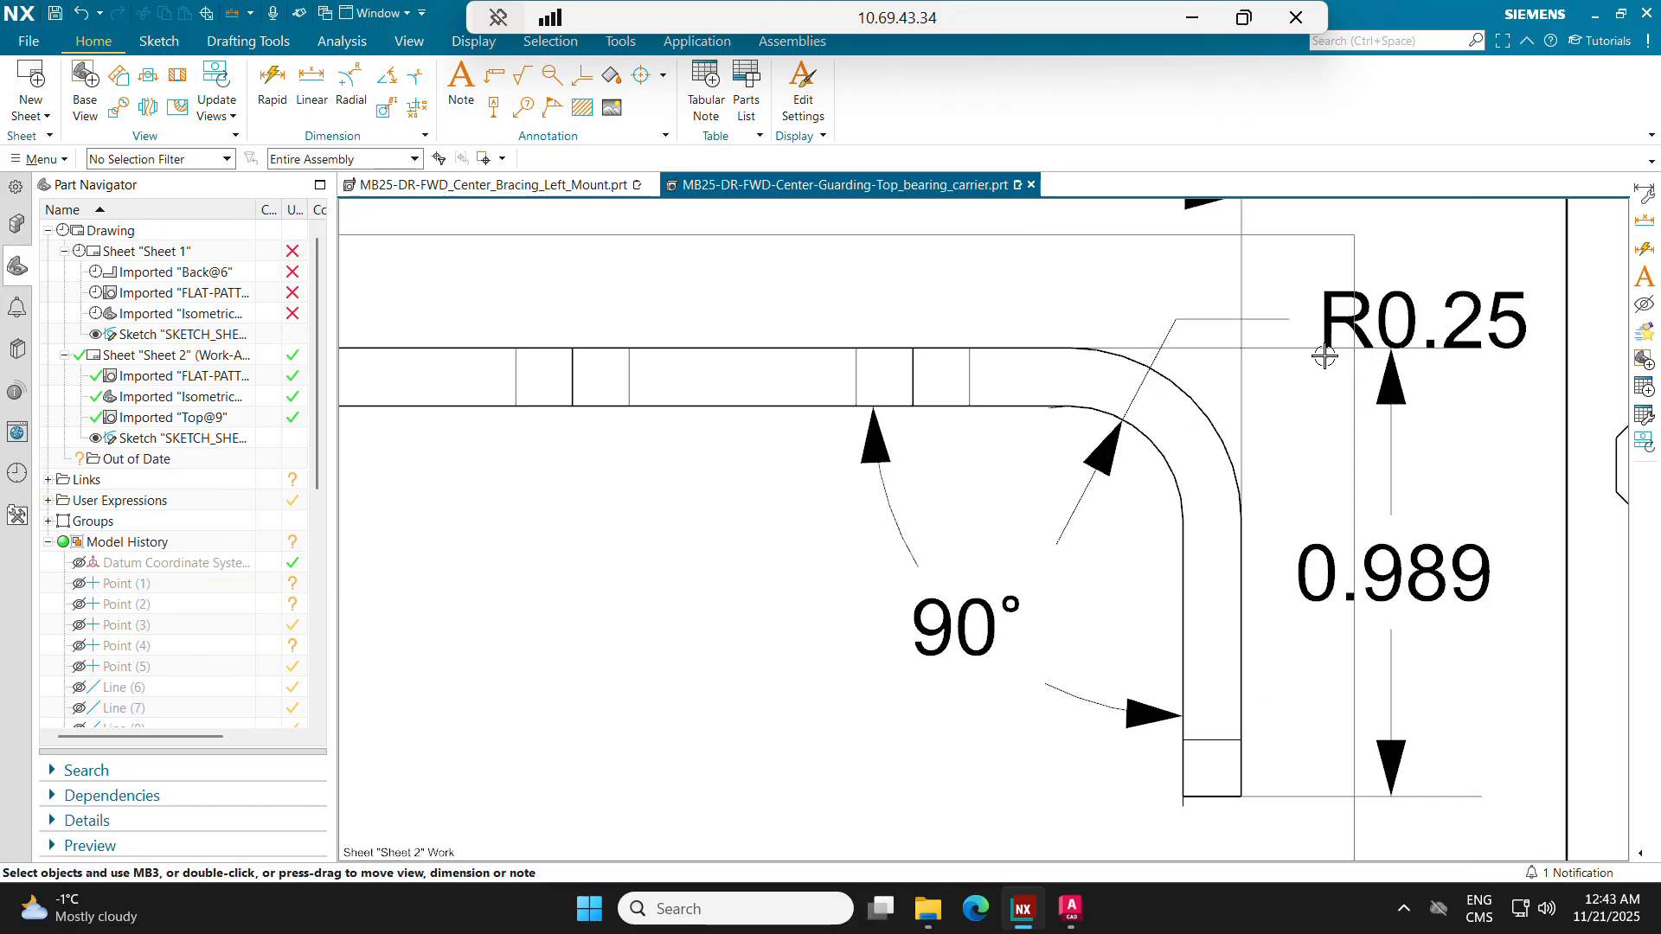
scroll(1078, 636, down, 3)
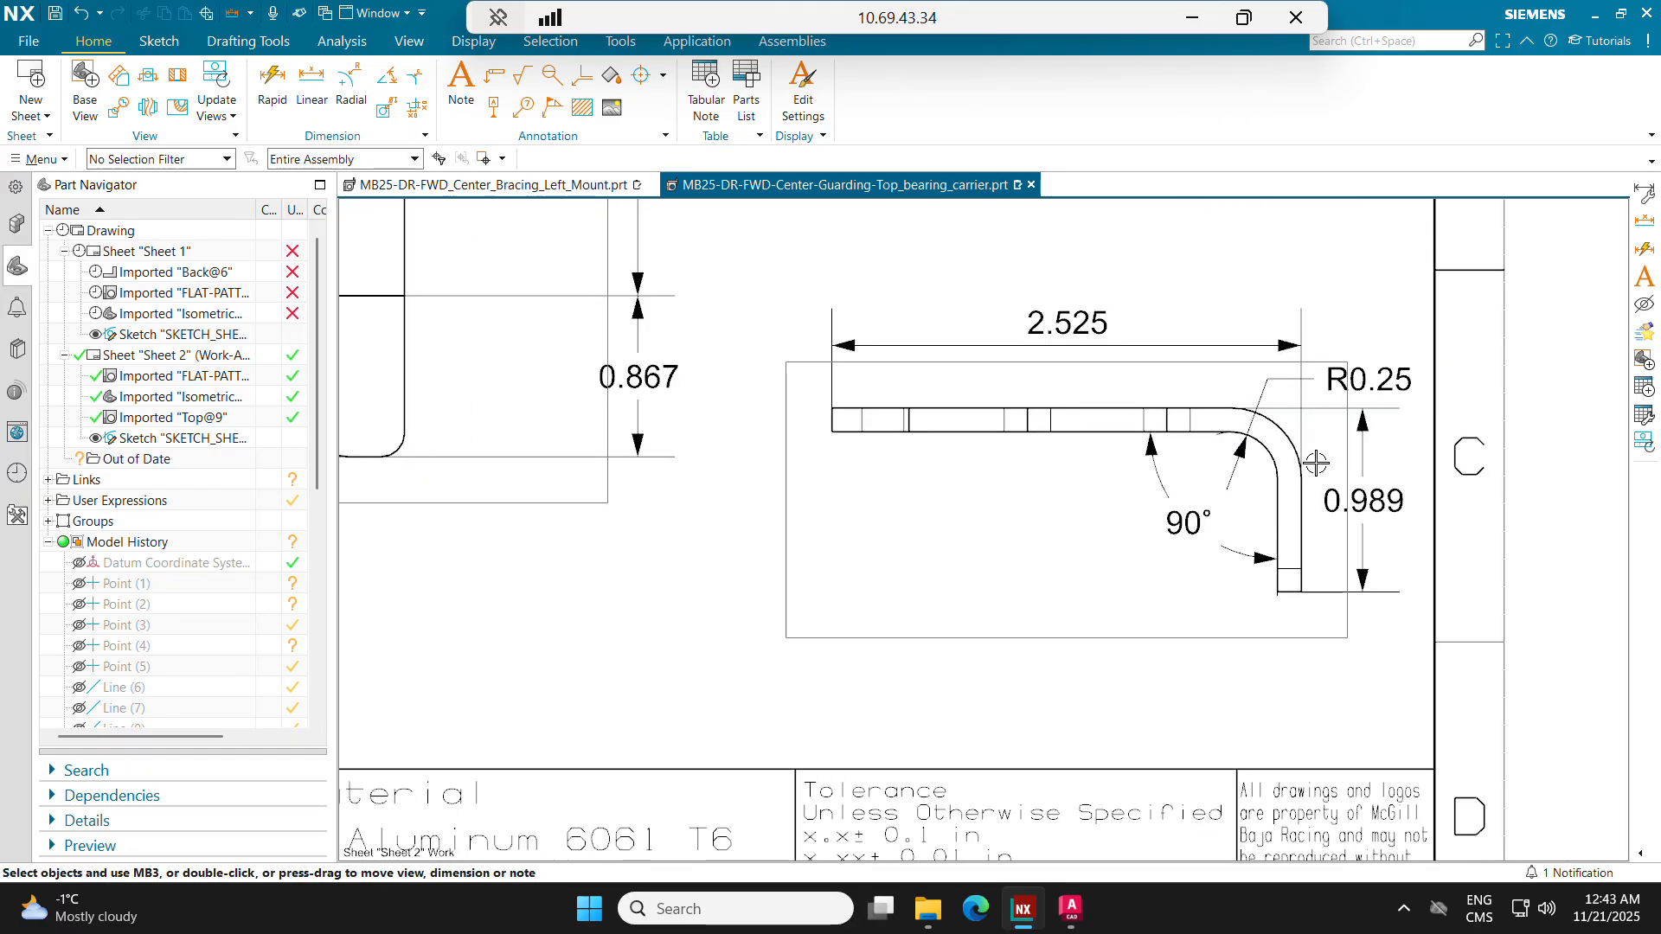
scroll(1079, 635, down, 1)
middle_drag(929, 632, 976, 583)
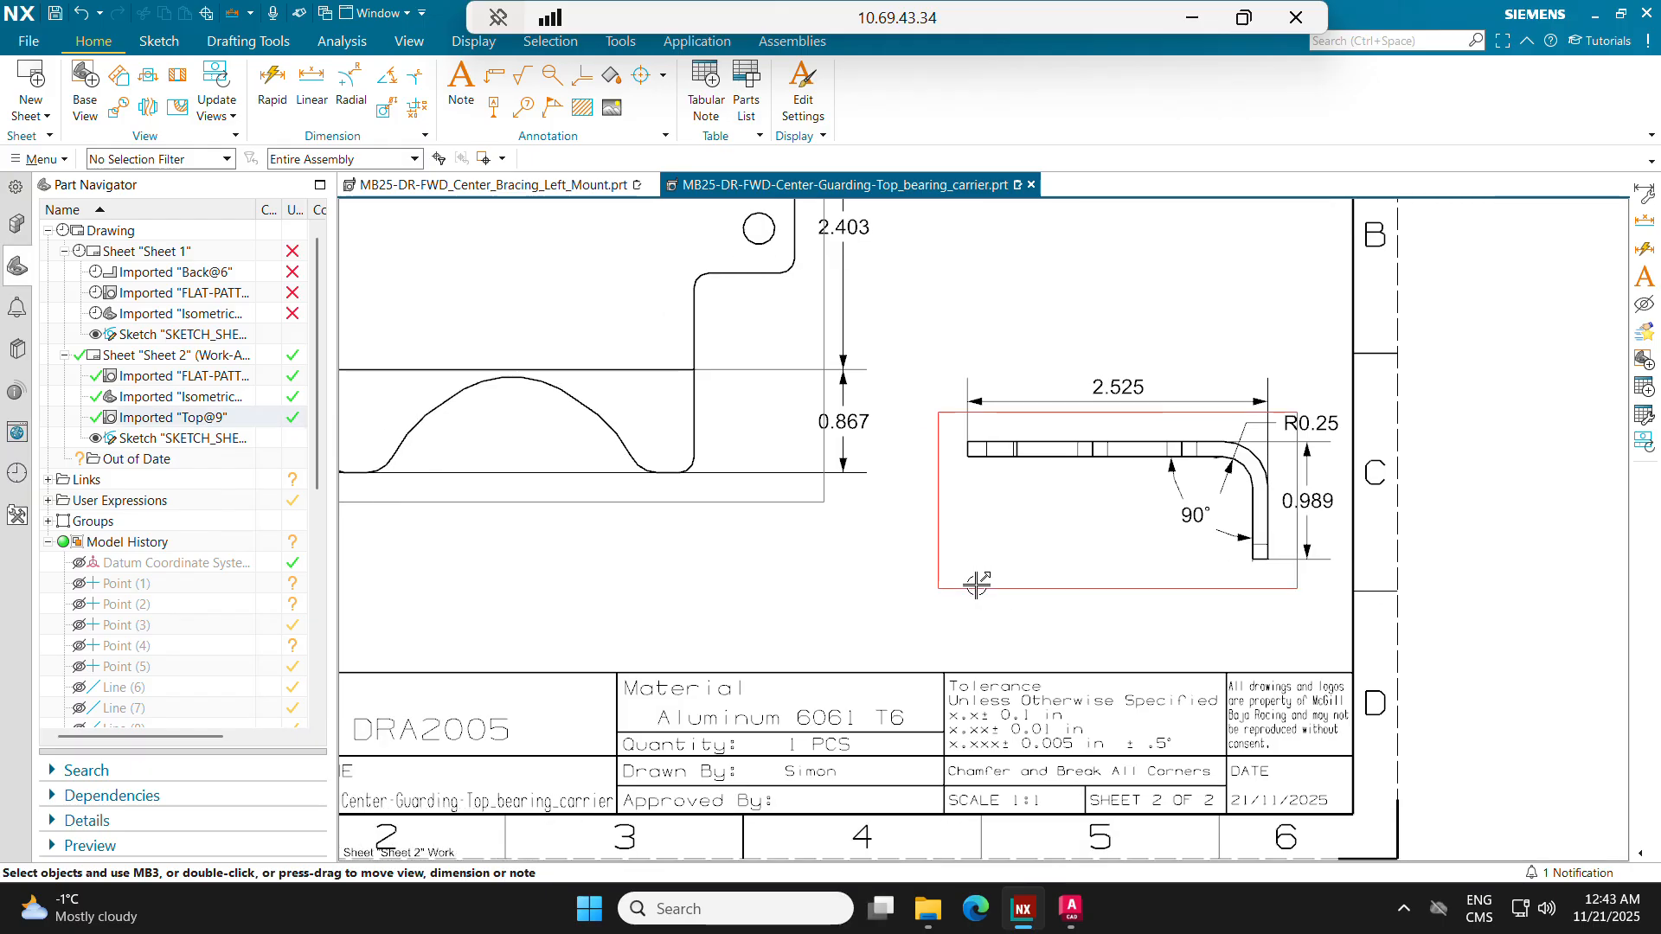
drag(977, 589, 935, 594)
drag(1288, 425, 1321, 421)
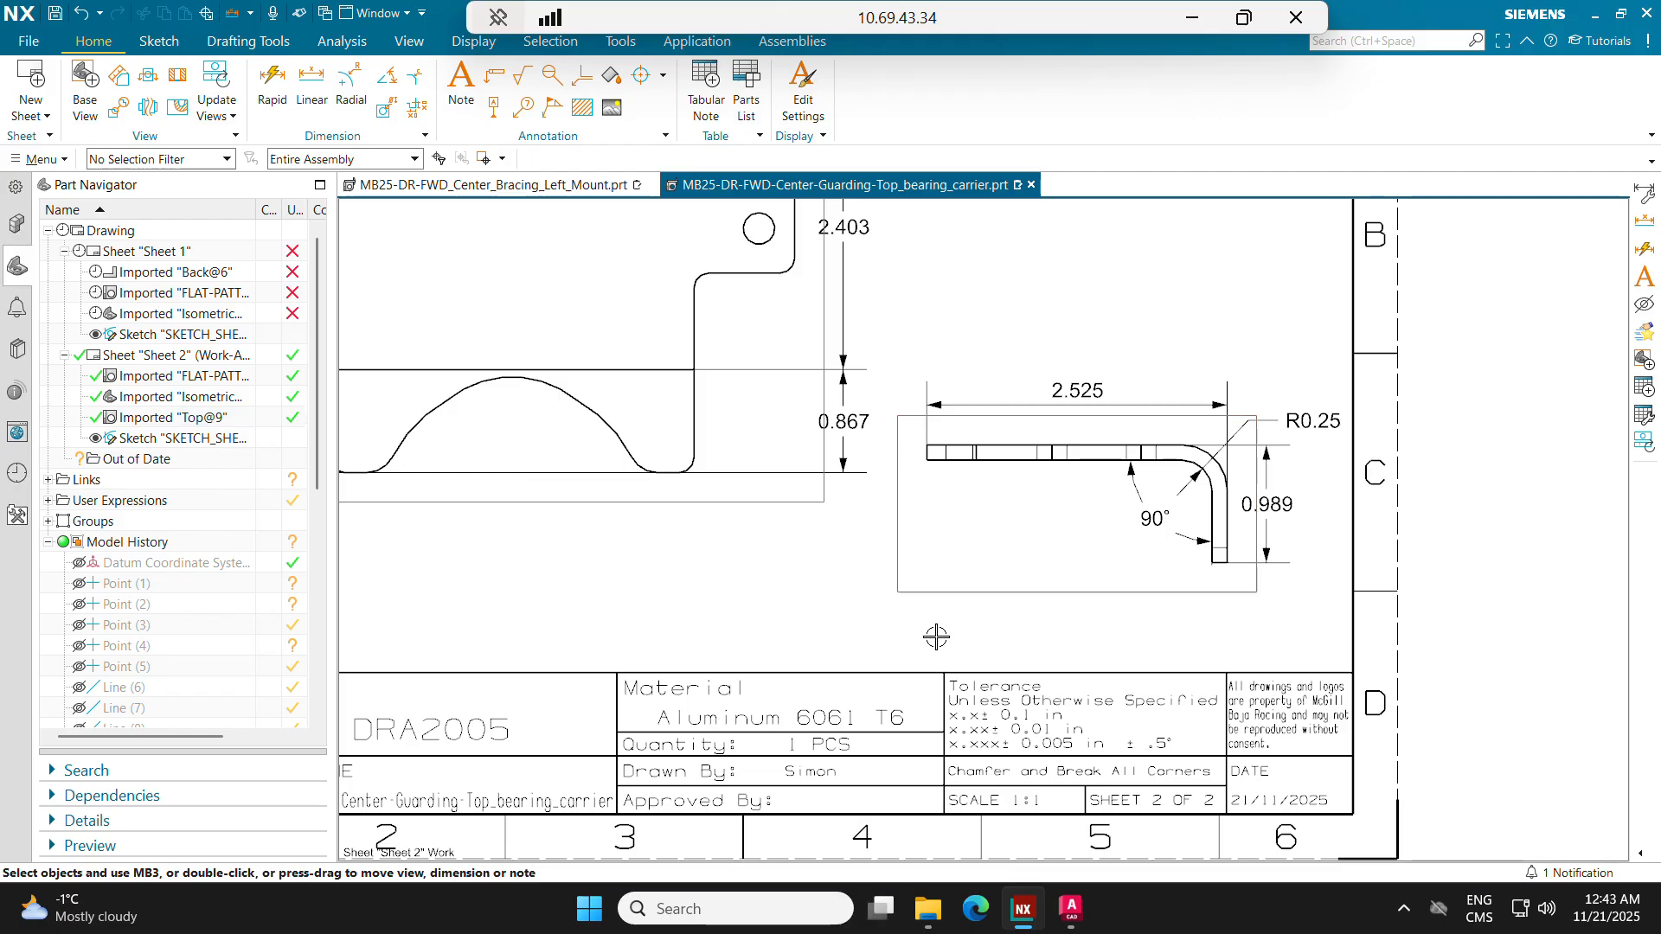
Step: Move the side view up slightly to free space between it and the title block
scroll(936, 636, down, 5)
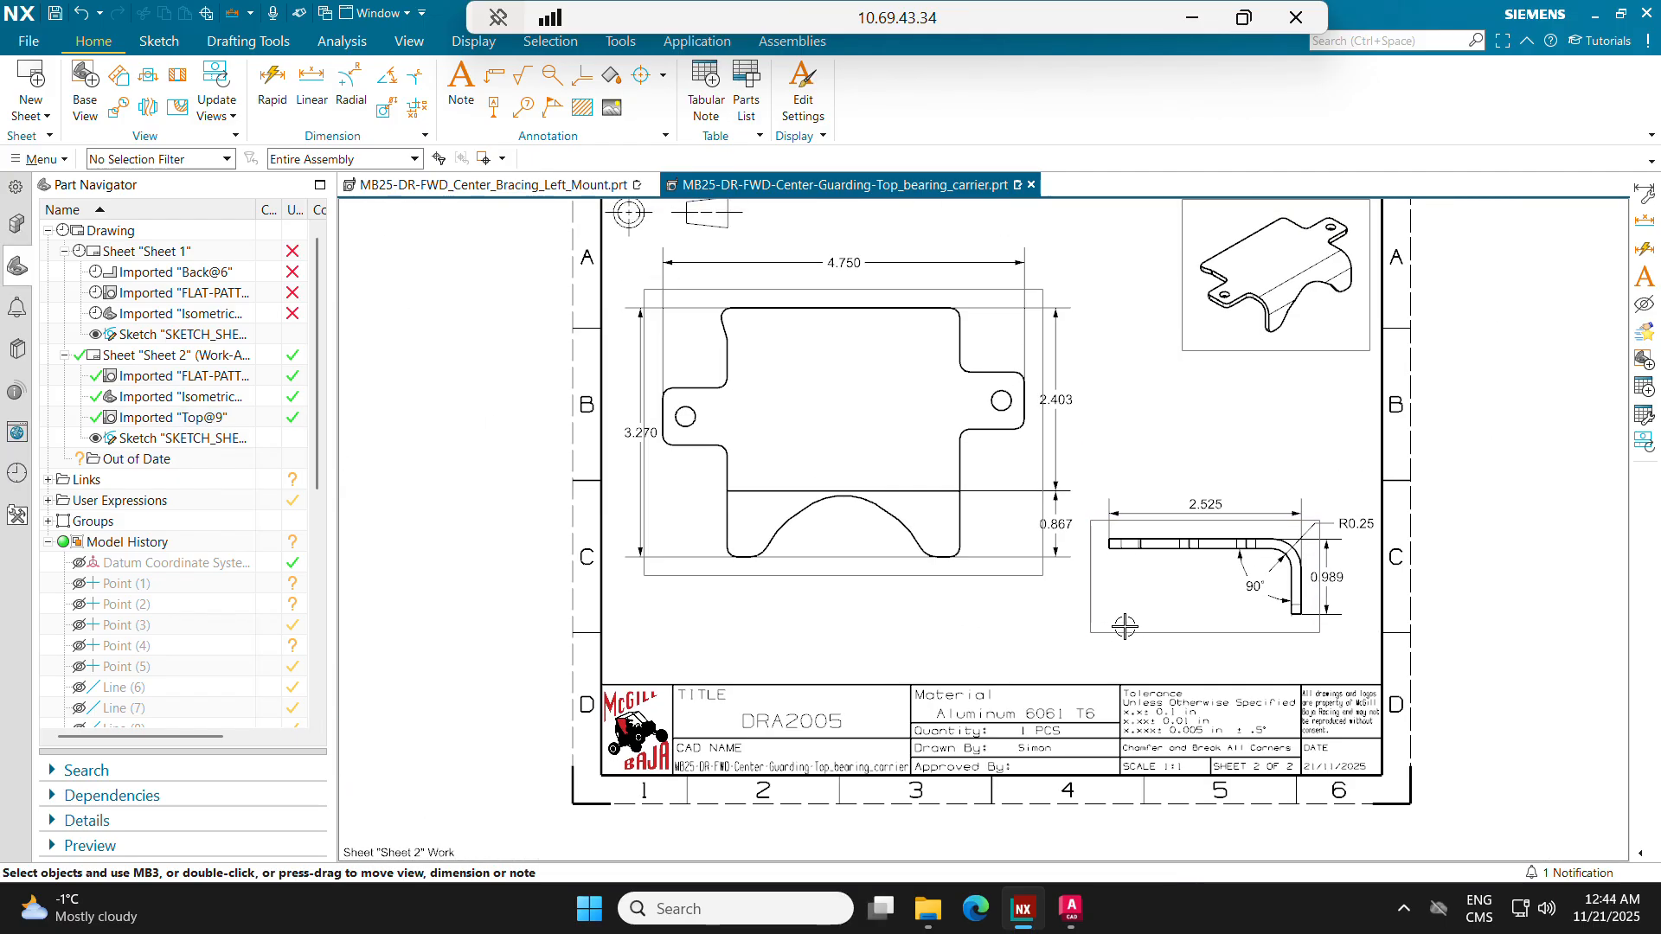
drag(1125, 625, 1129, 597)
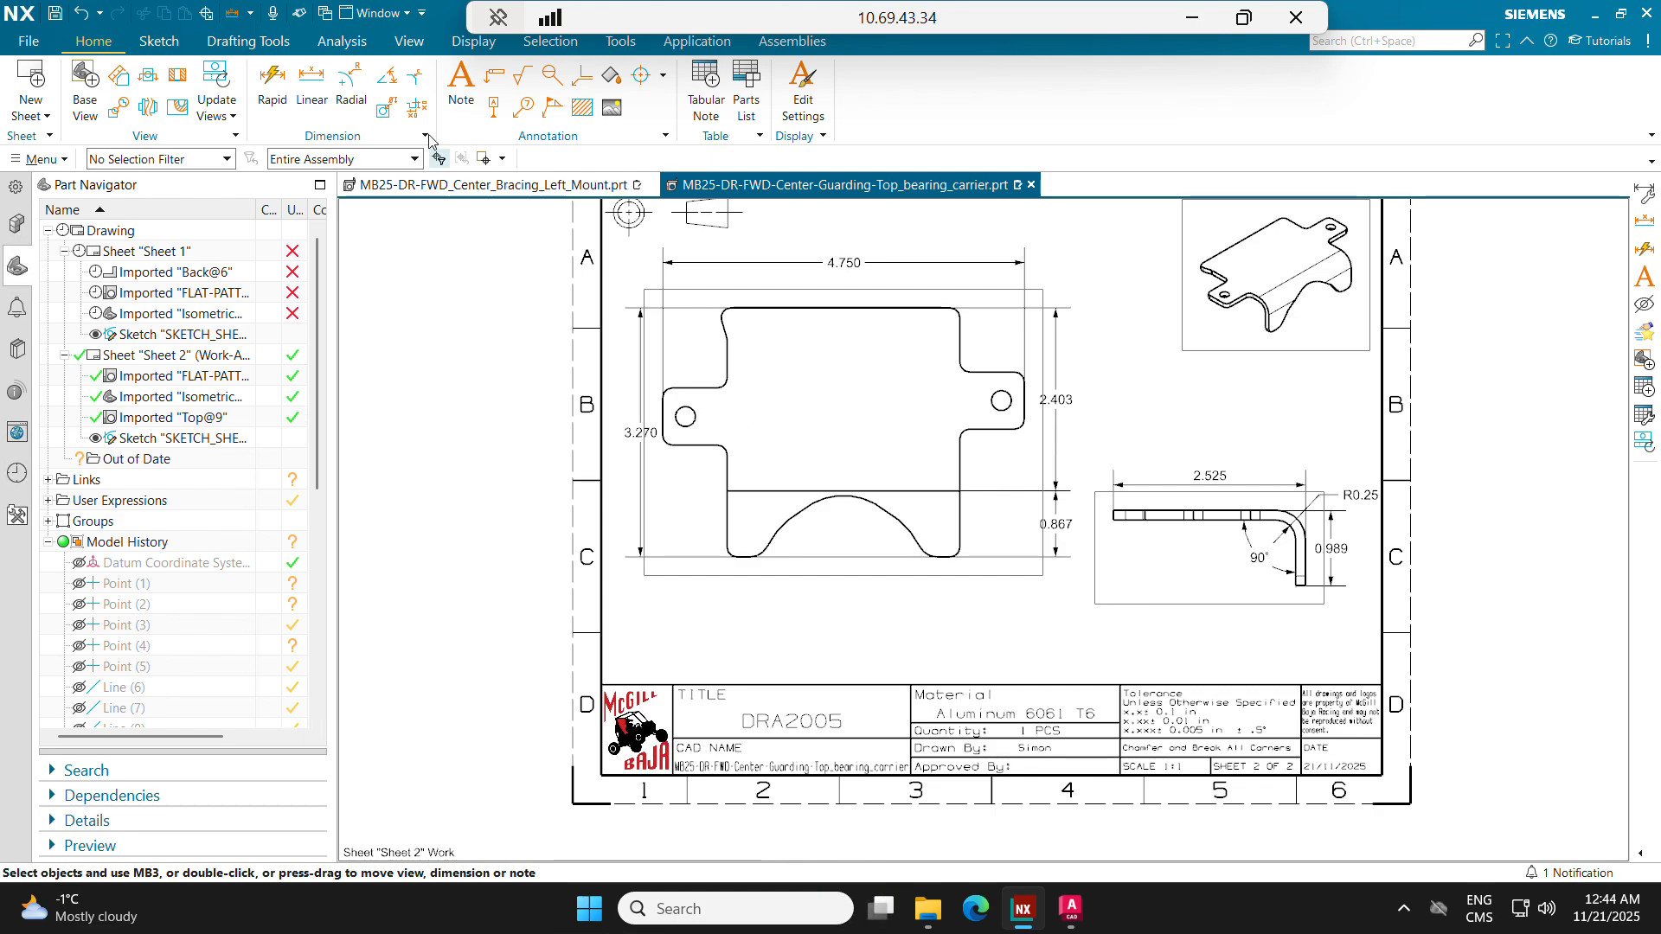
Step: Start a new note and add a K-FACTOR line above the existing Épaisseur line
click(462, 82)
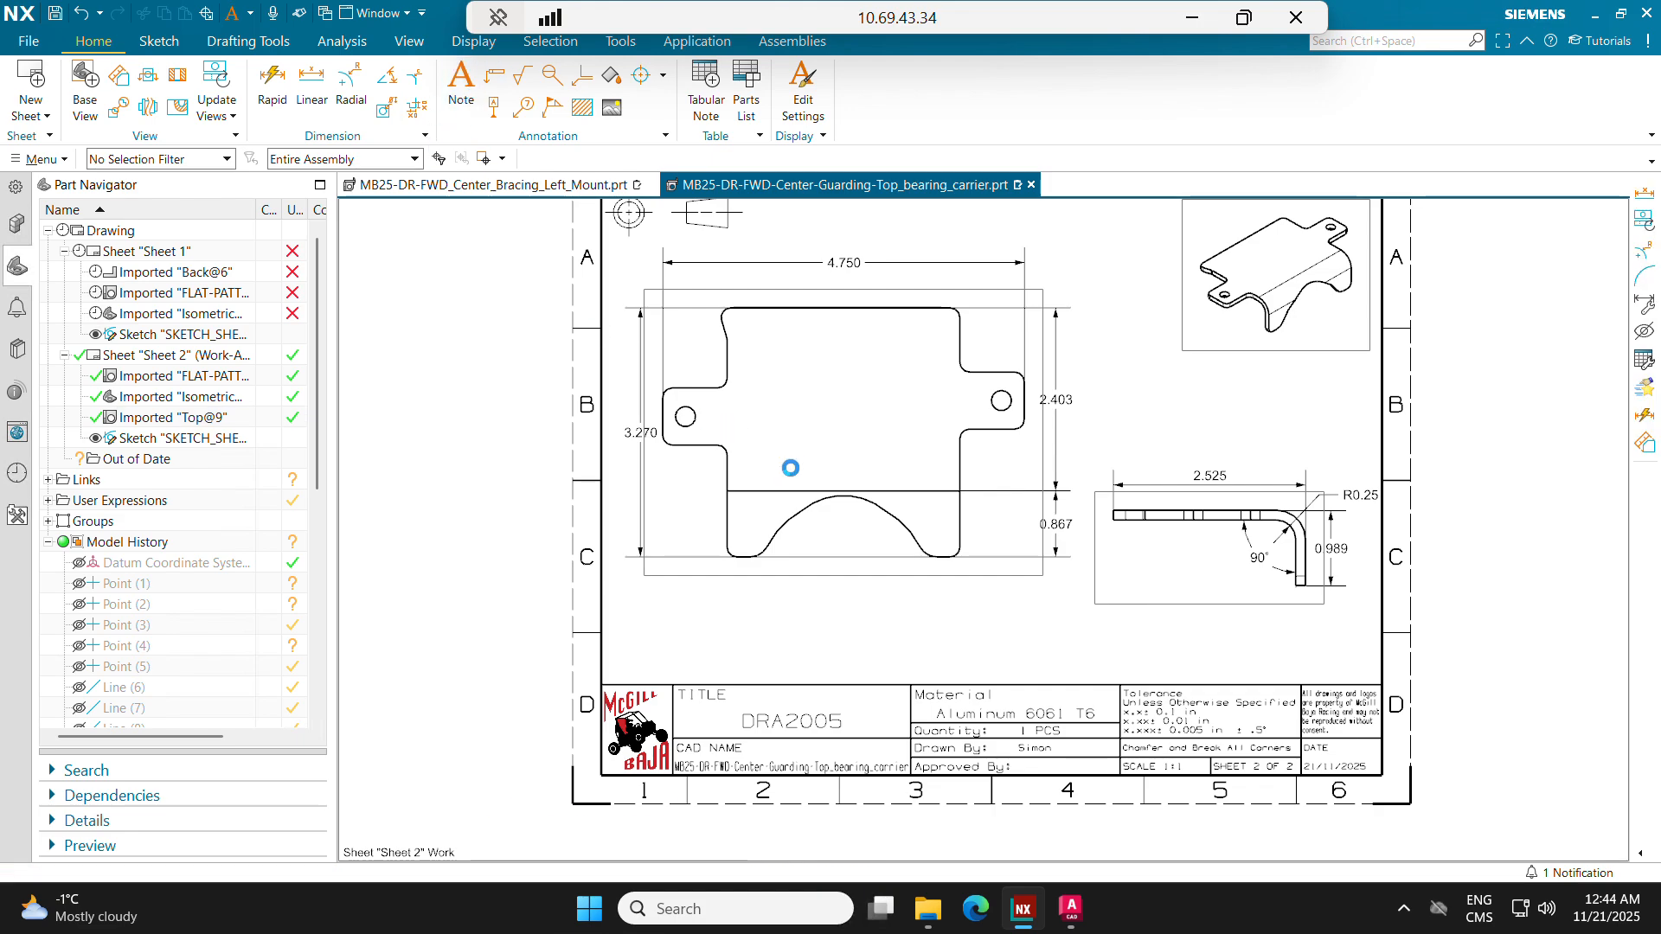
middle_drag(804, 460, 904, 461)
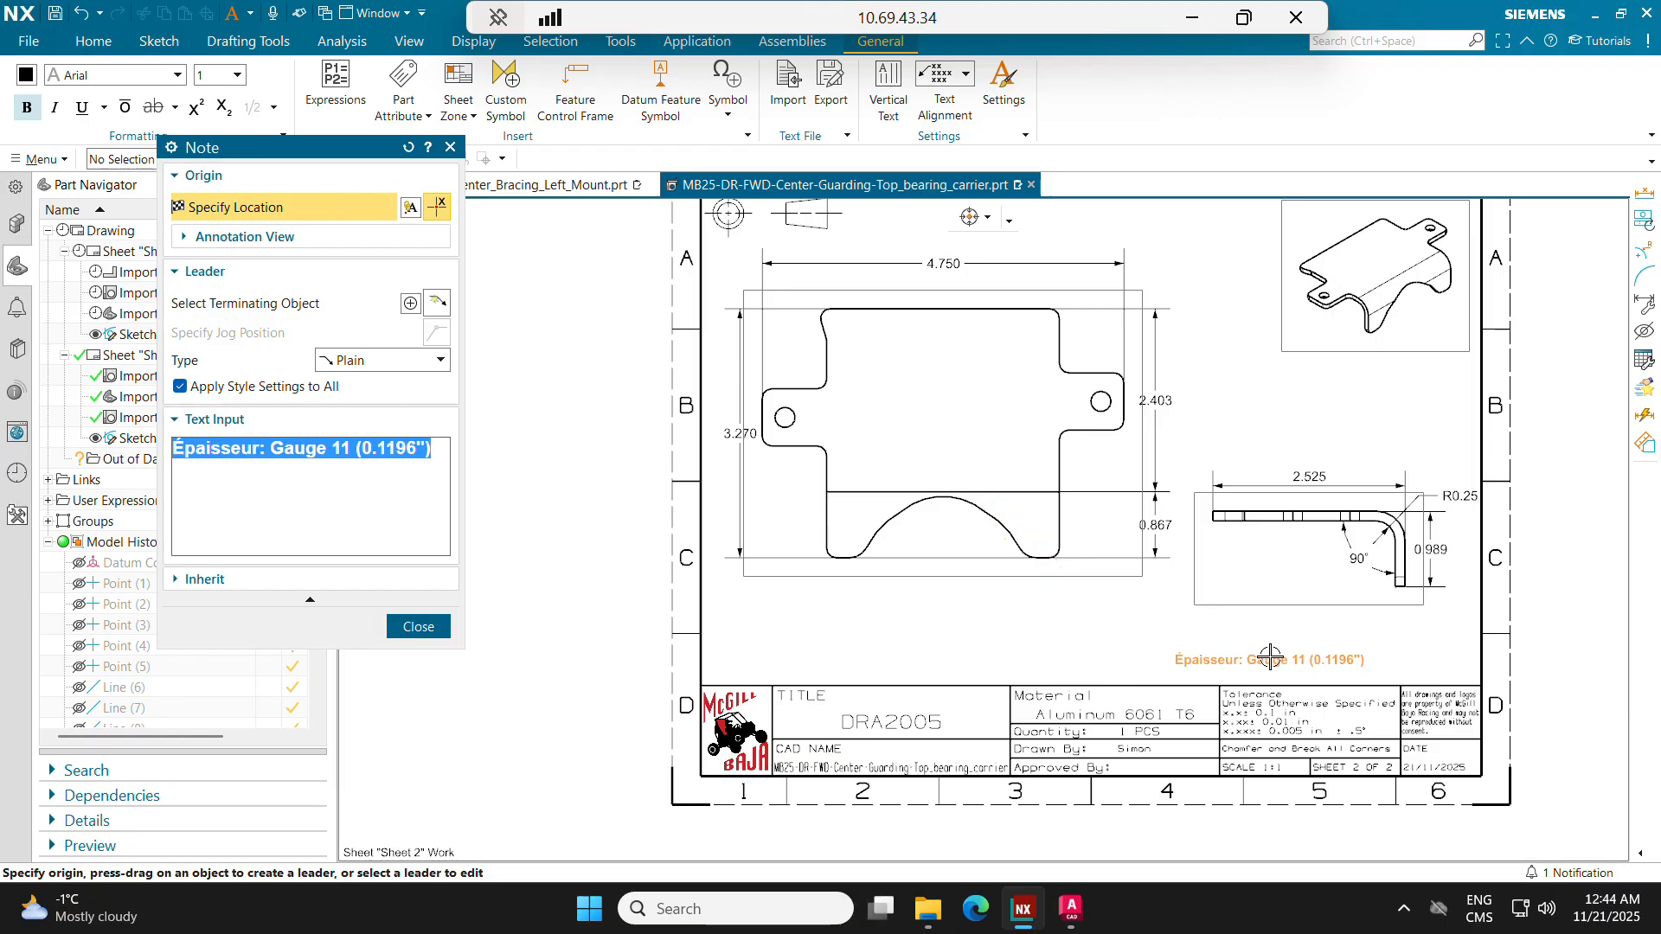
click(241, 449)
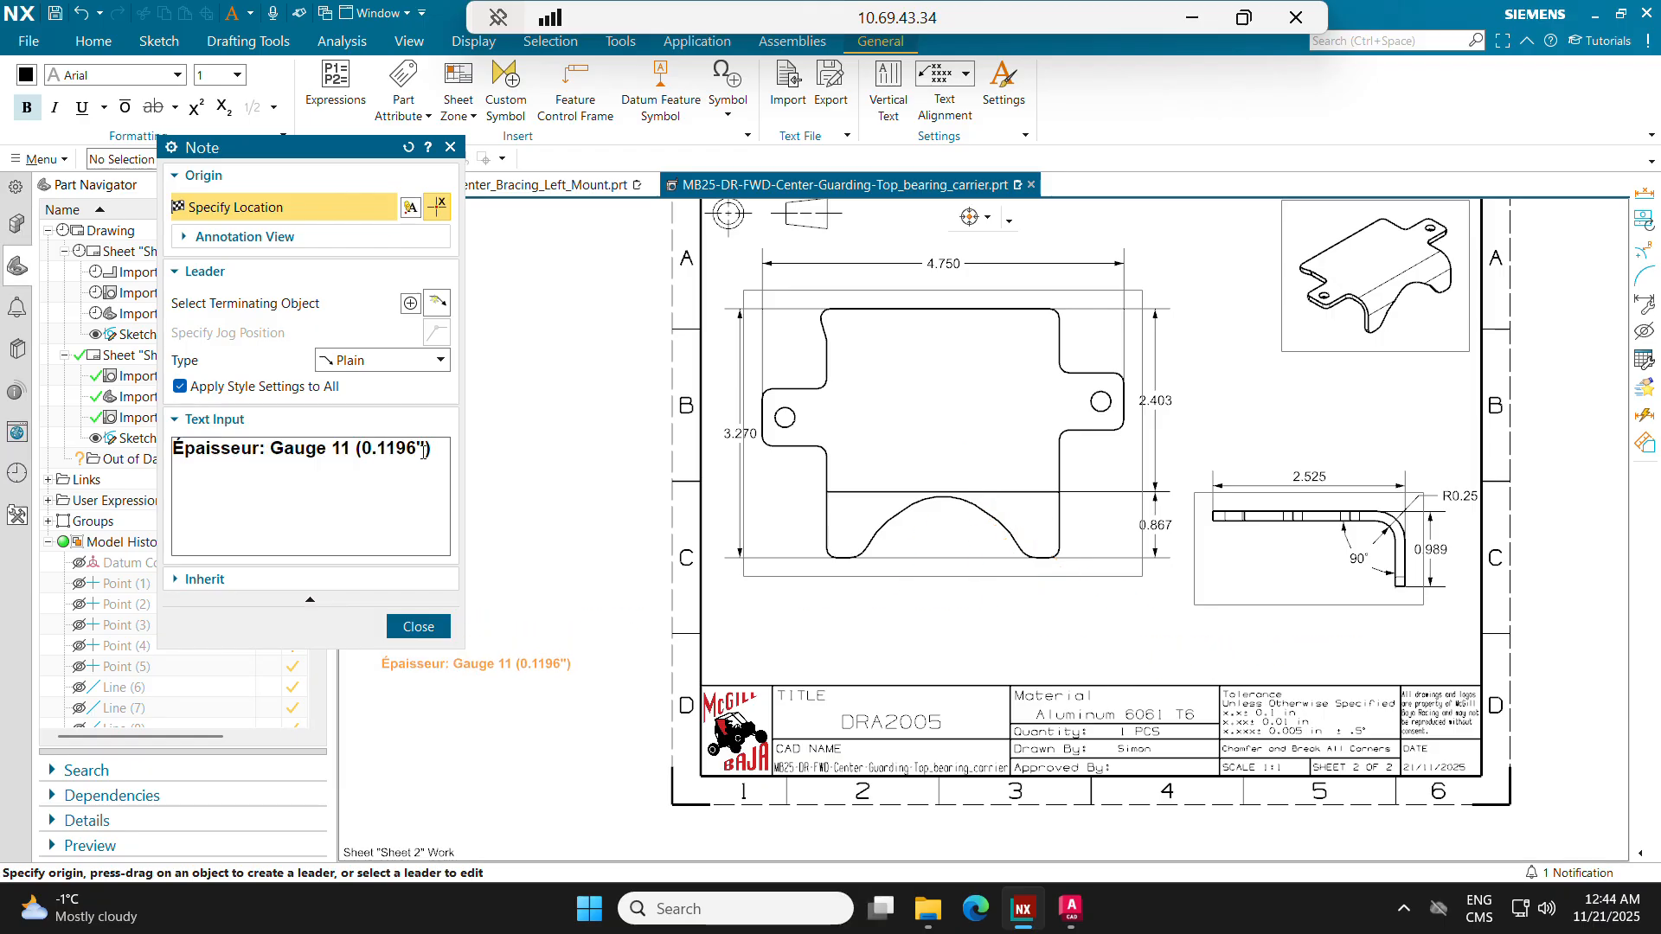
drag(355, 461, 281, 456)
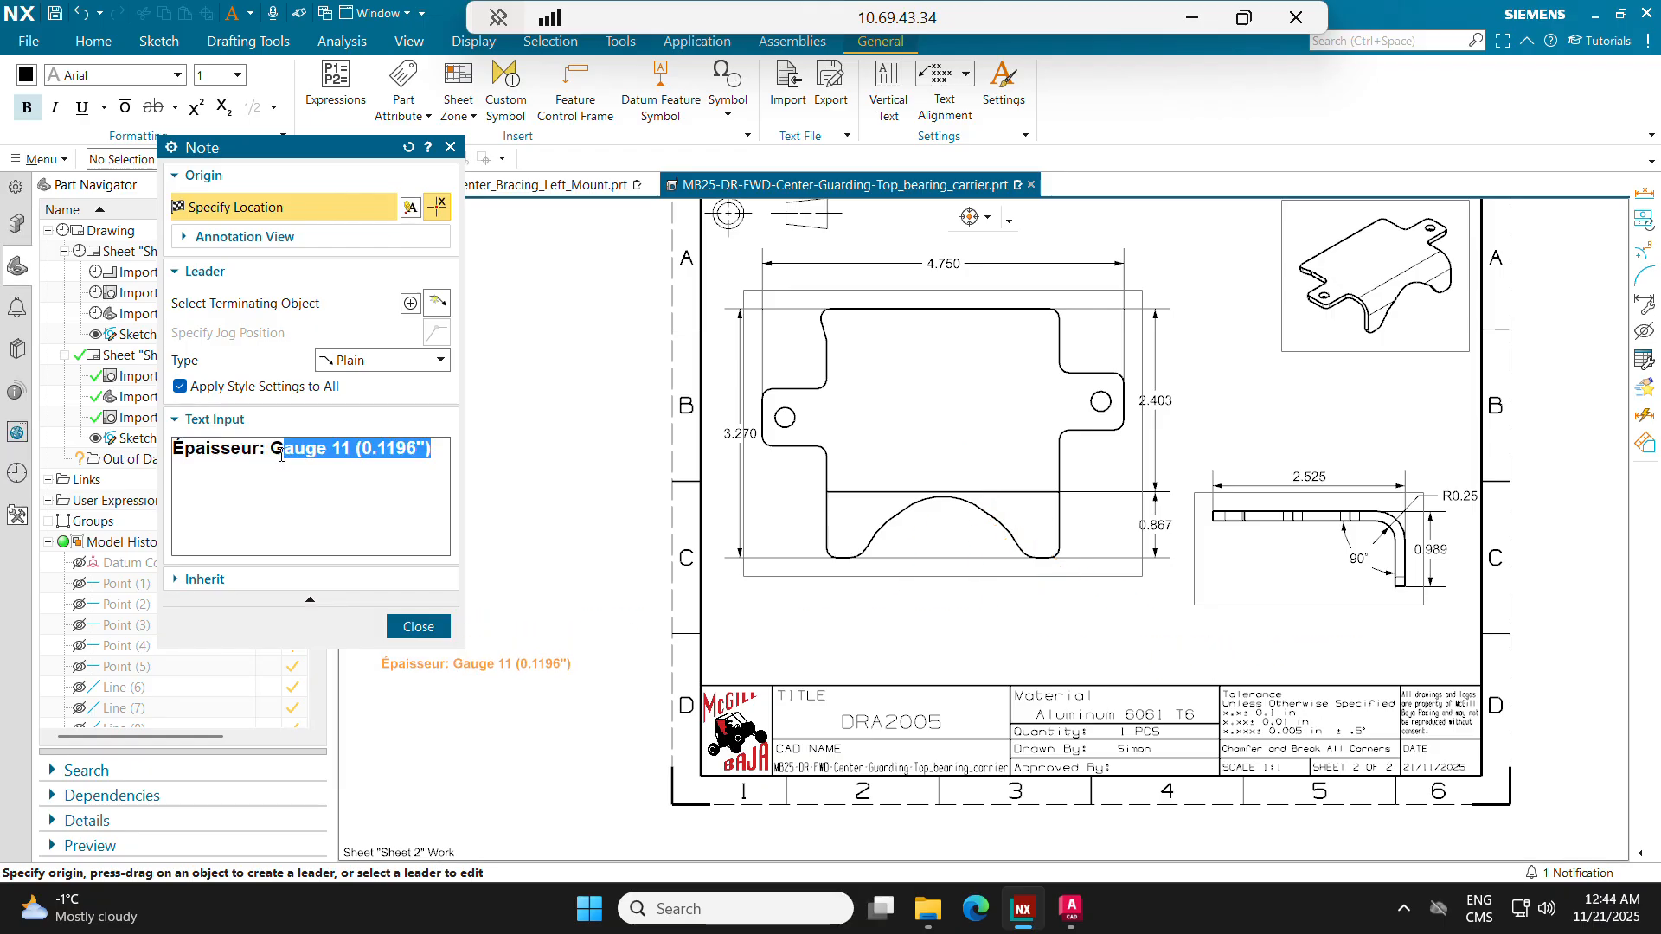
click(183, 451)
key(Return)
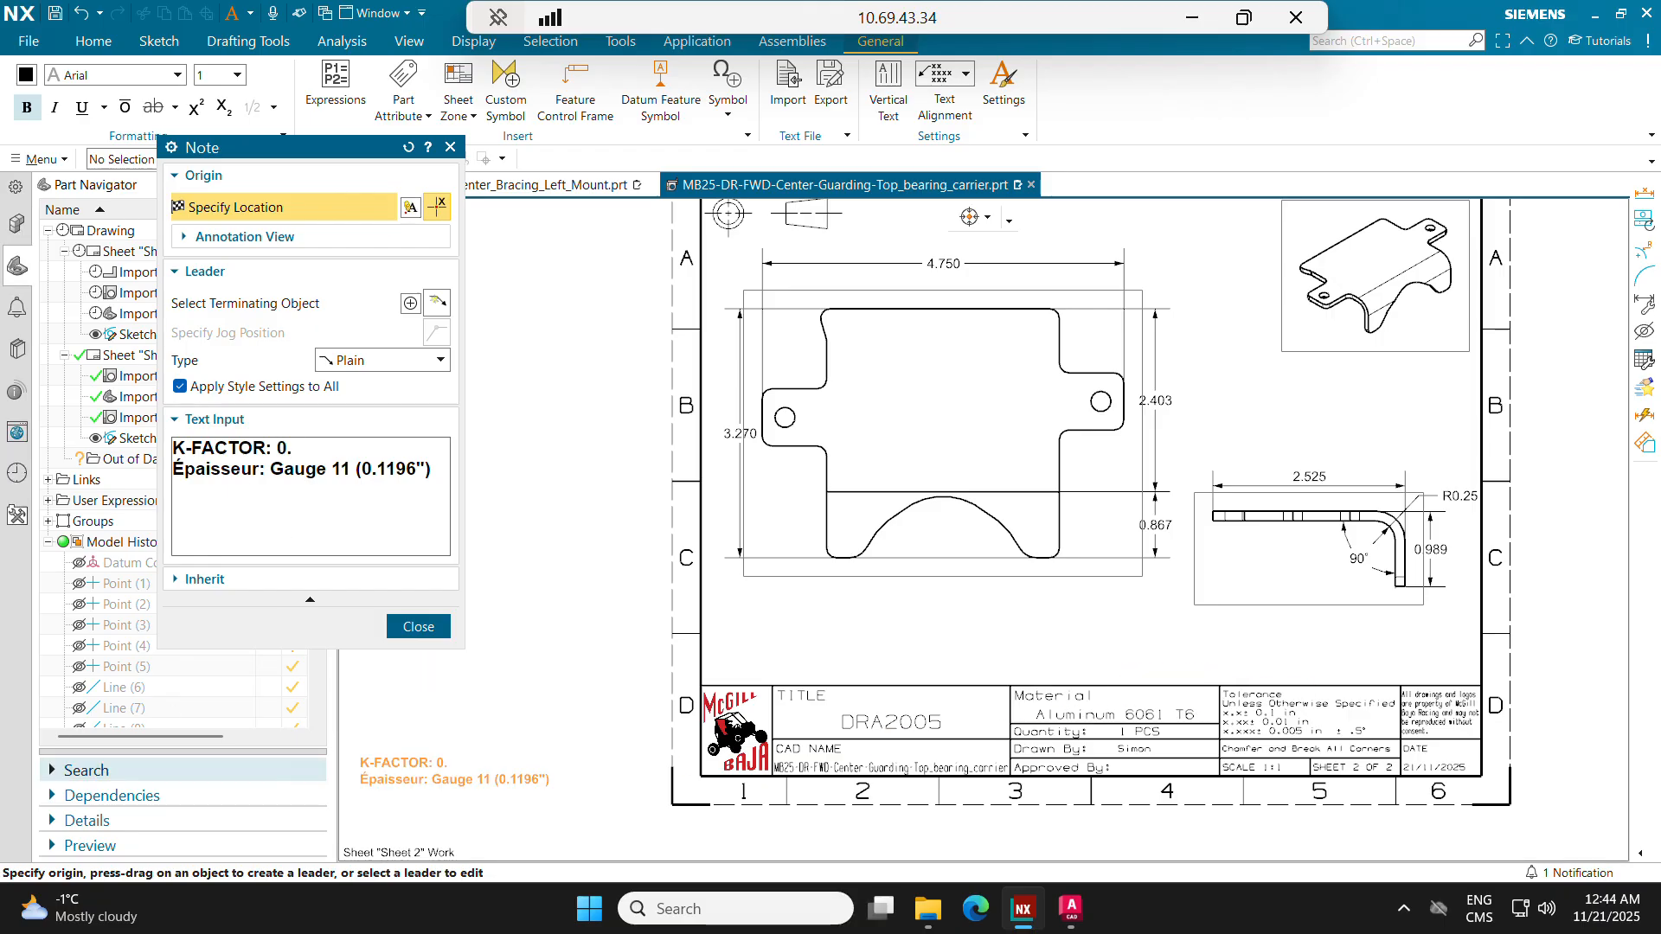
Step: Look up the 8 GA. aluminum, 0.25" bend radius row in the K-factor text file and complete the note's line as K-FACTOR: 0.596
key(alt+Tab)
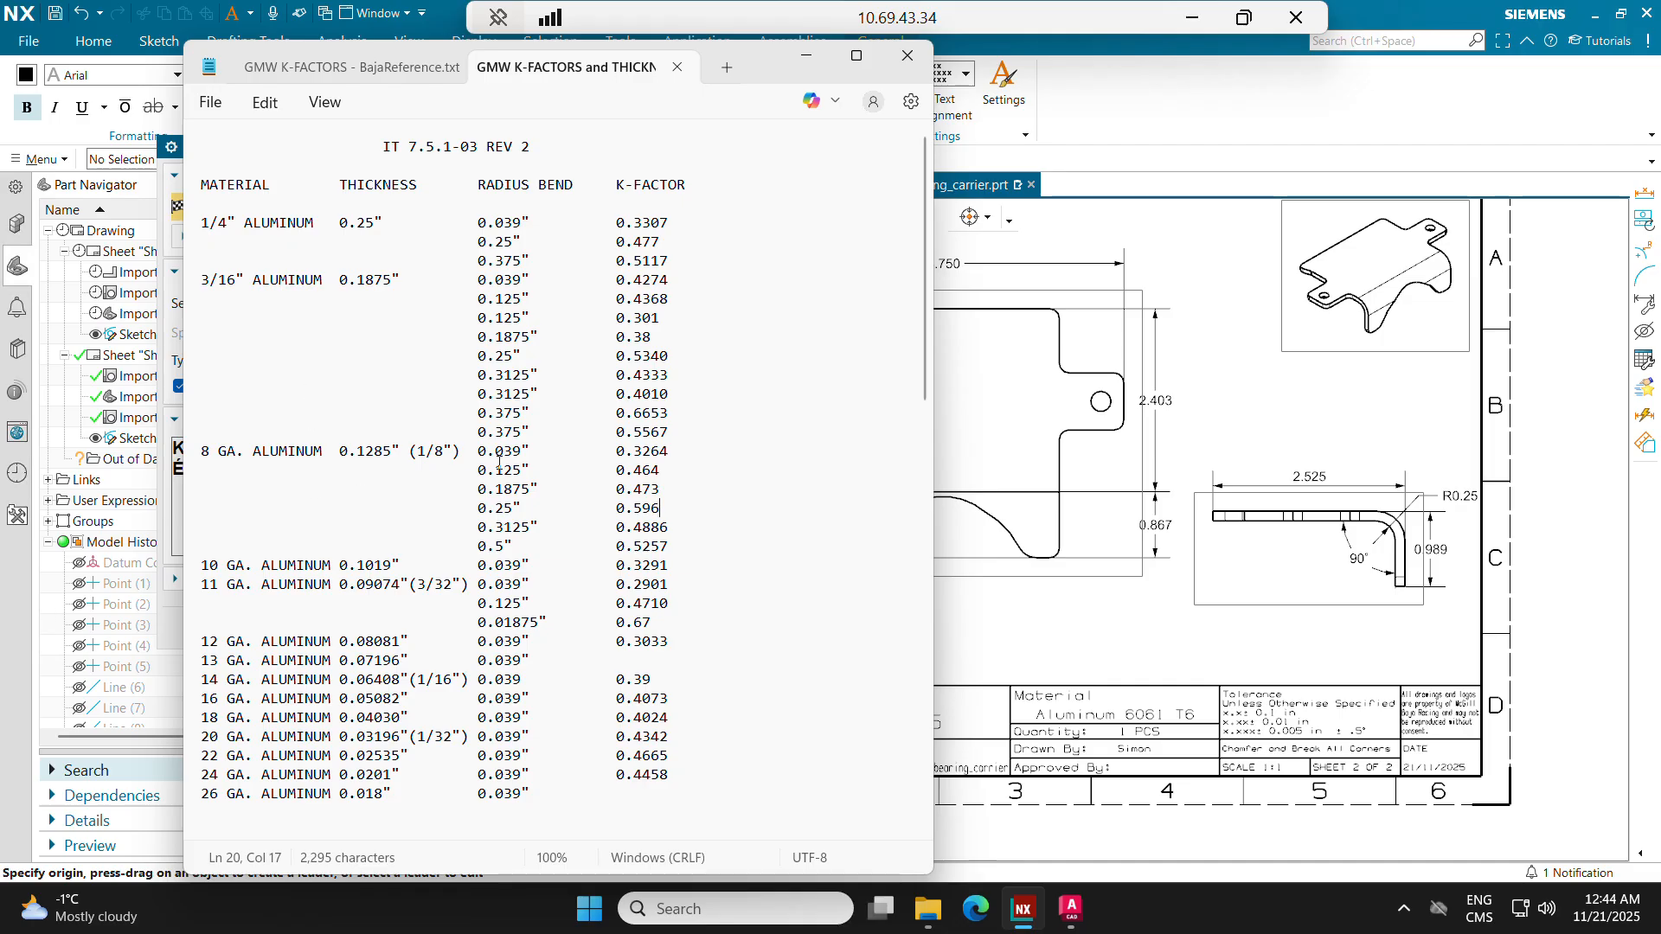
drag(497, 507, 646, 513)
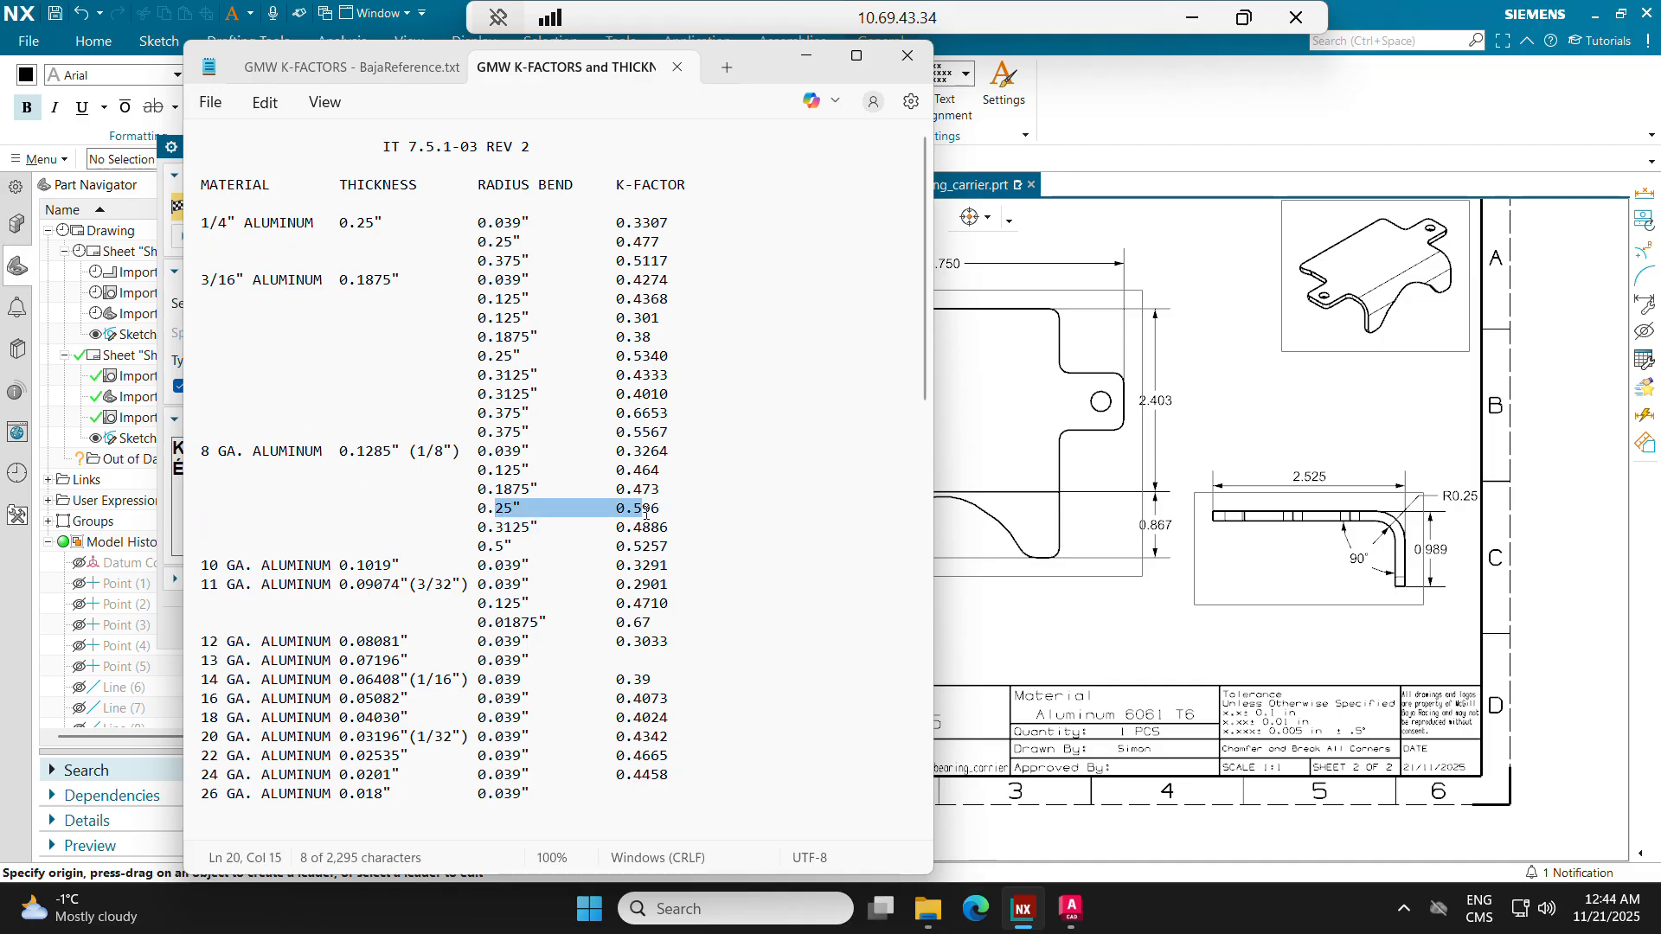
click(659, 510)
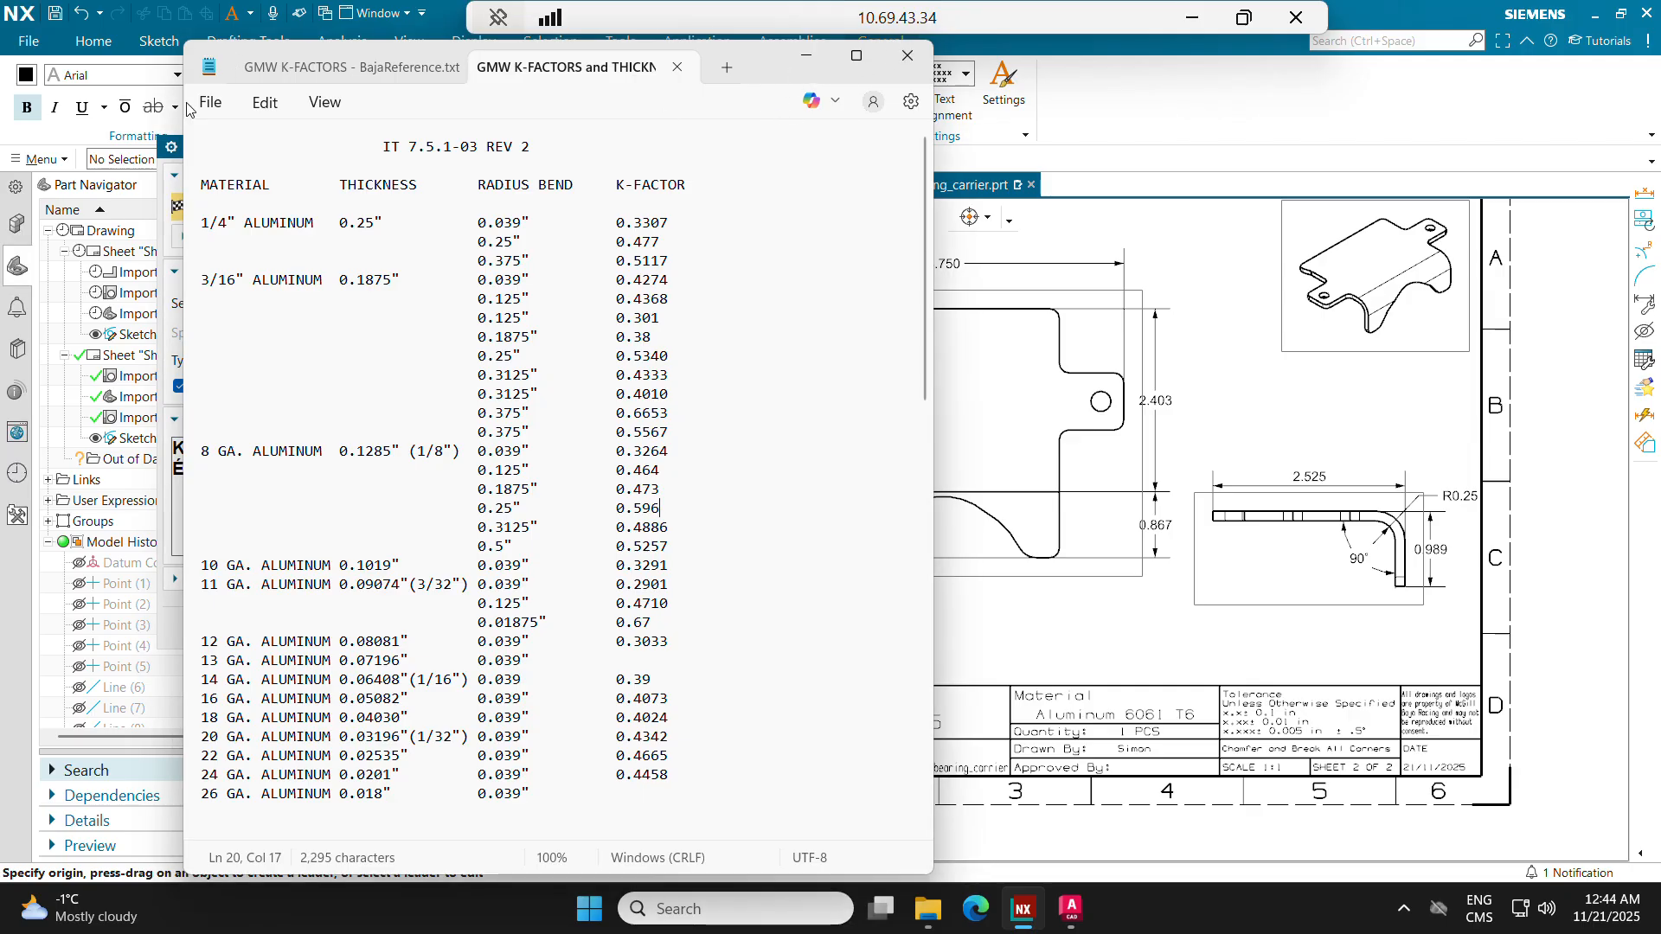
click(1116, 600)
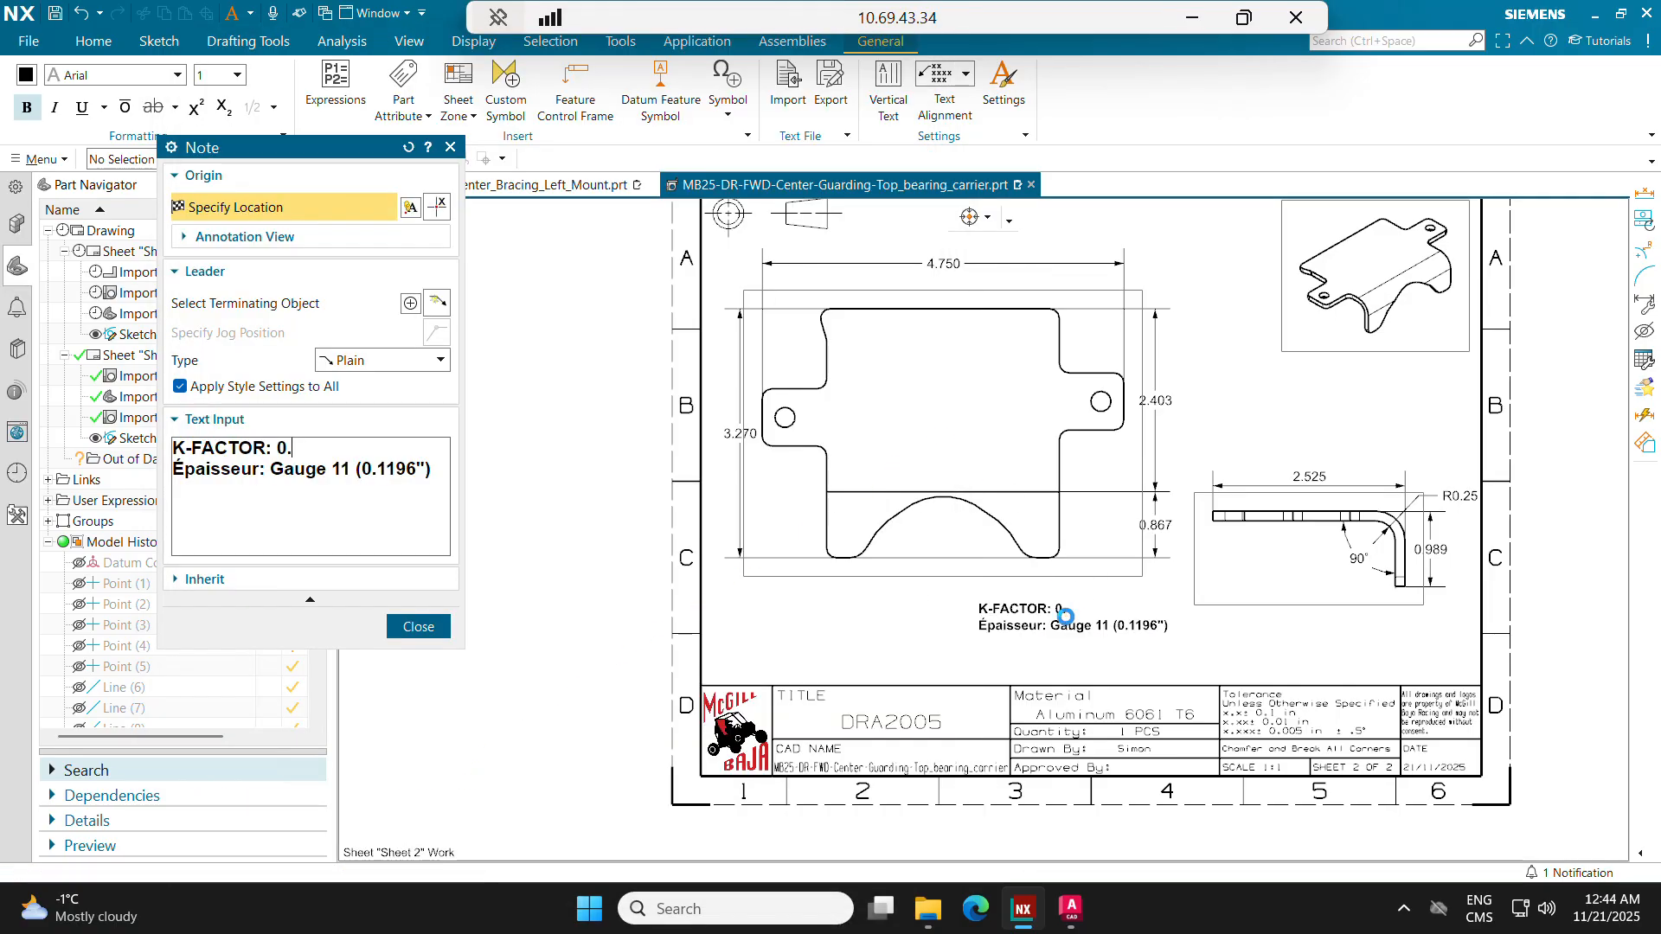
click(337, 454)
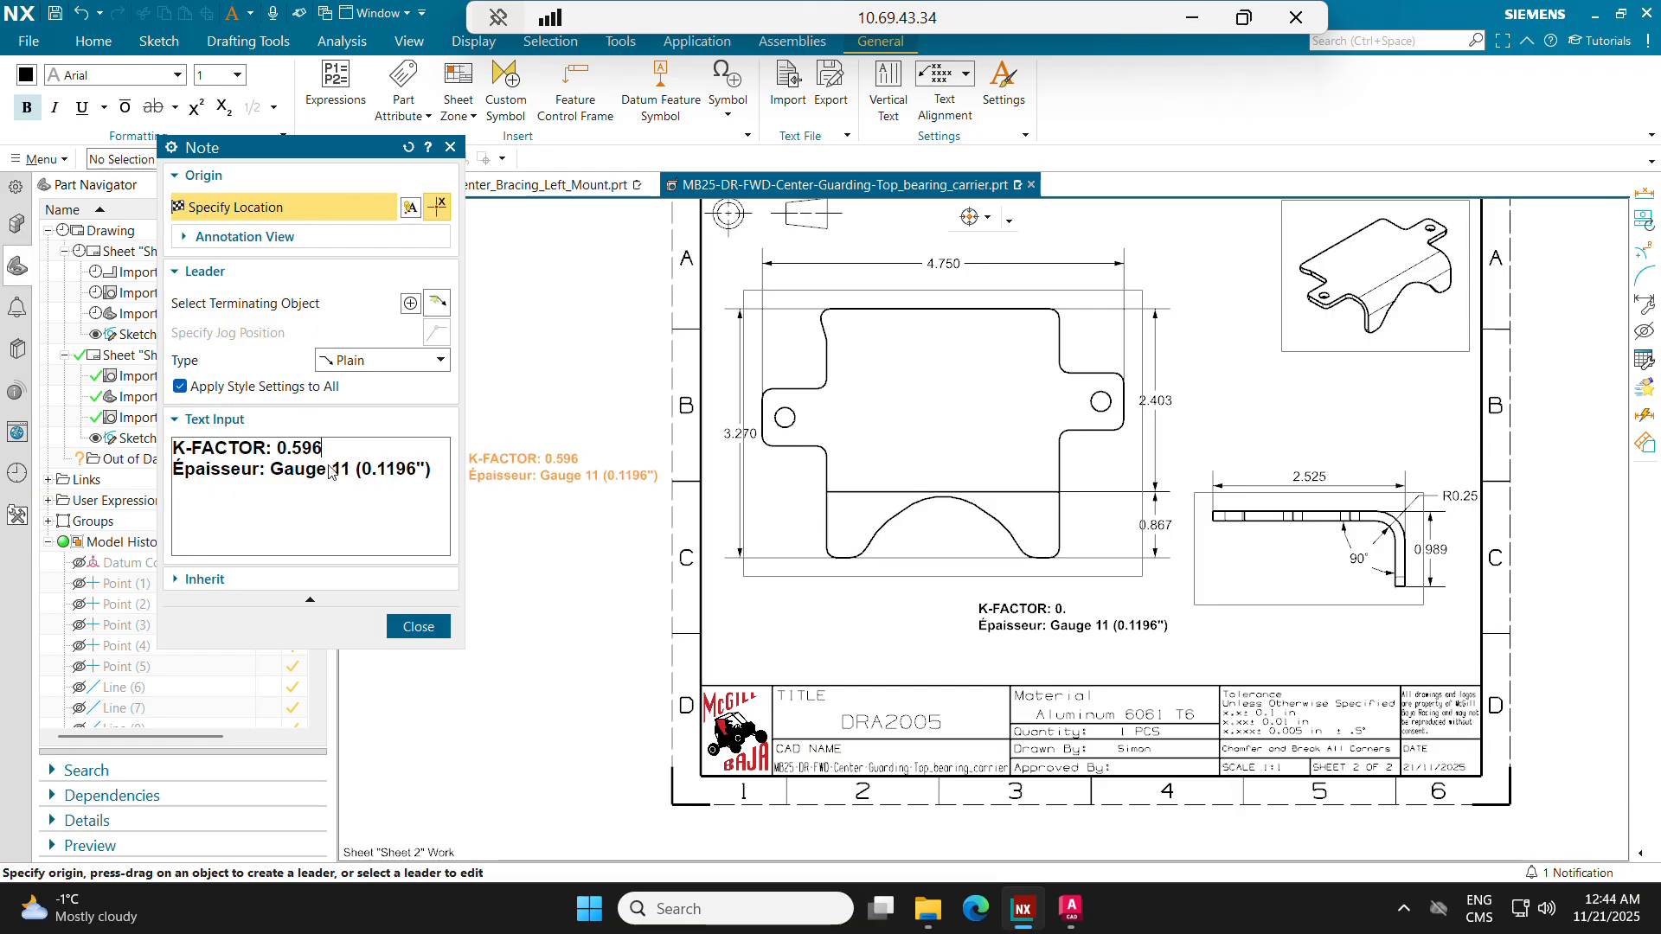
Step: Change the thickness line to "Épaisseur: Gauge 8 (0.1285")", checking the K-factor reference file, and place the note below the side view
key(BackSpace)
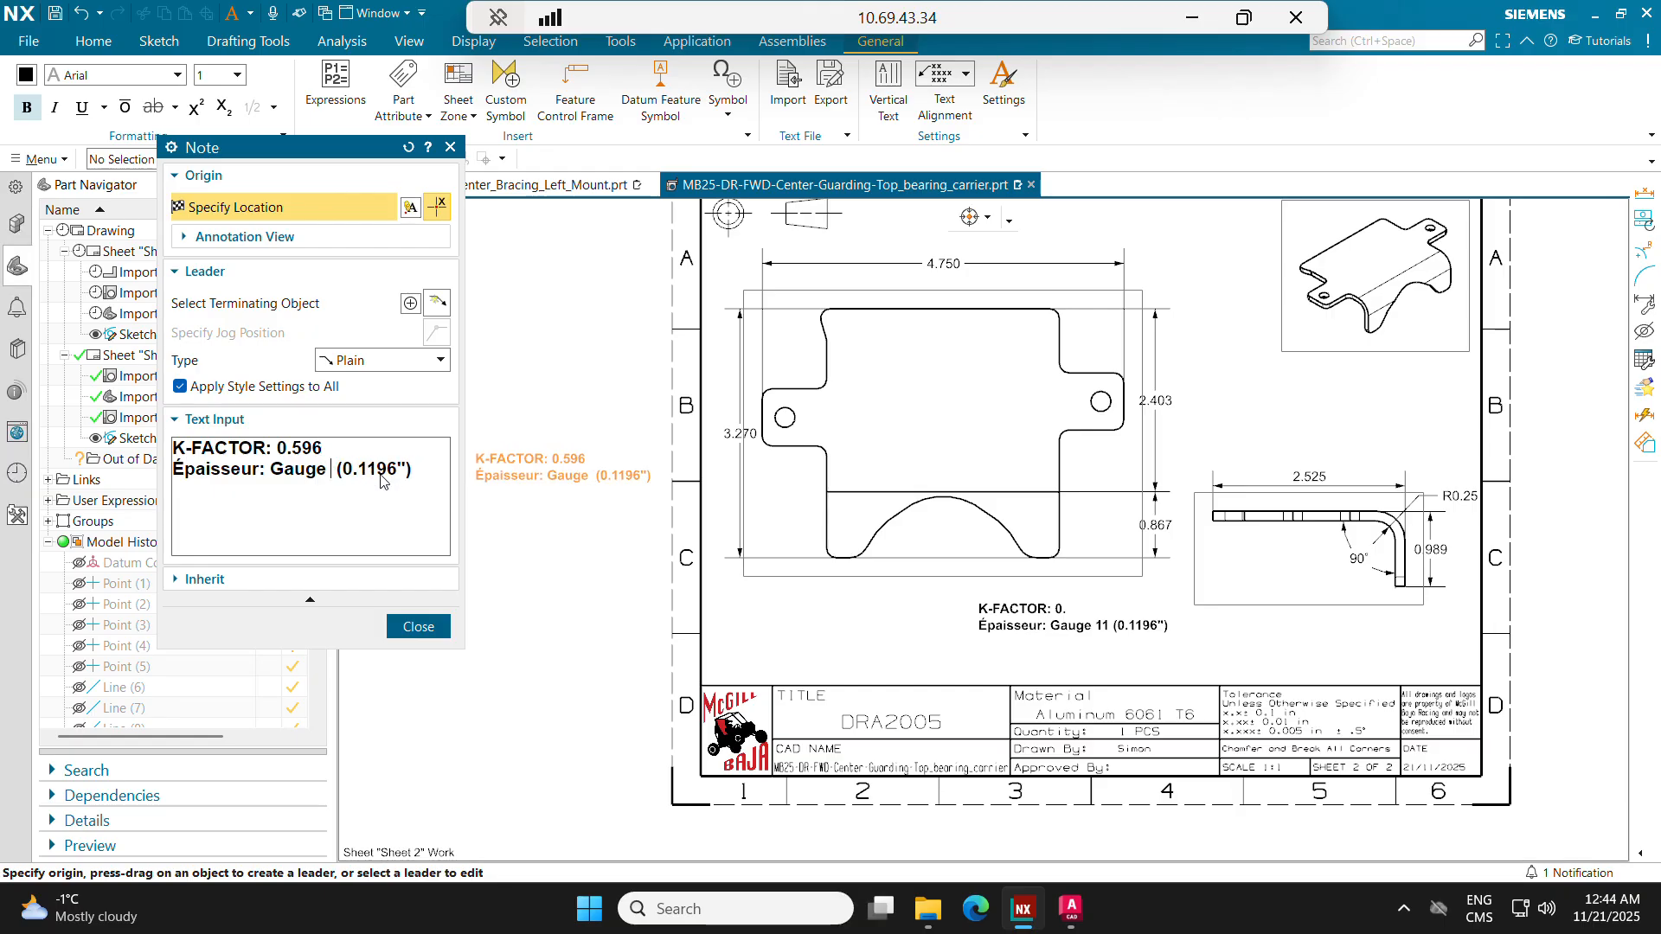
text(8)
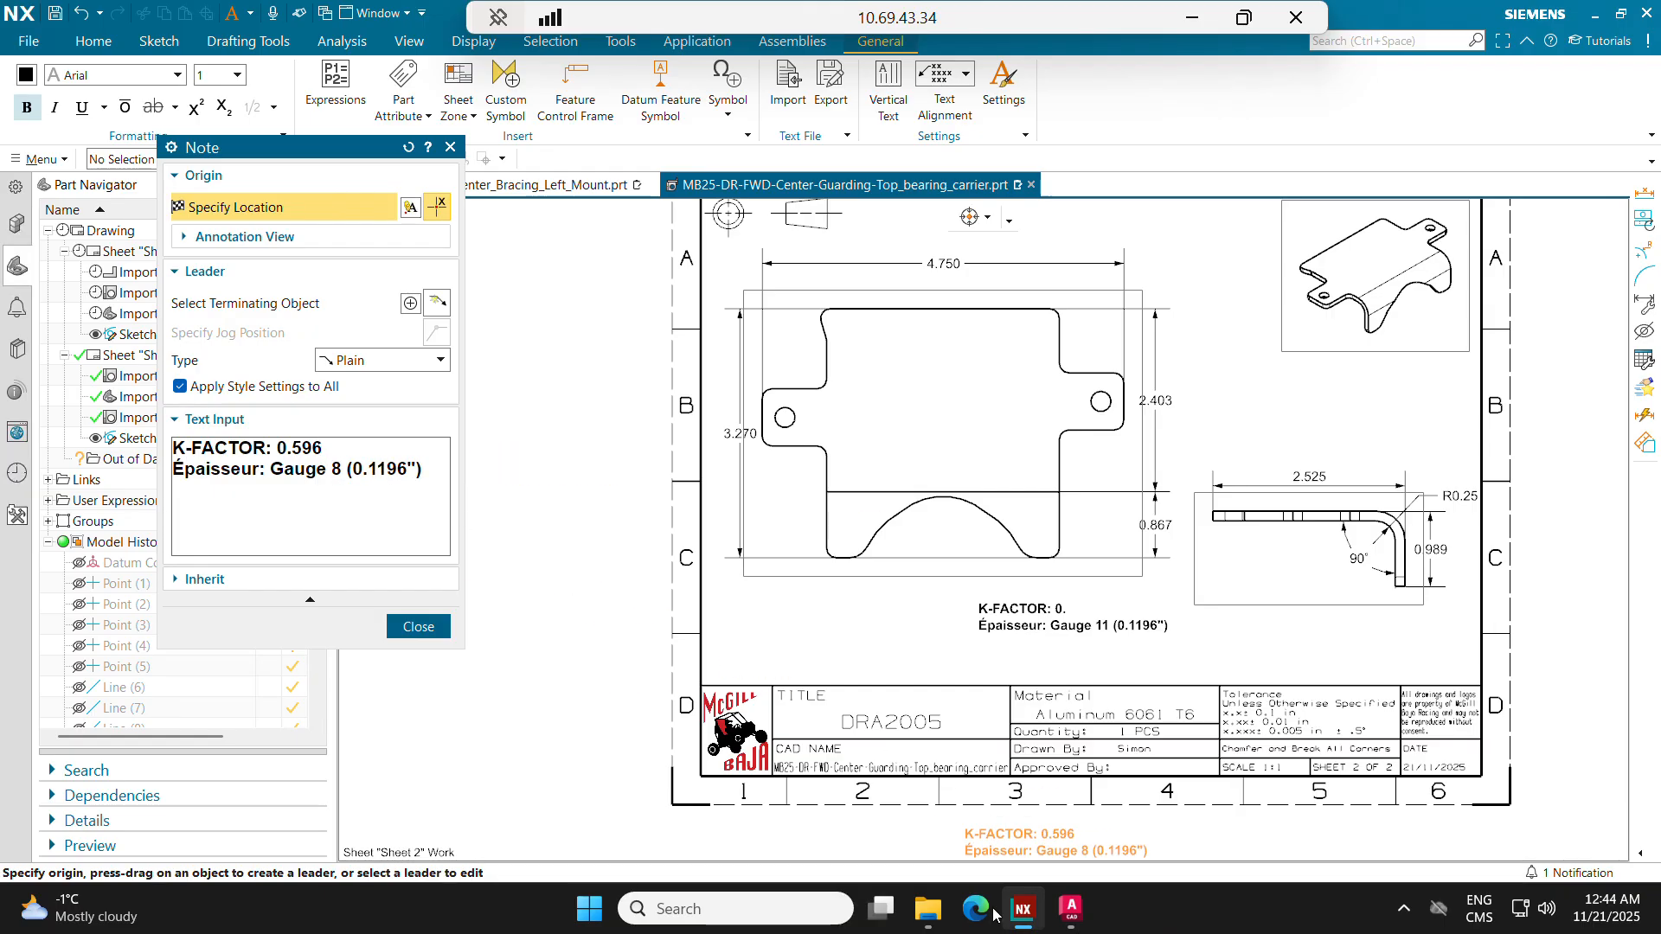
key(alt+Tab)
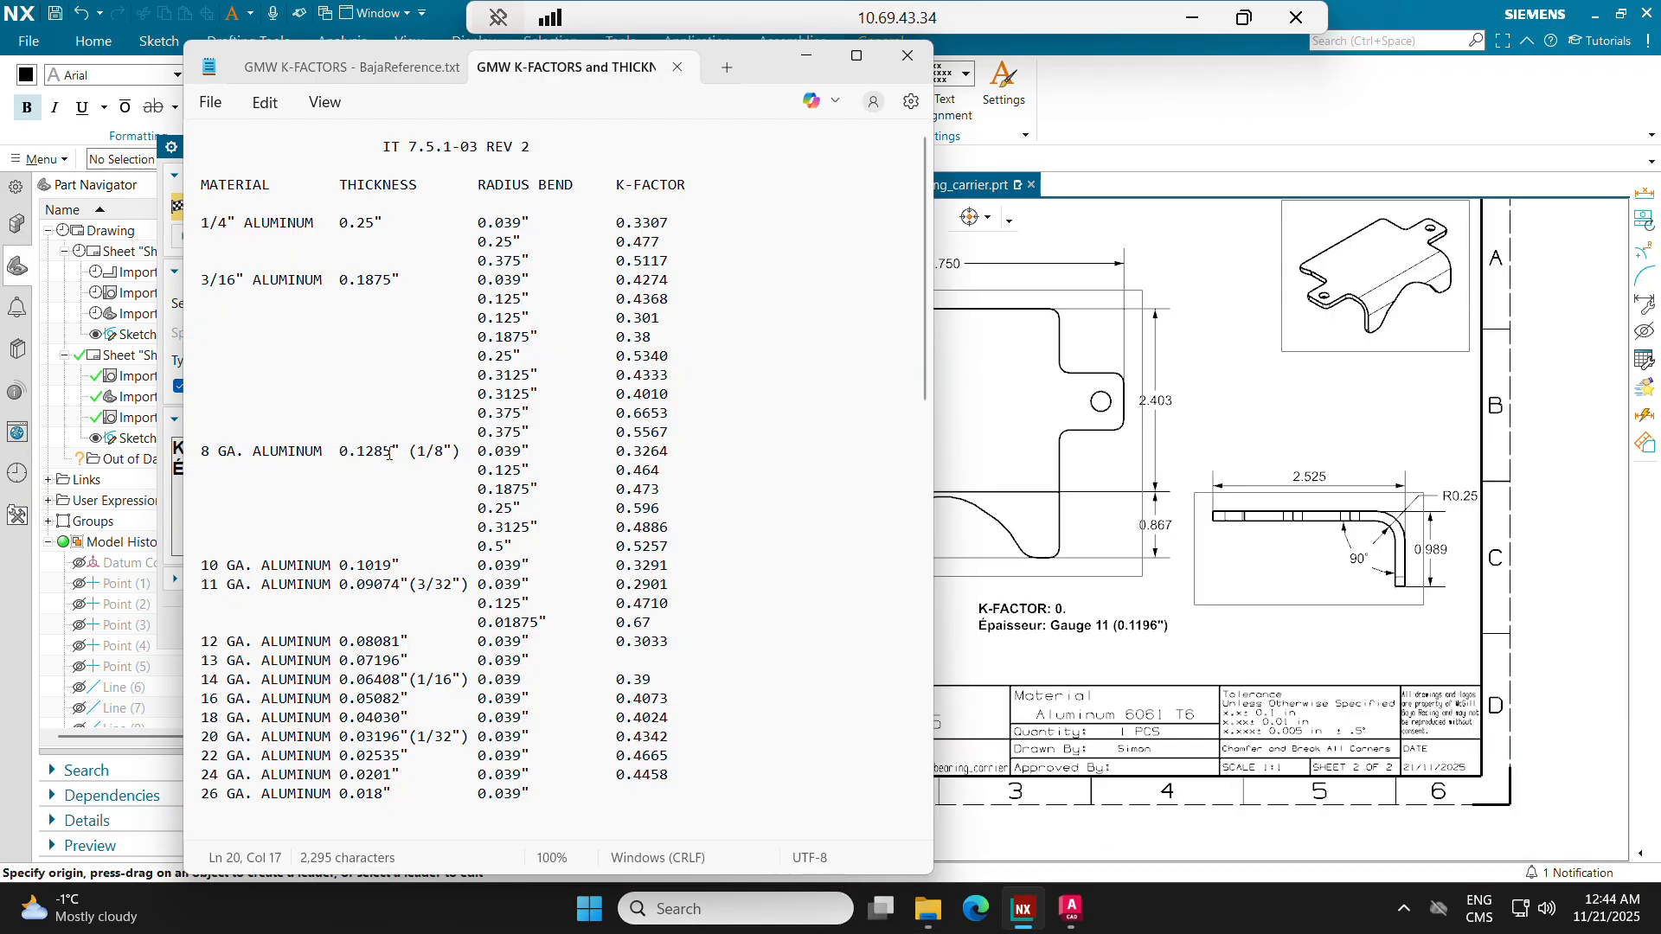
click(990, 556)
click(360, 471)
click(346, 472)
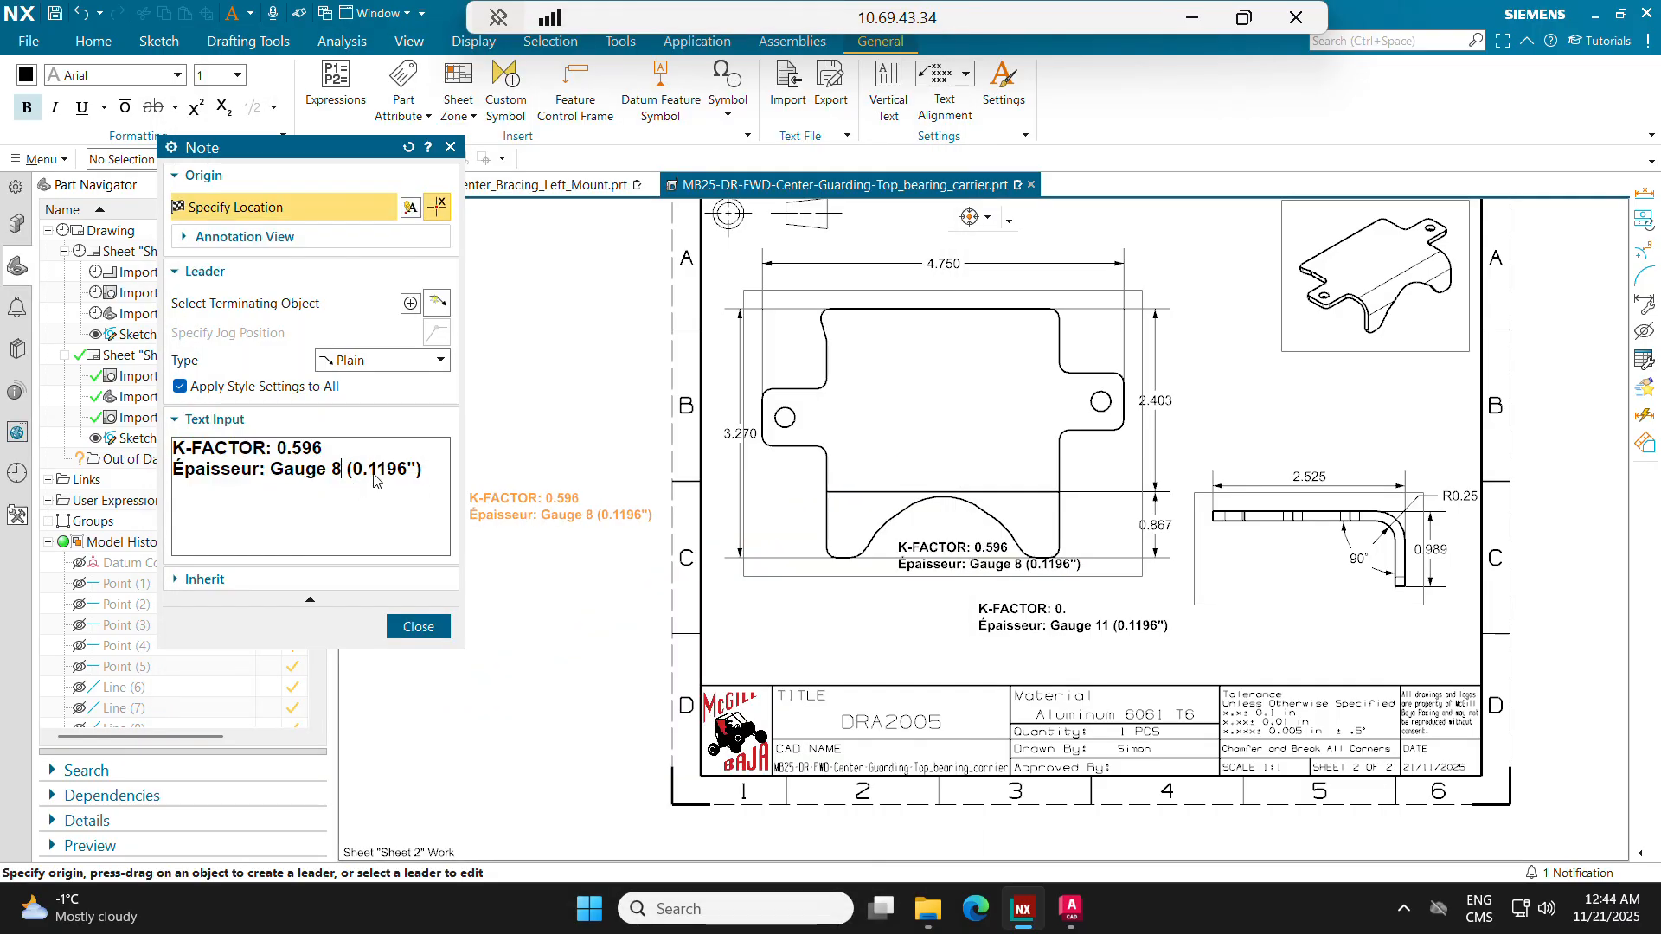
key(Delete)
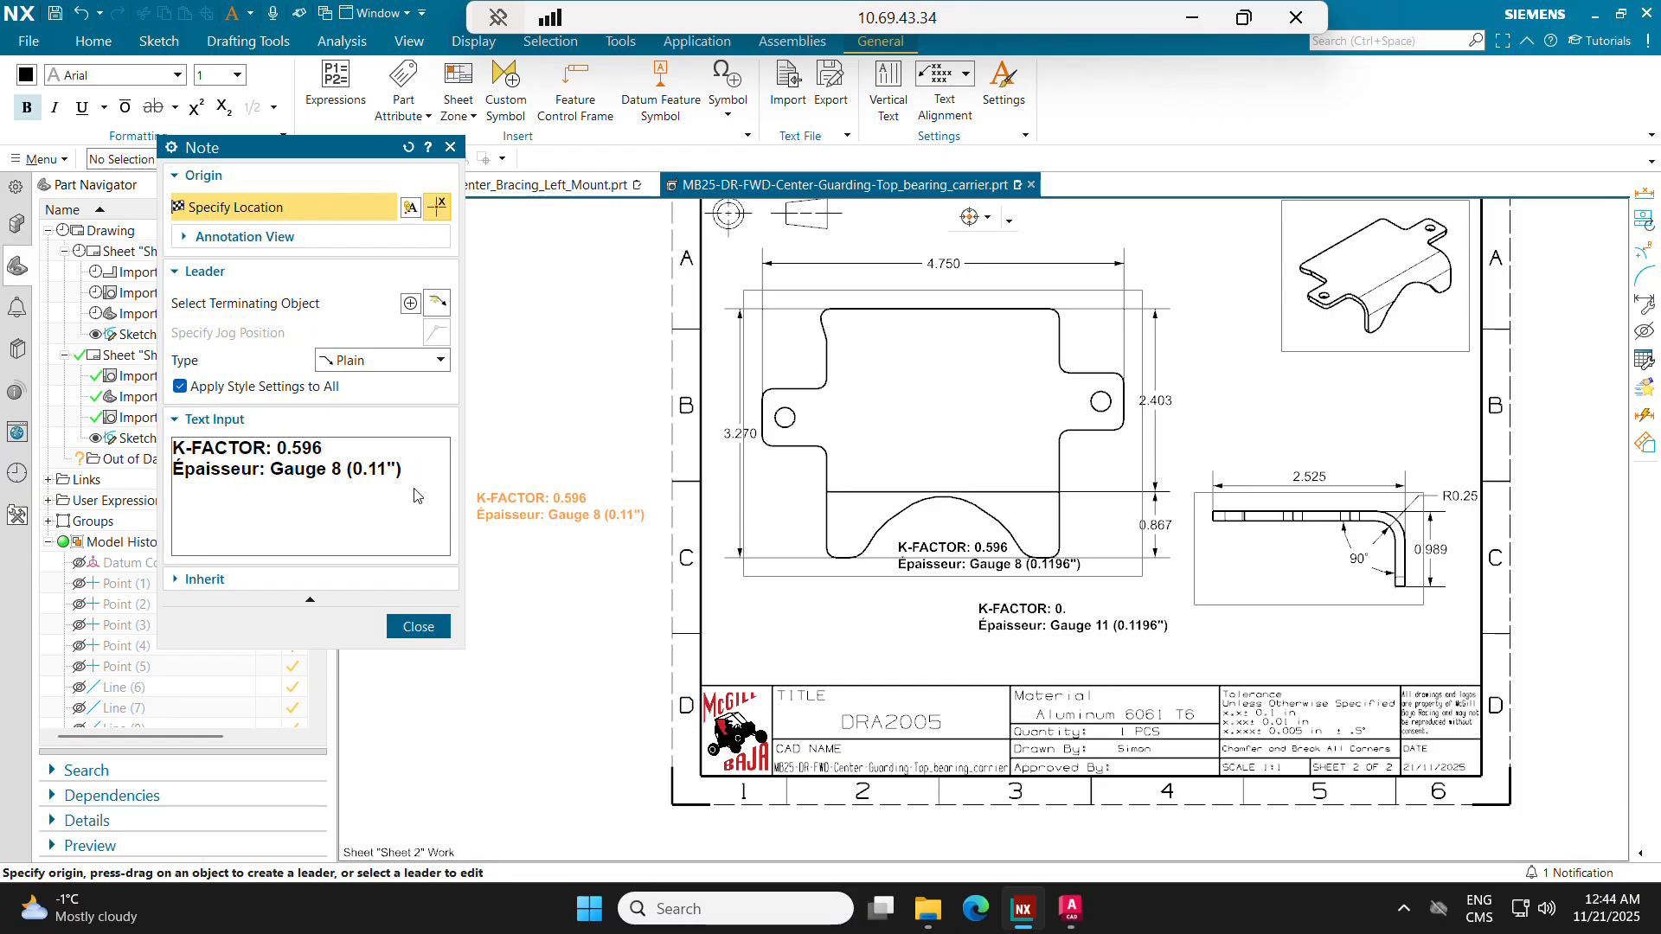
key(BackSpace)
text(285)
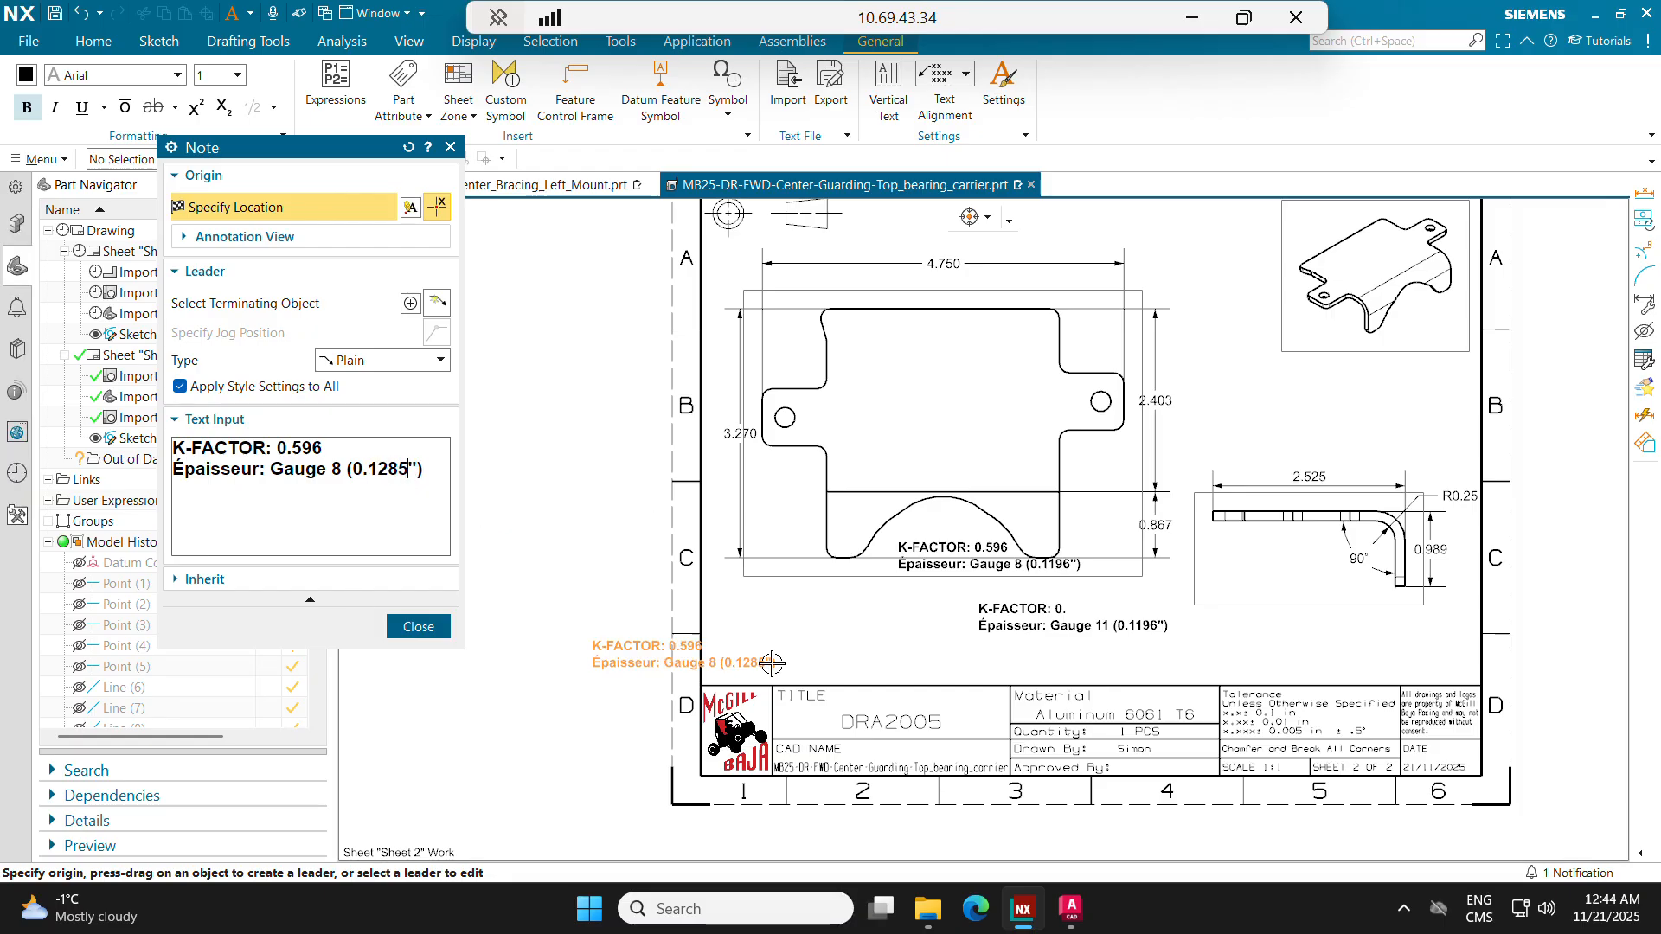
click(1352, 643)
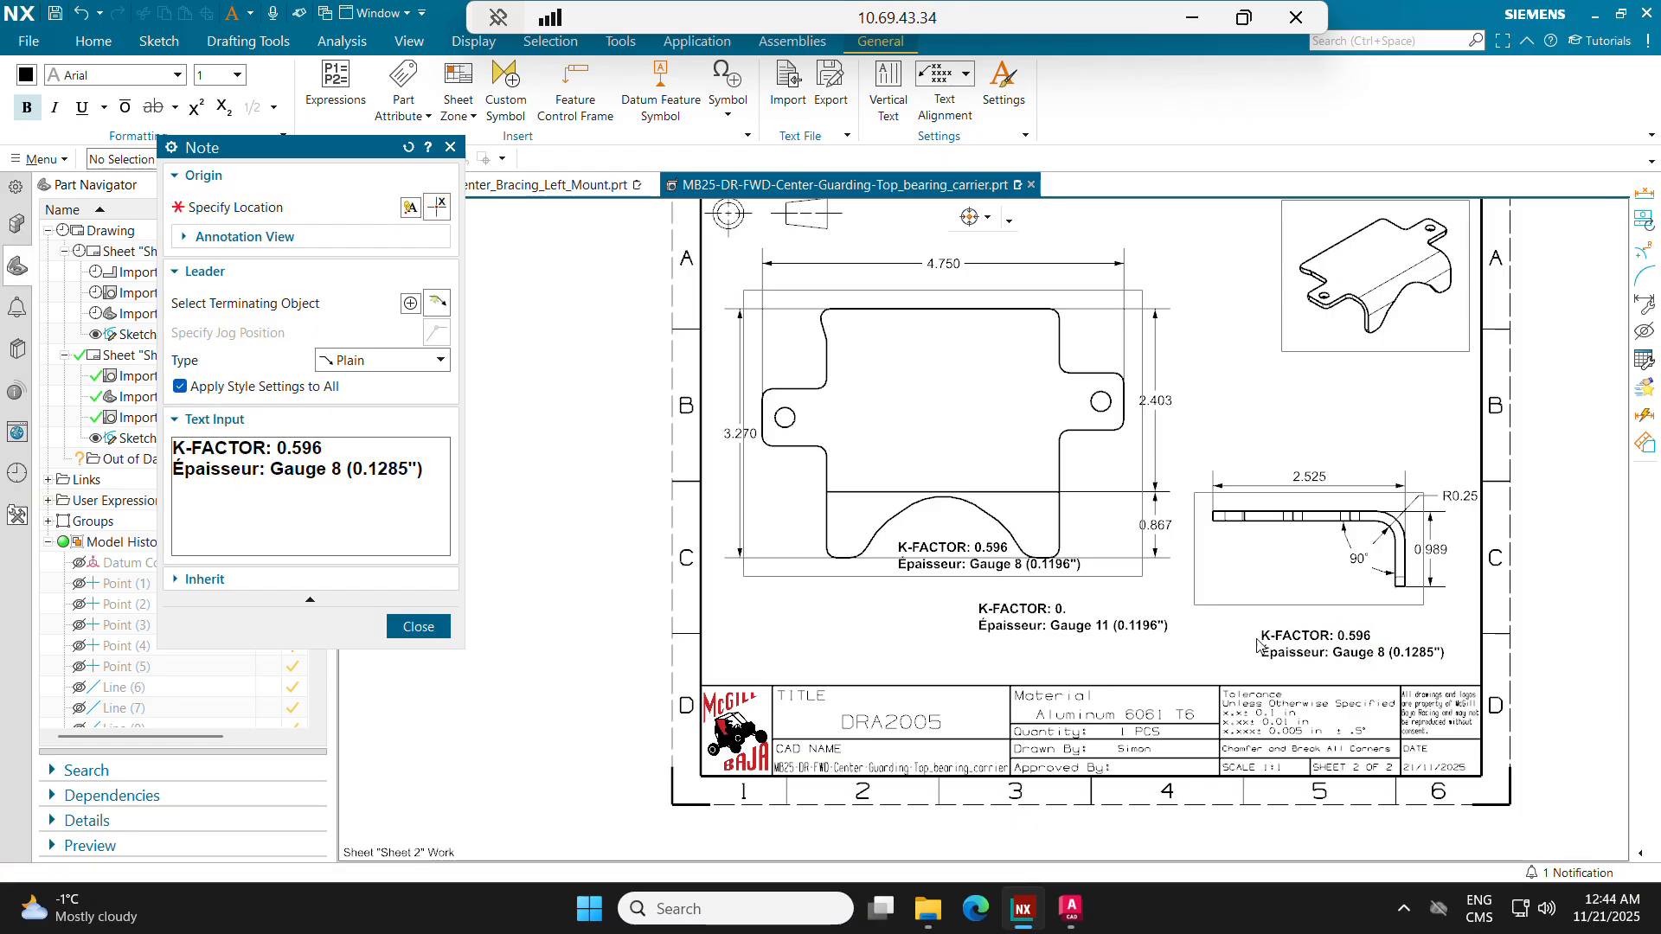
key(Escape)
Step: Delete the two misplaced notes below and over the flat-pattern view, keeping the one under the side view
click(1078, 628)
key(Delete)
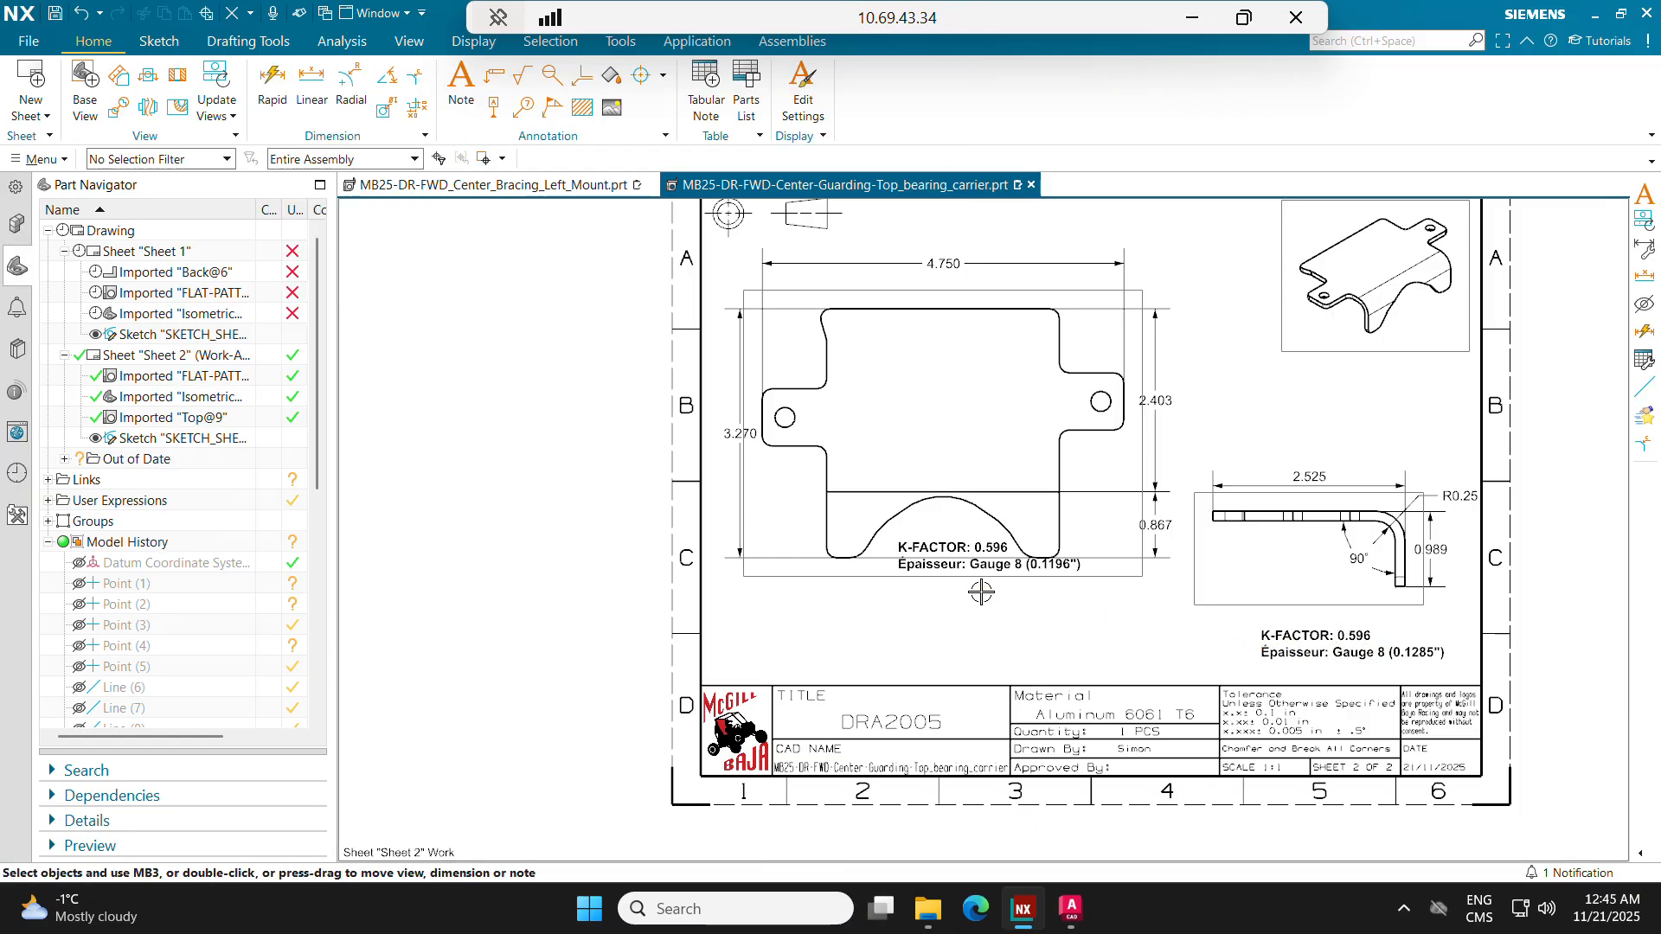
click(967, 566)
key(Delete)
Step: Create a non-bold note reading HAUT and position it inside the flat pattern, just above the bend line
middle_drag(1142, 611, 1087, 660)
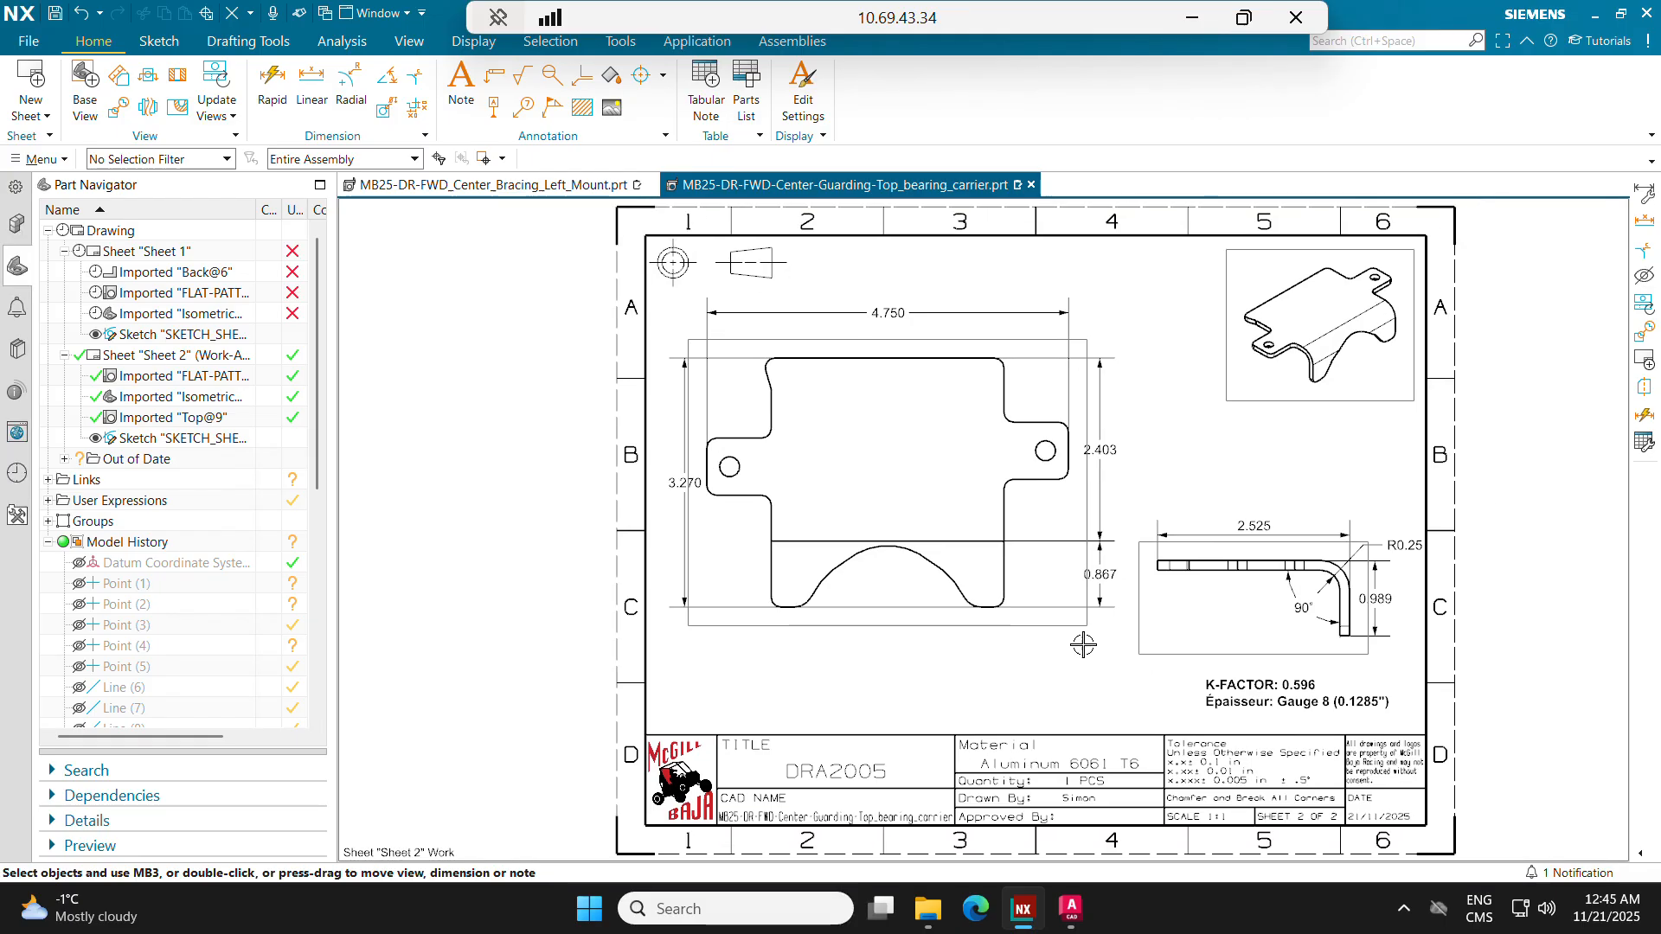
scroll(1088, 660, down, 1)
click(461, 86)
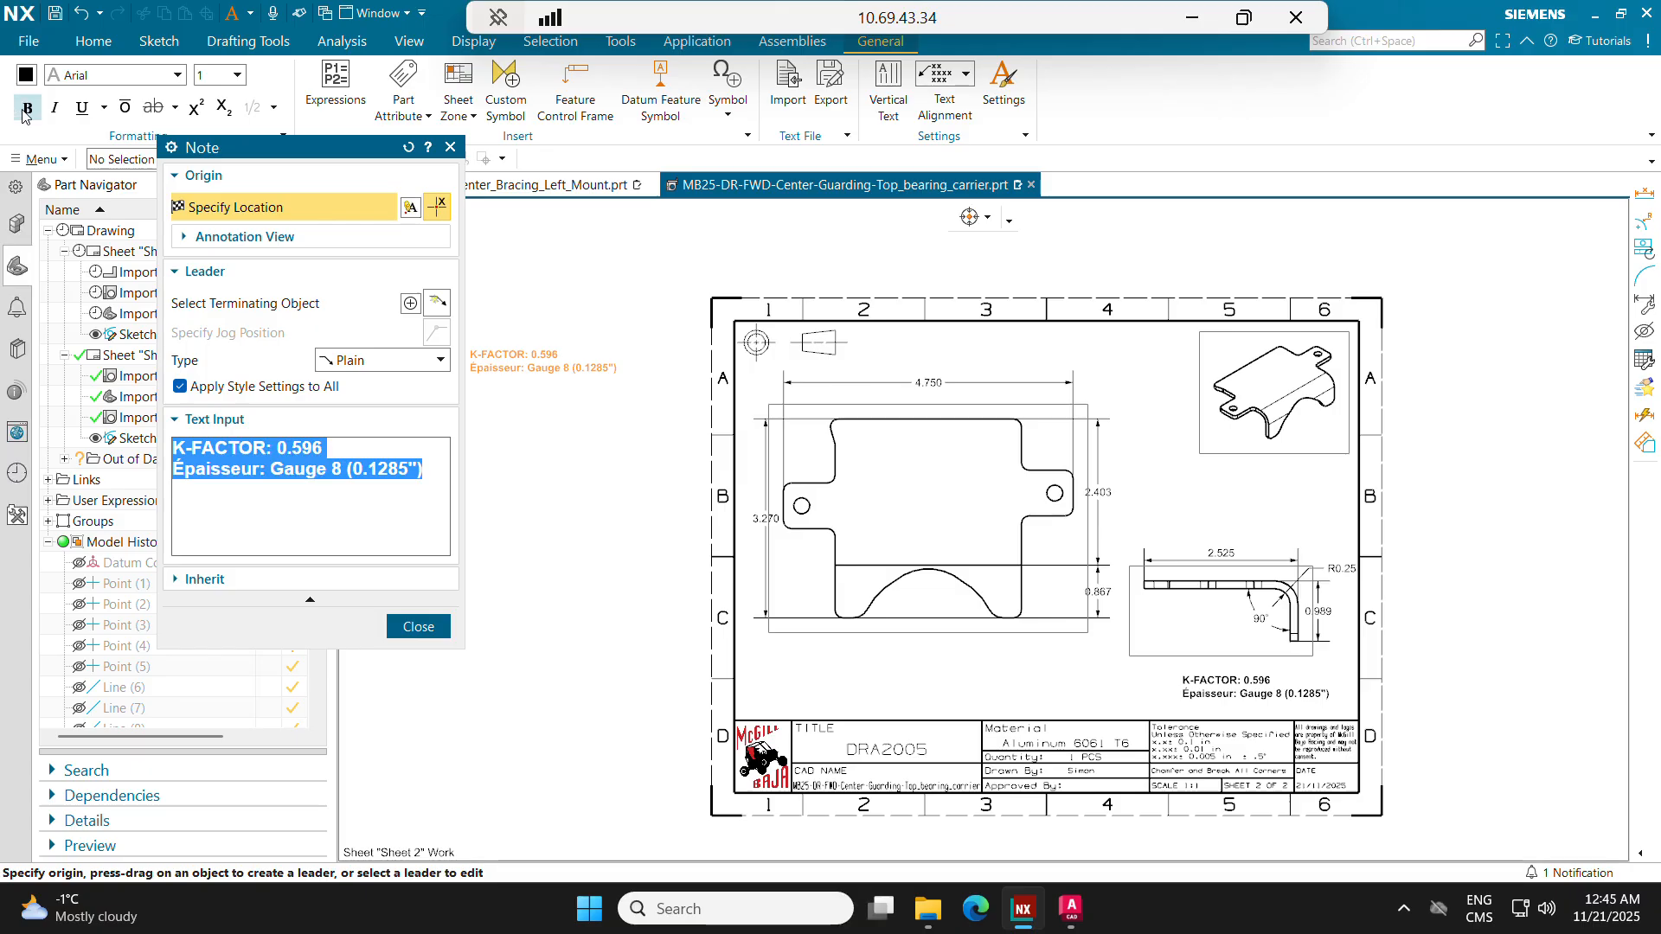
click(27, 108)
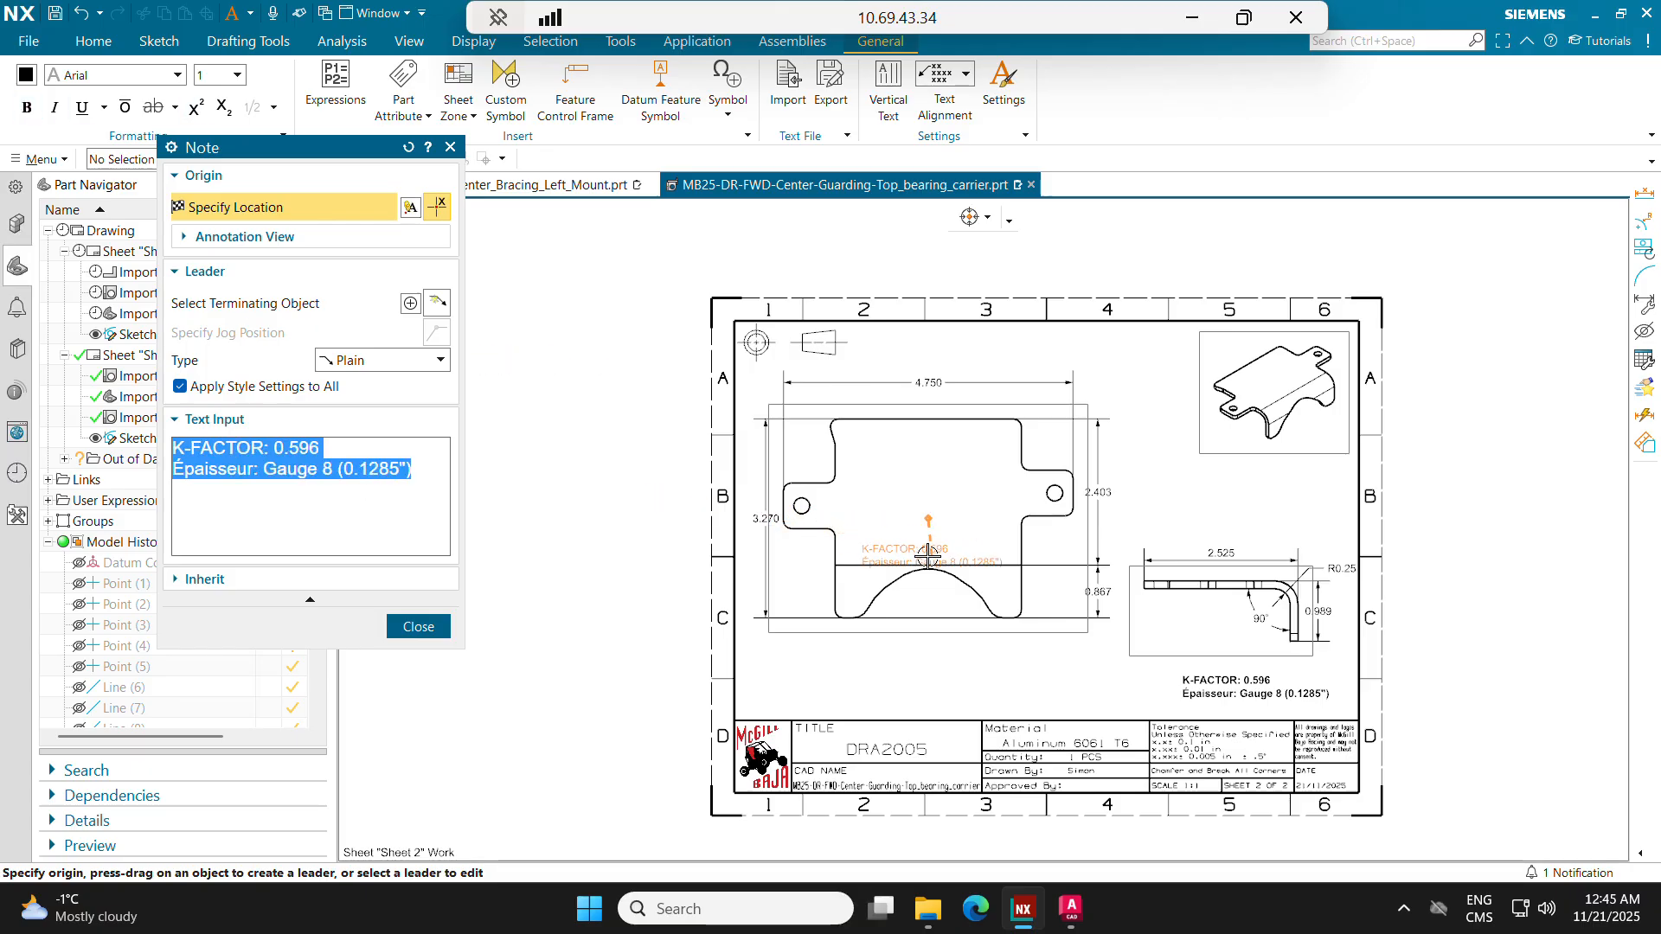
scroll(930, 552, up, 4)
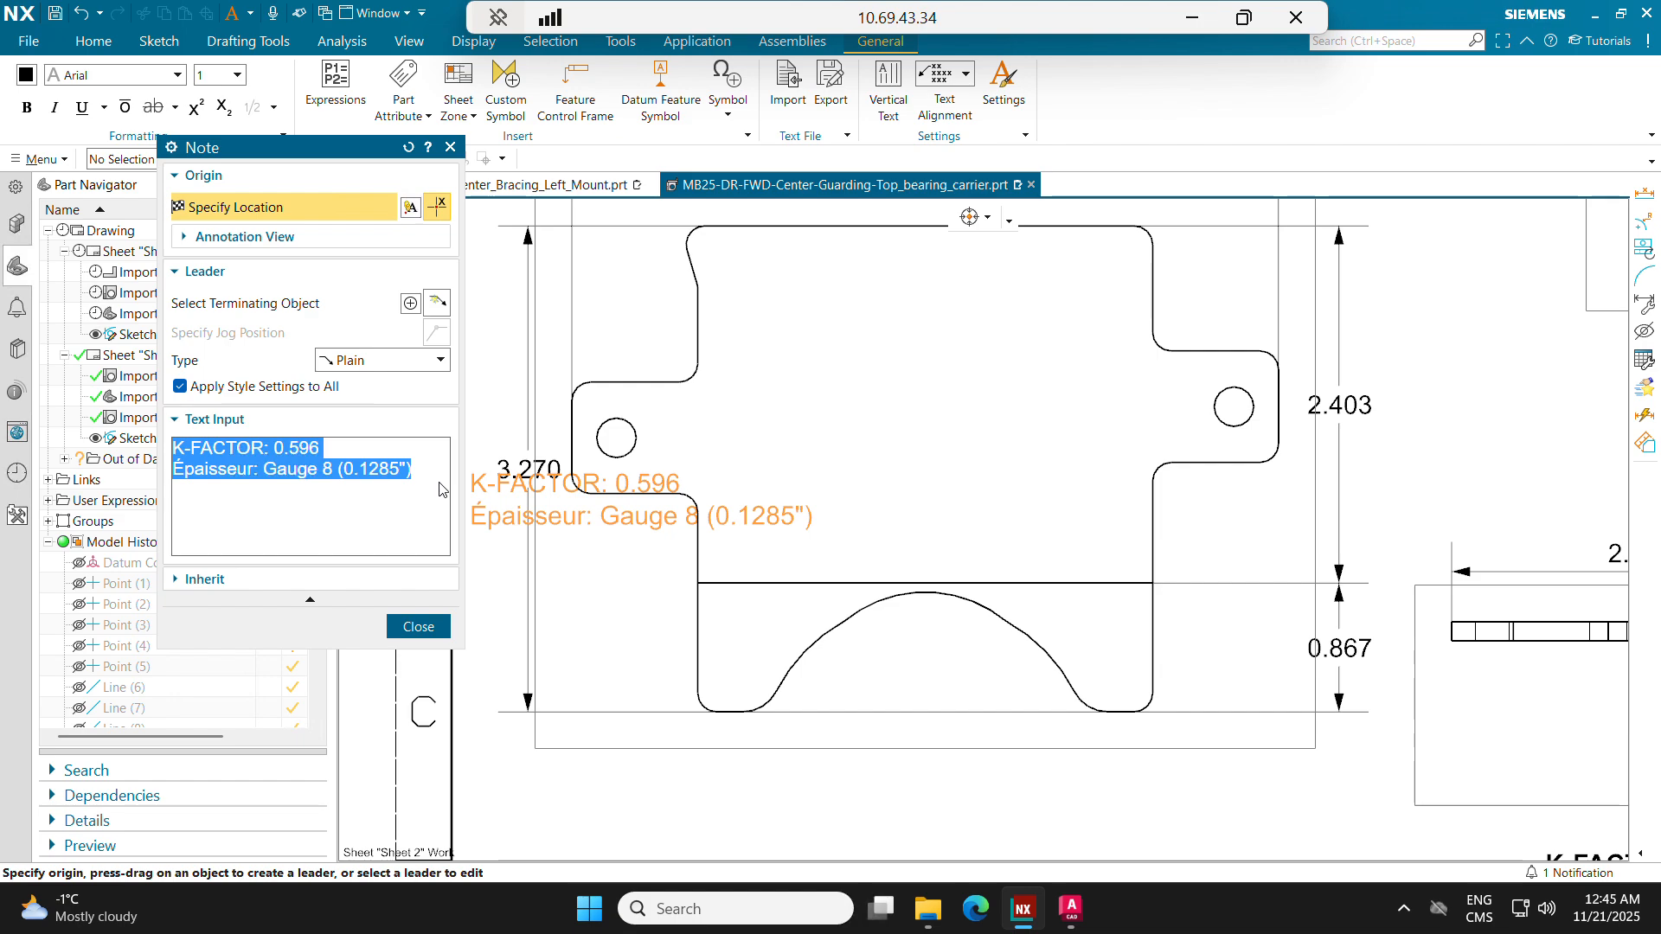
text(HAUT)
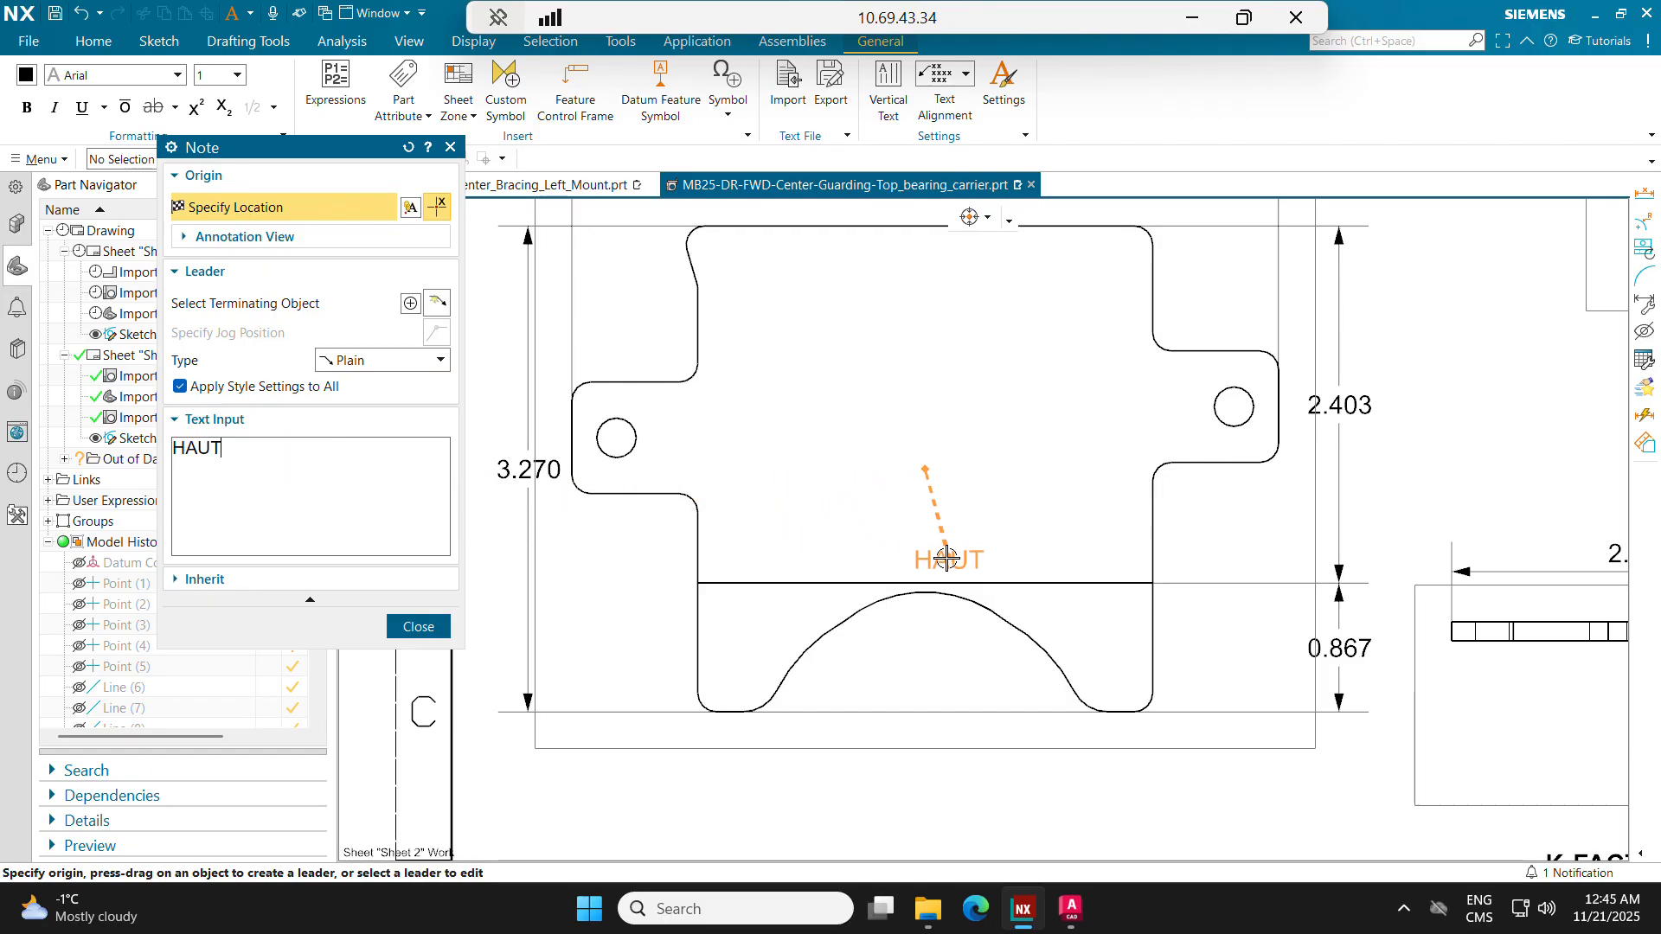
scroll(949, 556, down, 1)
mouse_move(962, 546)
middle_down()
mouse_move(794, 569)
mouse_move(698, 545)
mouse_move(713, 512)
middle_up()
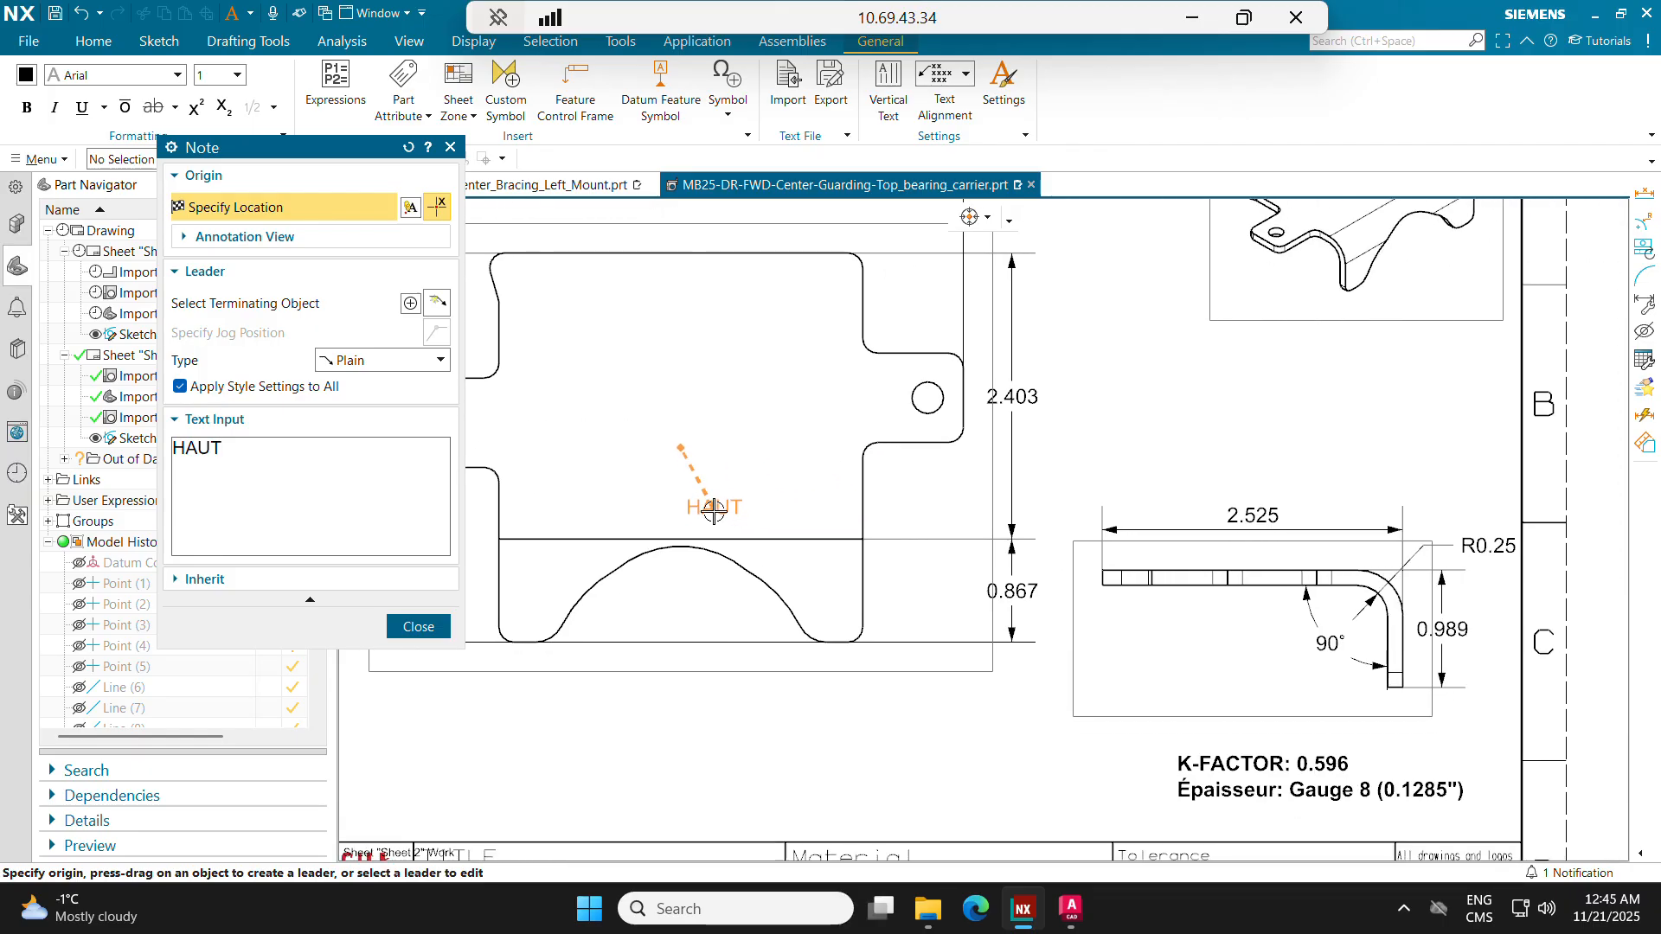
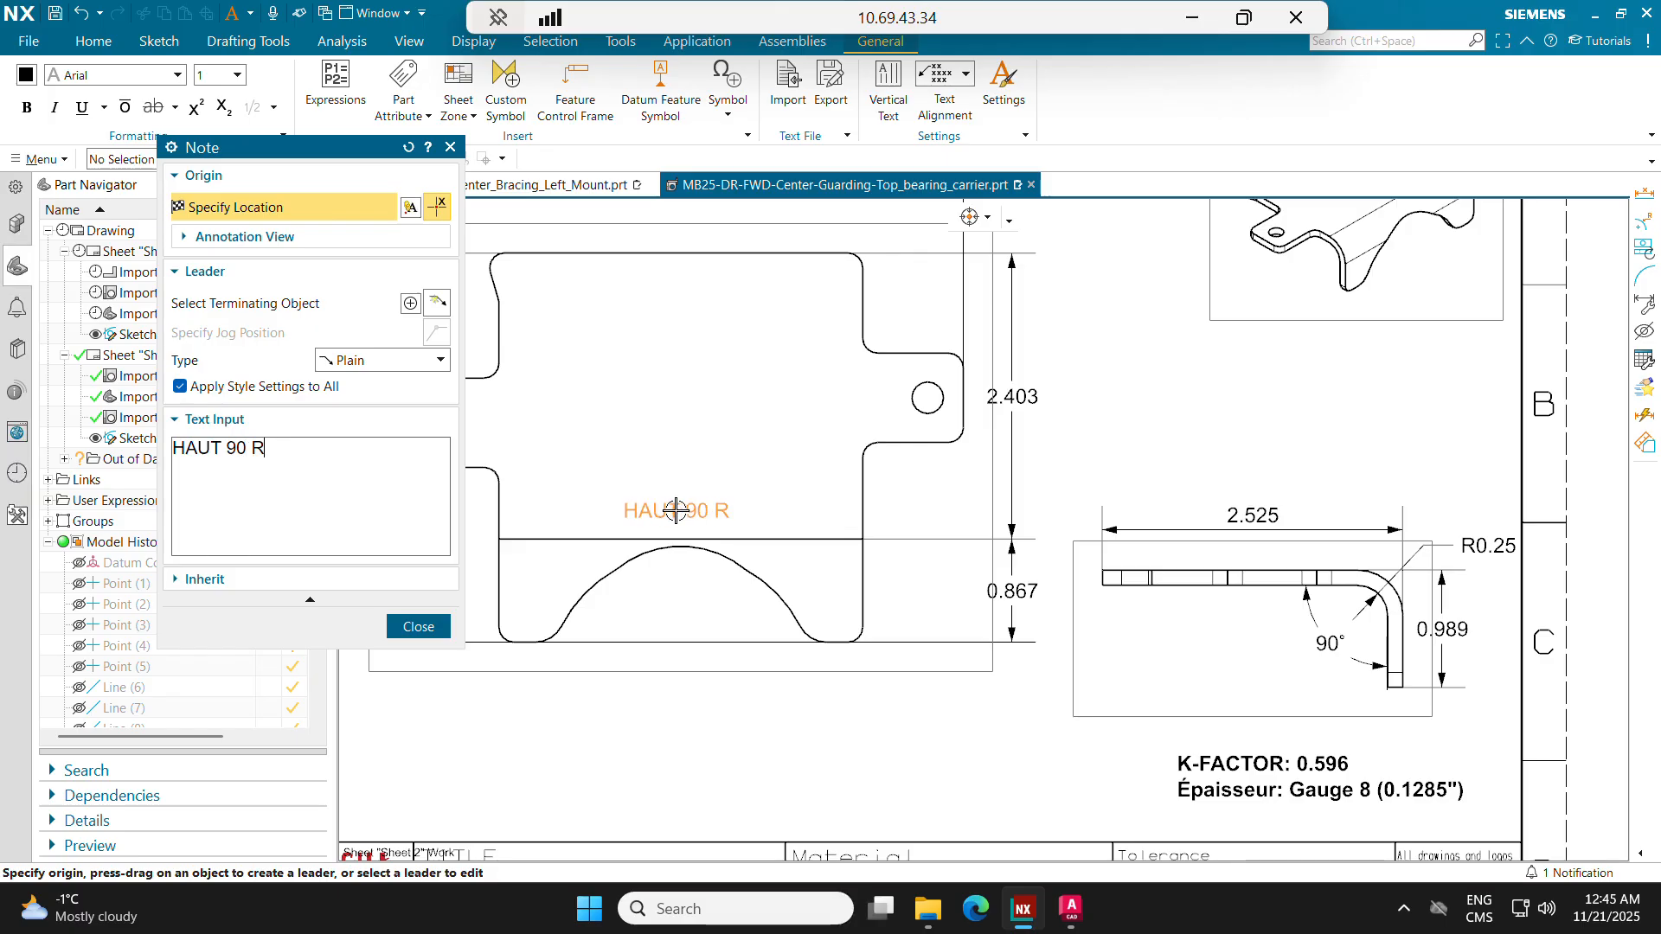
Step: Complete the bend note's text as HAUT 90 R0.25 and place it just above the flat pattern's bend line
text(.25)
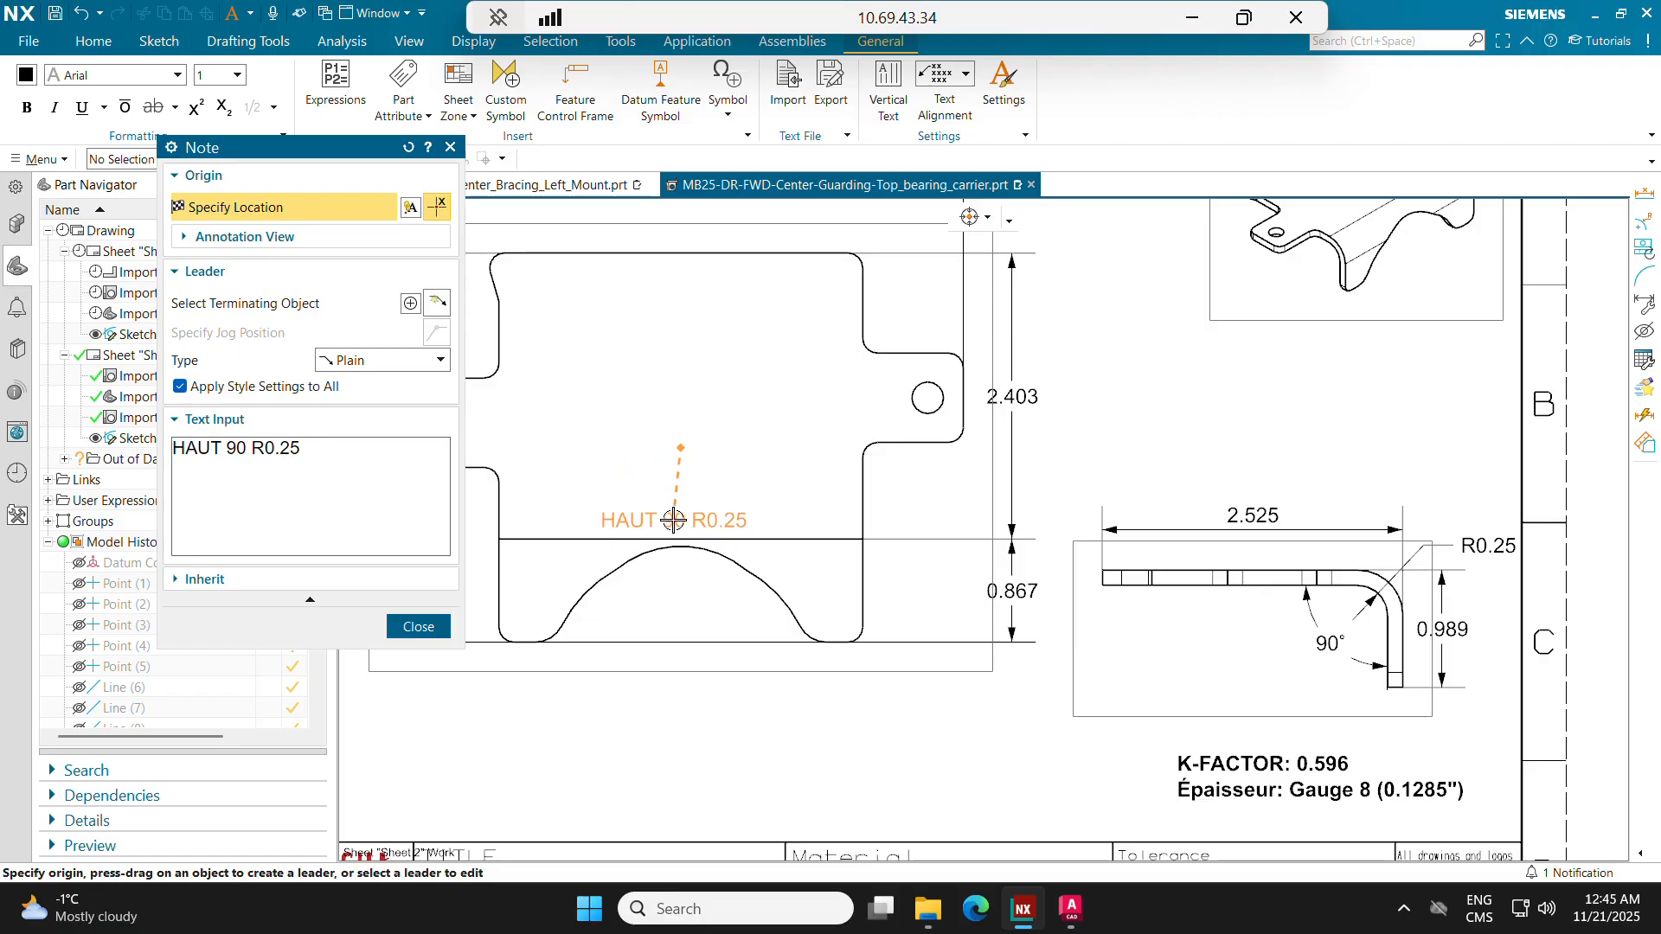
click(674, 520)
click(419, 626)
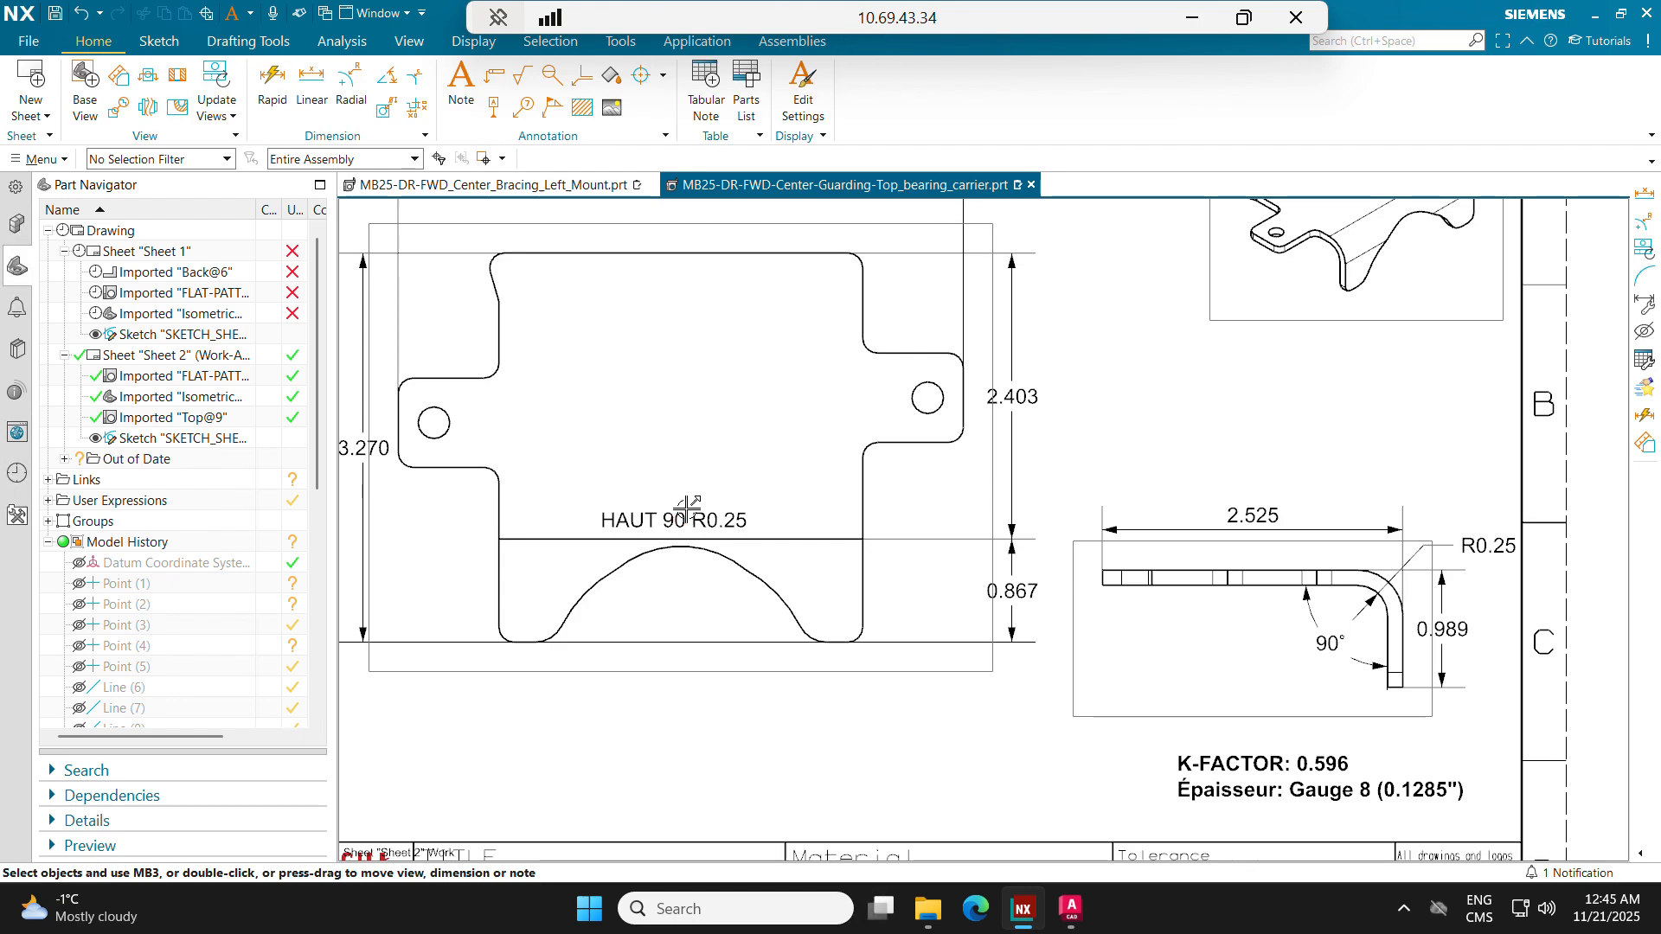
Step: Try attaching a leader from the bend note to the bend line, with the note moved below the flat pattern
drag(664, 518, 680, 449)
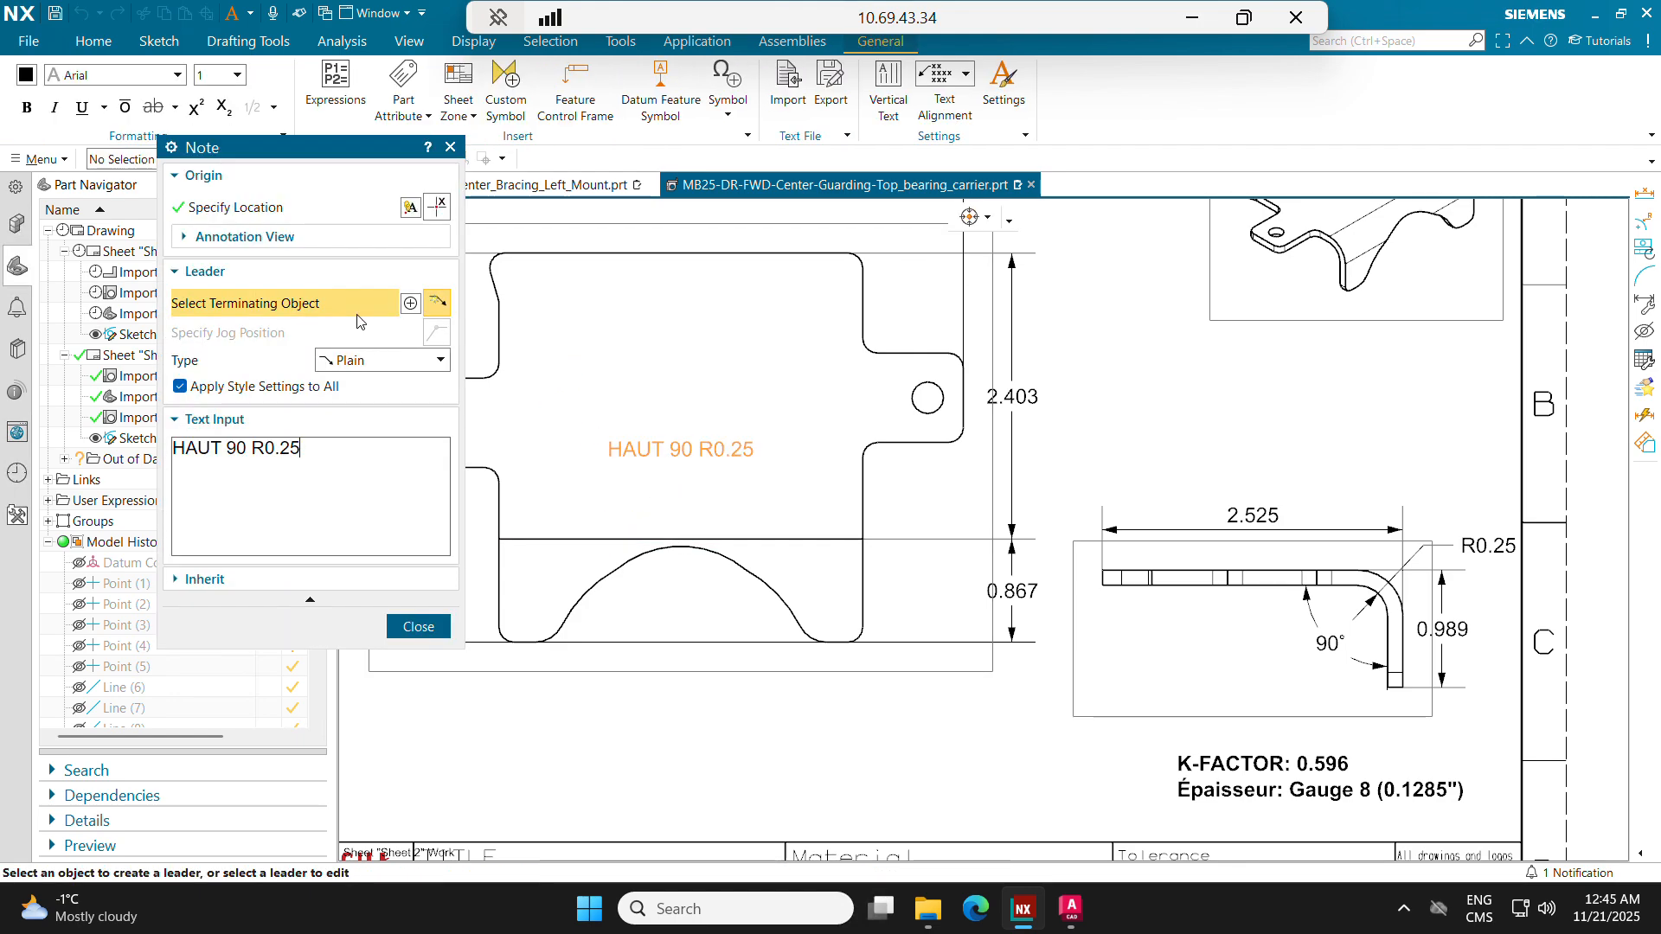
click(680, 535)
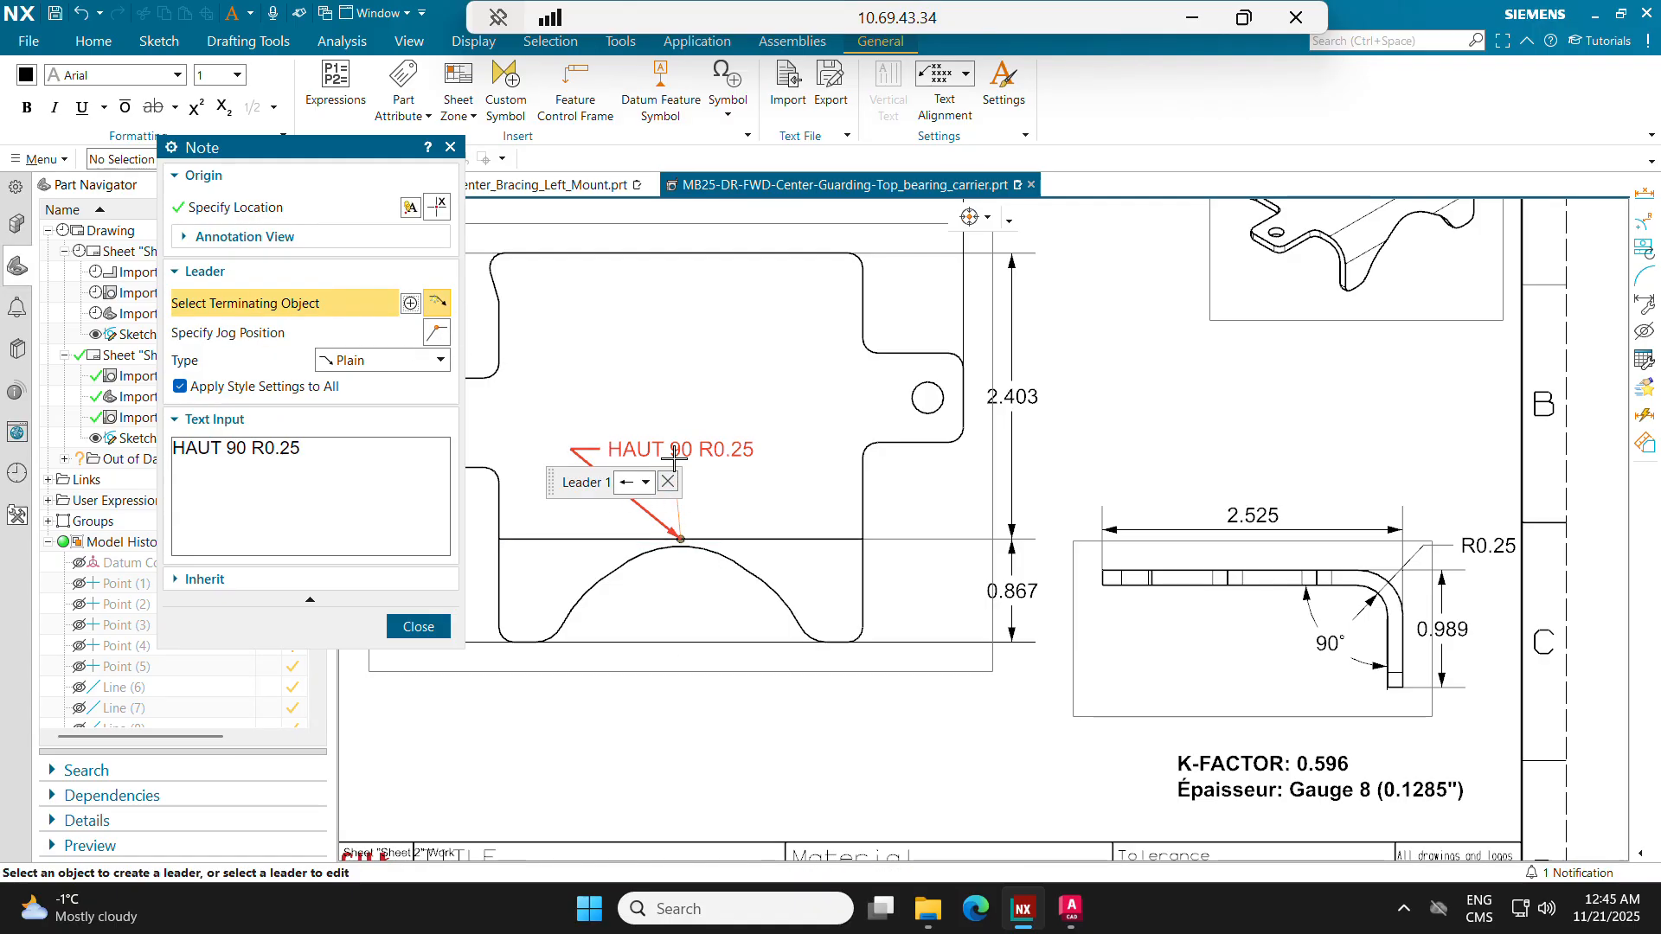
click(431, 626)
drag(664, 449, 595, 701)
double_click(656, 701)
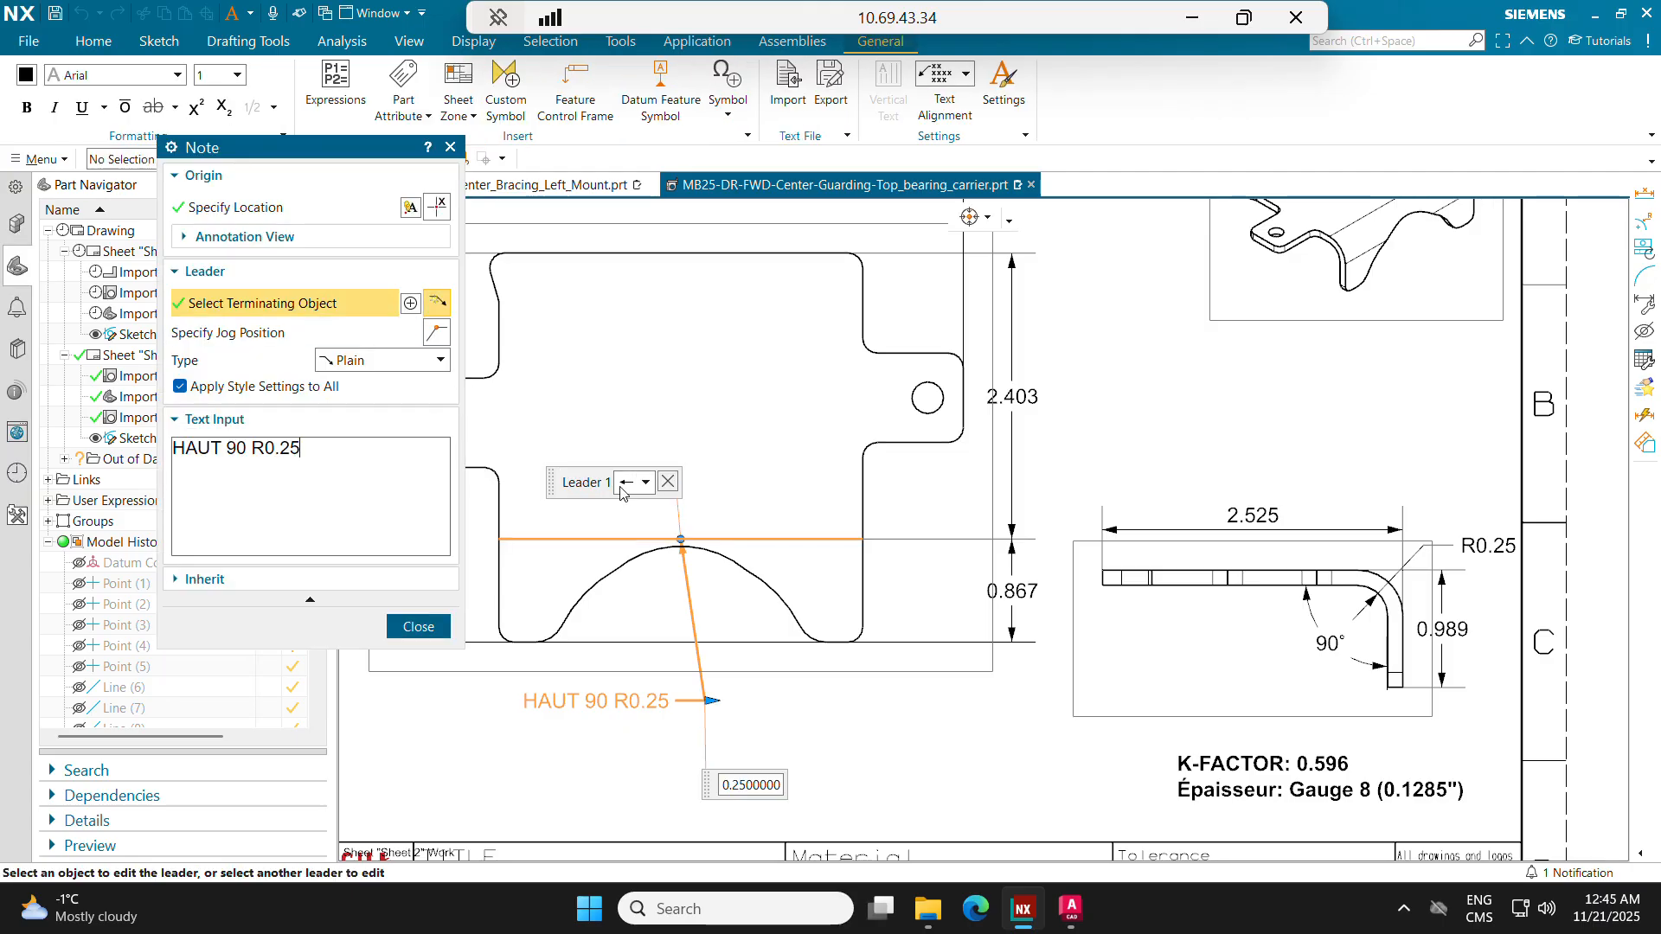
click(667, 482)
click(419, 626)
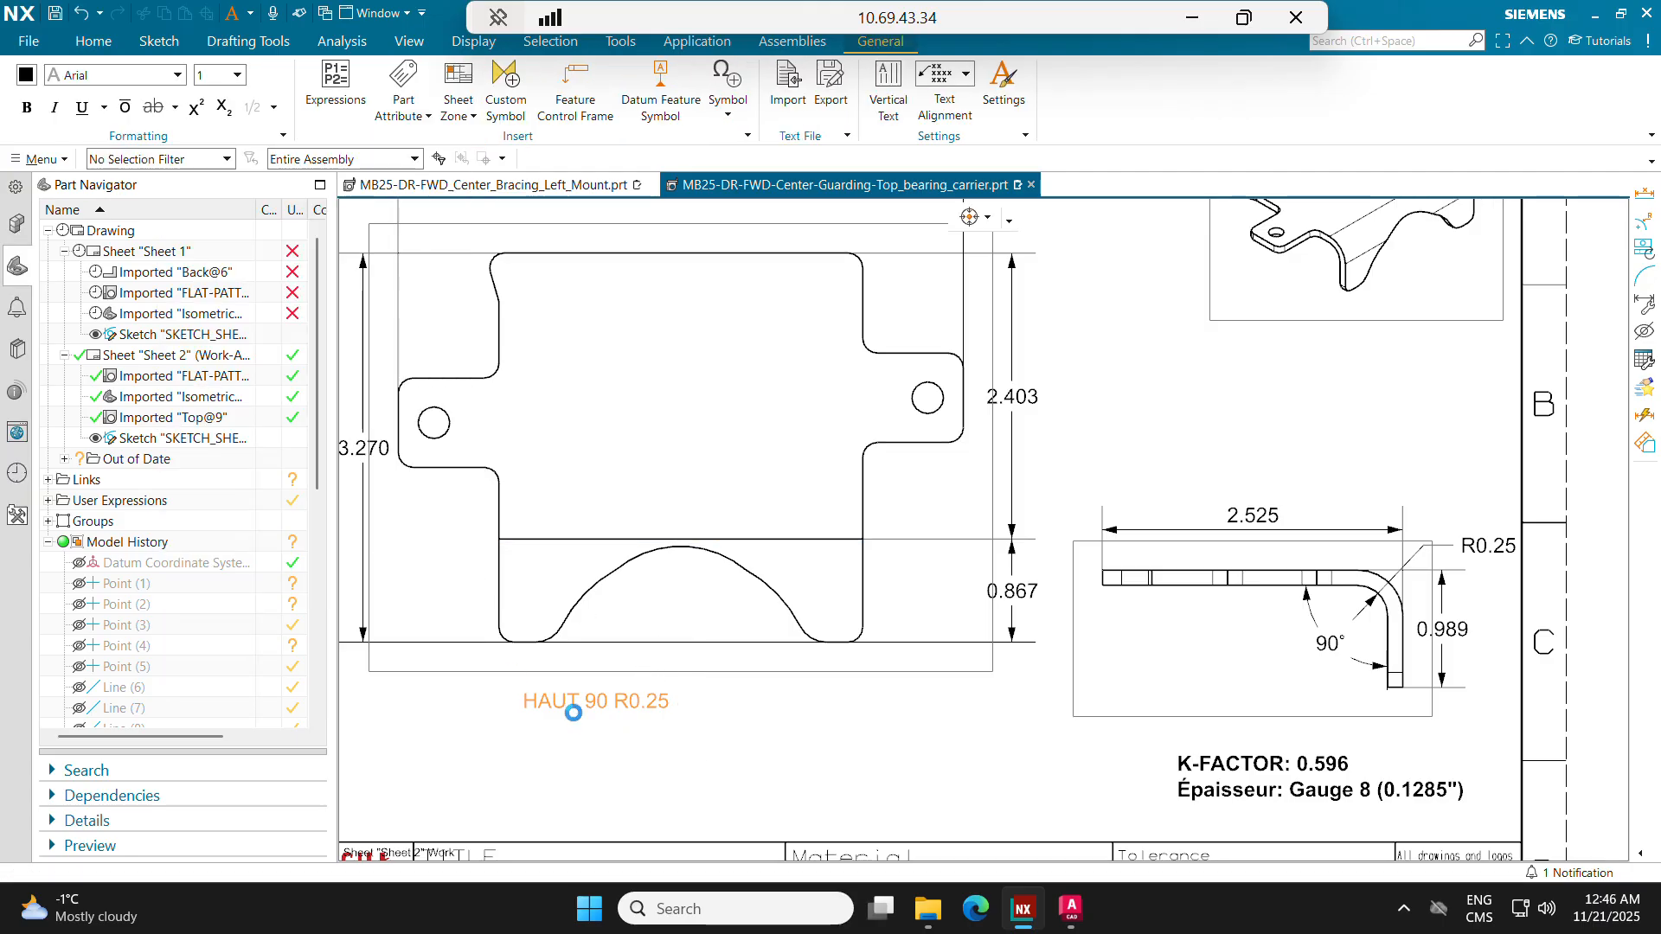
Step: Position the bend note centred just above the bend line and correct its text to HAUT 90° R0.25
drag(609, 705, 697, 526)
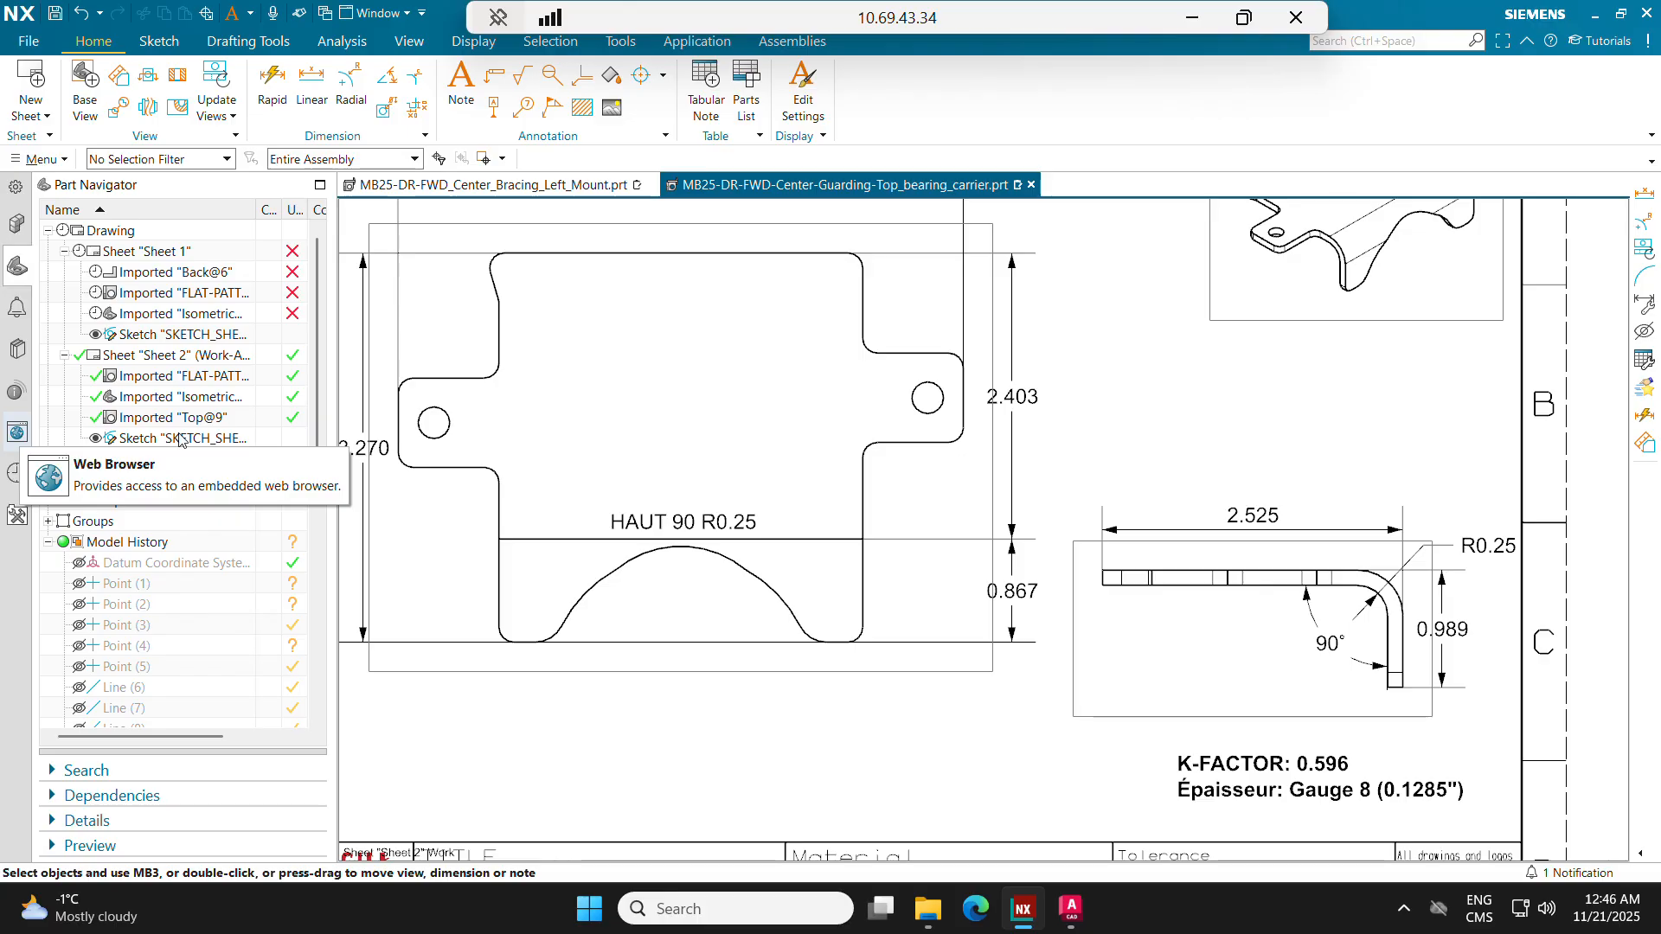
double_click(702, 525)
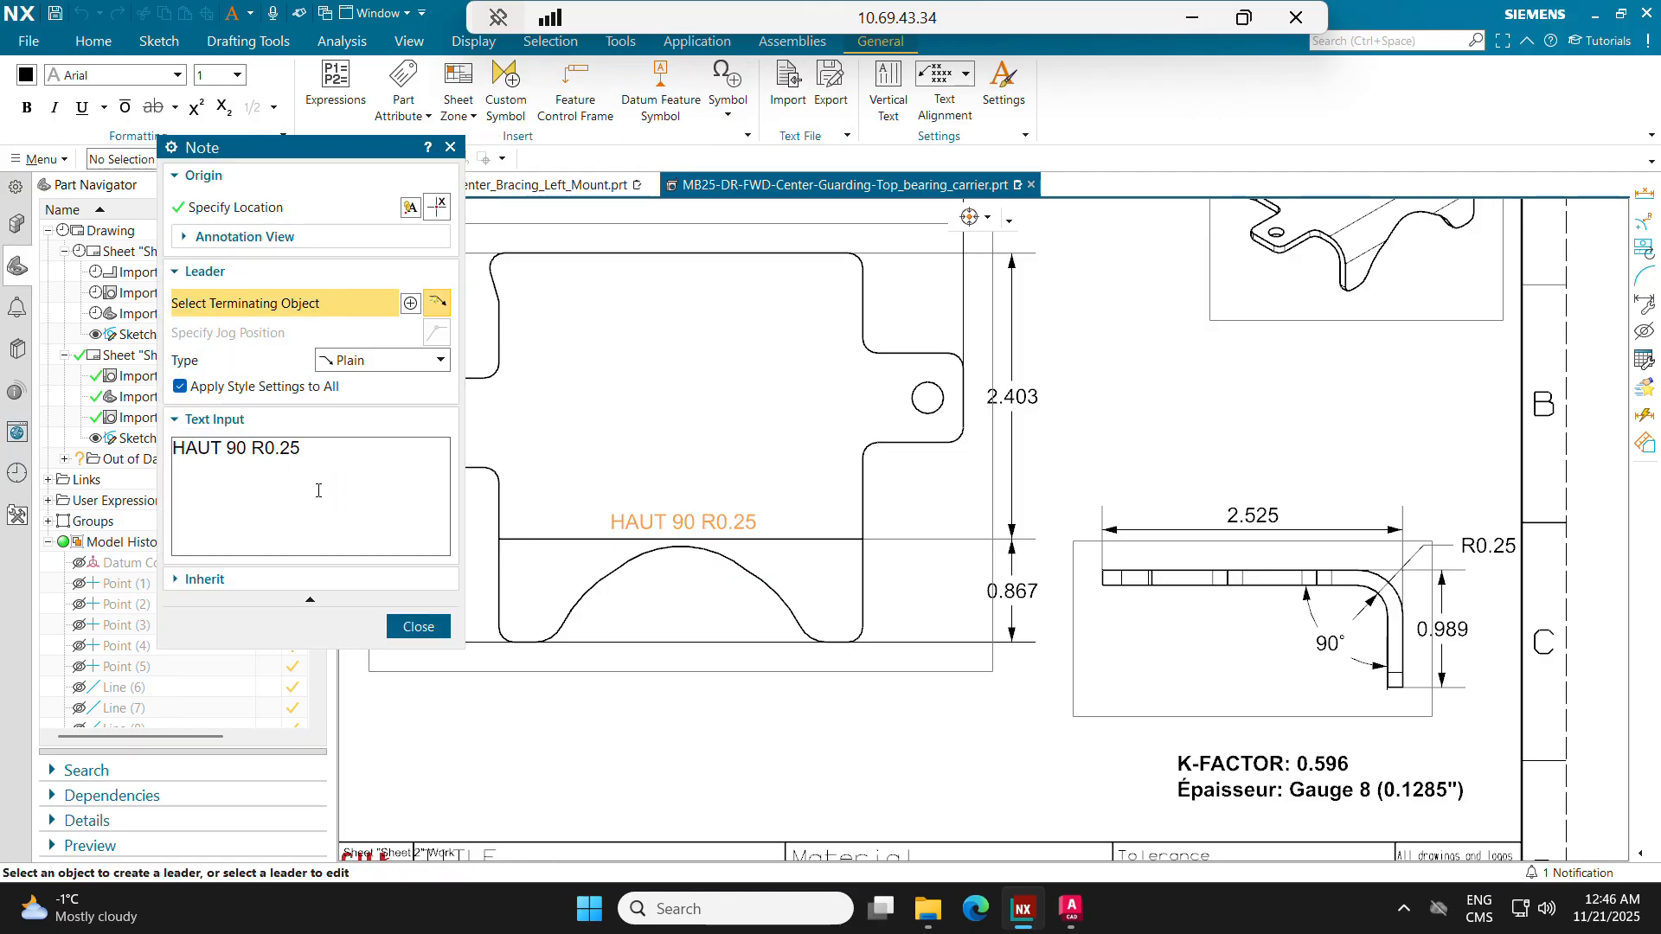
click(419, 626)
scroll(666, 470, down, 2)
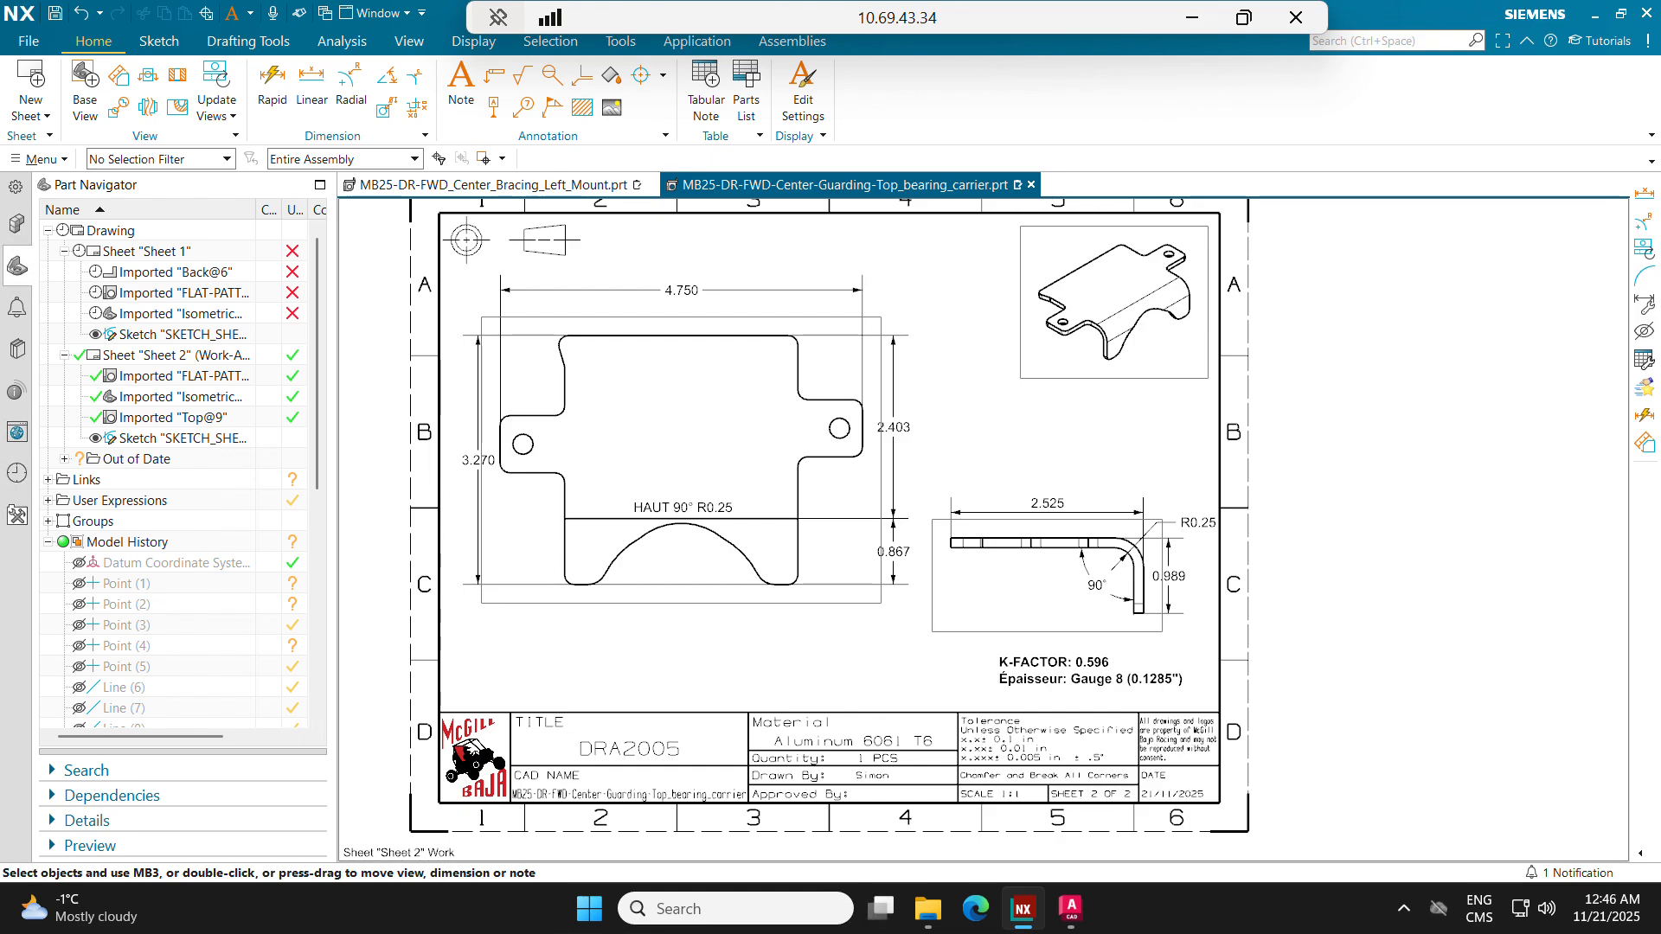
double_click(826, 751)
click(525, 500)
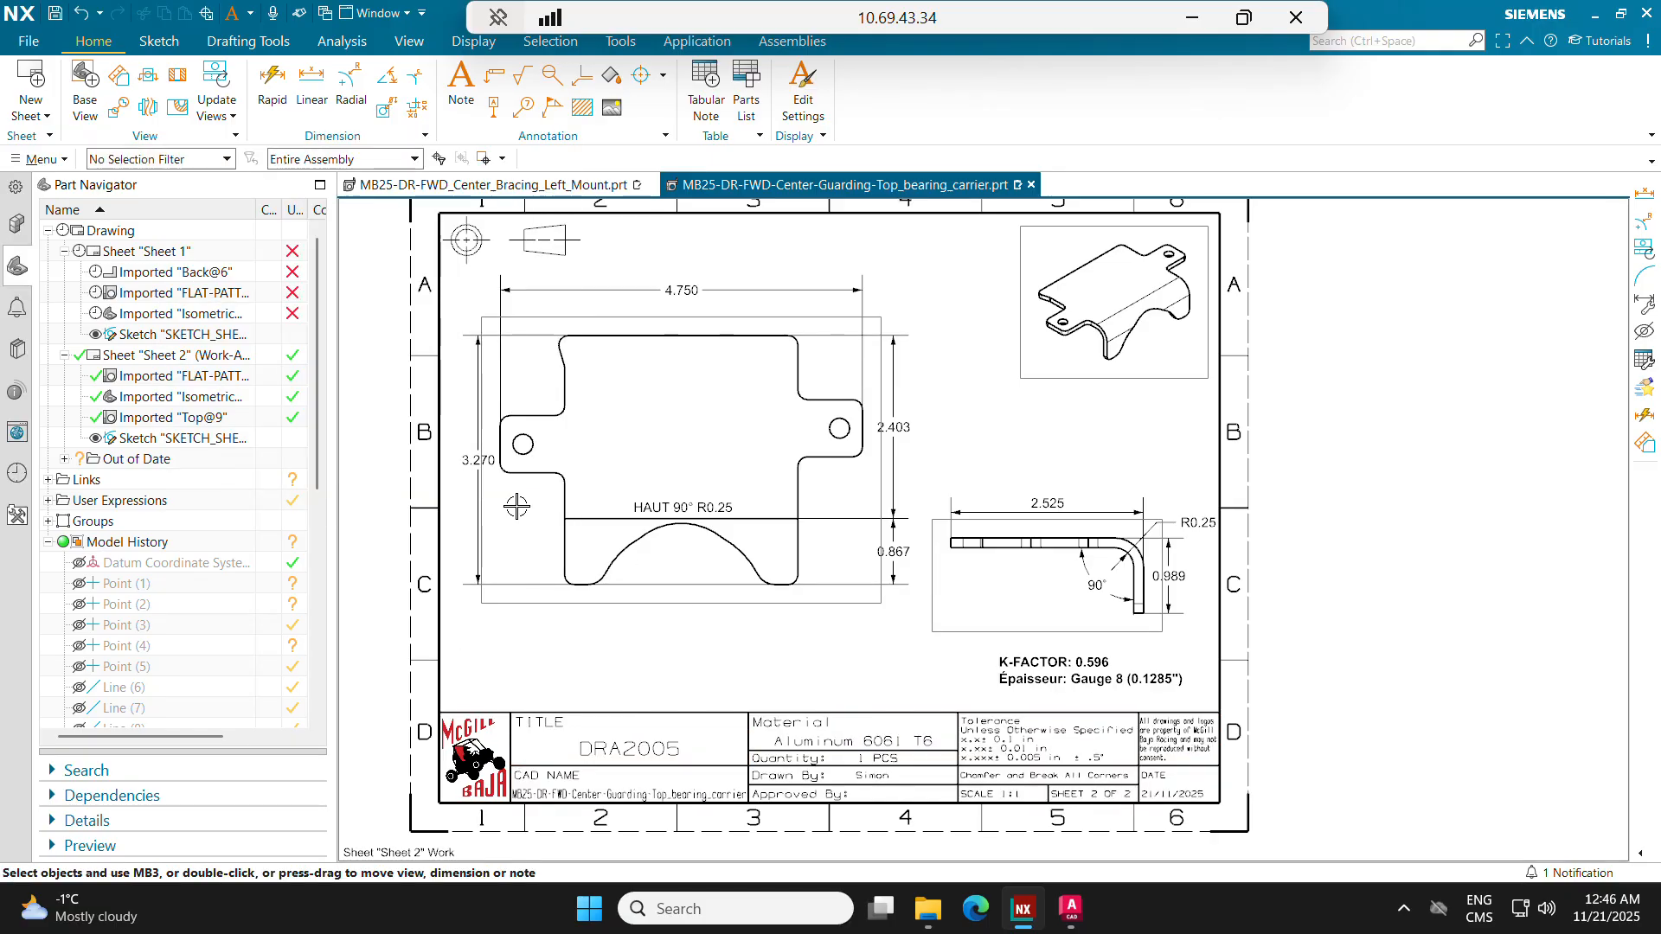
shift+middle_drag(728, 623, 752, 640)
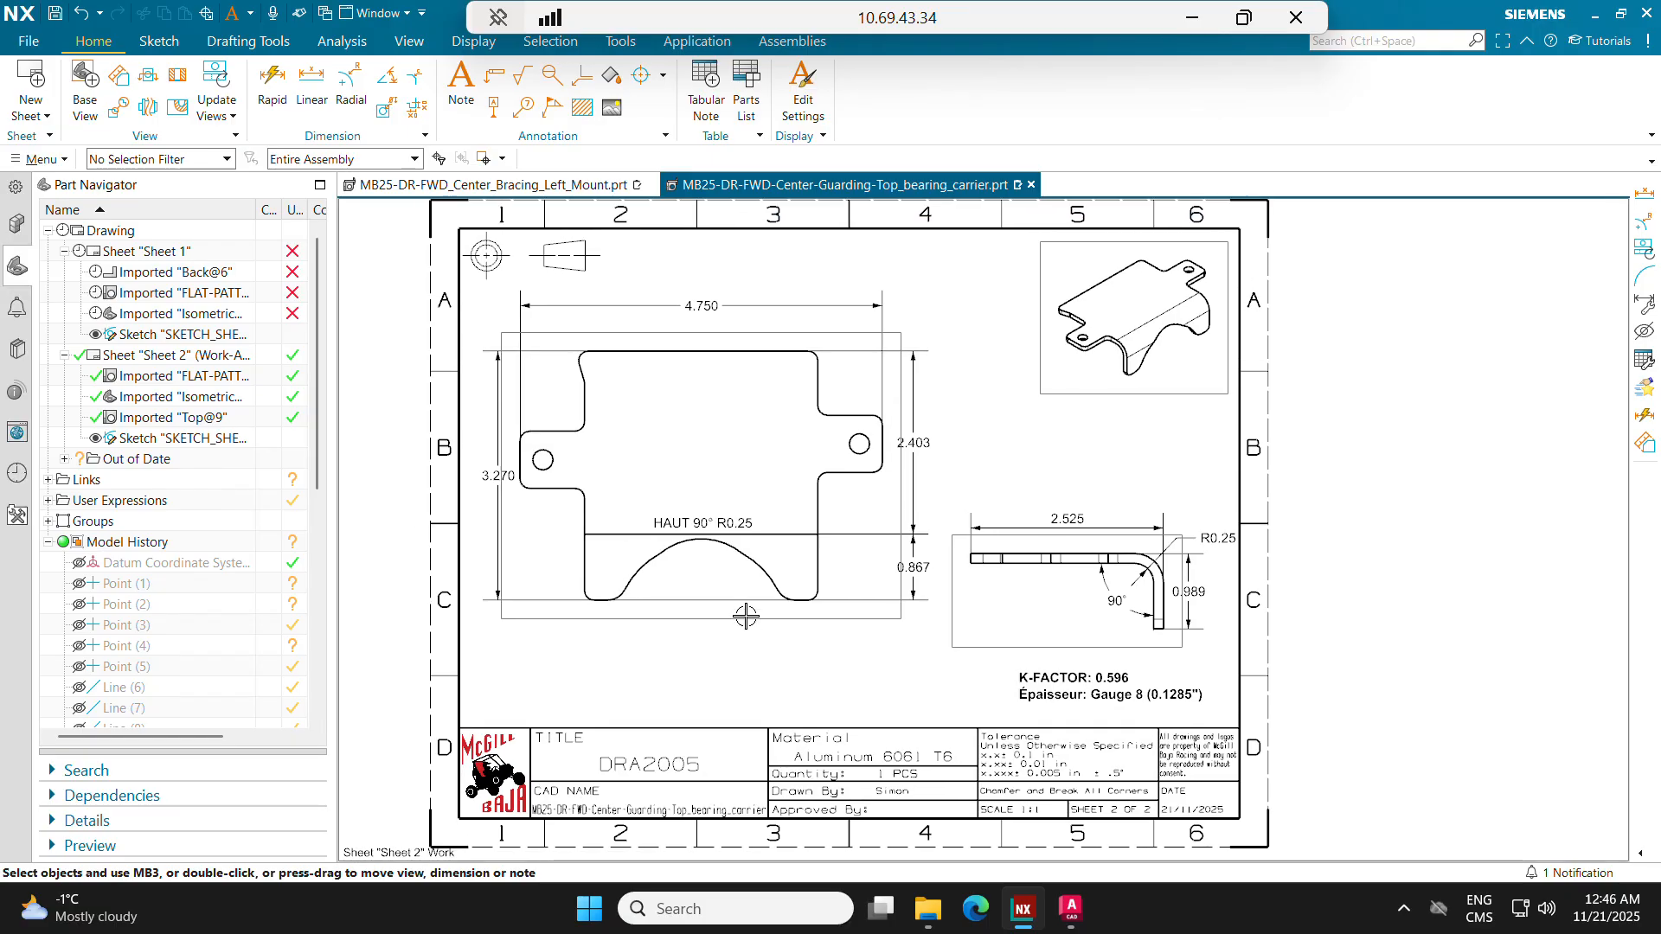
Step: Export drawing Sheet 2 to PDF on the P: drive with the file name DRA2005
click(19, 40)
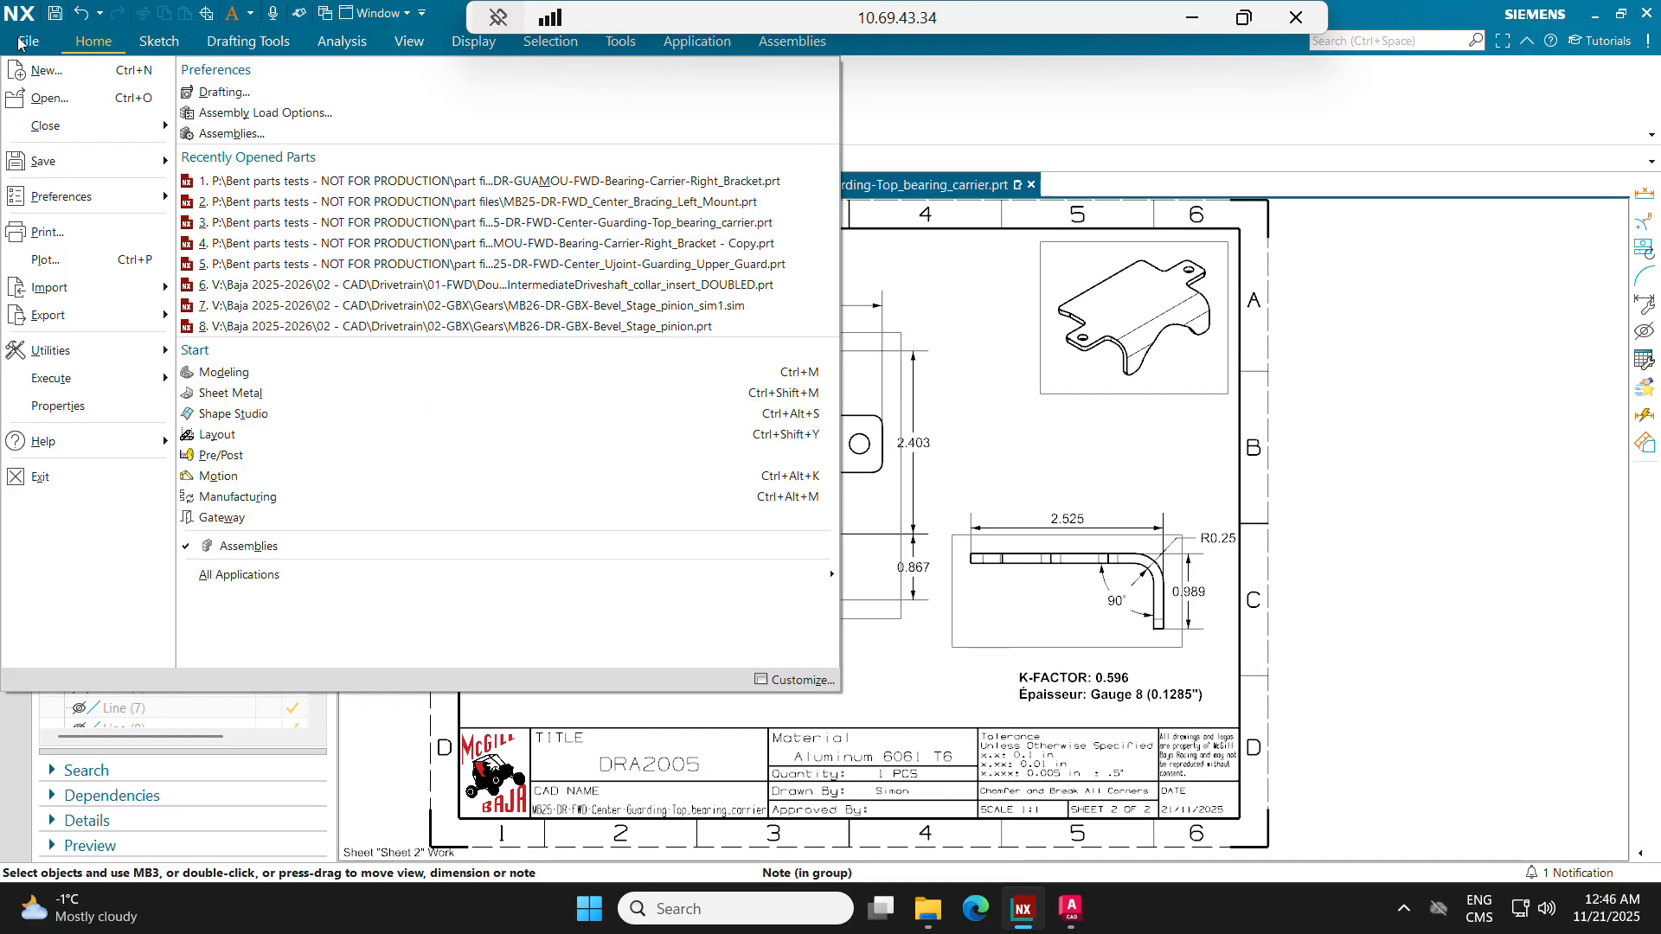
mouse_move(52, 316)
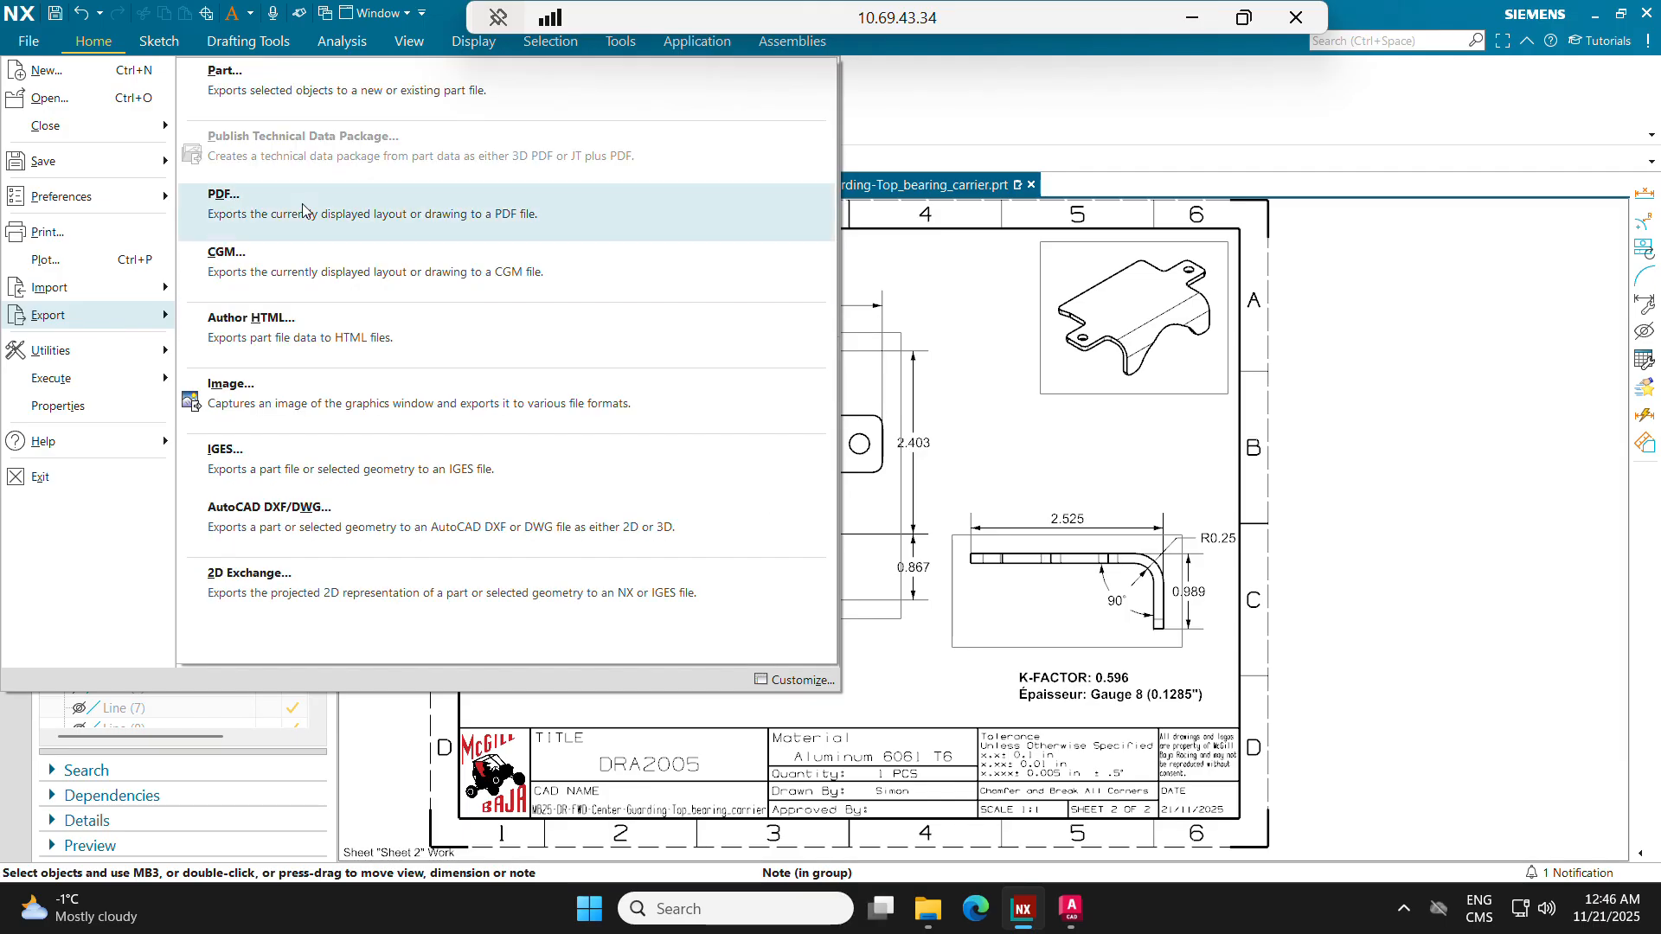
click(227, 204)
click(440, 416)
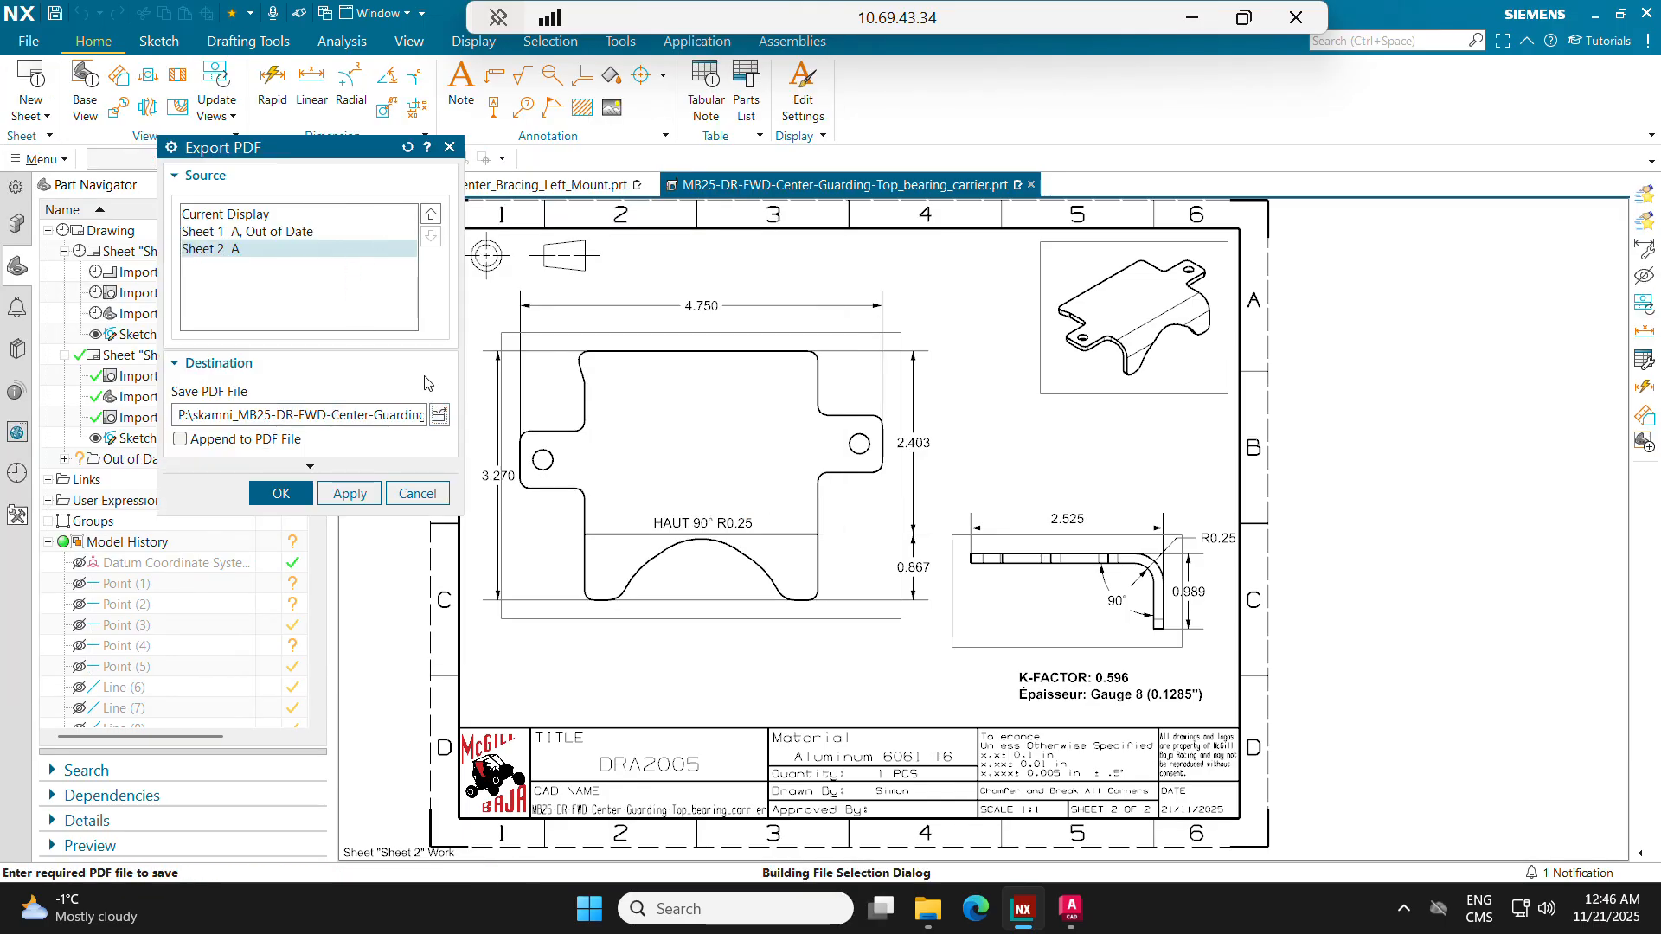
text(DR)
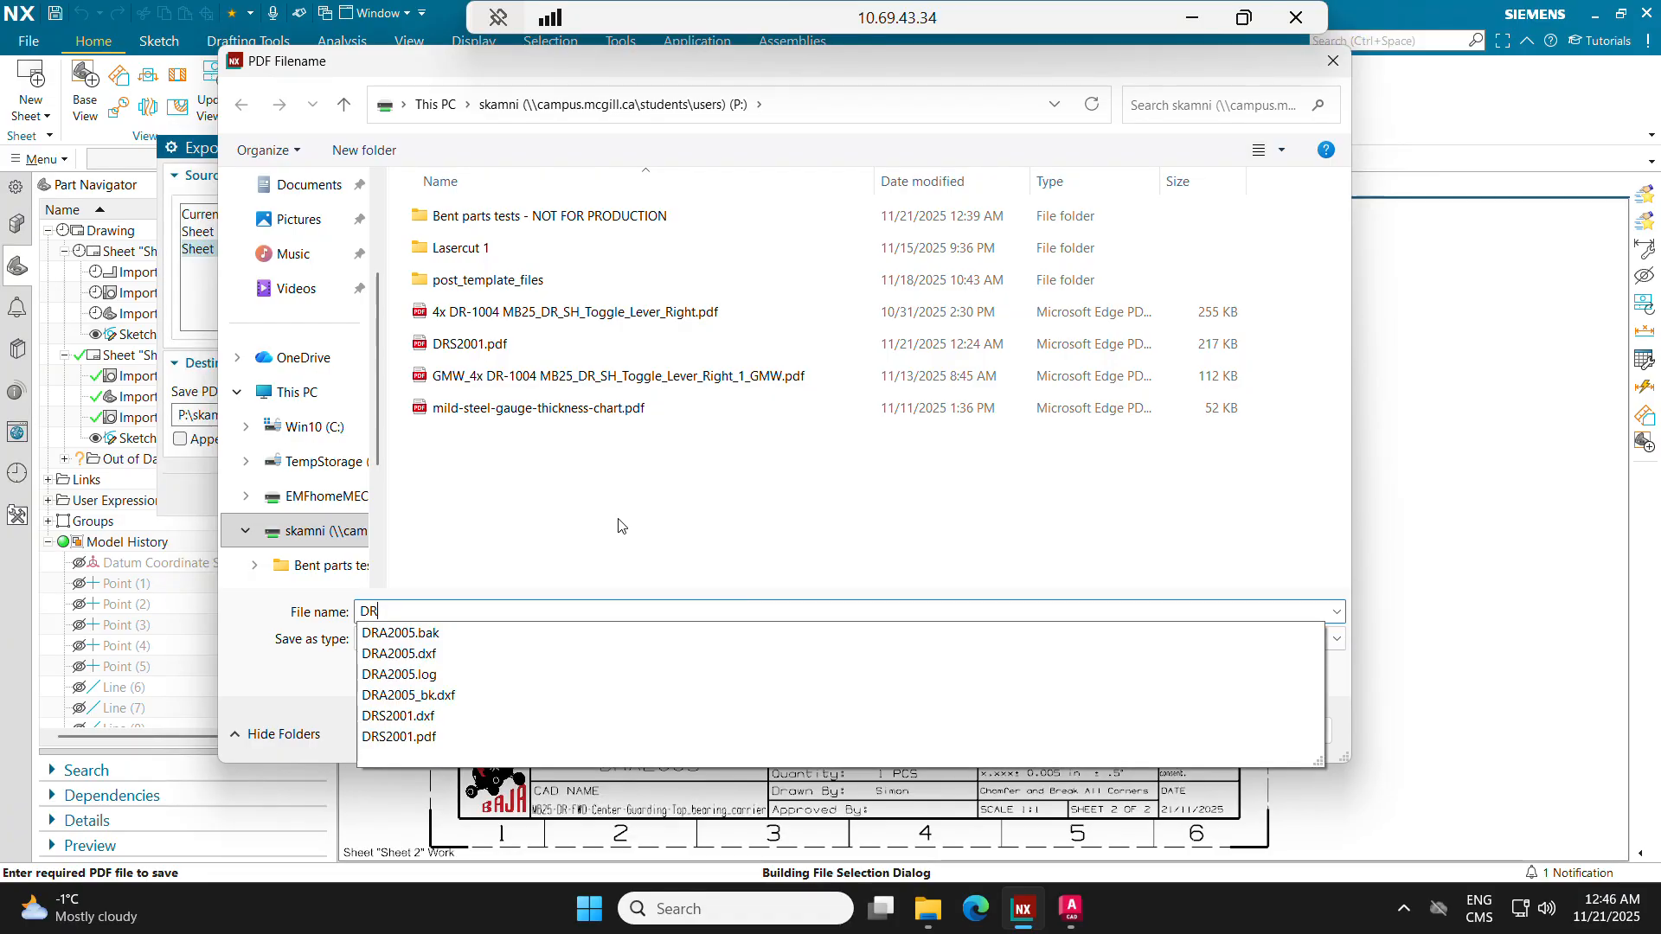
text(A2005)
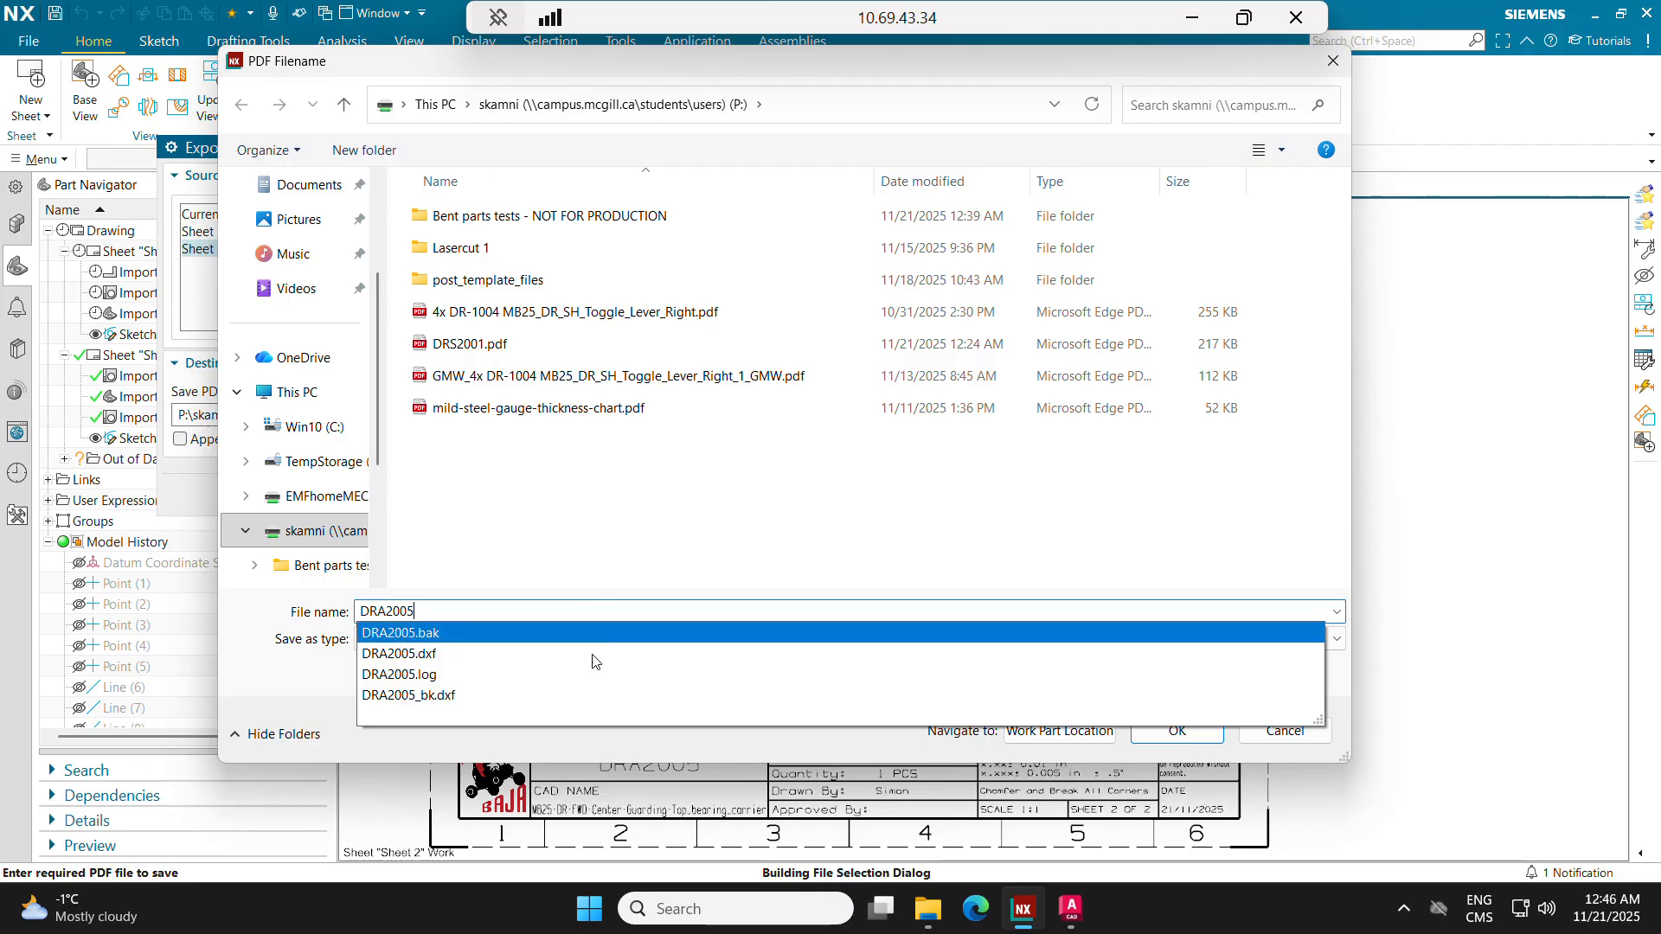
click(540, 753)
click(1209, 737)
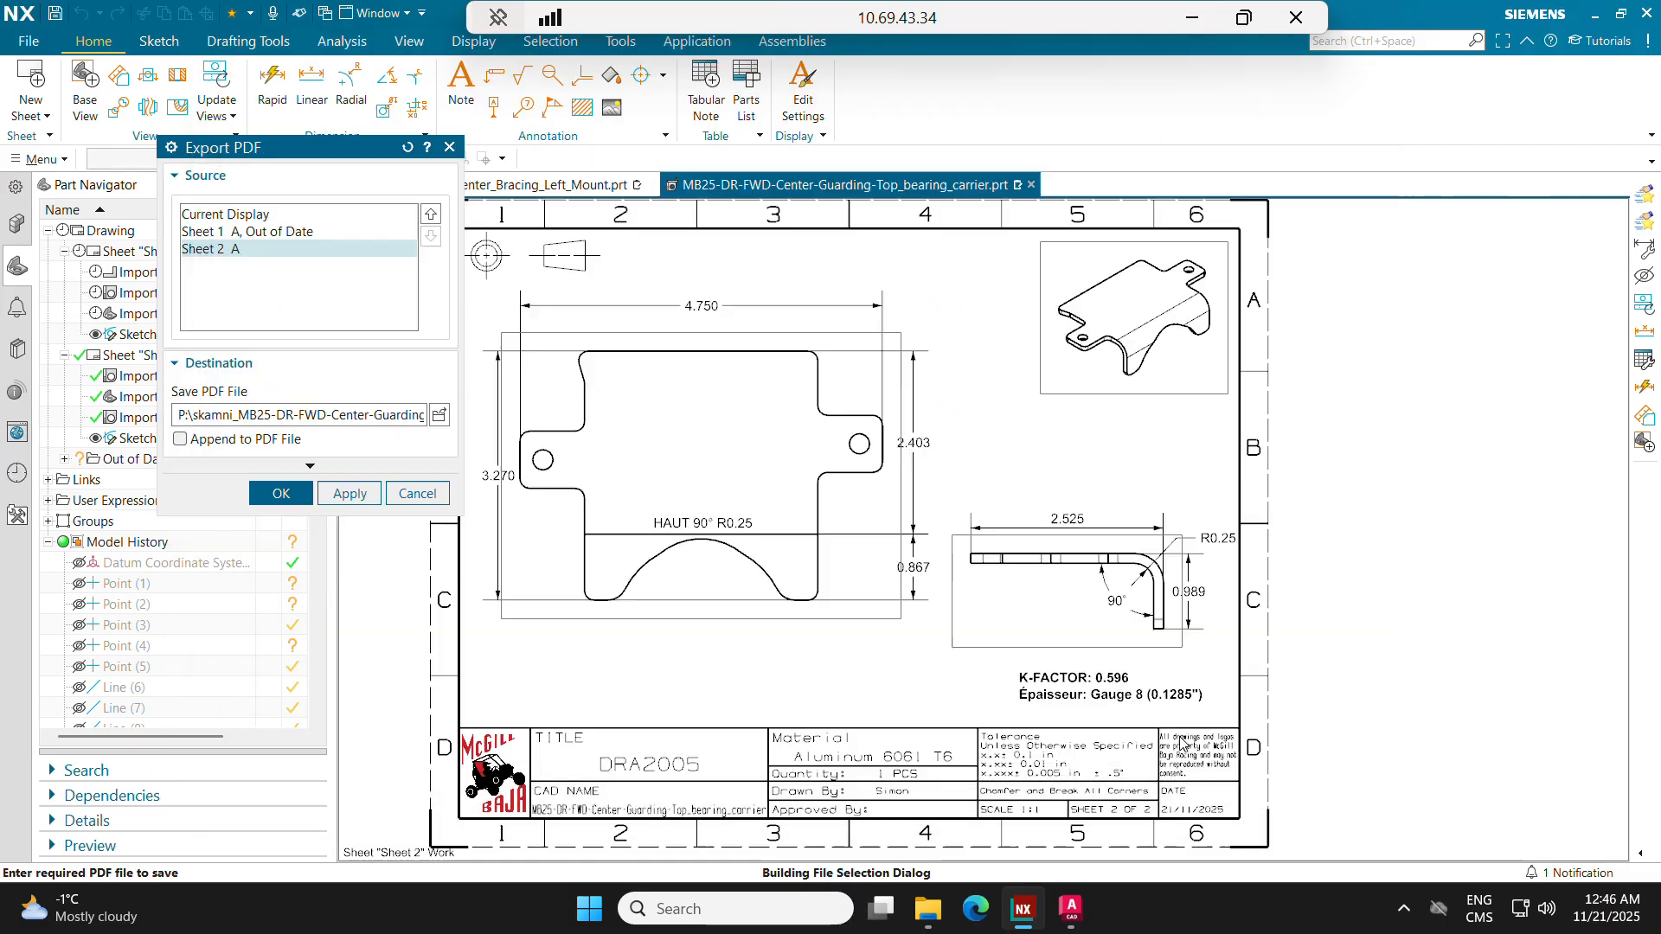
click(275, 494)
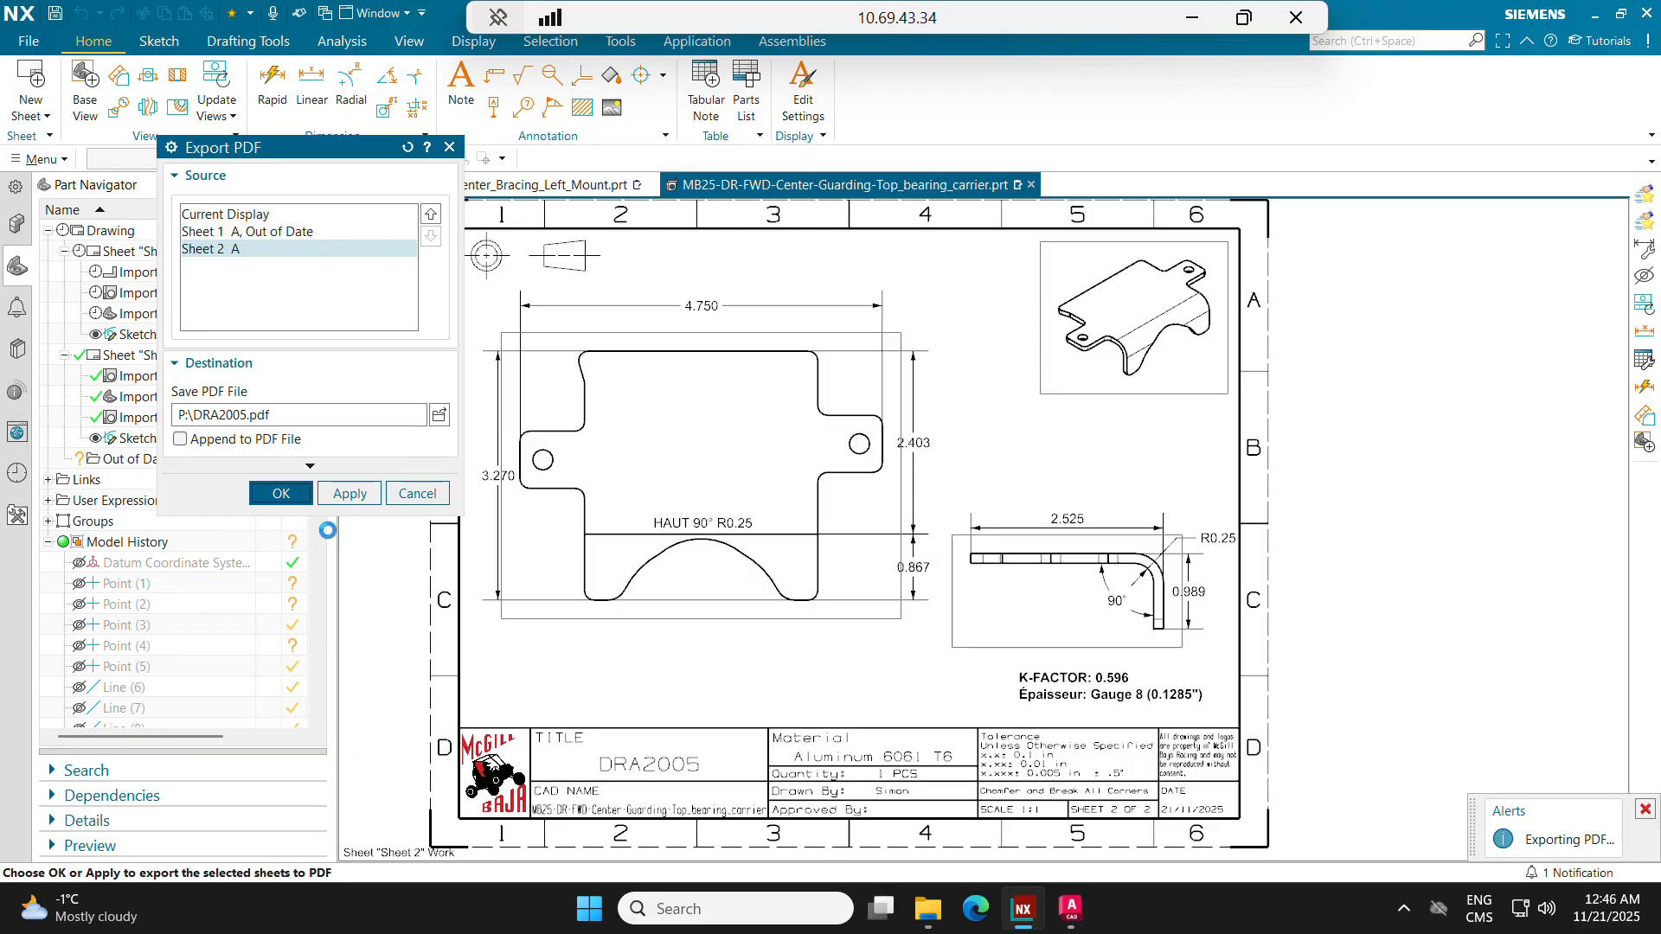
Step: Switch to File Explorer and delete the DRA2005 .bak, .dwl, .dwl2, .log and _bk.dxf files from the P: drive, skipping any in use
key(alt+Tab)
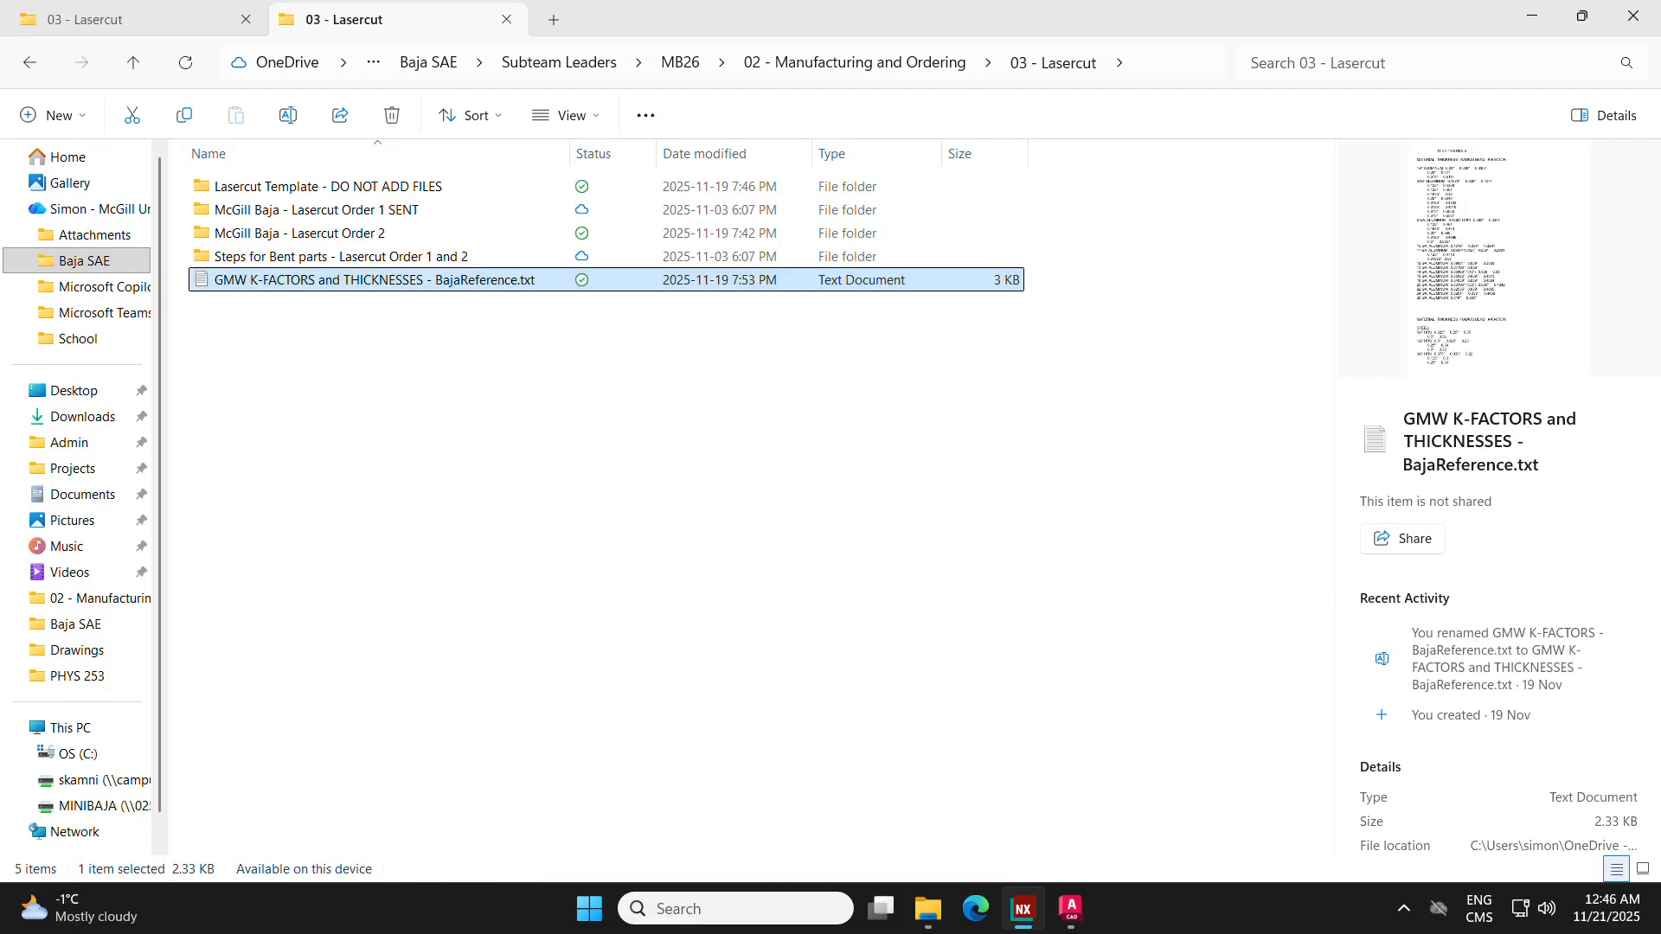
click(87, 780)
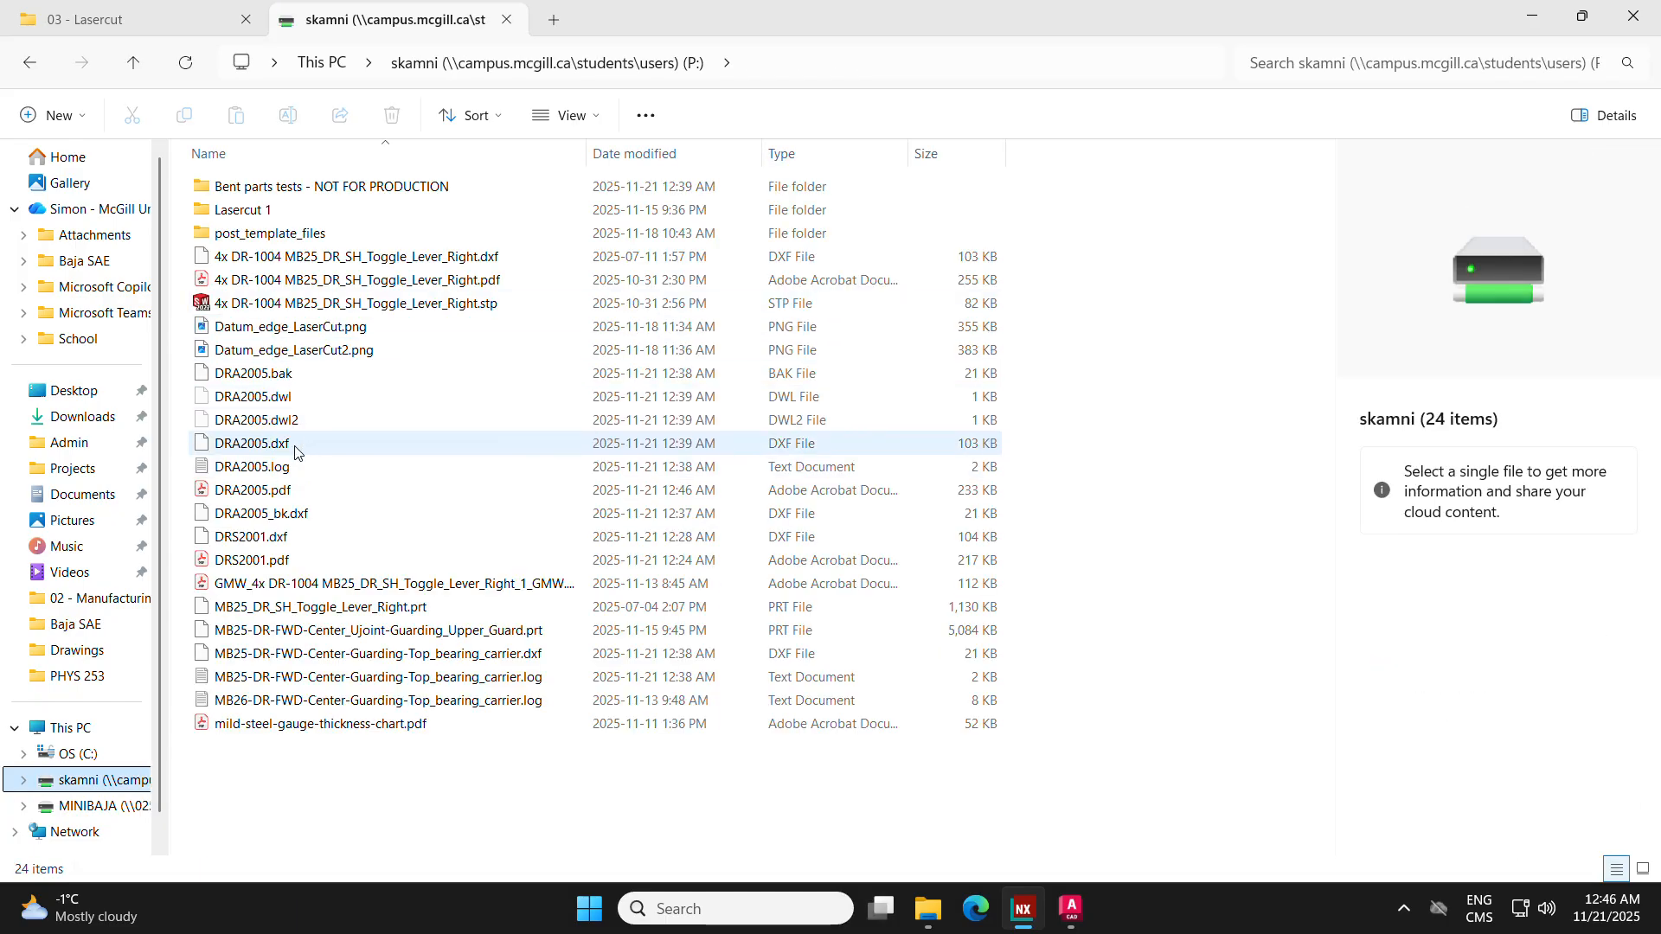
click(313, 398)
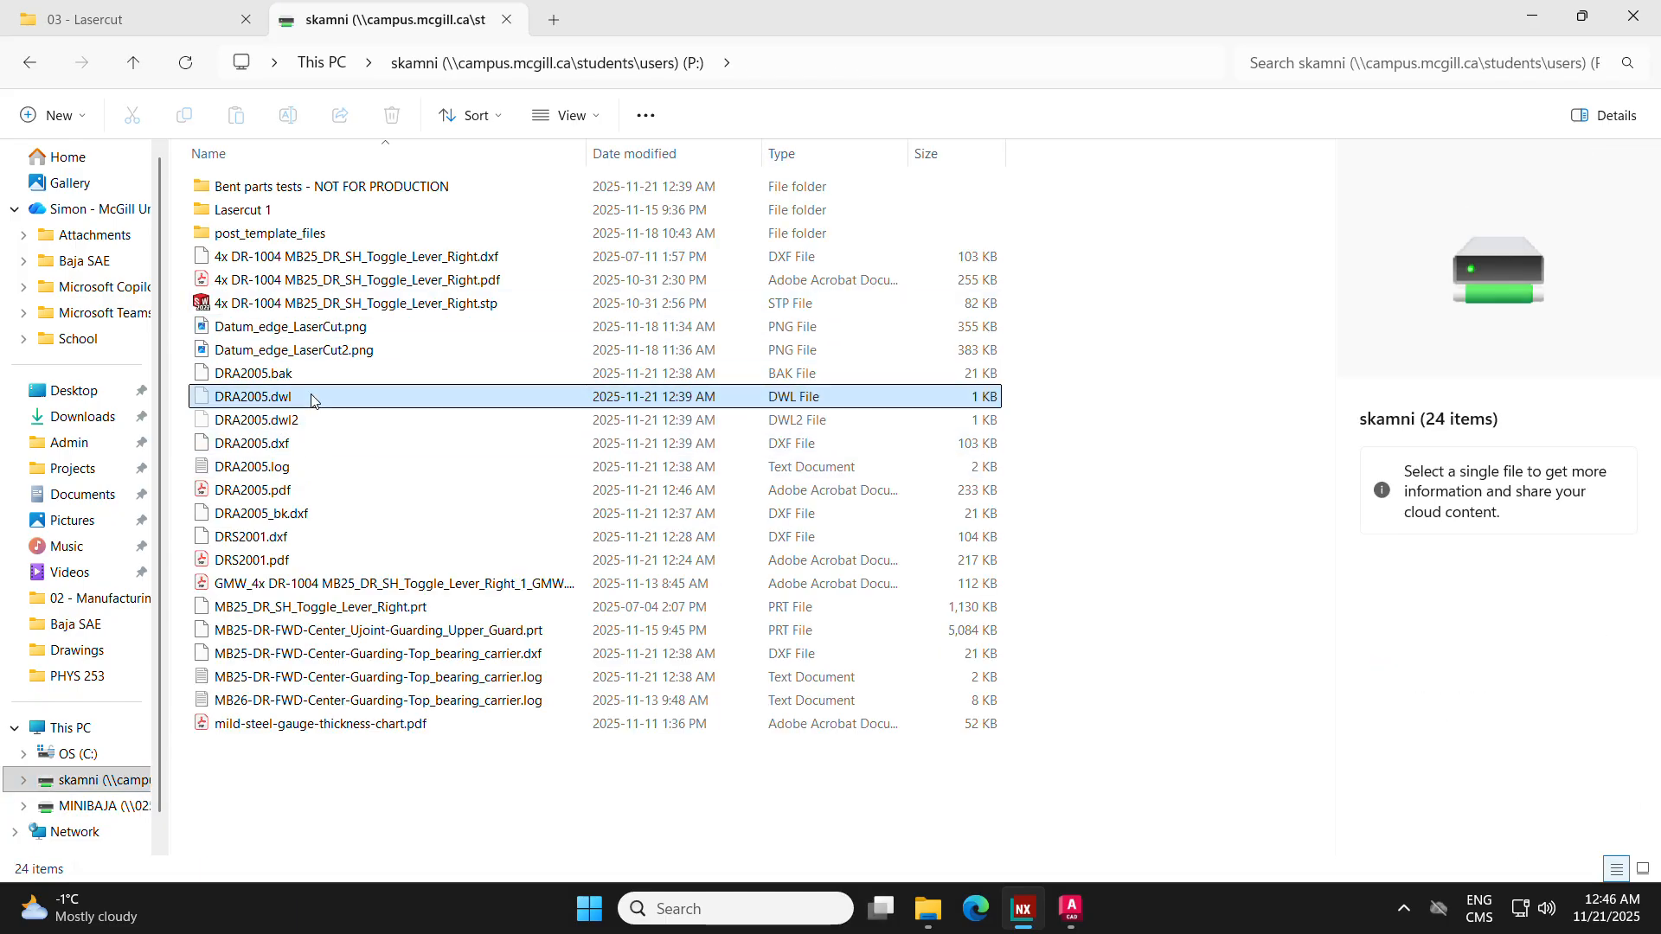
ctrl+click(305, 376)
ctrl+click(299, 422)
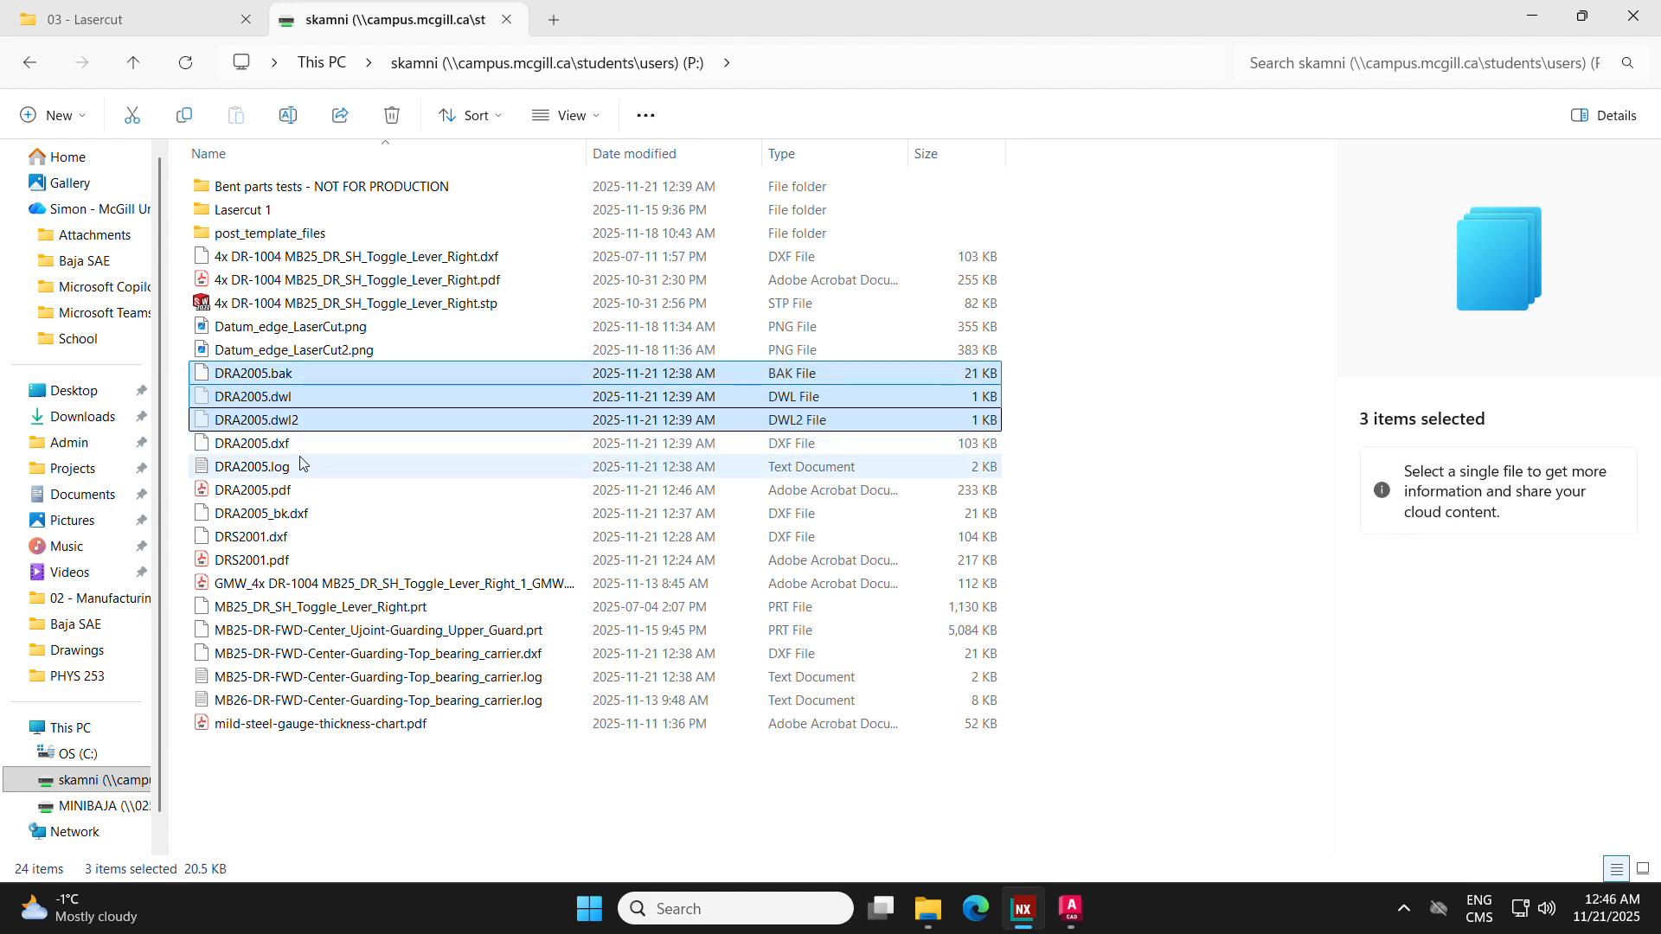
ctrl+click(295, 468)
ctrl+click(316, 517)
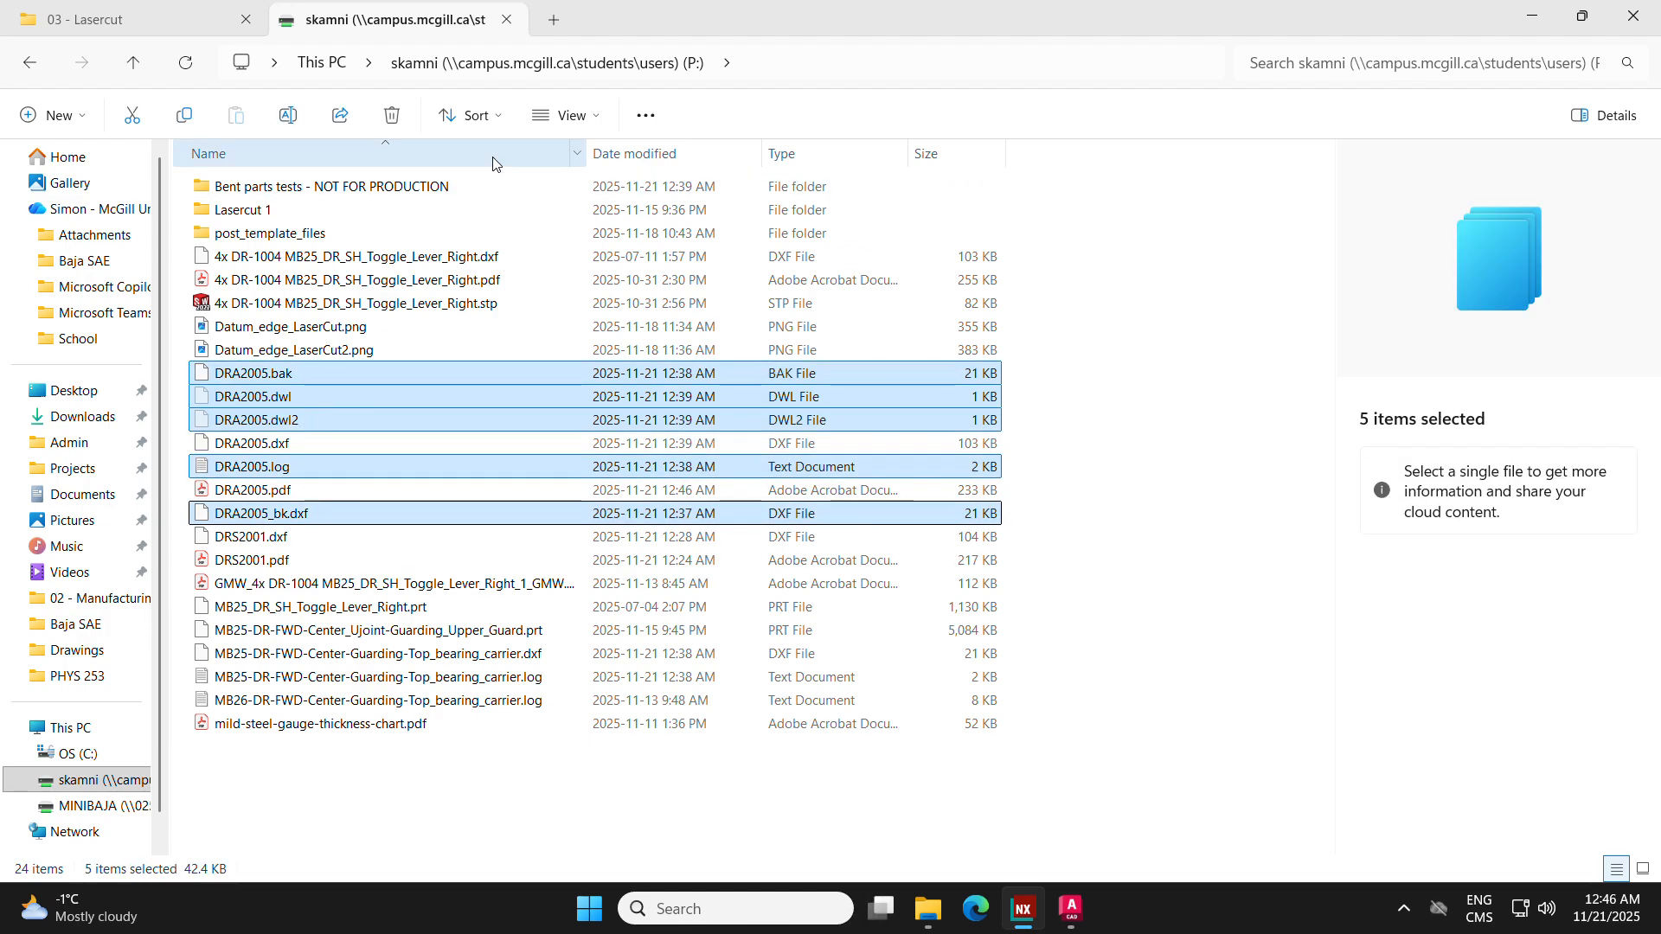
click(392, 115)
click(939, 468)
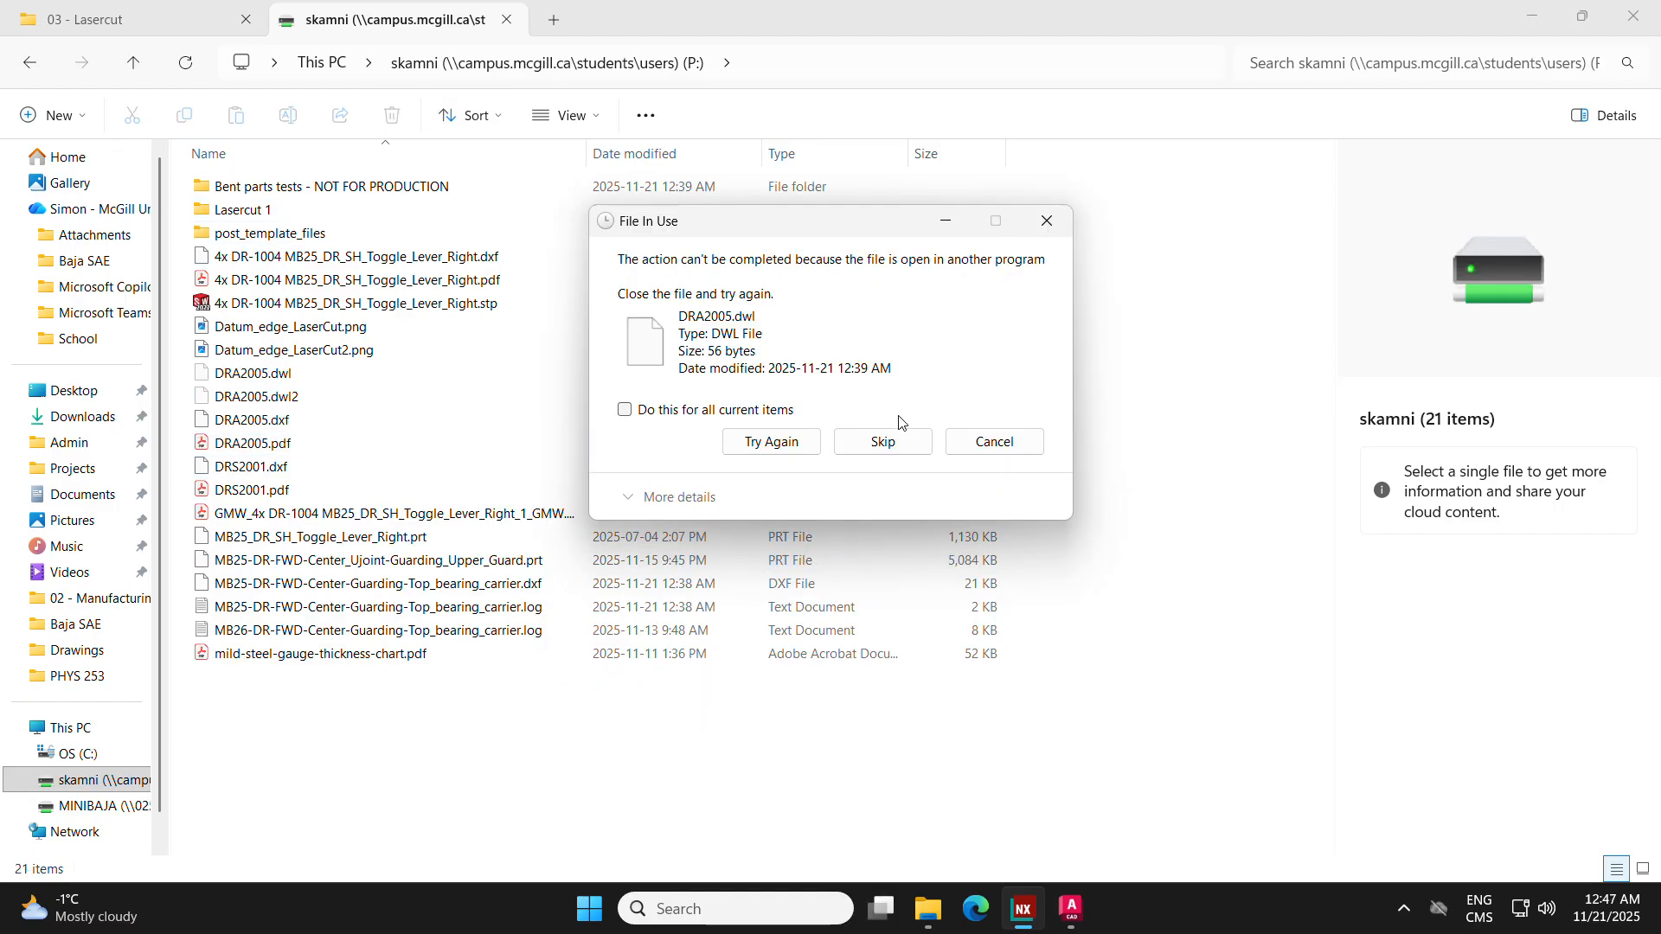
click(789, 450)
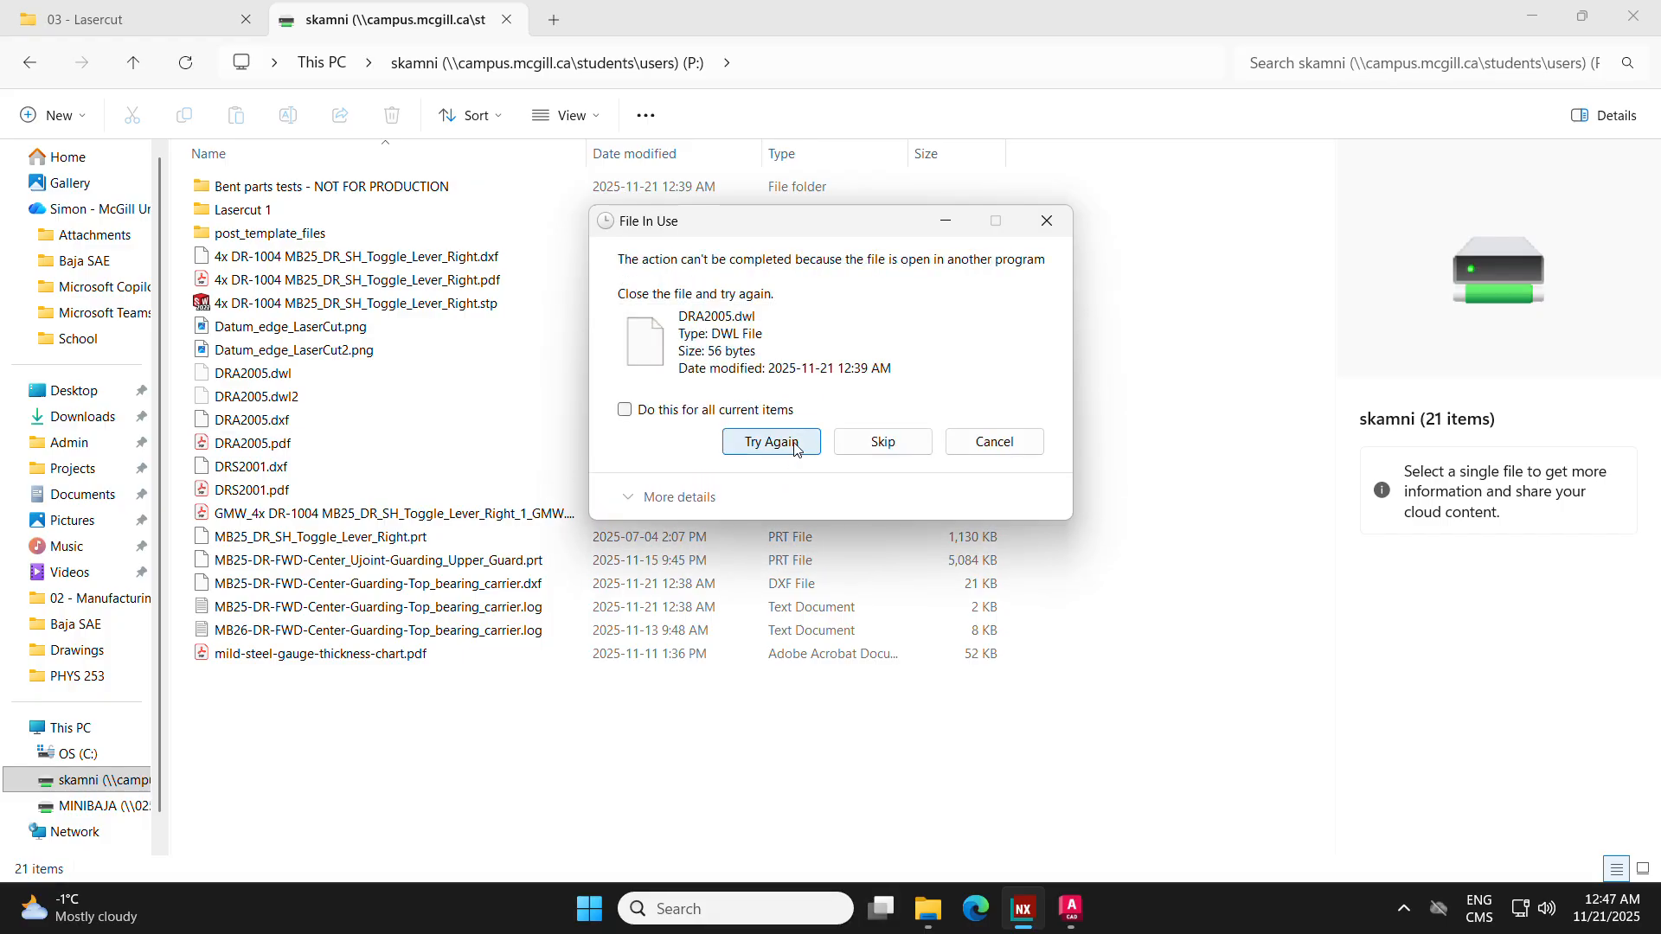
click(790, 445)
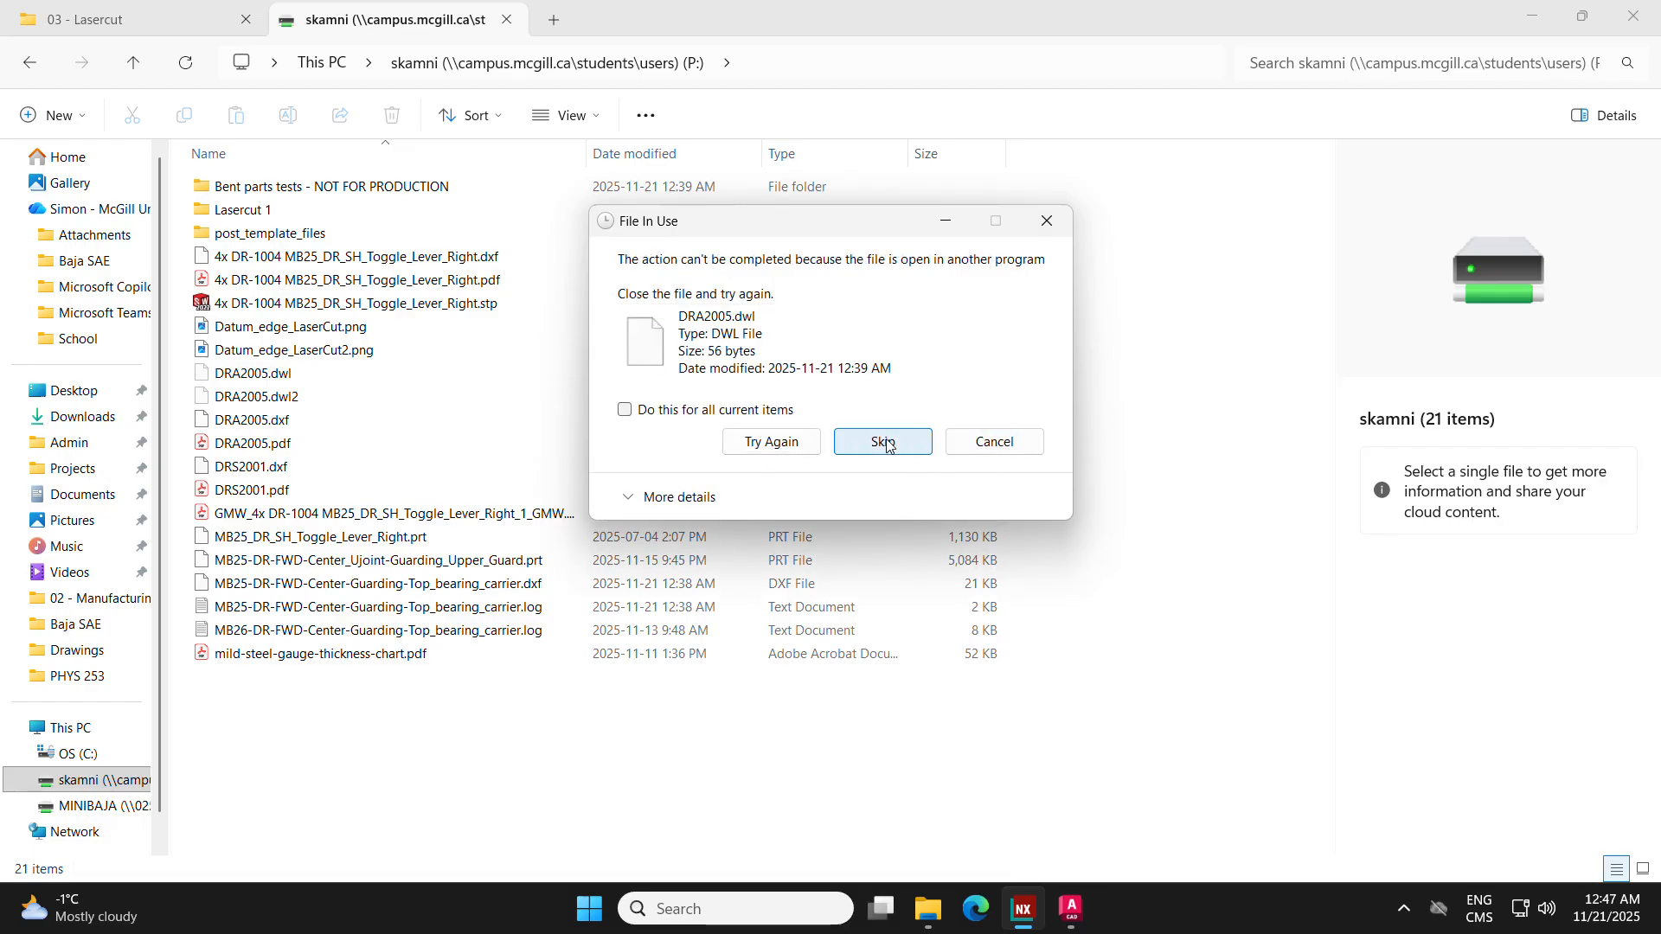
click(881, 441)
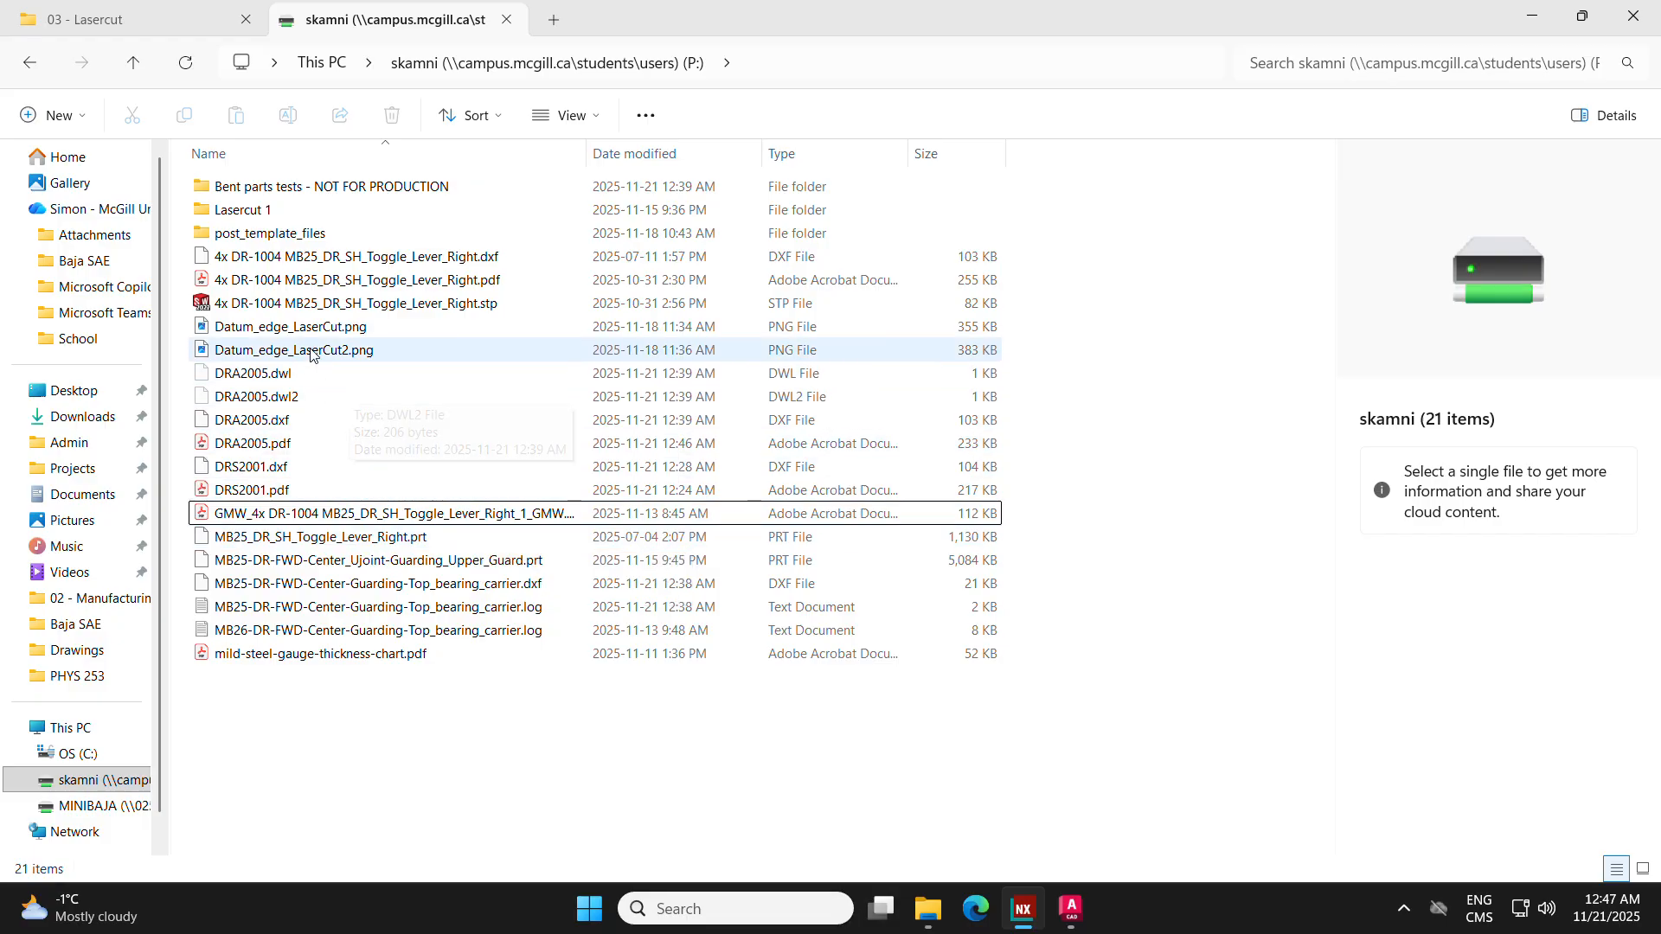
Step: Check DRA2005.dxf and DRA2005.pdf on the P: drive, and view the open DXF in AutoCAD
click(313, 420)
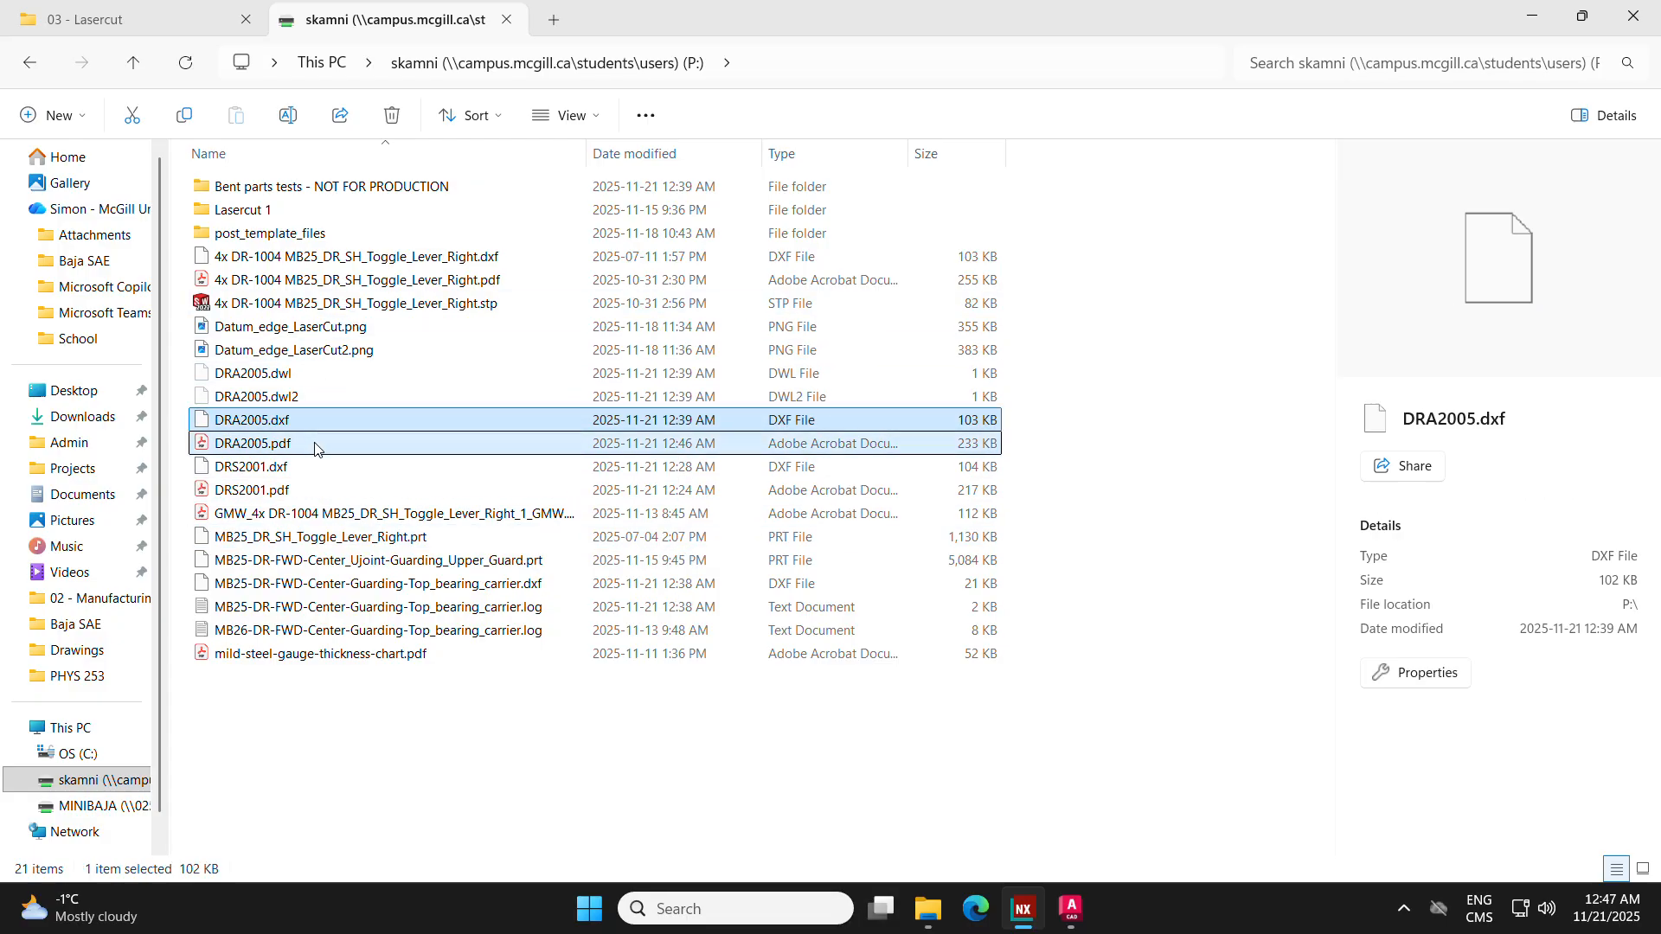
click(316, 444)
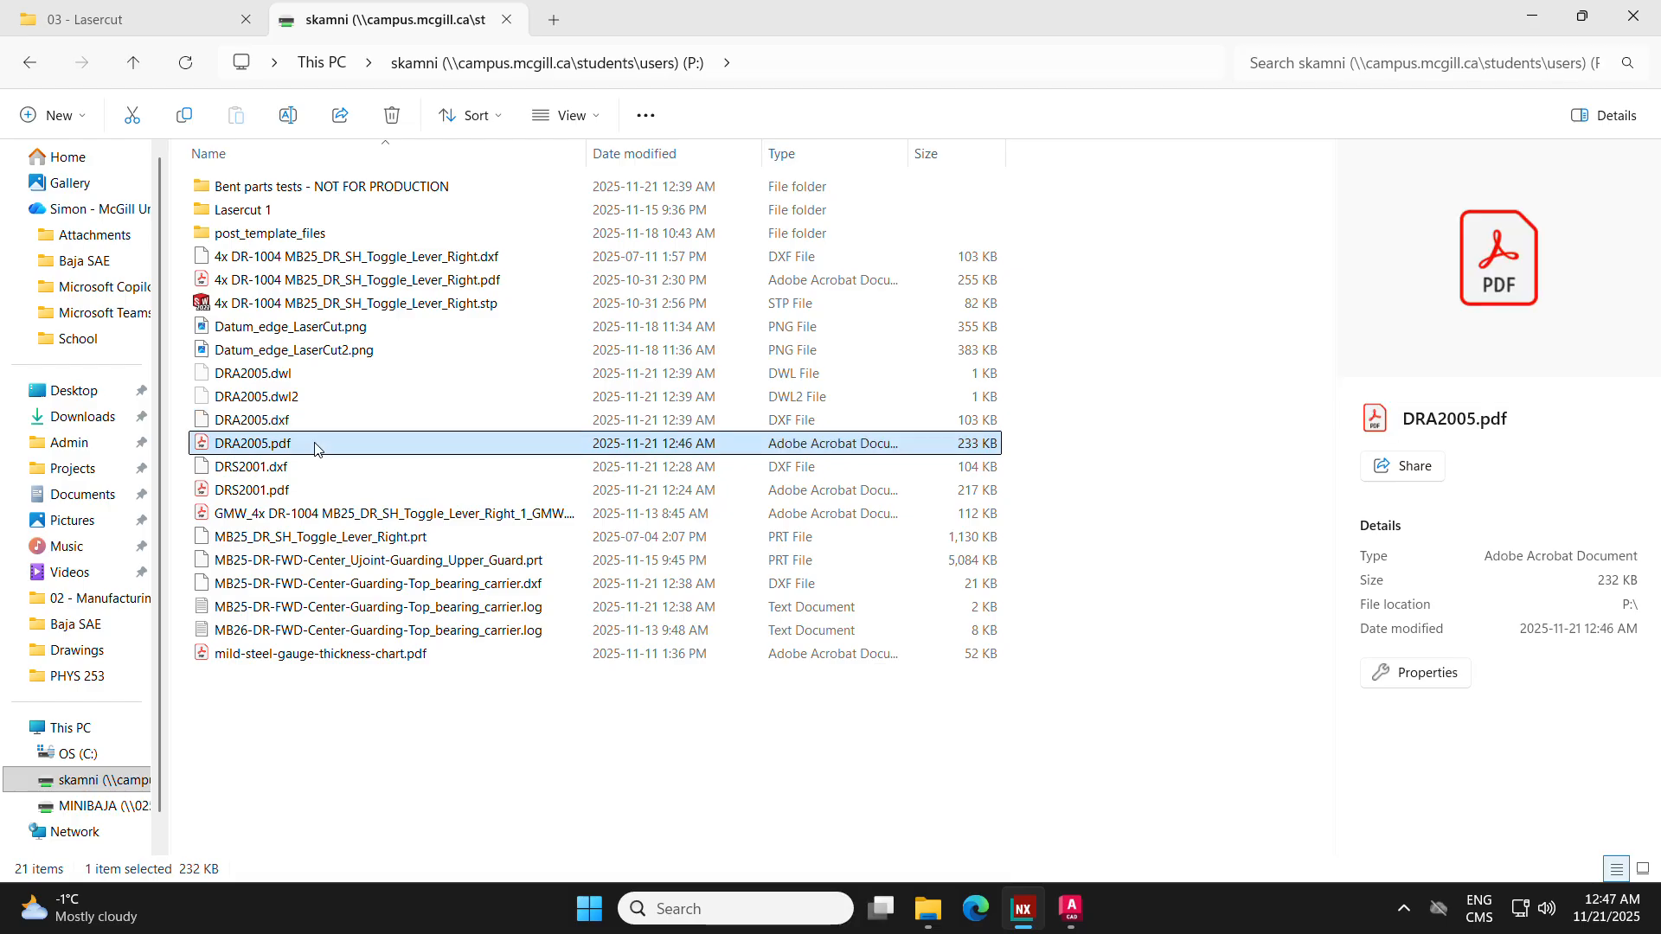
click(315, 421)
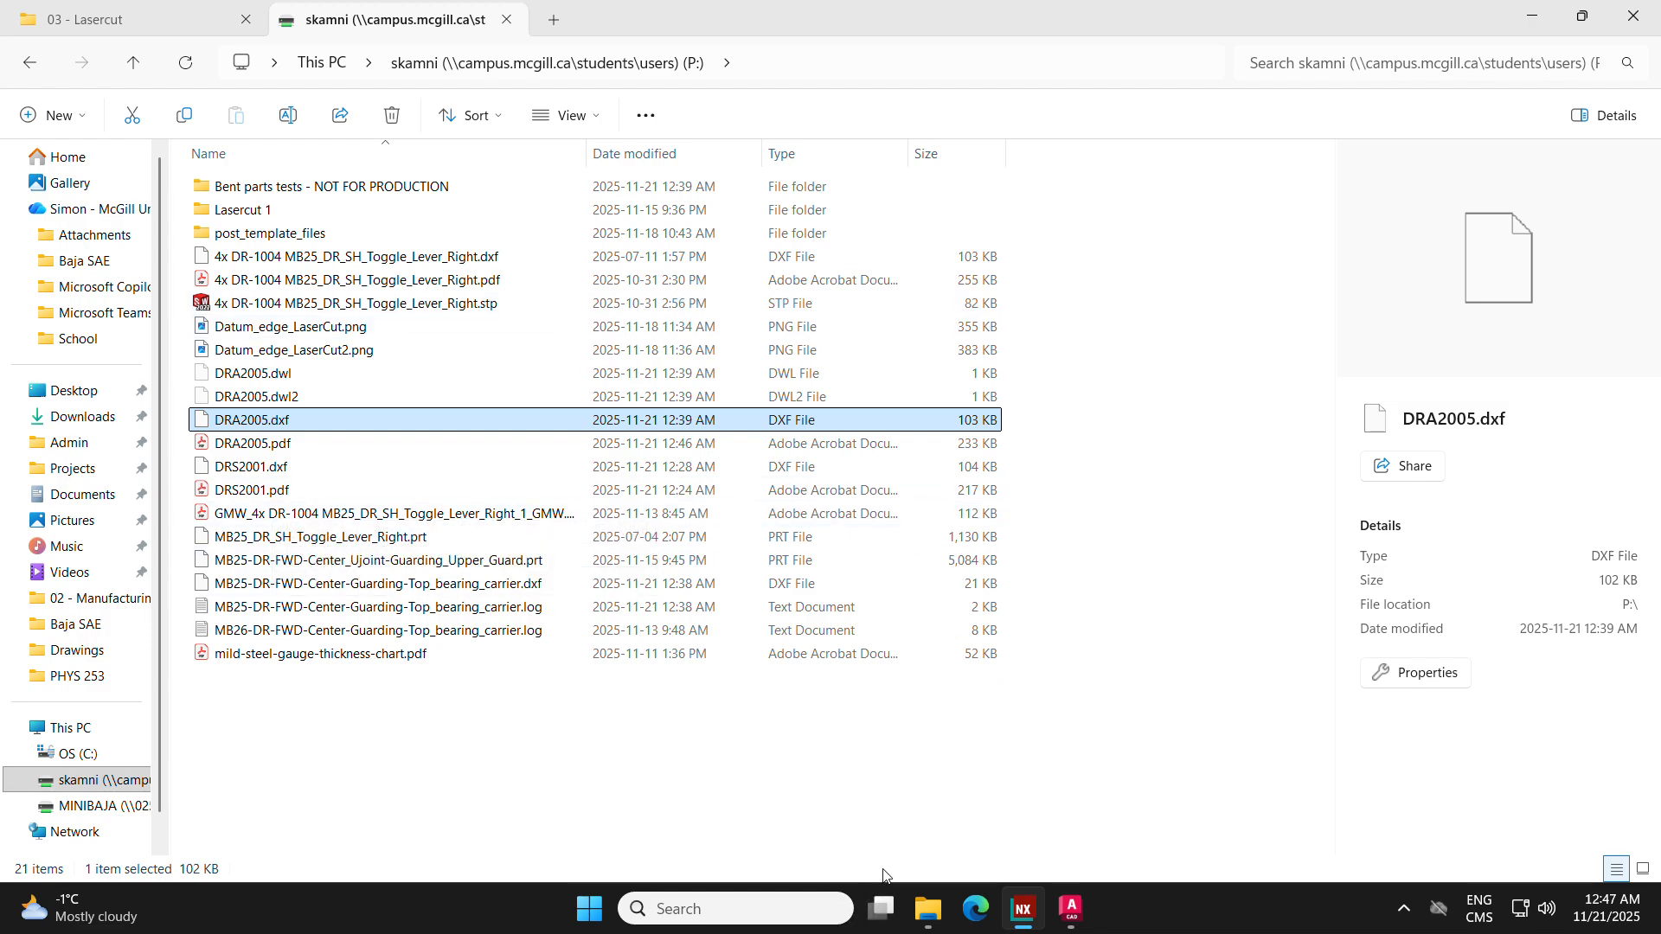
click(1071, 908)
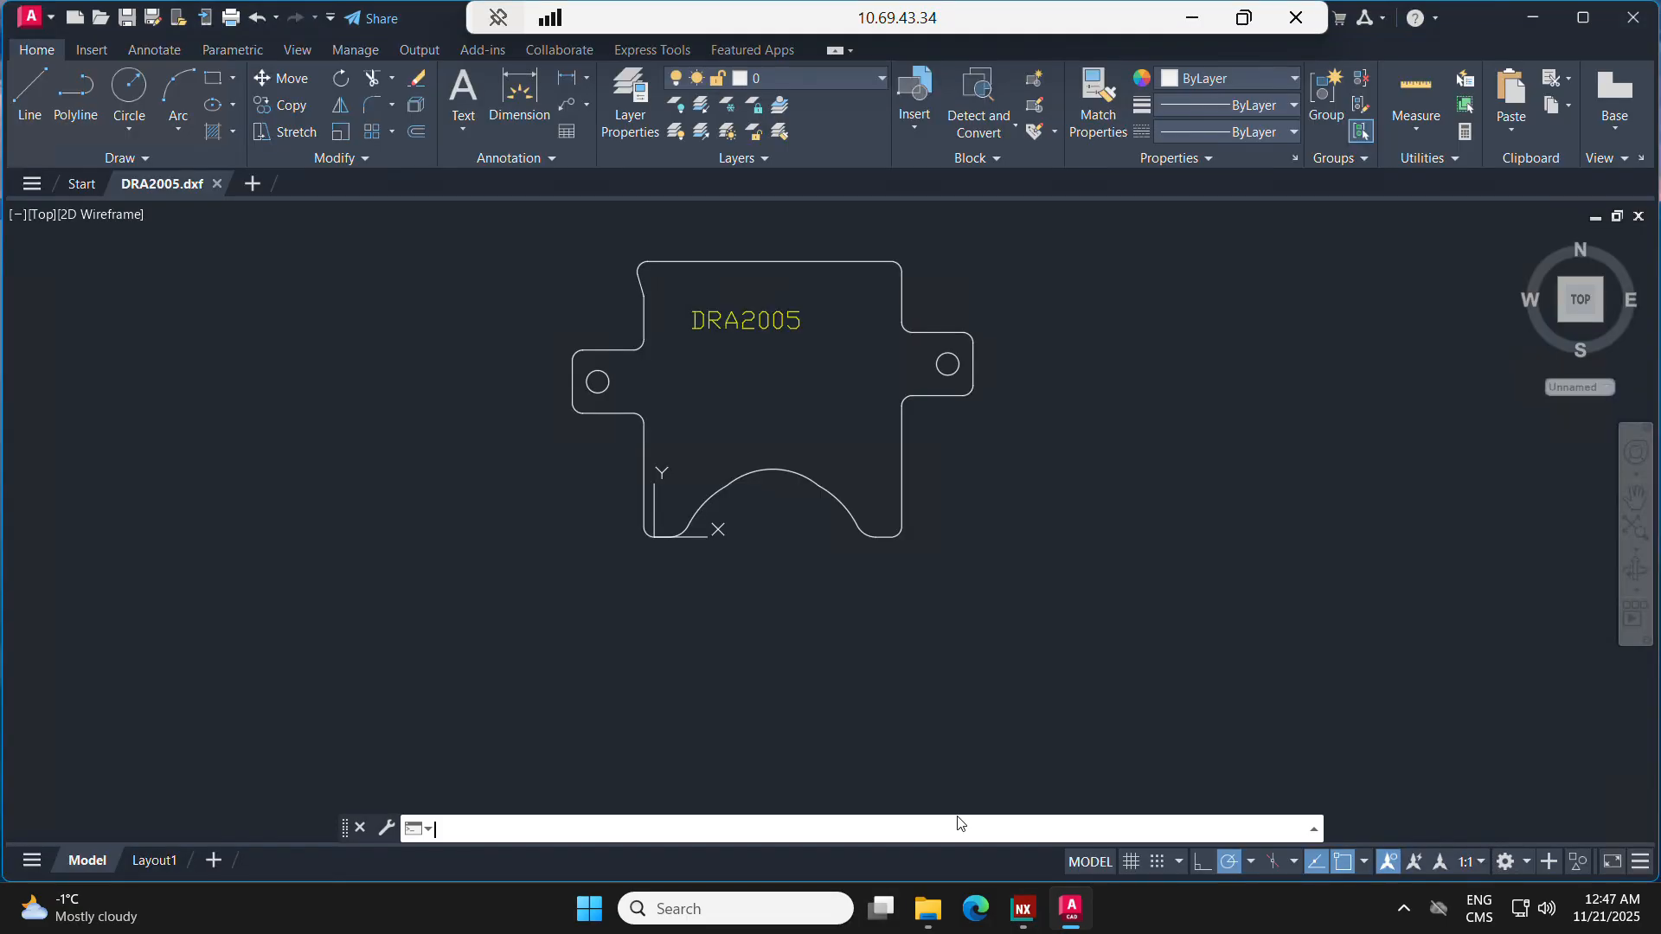
Step: Switch to NX, return from the drawing to the 3D model, and start a STEP export of the displayed part
click(1023, 908)
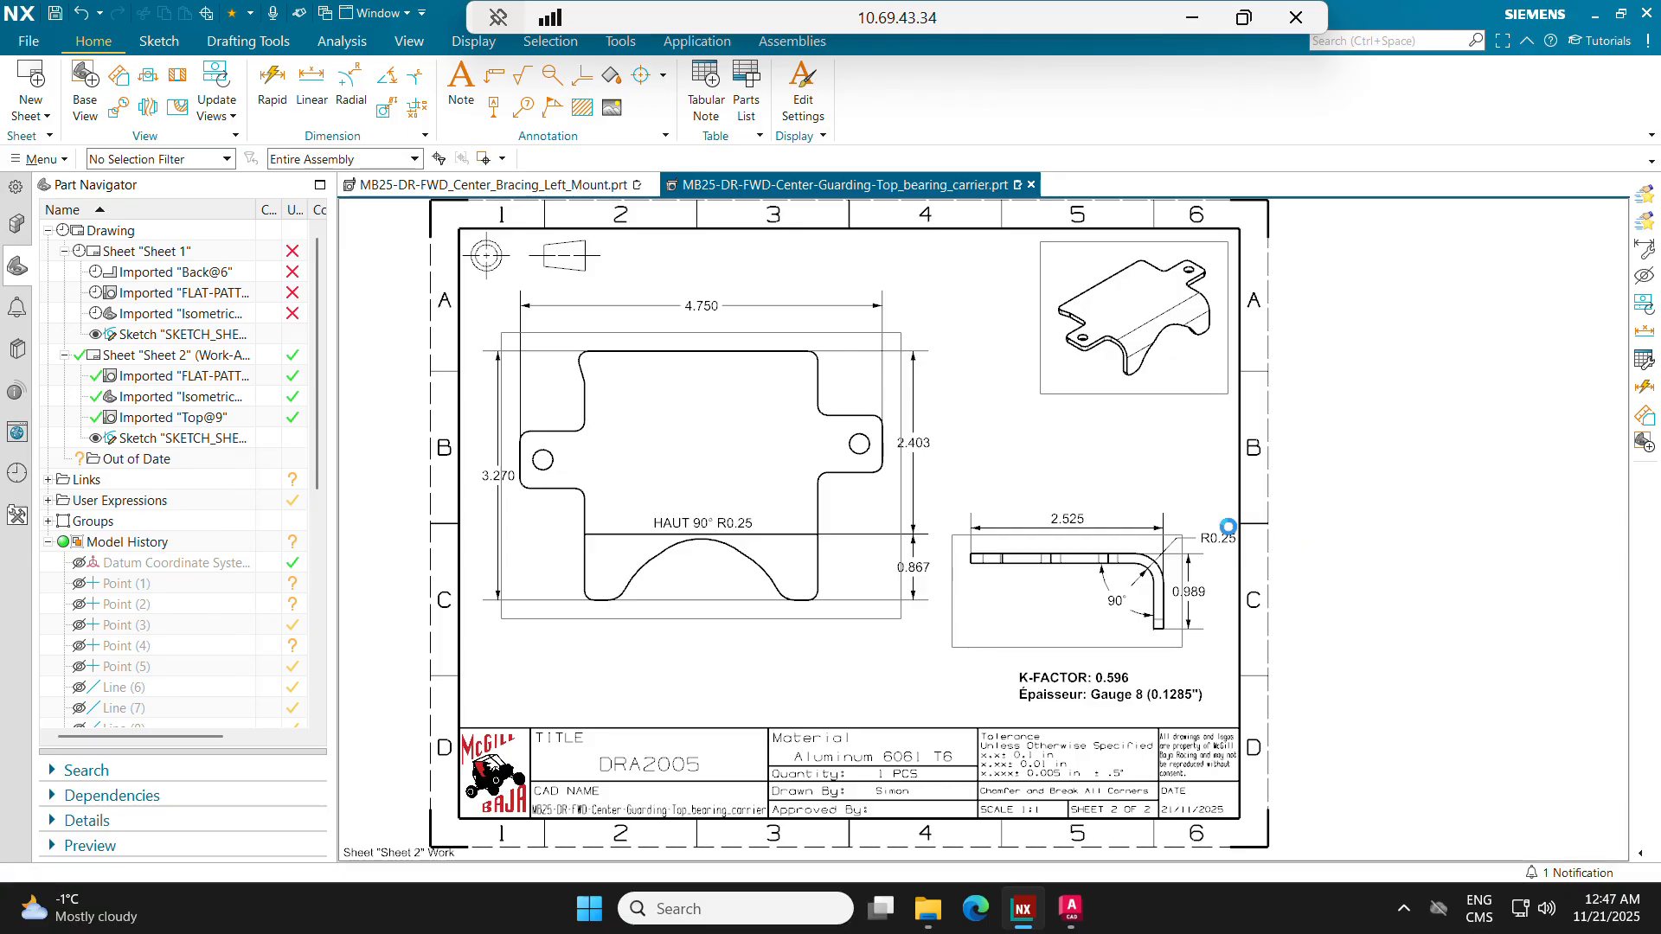
click(575, 495)
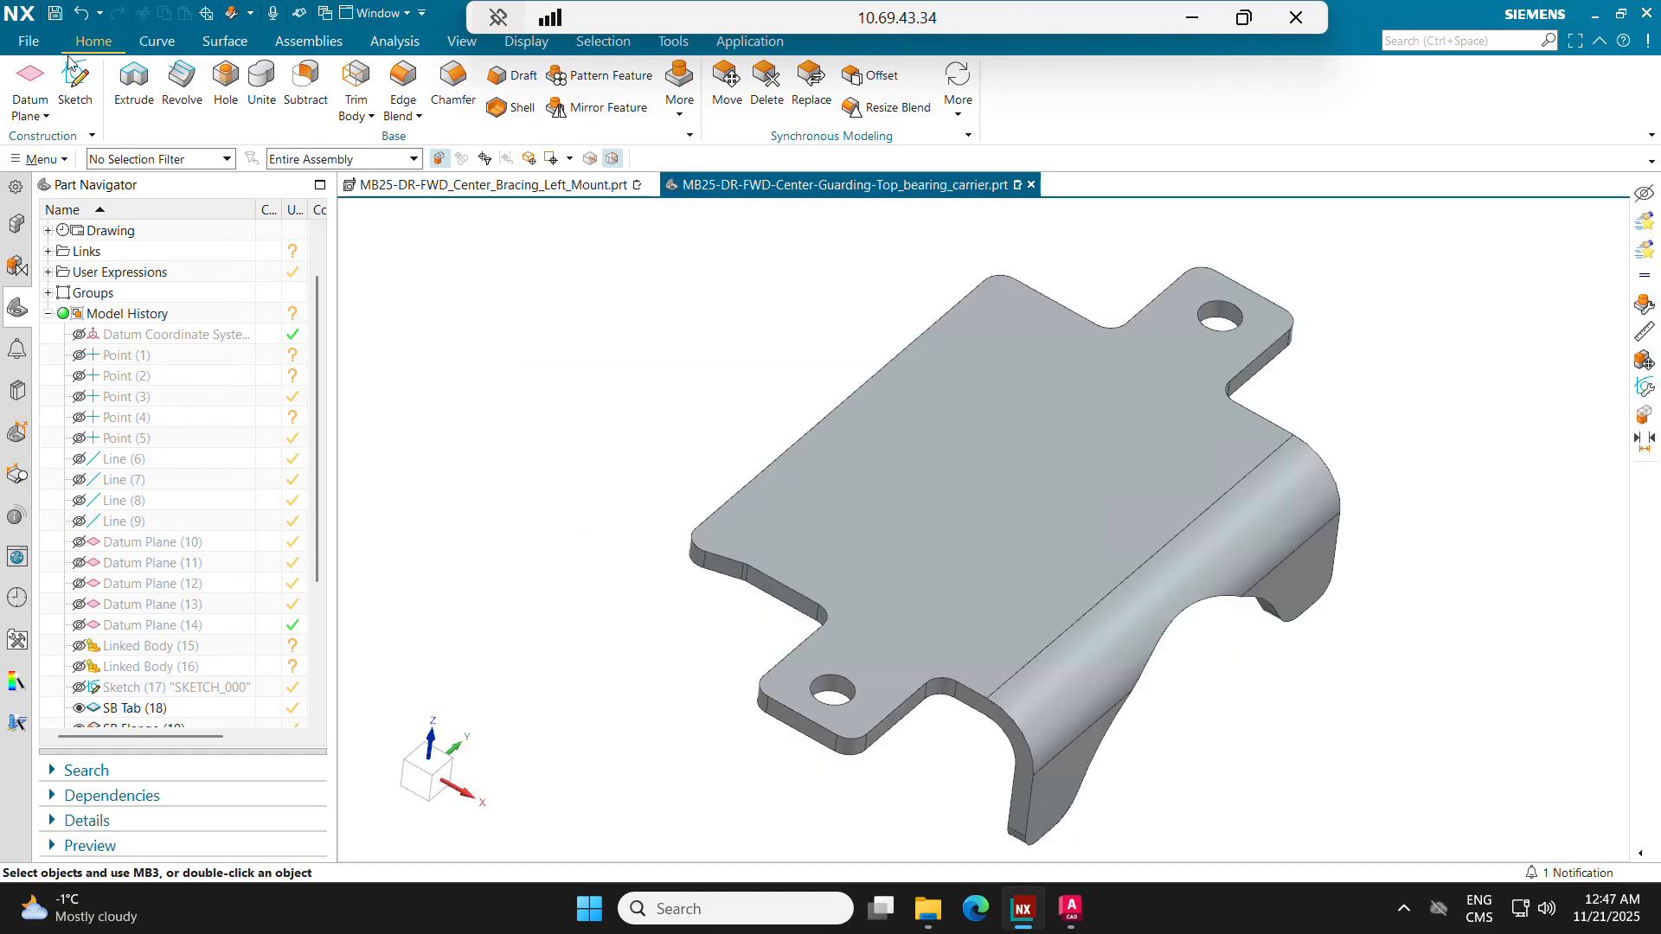
click(28, 41)
mouse_move(120, 319)
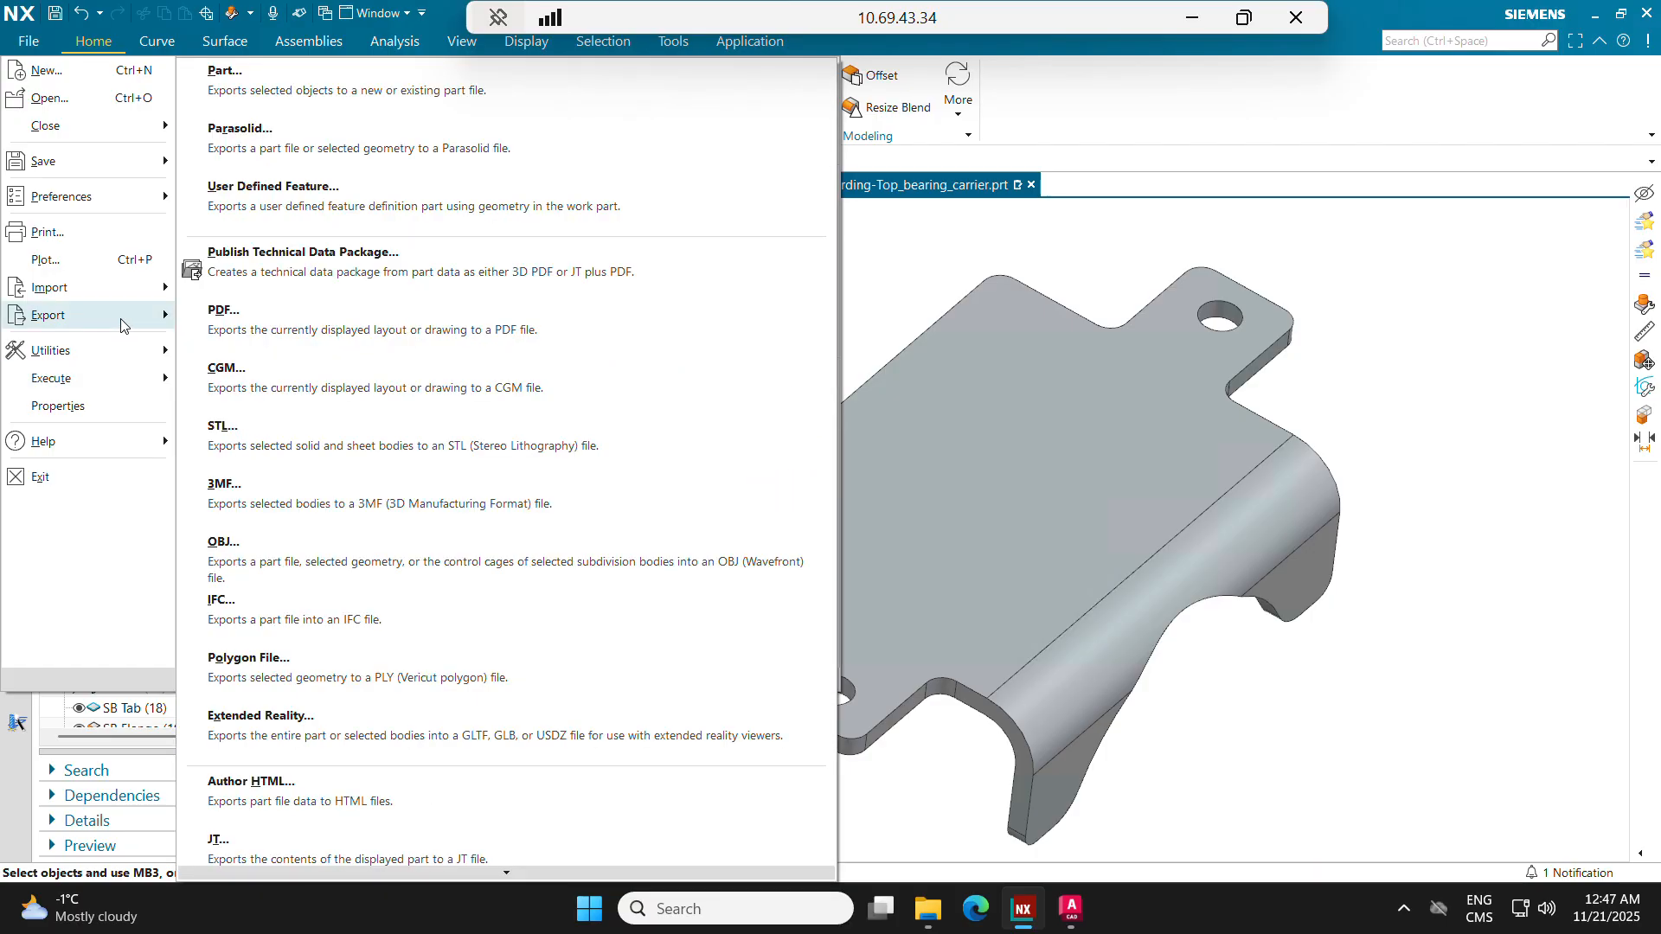
mouse_move(252, 873)
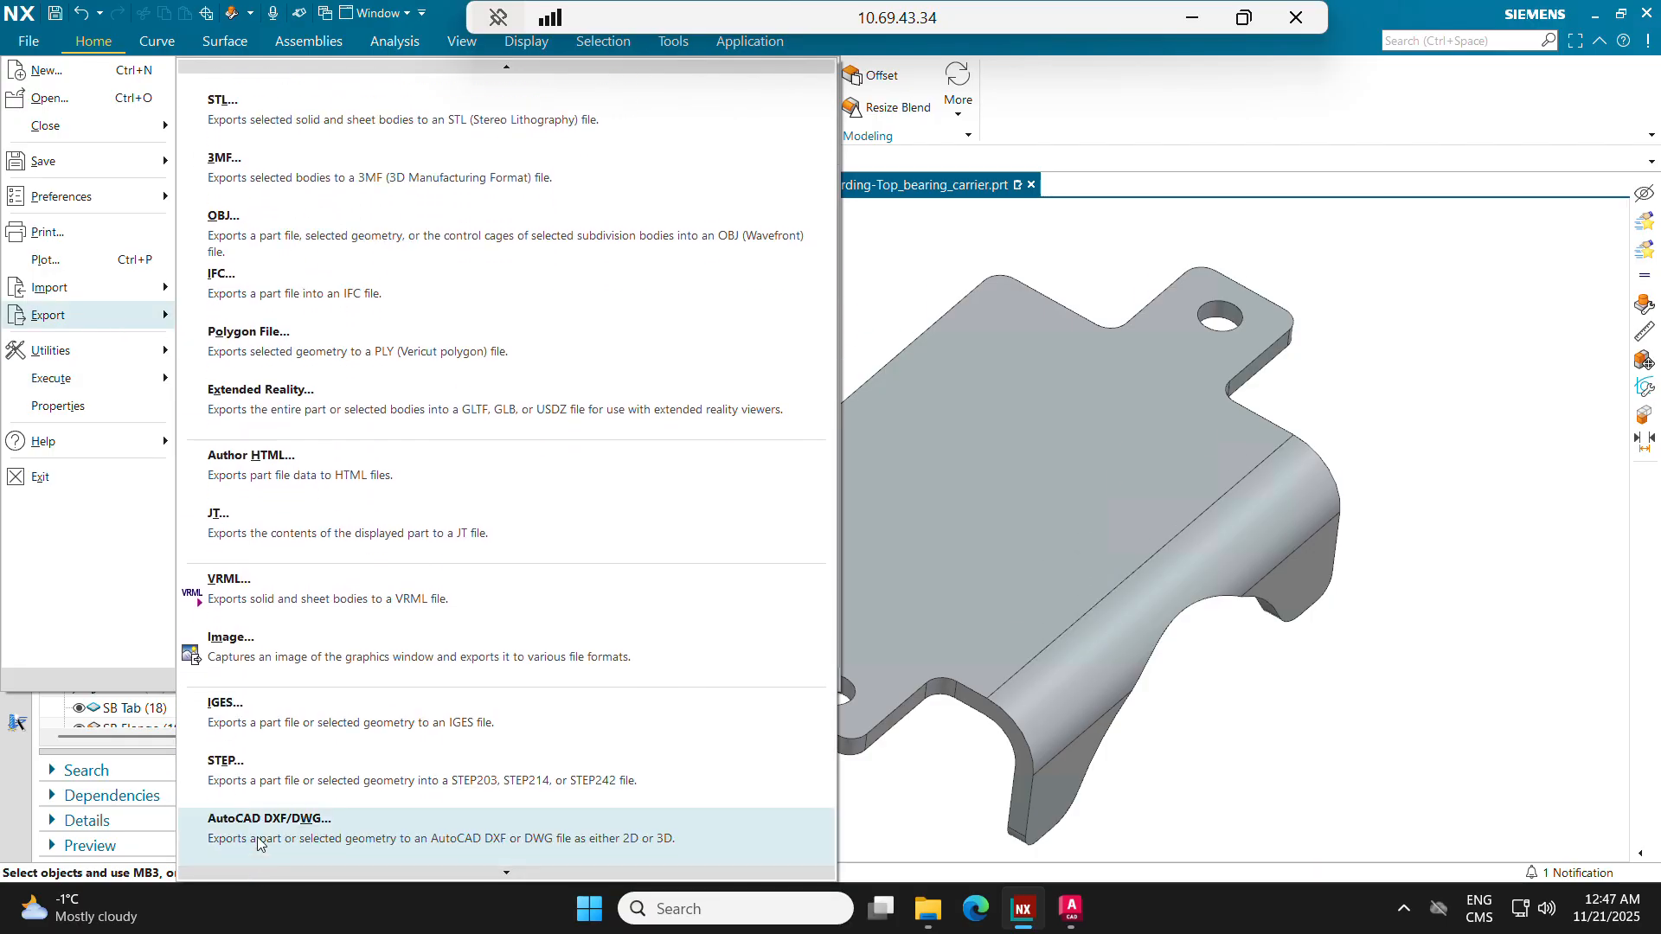
click(282, 775)
click(430, 375)
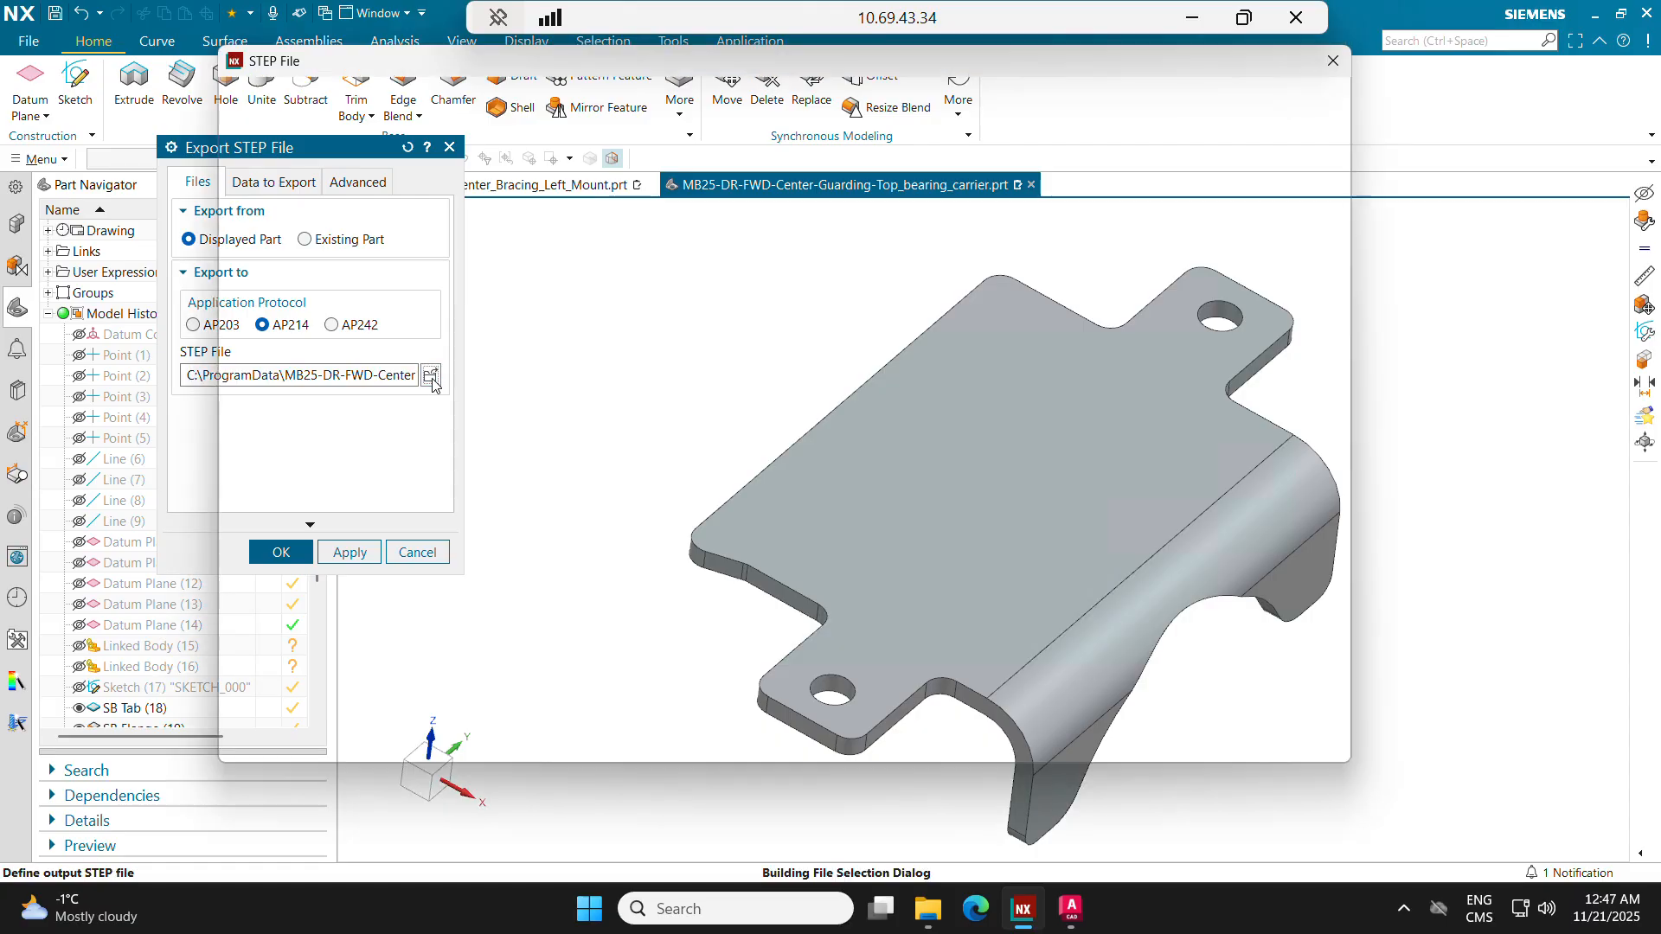
Step: Export the STEP file to the P: drive as DRA2005, saving the modified part before translation
scroll(327, 446, down, 5)
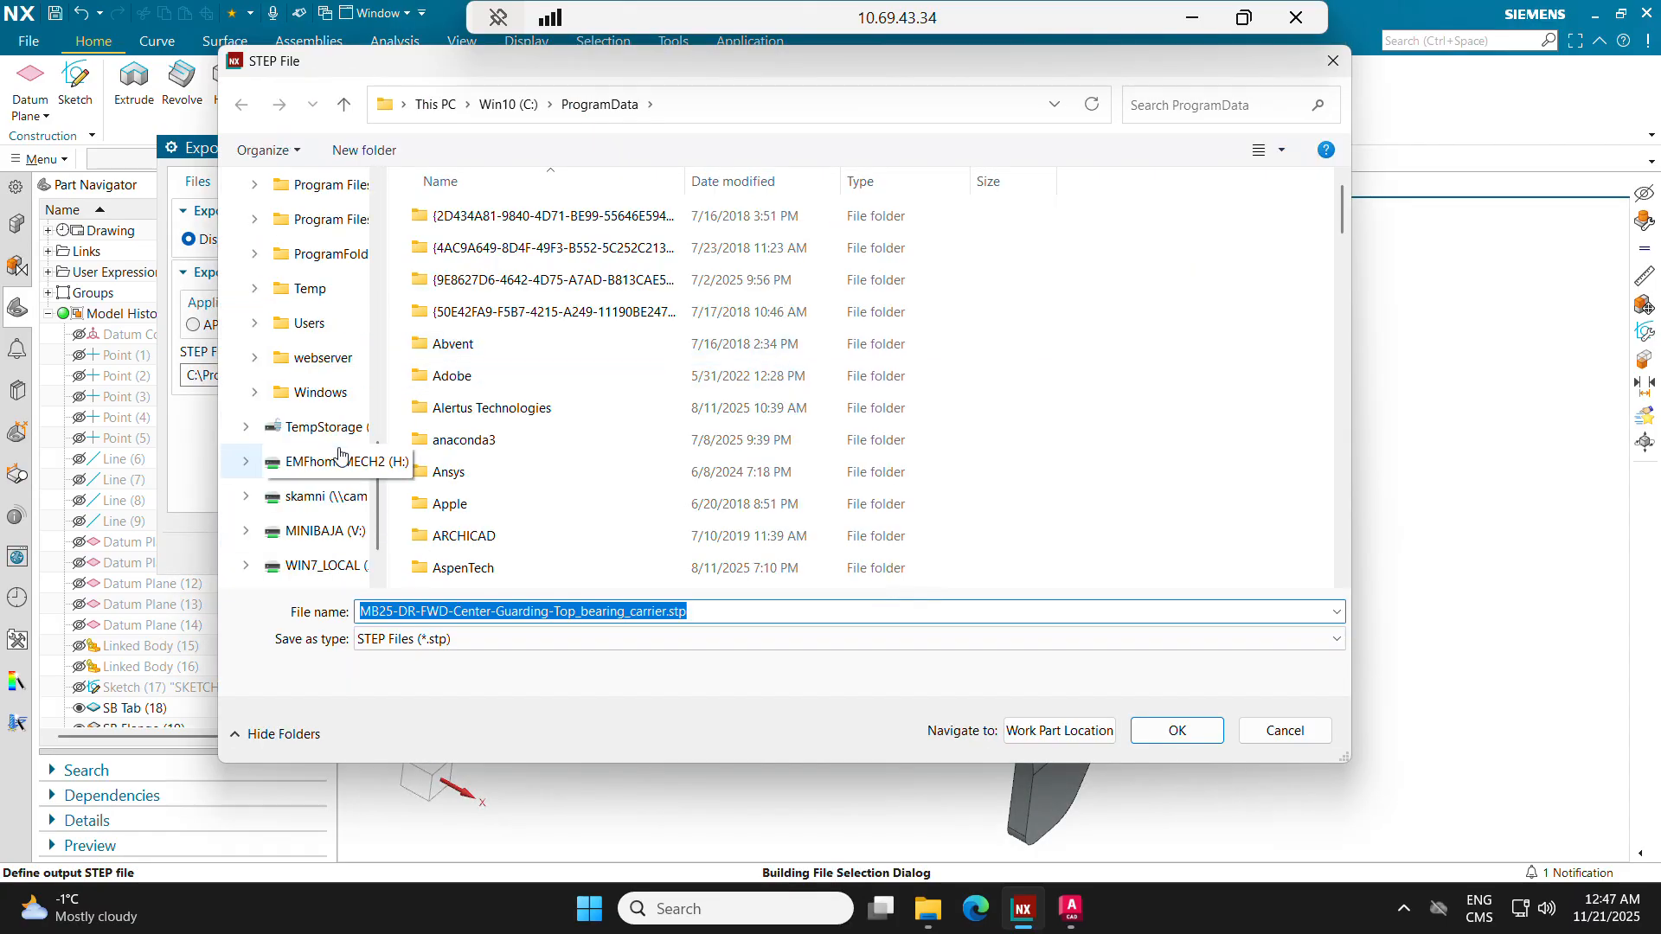
click(327, 494)
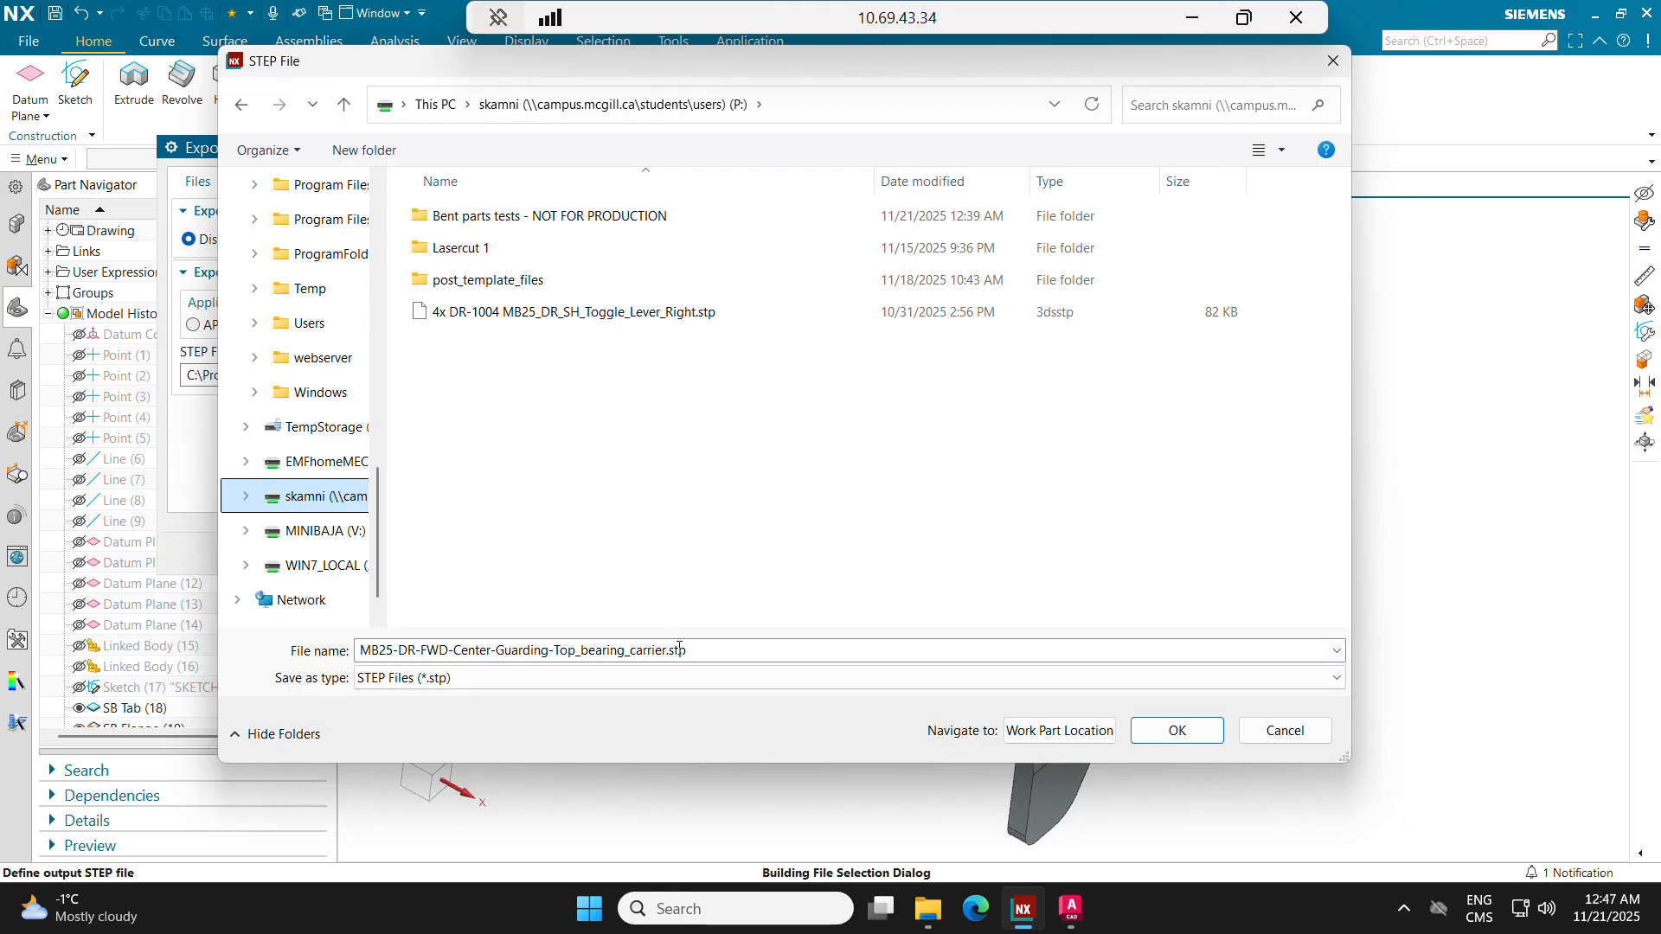
click(679, 649)
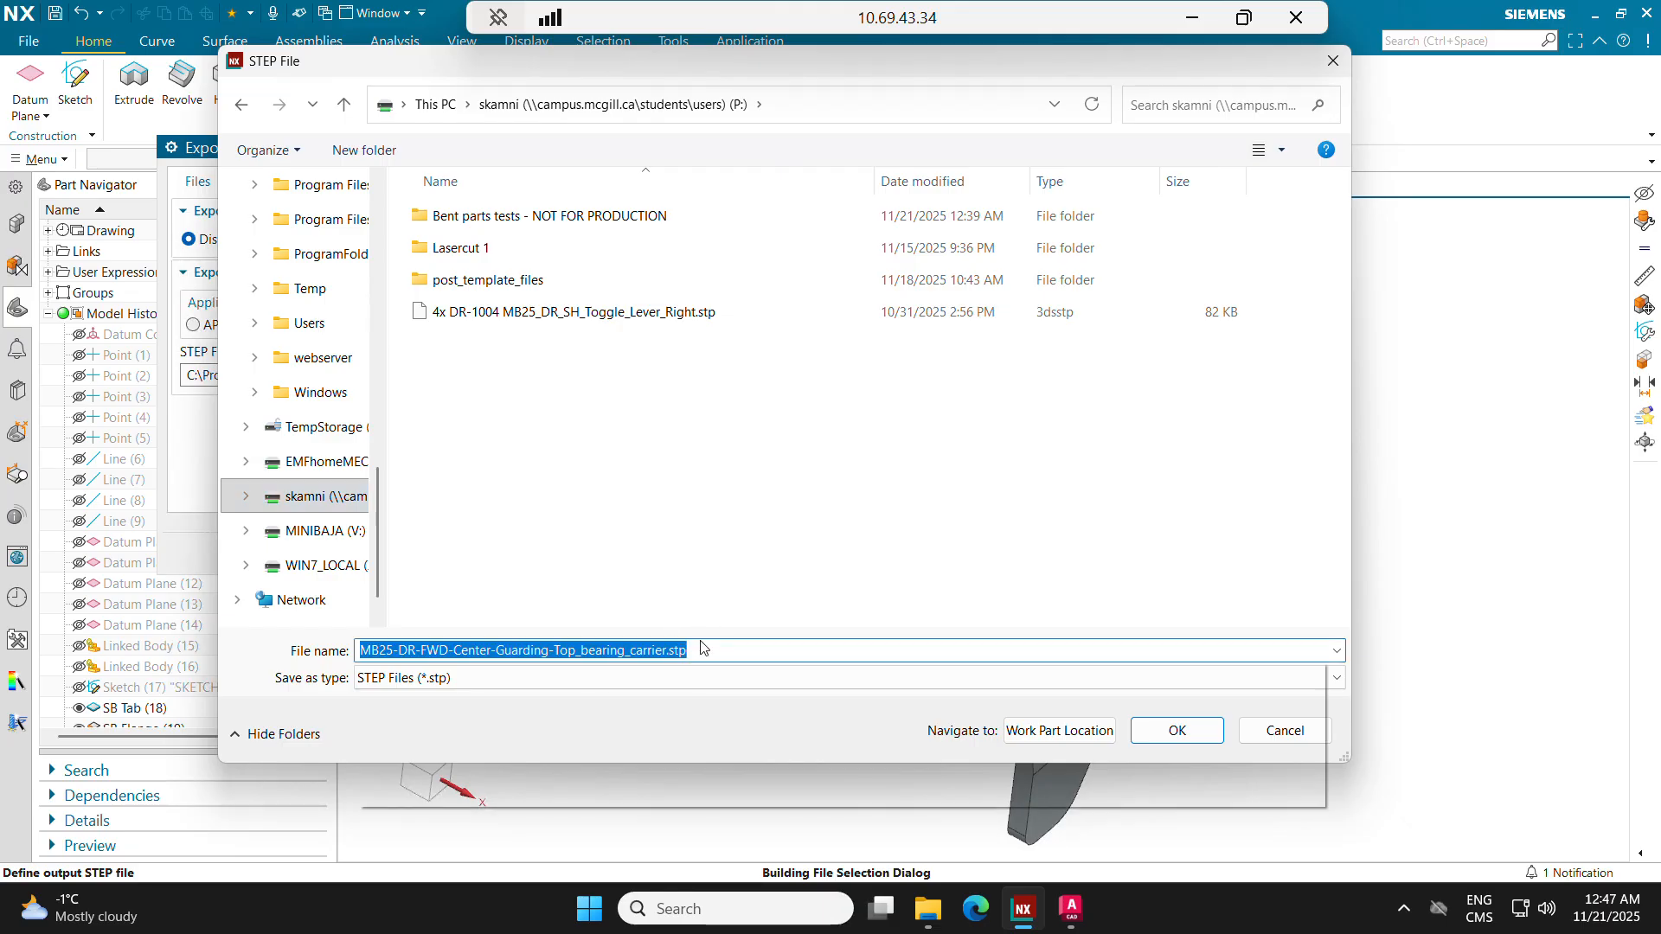
text(DRA2005)
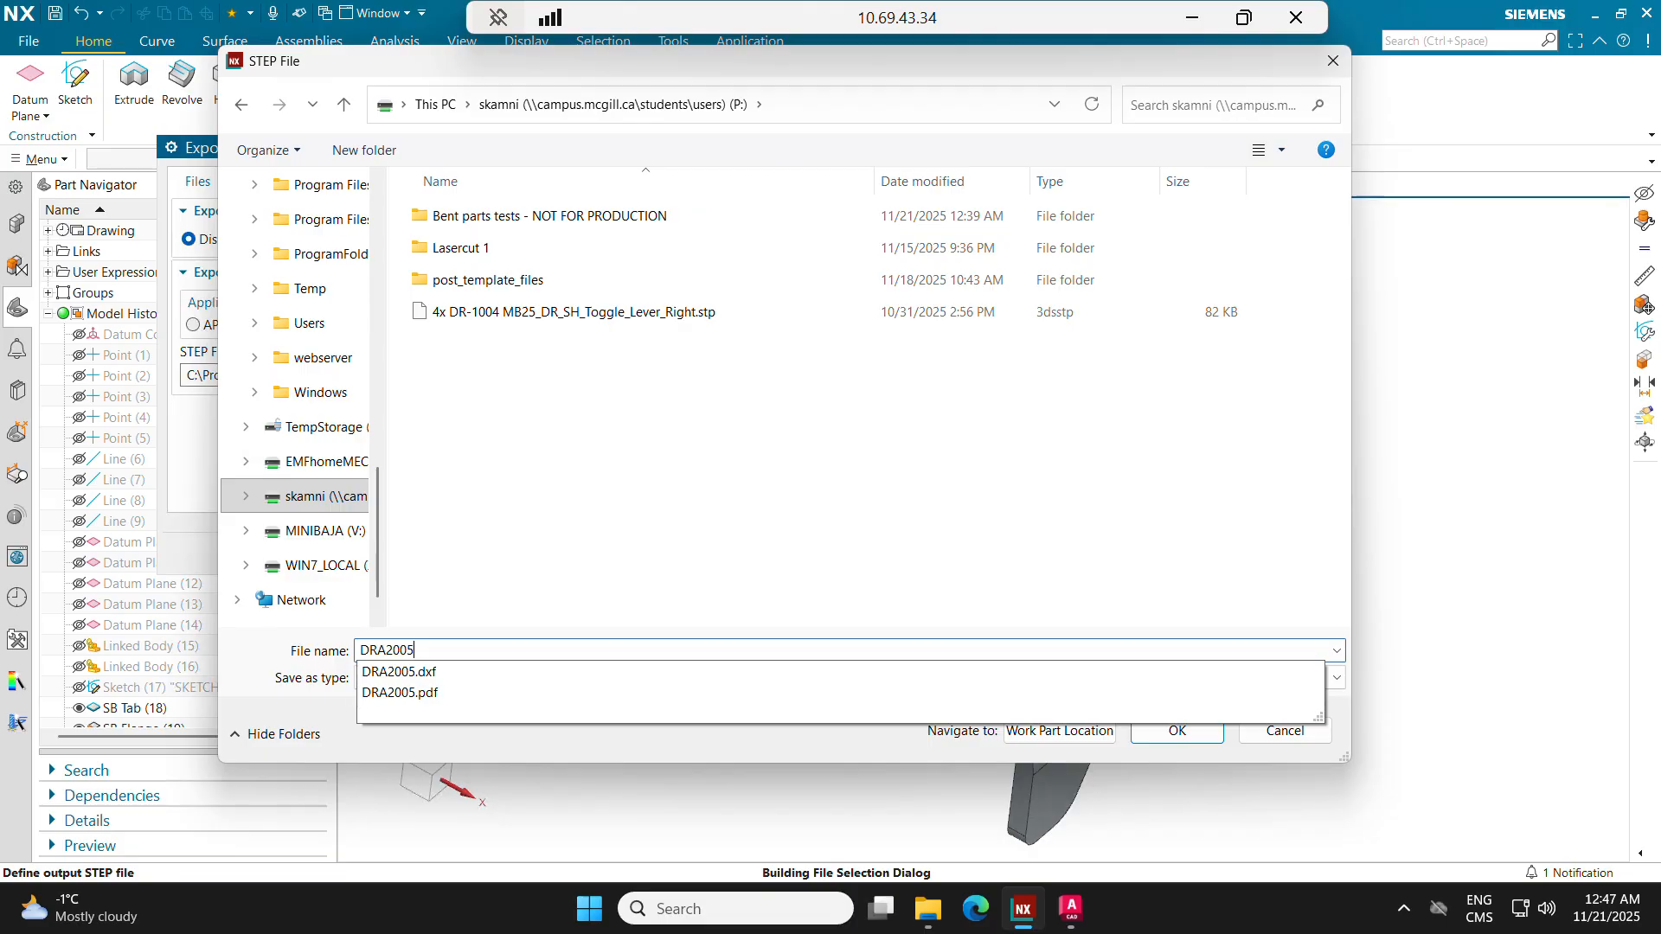
click(770, 547)
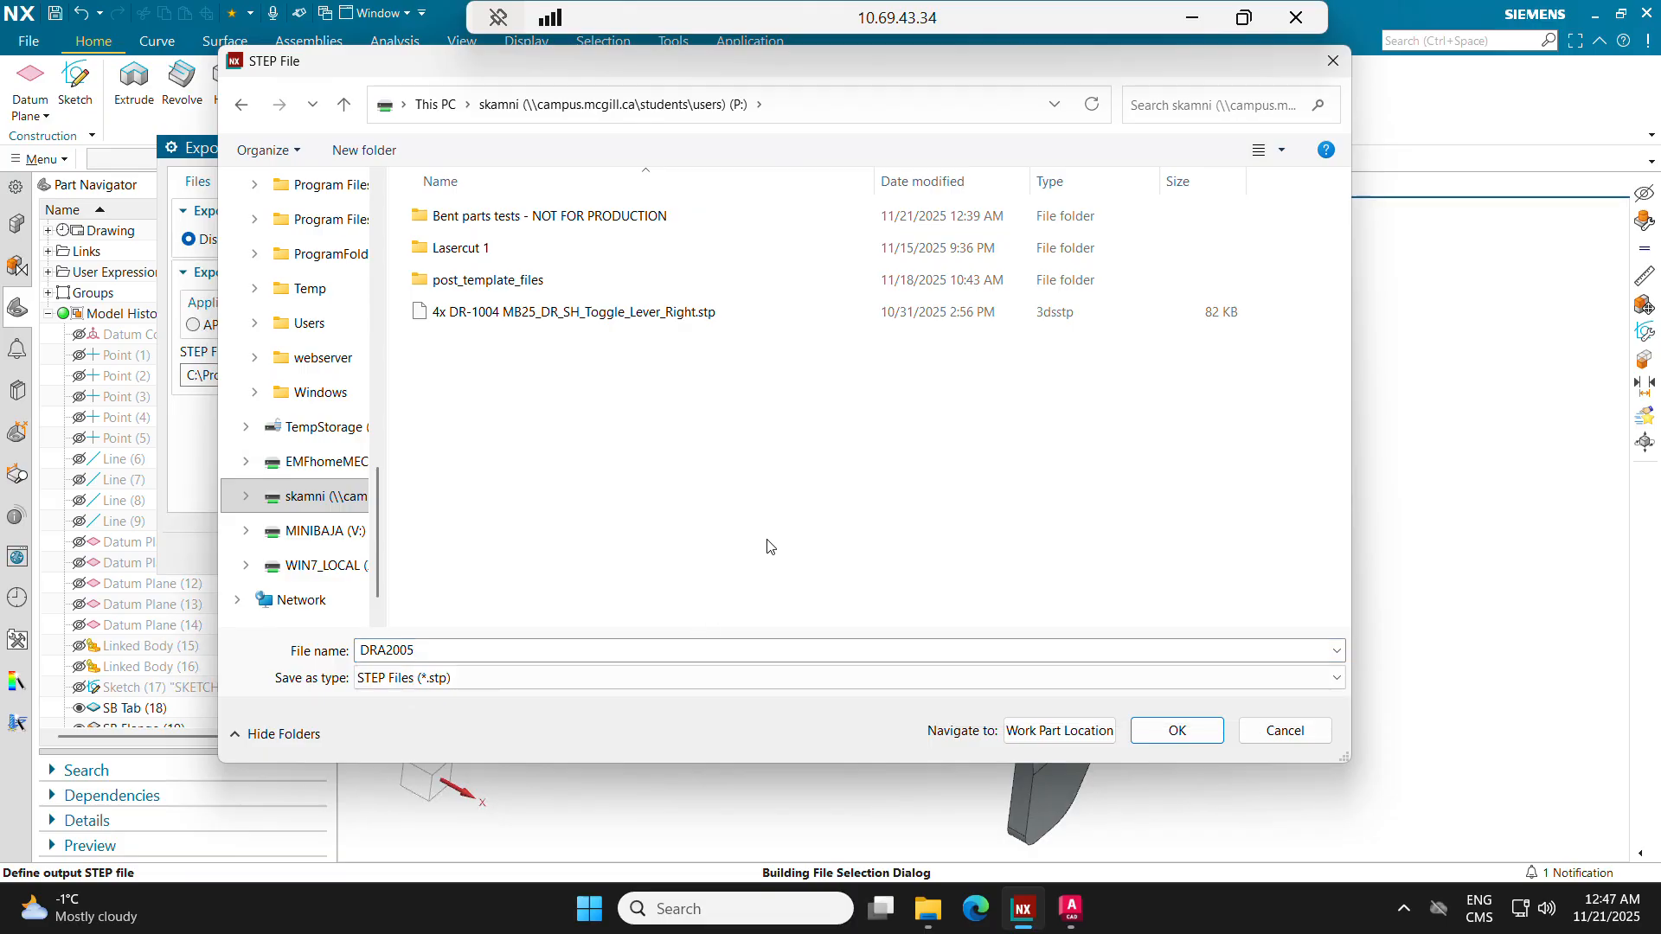
click(1219, 737)
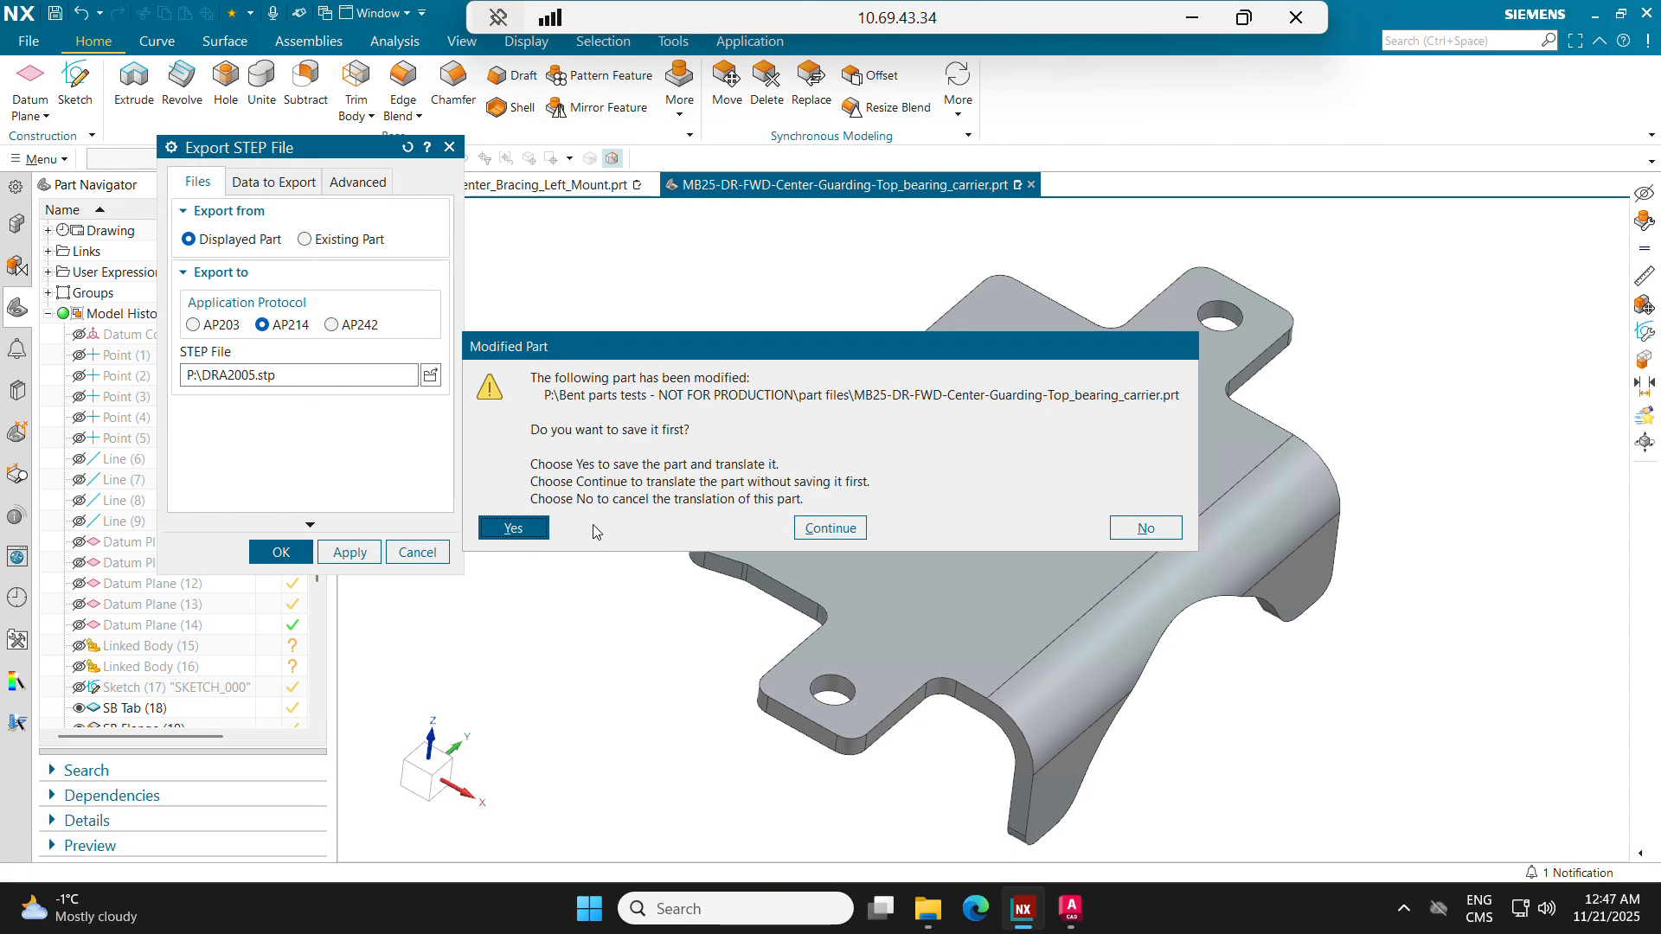
click(542, 540)
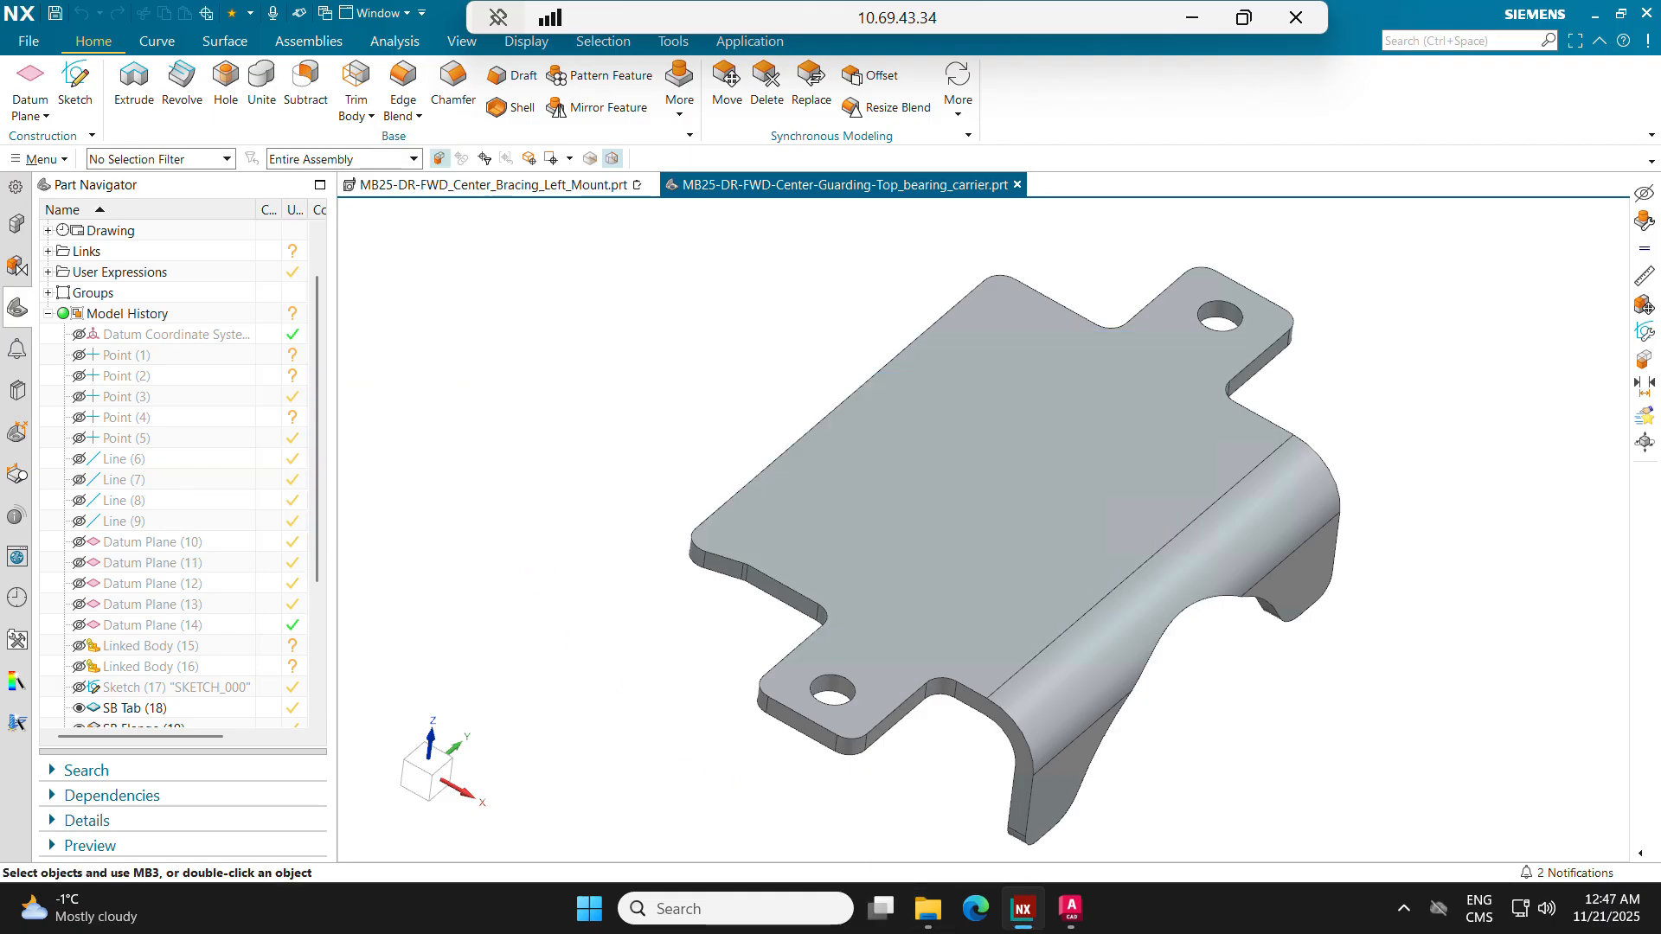
Step: Check the P: drive for DRA2005.stp in File Explorer and in the NX STEP export file browser, leaving the browser without exporting
key(alt+Tab)
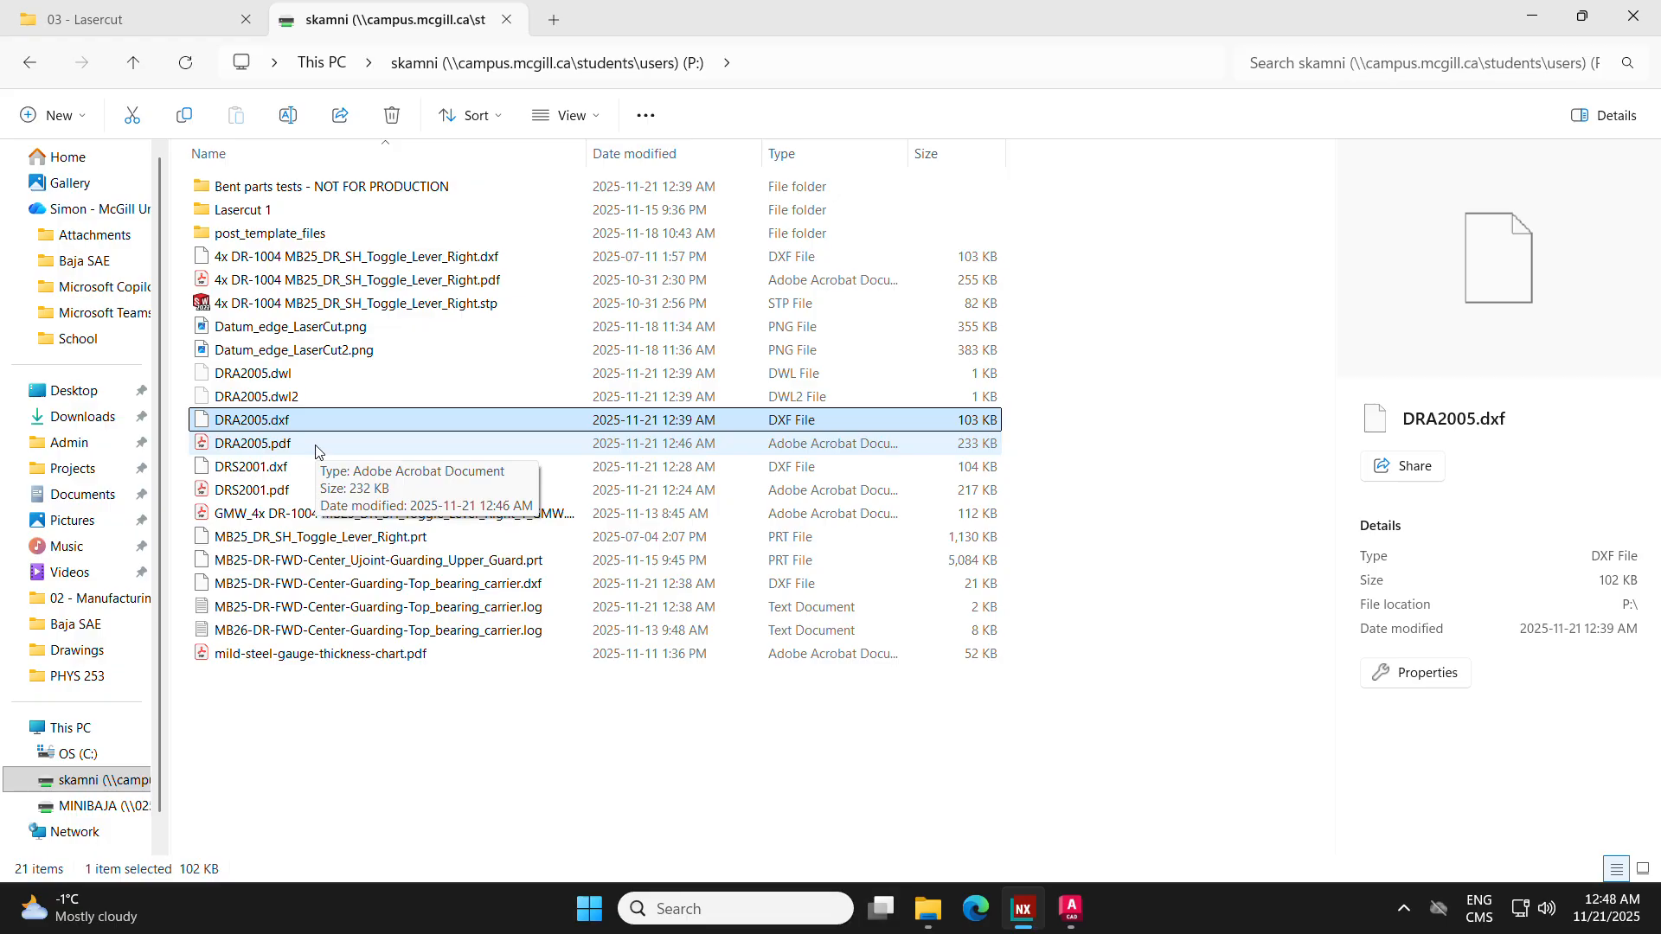
click(1054, 906)
click(1023, 909)
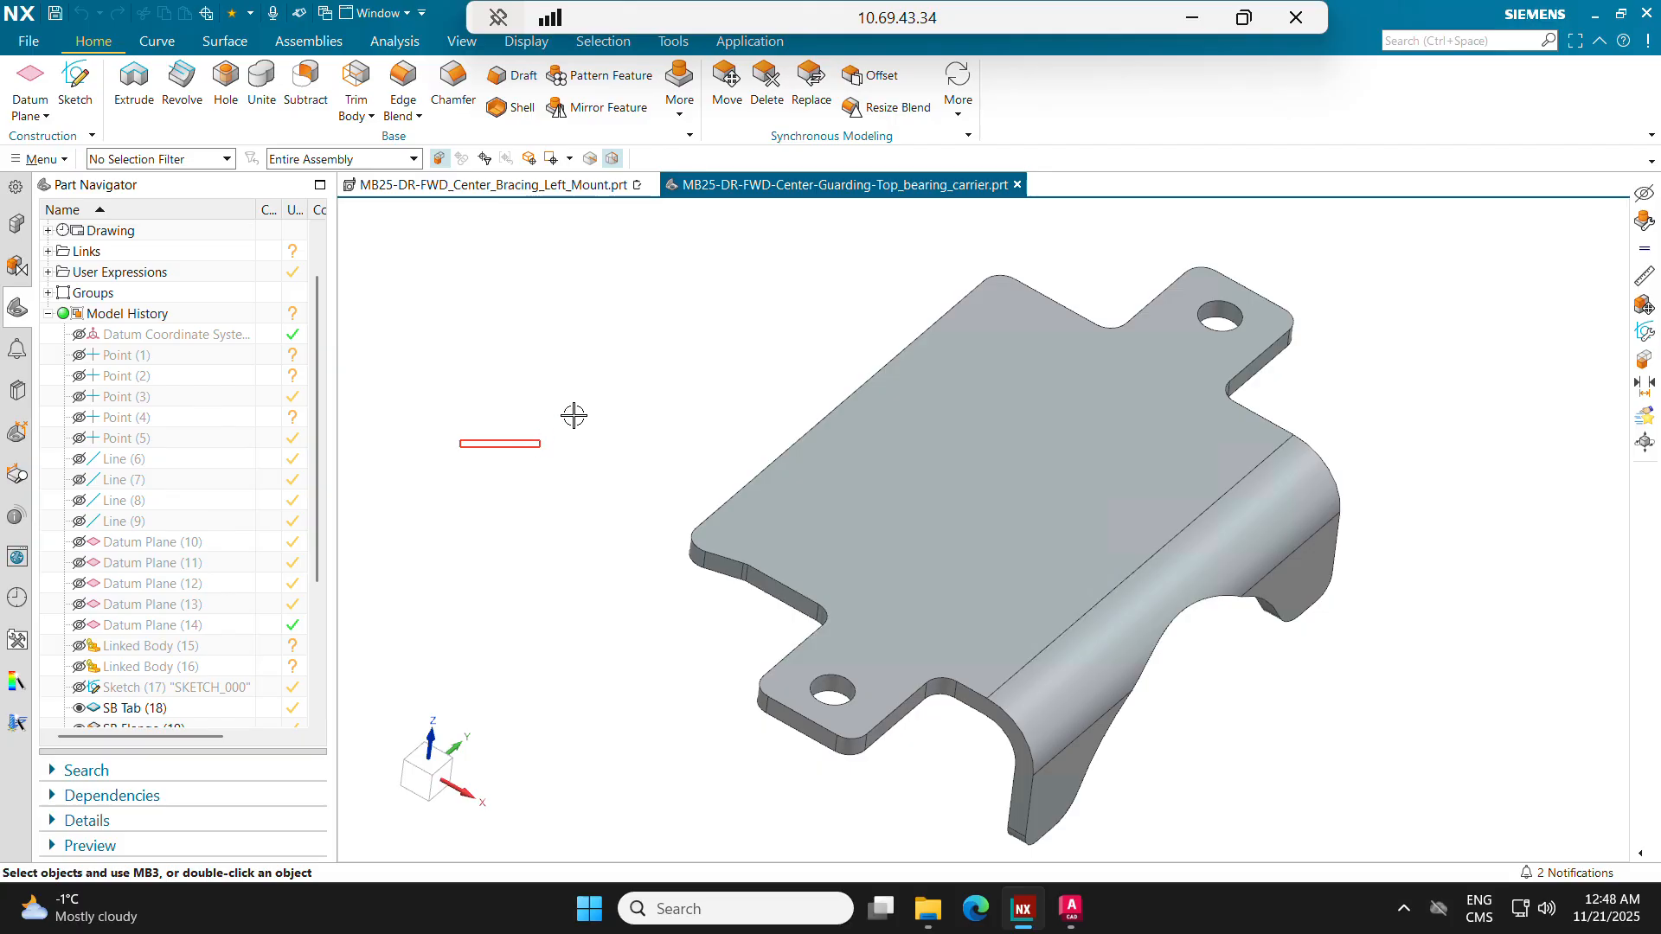
middle_drag(573, 416, 485, 346)
click(28, 41)
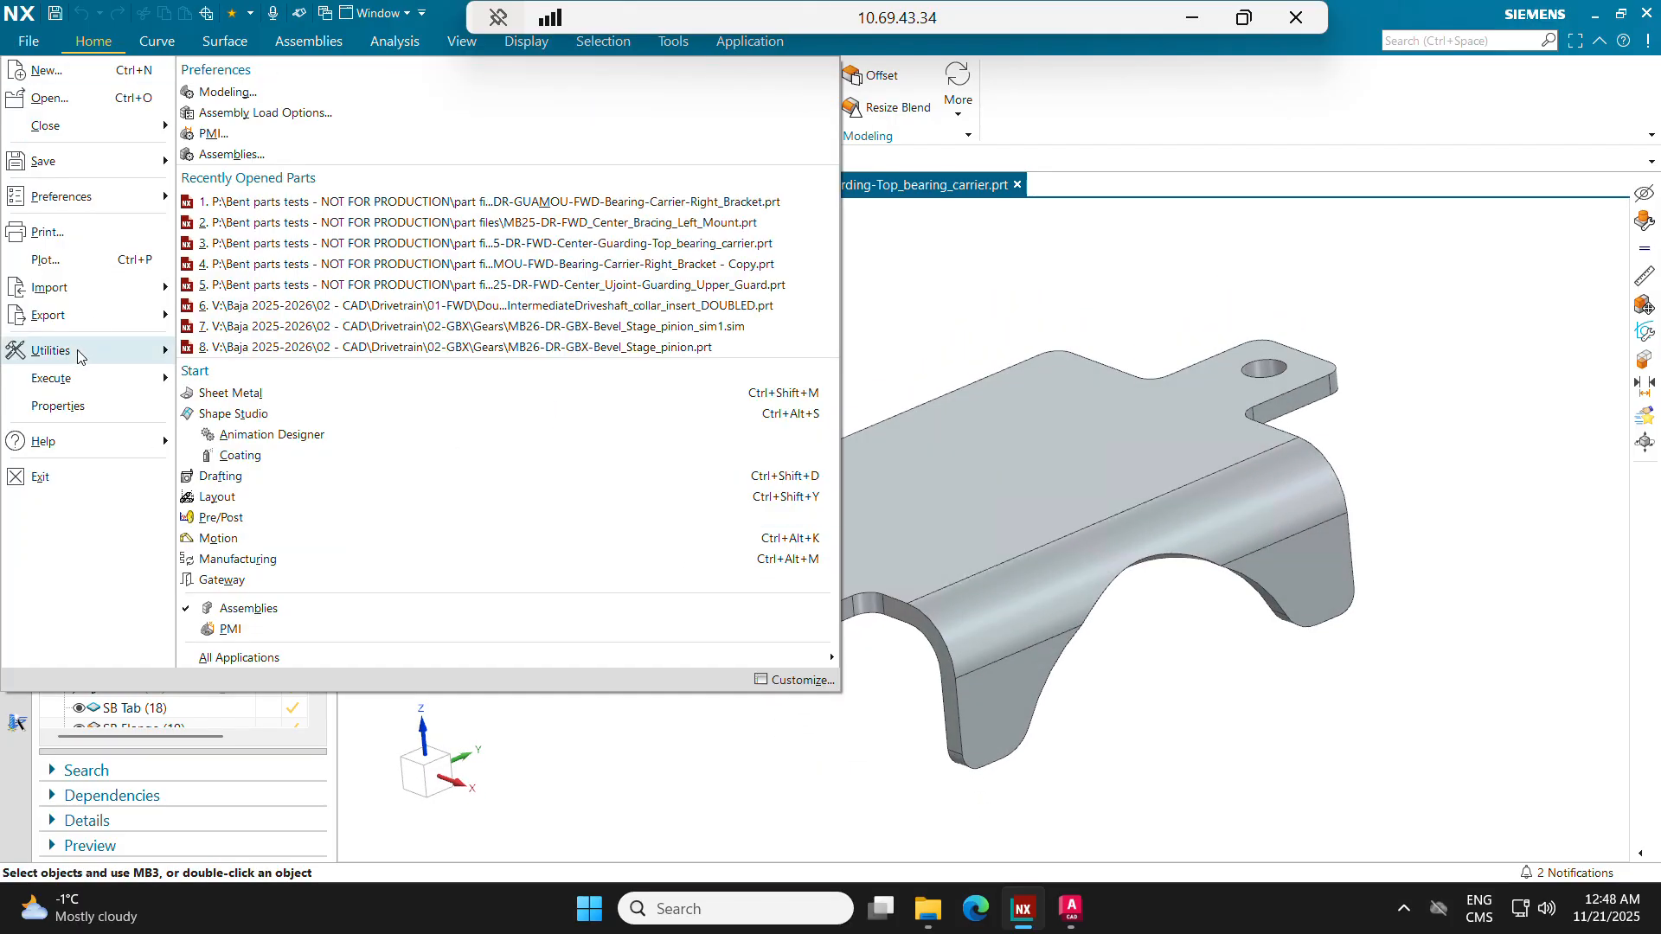
mouse_move(82, 317)
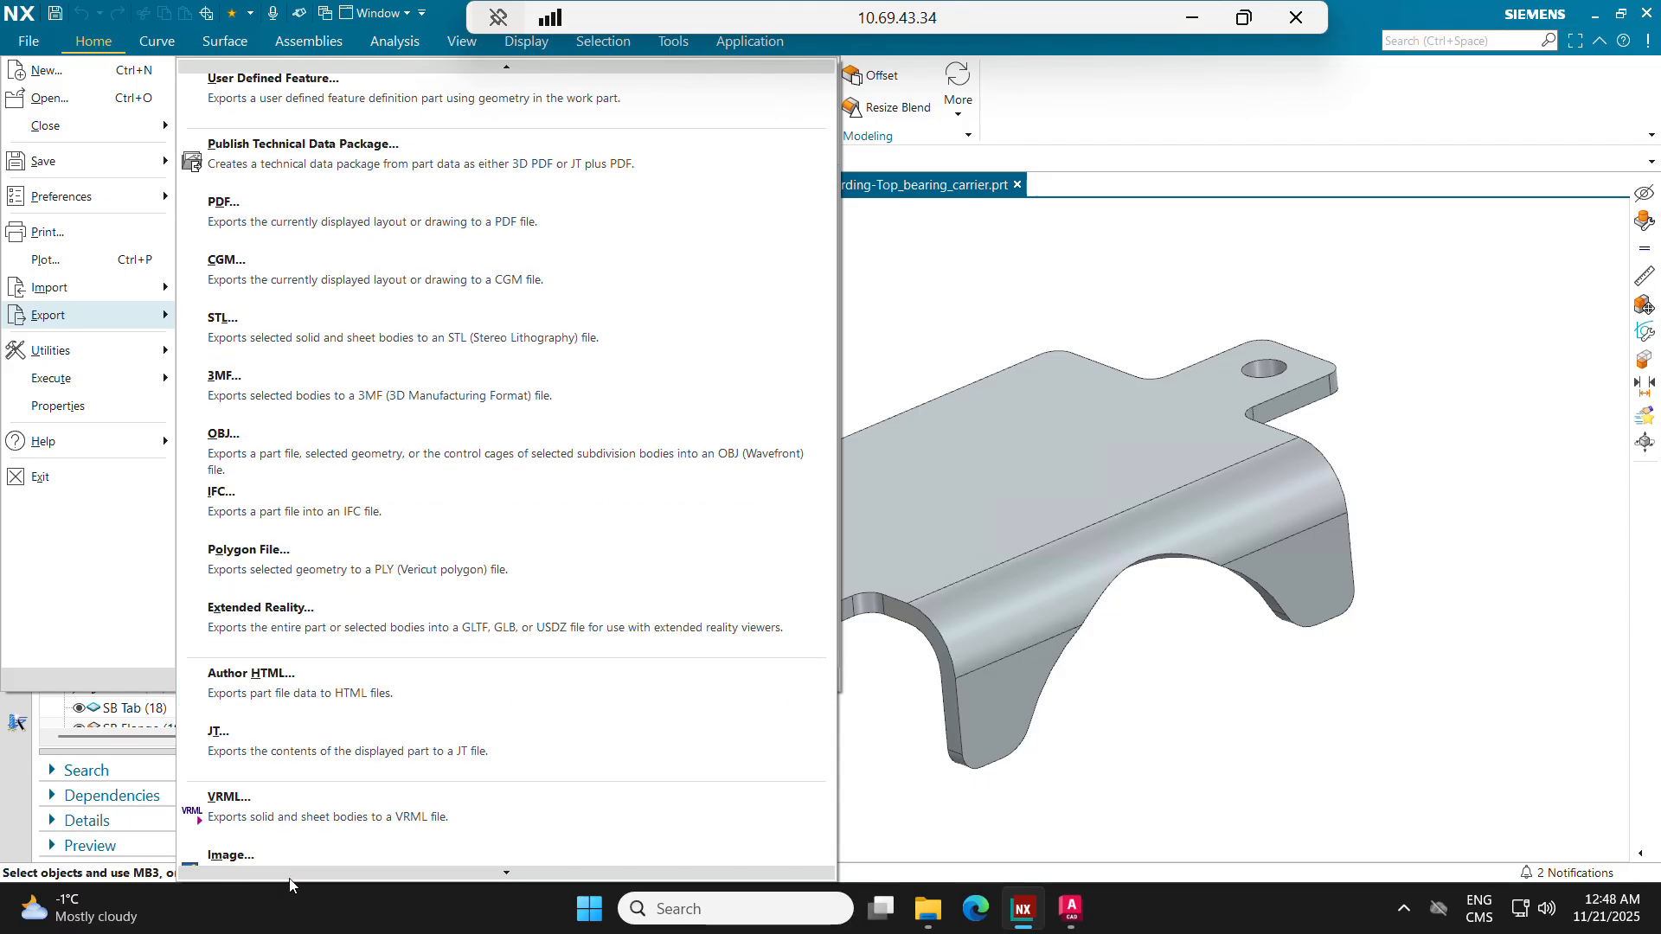
click(378, 701)
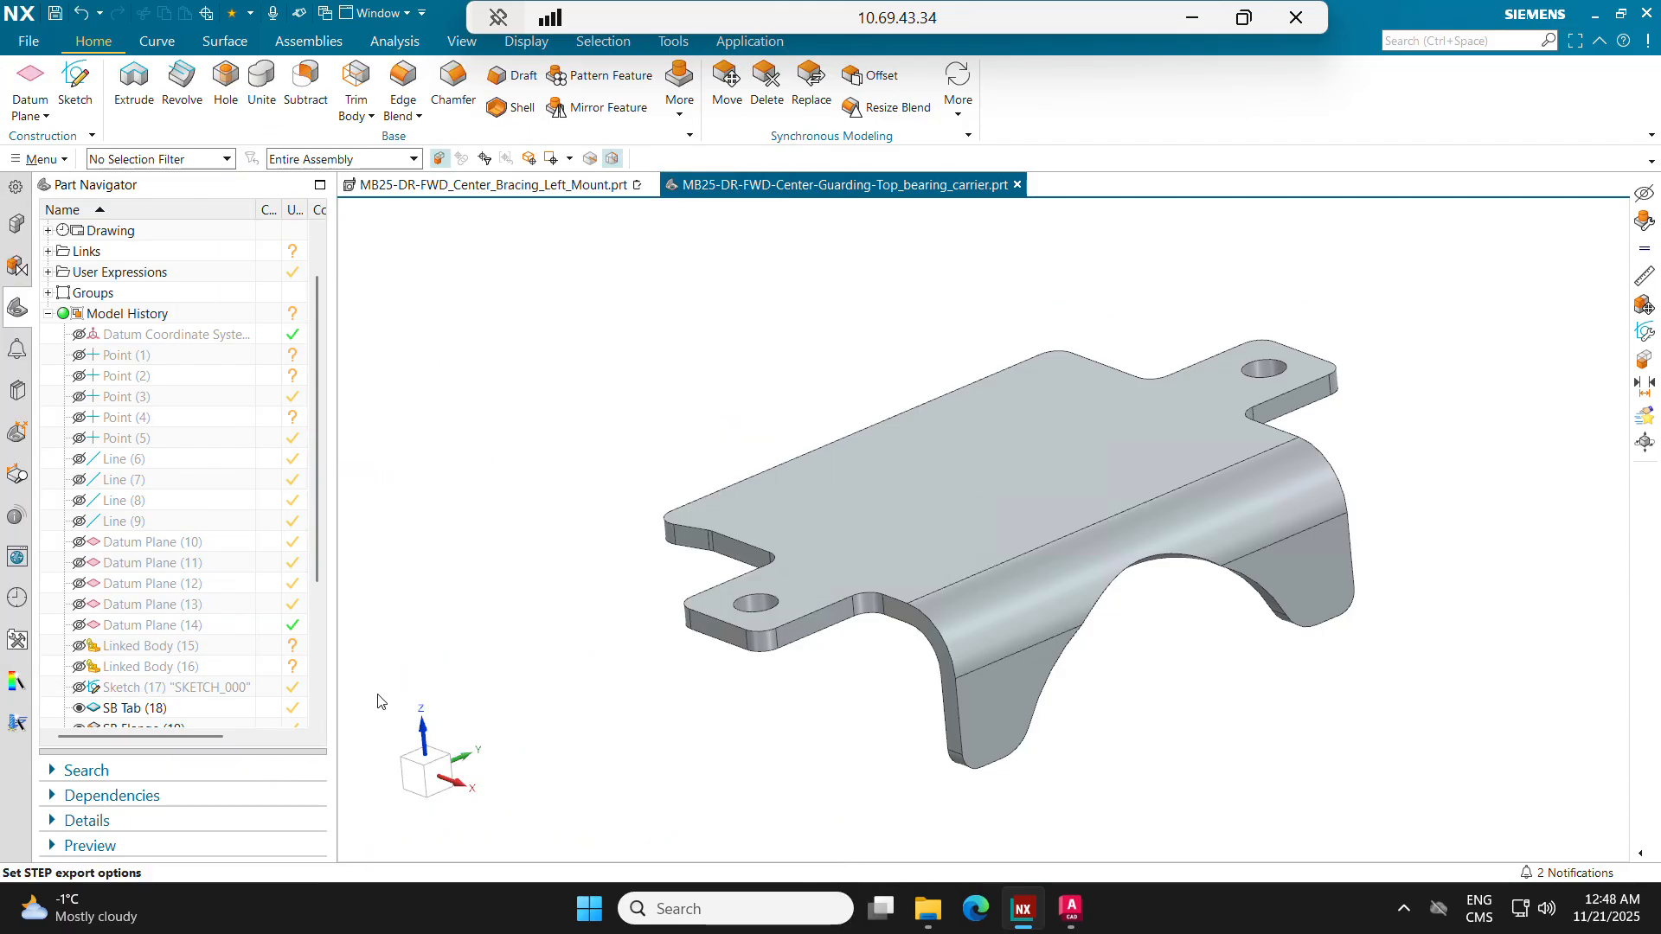
click(430, 374)
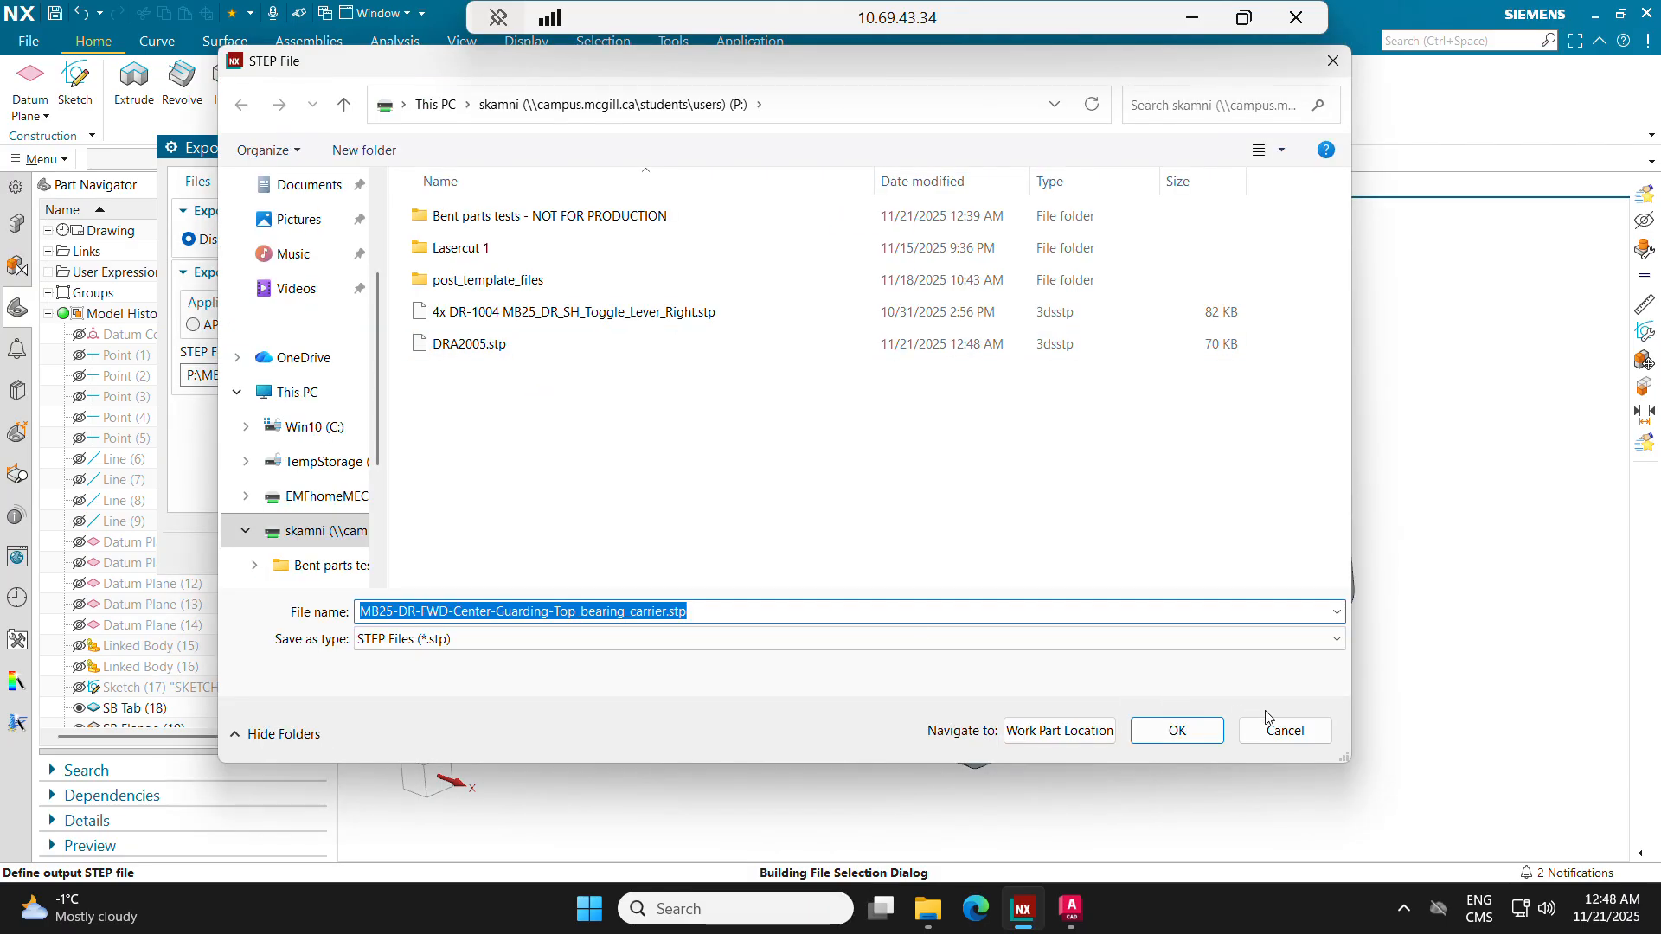
click(1289, 731)
Step: Switch to File Explorer, copy DRA2005.dxf, DRA2005.pdf and DRA2005.stp from the P: drive, and open the Baja SAE OneDrive folder
key(alt+Tab)
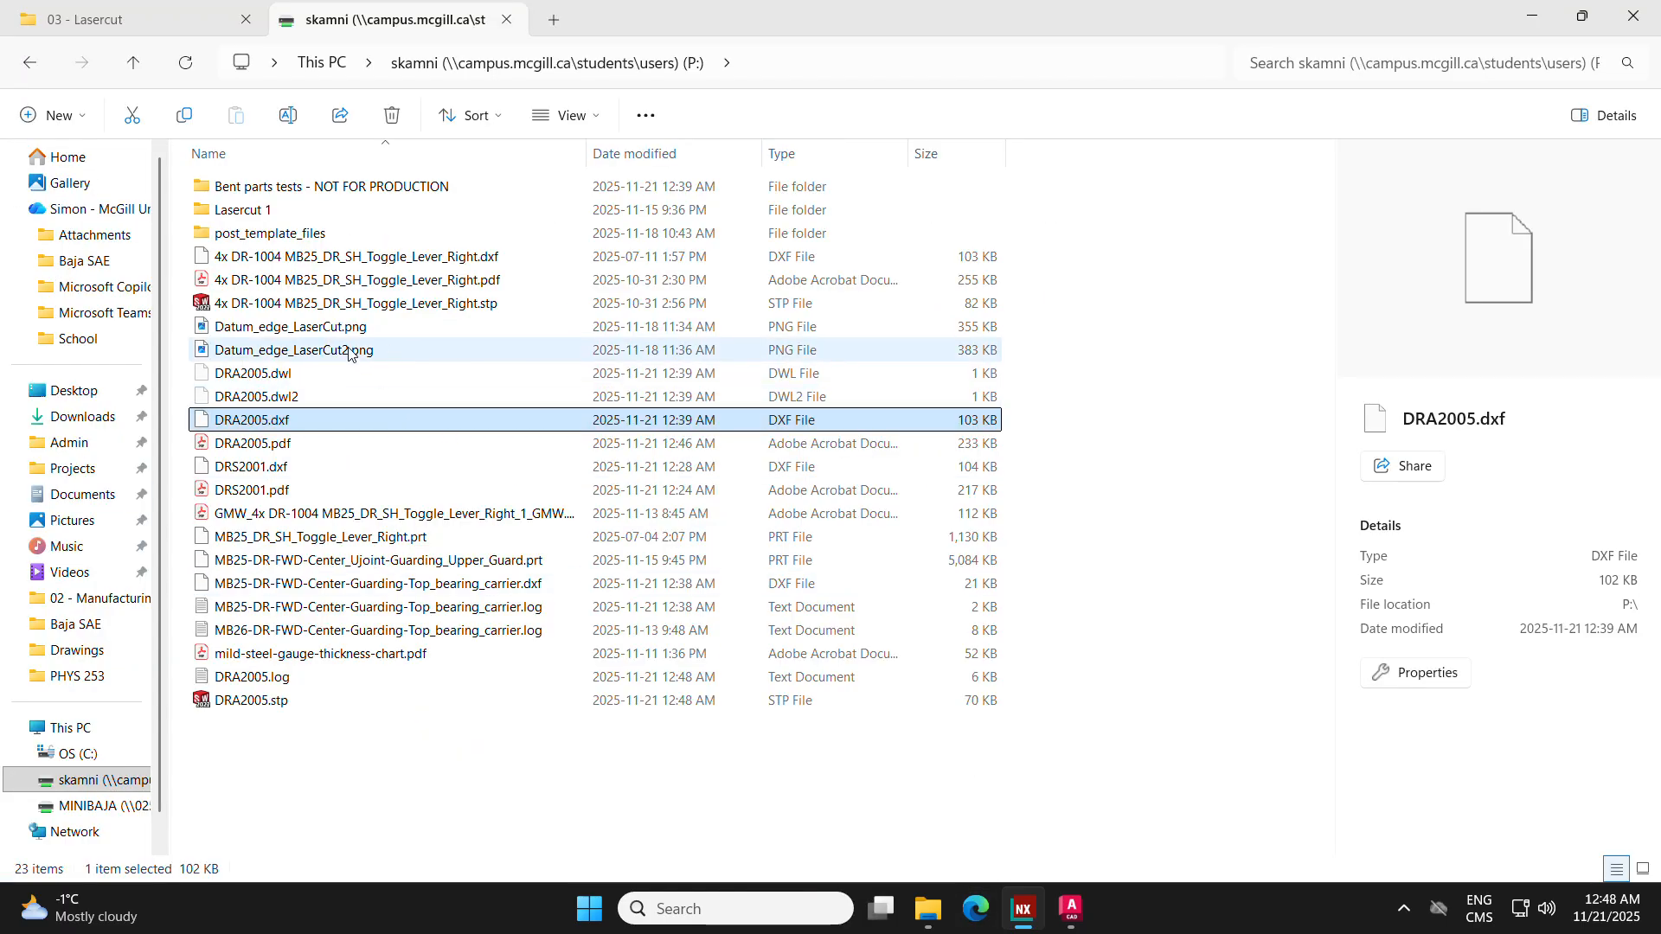
click(322, 63)
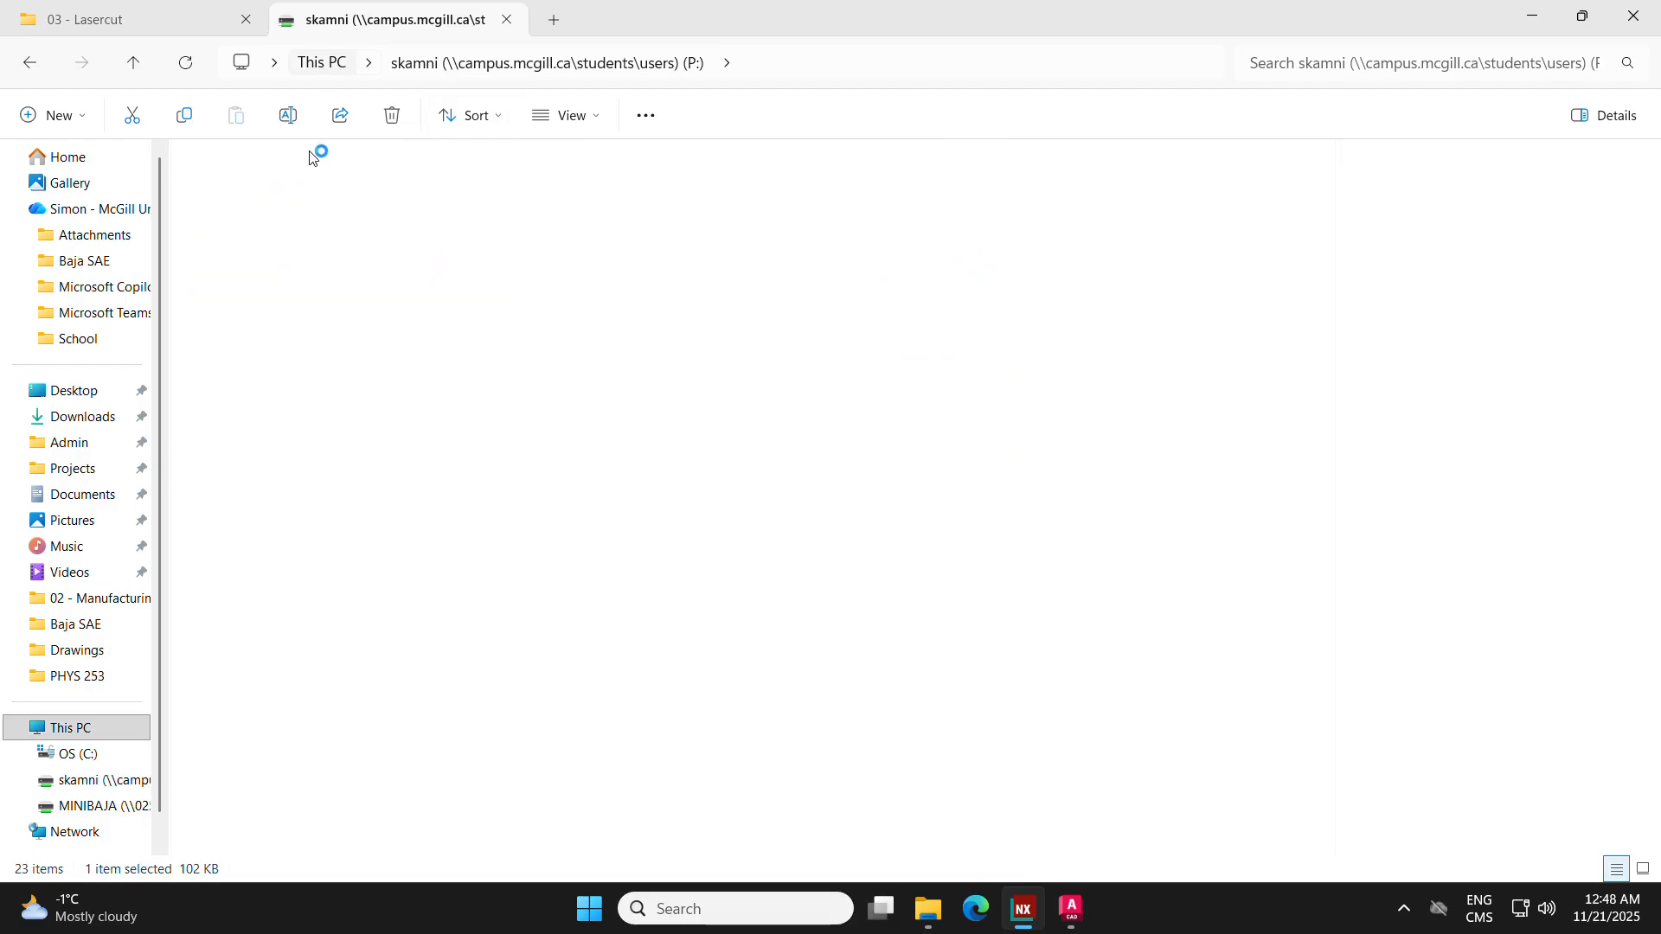
click(81, 789)
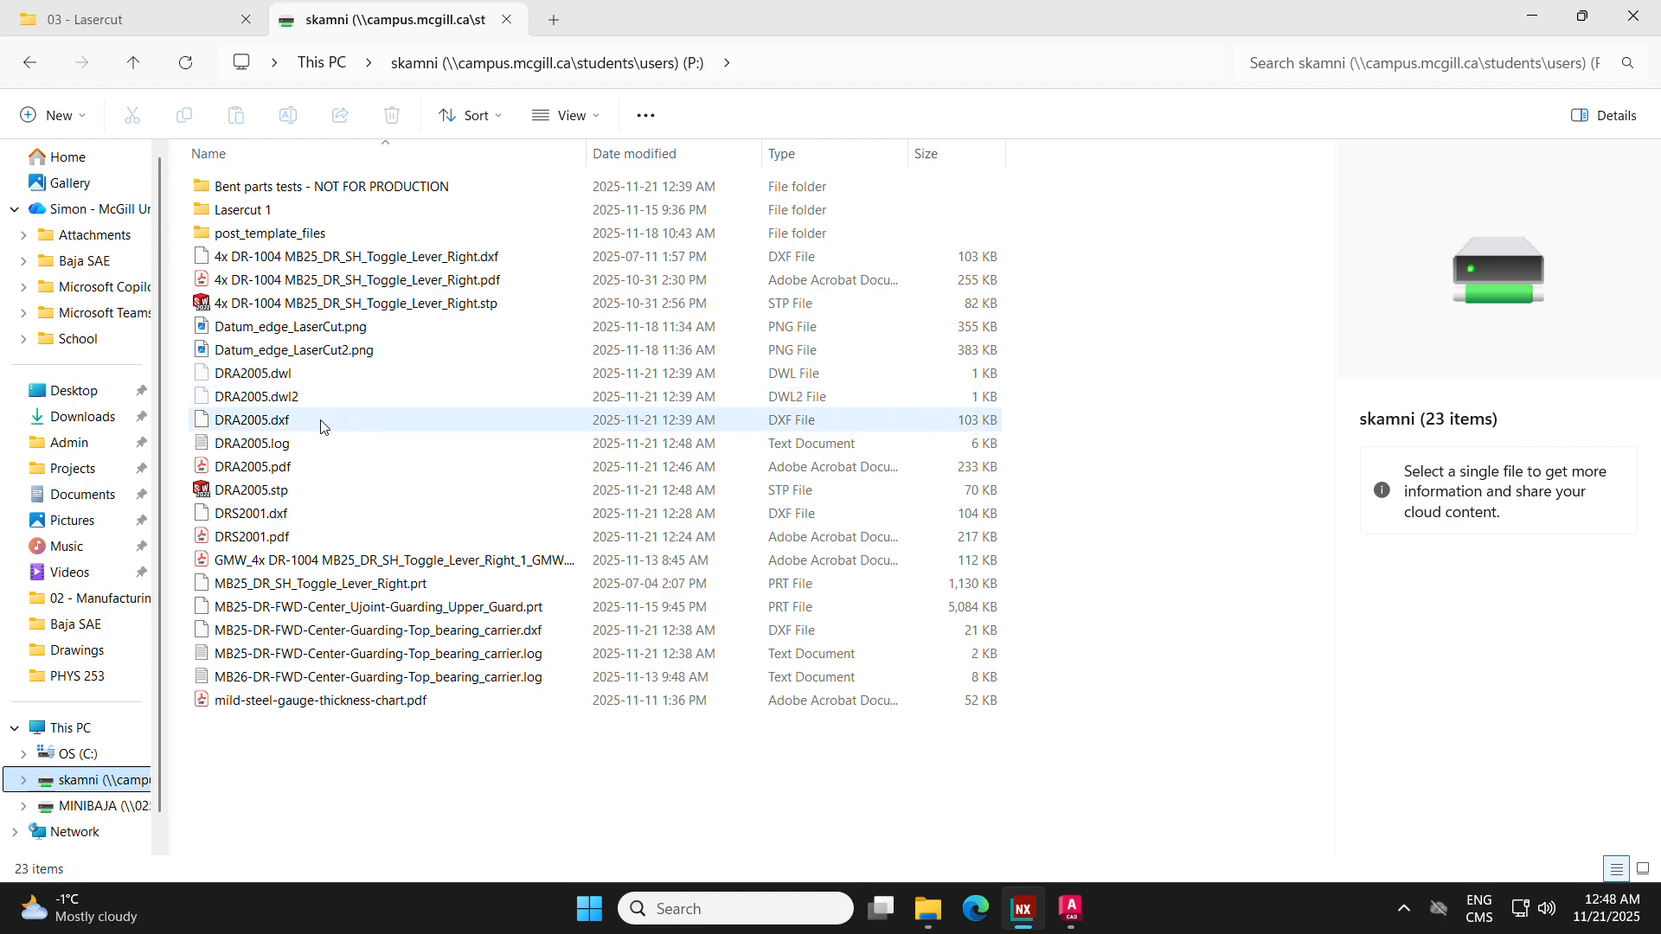
click(303, 491)
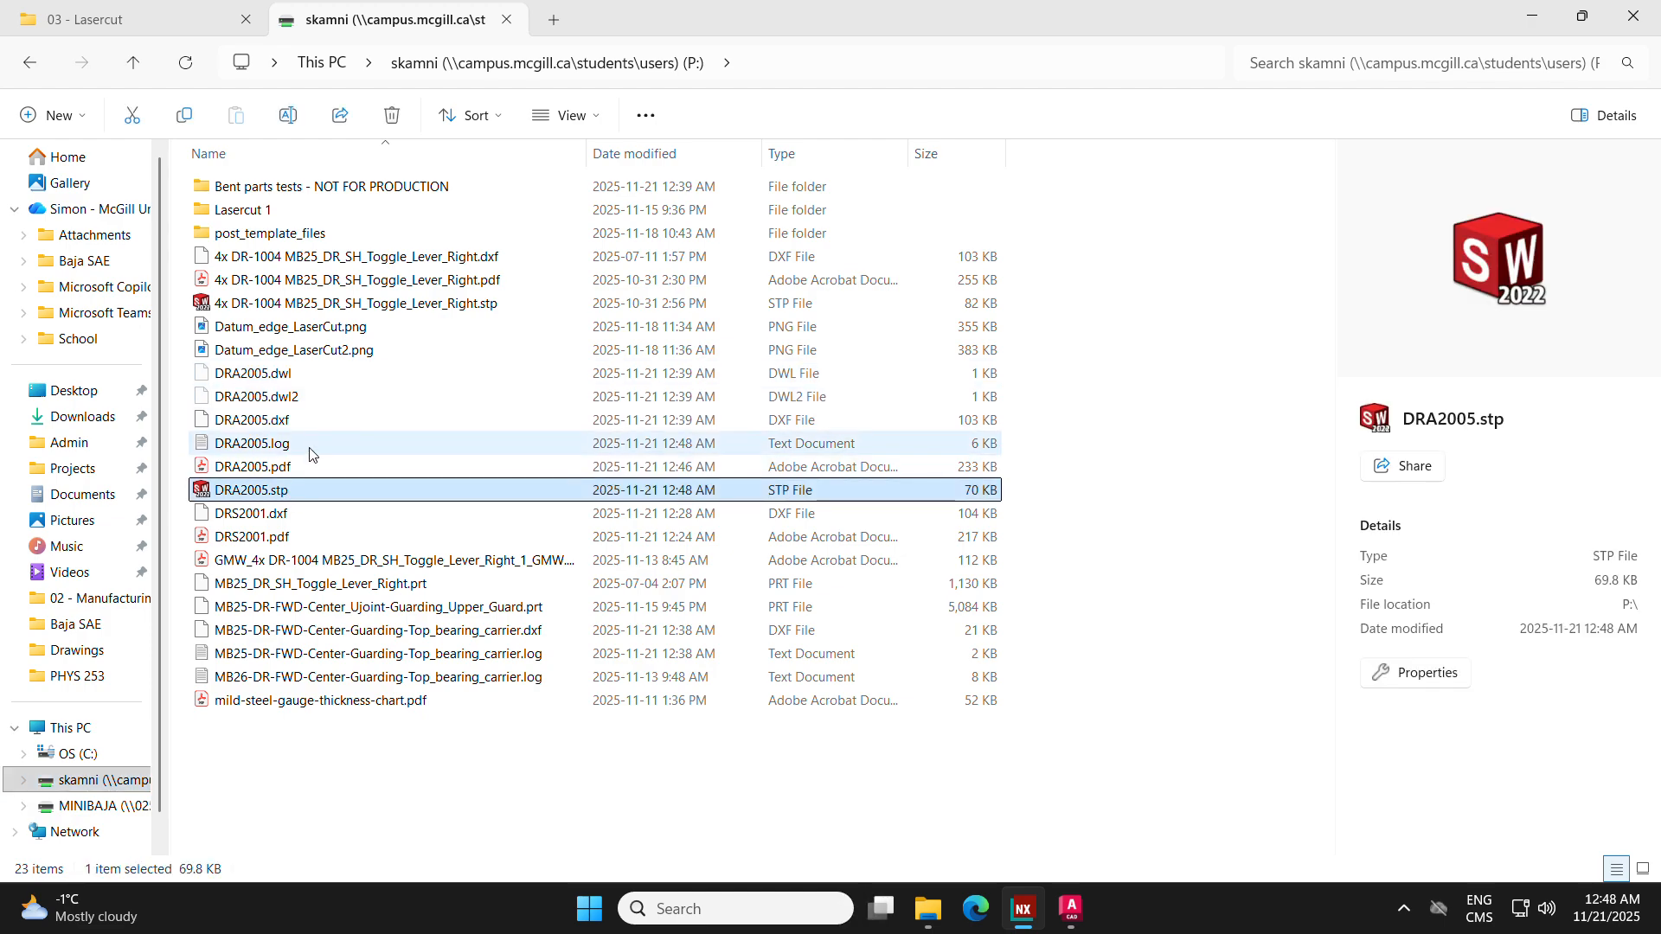
ctrl+click(311, 421)
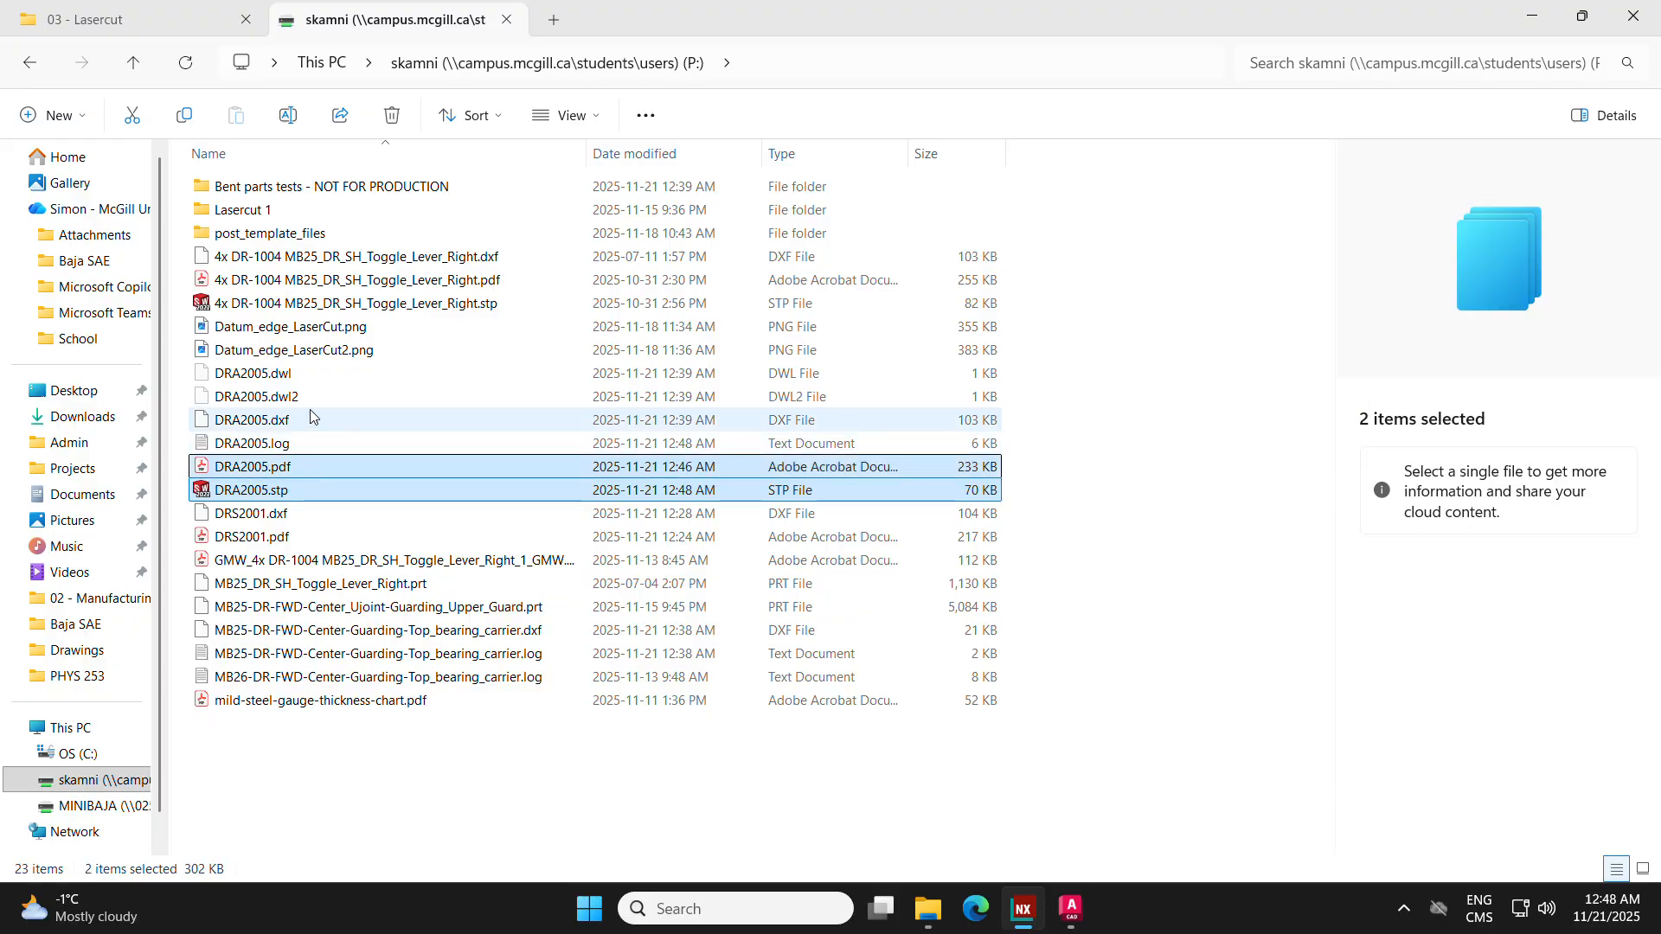
ctrl+click(302, 472)
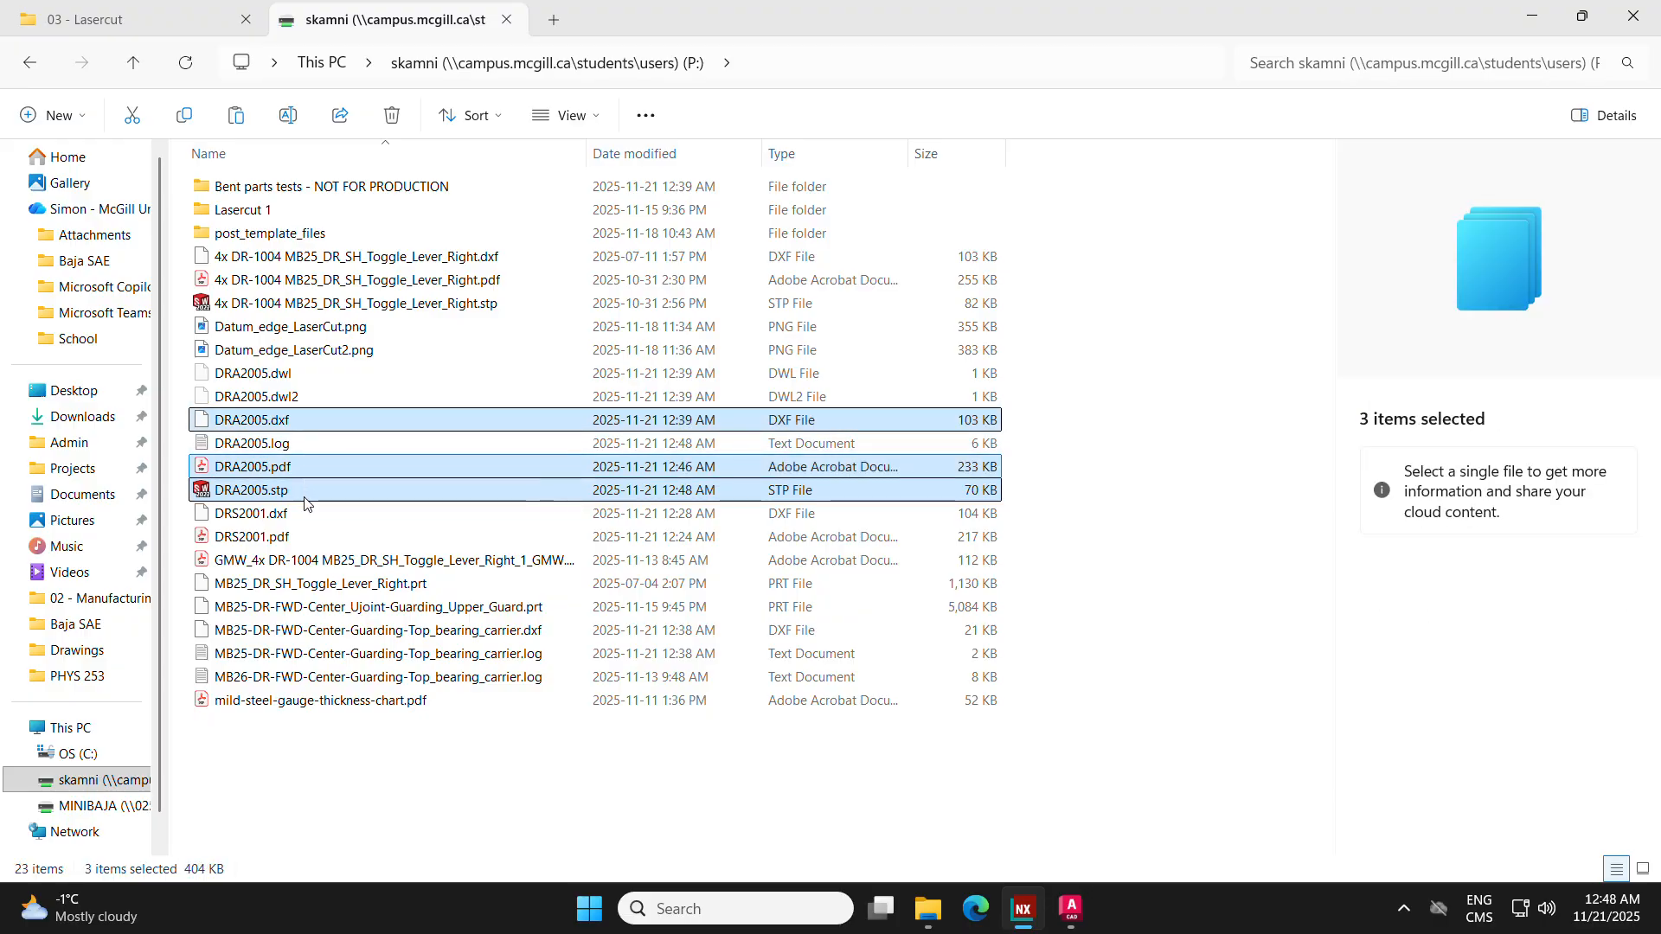
click(82, 260)
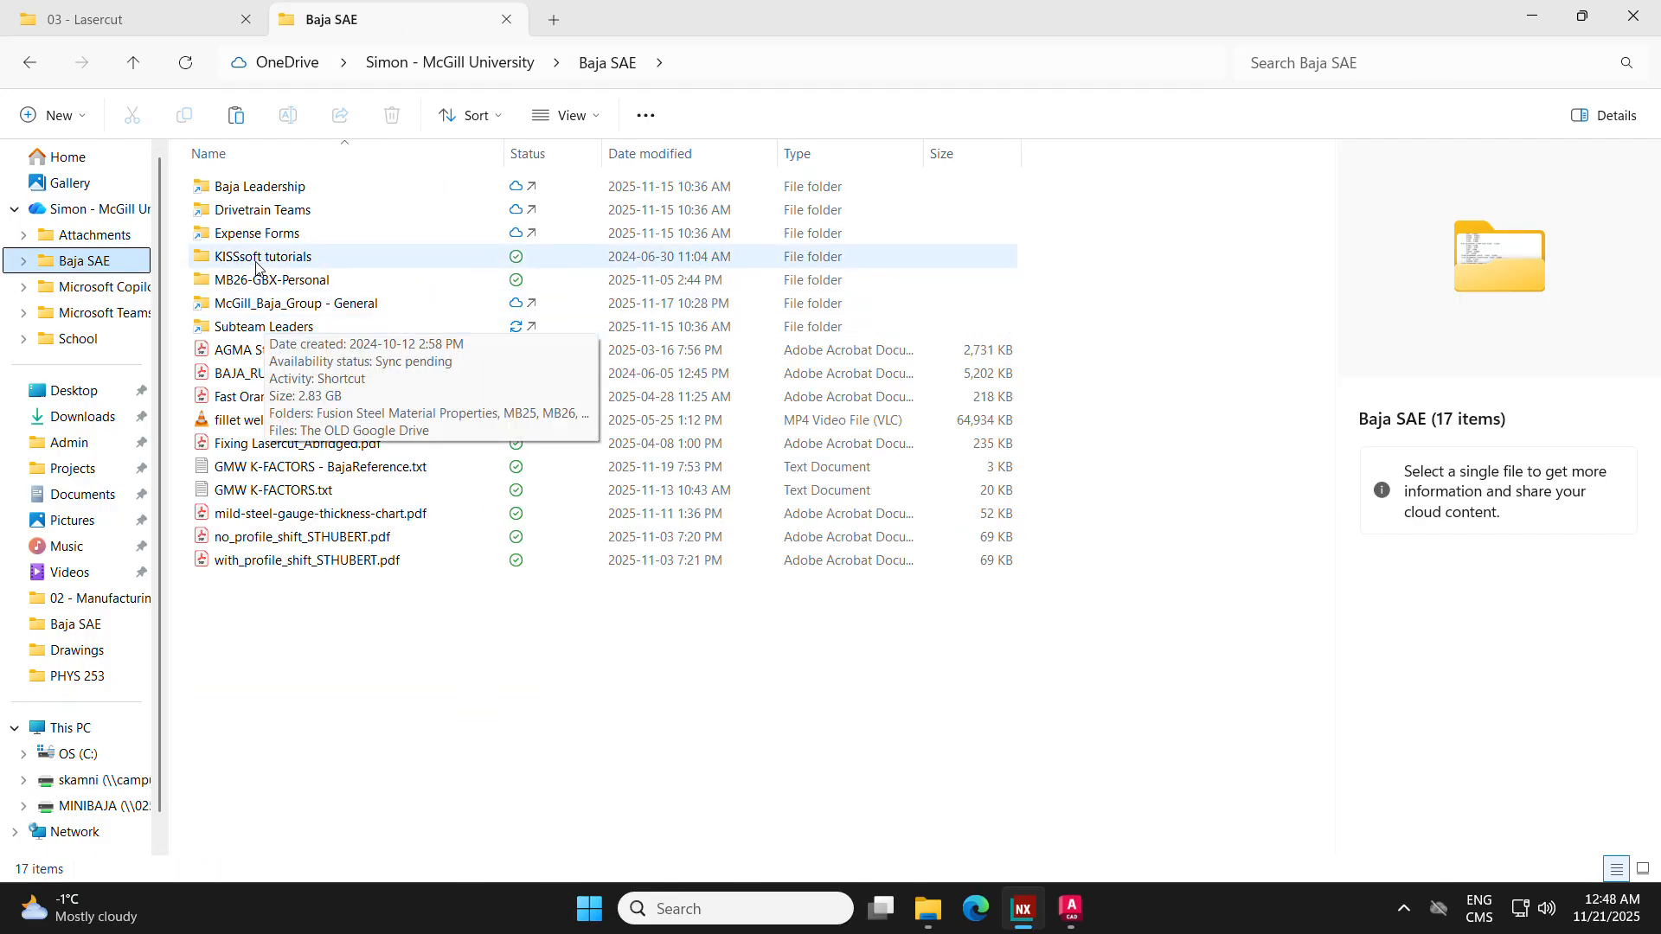
double_click(265, 211)
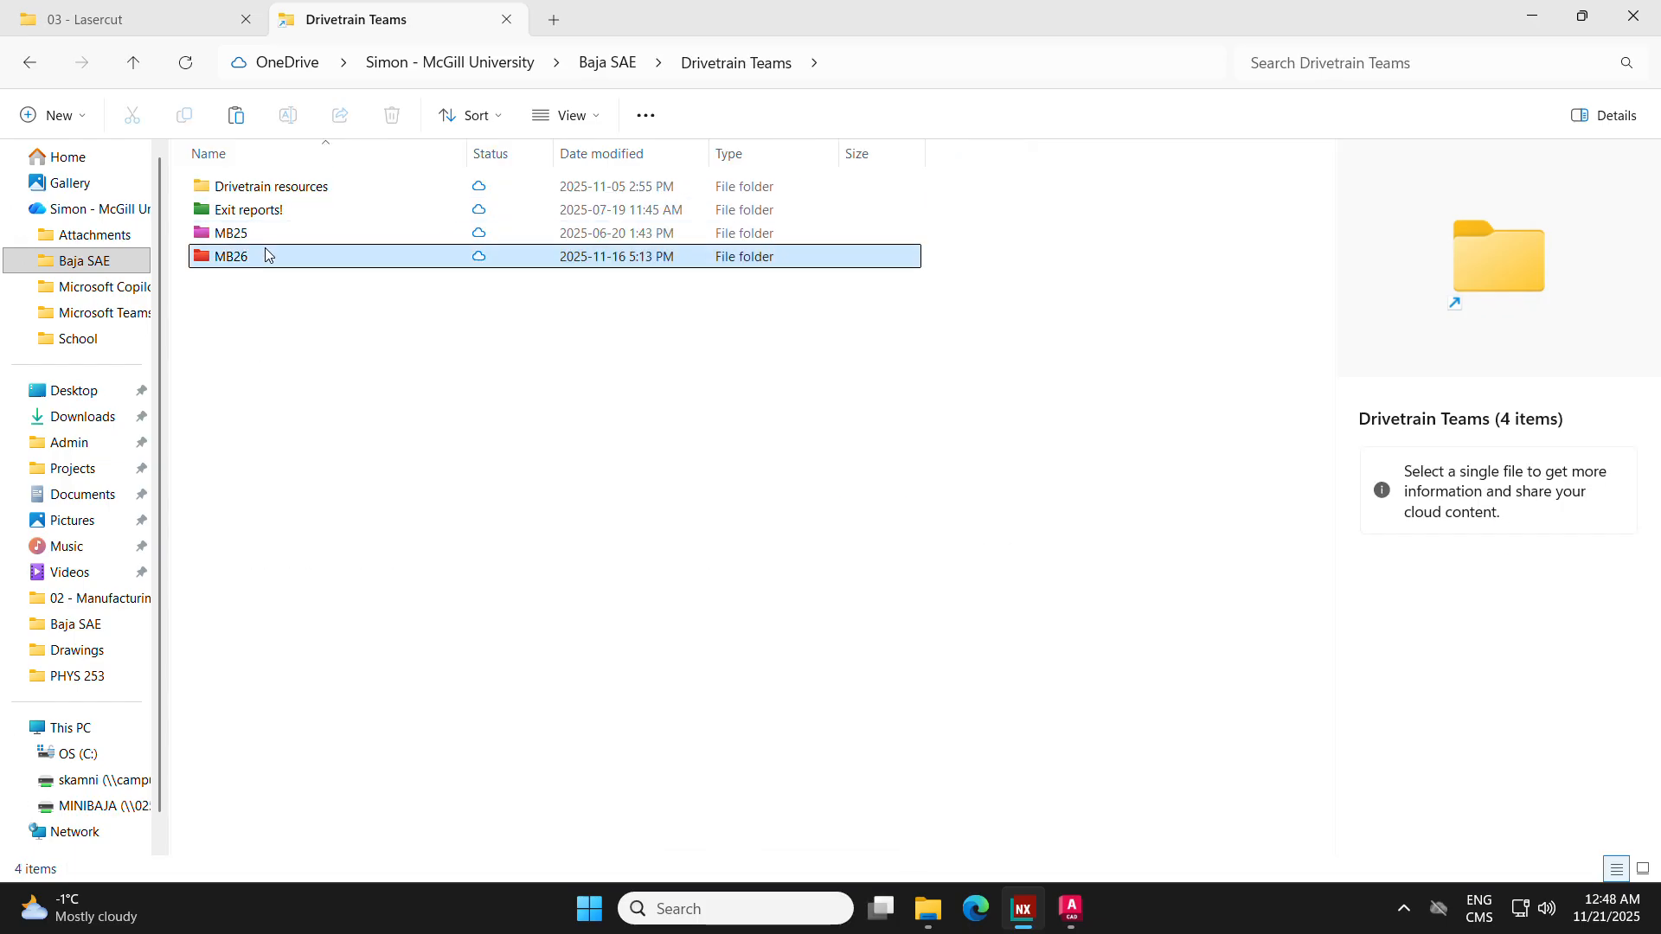
double_click(264, 251)
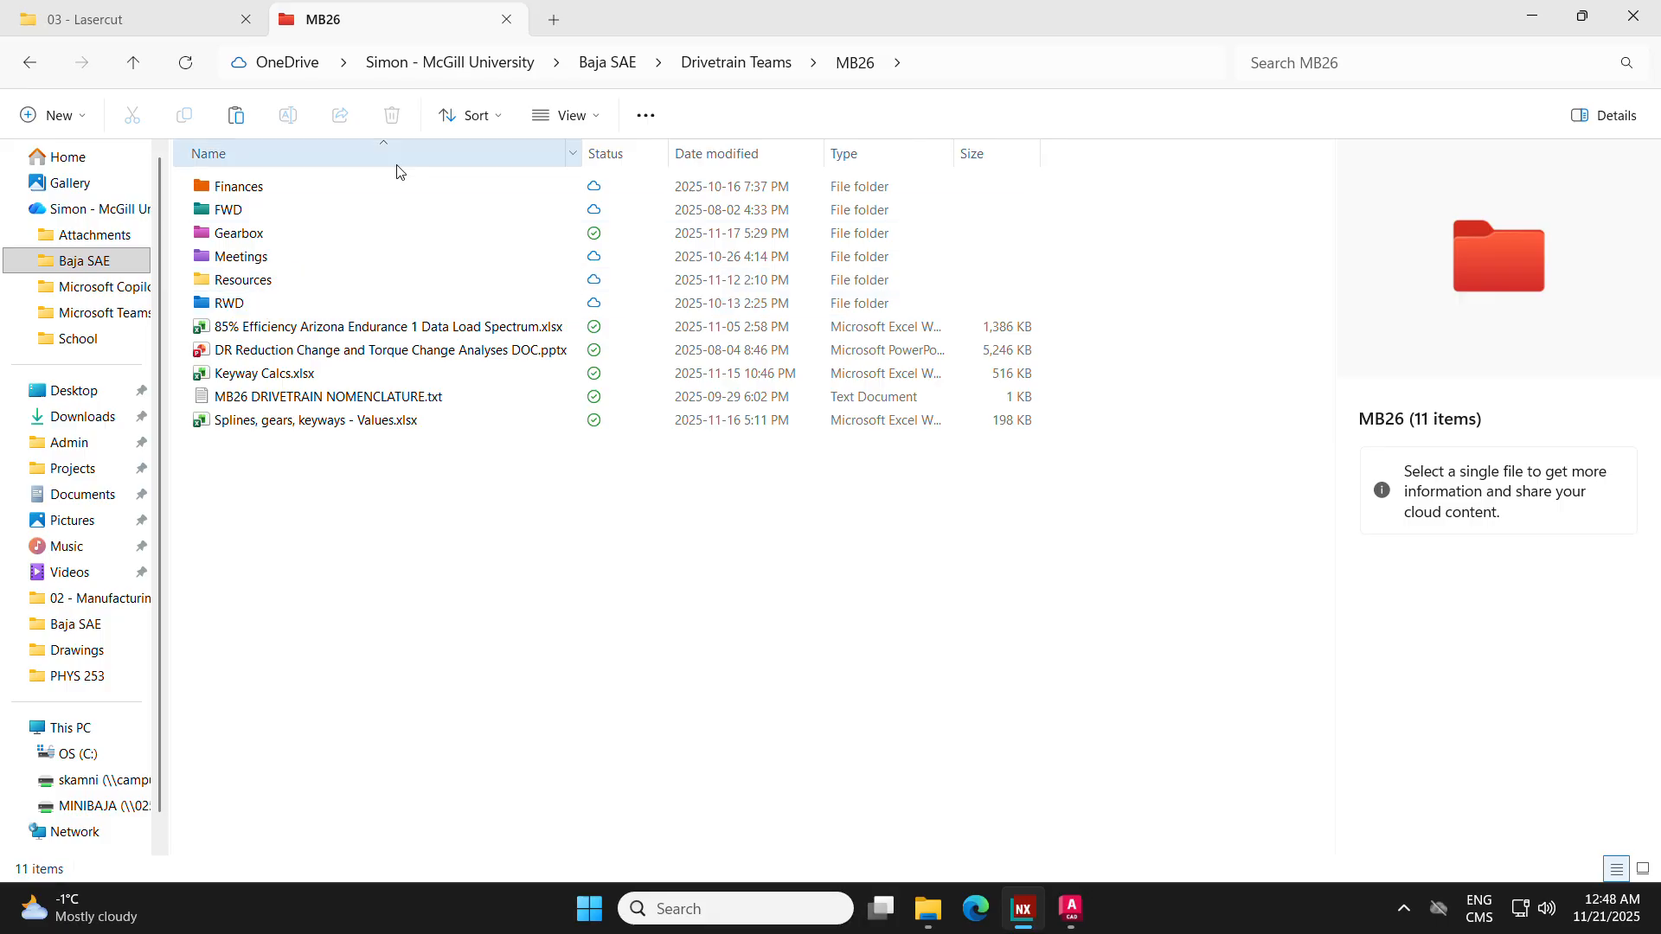
click(609, 69)
Step: Open the 03 - Lasercut folder inside Subteam Leaders, MB26, 02 - Manufacturing and Ordering
click(265, 327)
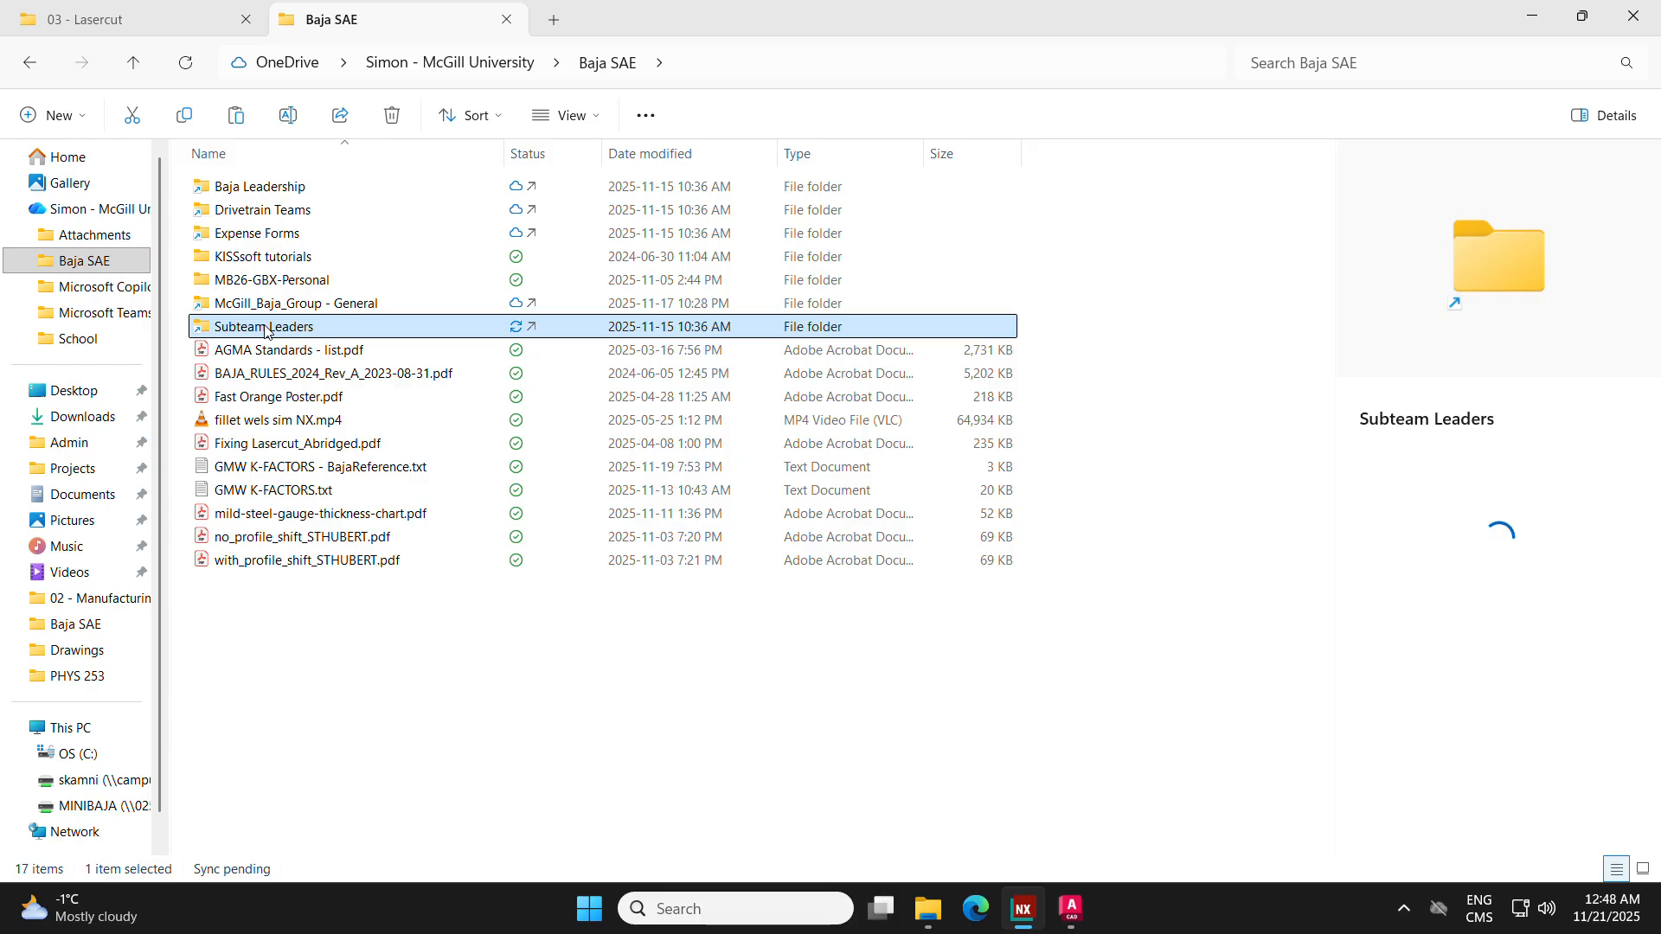
click(264, 328)
double_click(383, 335)
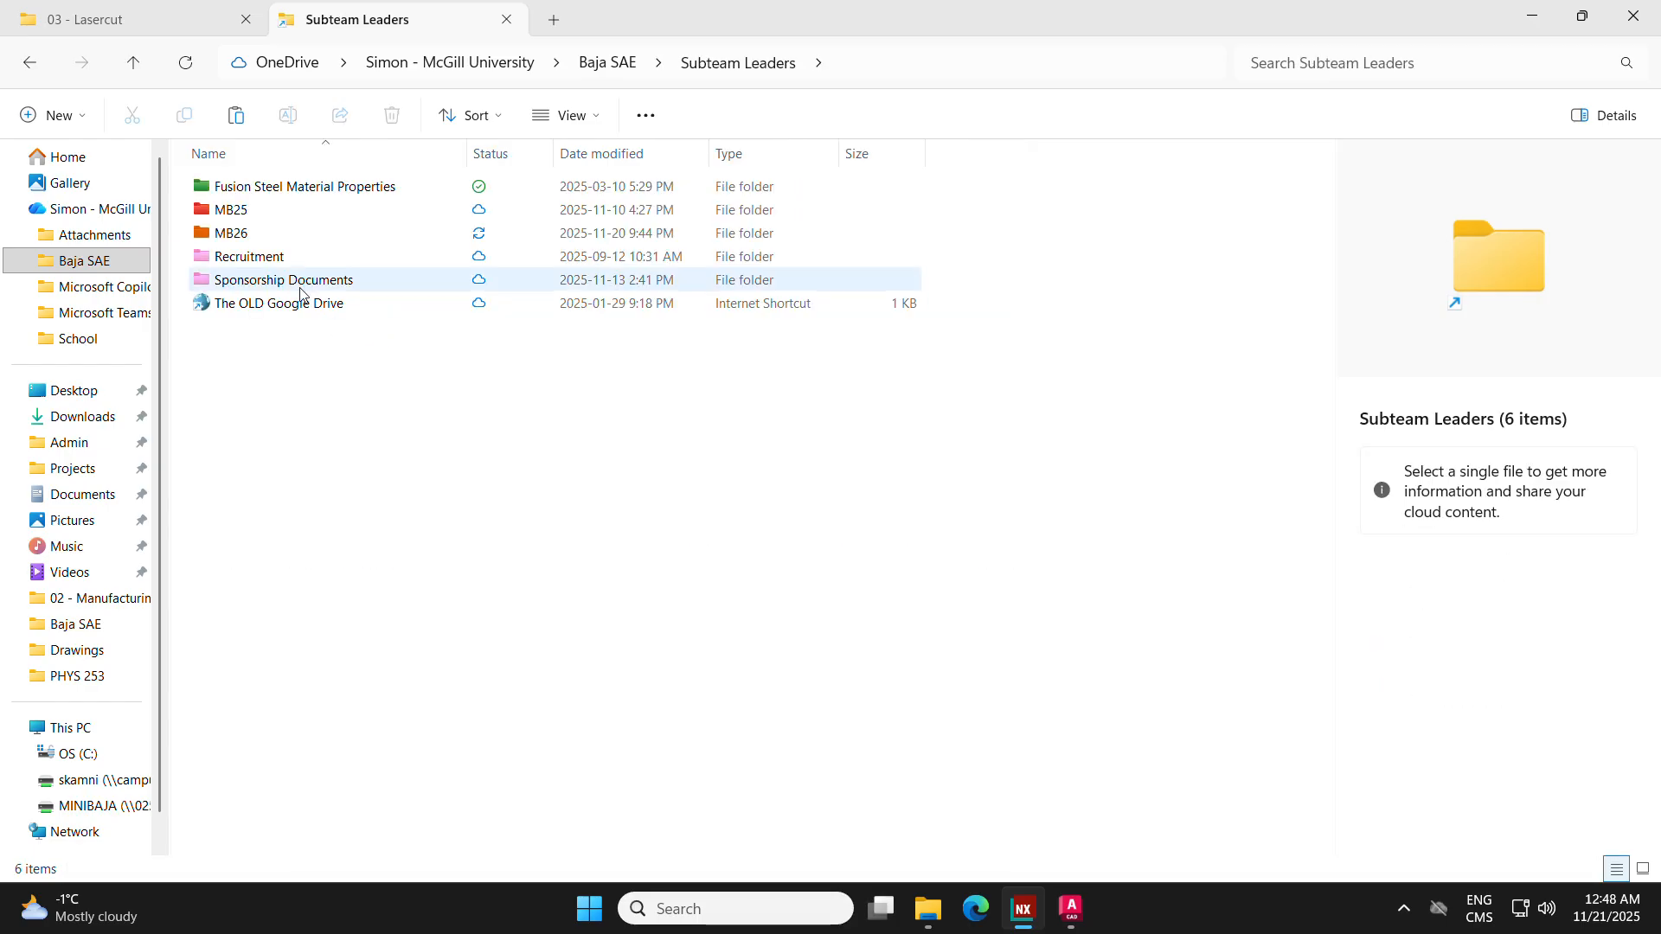
double_click(277, 234)
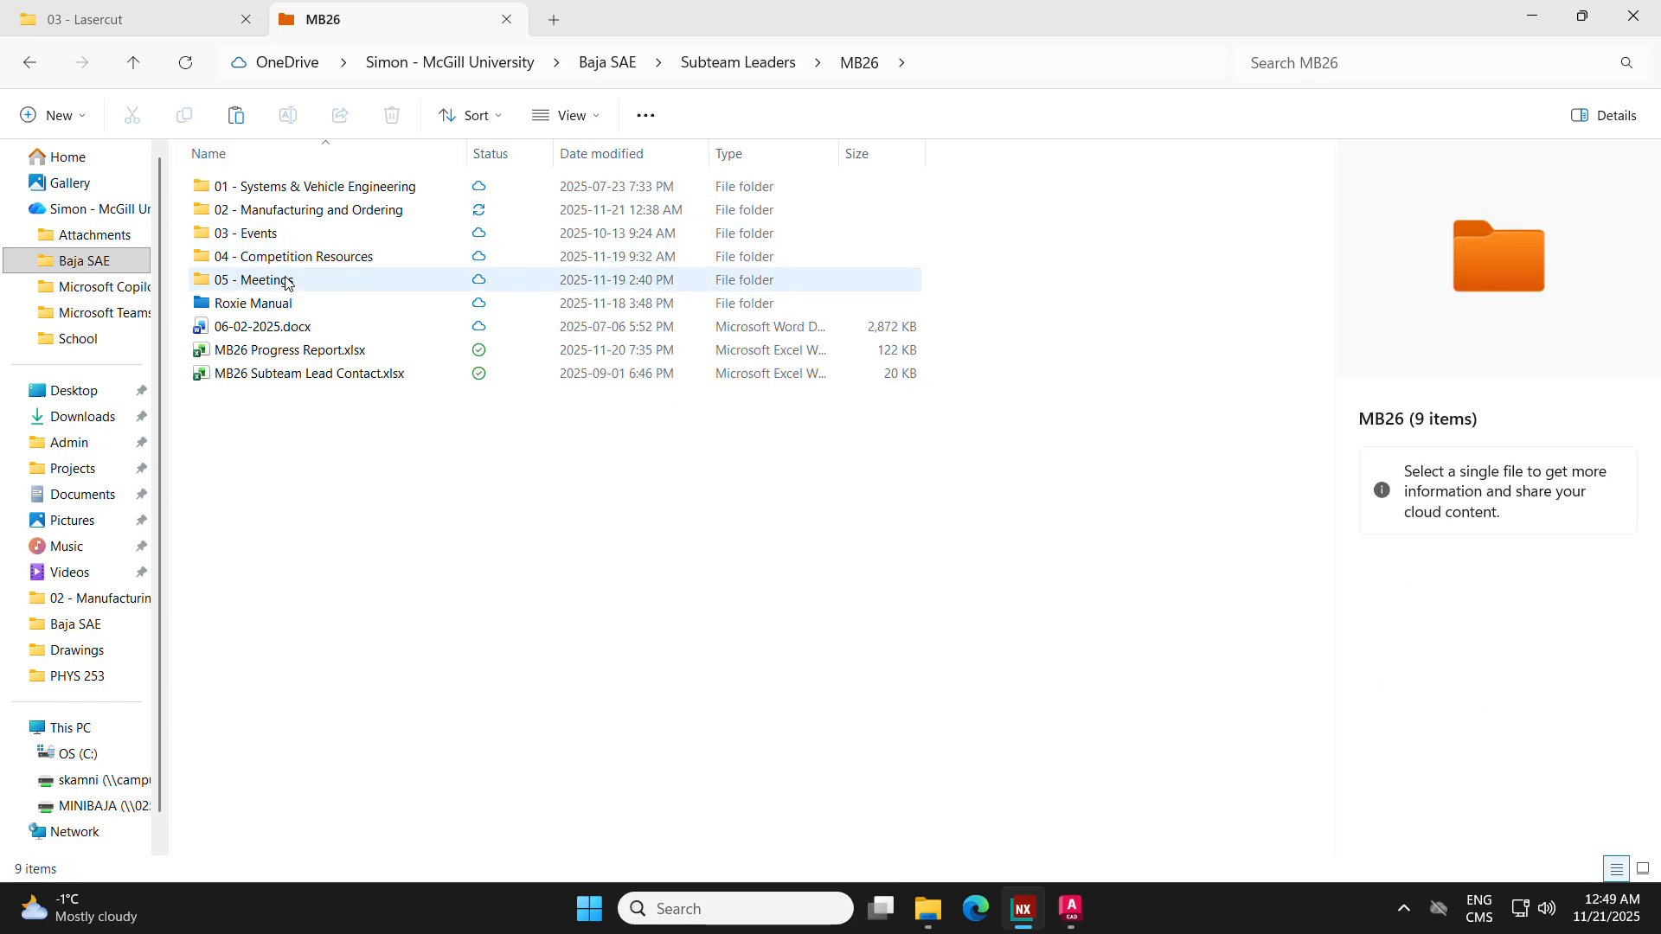
double_click(294, 210)
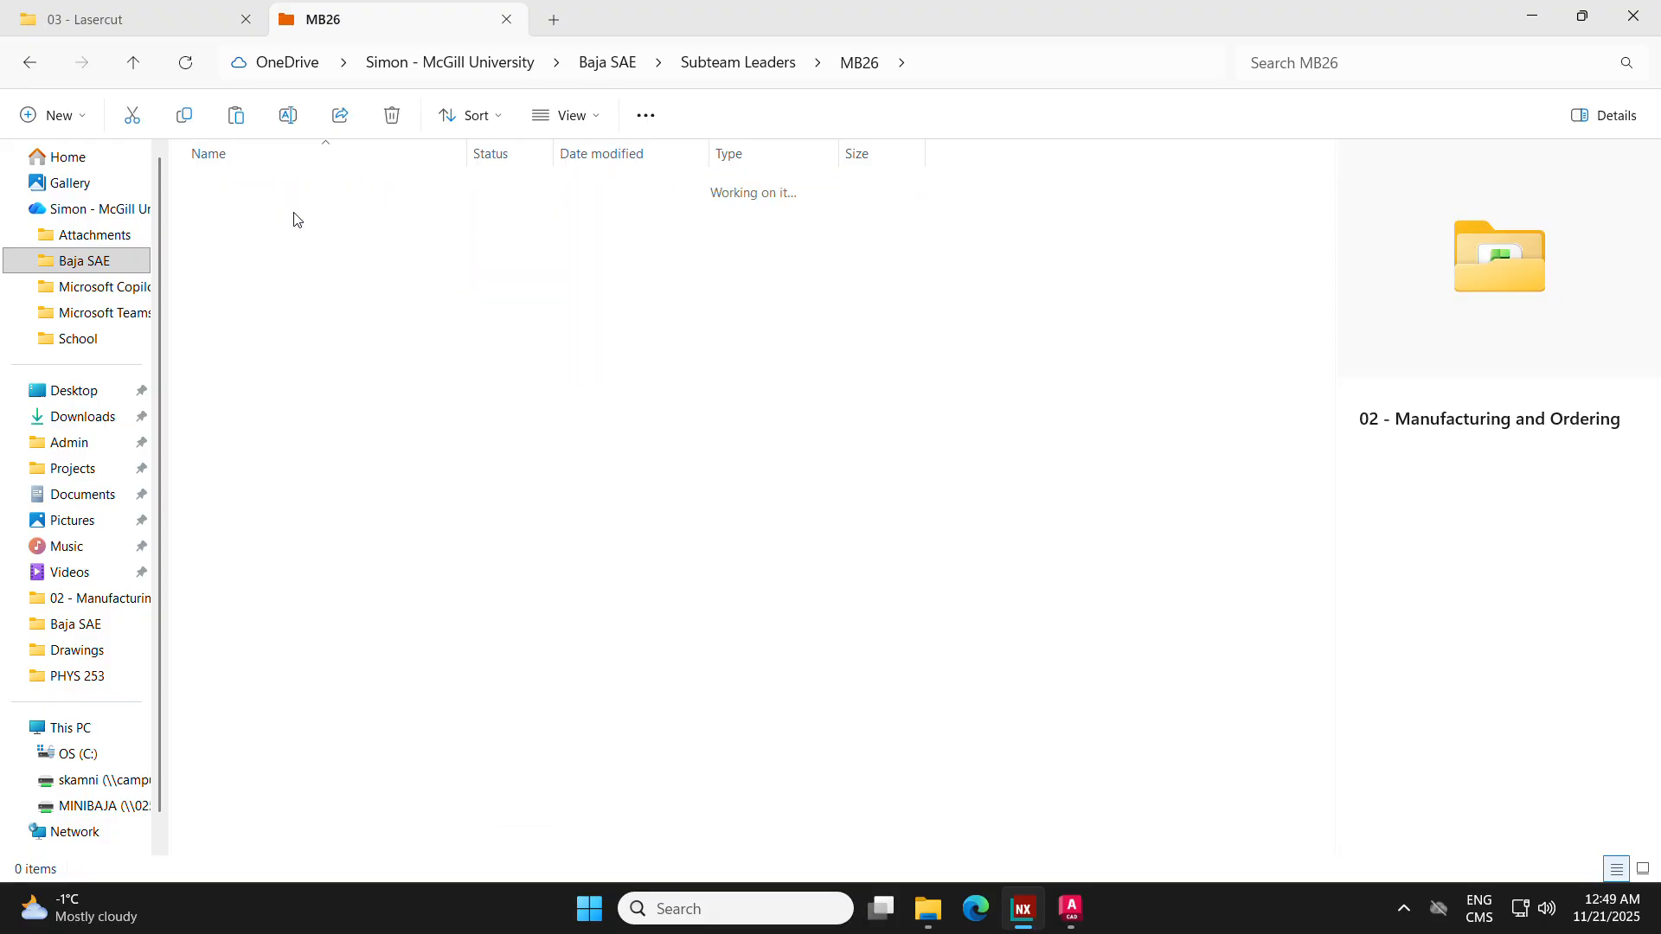
double_click(282, 234)
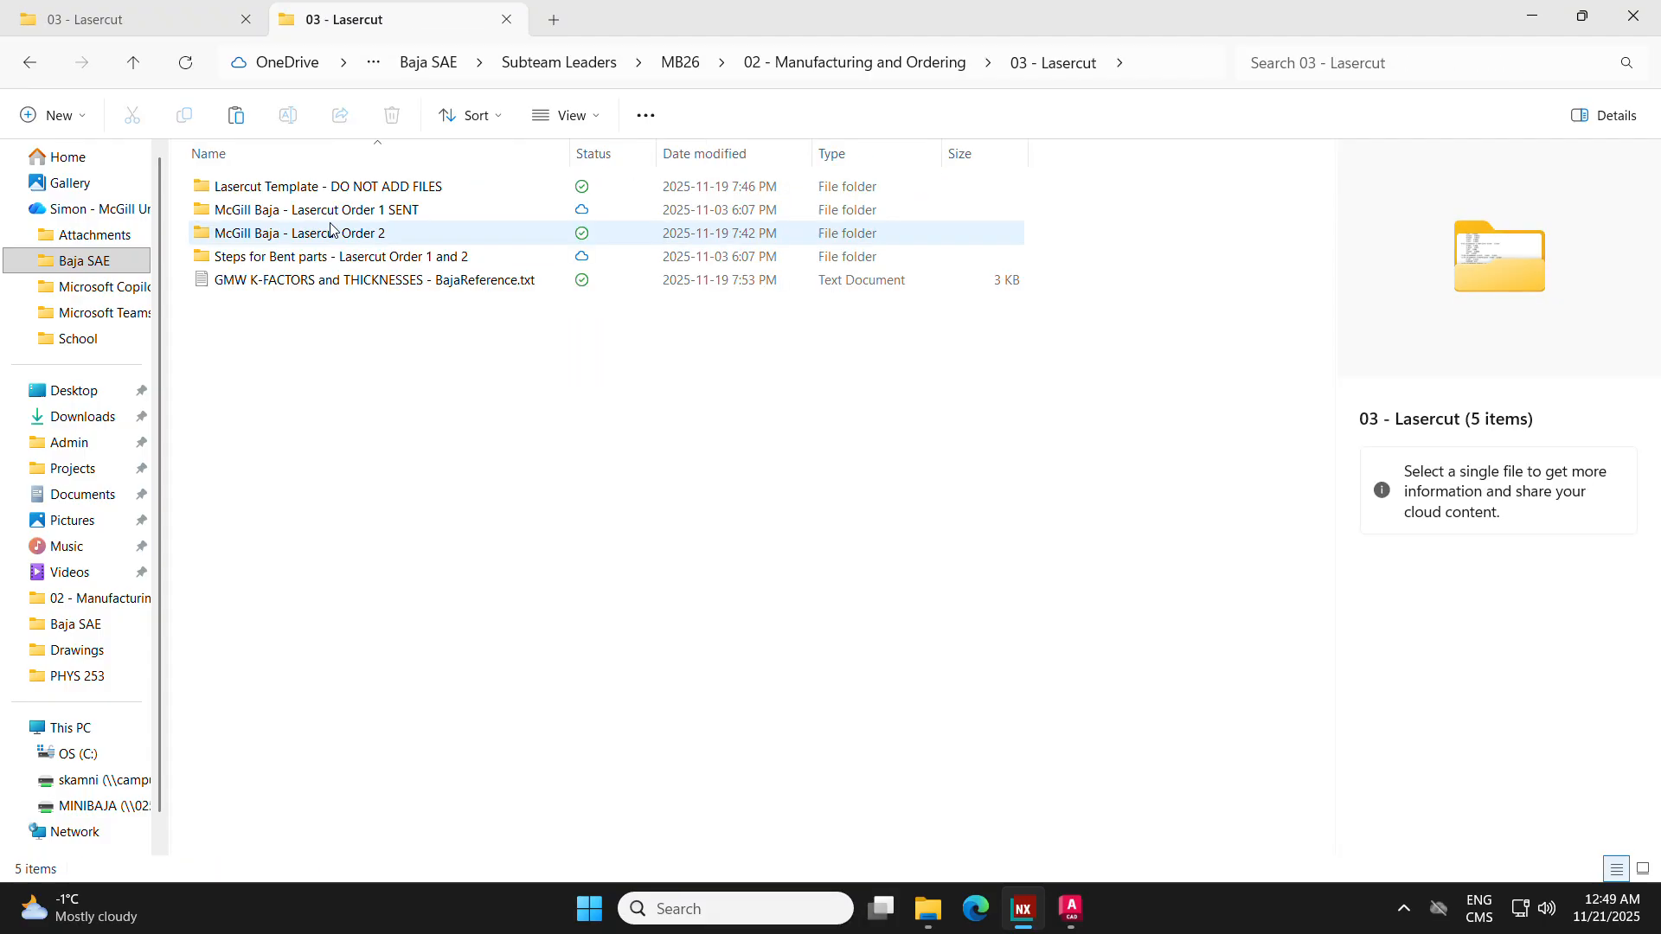
Step: Paste the three copied DRA2005 files into McGill Baja - Lasercut Order 2, Alu 6061, Gauge 8 - 0.125in
double_click(387, 239)
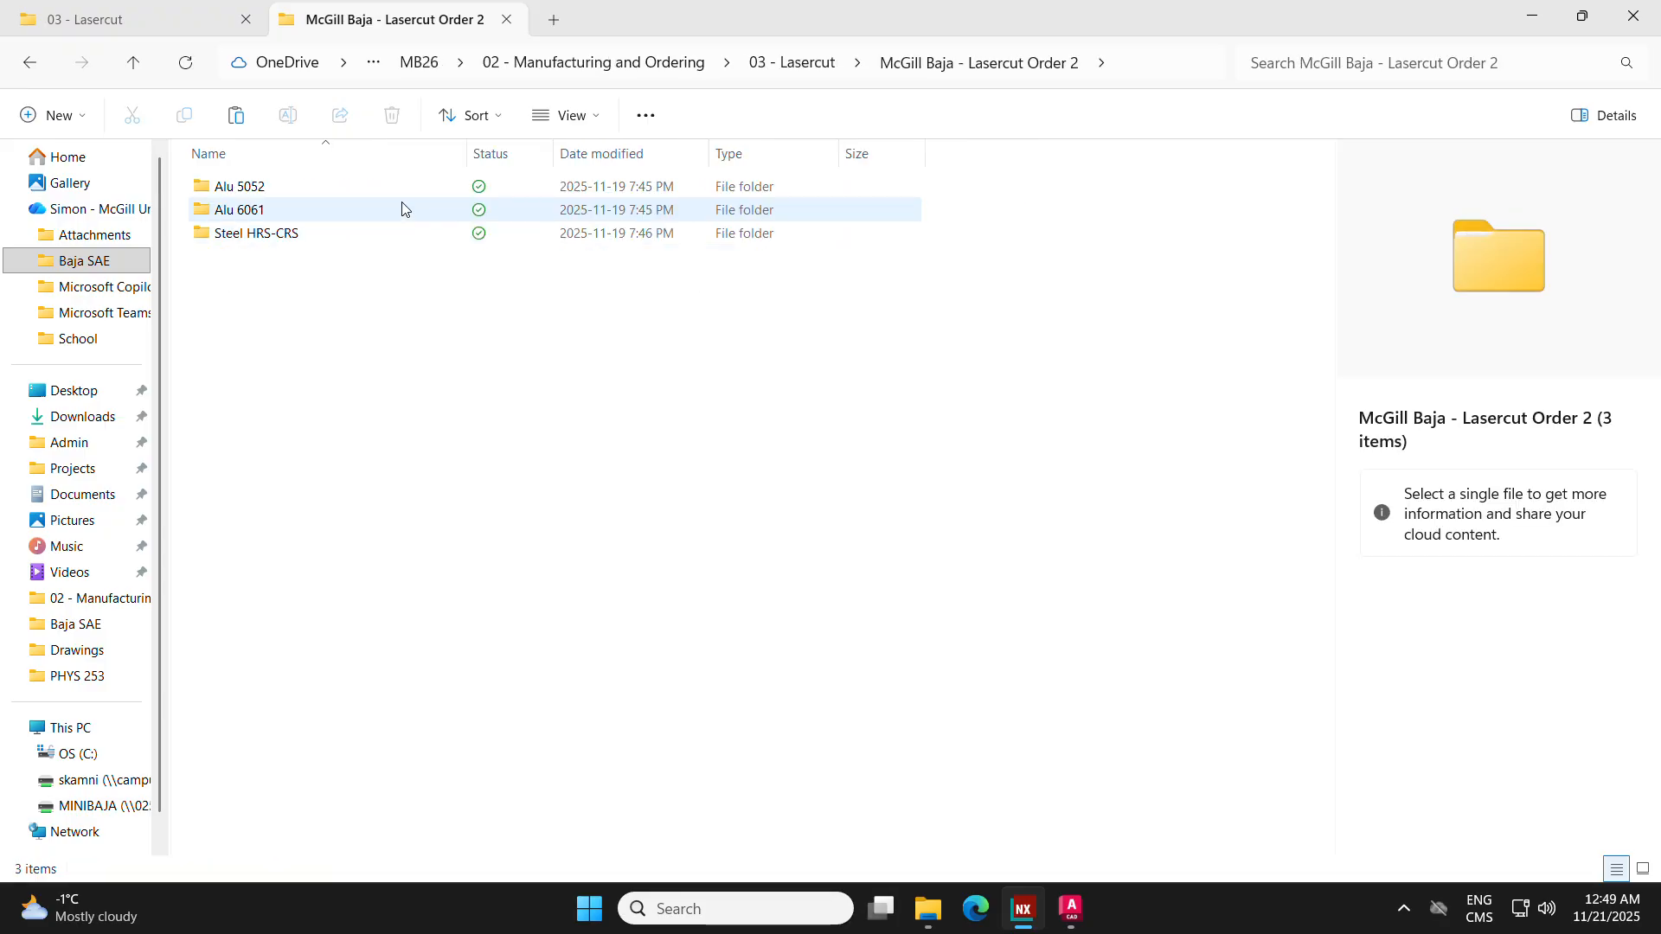
double_click(276, 210)
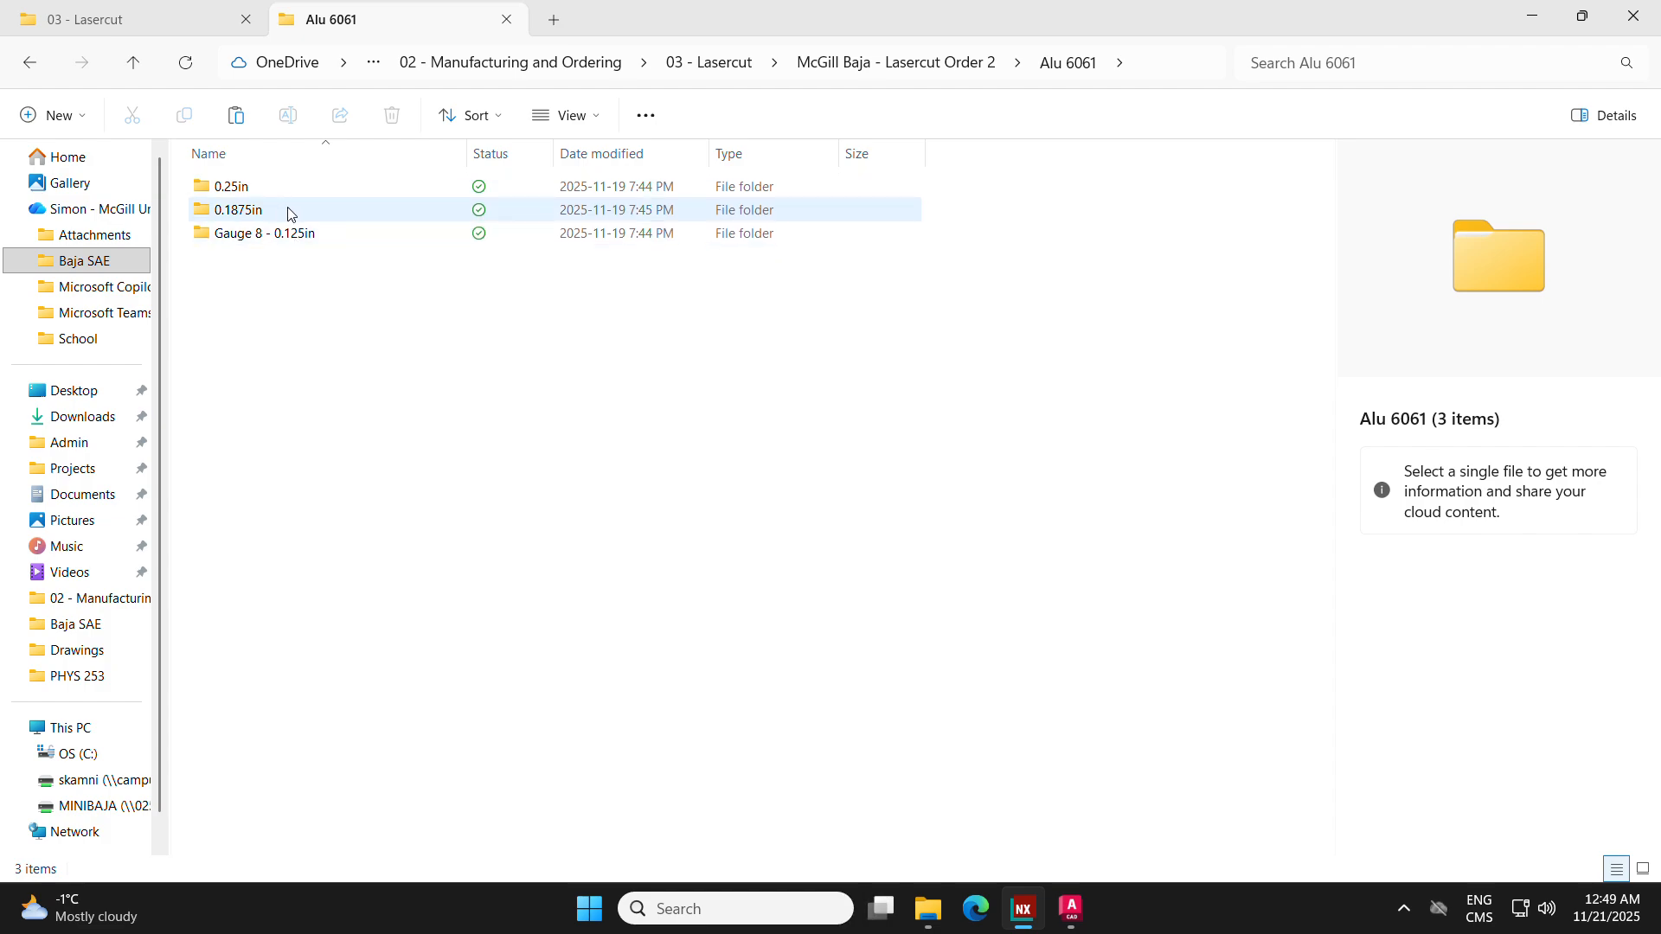
double_click(378, 240)
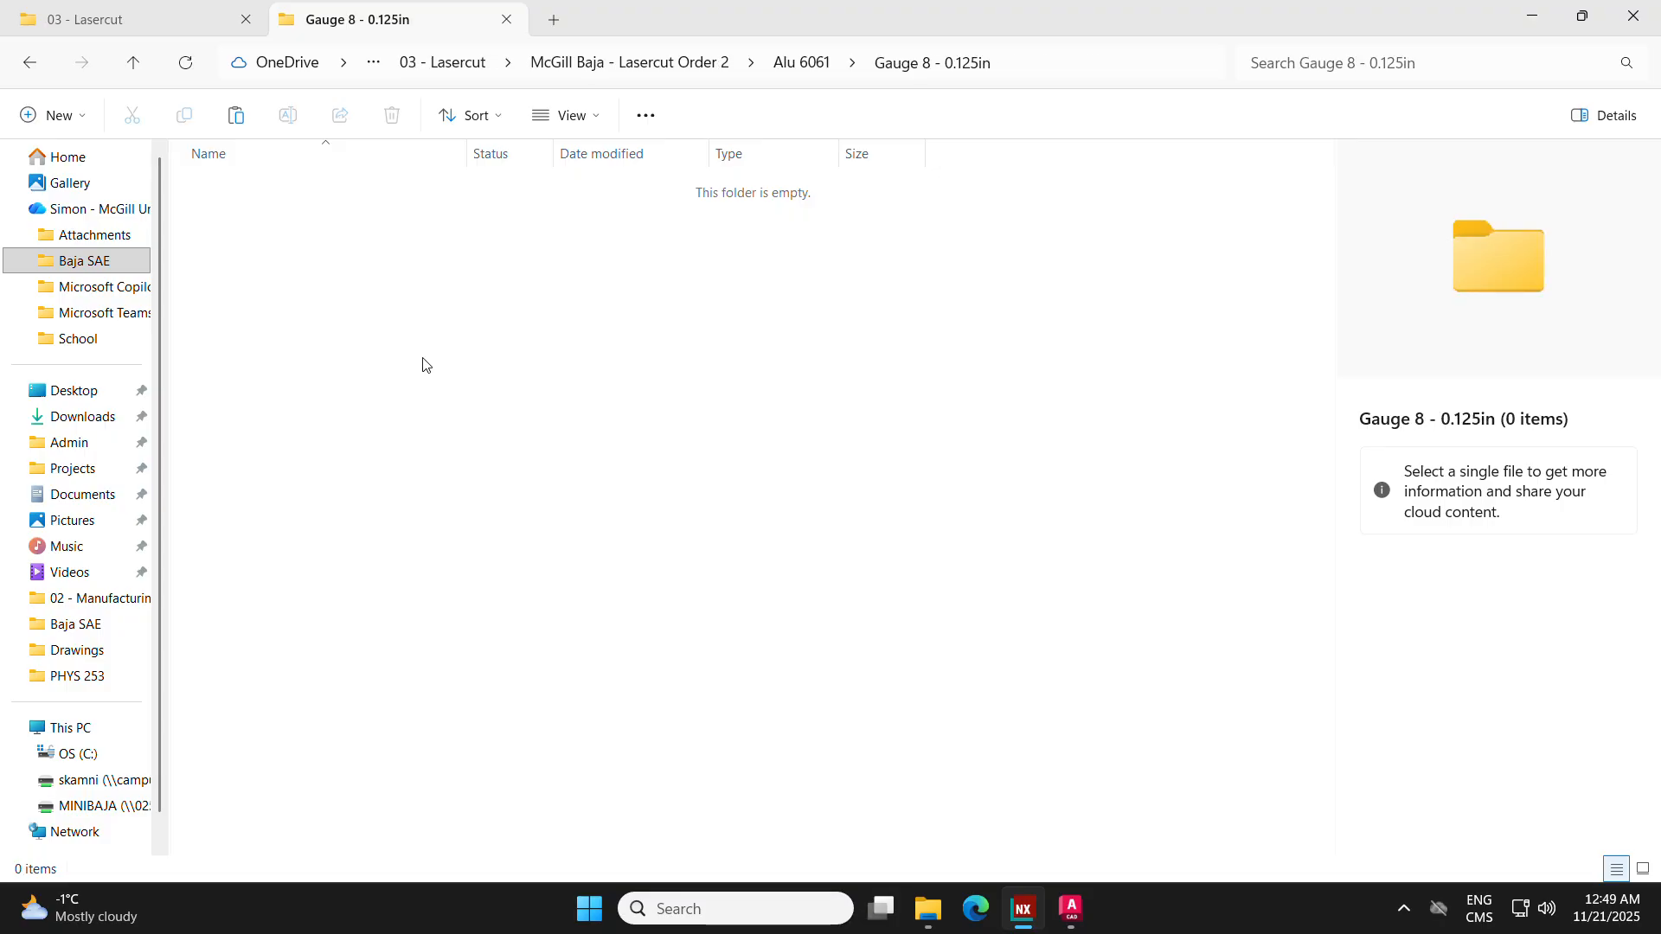
key(ctrl+v)
click(364, 313)
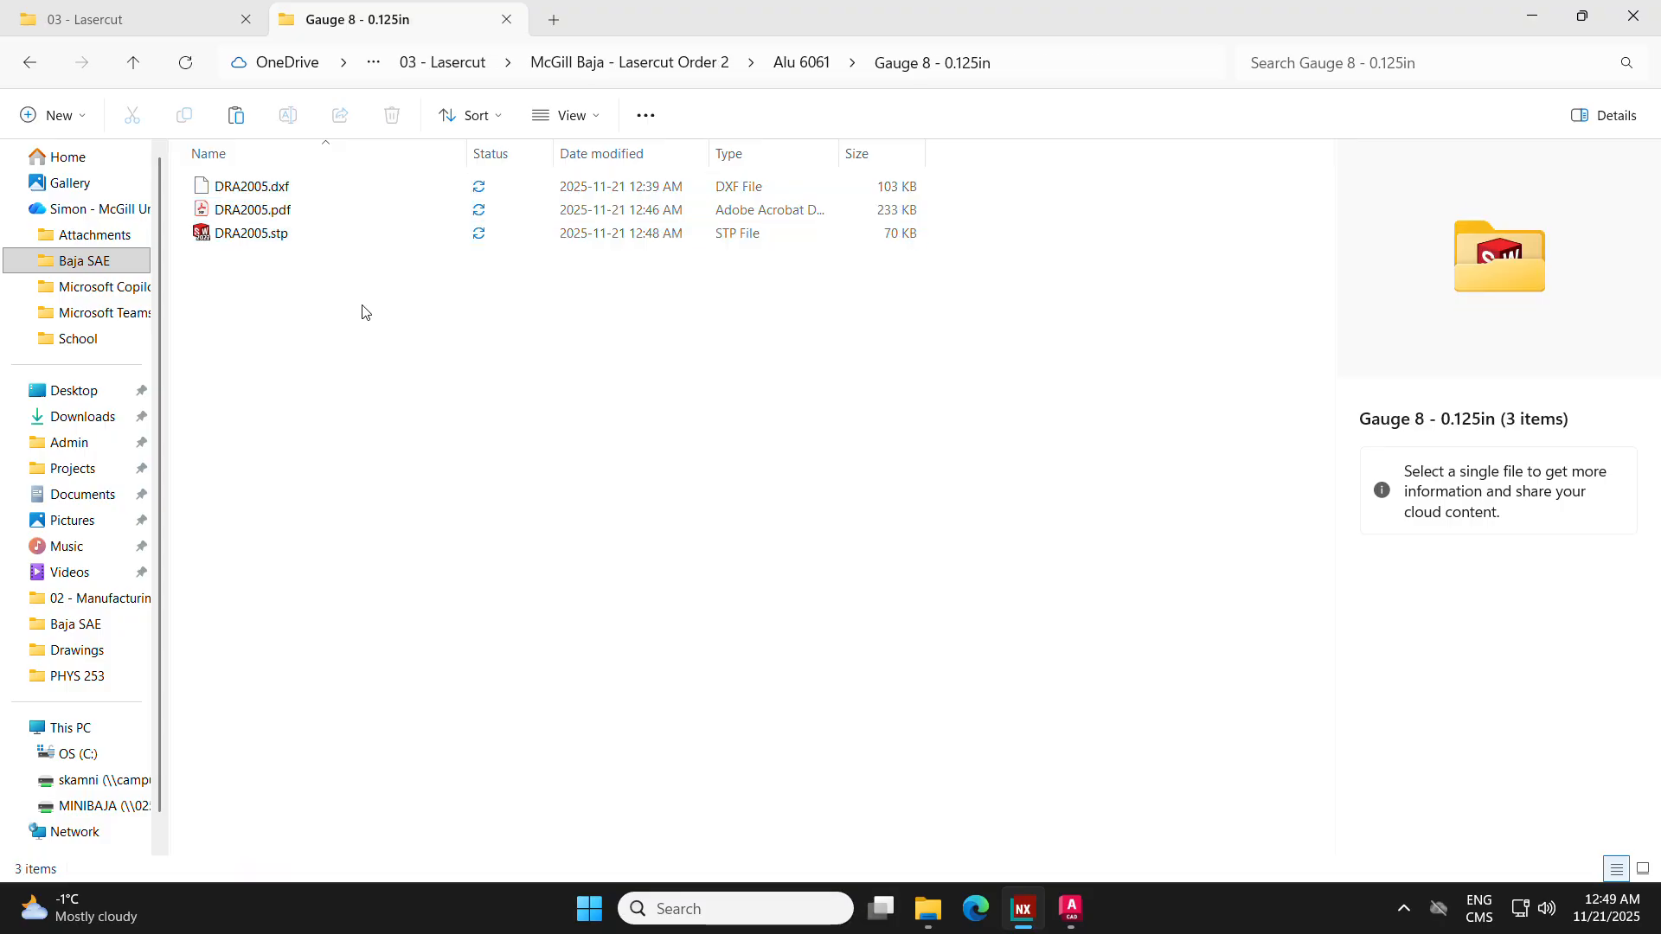